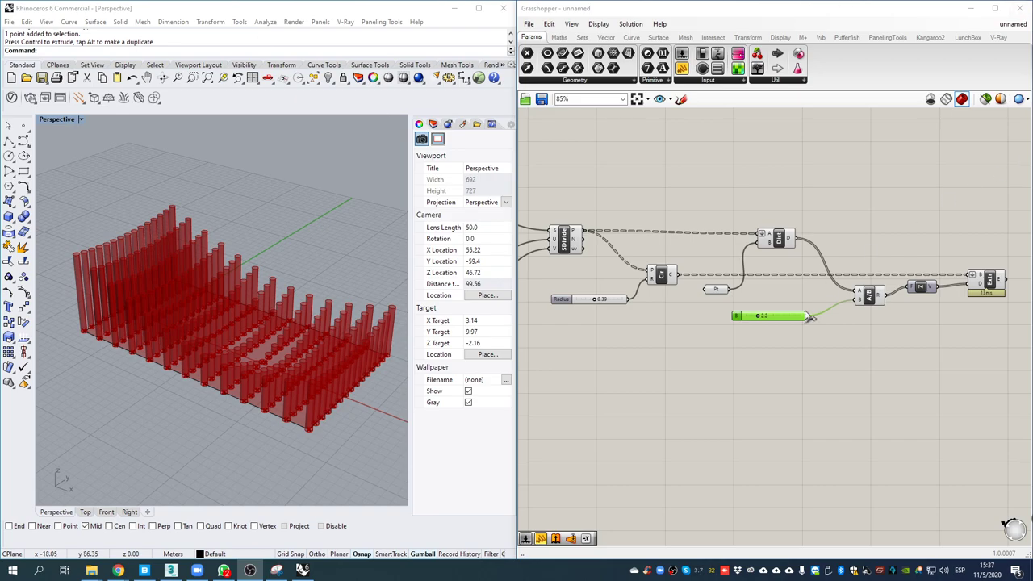
# - Select the attractor point and examine the extruded cylinders around it together with the definition that drives their heights
pyautogui.moveTo(661, 164); pyautogui.dragTo(755, 188, button='right')
pyautogui.moveTo(354, 287); pyautogui.dragTo(287, 404, button='right')
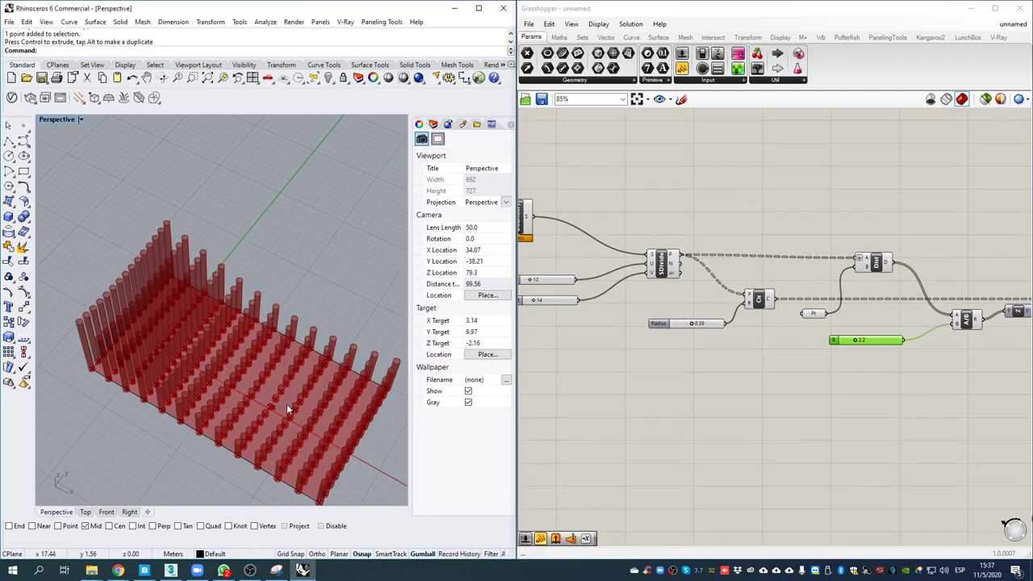
pyautogui.click(271, 409)
pyautogui.moveTo(244, 344); pyautogui.dragTo(233, 266, button='right')
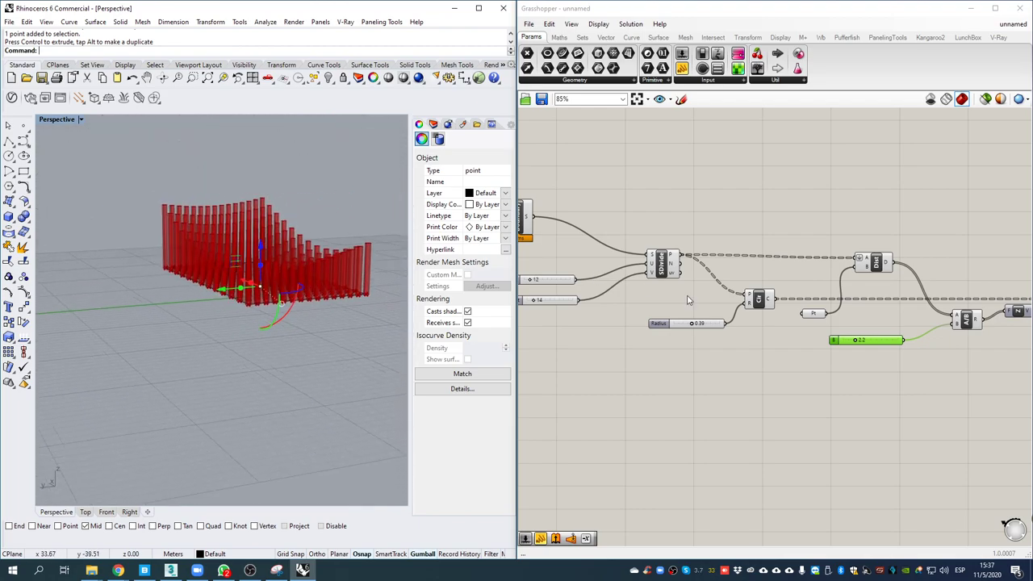
pyautogui.moveTo(841, 325); pyautogui.dragTo(639, 349, button='right')
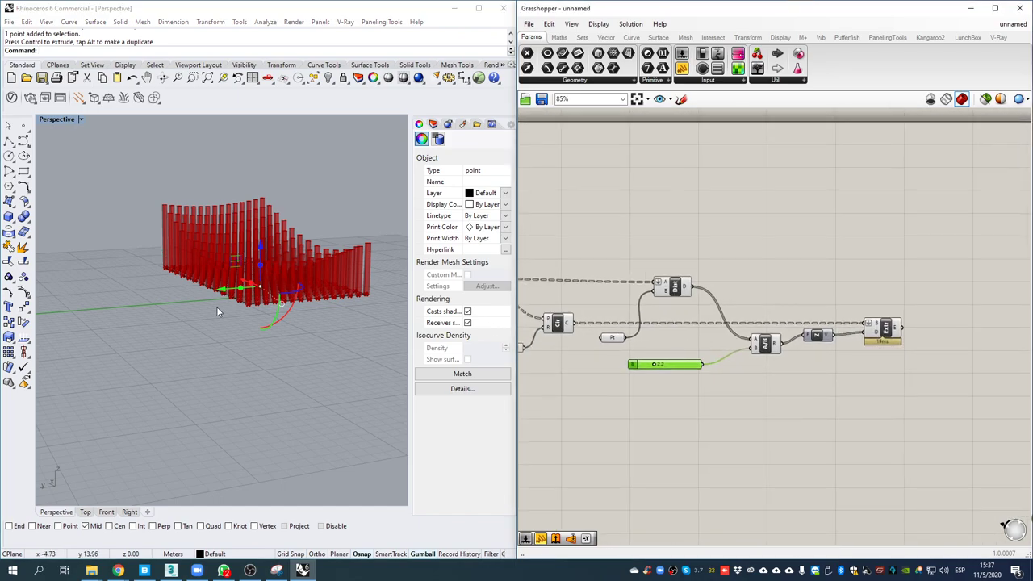
pyautogui.moveTo(218, 300); pyautogui.dragTo(253, 339, button='right')
pyautogui.scroll(4, 251, 255)
pyautogui.moveTo(272, 299); pyautogui.dragTo(275, 282, button='right')
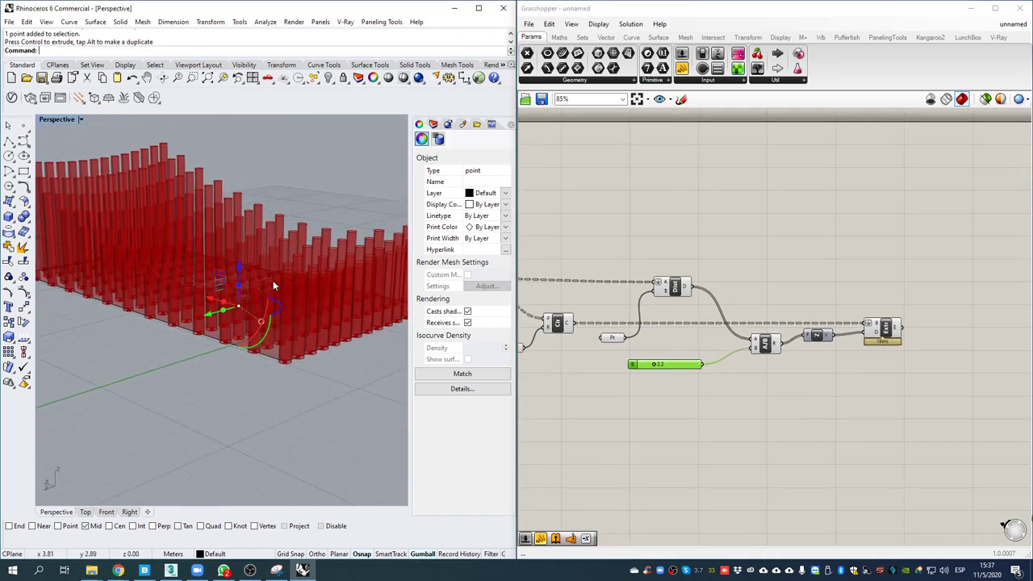
# - Set the slider feeding input B of the division component to 3.2 and inspect the cylinder heights
pyautogui.moveTo(670, 370)
pyautogui.mouseDown()
pyautogui.moveTo(648, 369)
pyautogui.moveTo(661, 378)
pyautogui.mouseUp()
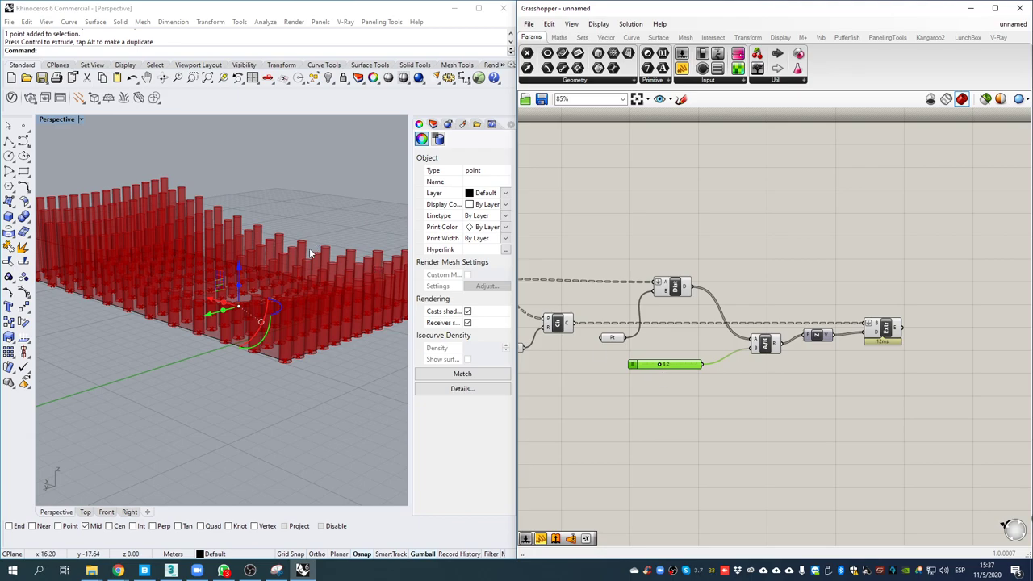
pyautogui.moveTo(172, 299); pyautogui.dragTo(215, 226, button='right')
pyautogui.moveTo(244, 298)
pyautogui.mouseDown(button='right')
pyautogui.moveTo(243, 322)
pyautogui.moveTo(238, 298)
pyautogui.mouseUp(button='right')
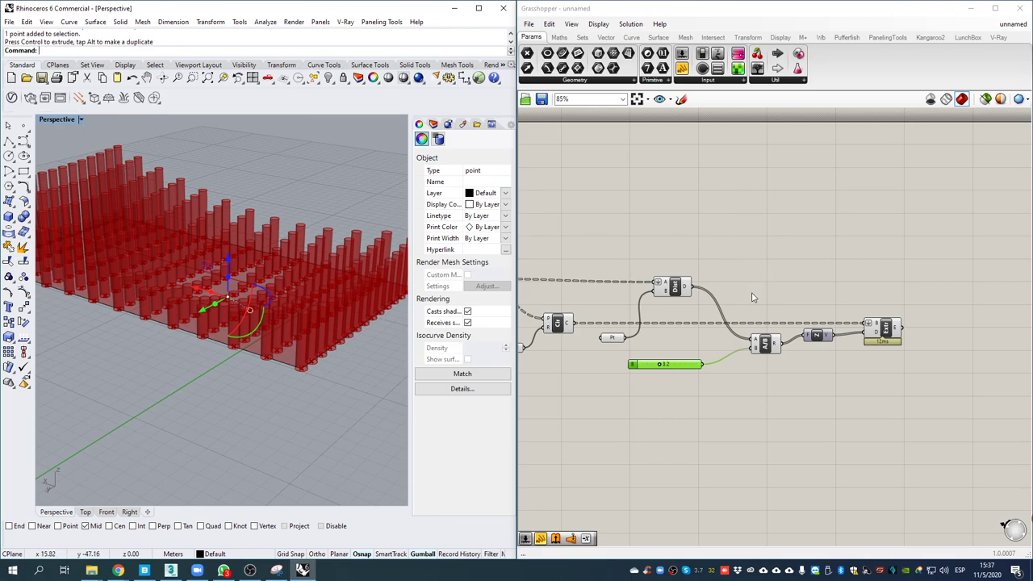
# - Add a Remap Numbers component in the free area below the division component
pyautogui.moveTo(752, 297); pyautogui.dragTo(775, 280, button='right')
pyautogui.doubleClick(751, 390)
pyautogui.write('rem')
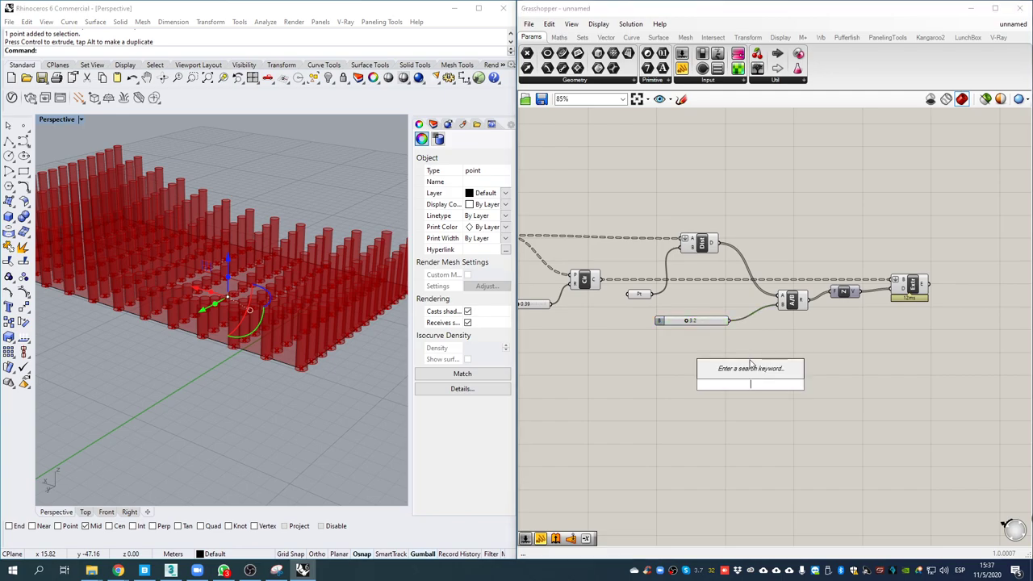
pyautogui.write('ap')
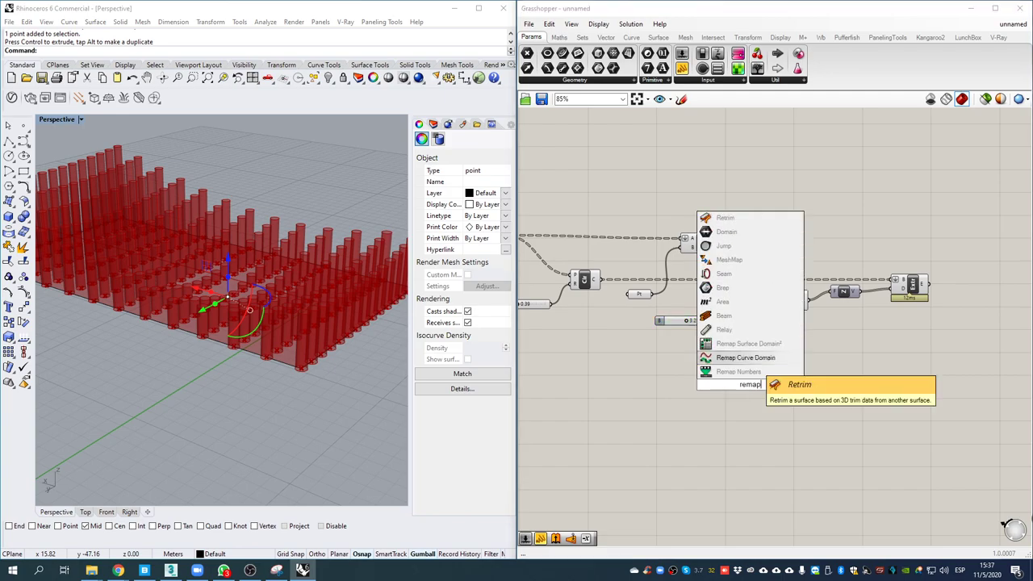
pyautogui.click(750, 373)
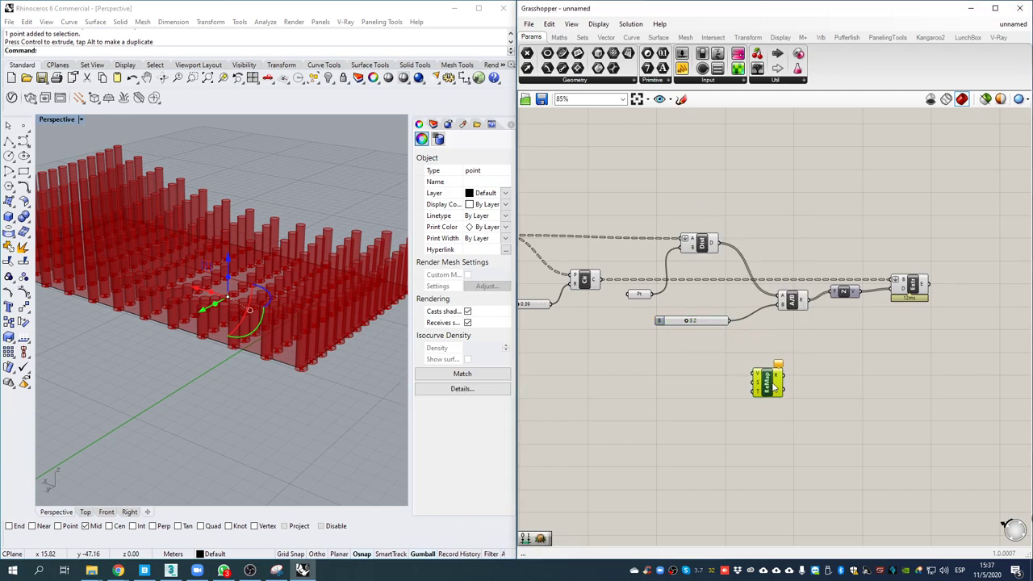
pyautogui.moveTo(775, 388); pyautogui.dragTo(799, 368, button='right')
pyautogui.scroll(3, 799, 367)
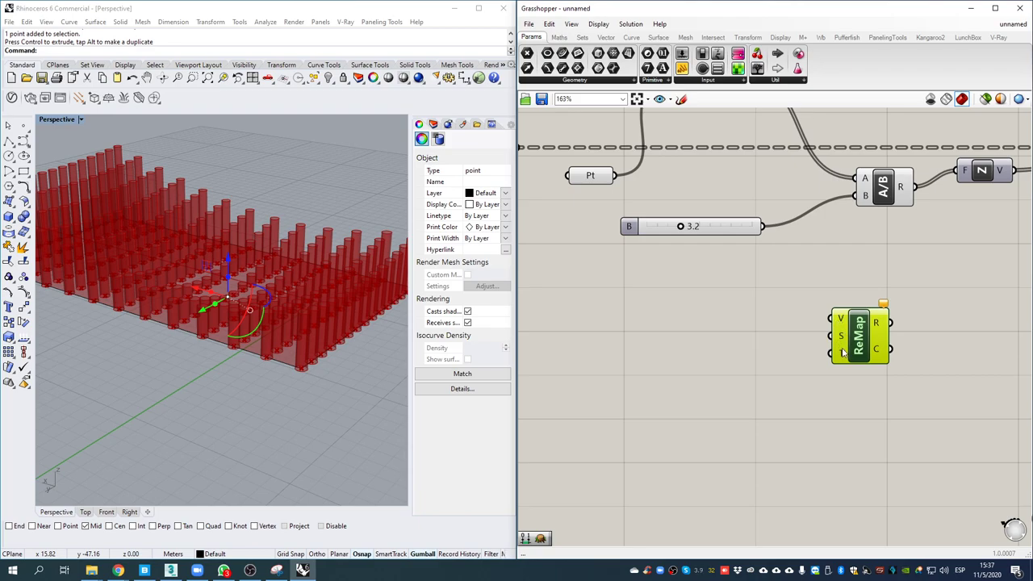
pyautogui.moveTo(852, 352); pyautogui.dragTo(891, 334)
# - Delete the division component with its number slider and connect the Distance output to the Value input of ReMap
pyautogui.moveTo(838, 291); pyautogui.dragTo(796, 304, button='right')
pyautogui.scroll(-1, 793, 324)
pyautogui.moveTo(895, 298); pyautogui.dragTo(912, 327, button='right')
pyautogui.moveTo(929, 346); pyautogui.dragTo(815, 319)
pyautogui.press('Delete')
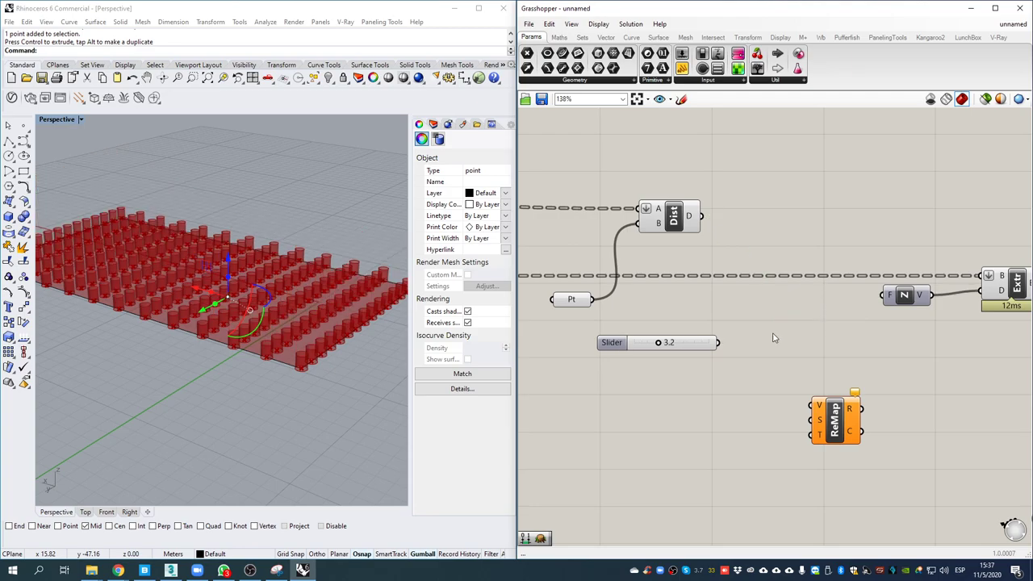
pyautogui.click(694, 346)
pyautogui.press('Delete')
pyautogui.moveTo(774, 387); pyautogui.dragTo(728, 364, button='right')
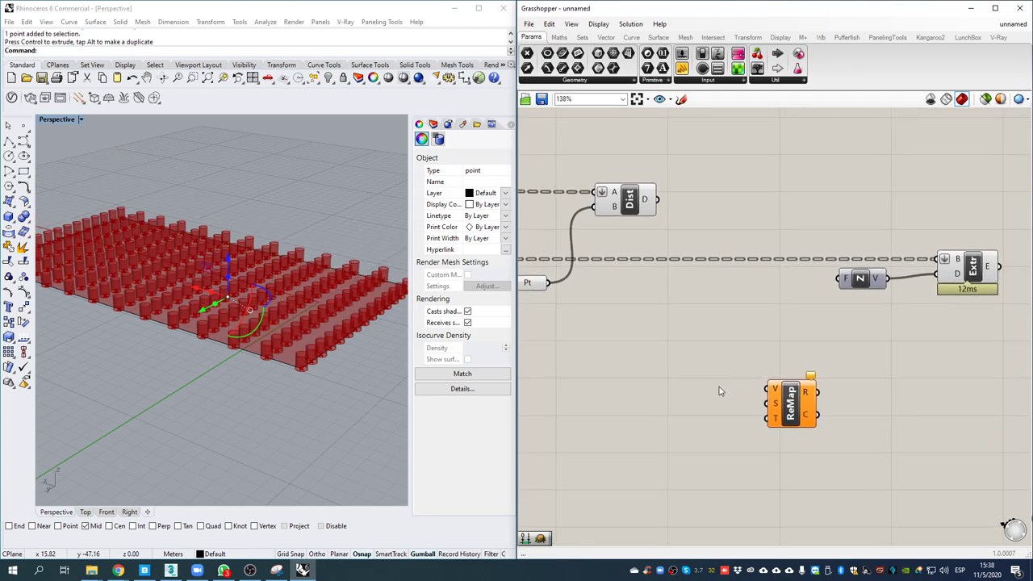
pyautogui.moveTo(643, 197); pyautogui.dragTo(826, 397)
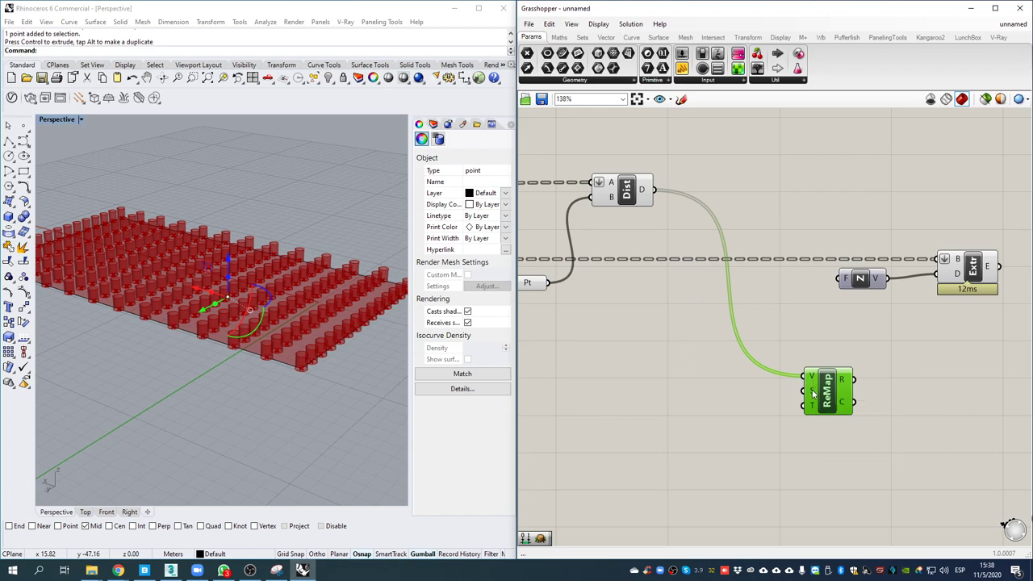
# - Read the list of Distance output values in a temporary enlarged panel and remove the panel
pyautogui.doubleClick(694, 164)
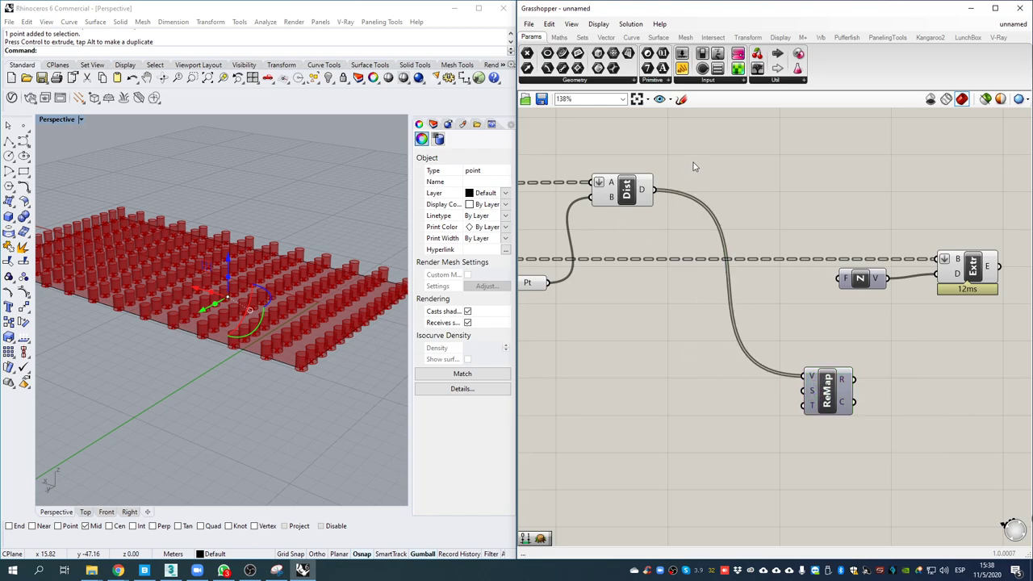
pyautogui.write('//')
pyautogui.press('Return')
pyautogui.click(687, 185)
pyautogui.moveTo(687, 183); pyautogui.dragTo(733, 183)
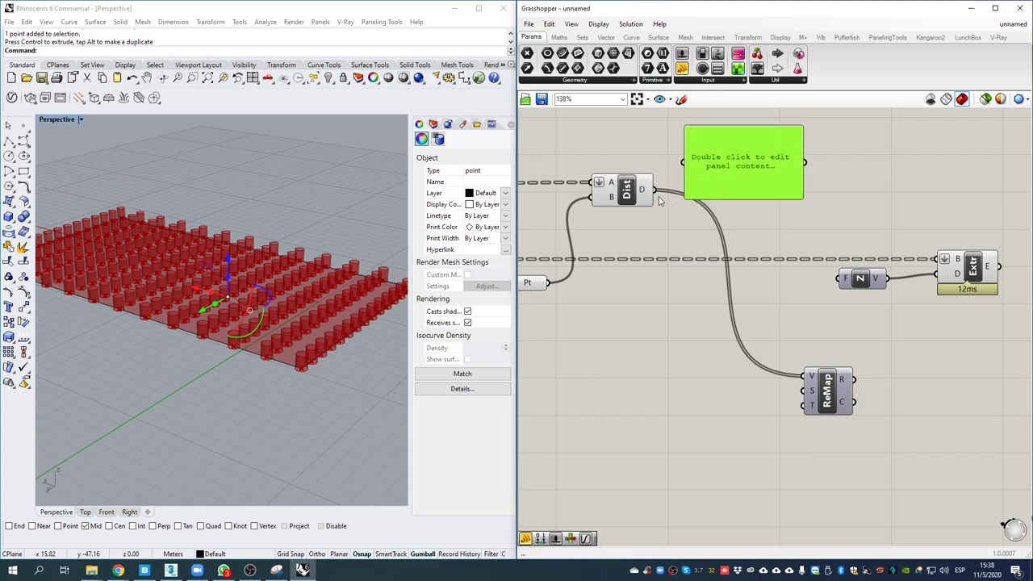
pyautogui.moveTo(656, 189); pyautogui.dragTo(775, 557)
pyautogui.moveTo(817, 159); pyautogui.dragTo(812, 525)
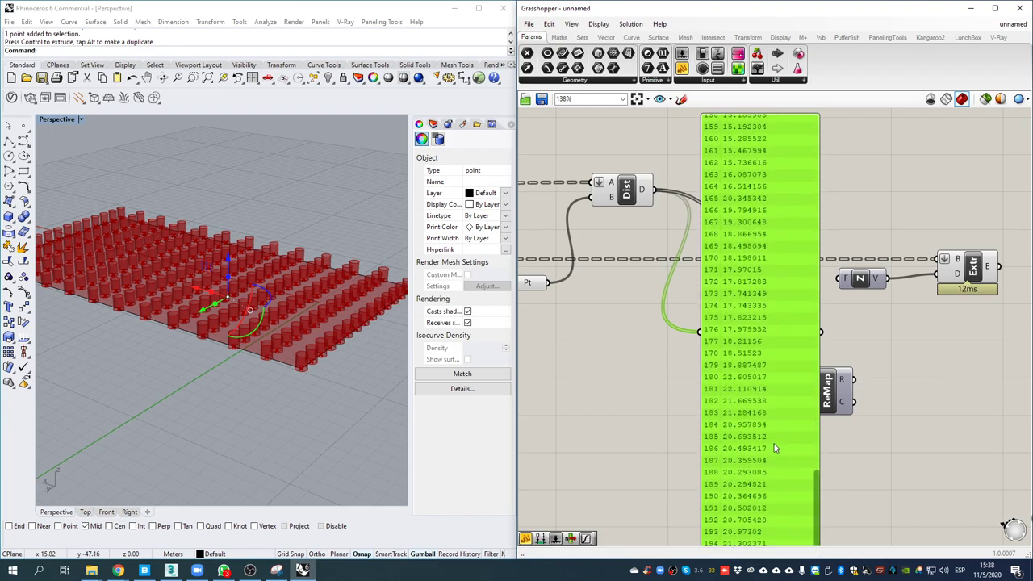
pyautogui.press('Delete')
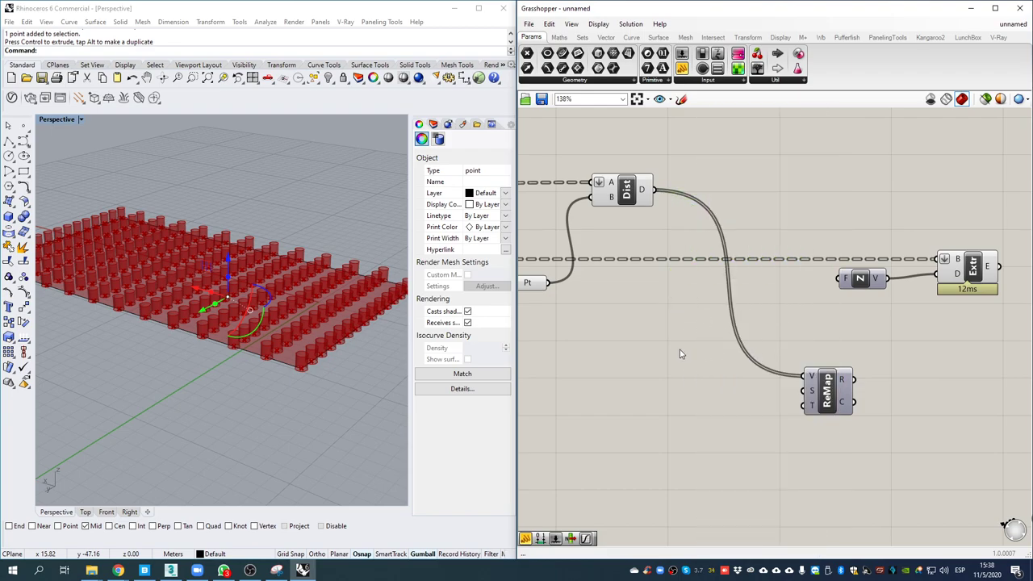
# - Add a Bounds component and feed it the values from the Distance output
pyautogui.doubleClick(696, 331)
pyautogui.write('bounds')
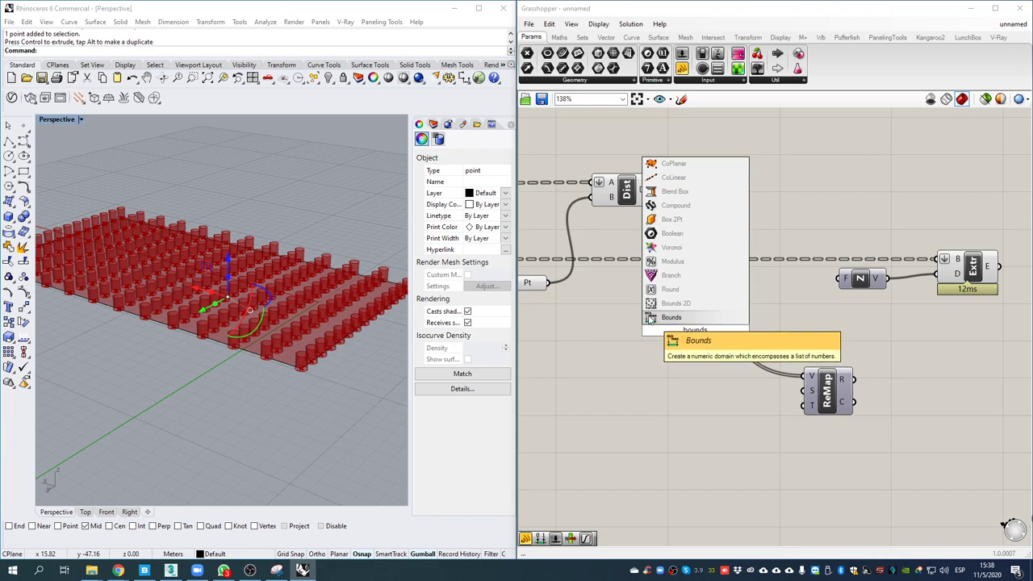
pyautogui.click(652, 318)
pyautogui.moveTo(655, 190); pyautogui.dragTo(622, 387)
# - Check the numeric domain given by the Bounds component in a temporary panel and remove the panel
pyautogui.doubleClick(715, 420)
pyautogui.write('panel')
pyautogui.press('Return')
pyautogui.moveTo(646, 378); pyautogui.dragTo(702, 406)
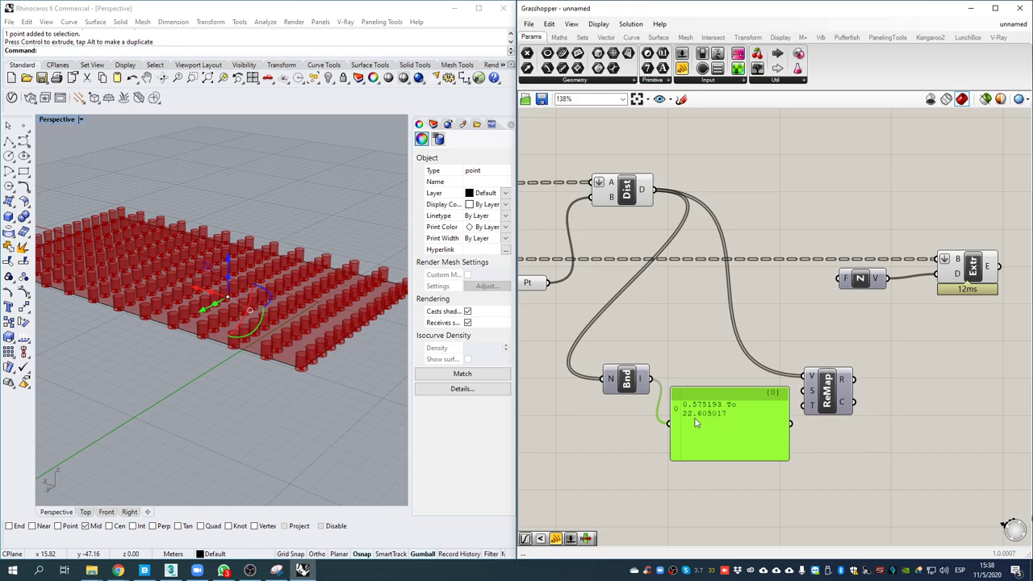
pyautogui.press('Delete')
# - Connect the Bounds output to the Source input of ReMap and a new Construct Domain component to its Target input
pyautogui.moveTo(650, 379); pyautogui.dragTo(846, 376)
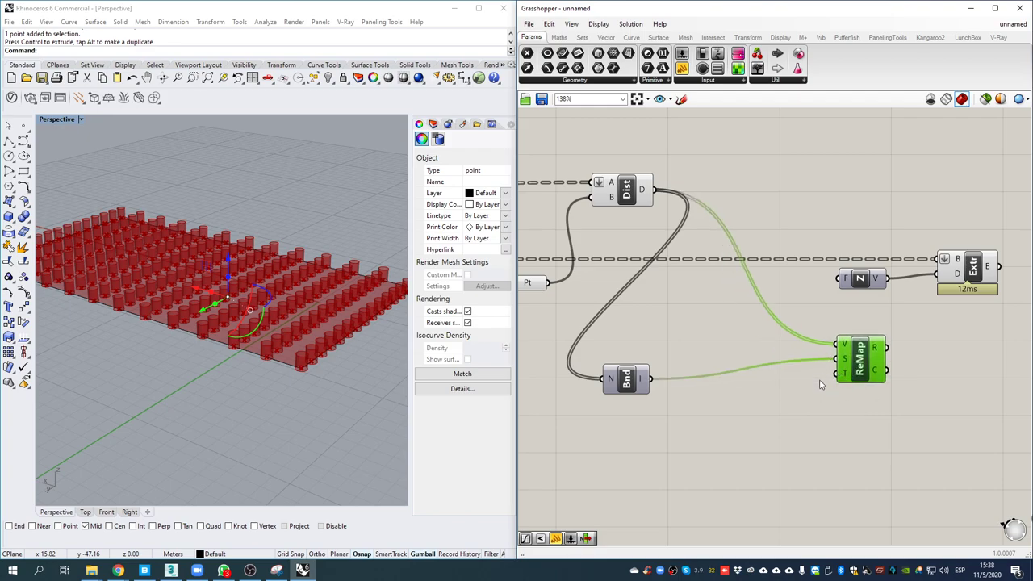
pyautogui.doubleClick(768, 444)
pyautogui.write('construct')
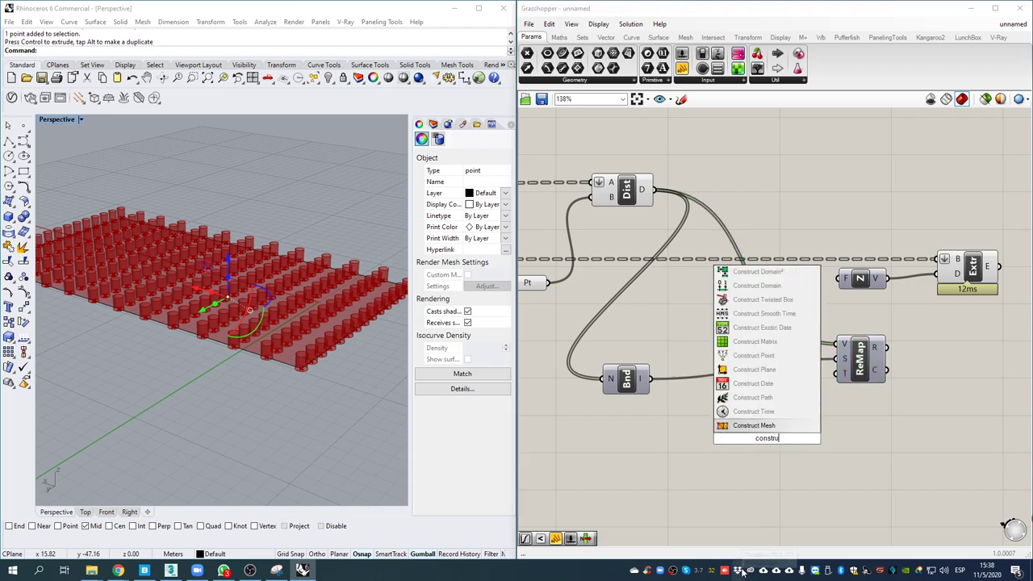
pyautogui.click(747, 289)
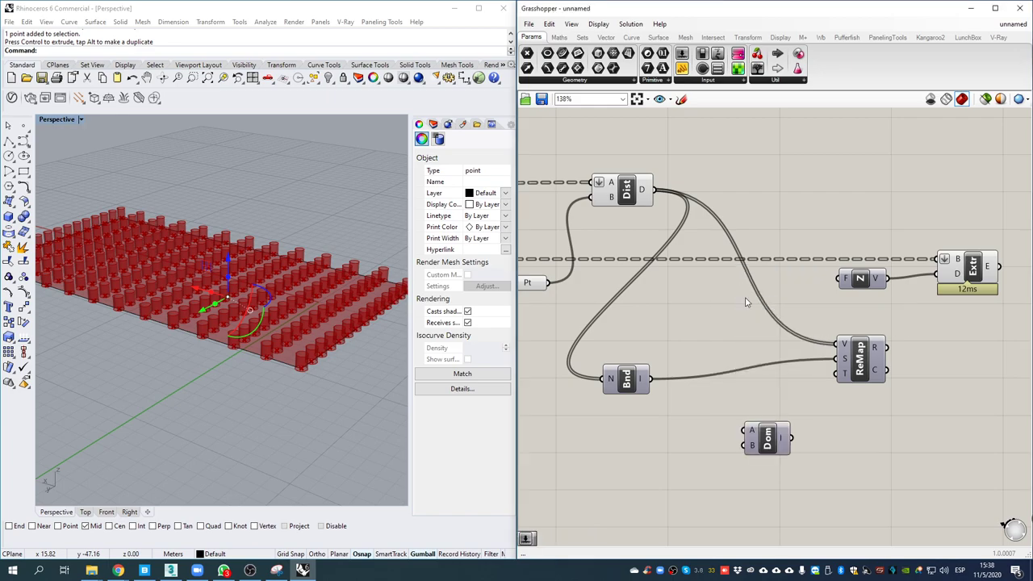
pyautogui.moveTo(791, 440); pyautogui.dragTo(836, 373)
pyautogui.moveTo(753, 448); pyautogui.dragTo(765, 440)
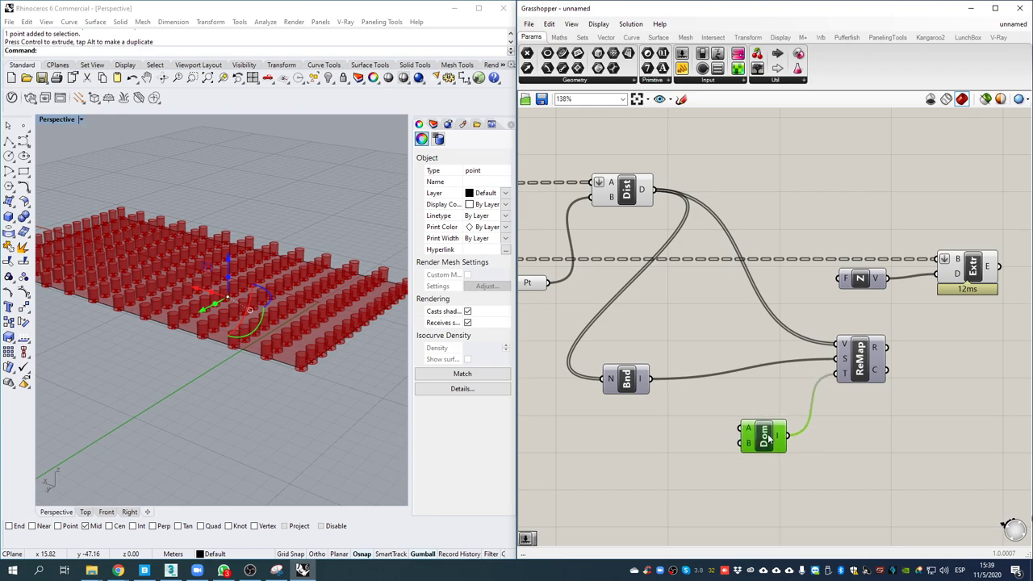
# - Add number sliders of 0.11 and 5.55 as the start and end inputs of the Construct Domain component
pyautogui.click(650, 416)
pyautogui.doubleClick(648, 413)
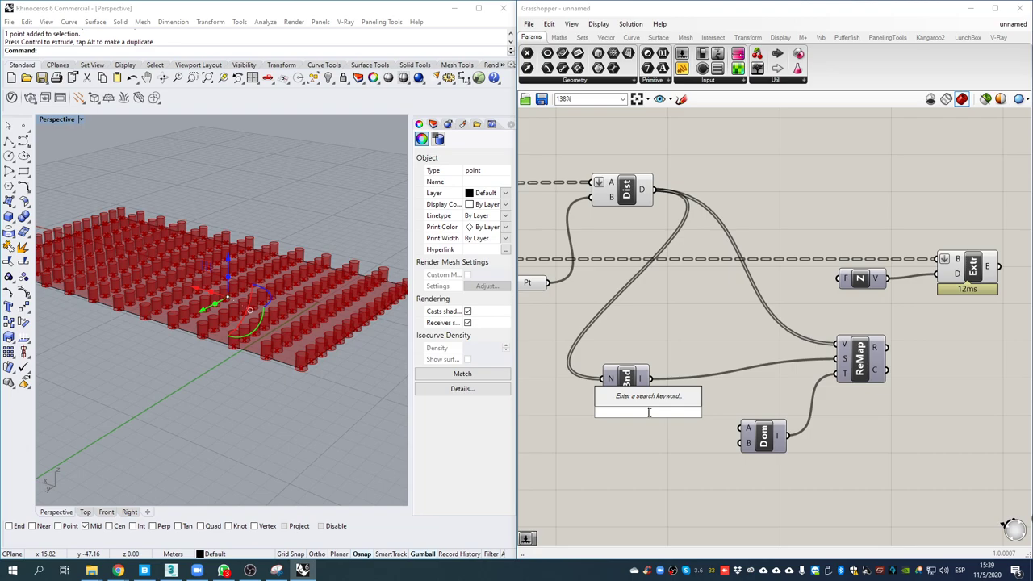
pyautogui.write('0')
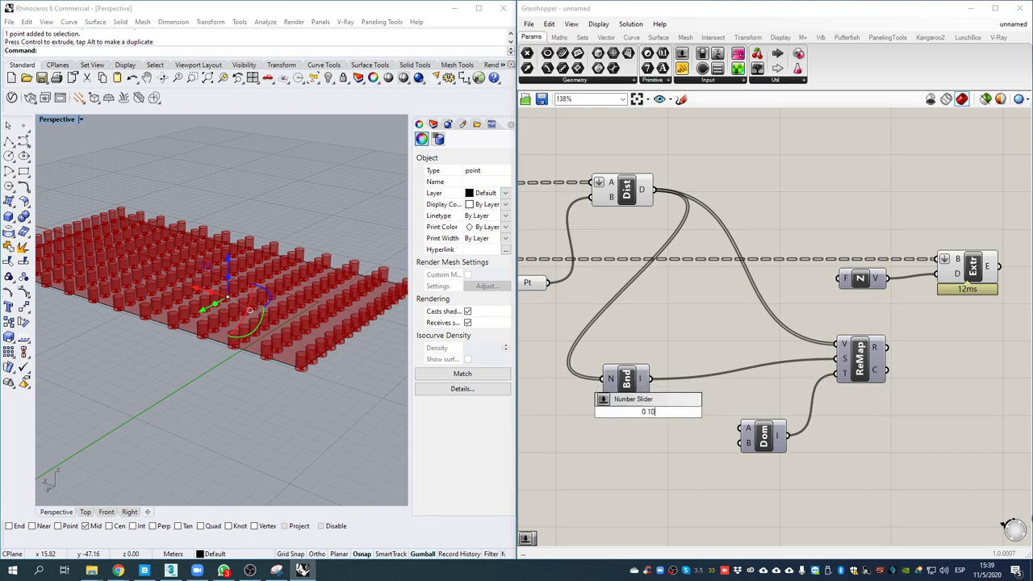
pyautogui.write('.11')
pyautogui.press('Return')
pyautogui.doubleClick(649, 461)
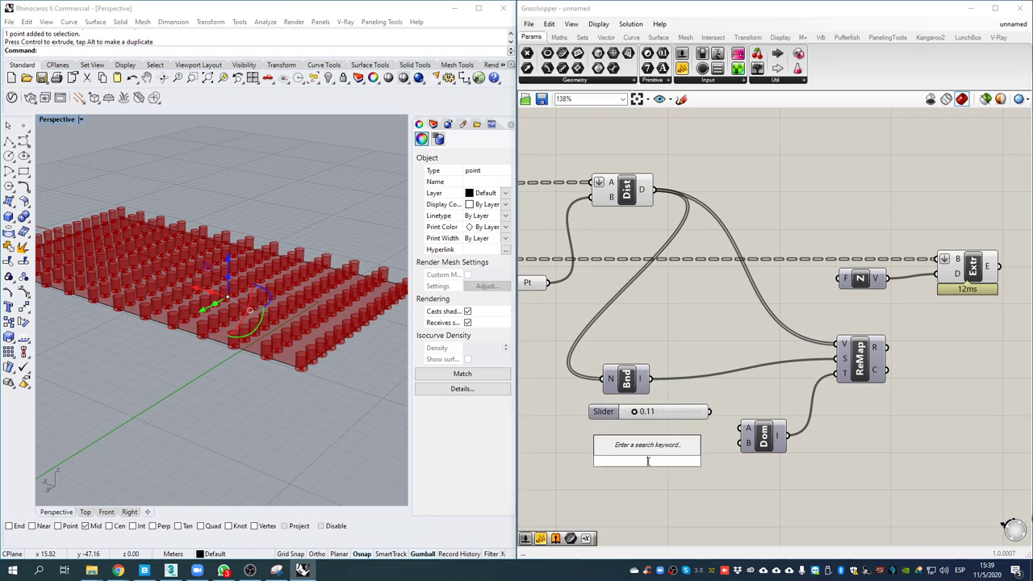
pyautogui.write('5.55')
pyautogui.press('Return')
pyautogui.moveTo(710, 461); pyautogui.dragTo(711, 412)
# - Reposition the ReMap and Construct Domain components to tidy the layout of the definition
pyautogui.moveTo(855, 387); pyautogui.dragTo(741, 379, button='right')
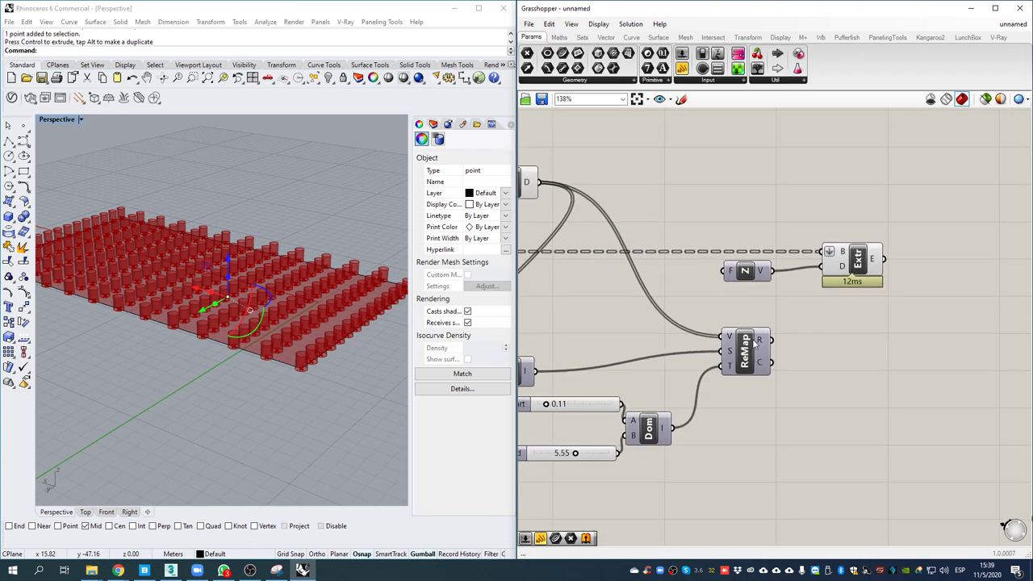
pyautogui.moveTo(751, 341); pyautogui.dragTo(777, 326)
pyautogui.moveTo(651, 424); pyautogui.dragTo(716, 435)
# - Check the constructed target domain in a temporary panel and remove the panel
pyautogui.doubleClick(777, 435)
pyautogui.write('//')
pyautogui.press('Return')
pyautogui.click(741, 419)
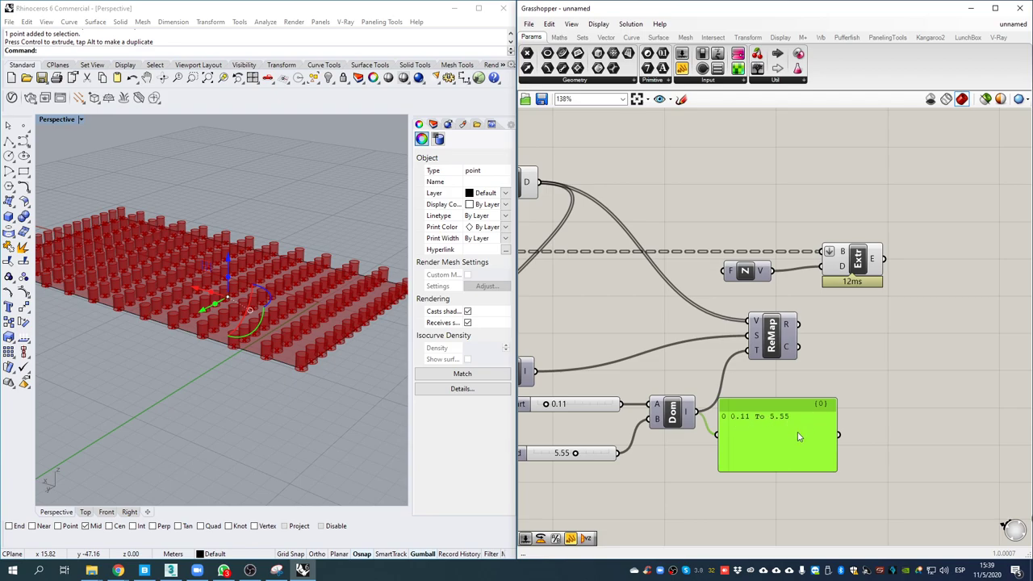
pyautogui.press('Delete')
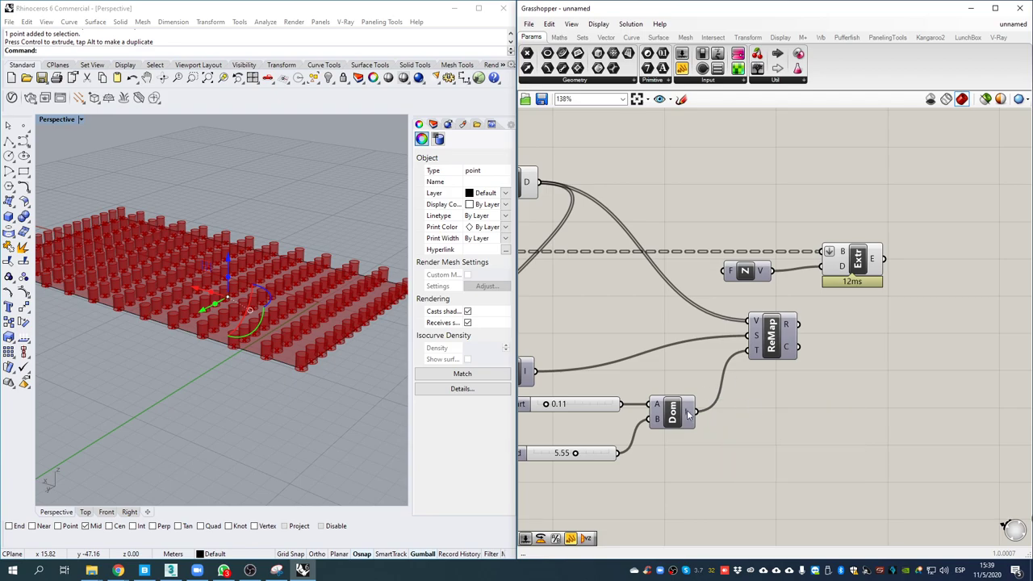
# - Add a panel showing the mapped values from the ReMap result and enlarge it to list more entries
pyautogui.doubleClick(894, 339)
pyautogui.write('panel')
pyautogui.press('Return')
pyautogui.moveTo(833, 333); pyautogui.dragTo(798, 323)
pyautogui.scroll(-4, 894, 389)
pyautogui.moveTo(901, 435); pyautogui.dragTo(917, 405, button='right')
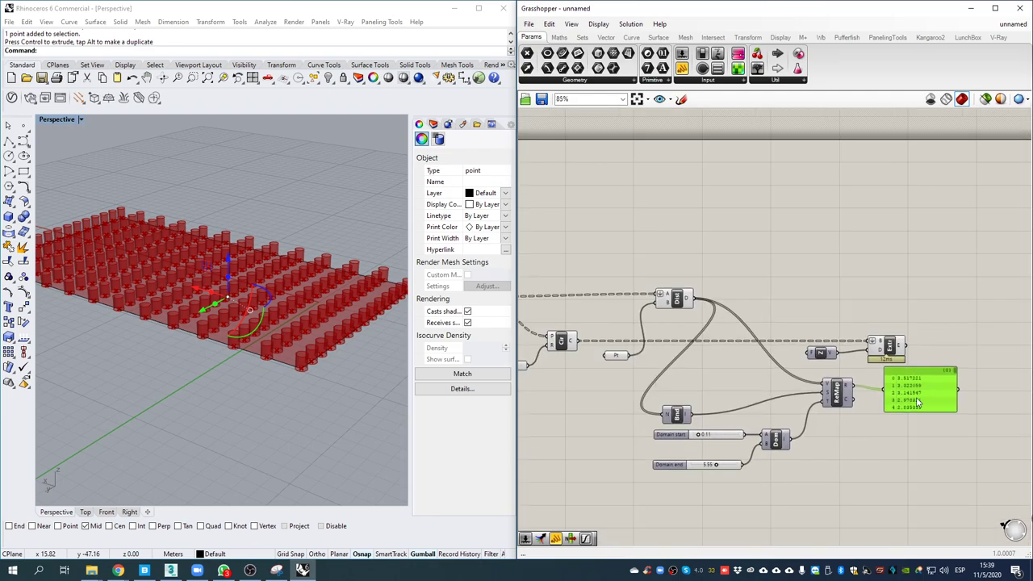
pyautogui.click(924, 355)
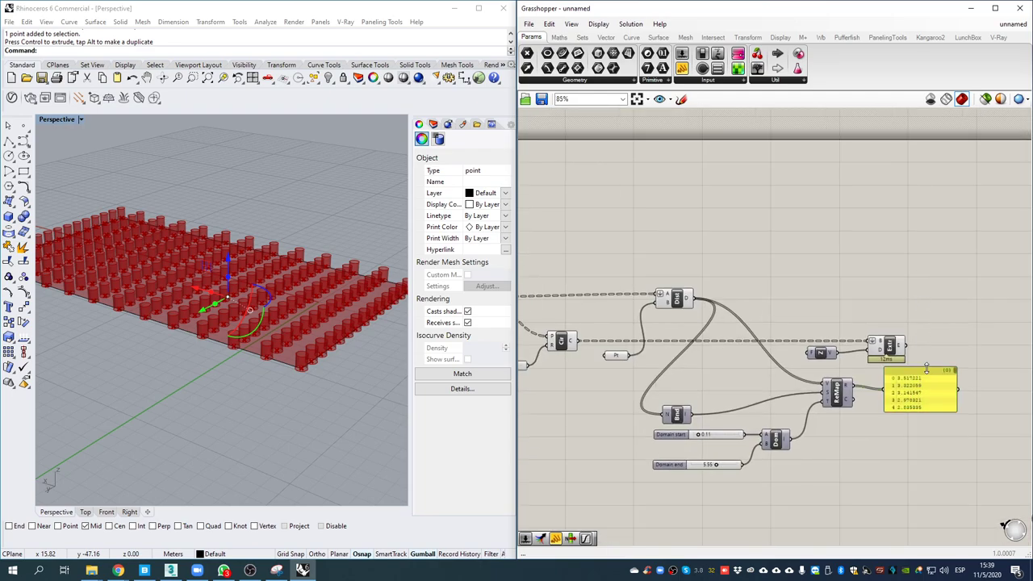
pyautogui.moveTo(927, 368); pyautogui.dragTo(927, 260)
# - Add a tall panel on the Distance output and go through its values for comparison with the remapped ones
pyautogui.doubleClick(746, 192)
pyautogui.write('//')
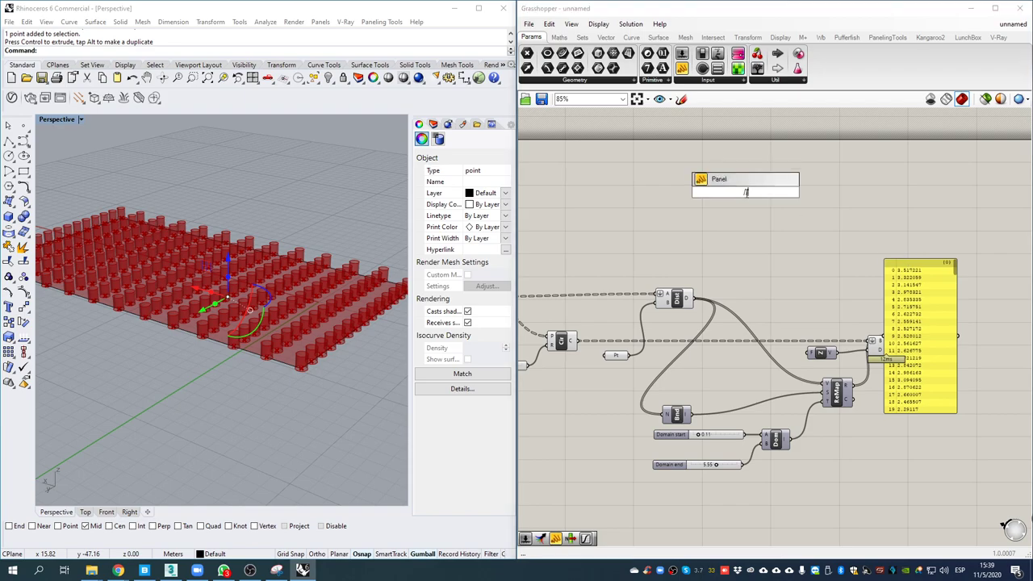
pyautogui.press('Return')
pyautogui.moveTo(700, 304); pyautogui.dragTo(773, 470)
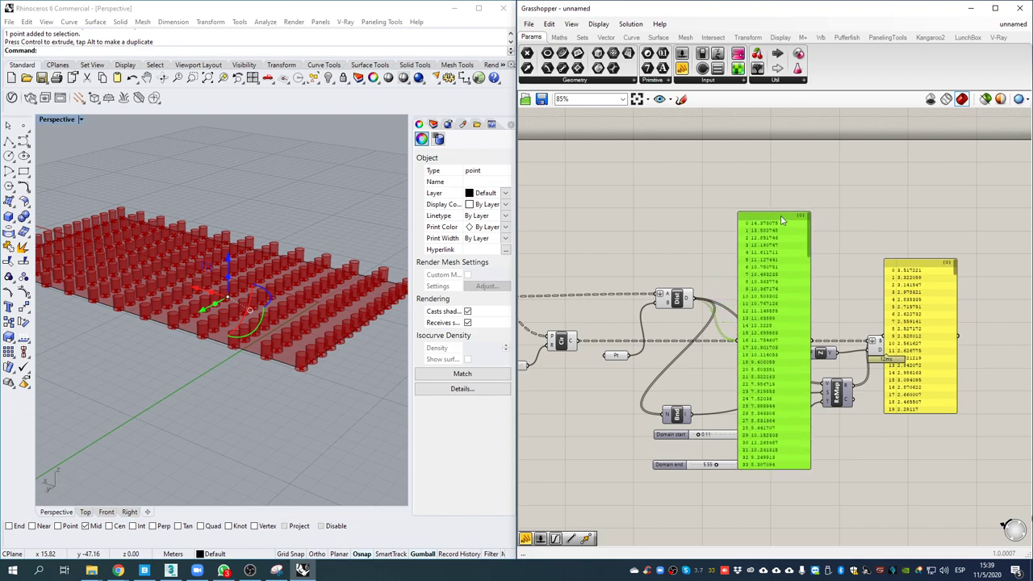
pyautogui.moveTo(809, 221); pyautogui.dragTo(809, 285)
# - Set the domain end slider to 0.73
pyautogui.click(904, 372)
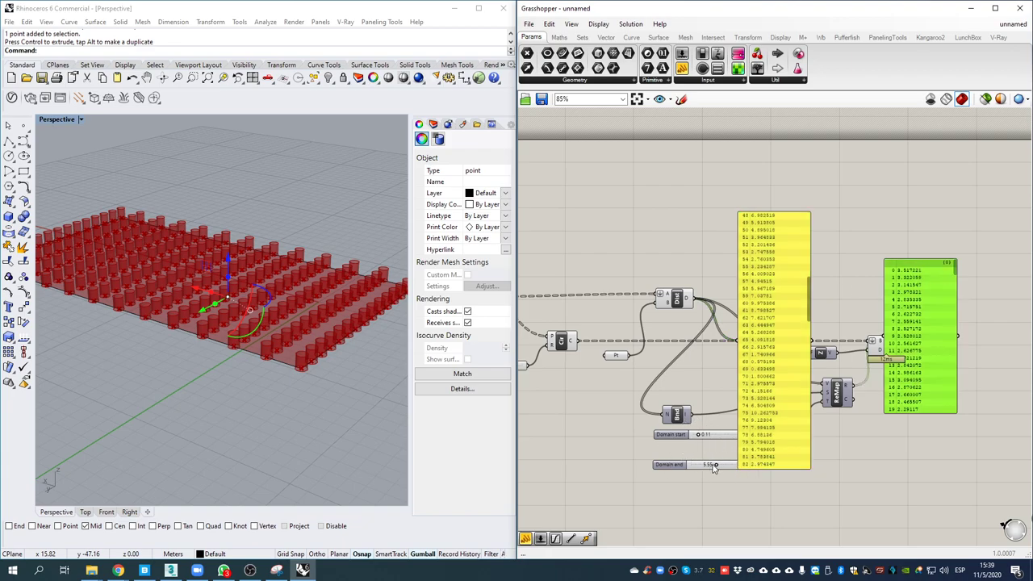
pyautogui.moveTo(716, 467); pyautogui.dragTo(692, 473)
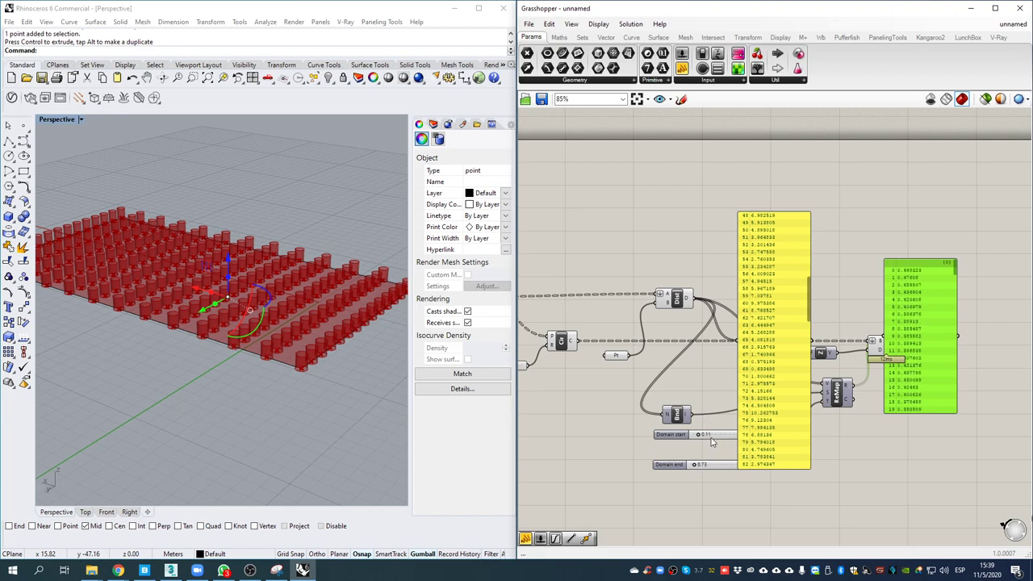
# - Remove the two panels that list the attractor distances and the remapped values
pyautogui.moveTo(955, 271); pyautogui.dragTo(939, 246)
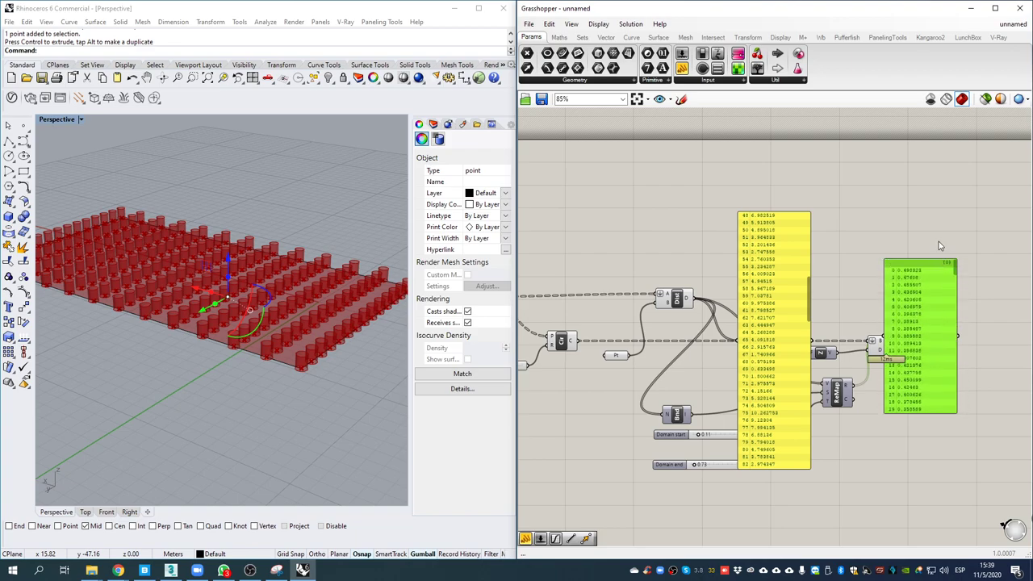
pyautogui.click(767, 426)
pyautogui.press('Delete')
pyautogui.click(940, 287)
pyautogui.press('Delete')
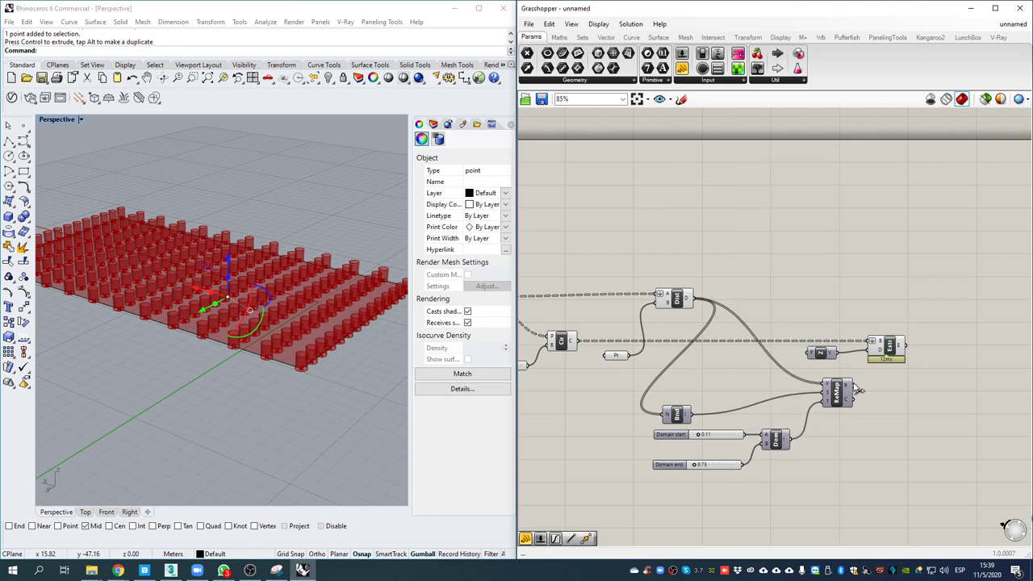
# - Feed the ReMap result into the Unit Z factor and set the domain start to 0.07 and the domain end to 10.00
pyautogui.moveTo(854, 384); pyautogui.dragTo(811, 361)
pyautogui.moveTo(891, 347); pyautogui.dragTo(903, 342)
pyautogui.click(716, 460)
pyautogui.moveTo(697, 466); pyautogui.dragTo(737, 465)
pyautogui.moveTo(708, 444); pyautogui.dragTo(805, 471, button='right')
pyautogui.moveTo(808, 468)
pyautogui.mouseDown()
pyautogui.moveTo(860, 473)
pyautogui.moveTo(806, 468)
pyautogui.mouseUp()
# - Examine the cylinder heights close to the attractor point and at the far ends of the grid
pyautogui.moveTo(260, 328); pyautogui.dragTo(206, 337, button='right')
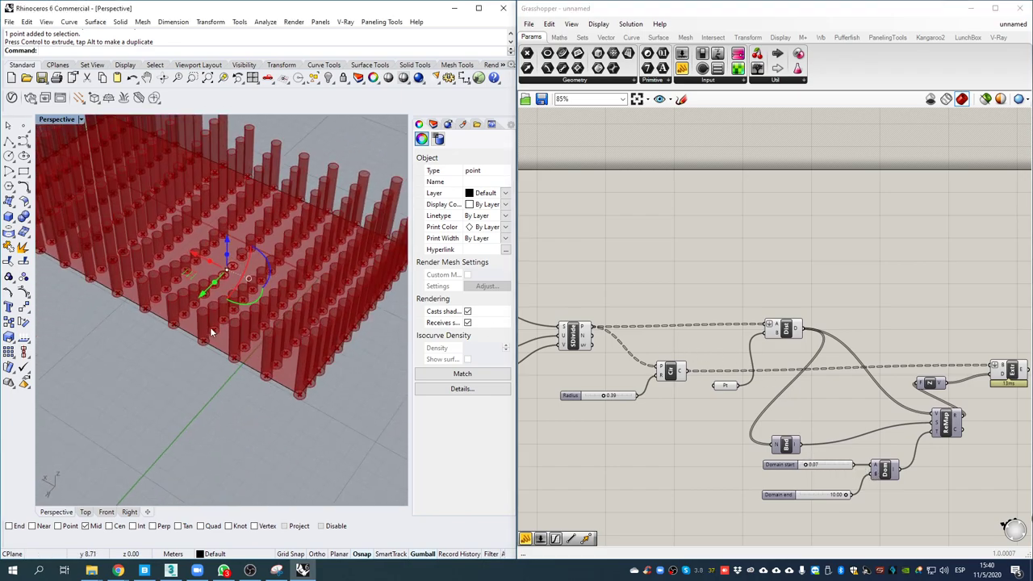
pyautogui.click(205, 338)
pyautogui.moveTo(202, 266); pyautogui.dragTo(246, 258, button='right')
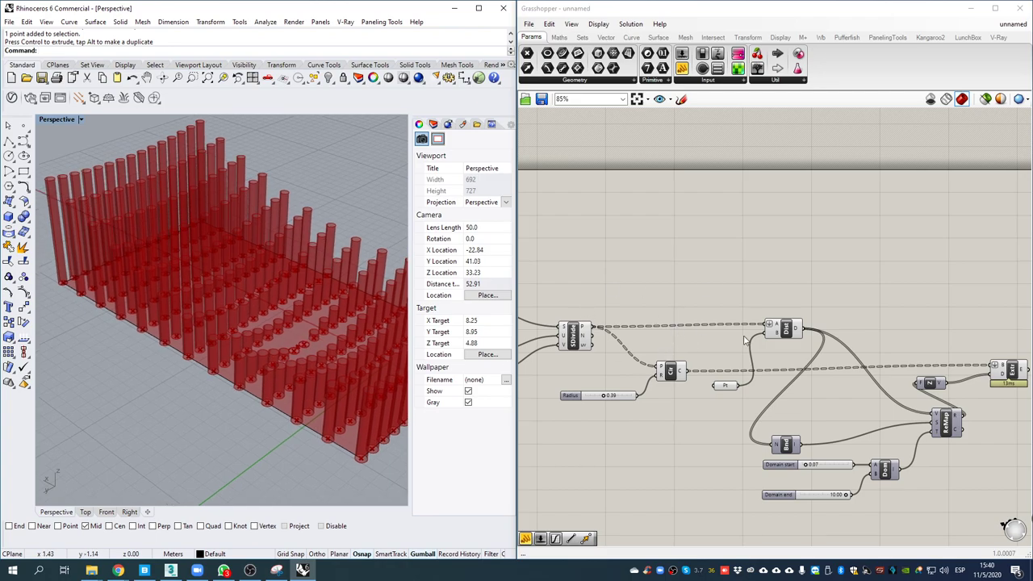
pyautogui.moveTo(250, 332); pyautogui.dragTo(288, 331, button='right')
pyautogui.scroll(10, 275, 333)
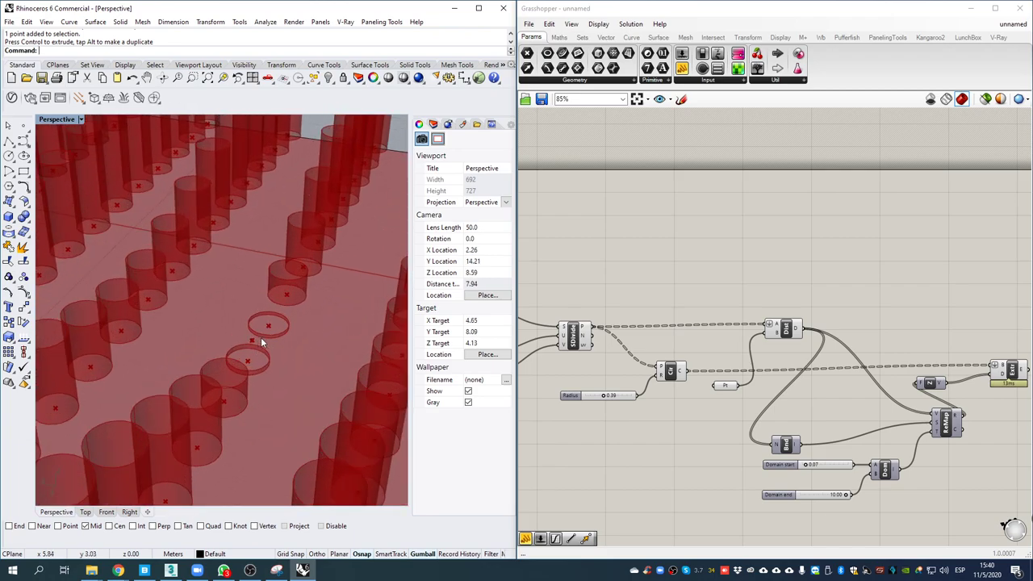
pyautogui.scroll(5, 259, 342)
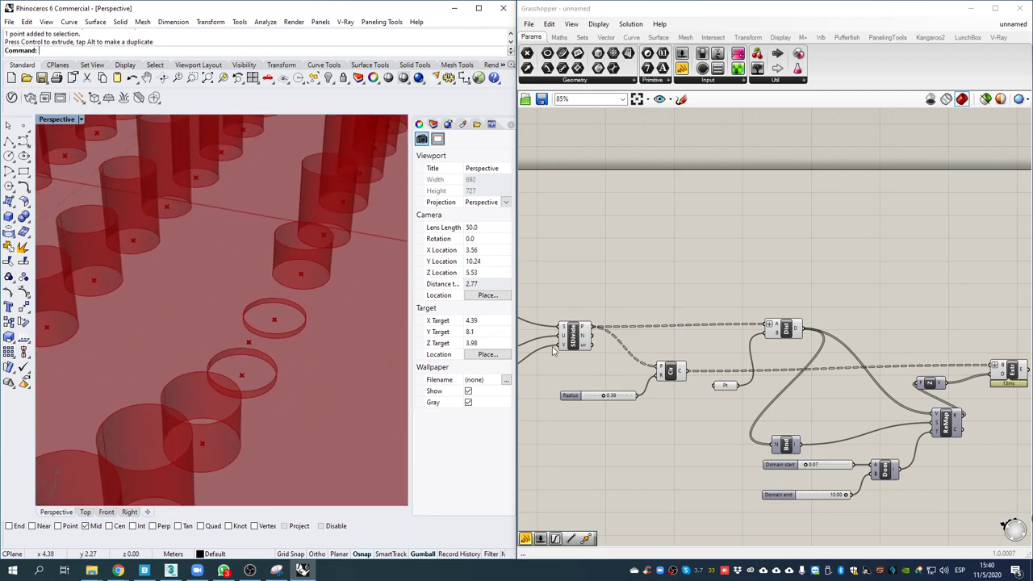
pyautogui.scroll(-15, 312, 322)
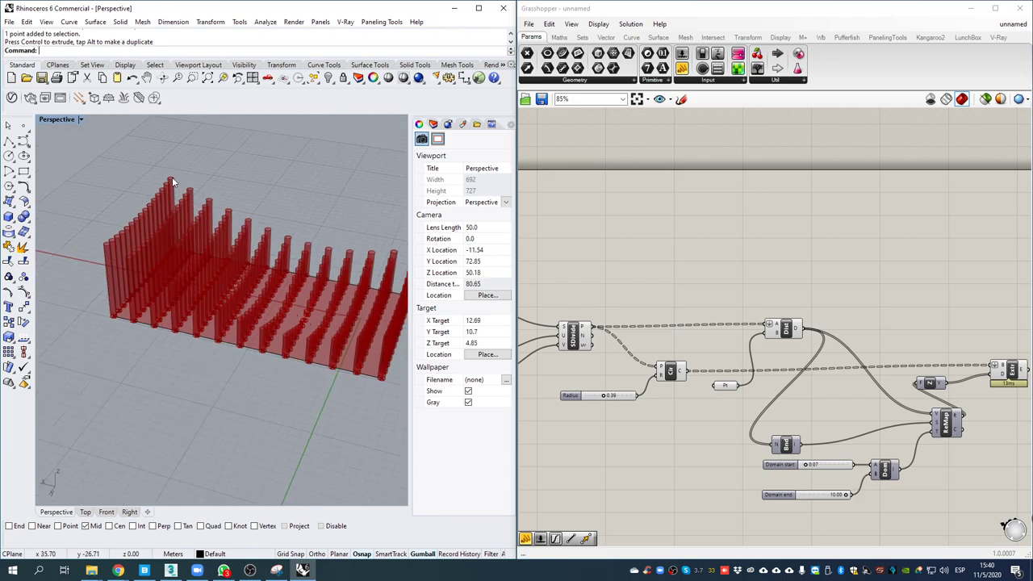
pyautogui.moveTo(890, 343); pyautogui.dragTo(828, 299, button='right')
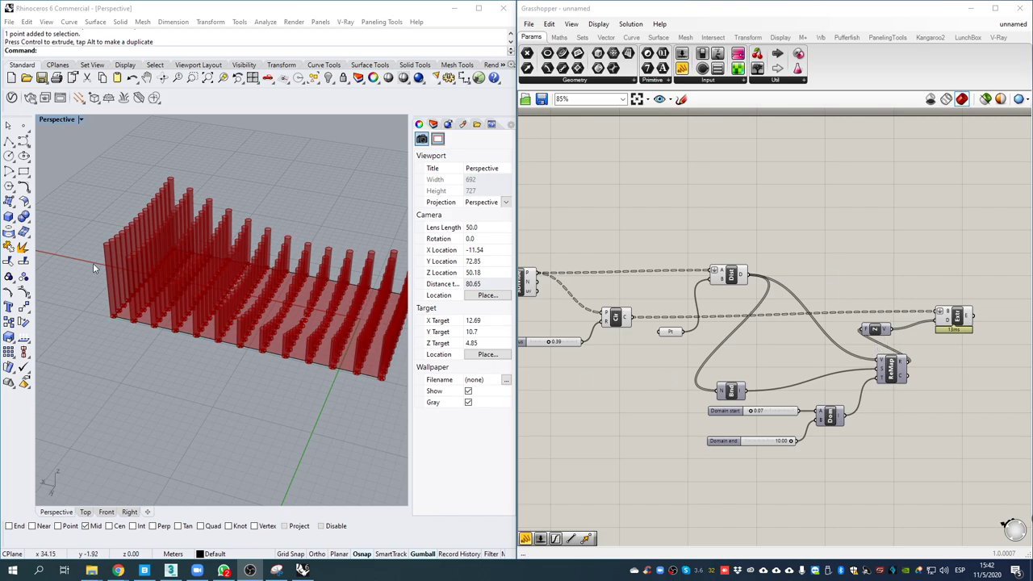
pyautogui.moveTo(254, 316)
pyautogui.mouseDown(button='right')
pyautogui.moveTo(250, 362)
pyautogui.moveTo(220, 299)
pyautogui.moveTo(206, 295)
pyautogui.moveTo(307, 316)
pyautogui.moveTo(238, 302)
pyautogui.moveTo(250, 319)
pyautogui.moveTo(279, 297)
pyautogui.moveTo(272, 275)
pyautogui.moveTo(269, 326)
pyautogui.mouseUp(button='right')
pyautogui.scroll(-3, 748, 342)
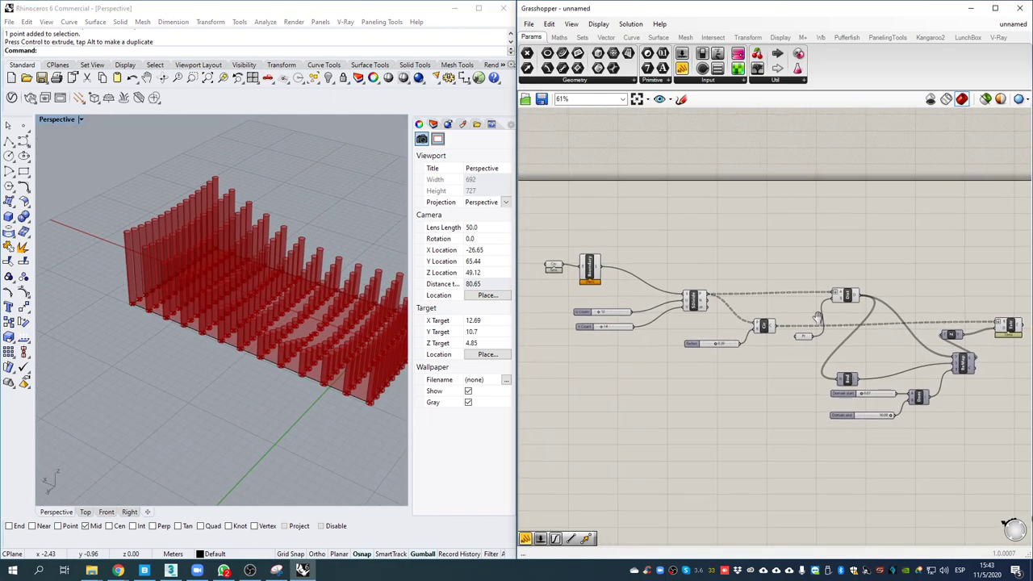
# - Delete the Circle component and its radius slider
pyautogui.moveTo(747, 342); pyautogui.dragTo(733, 314, button='right')
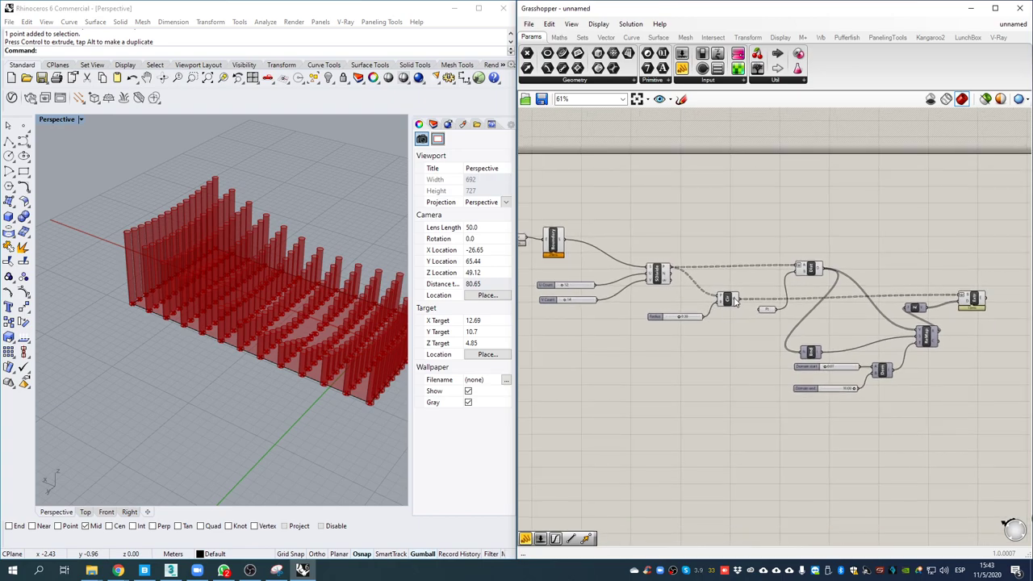
pyautogui.click(728, 302)
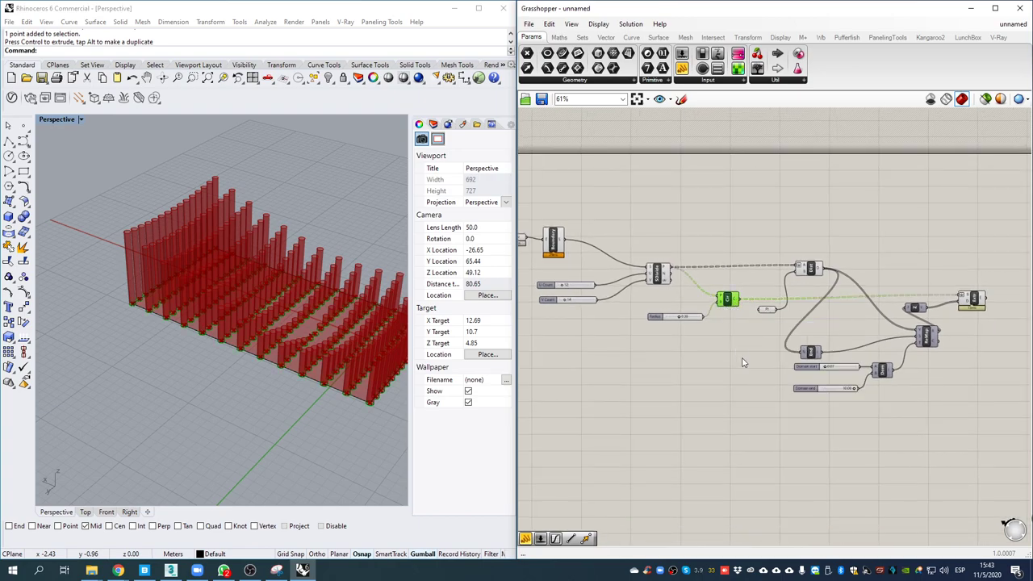
pyautogui.moveTo(743, 362); pyautogui.dragTo(734, 385, button='right')
pyautogui.press('Delete')
pyautogui.click(687, 339)
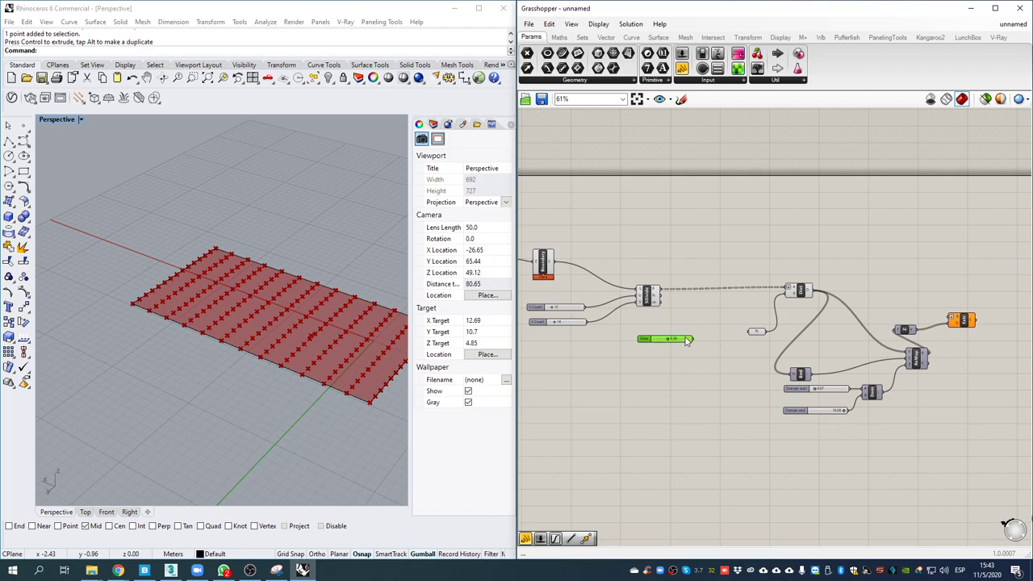
pyautogui.press('Delete')
pyautogui.moveTo(687, 340); pyautogui.dragTo(610, 337, button='right')
pyautogui.scroll(2, 951, 395)
pyautogui.moveTo(979, 462); pyautogui.dragTo(632, 300)
pyautogui.press('Delete')
pyautogui.moveTo(705, 336); pyautogui.dragTo(789, 375, button='right')
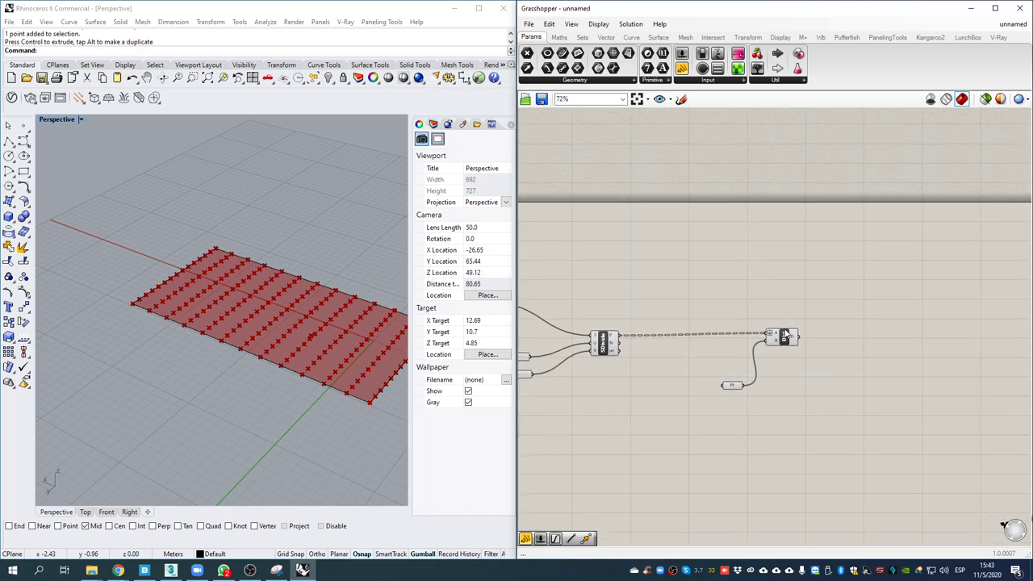
pyautogui.hotkey('ctrl', 'z')
# - Delete the Extrude and Unit Z components while keeping the Bounds, domain and ReMap setup
pyautogui.click(898, 401)
pyautogui.moveTo(996, 393); pyautogui.dragTo(876, 351)
pyautogui.press('Delete')
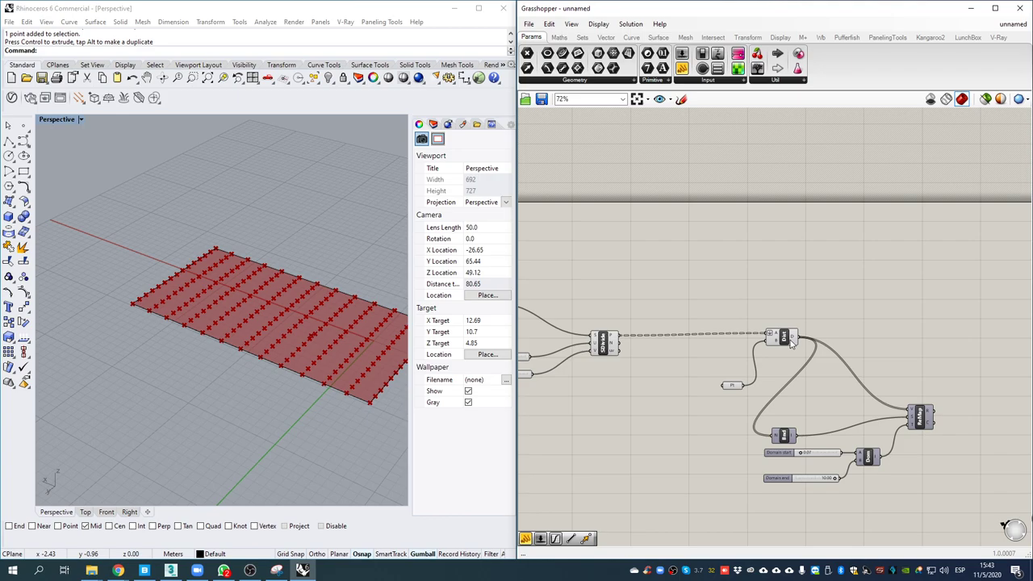
# - Shift the Distance component slightly and add a Unit Z component above the remap setup
pyautogui.moveTo(792, 343); pyautogui.dragTo(788, 353)
pyautogui.moveTo(240, 385); pyautogui.dragTo(293, 348, button='right')
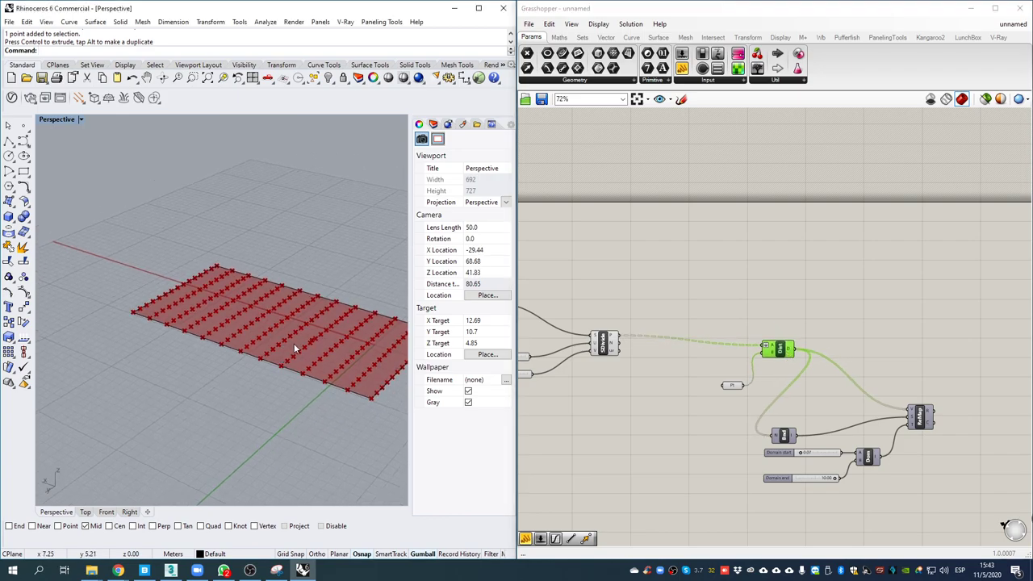
pyautogui.scroll(5, 293, 344)
pyautogui.keyDown('shift'); pyautogui.moveTo(235, 410); pyautogui.dragTo(269, 360, button='right'); pyautogui.keyUp('shift')
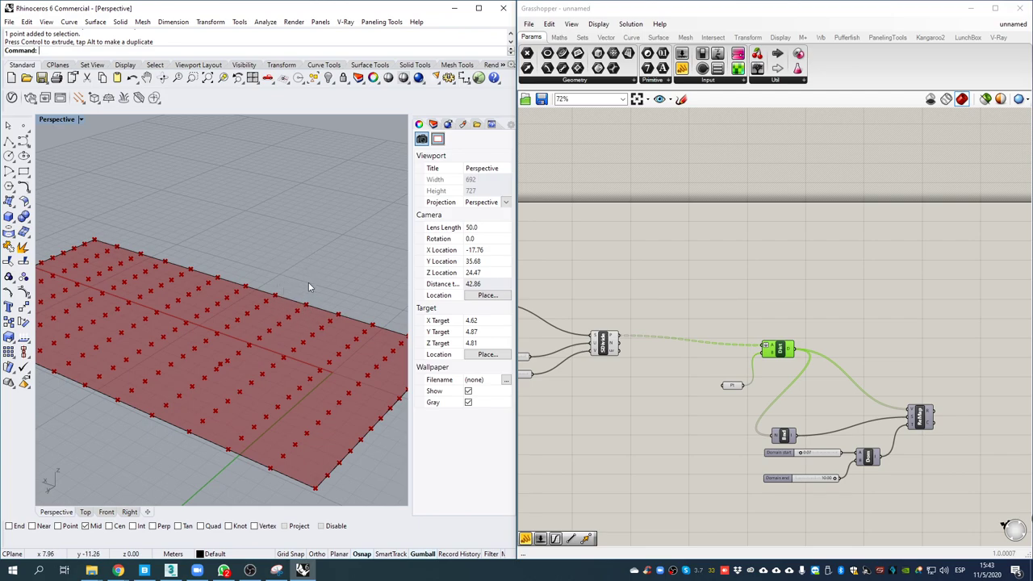
pyautogui.doubleClick(878, 305)
pyautogui.write('z')
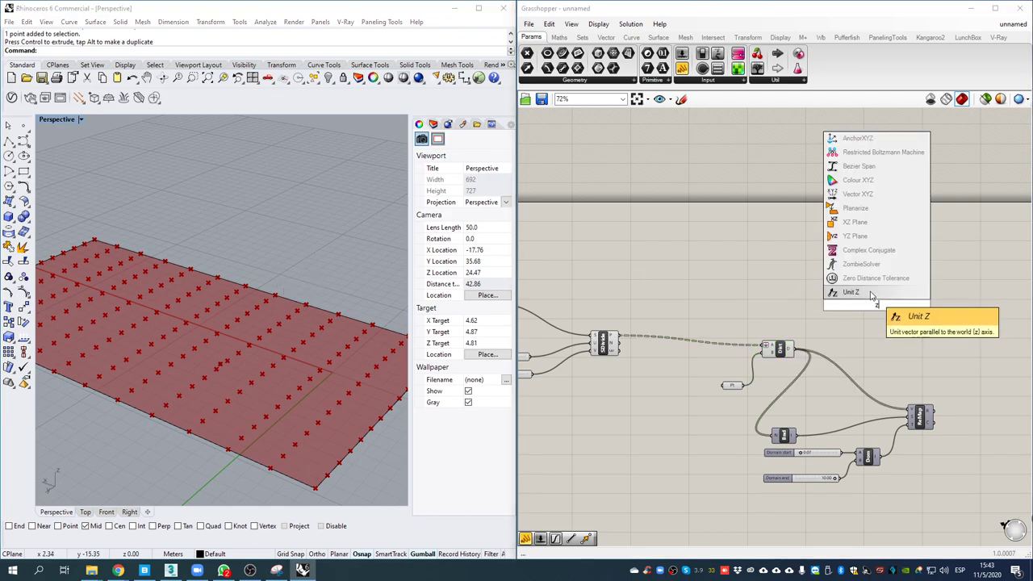
pyautogui.click(871, 293)
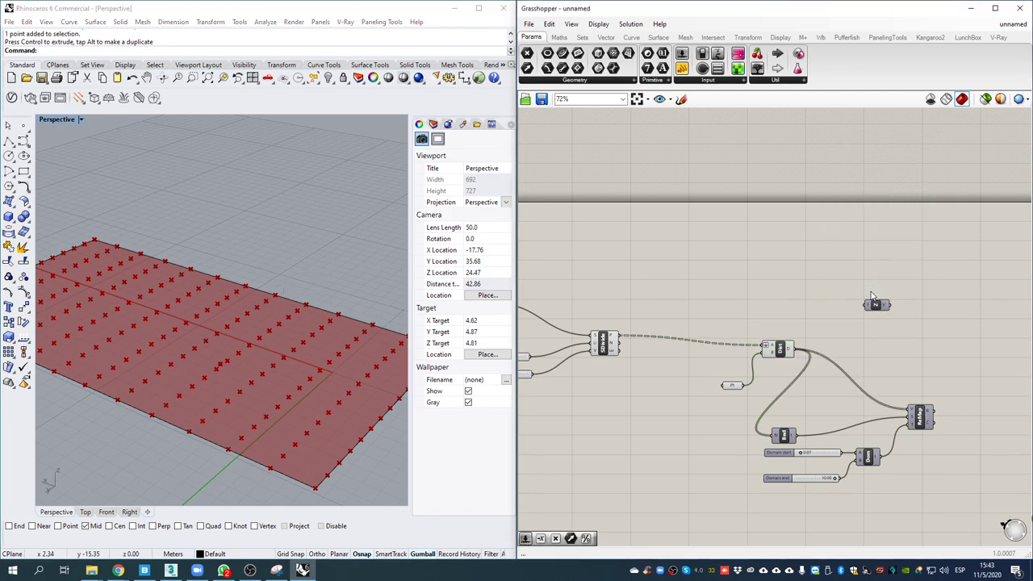
# - Add a Move component that translates the surface division points along Unit Z vectors driven by the ReMap result
pyautogui.doubleClick(822, 296)
pyautogui.write('move')
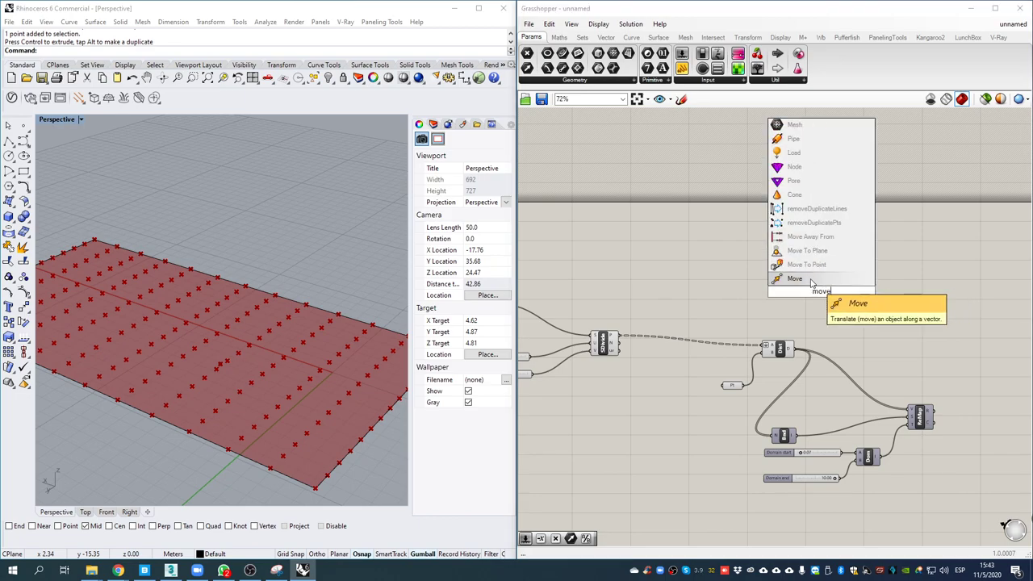
pyautogui.press('Return')
pyautogui.moveTo(822, 293); pyautogui.dragTo(919, 310)
pyautogui.moveTo(934, 418); pyautogui.dragTo(628, 339)
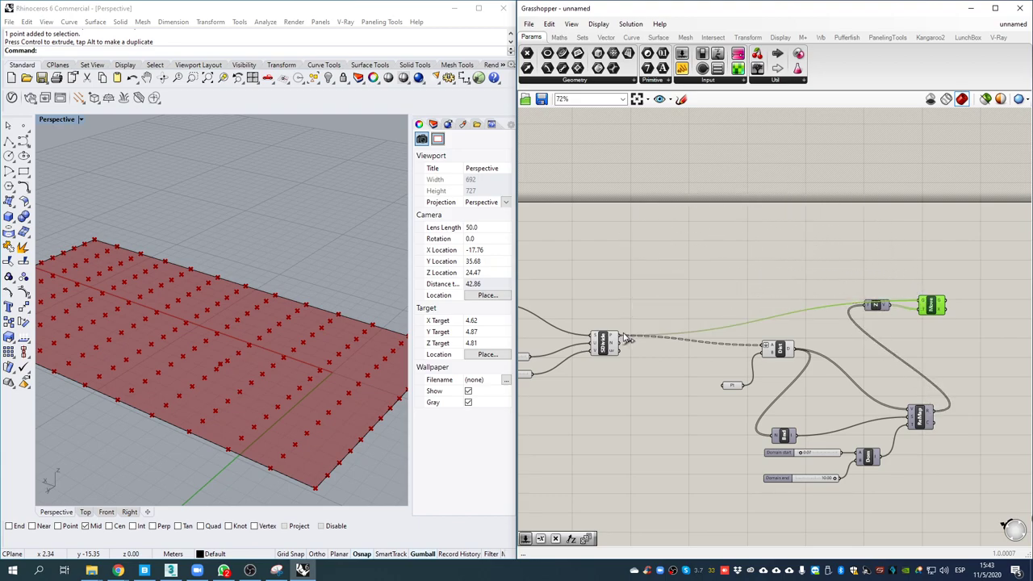
# - Examine the moved points in the viewport and the vectors entering the Move component's motion input
pyautogui.moveTo(171, 326); pyautogui.dragTo(133, 355, button='right')
pyautogui.moveTo(138, 316); pyautogui.dragTo(388, 311, button='right')
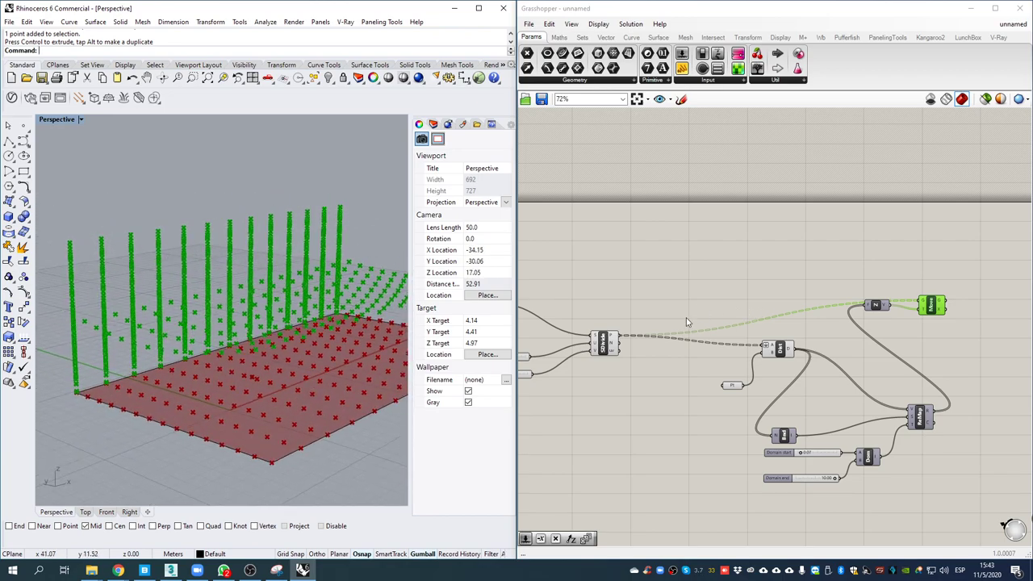
pyautogui.scroll(3, 755, 356)
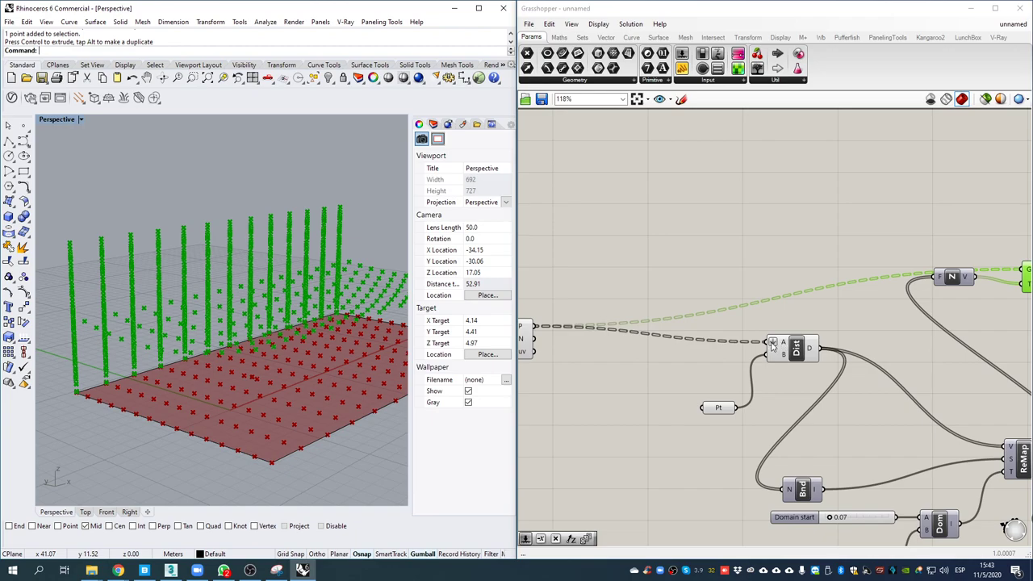
pyautogui.moveTo(774, 343); pyautogui.dragTo(733, 390, button='right')
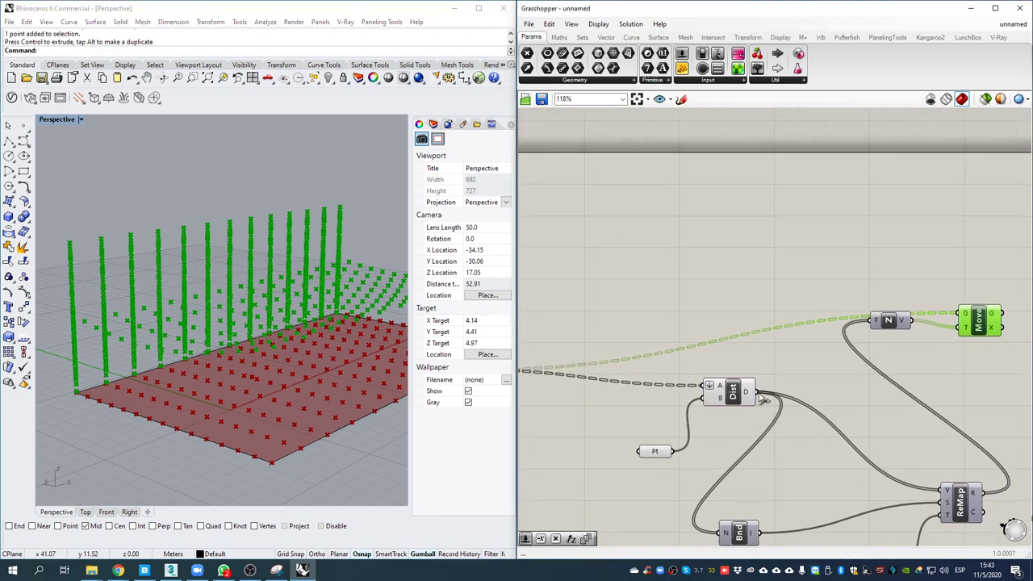
pyautogui.moveTo(905, 322); pyautogui.dragTo(910, 342)
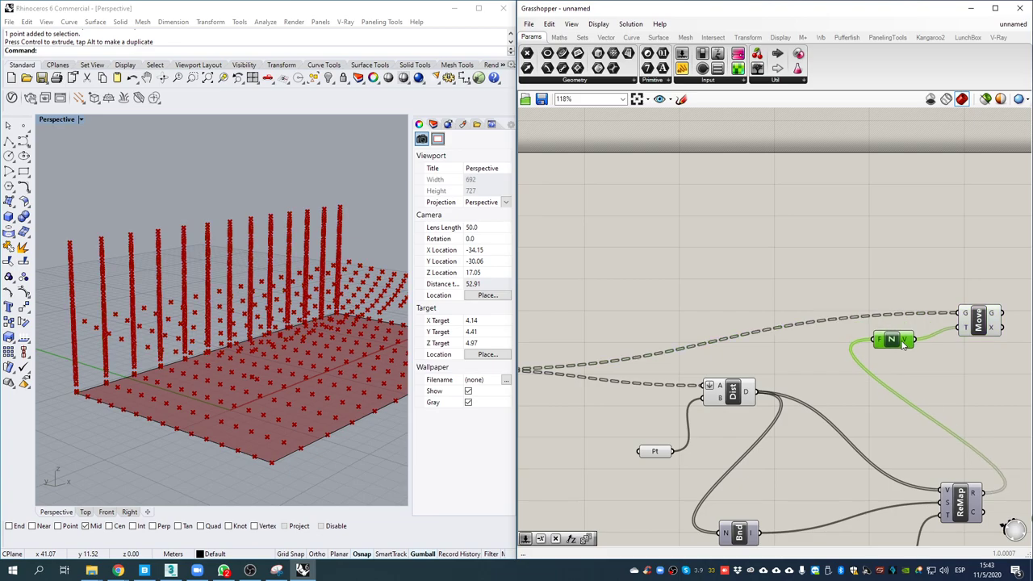
pyautogui.moveTo(969, 333)
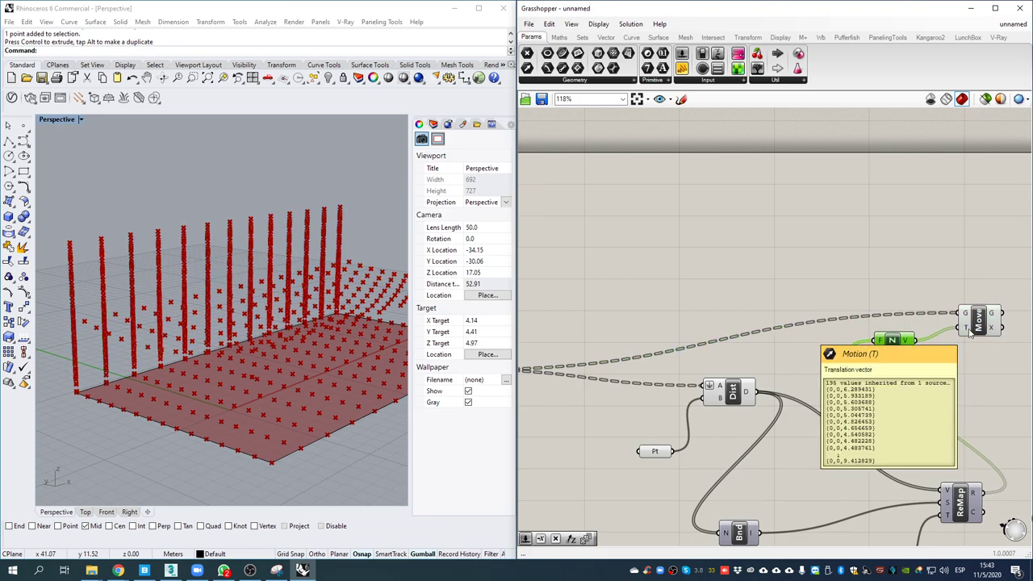
# - Check the whole list of Unit Z vectors in a temporary tall panel and remove the panel
pyautogui.doubleClick(923, 348)
pyautogui.write('panel')
pyautogui.press('Return')
pyautogui.moveTo(915, 340); pyautogui.dragTo(935, 379)
pyautogui.moveTo(942, 382); pyautogui.dragTo(814, 336, button='right')
pyautogui.moveTo(867, 362); pyautogui.dragTo(871, 545)
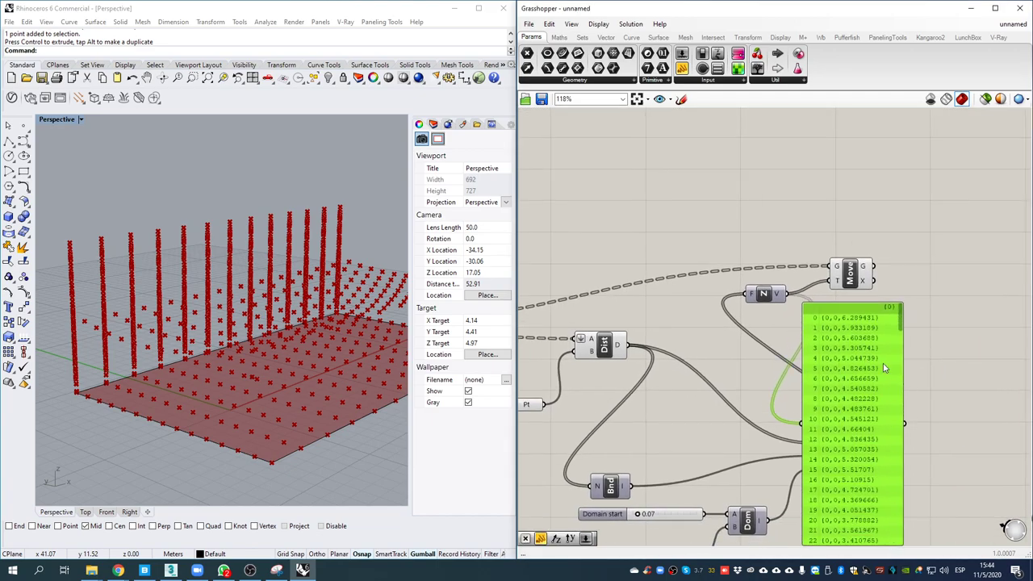
pyautogui.scroll(-4, 896, 315)
pyautogui.moveTo(903, 340); pyautogui.dragTo(909, 542)
pyautogui.moveTo(864, 433); pyautogui.dragTo(894, 423)
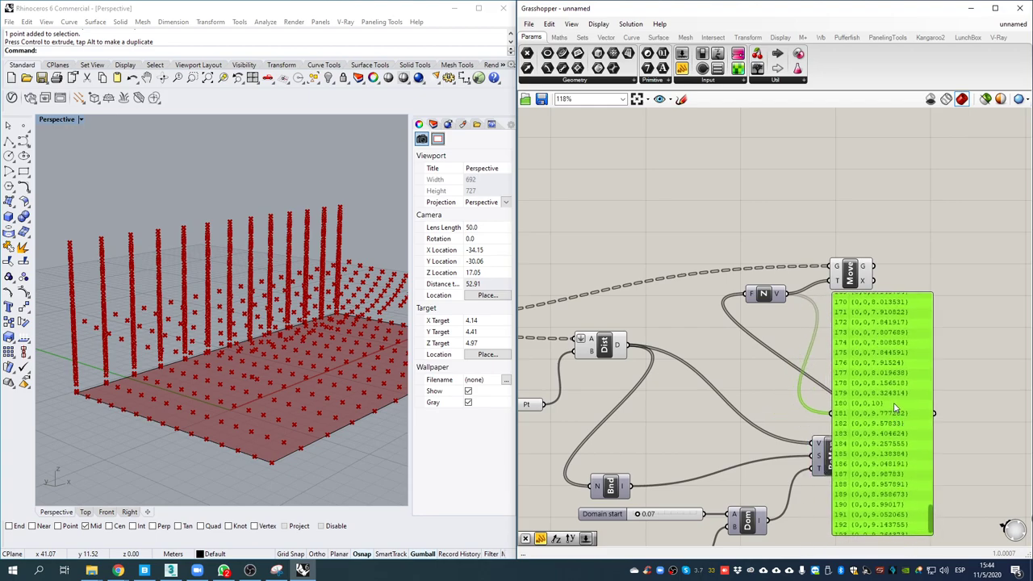
pyautogui.press('Delete')
# - Check the branch structure of the surface division points in a temporary enlarged panel and remove the panel
pyautogui.moveTo(560, 337); pyautogui.dragTo(845, 348, button='right')
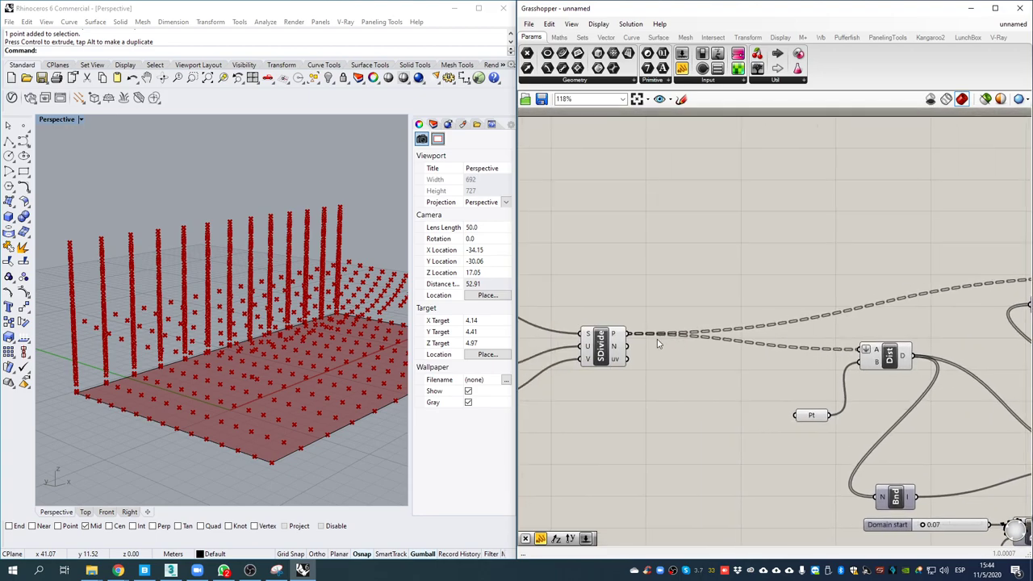
pyautogui.doubleClick(673, 272)
pyautogui.write('"')
pyautogui.press('Return')
pyautogui.moveTo(633, 334); pyautogui.dragTo(623, 269)
pyautogui.moveTo(673, 297); pyautogui.dragTo(787, 441)
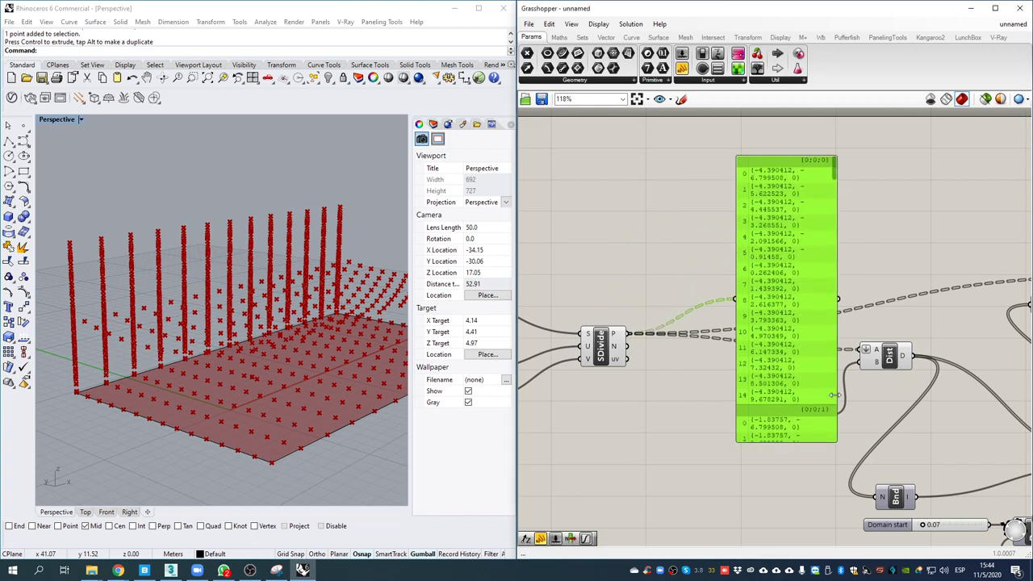
pyautogui.moveTo(836, 171); pyautogui.dragTo(849, 399)
pyautogui.scroll(-3, 820, 246)
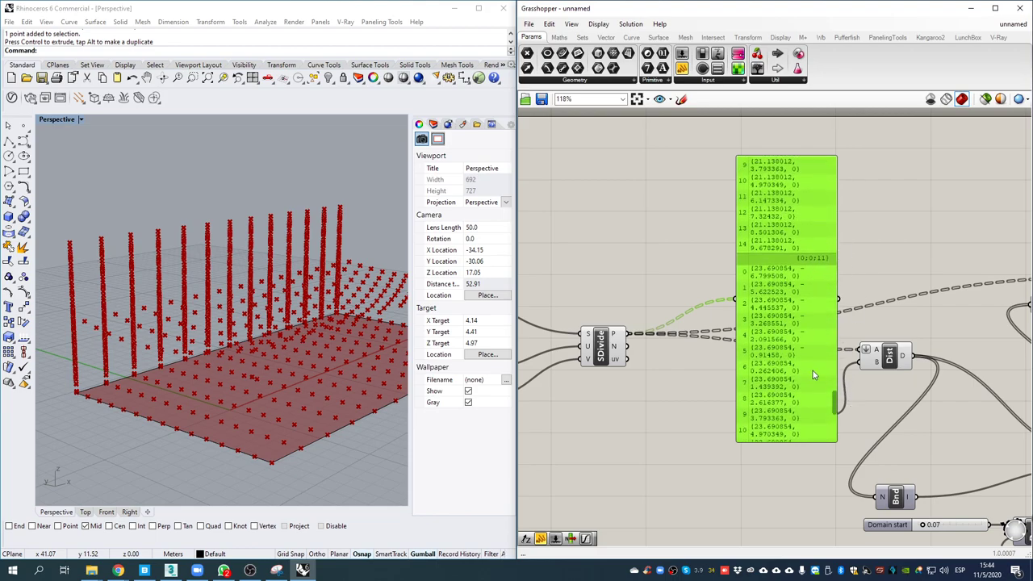
pyautogui.moveTo(790, 354); pyautogui.dragTo(805, 359)
pyautogui.press('Delete')
# - Flatten the geometry input of the Move component and orbit around the moved points
pyautogui.moveTo(715, 393); pyautogui.dragTo(614, 385, button='right')
pyautogui.scroll(-1, 846, 299)
pyautogui.moveTo(975, 300); pyautogui.dragTo(956, 324, button='right')
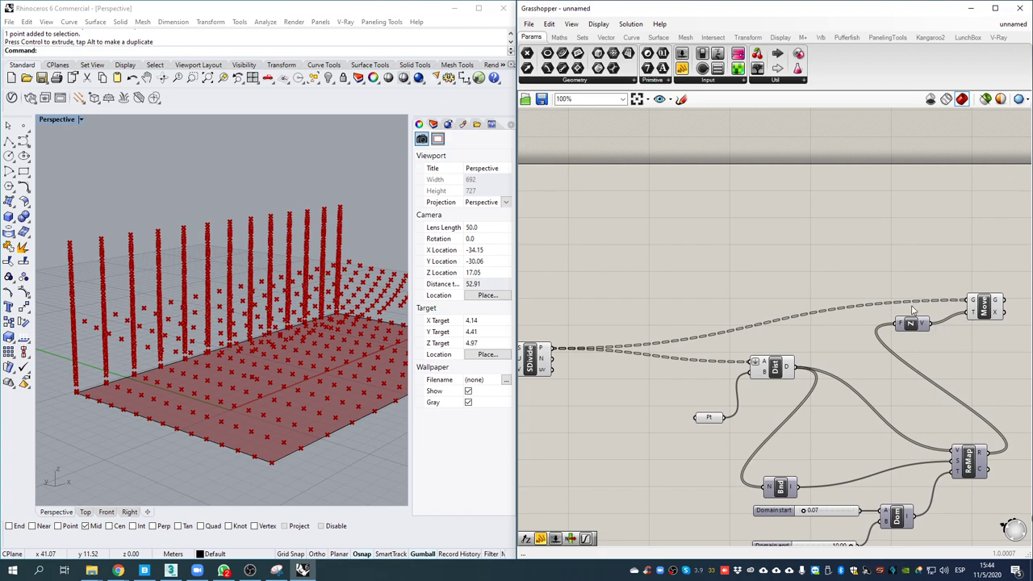
pyautogui.rightClick(975, 305)
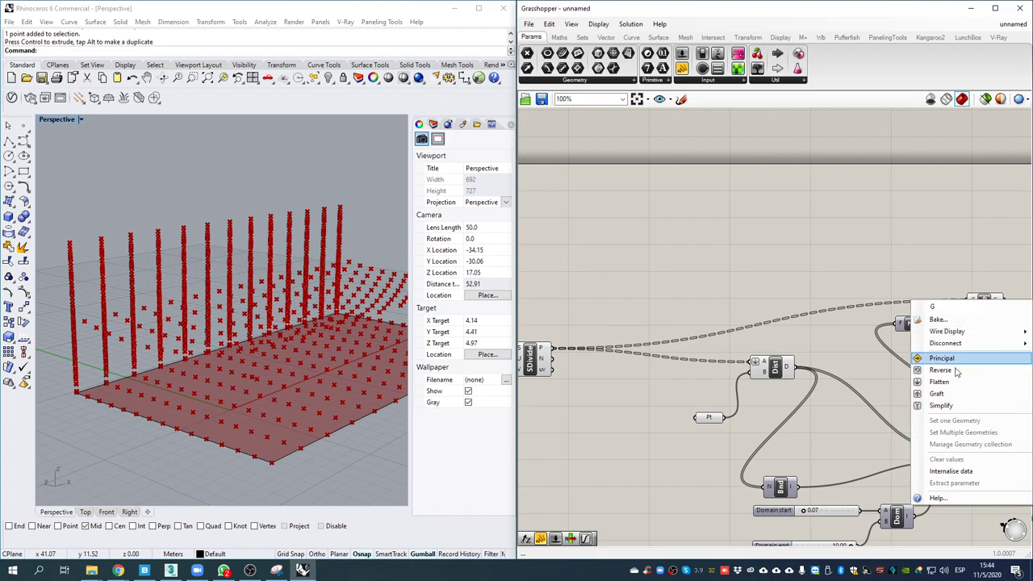
pyautogui.click(952, 384)
pyautogui.moveTo(220, 275); pyautogui.dragTo(360, 267, button='right')
# - Add a Surface From Points component beside Move and connect the moved geometry to its points input
pyautogui.scroll(-1, 800, 266)
pyautogui.moveTo(987, 272); pyautogui.dragTo(806, 318, button='right')
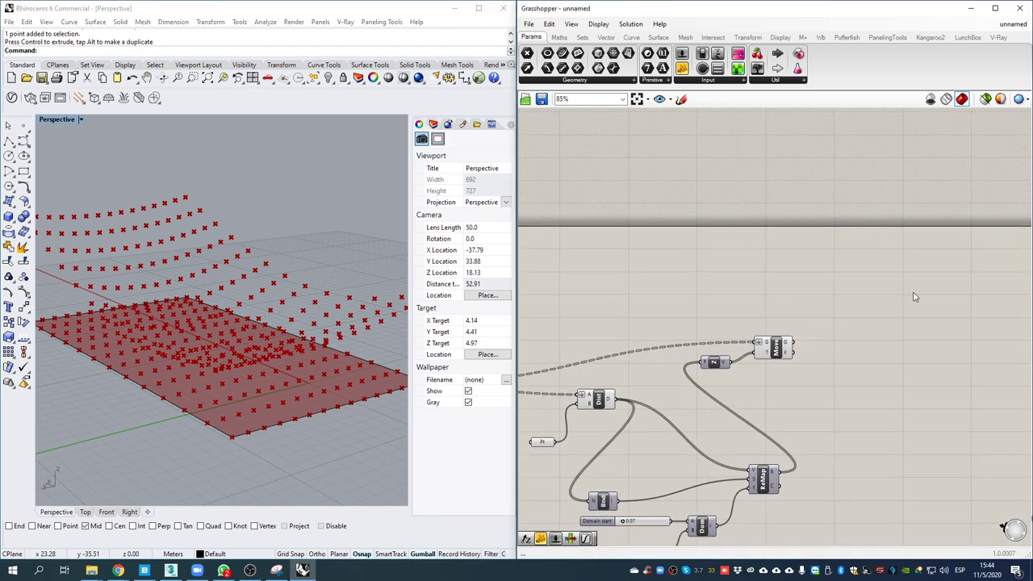
pyautogui.click(658, 37)
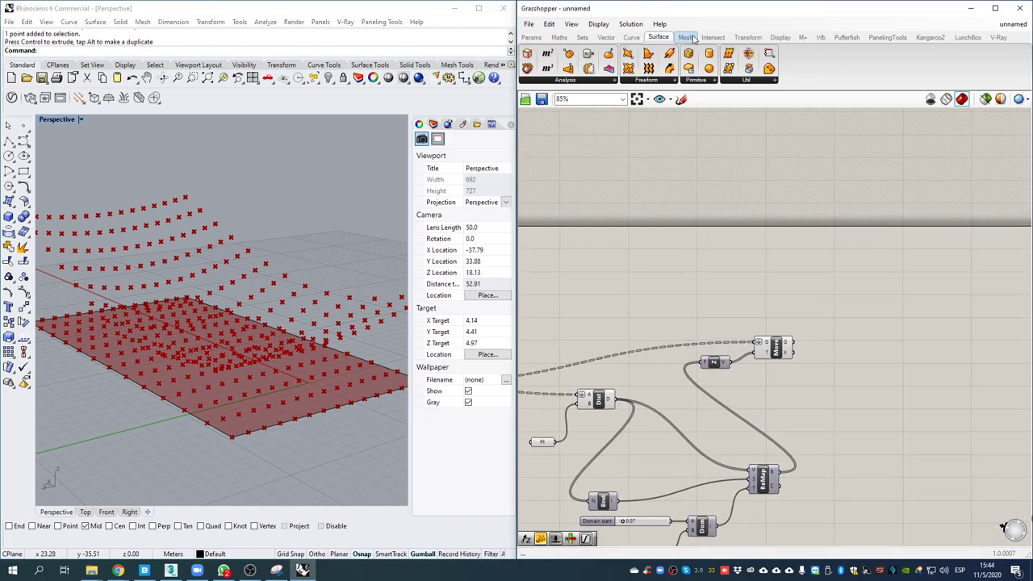
pyautogui.click(657, 81)
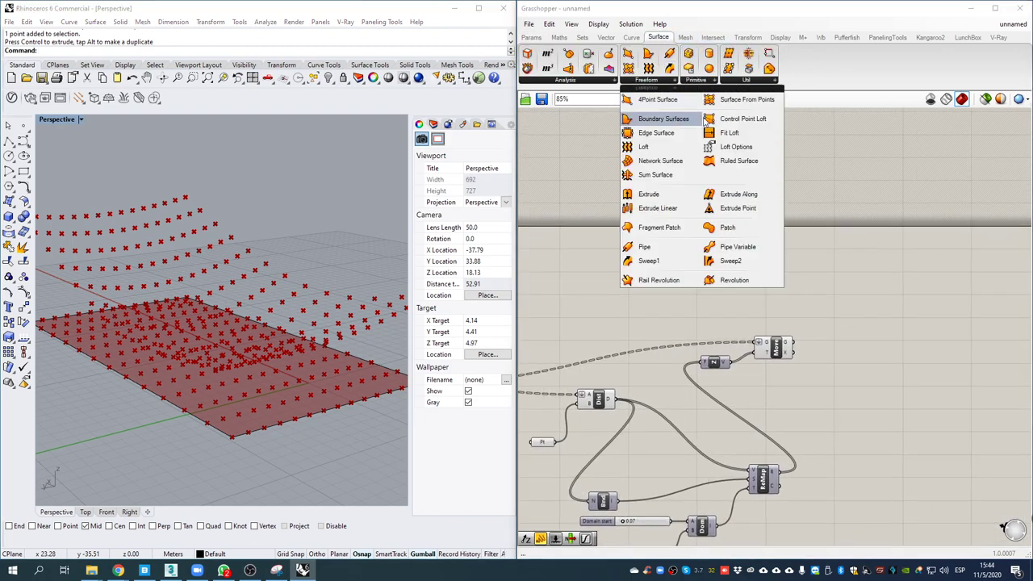
pyautogui.click(749, 101)
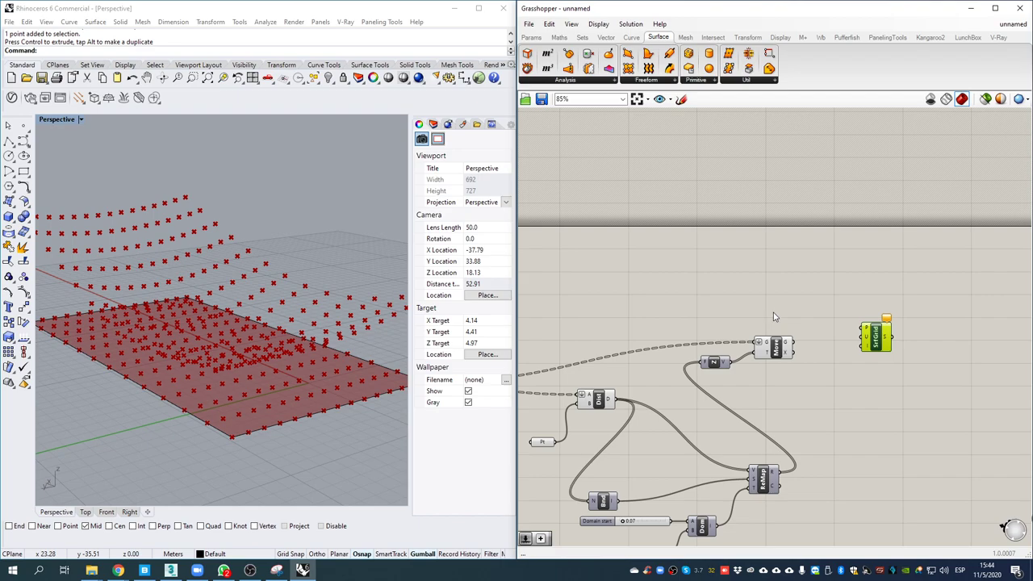
pyautogui.scroll(3, 864, 347)
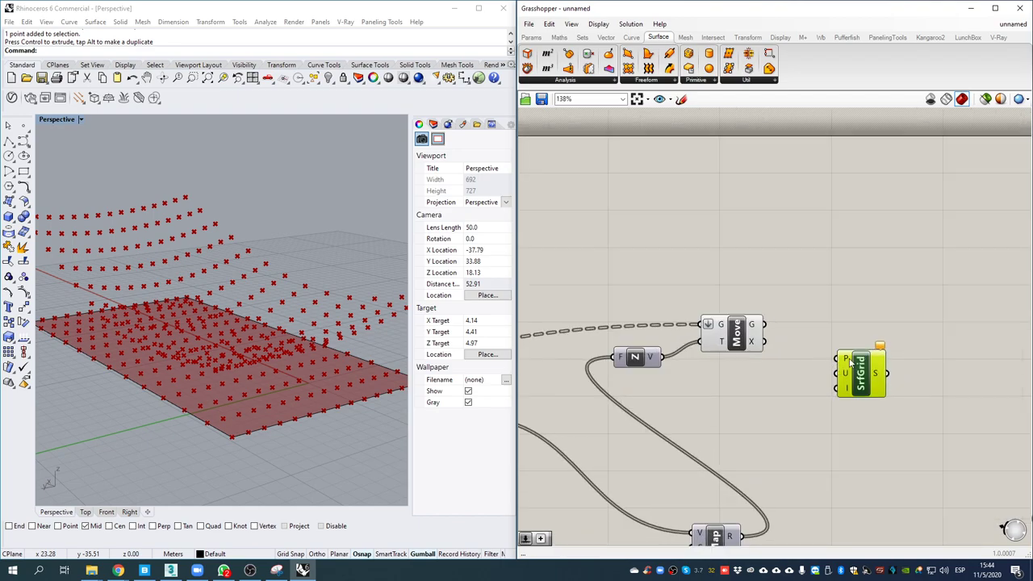
pyautogui.moveTo(849, 363); pyautogui.dragTo(866, 338)
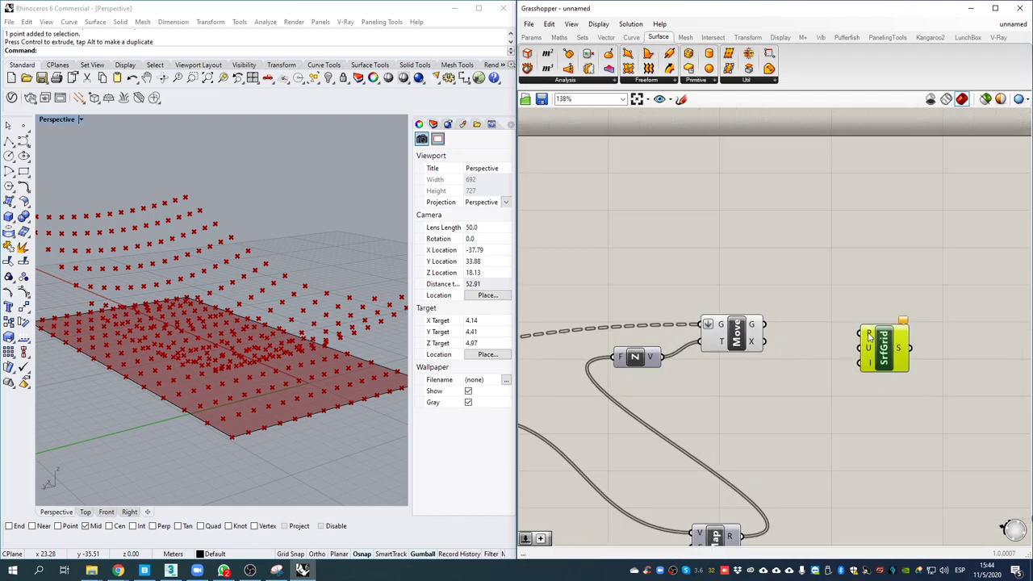
pyautogui.moveTo(770, 330); pyautogui.dragTo(915, 337)
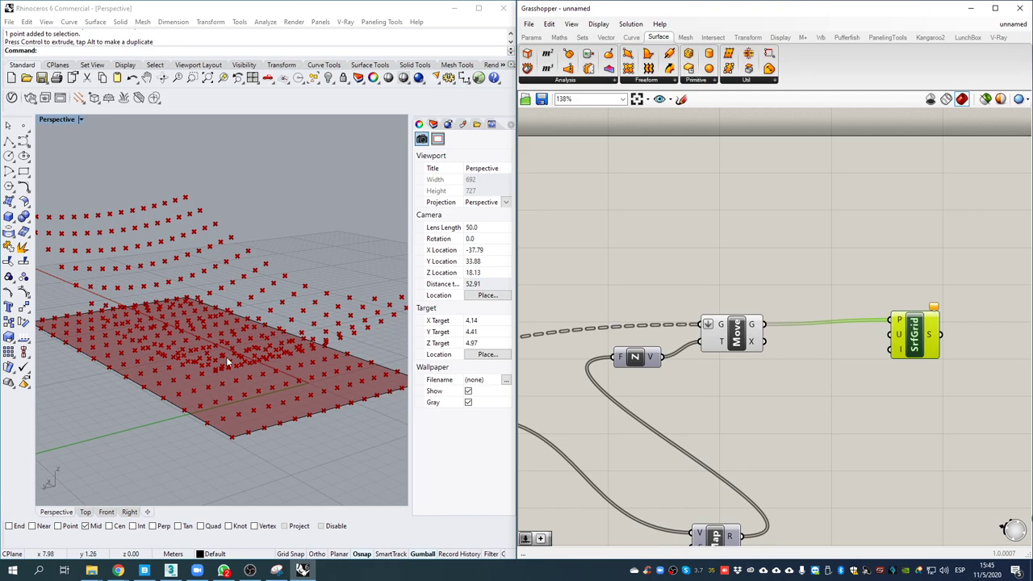
# - Connect the surface division's U Count slider to the U input of the Surface From Points component
pyautogui.moveTo(142, 293); pyautogui.dragTo(224, 347, button='right')
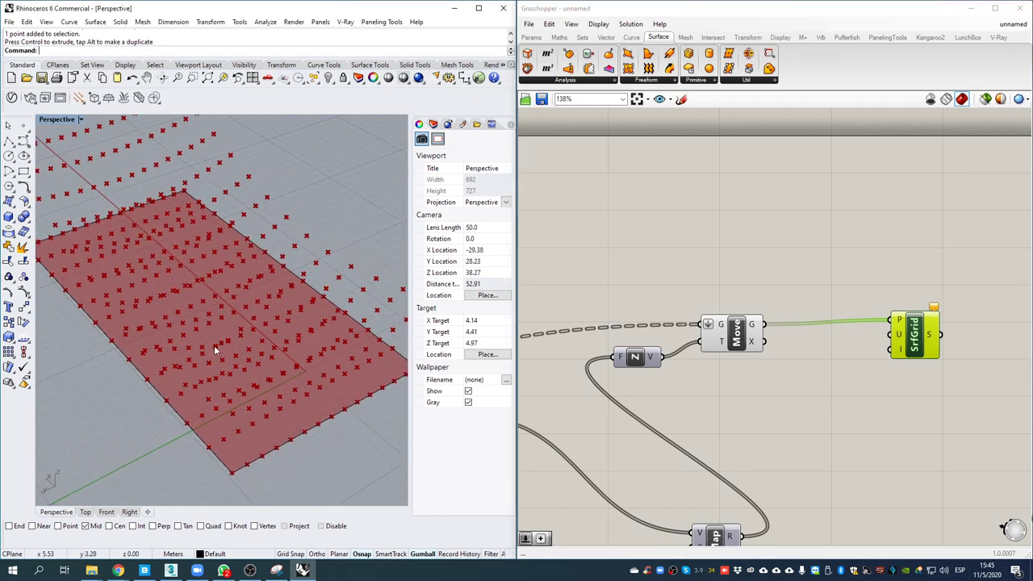
pyautogui.scroll(-5, 811, 293)
pyautogui.scroll(5, 811, 292)
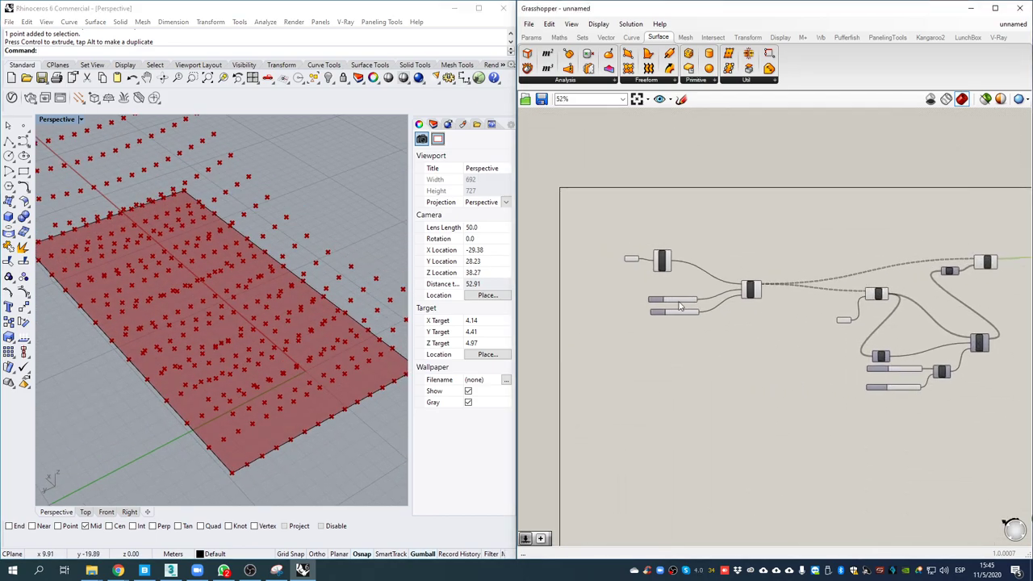
pyautogui.moveTo(727, 317); pyautogui.dragTo(611, 294, button='right')
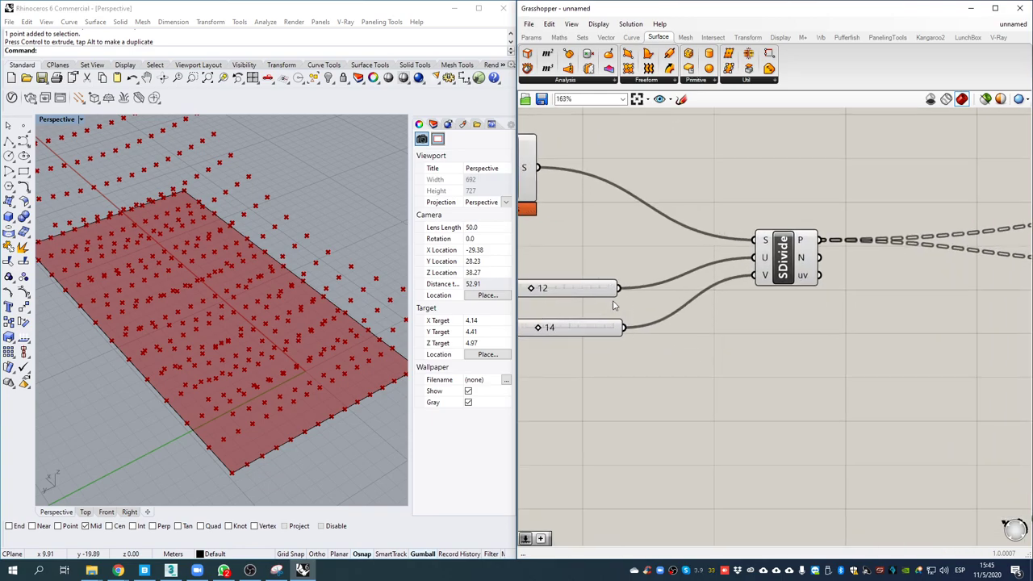
pyautogui.scroll(-4, 624, 293)
pyautogui.scroll(4, 831, 290)
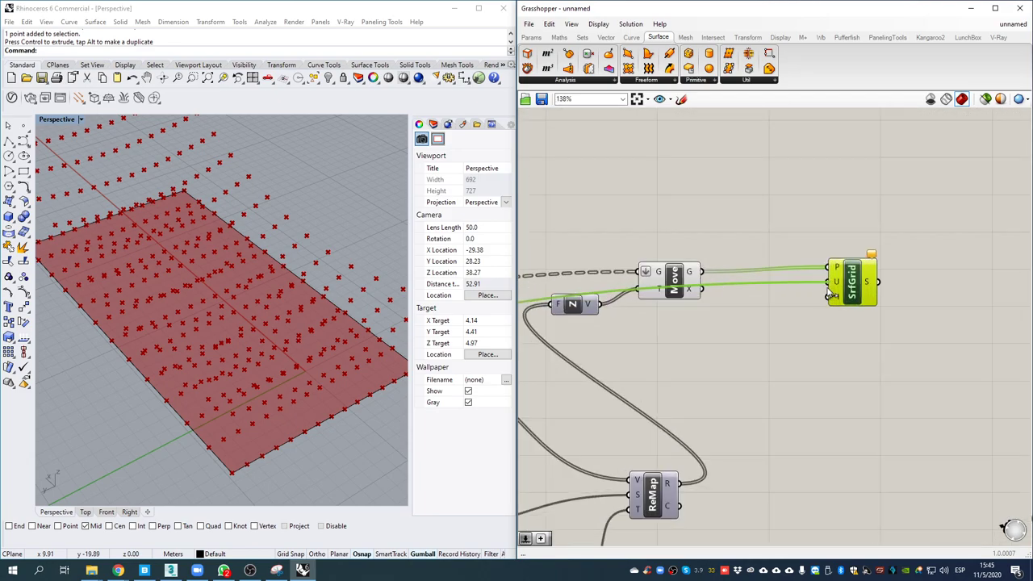
pyautogui.moveTo(829, 291); pyautogui.dragTo(828, 288)
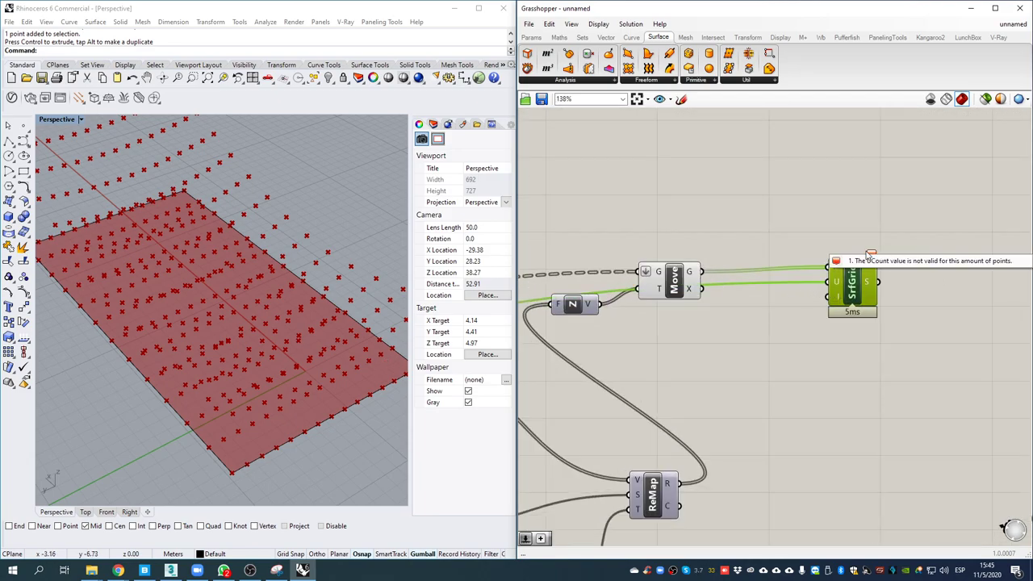
pyautogui.moveTo(851, 287); pyautogui.dragTo(870, 264)
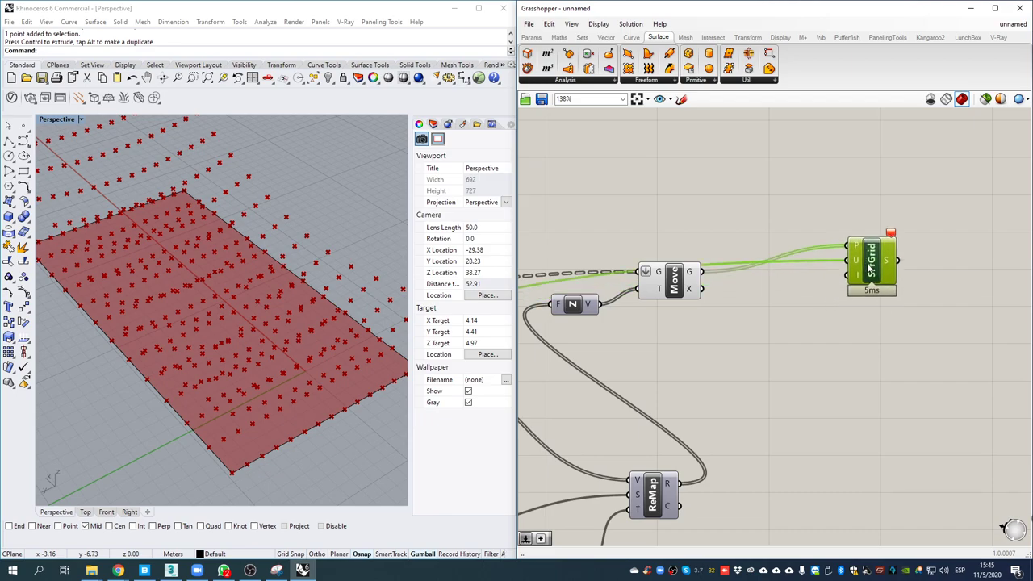
# - Add a Subtraction component and feed its result into the U input of the Surface From Points component
pyautogui.moveTo(860, 258)
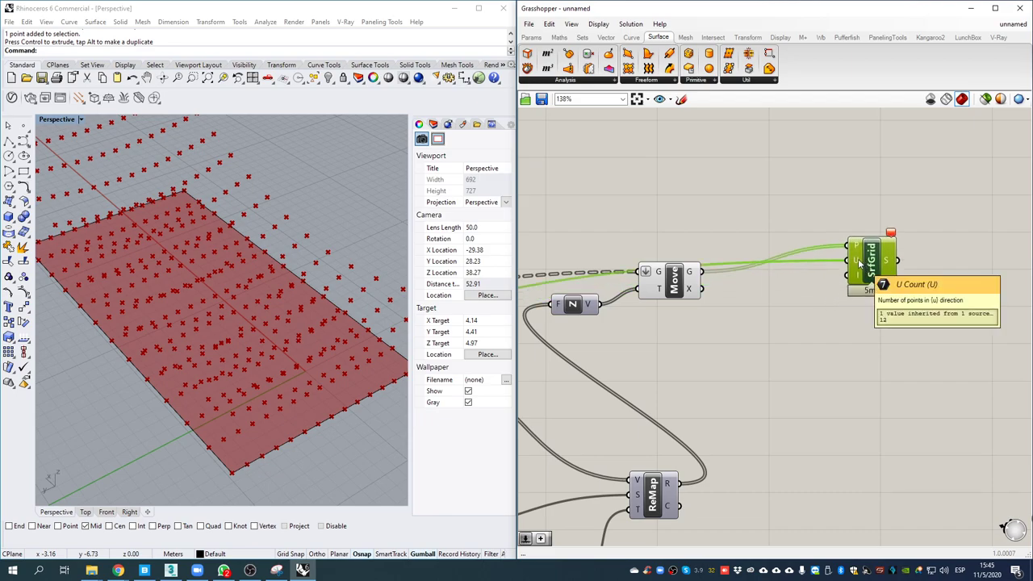
pyautogui.scroll(-6, 653, 322)
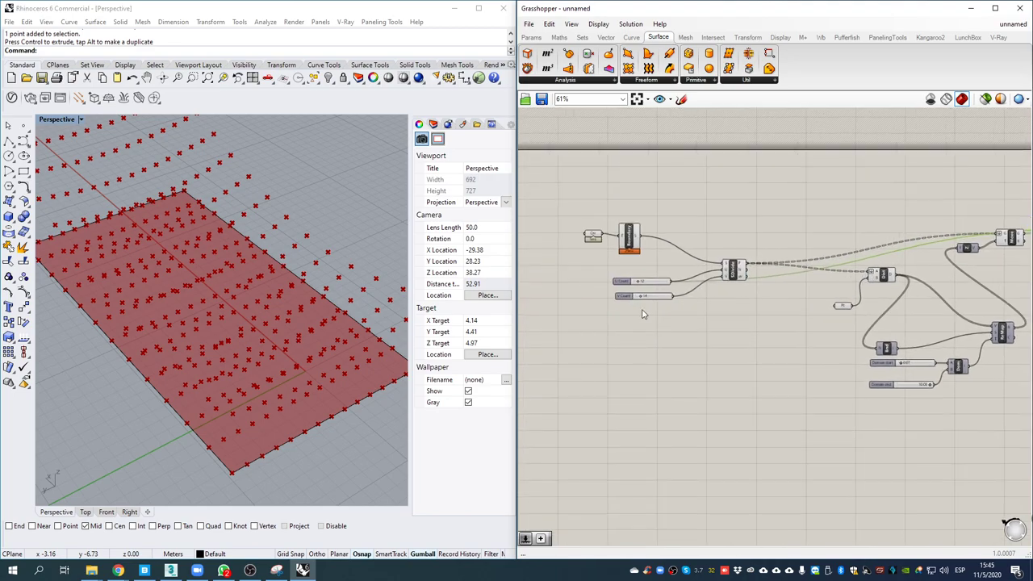
pyautogui.scroll(4, 752, 289)
pyautogui.scroll(-4, 831, 269)
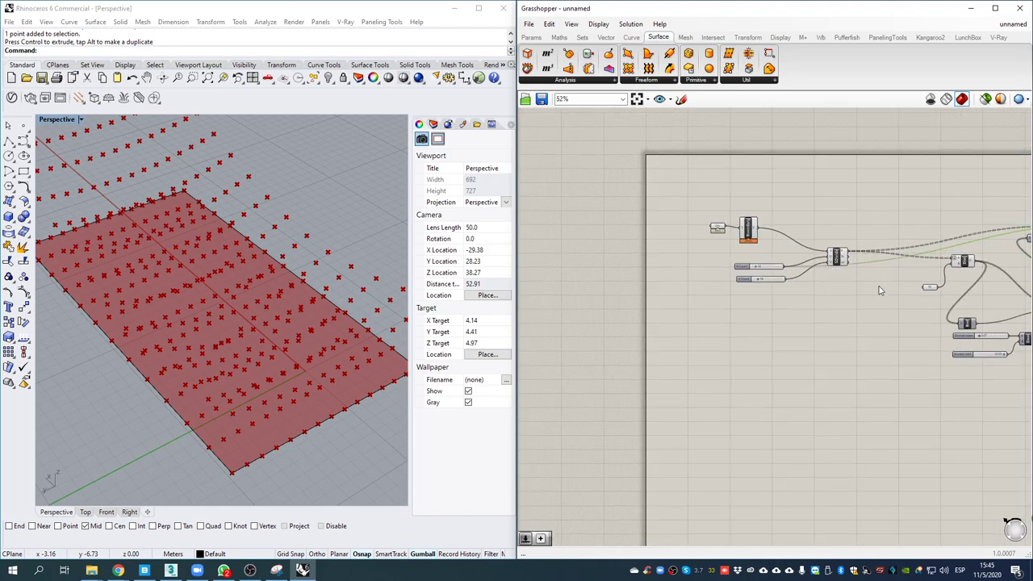
pyautogui.scroll(5, 796, 266)
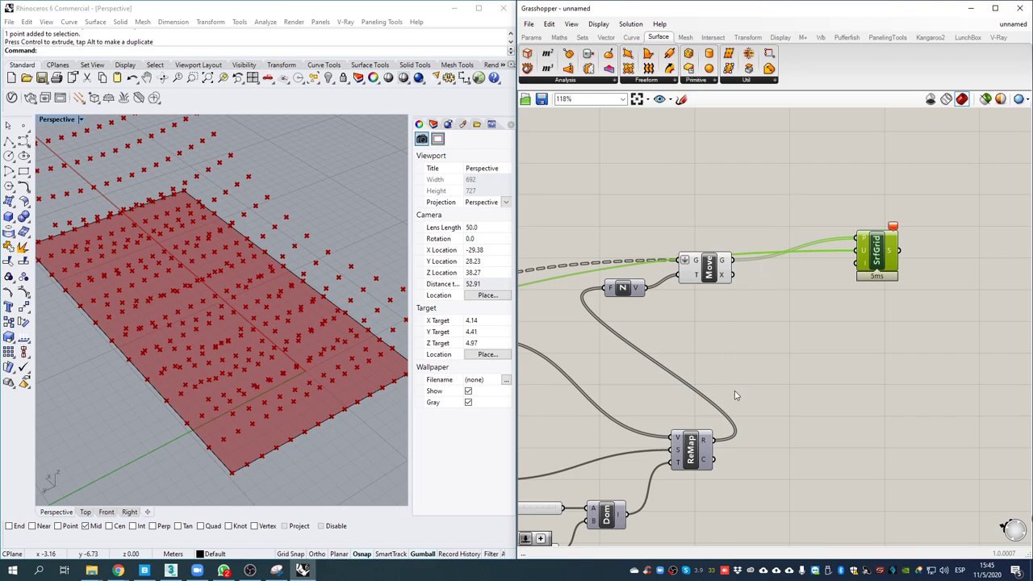
pyautogui.doubleClick(787, 305)
pyautogui.write('subtraction')
pyautogui.press('Return')
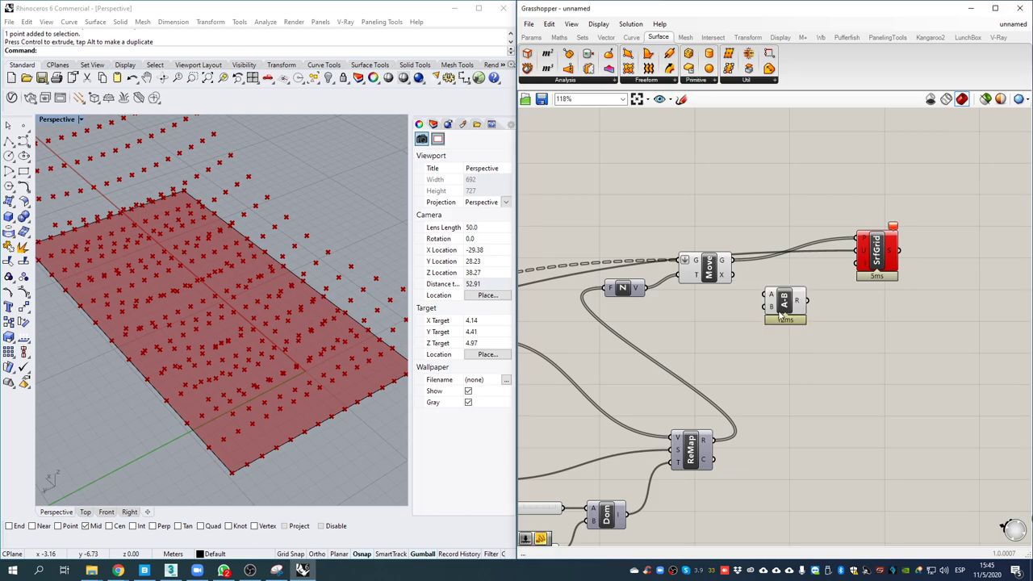
pyautogui.moveTo(809, 303); pyautogui.dragTo(856, 251)
# - Try to connect the surface division's U Count slider to the Subtraction component
pyautogui.scroll(-3, 831, 257)
pyautogui.moveTo(590, 244); pyautogui.dragTo(832, 232, button='right')
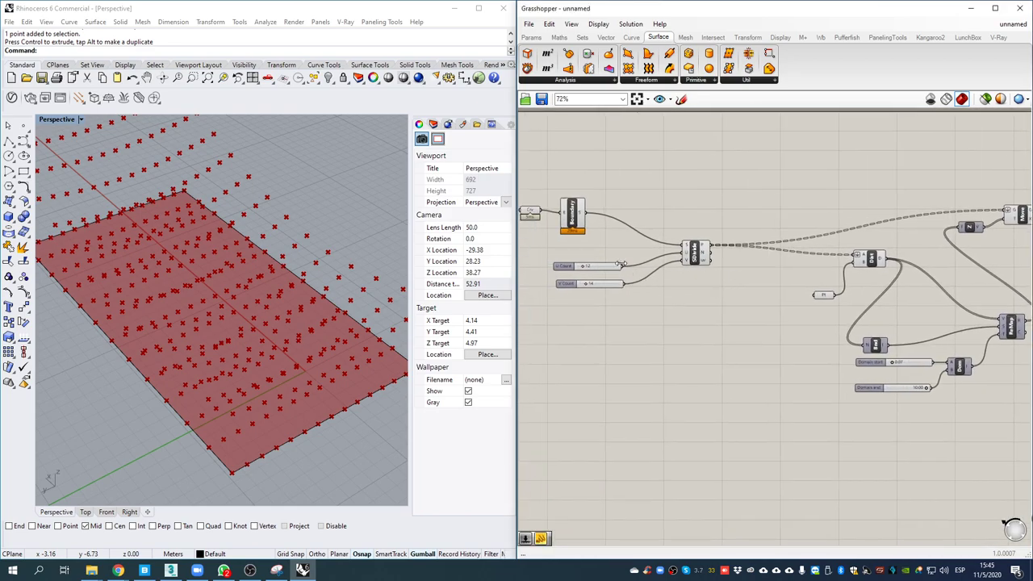
pyautogui.moveTo(623, 267); pyautogui.dragTo(813, 261)
pyautogui.scroll(-5, 613, 257)
pyautogui.scroll(8, 820, 245)
pyautogui.click(836, 274)
pyautogui.scroll(-3, 807, 283)
pyautogui.scroll(5, 802, 291)
# - Create a number slider, connect it to the A input of Subtraction and set it to 14
pyautogui.doubleClick(784, 302)
pyautogui.write('12')
pyautogui.press('Return')
pyautogui.moveTo(856, 302); pyautogui.dragTo(889, 253)
pyautogui.moveTo(753, 302); pyautogui.dragTo(756, 302)
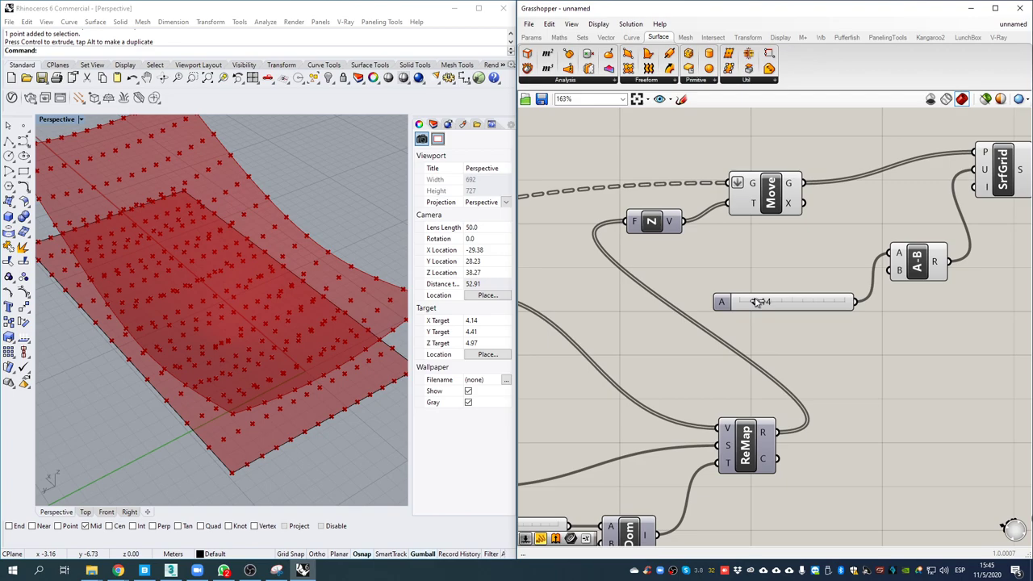
# - Compare the new slider with the U and V Count sliders and examine the surface built from the moved points
pyautogui.scroll(-5, 165, 370)
pyautogui.scroll(-5, 688, 359)
pyautogui.moveTo(560, 322); pyautogui.dragTo(710, 317, button='right')
pyautogui.scroll(5, 787, 310)
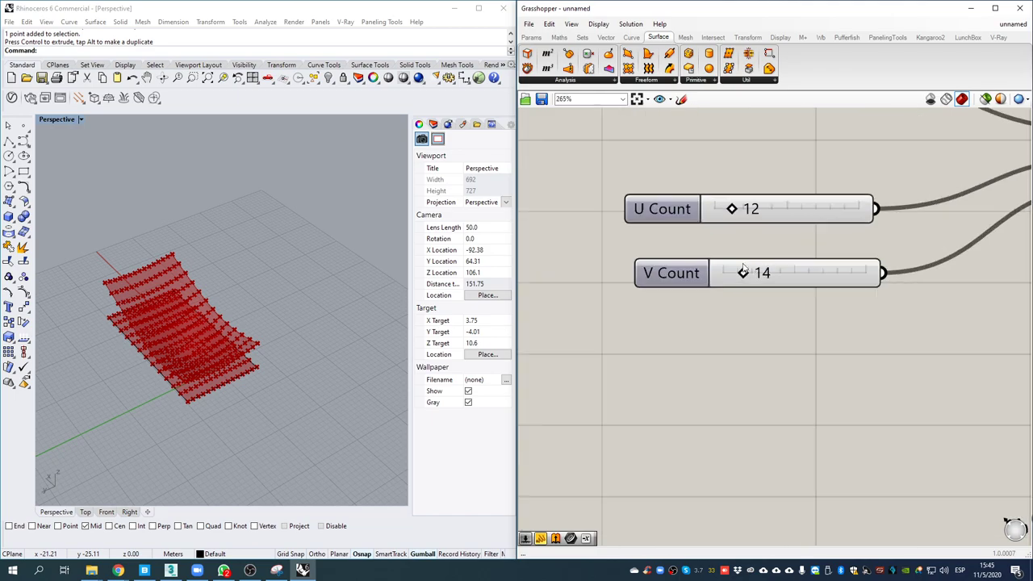
pyautogui.scroll(-6, 753, 276)
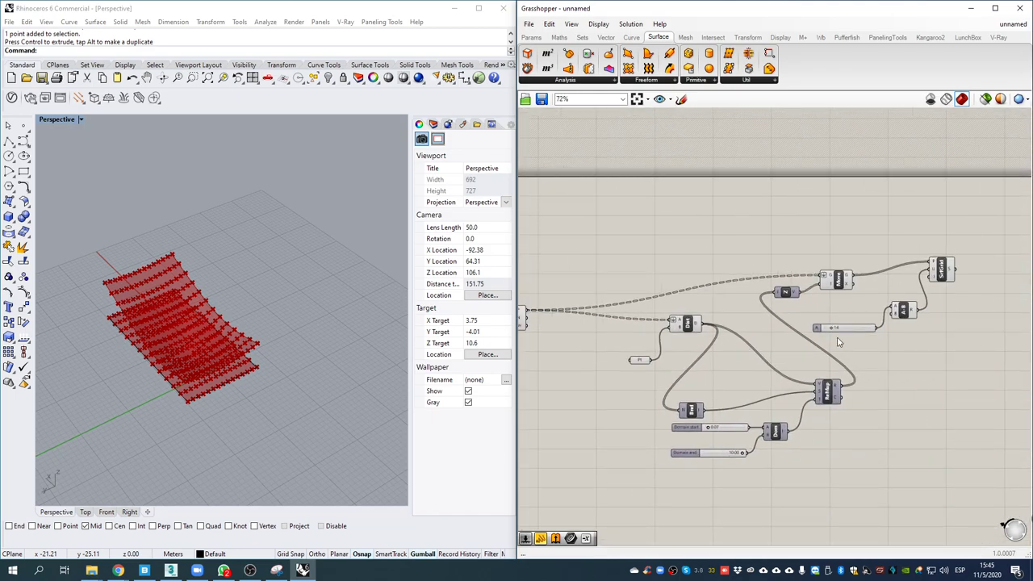
pyautogui.scroll(3, 751, 323)
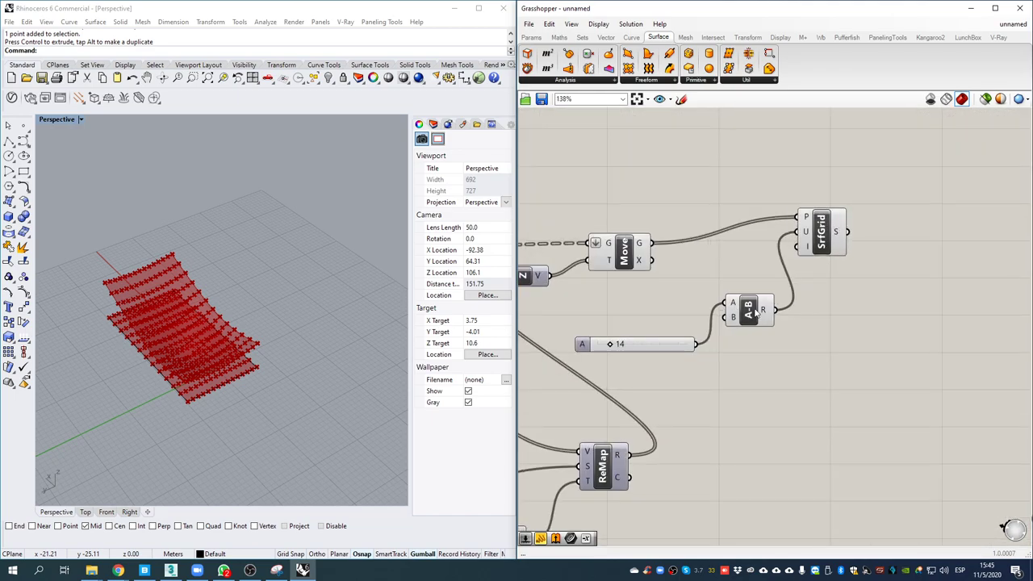
pyautogui.click(825, 231)
pyautogui.moveTo(187, 300); pyautogui.dragTo(228, 286, button='right')
pyautogui.scroll(7, 187, 381)
pyautogui.moveTo(187, 382); pyautogui.dragTo(387, 282, button='right')
pyautogui.scroll(-4, 736, 339)
# - Lower the Domain start slider and vary the Domain end slider, leaving it at 9.19
pyautogui.scroll(6, 682, 403)
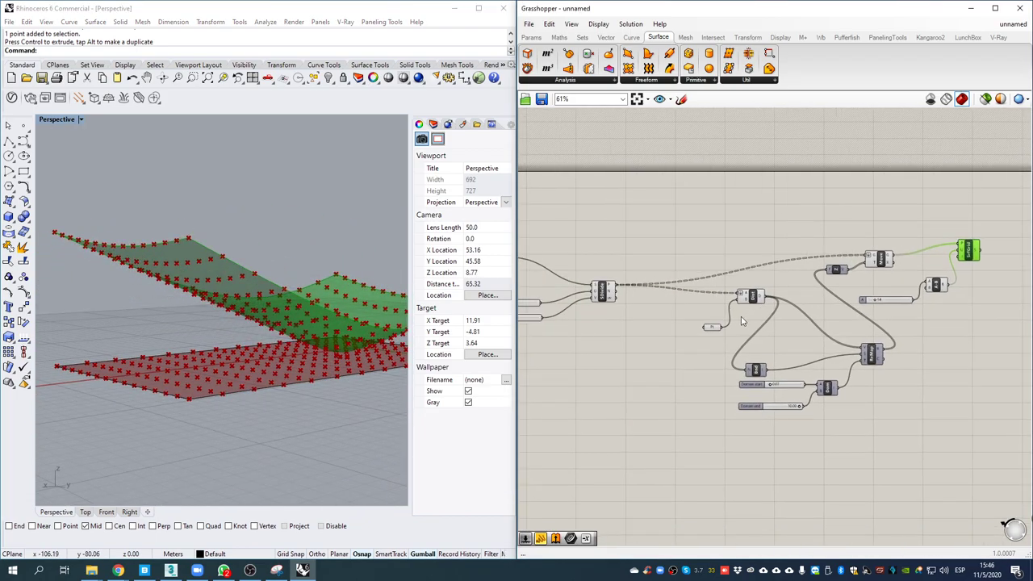
pyautogui.moveTo(859, 480); pyautogui.dragTo(793, 480)
pyautogui.moveTo(754, 404); pyautogui.dragTo(672, 412)
pyautogui.scroll(-1, 766, 390)
pyautogui.moveTo(802, 470); pyautogui.dragTo(836, 466)
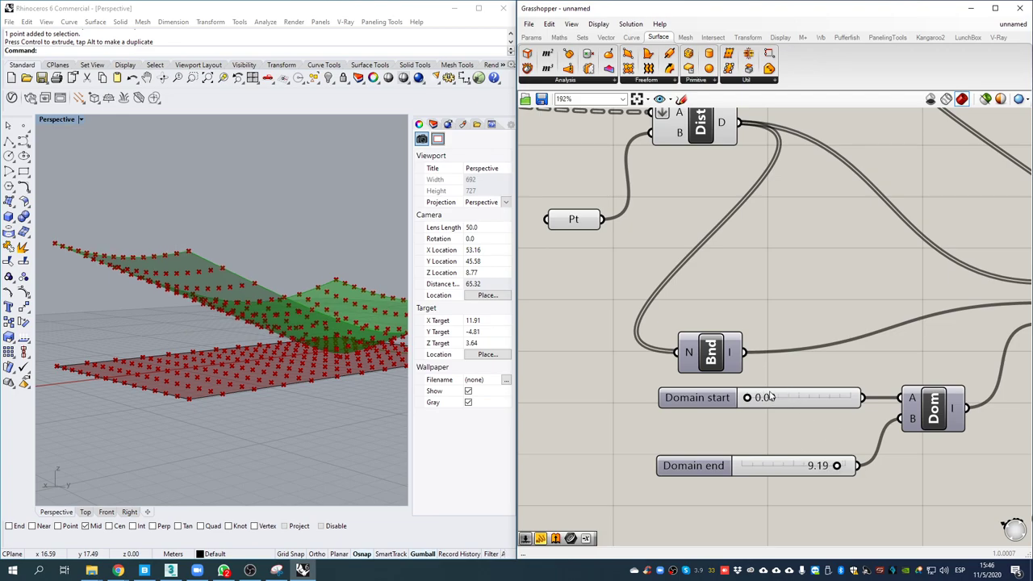
# - Create a new 12.55 slider and connect it to the domain's start input in place of the existing one
pyautogui.doubleClick(784, 439)
pyautogui.write('12.55')
pyautogui.press('Return')
pyautogui.moveTo(904, 433); pyautogui.dragTo(900, 403)
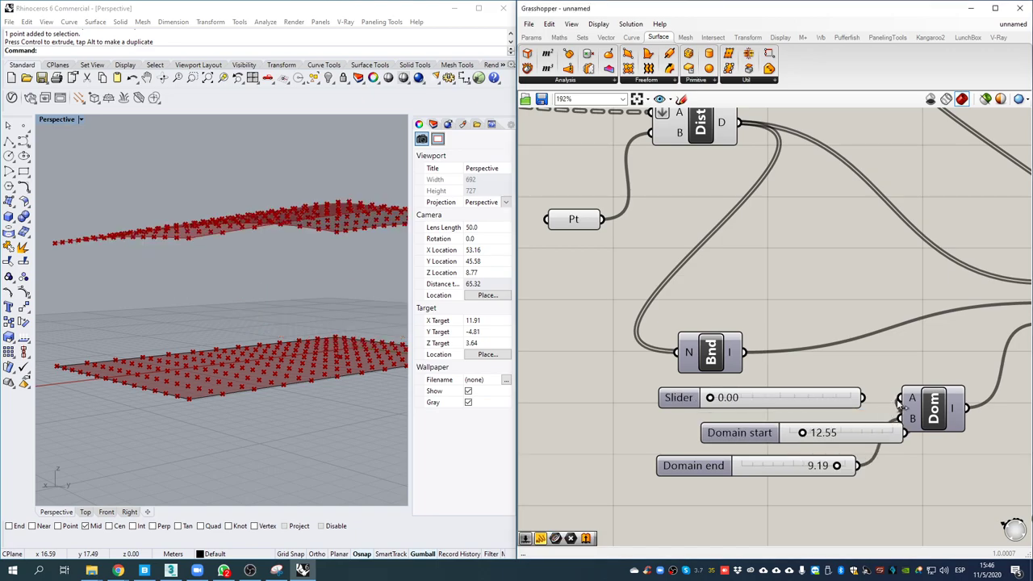
# - Set Domain start to 16.73 and Domain end to 2.82
pyautogui.moveTo(751, 440); pyautogui.dragTo(704, 435)
pyautogui.moveTo(838, 466); pyautogui.dragTo(771, 467)
pyautogui.moveTo(755, 428); pyautogui.dragTo(766, 429)
# - Move the attractor point in the Rhino viewport to new positions across the grid and inspect the surface from several angles
pyautogui.scroll(-5, 205, 278)
pyautogui.moveTo(358, 288); pyautogui.dragTo(258, 383, button='right')
pyautogui.click(310, 360)
pyautogui.moveTo(251, 389); pyautogui.dragTo(272, 376)
pyautogui.moveTo(215, 339); pyautogui.dragTo(270, 334, button='right')
pyautogui.moveTo(260, 339); pyautogui.dragTo(167, 351)
pyautogui.moveTo(236, 292); pyautogui.dragTo(396, 239, button='right')
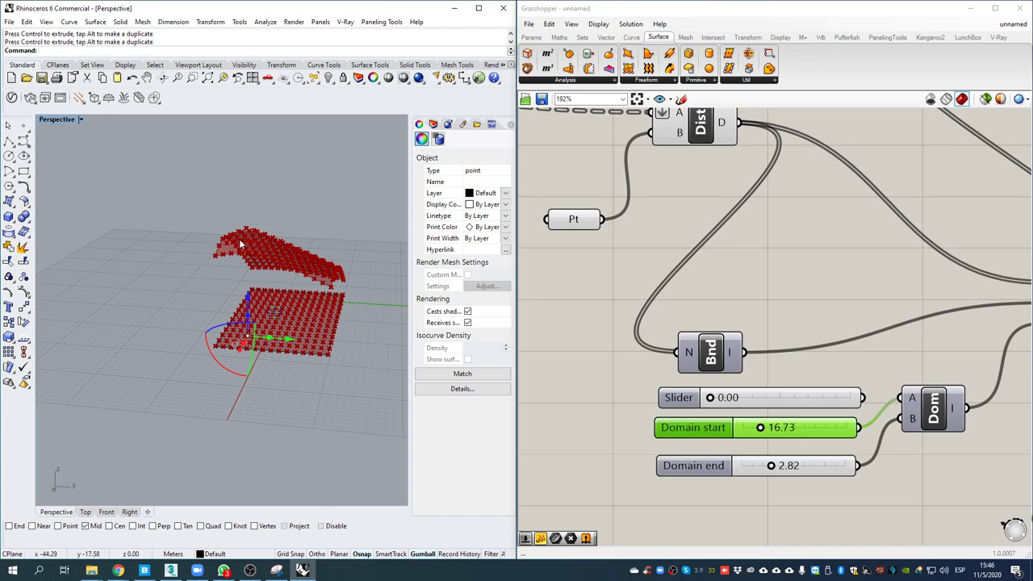
pyautogui.scroll(10, 236, 244)
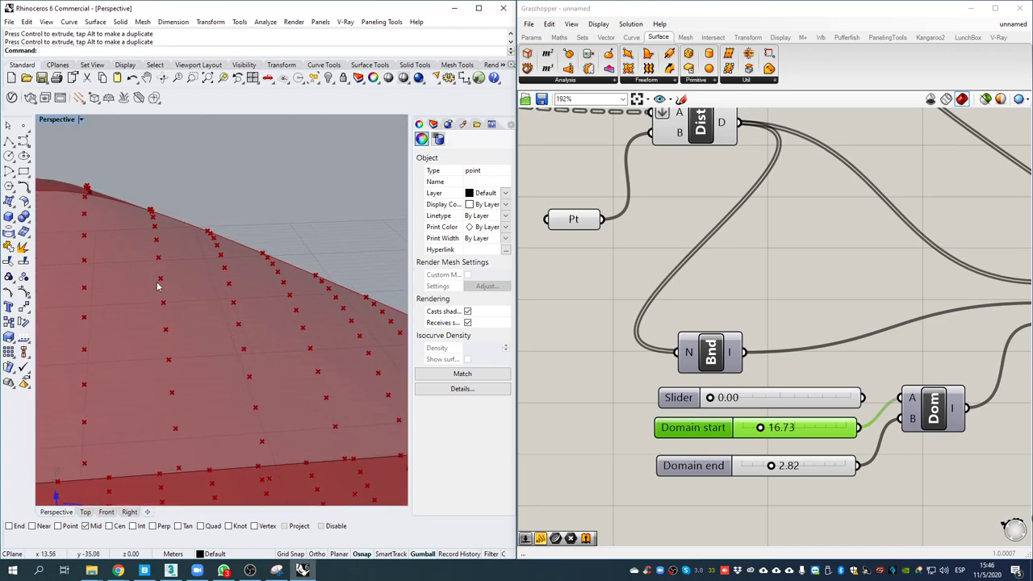
pyautogui.scroll(-10, 156, 286)
pyautogui.scroll(3, 91, 247)
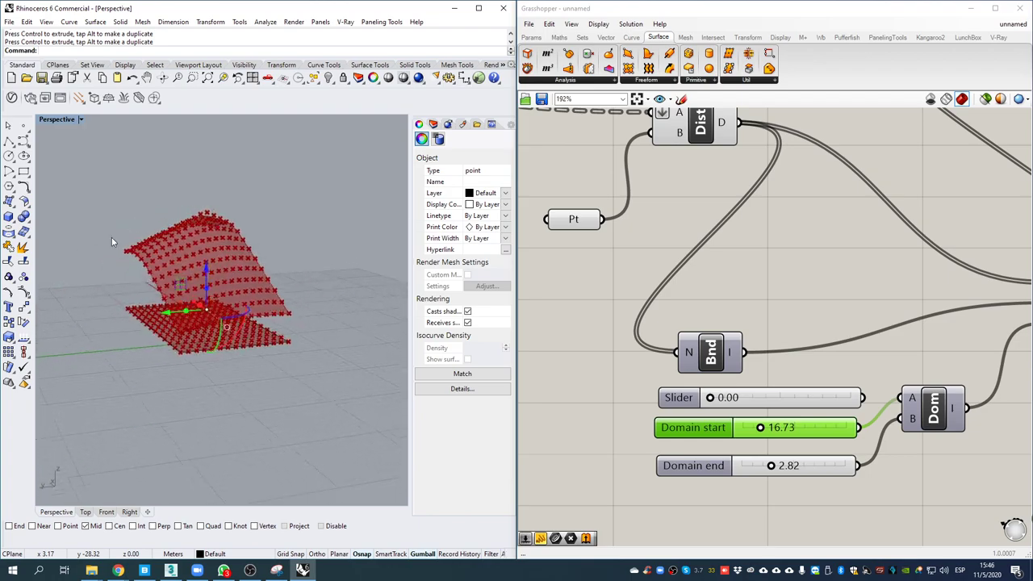
# - Delete all the Grasshopper components downstream of the surface division
pyautogui.scroll(-8, 743, 210)
pyautogui.moveTo(759, 161); pyautogui.dragTo(631, 222, button='right')
pyautogui.moveTo(935, 373); pyautogui.dragTo(791, 180)
pyautogui.scroll(3, 576, 242)
pyautogui.press('Delete')
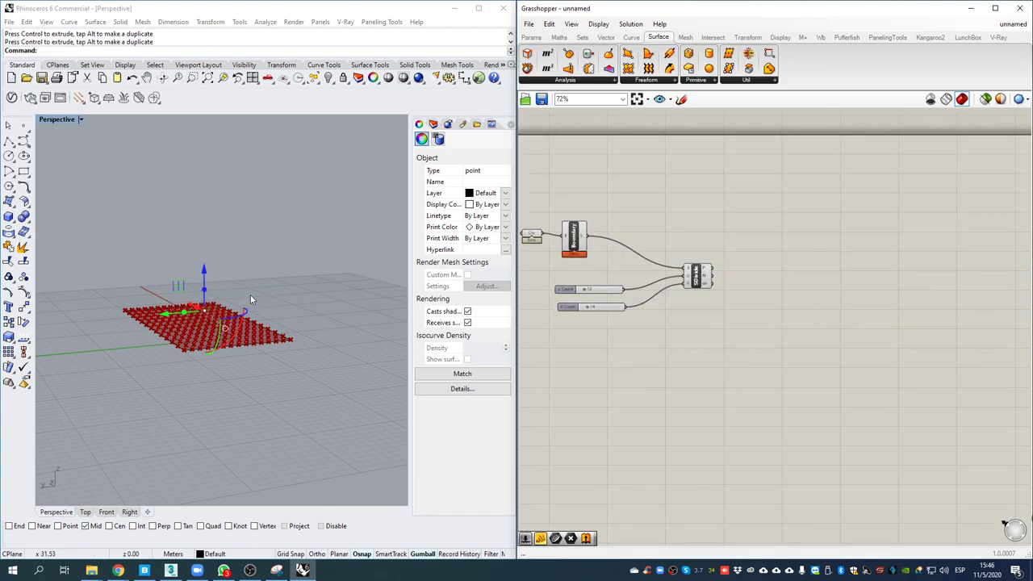
# - Turn off the preview of the curve and Boundary Surfaces components and deselect the attractor point in the viewport
pyautogui.moveTo(626, 215); pyautogui.dragTo(853, 223, button='right')
pyautogui.moveTo(830, 271); pyautogui.dragTo(760, 233)
pyautogui.middleClick(831, 199)
pyautogui.click(861, 160)
pyautogui.click(283, 416)
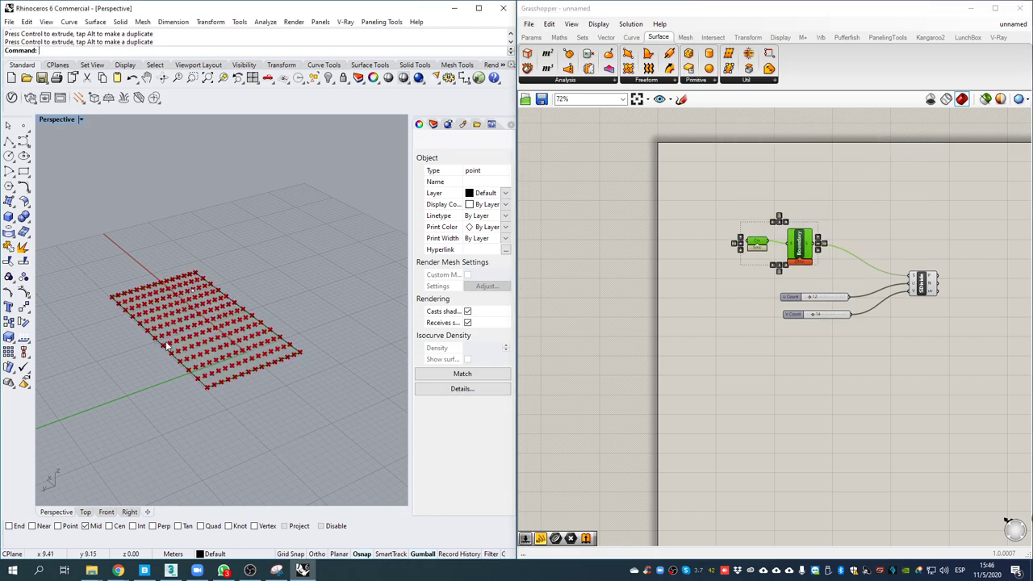
pyautogui.scroll(5, 269, 309)
pyautogui.keyDown('shift'); pyautogui.moveTo(269, 309); pyautogui.dragTo(181, 259, button='right'); pyautogui.keyUp('shift')
# - Add a tall panel listing the surface division points by branch and place it beside the division component
pyautogui.click(969, 247)
pyautogui.moveTo(992, 263); pyautogui.dragTo(844, 278, button='right')
pyautogui.doubleClick(844, 278)
pyautogui.write('panel')
pyautogui.press('Return')
pyautogui.moveTo(783, 294); pyautogui.dragTo(851, 540)
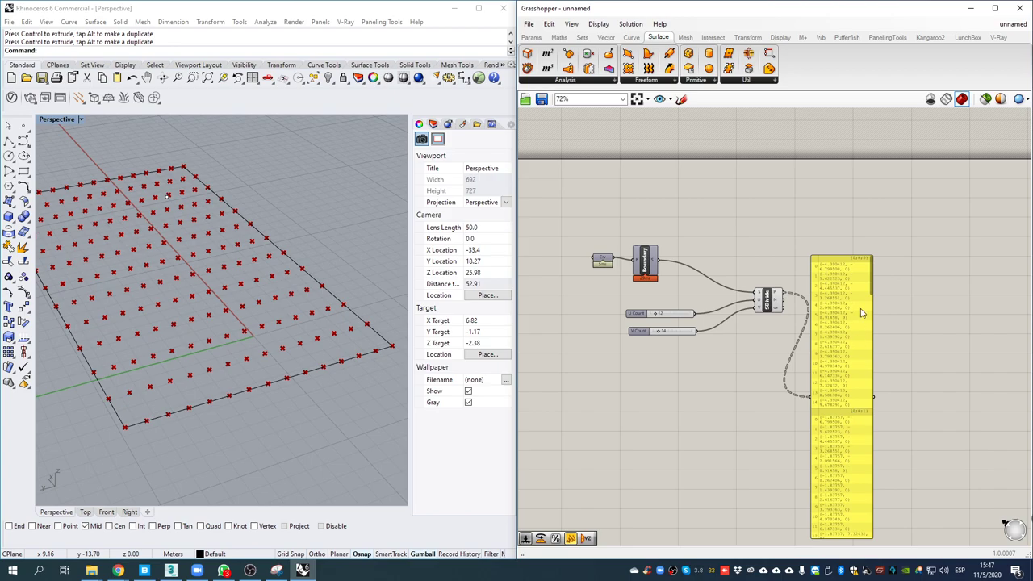
pyautogui.moveTo(872, 277); pyautogui.dragTo(917, 239)
pyautogui.moveTo(827, 267); pyautogui.dragTo(786, 267, button='right')
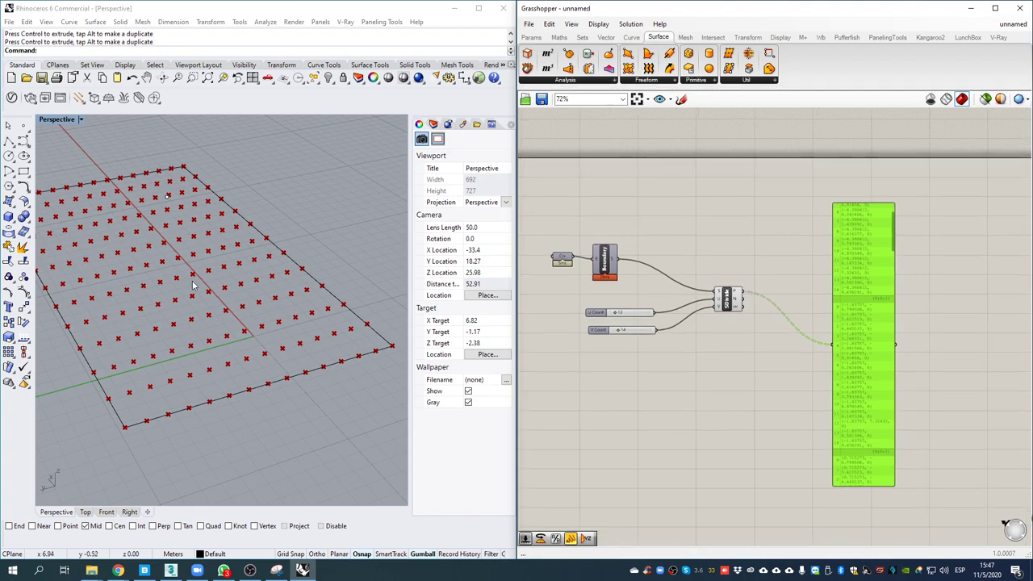
# - Hide the closed boundary curve around the division points in Rhino
pyautogui.click(158, 420)
pyautogui.write('Hide')
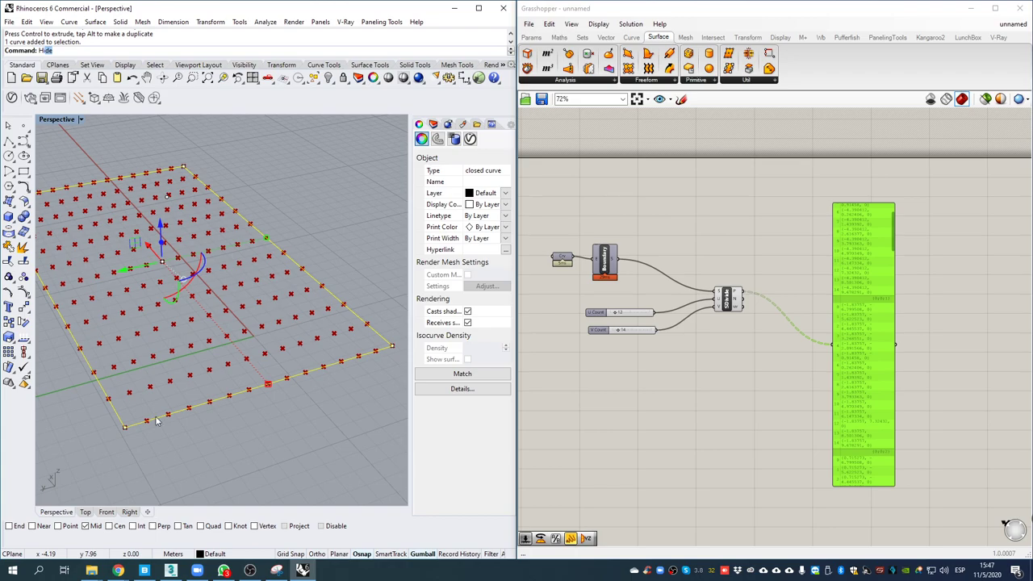
pyautogui.press('Return')
pyautogui.moveTo(197, 314); pyautogui.dragTo(199, 330, button='right')
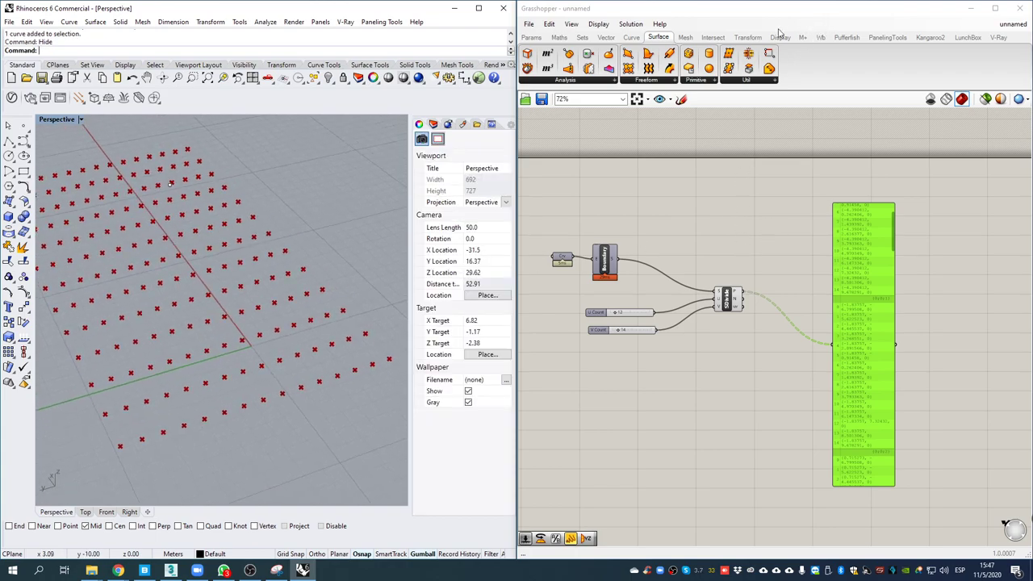
# - Add a PolyLine component beside the surface division and feed the division points into its vertices
pyautogui.click(631, 37)
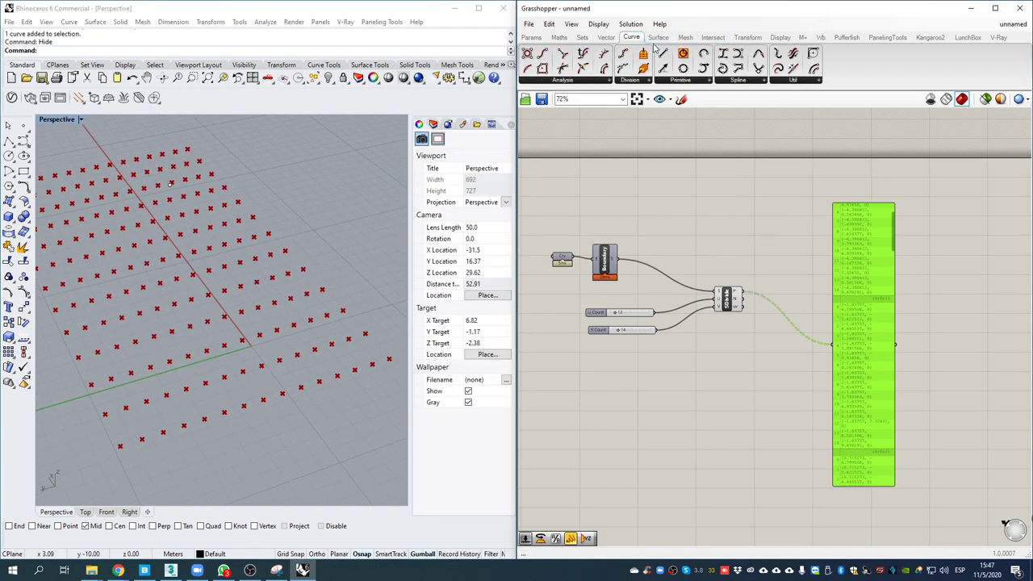
pyautogui.click(741, 83)
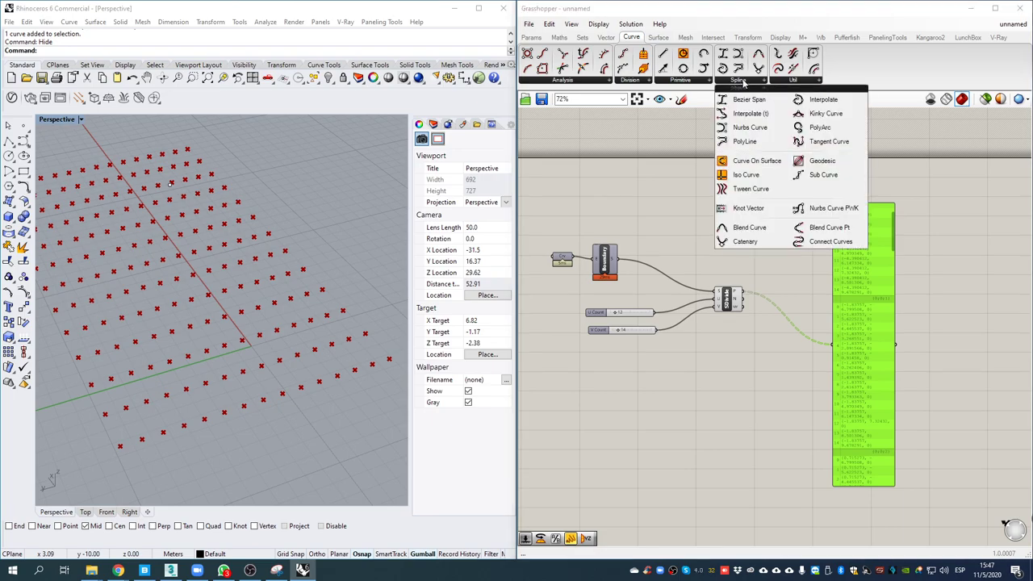
pyautogui.click(738, 143)
pyautogui.click(793, 257)
pyautogui.scroll(3, 832, 230)
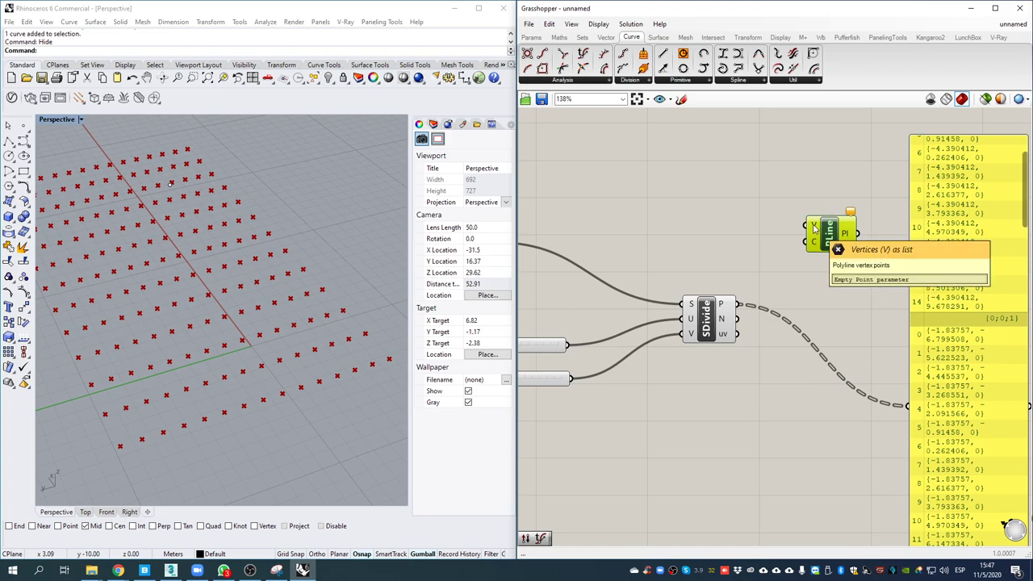
pyautogui.moveTo(734, 308); pyautogui.dragTo(850, 228)
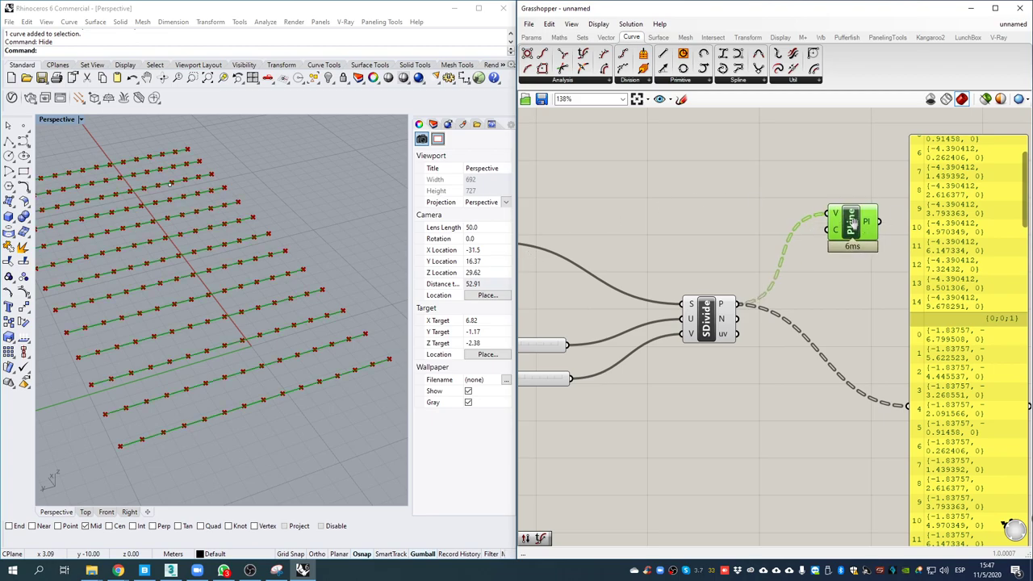
# - Set the U Count of the surface division to 4
pyautogui.moveTo(862, 228); pyautogui.dragTo(769, 274, button='right')
pyautogui.moveTo(933, 247); pyautogui.dragTo(934, 214)
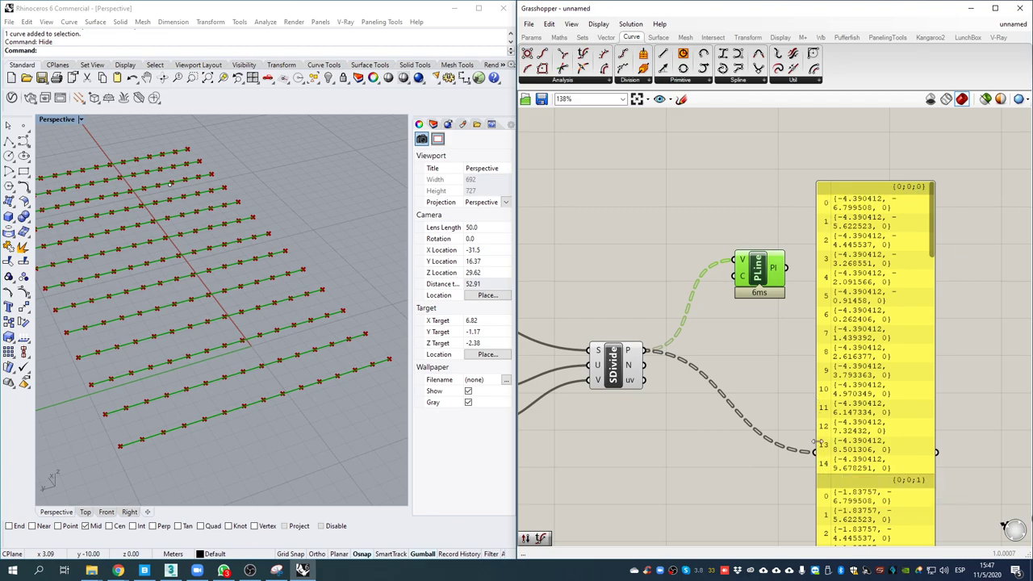
pyautogui.moveTo(854, 476); pyautogui.dragTo(833, 148, button='right')
pyautogui.scroll(-1, 842, 194)
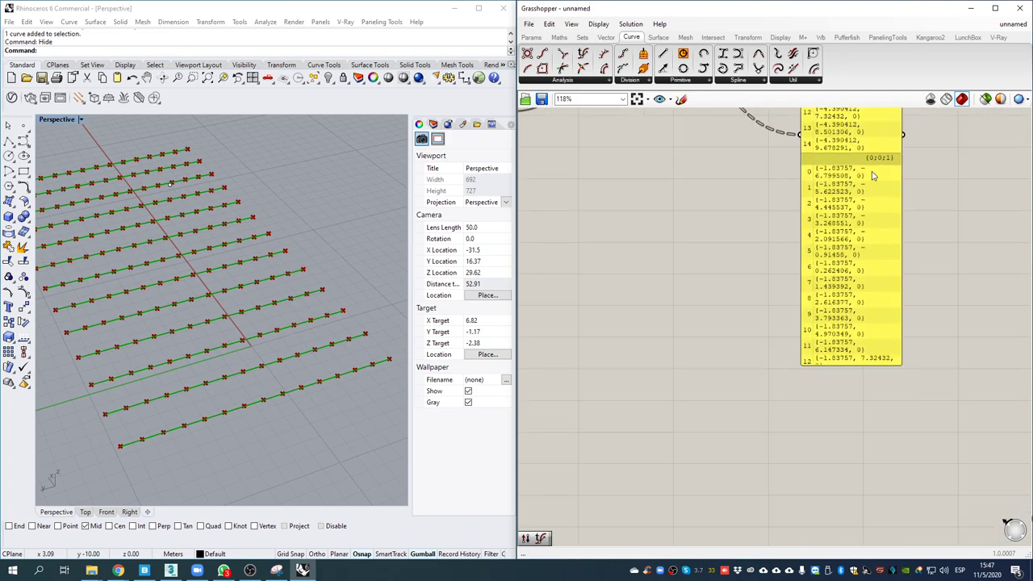
pyautogui.moveTo(892, 132); pyautogui.dragTo(874, 196, button='right')
pyautogui.moveTo(877, 116); pyautogui.dragTo(878, 136)
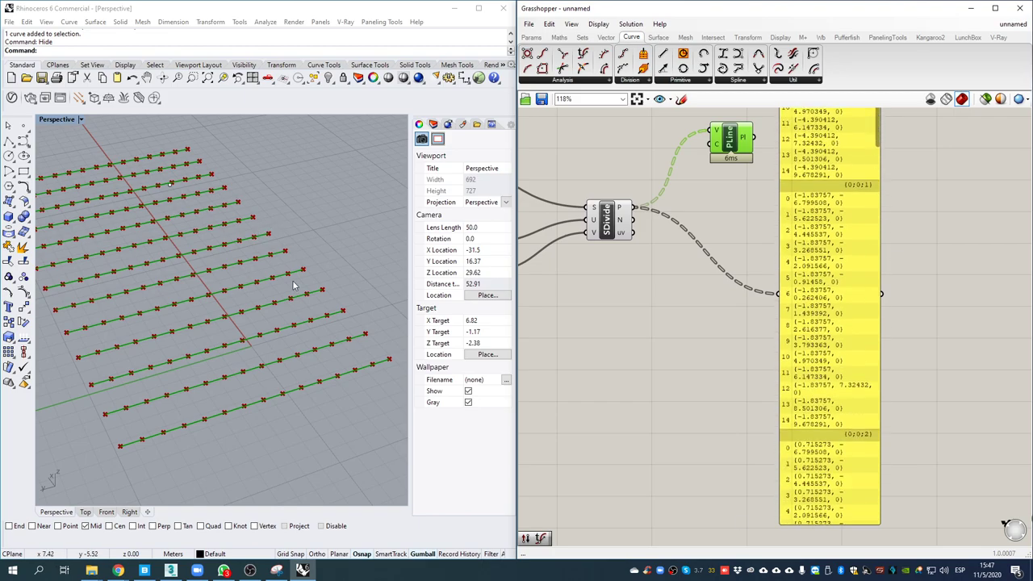
pyautogui.moveTo(549, 294); pyautogui.dragTo(807, 299, button='right')
pyautogui.scroll(3, 730, 253)
pyautogui.moveTo(669, 234); pyautogui.dragTo(662, 234)
# - Compare the polyline rows in the viewport with the point branches listed in the panel, from the first branch to the last
pyautogui.moveTo(312, 255); pyautogui.dragTo(247, 229, button='right')
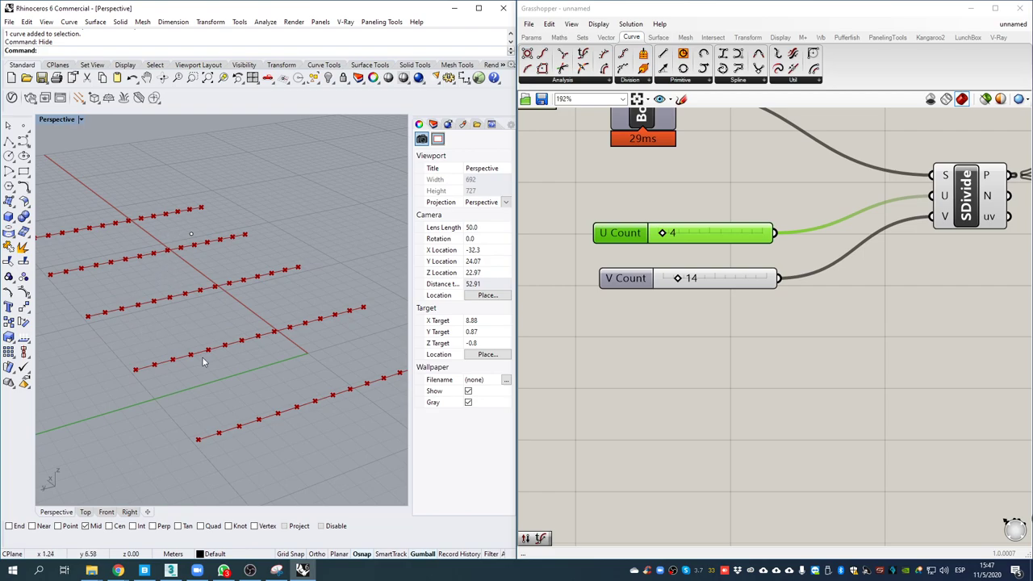
pyautogui.moveTo(223, 381); pyautogui.dragTo(194, 401, button='right')
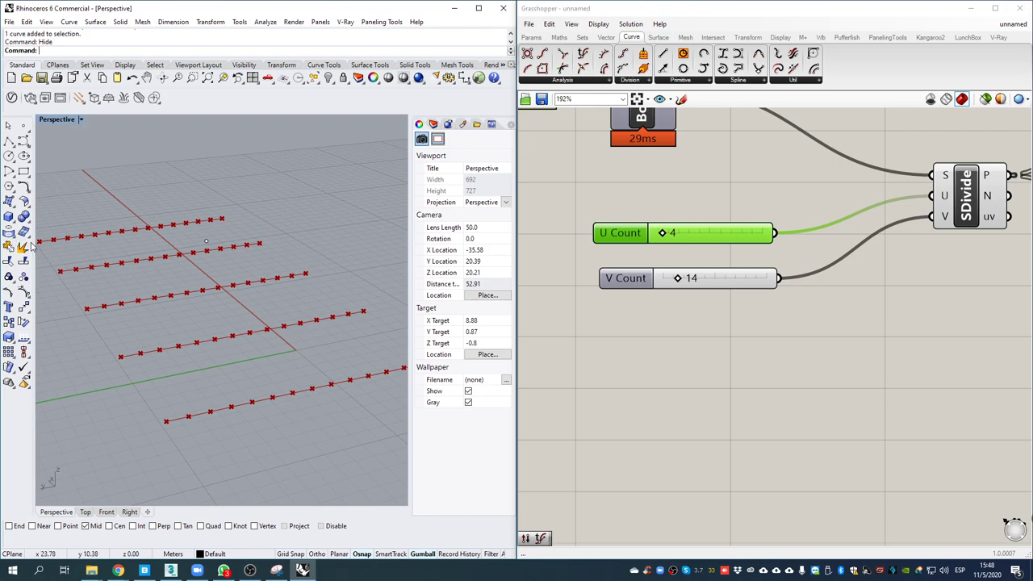
pyautogui.scroll(-1, 815, 230)
pyautogui.moveTo(816, 230); pyautogui.dragTo(519, 303, button='right')
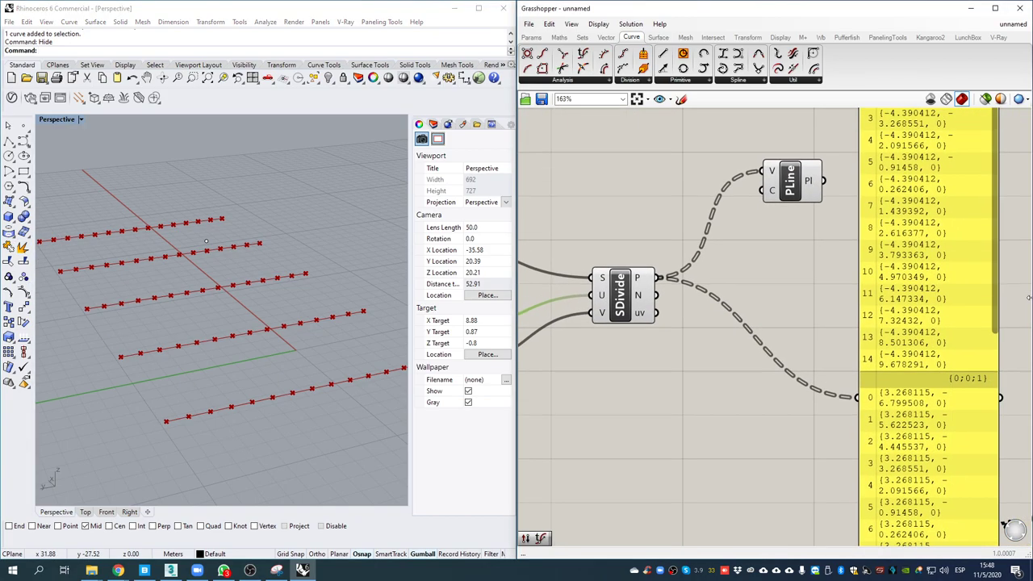
pyautogui.click(920, 302)
pyautogui.scroll(-3, 831, 367)
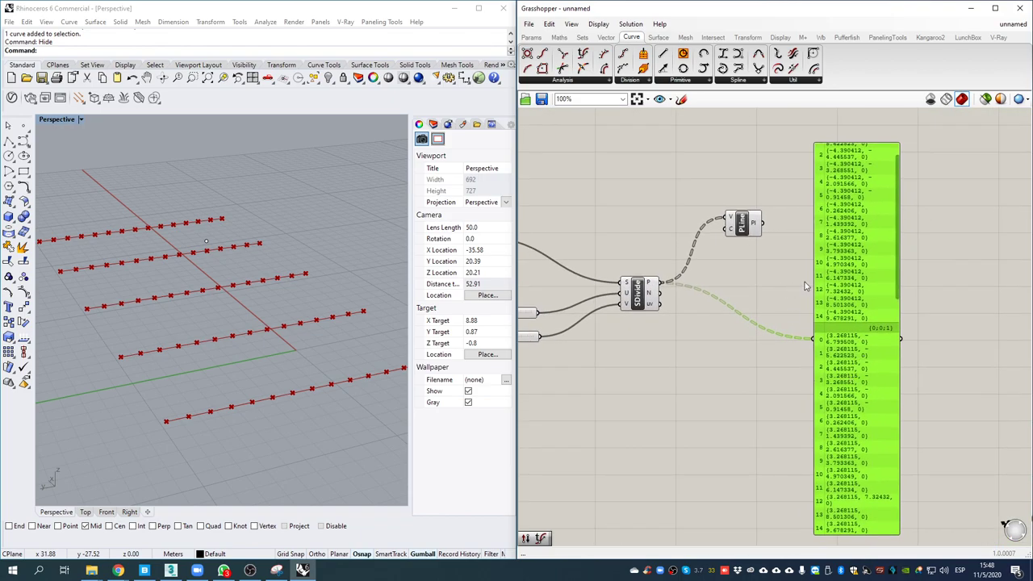
pyautogui.moveTo(897, 270); pyautogui.dragTo(892, 219)
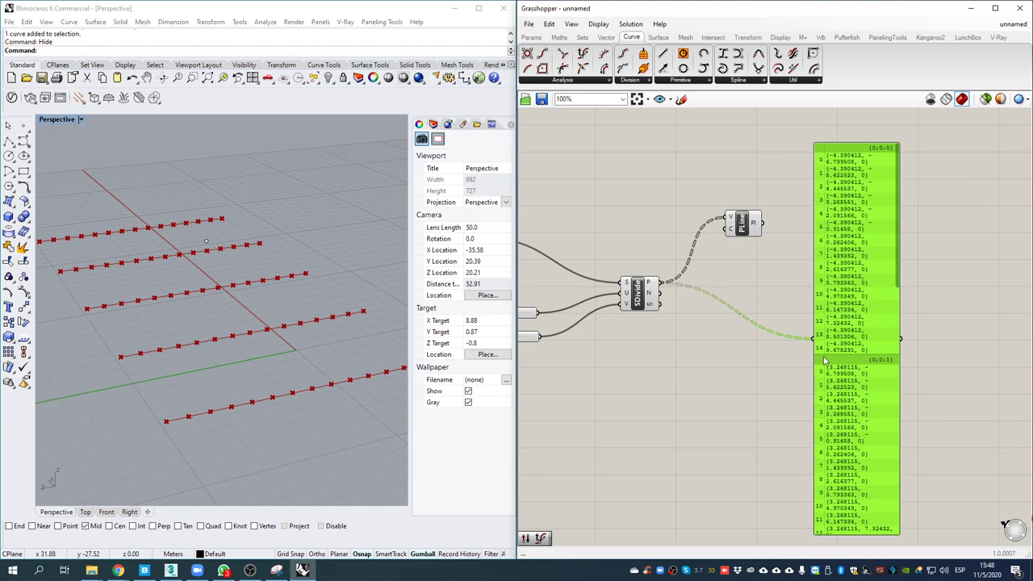
pyautogui.scroll(-5, 859, 365)
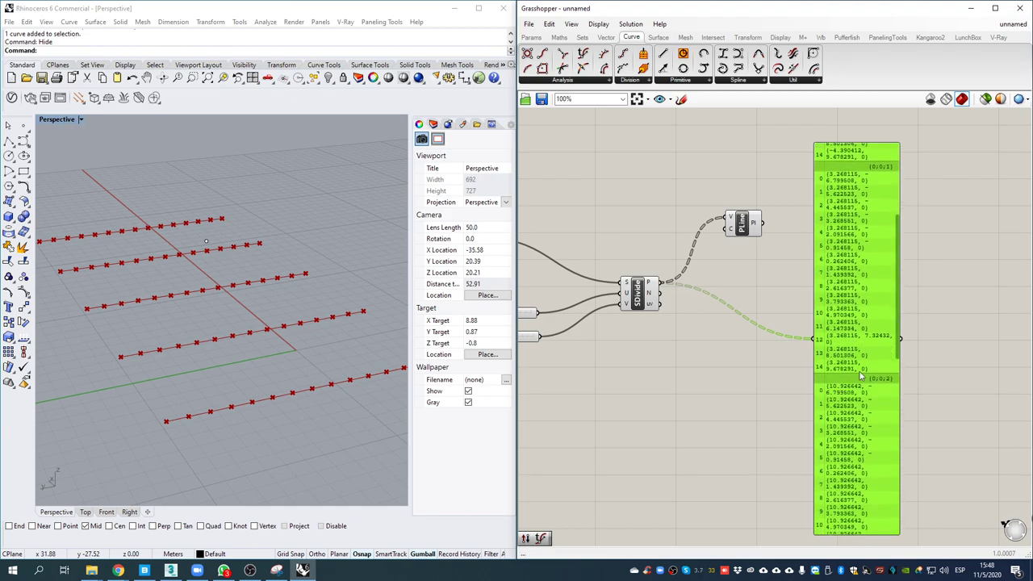
pyautogui.scroll(-5, 888, 343)
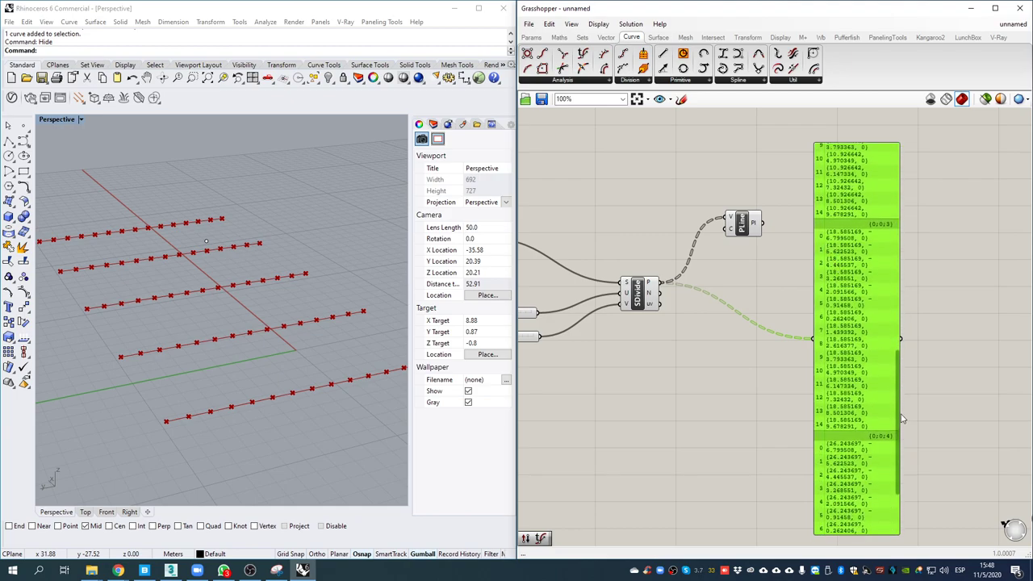
pyautogui.moveTo(899, 437); pyautogui.dragTo(901, 496)
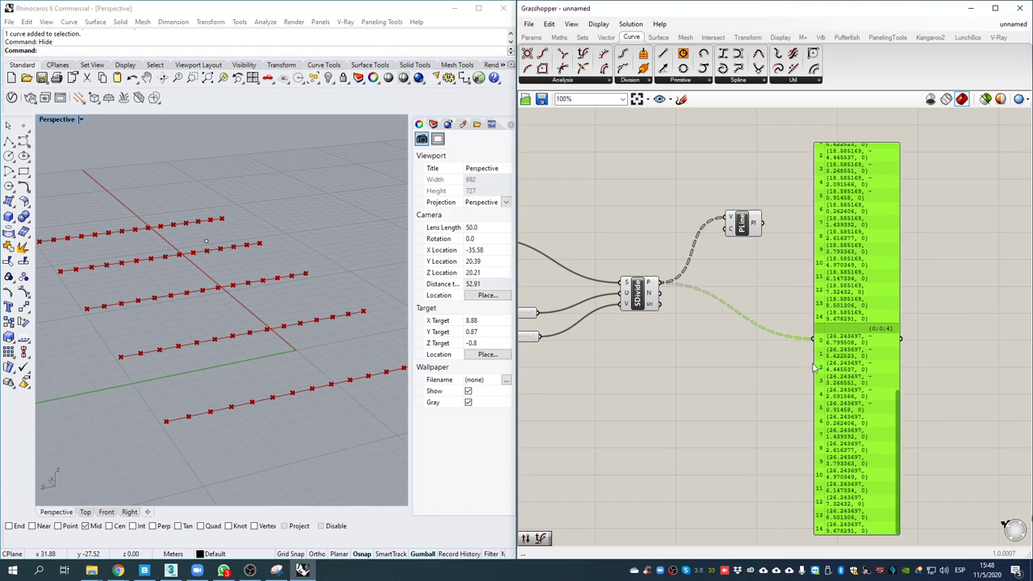
pyautogui.moveTo(902, 415); pyautogui.dragTo(887, 154)
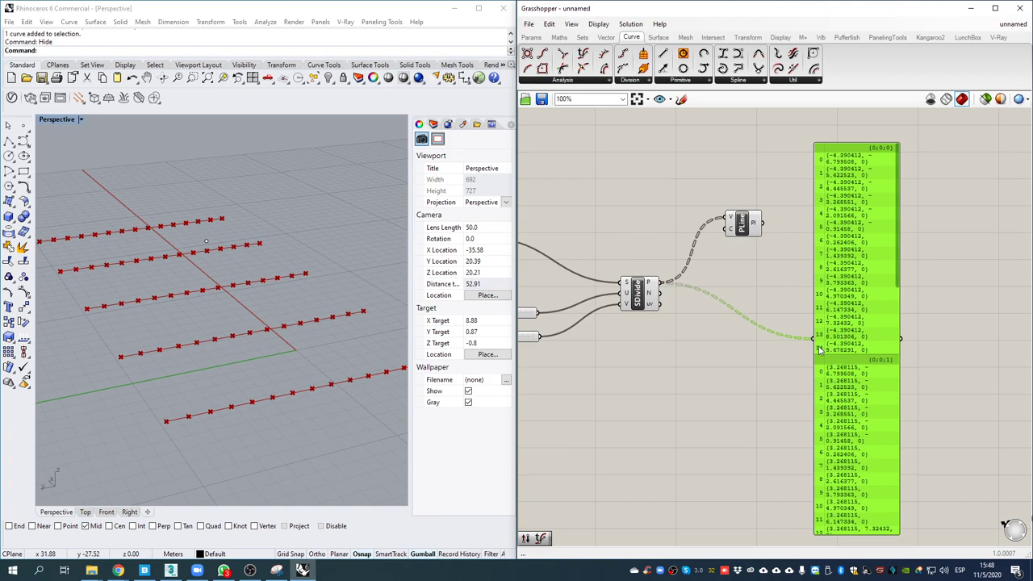
# - Move the point panel aside and add a Flip Matrix component fed by the surface division points
pyautogui.moveTo(847, 386); pyautogui.dragTo(961, 357)
pyautogui.doubleClick(780, 343)
pyautogui.write('flip')
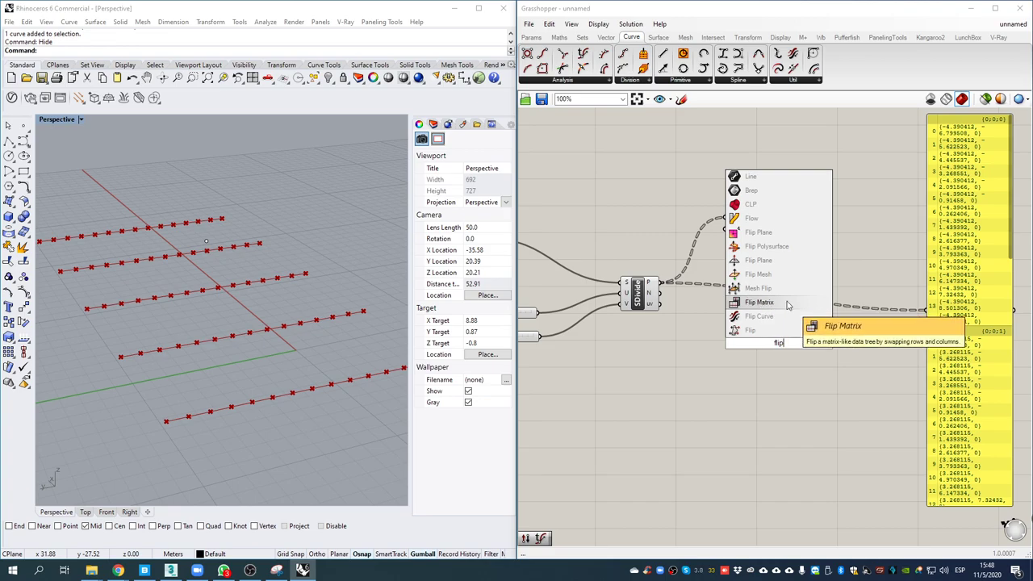
pyautogui.click(767, 303)
pyautogui.moveTo(782, 345); pyautogui.dragTo(743, 329)
pyautogui.moveTo(661, 284); pyautogui.dragTo(744, 337)
pyautogui.click(833, 359)
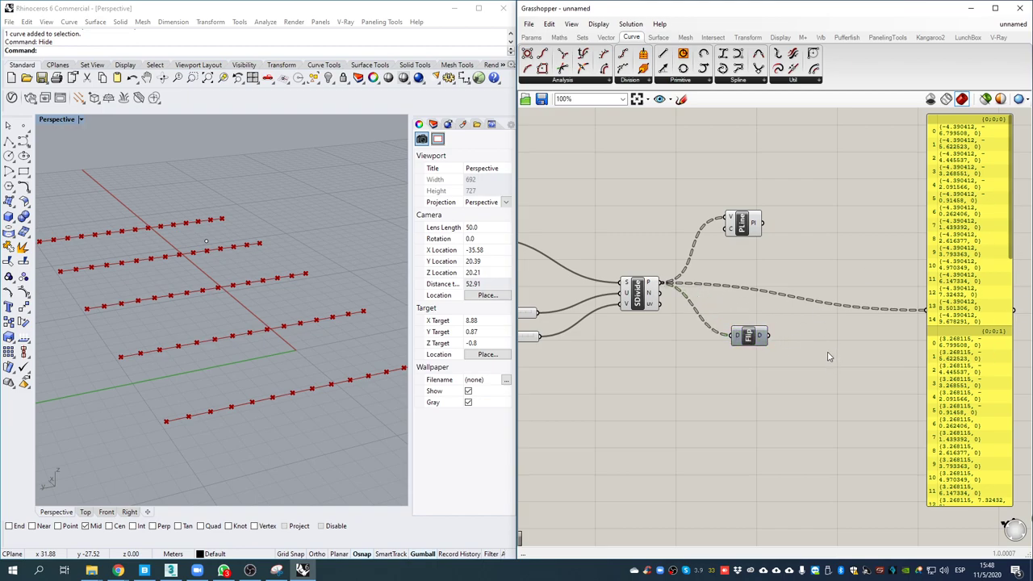
# - Compare the flipped point branches with the original ones using a temporary panel on the Flip Matrix output, and delete that panel
pyautogui.doubleClick(828, 353)
pyautogui.write('panel')
pyautogui.press('Return')
pyautogui.moveTo(760, 335); pyautogui.dragTo(865, 510)
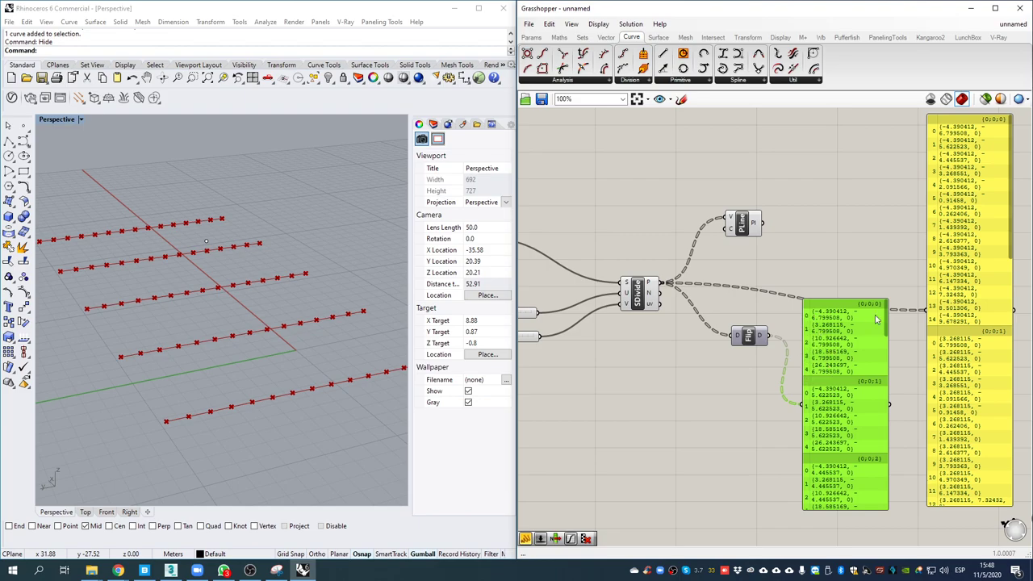
pyautogui.moveTo(887, 319); pyautogui.dragTo(898, 521)
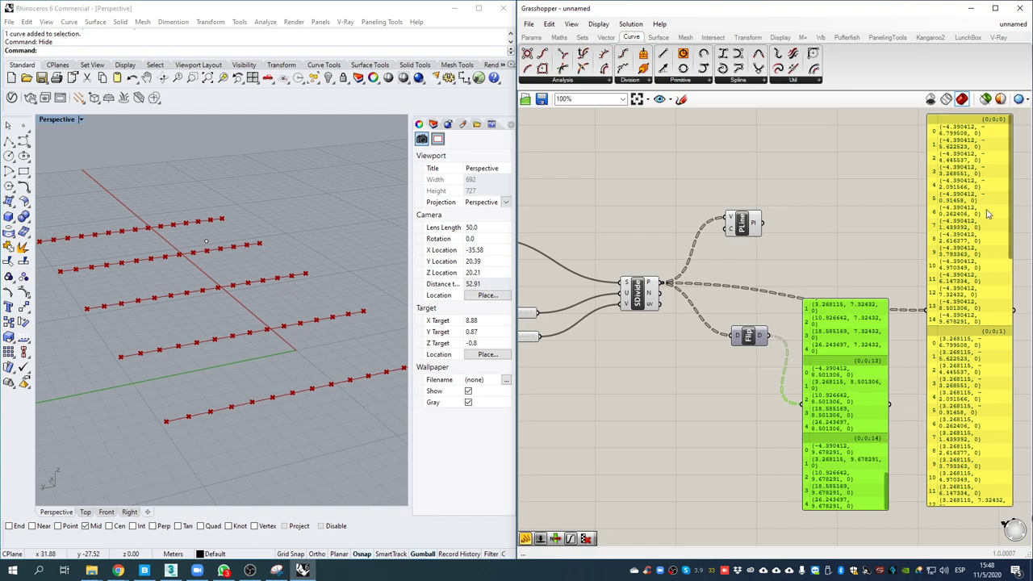
pyautogui.moveTo(1011, 121); pyautogui.dragTo(1010, 368)
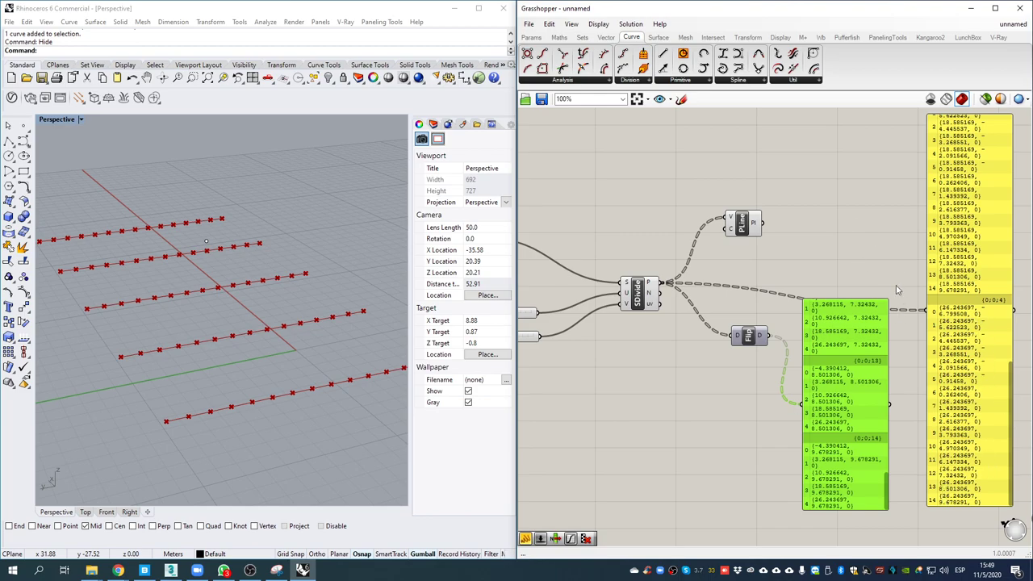
pyautogui.moveTo(854, 409); pyautogui.dragTo(849, 443)
pyautogui.press('Delete')
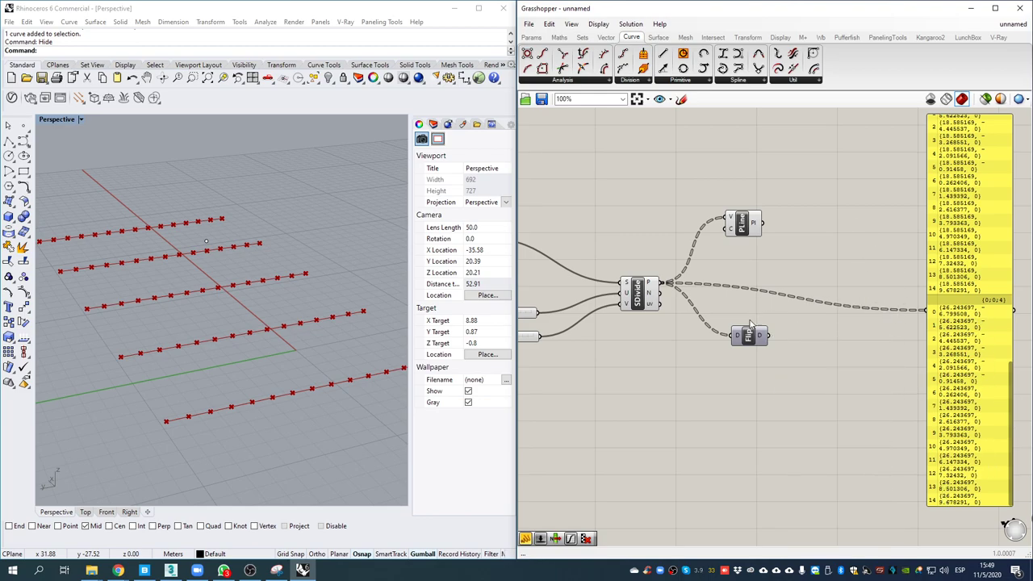
# - Feed the Flip Matrix output into the PolyLine vertices and arrange Flip Matrix between the surface division and the PolyLine
pyautogui.moveTo(769, 336)
pyautogui.mouseDown()
pyautogui.moveTo(723, 224)
pyautogui.moveTo(730, 218)
pyautogui.mouseUp()
pyautogui.moveTo(273, 285); pyautogui.dragTo(208, 316, button='right')
pyautogui.moveTo(267, 324); pyautogui.dragTo(123, 206, button='right')
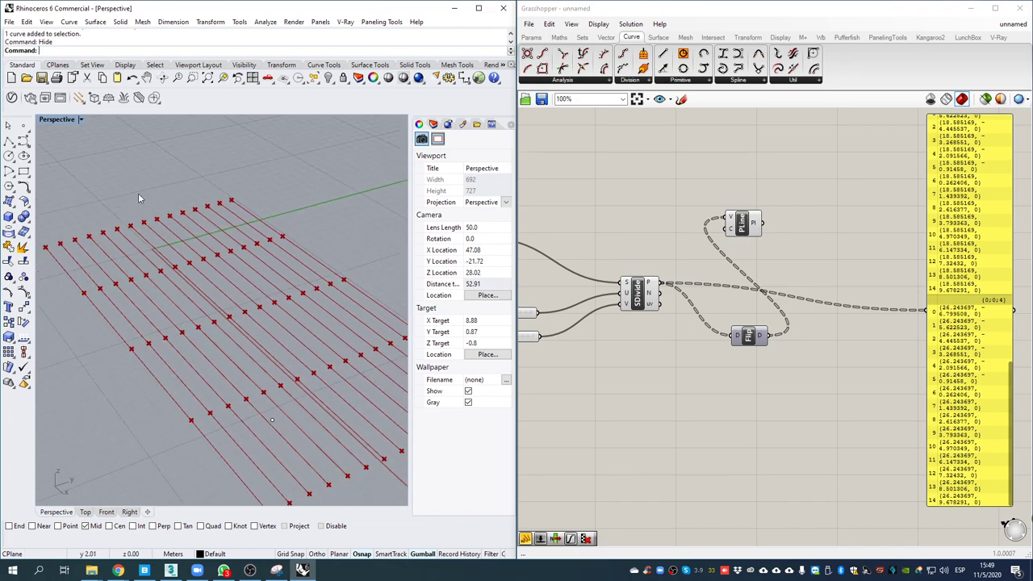
pyautogui.moveTo(269, 253); pyautogui.dragTo(300, 222, button='right')
pyautogui.moveTo(743, 223); pyautogui.dragTo(852, 281)
pyautogui.moveTo(749, 336); pyautogui.dragTo(745, 211)
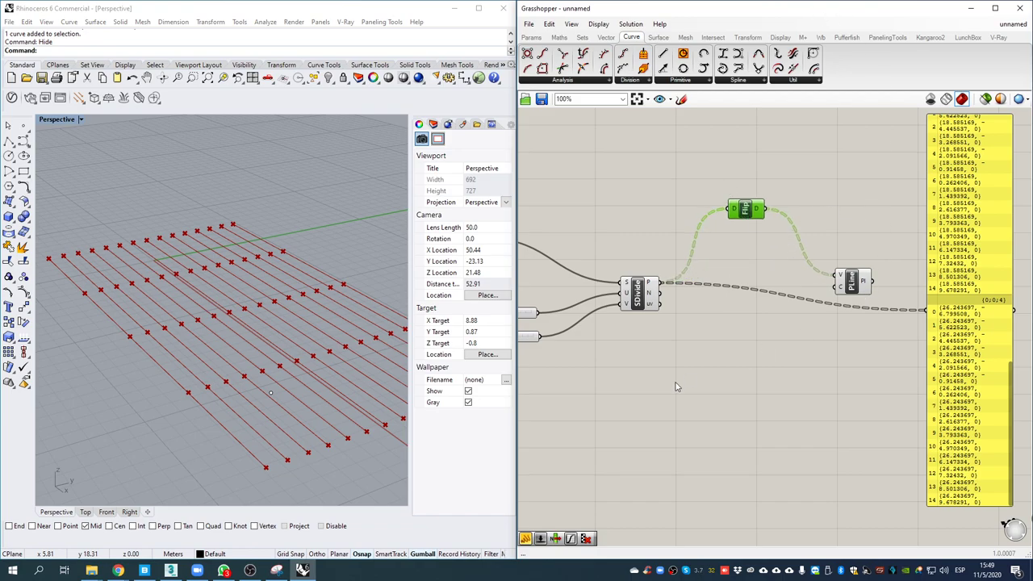
pyautogui.scroll(-3, 645, 305)
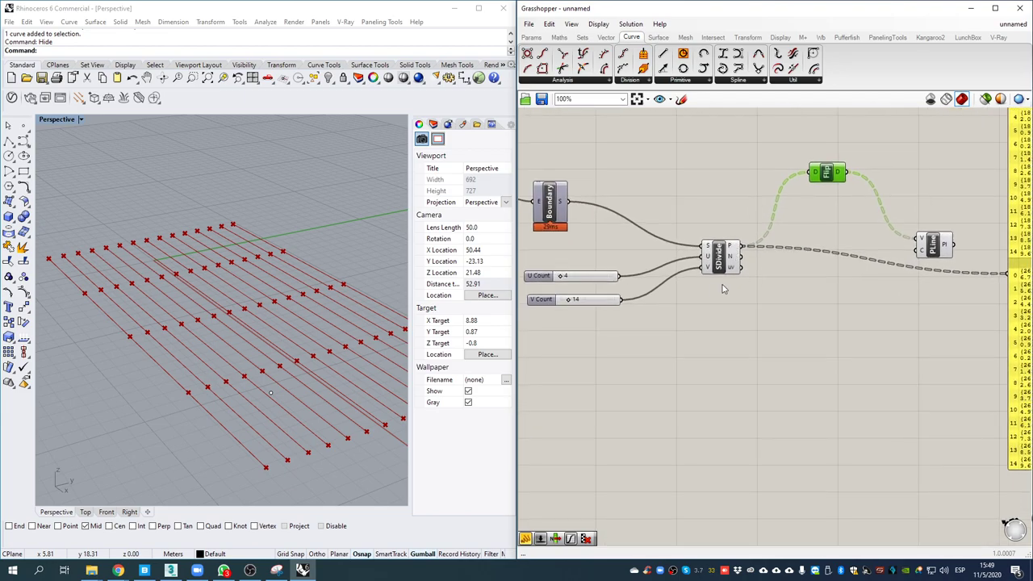
pyautogui.scroll(1, 725, 269)
pyautogui.scroll(3, 778, 274)
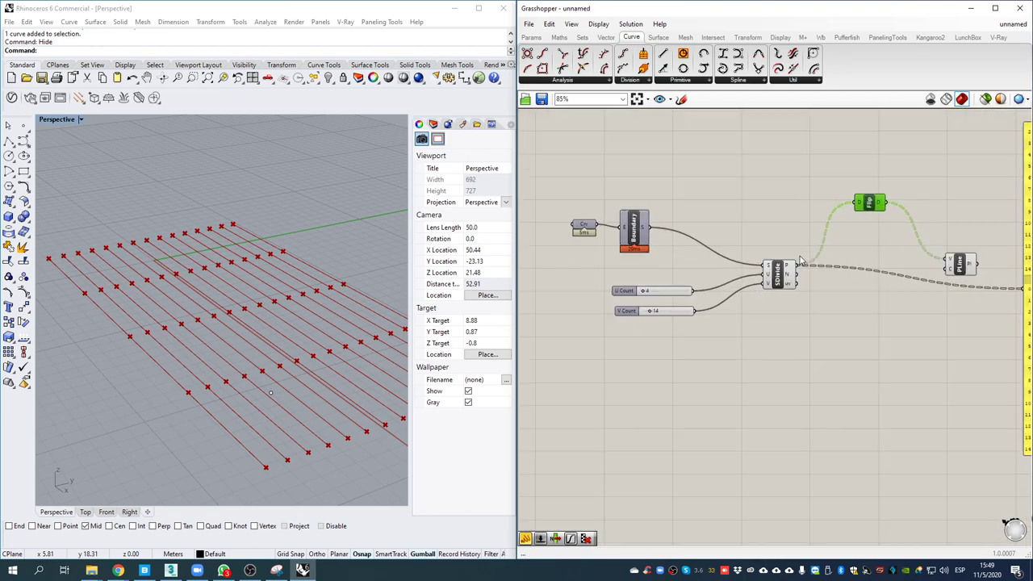
pyautogui.moveTo(217, 294); pyautogui.dragTo(166, 369, button='right')
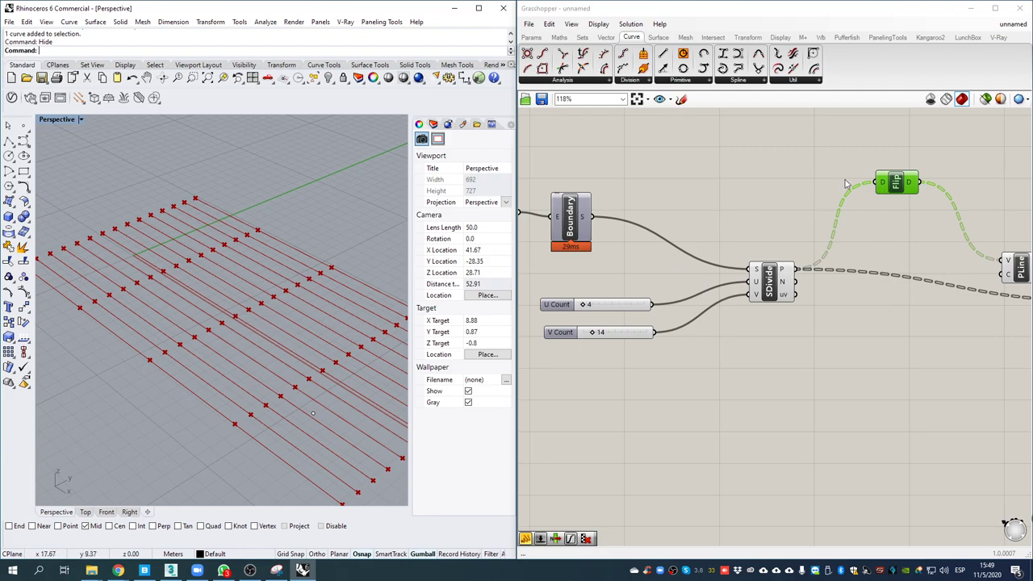
pyautogui.click(968, 37)
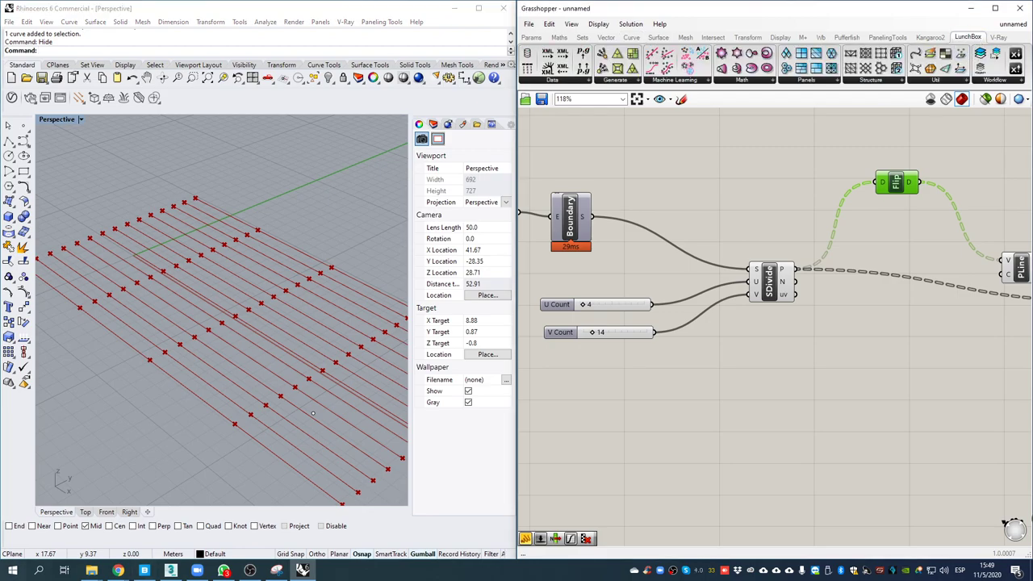
# - Switch to the food4Rhino page in Chrome and look through its home page categories of Rhino and Grasshopper apps
pyautogui.moveTo(118, 570)
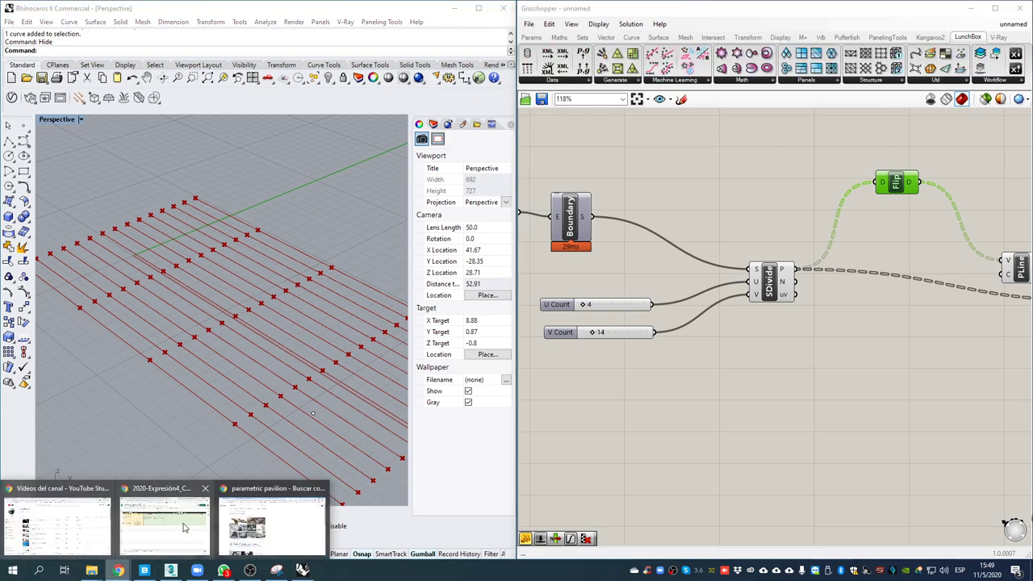
pyautogui.click(267, 528)
pyautogui.click(601, 8)
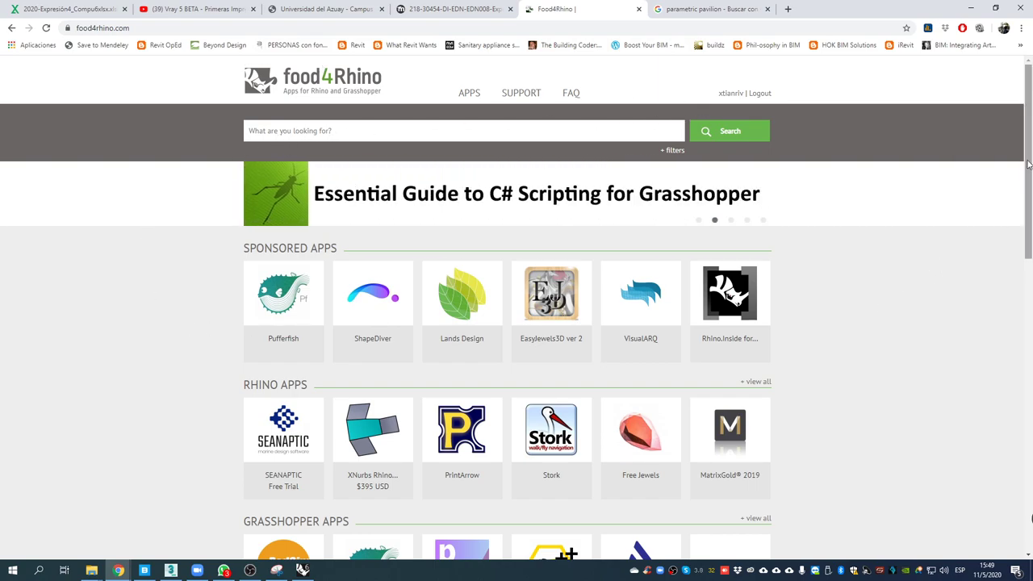
pyautogui.scroll(-1, 1031, 162)
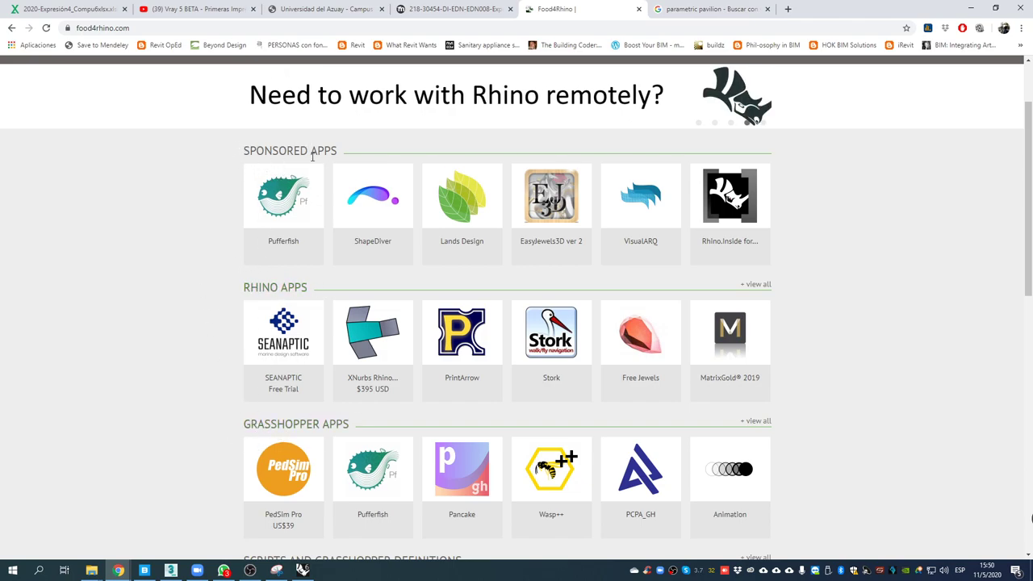
pyautogui.scroll(-5, 1027, 164)
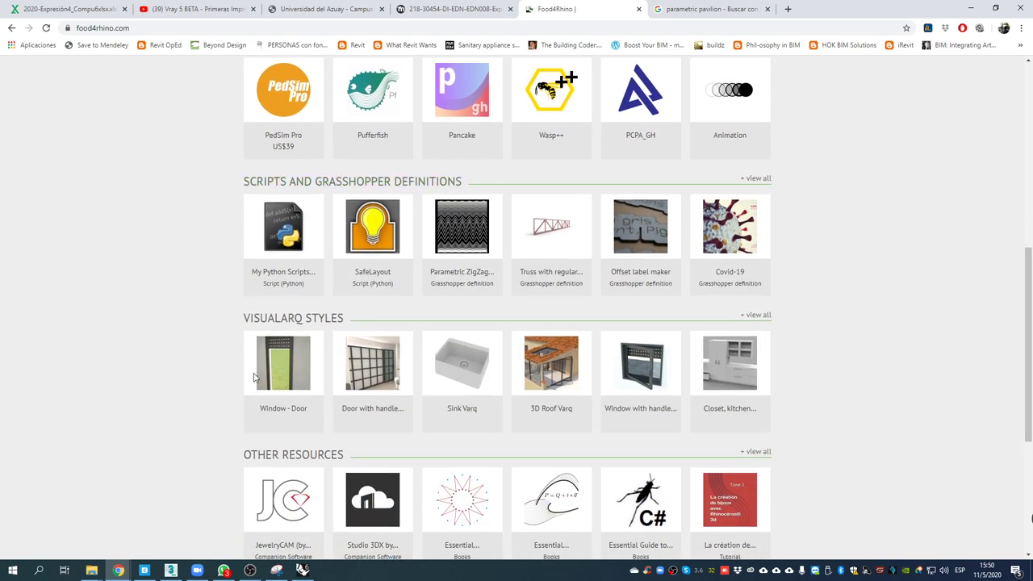
pyautogui.scroll(-3, 1030, 288)
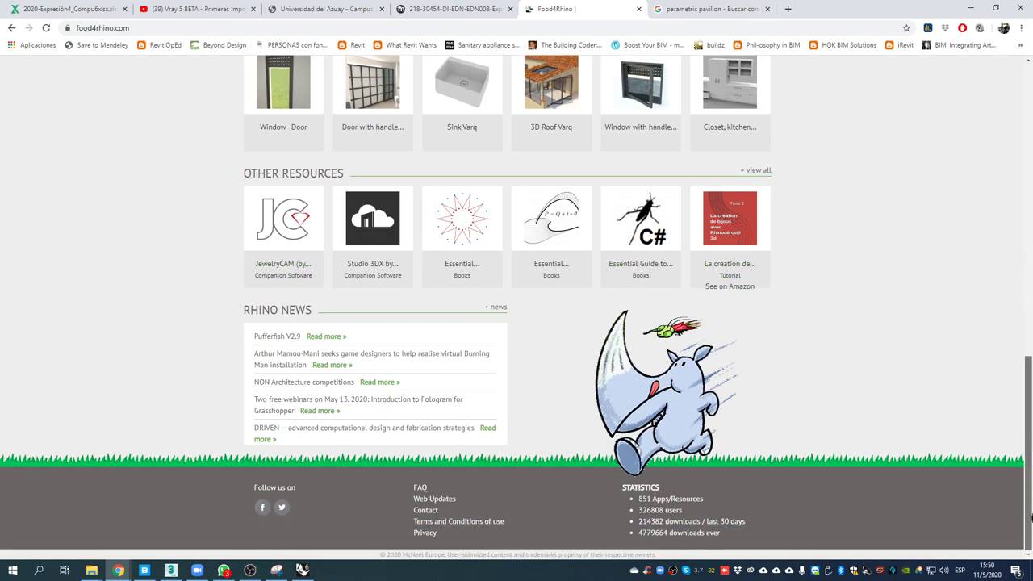
pyautogui.moveTo(1030, 460); pyautogui.dragTo(1027, 149)
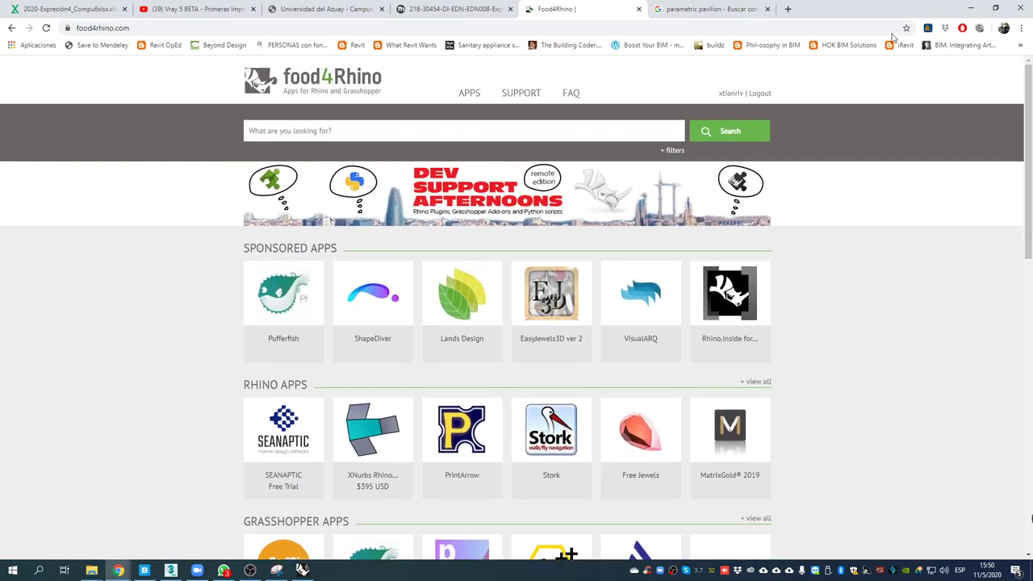
pyautogui.scroll(-3, 161, 340)
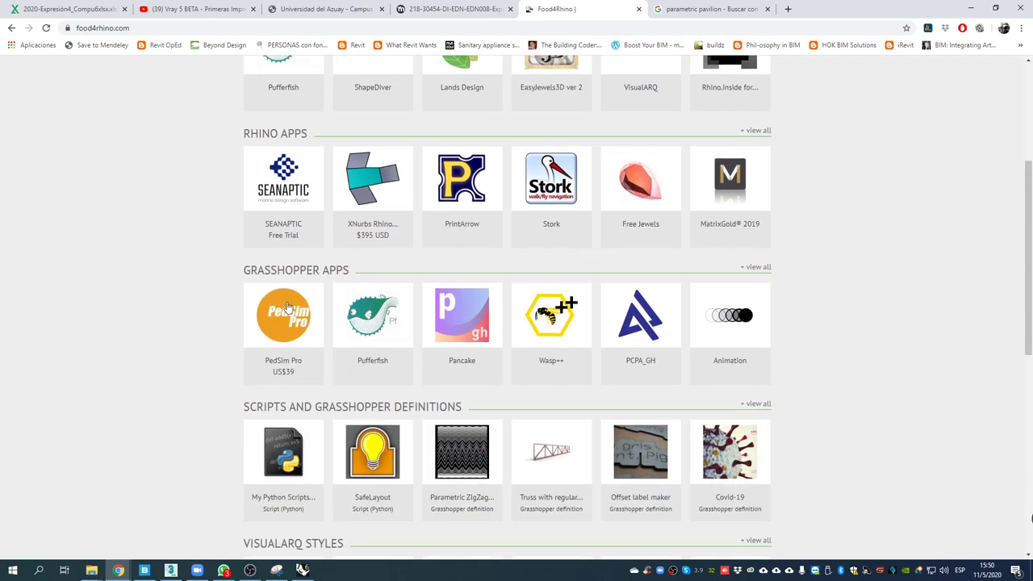
# - Open the full list of Grasshopper apps, sort it by Downloads and look through the listed plug-ins
pyautogui.click(295, 270)
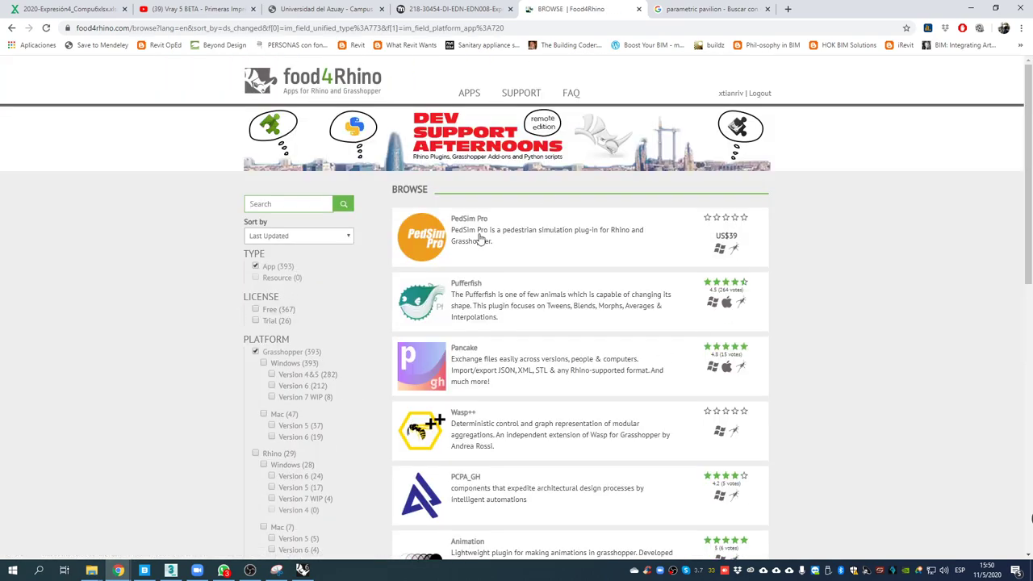
pyautogui.moveTo(1019, 142); pyautogui.dragTo(1003, 170)
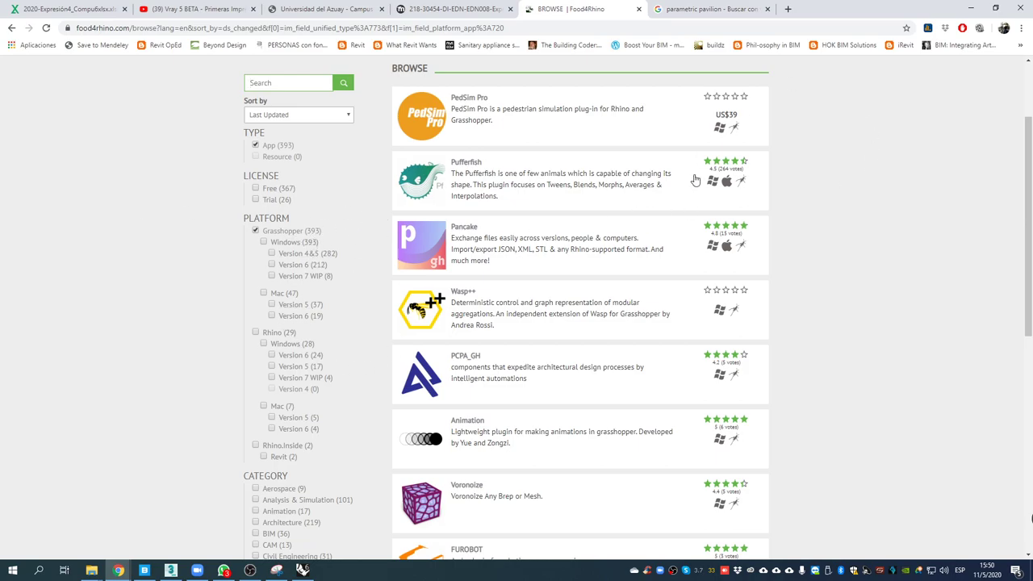
pyautogui.moveTo(1030, 134); pyautogui.dragTo(1030, 81)
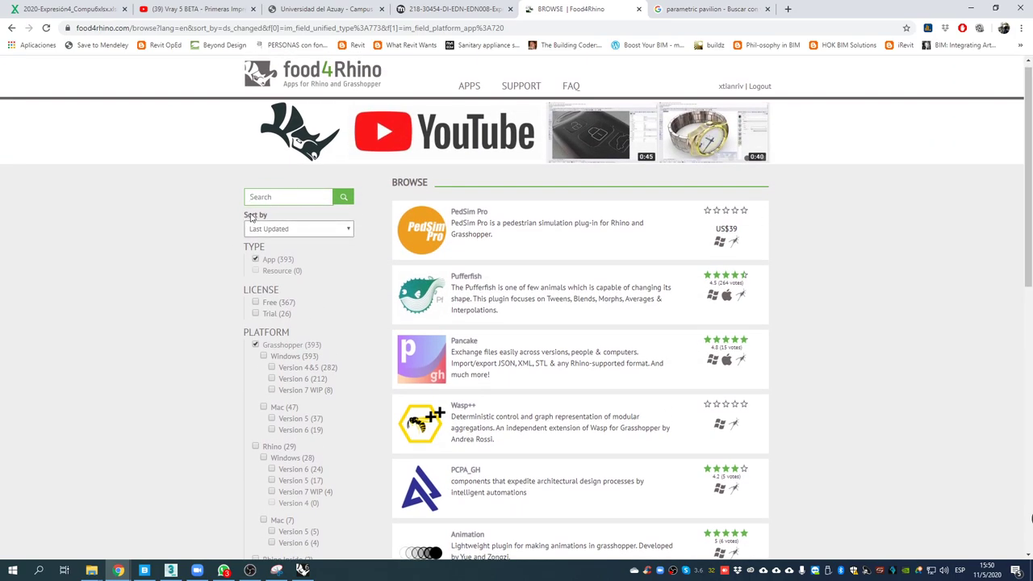
pyautogui.click(267, 229)
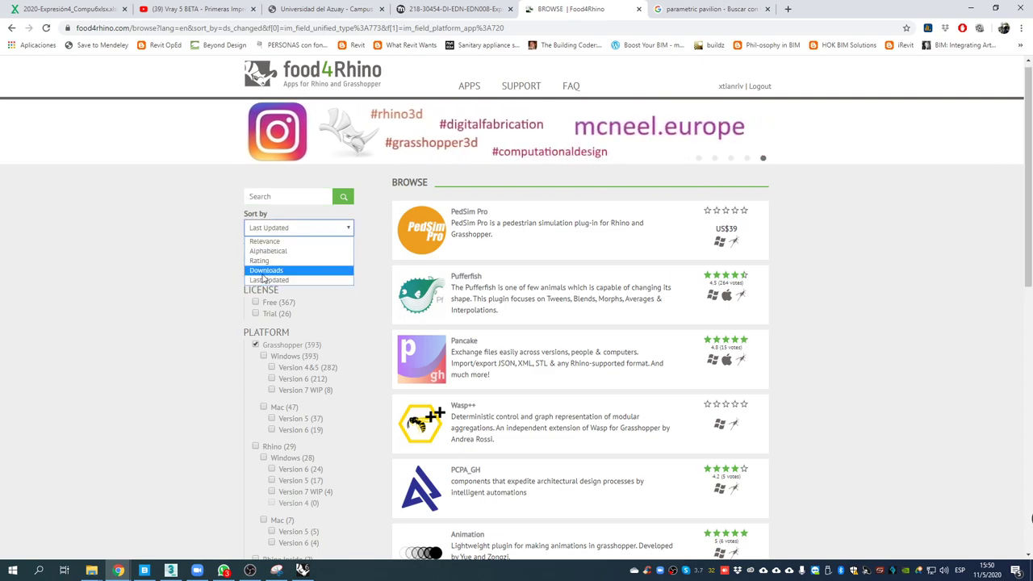
pyautogui.click(286, 271)
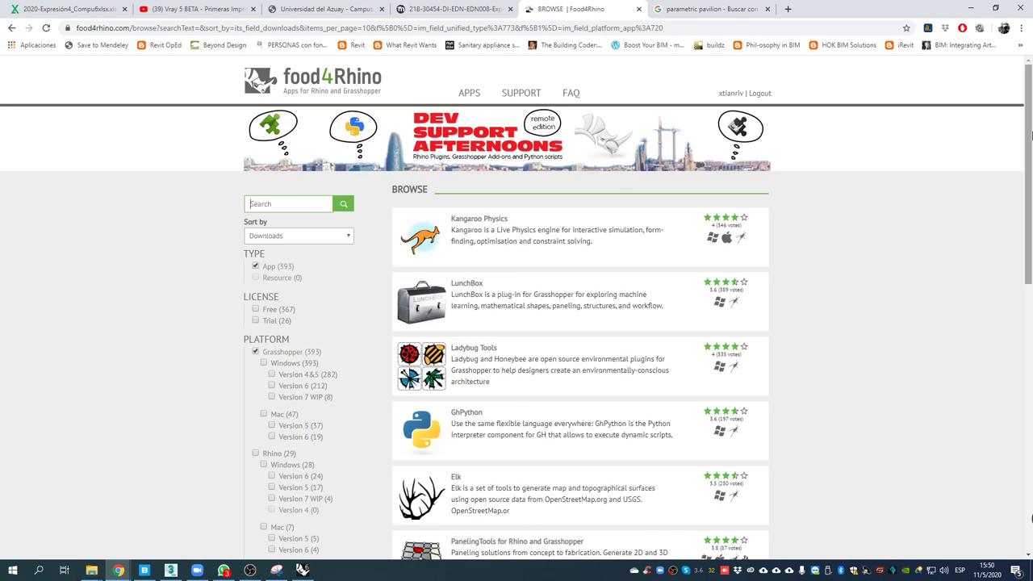
pyautogui.scroll(-1, 1030, 134)
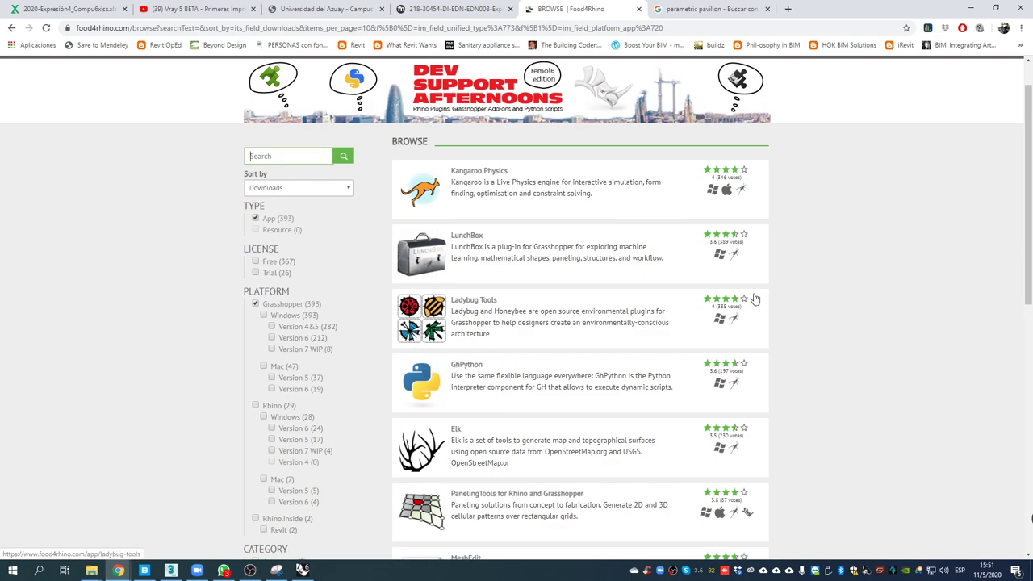
pyautogui.scroll(-1, 549, 336)
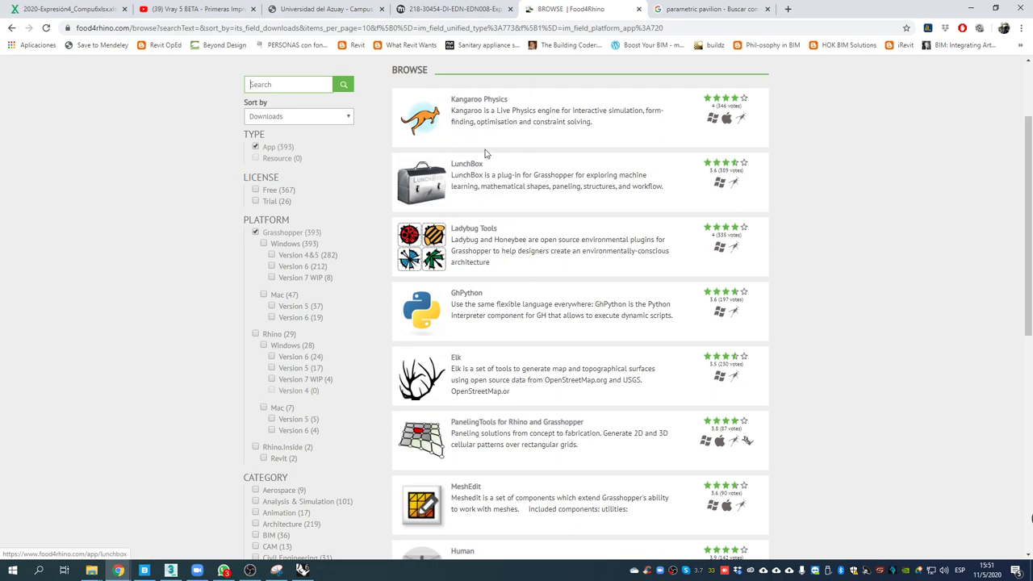
# - Open the LunchBox page and examine its download versions, full description and installation notes
pyautogui.click(472, 175)
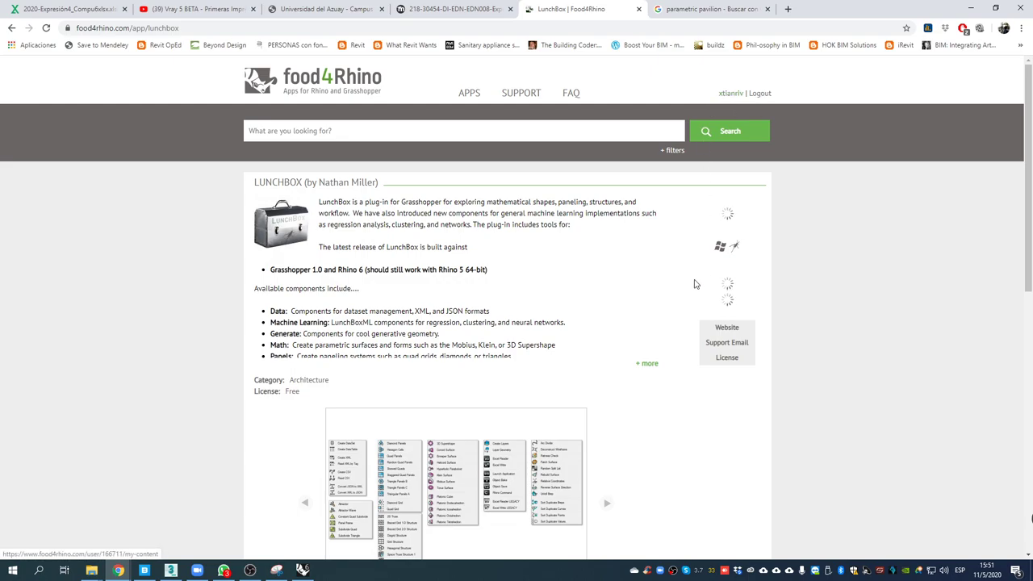
pyautogui.scroll(-2, 624, 309)
pyautogui.scroll(-5, 624, 308)
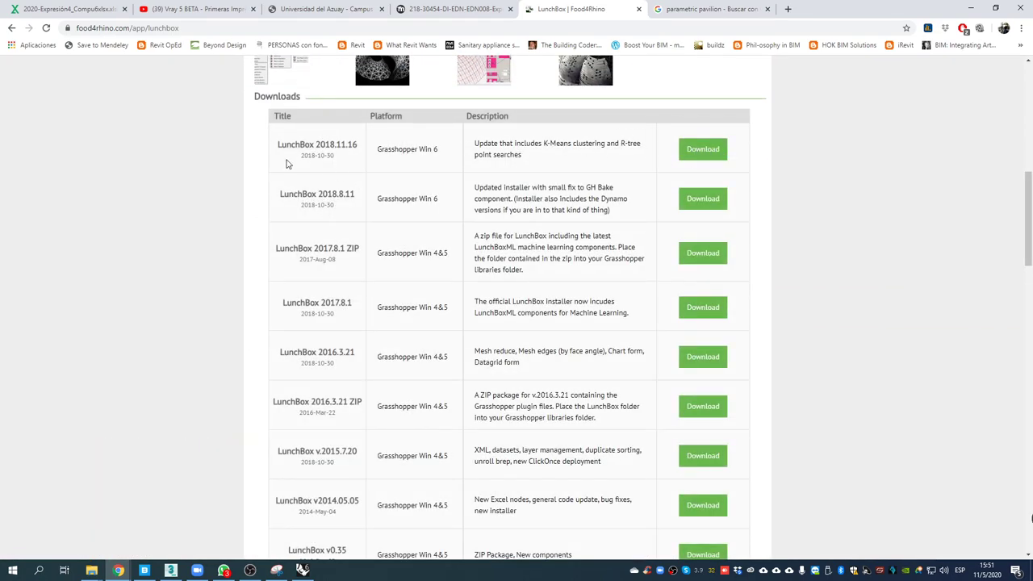
pyautogui.scroll(-5, 568, 102)
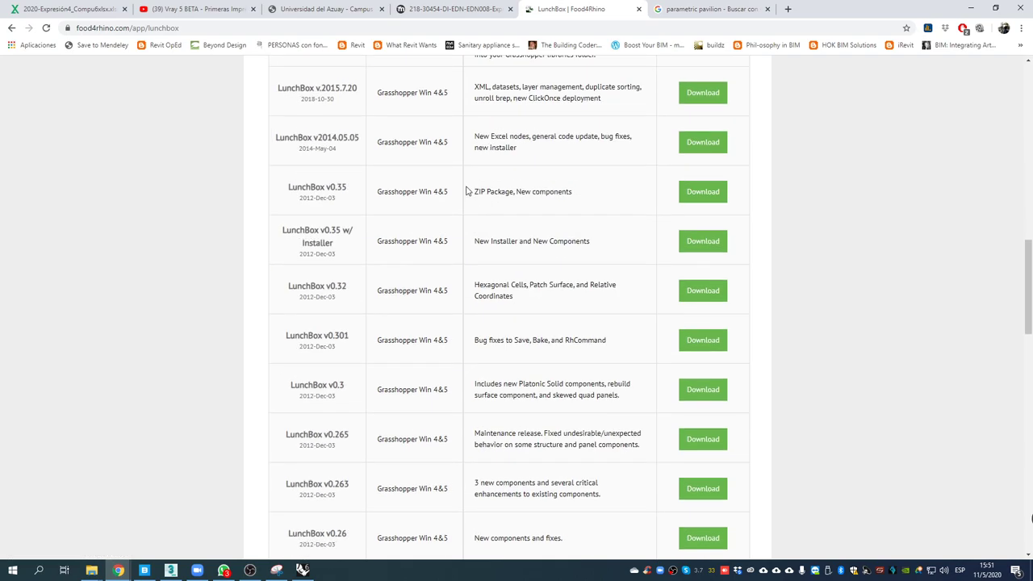
pyautogui.scroll(15, 632, 151)
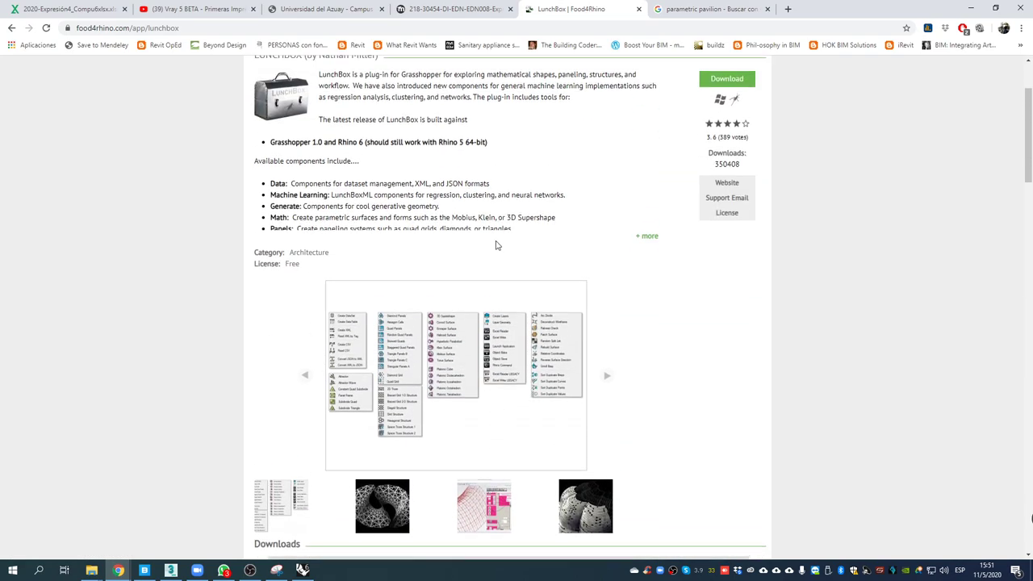
pyautogui.click(650, 363)
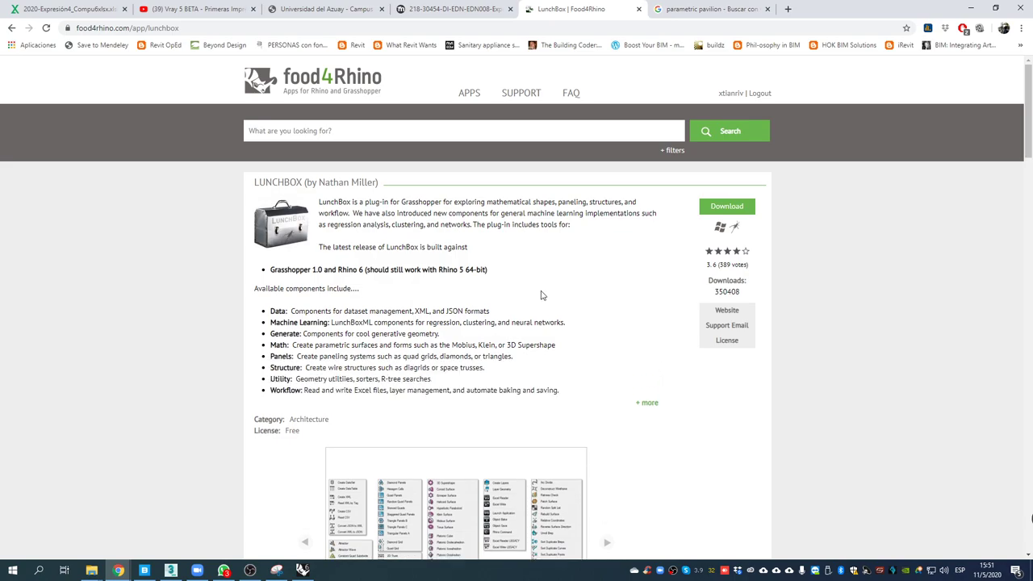
pyautogui.scroll(-1, 539, 283)
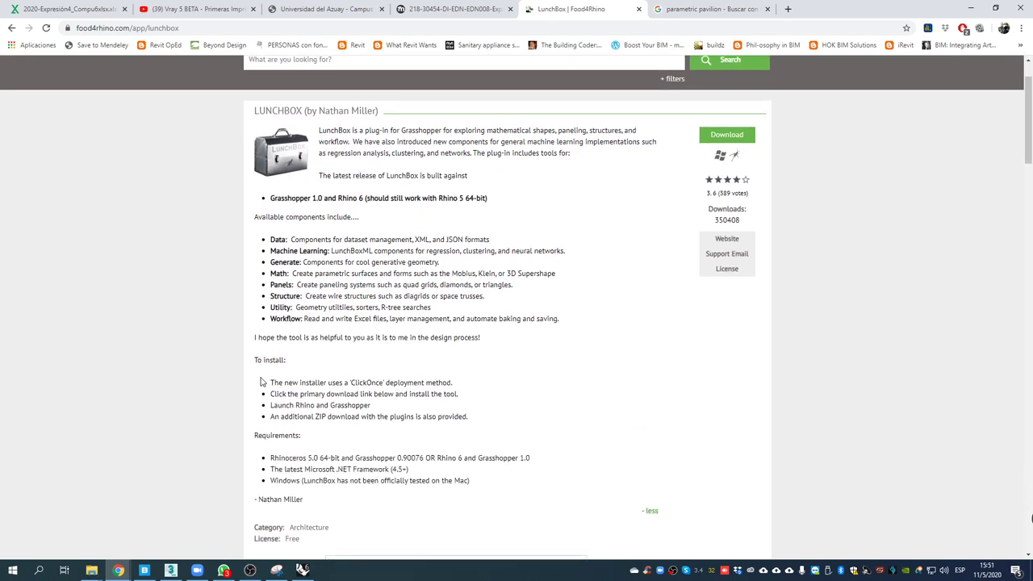
# - Switch back to Grasshopper and undo the recent edits until the deleted distance, remap, move and surface grid components are restored
pyautogui.click(977, 8)
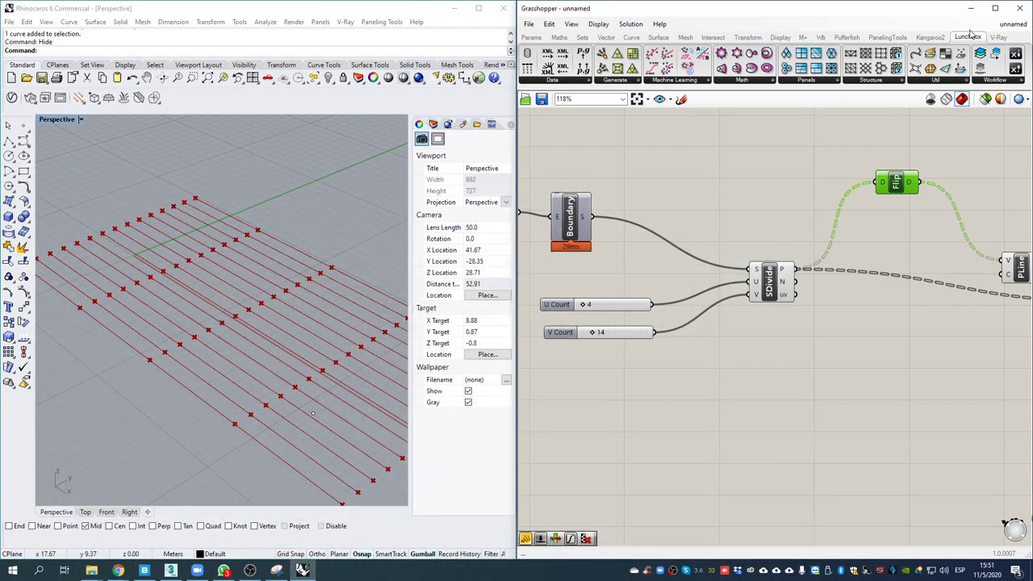
pyautogui.moveTo(784, 158); pyautogui.dragTo(694, 182, button='right')
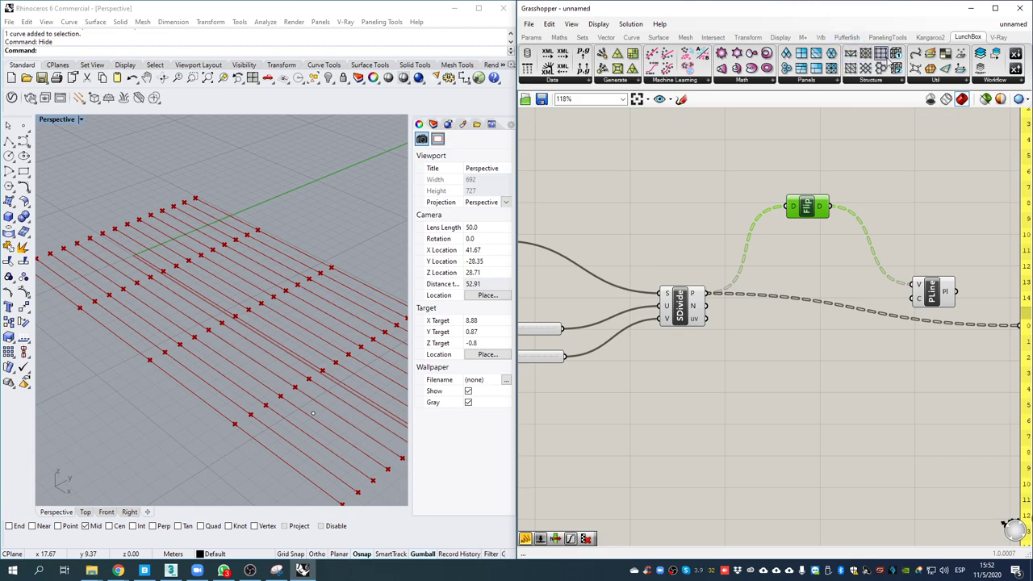
pyautogui.scroll(-4, 806, 200)
pyautogui.click(794, 262)
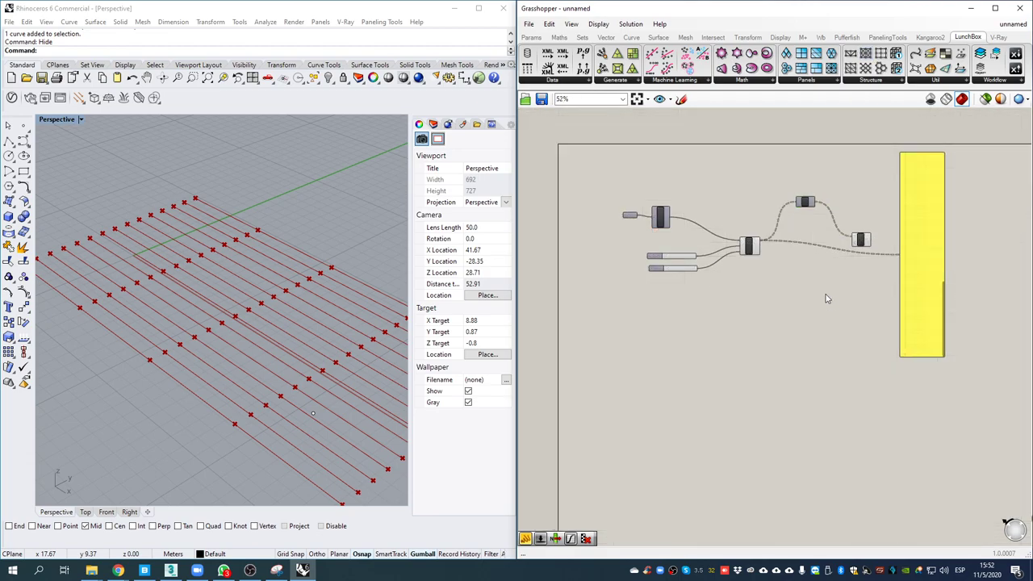
pyautogui.click(549, 24)
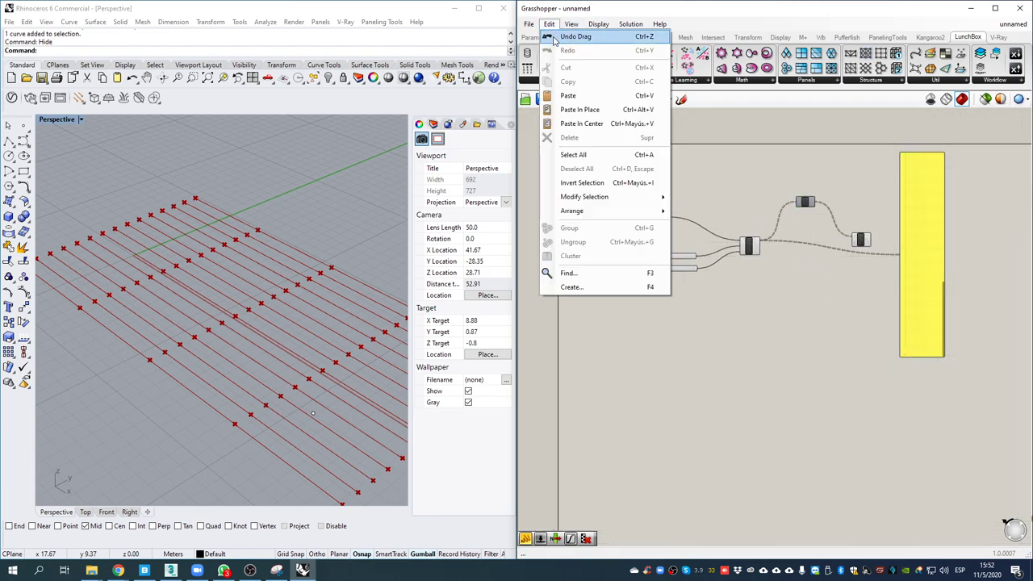
pyautogui.click(565, 37)
pyautogui.hotkey('ctrl', 'z')
pyautogui.hotkey('ctrl', 'z')
pyautogui.moveTo(881, 247); pyautogui.dragTo(835, 285)
pyautogui.hotkey('ctrl', 'z')
pyautogui.hotkey('ctrl', 'z')
pyautogui.hotkey('ctrl', 'z')
pyautogui.hotkey('ctrl', 'z')
pyautogui.hotkey('ctrl', 'z')
pyautogui.hotkey('ctrl', 'z')
pyautogui.hotkey('ctrl', 'z')
pyautogui.hotkey('ctrl', 'z')
pyautogui.hotkey('ctrl', 'z')
pyautogui.hotkey('ctrl', 'z')
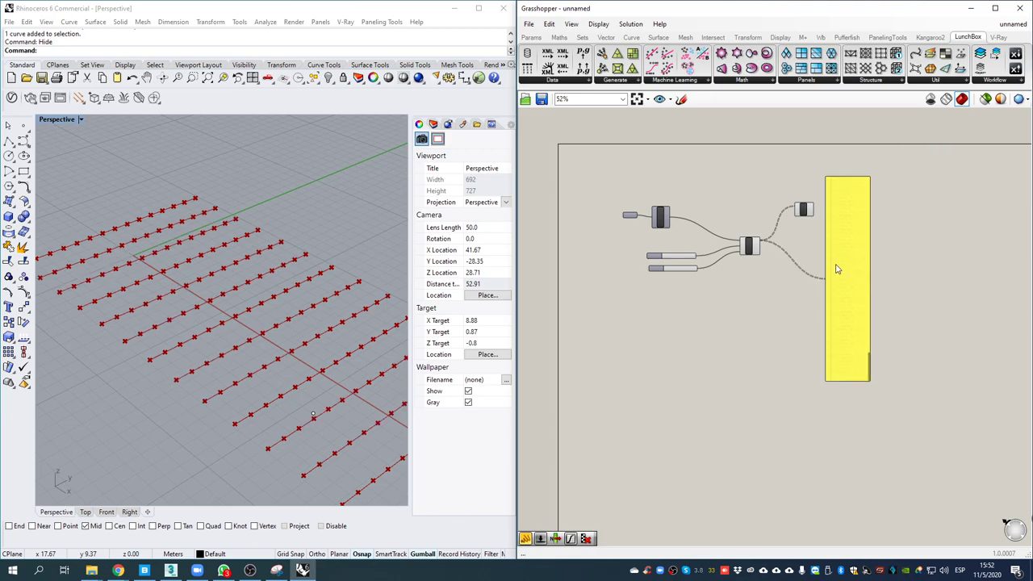
pyautogui.hotkey('ctrl', 'z')
pyautogui.hotkey('ctrl', 'z')
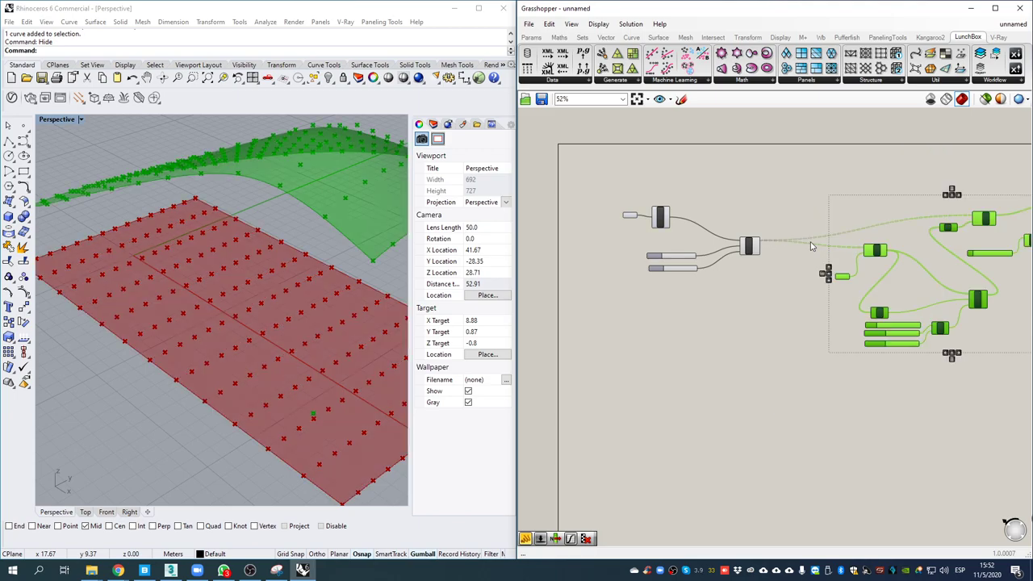
# - Set the Domain start slider to 0.00 and the Domain end slider to 10.00
pyautogui.moveTo(242, 231); pyautogui.dragTo(371, 270, button='right')
pyautogui.moveTo(807, 247); pyautogui.dragTo(669, 237, button='right')
pyautogui.scroll(7, 759, 315)
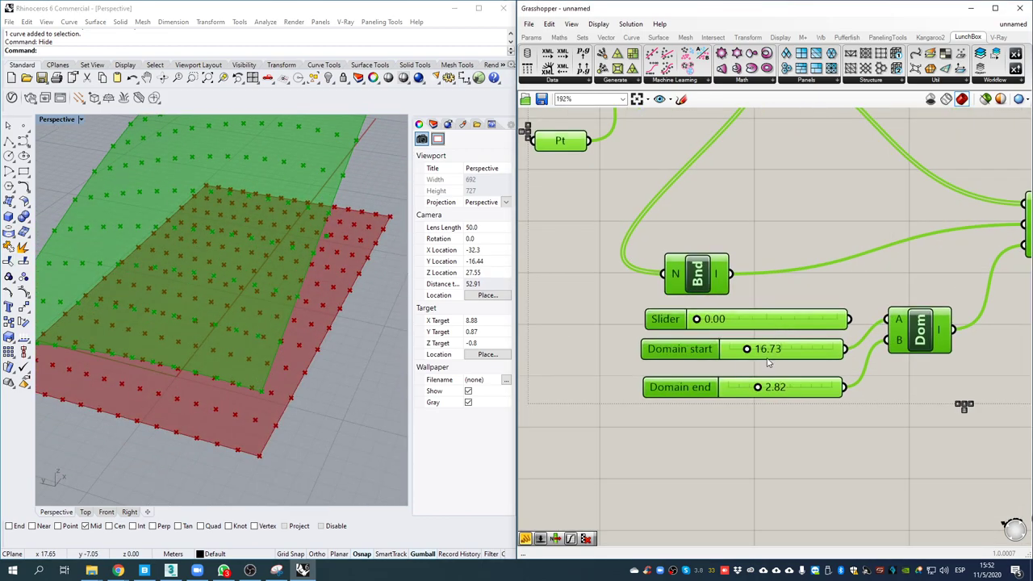
pyautogui.moveTo(743, 350); pyautogui.dragTo(729, 348)
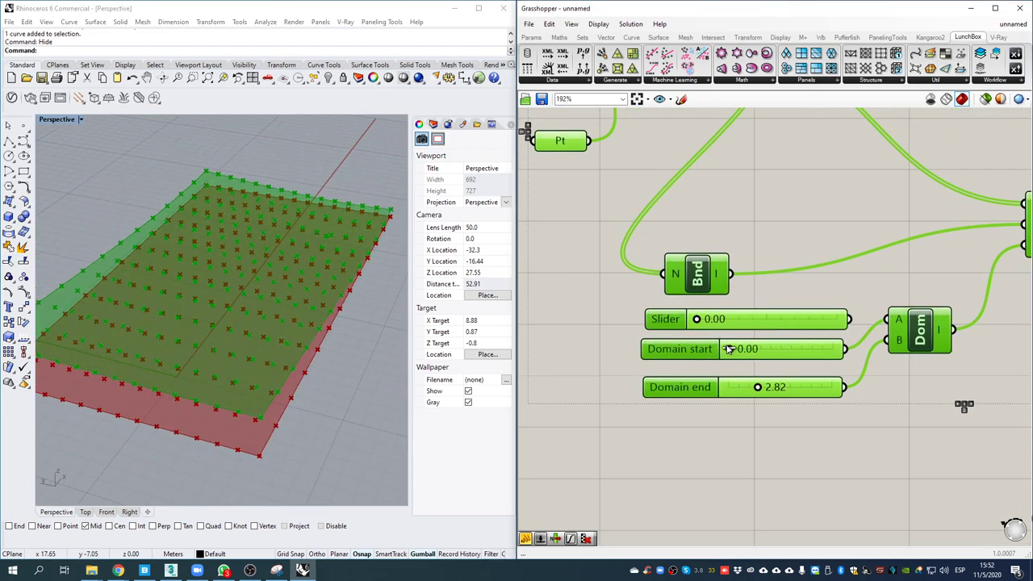
pyautogui.moveTo(756, 388); pyautogui.dragTo(870, 386)
# - Move the attractor point across the base surface in the Rhino viewport to reshape the curved surface, and deselect it
pyautogui.click(327, 236)
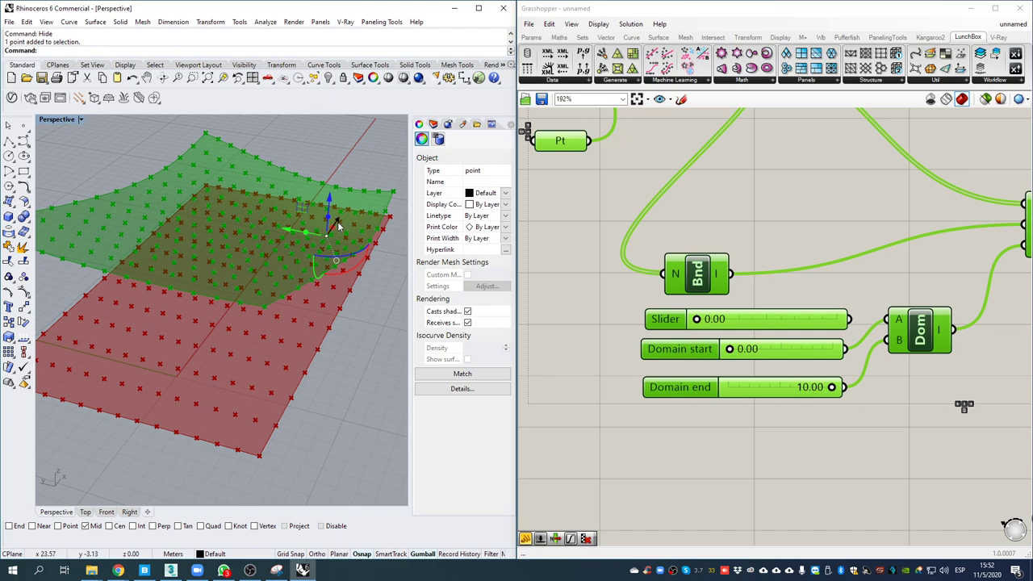
pyautogui.moveTo(337, 223); pyautogui.dragTo(245, 235)
pyautogui.press('Escape')
pyautogui.moveTo(302, 245); pyautogui.dragTo(208, 286, button='right')
# - Turn off the preview of the surface division, distance, remap and move components, keeping the surface grid component's preview on
pyautogui.scroll(-4, 655, 272)
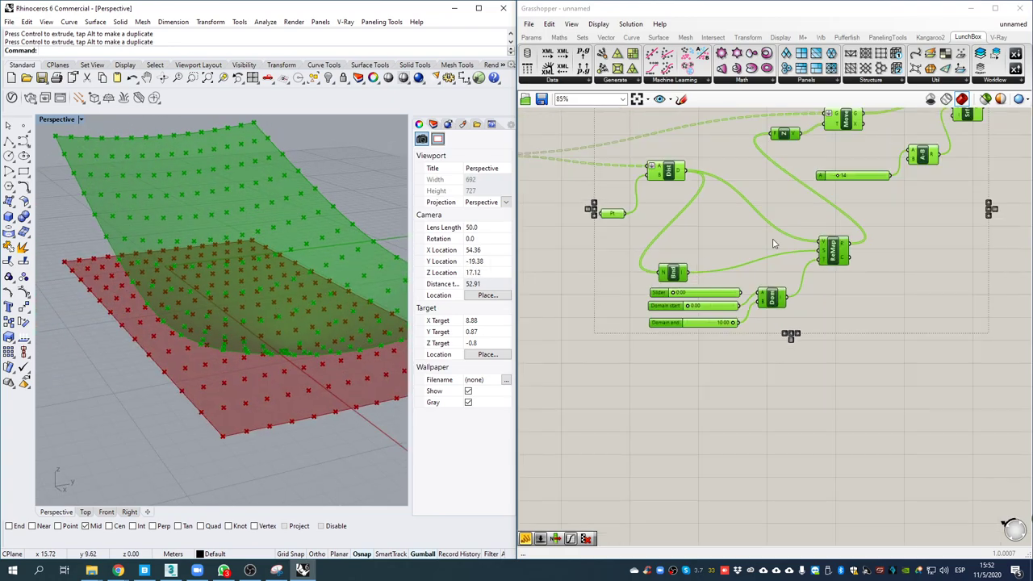
pyautogui.click(773, 241)
pyautogui.scroll(-2, 840, 371)
pyautogui.moveTo(919, 418); pyautogui.dragTo(521, 169)
pyautogui.middleClick(716, 222)
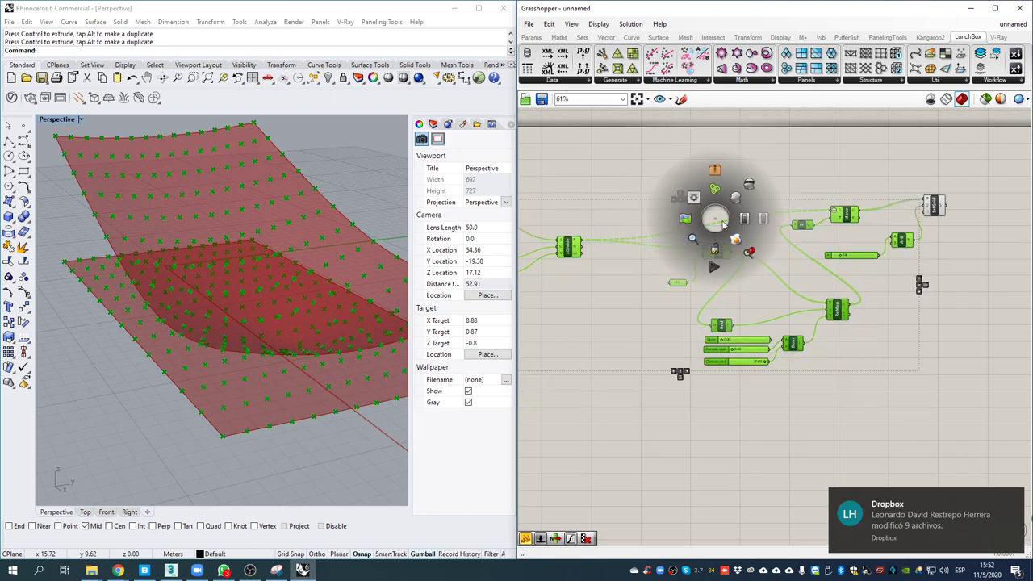
pyautogui.click(750, 188)
pyautogui.click(746, 152)
# - Turn off the preview of the remaining input components, including the boundary surface and its source curve
pyautogui.moveTo(639, 272); pyautogui.dragTo(791, 295, button='right')
pyautogui.moveTo(770, 355); pyautogui.dragTo(601, 231)
pyautogui.middleClick(753, 321)
pyautogui.click(786, 293)
pyautogui.click(747, 326)
pyautogui.moveTo(694, 323); pyautogui.dragTo(556, 220)
pyautogui.middleClick(660, 209)
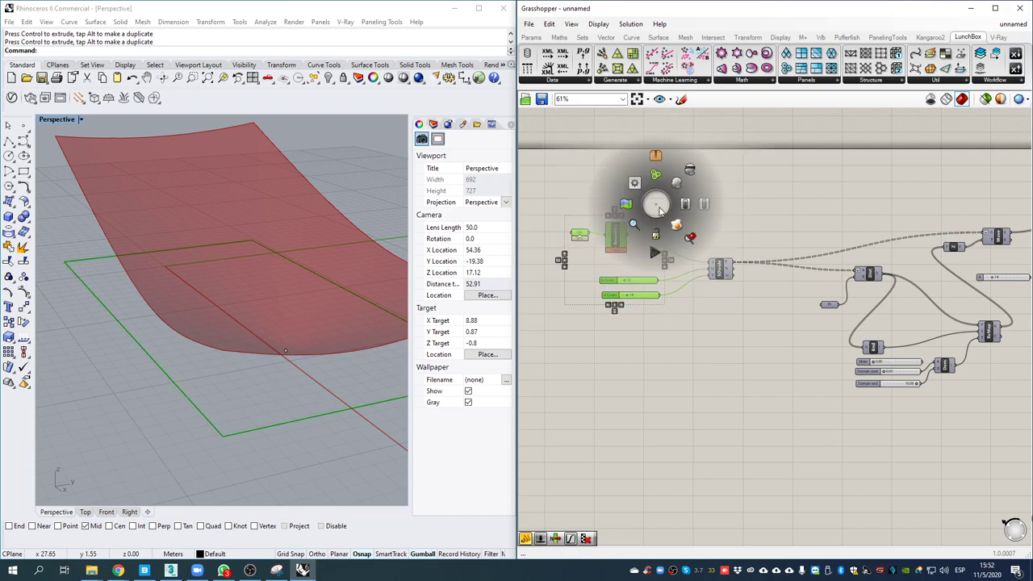
pyautogui.click(692, 172)
pyautogui.click(675, 192)
# - Add a LunchBox Hexagon Cells component and feed the surface grid output into its Srf input
pyautogui.moveTo(154, 353); pyautogui.dragTo(234, 345, button='right')
pyautogui.moveTo(730, 241); pyautogui.dragTo(348, 263, button='right')
pyautogui.scroll(3, 757, 257)
pyautogui.moveTo(804, 261); pyautogui.dragTo(767, 283, button='right')
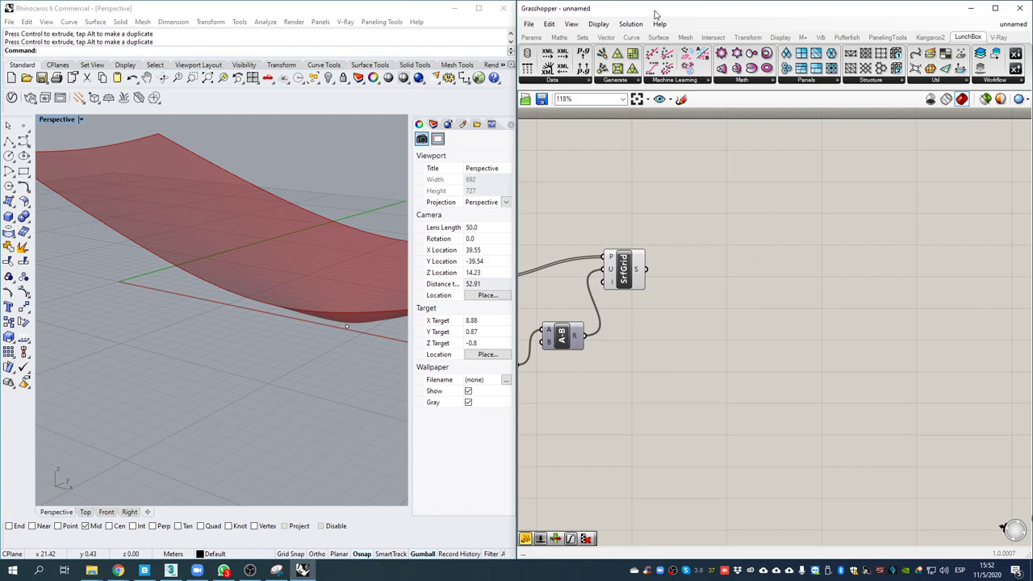
pyautogui.click(808, 81)
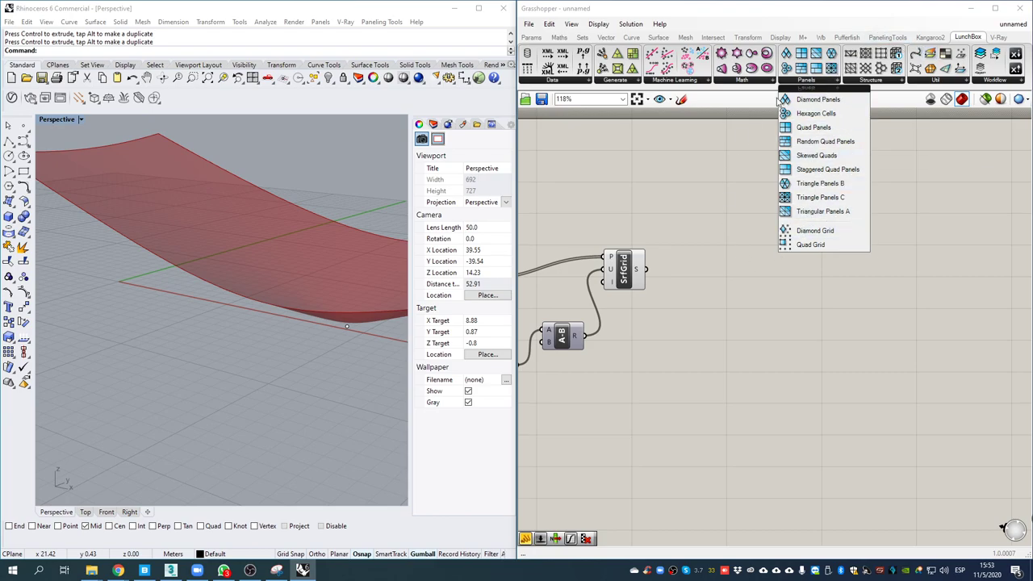
pyautogui.moveTo(809, 121); pyautogui.dragTo(736, 304)
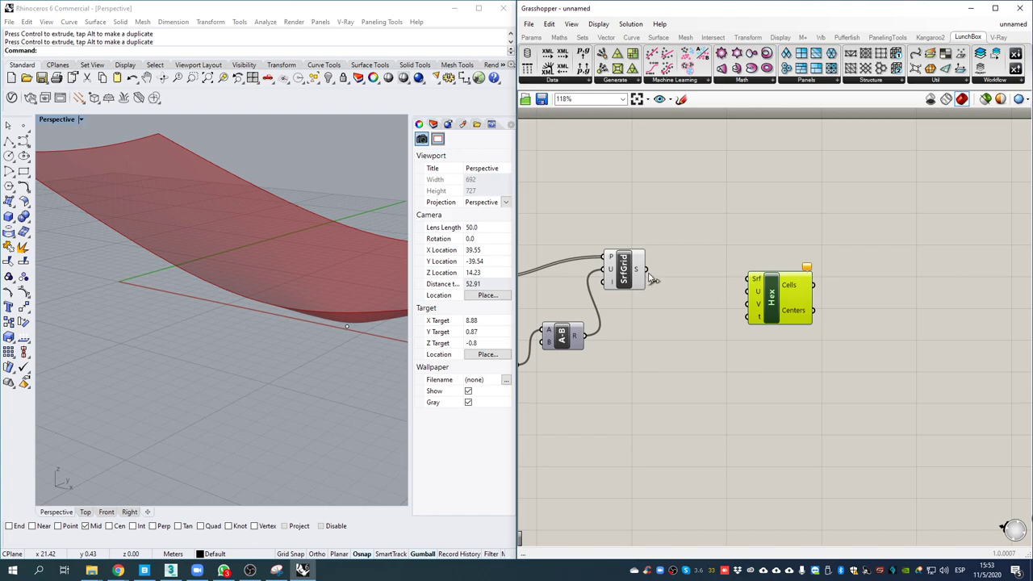
pyautogui.moveTo(668, 258); pyautogui.dragTo(753, 280)
# - Make room beside Hexagon Cells and connect two new number sliders, 12 for U Divisions and 15 for V Divisions
pyautogui.moveTo(347, 228); pyautogui.dragTo(263, 242, button='right')
pyautogui.scroll(3, 762, 287)
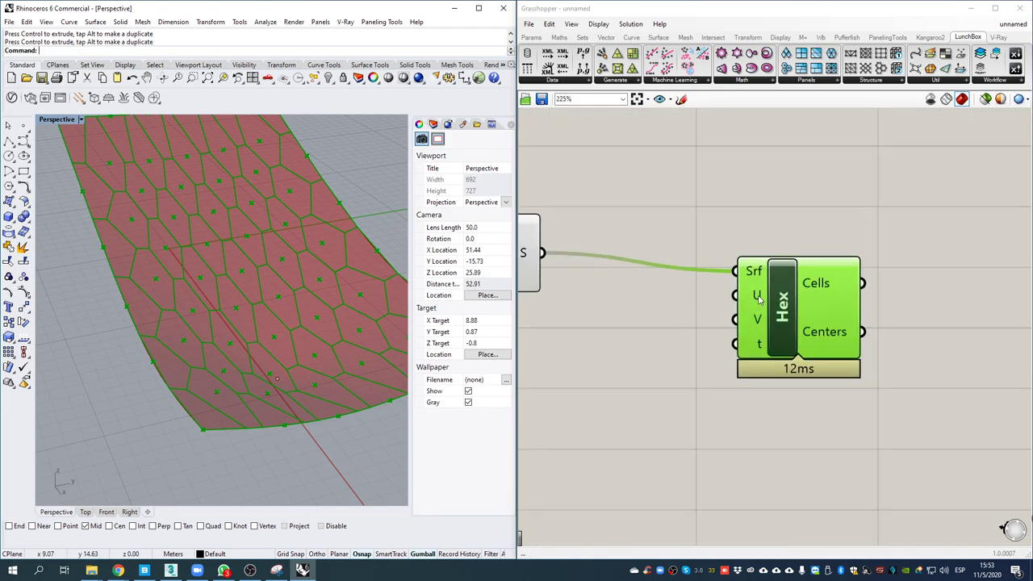
pyautogui.moveTo(771, 337); pyautogui.dragTo(863, 337)
pyautogui.click(703, 341)
pyautogui.doubleClick(703, 337)
pyautogui.write('number slider')
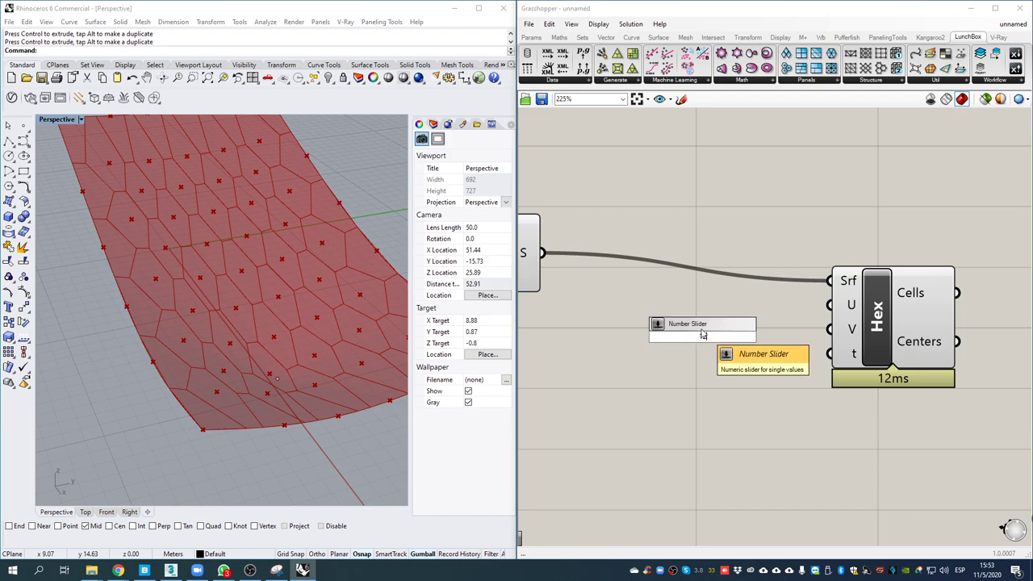
pyautogui.press('Return')
pyautogui.doubleClick(701, 360)
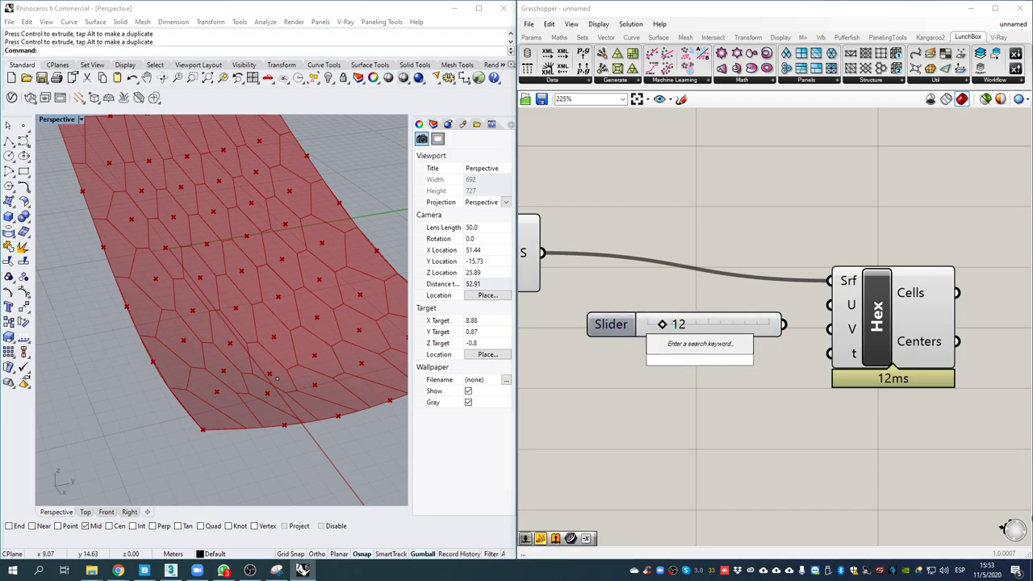
pyautogui.write('15')
pyautogui.press('Return')
pyautogui.moveTo(782, 324); pyautogui.dragTo(830, 329)
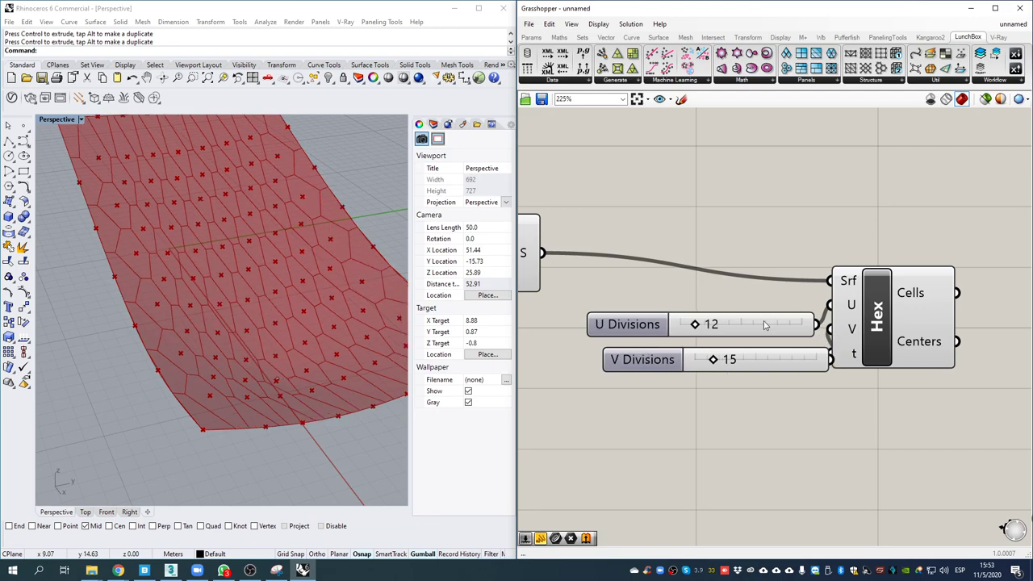
# - Set U Divisions to 30 and move the Hexagon Cells component farther away from its sliders
pyautogui.moveTo(763, 323); pyautogui.dragTo(749, 313)
pyautogui.moveTo(685, 315); pyautogui.dragTo(708, 319)
pyautogui.moveTo(339, 306); pyautogui.dragTo(149, 246, button='right')
pyautogui.moveTo(920, 259); pyautogui.dragTo(729, 234, button='right')
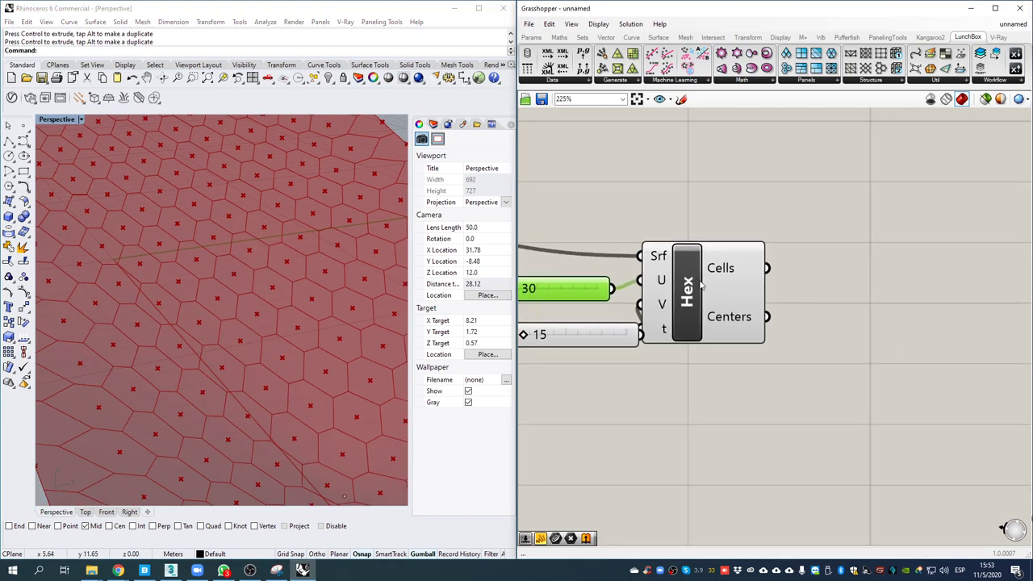
pyautogui.moveTo(705, 280); pyautogui.dragTo(825, 288)
pyautogui.moveTo(851, 343); pyautogui.dragTo(684, 297, button='right')
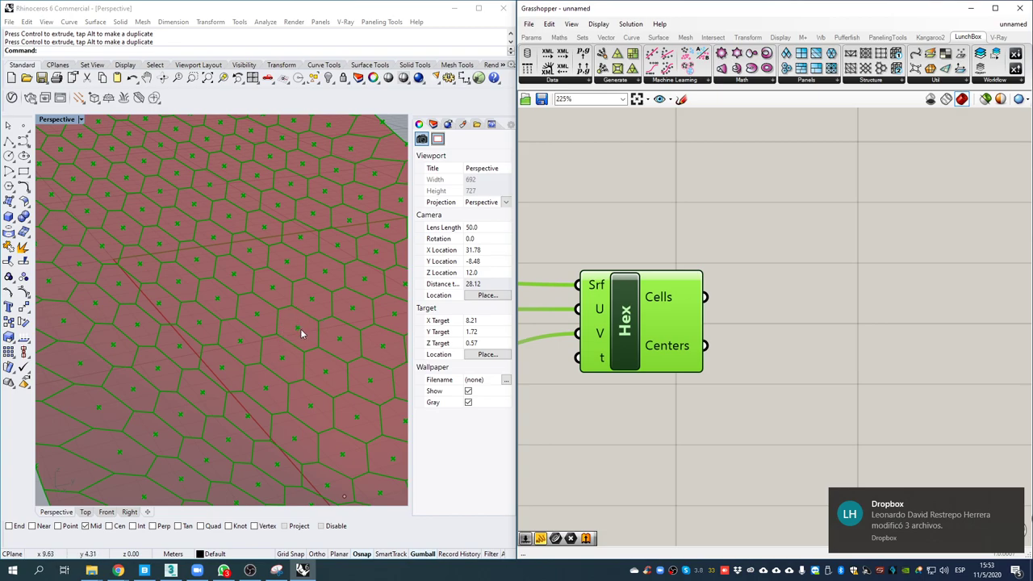
# - Add a List Item component and feed the Hexagon Cells' Cells output into its list input
pyautogui.scroll(-6, 285, 295)
pyautogui.moveTo(285, 297); pyautogui.dragTo(314, 300, button='right')
pyautogui.doubleClick(847, 221)
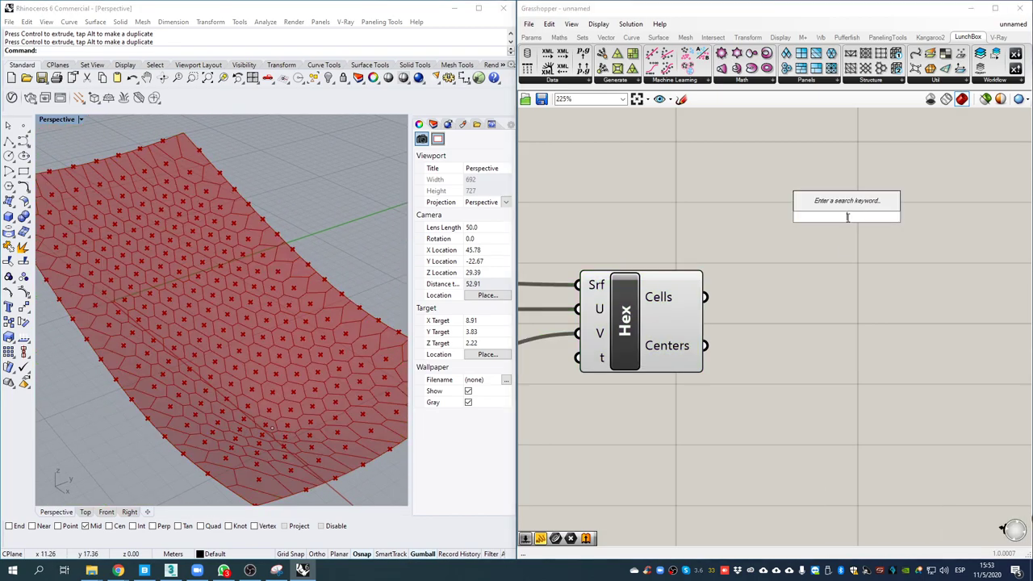
pyautogui.write('list item')
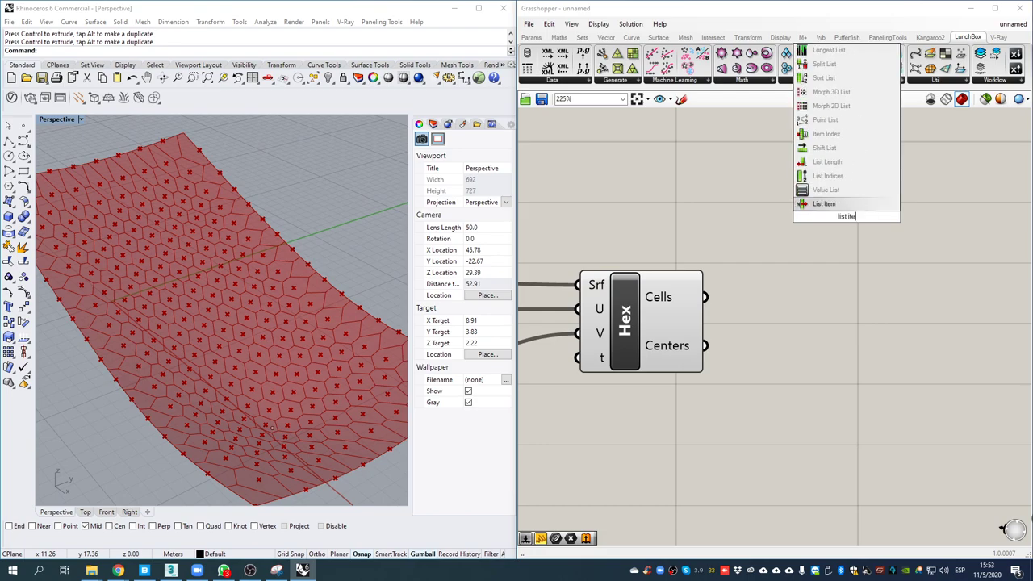
pyautogui.click(845, 207)
pyautogui.moveTo(828, 249); pyautogui.dragTo(850, 391)
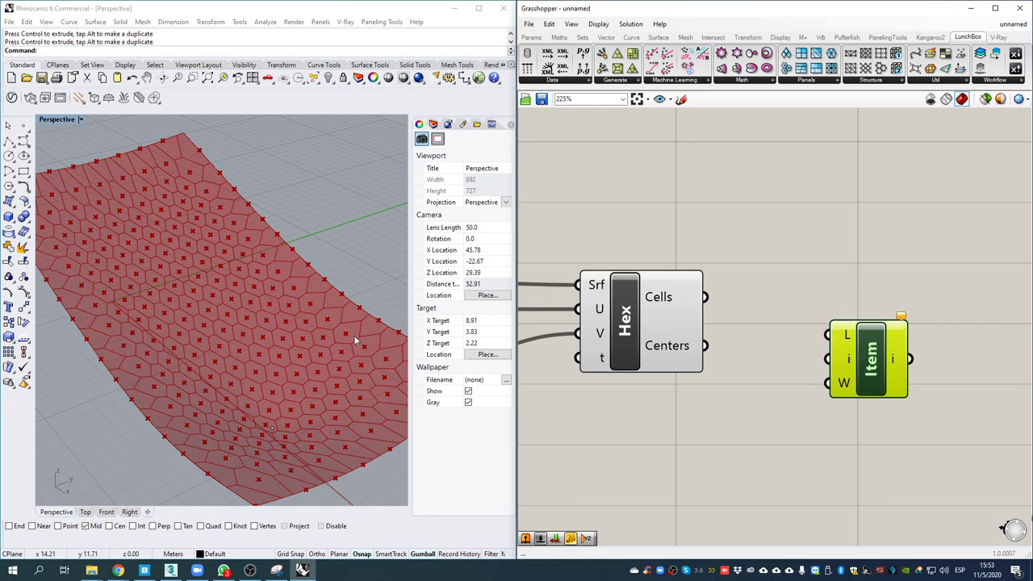
pyautogui.moveTo(709, 302); pyautogui.dragTo(865, 374)
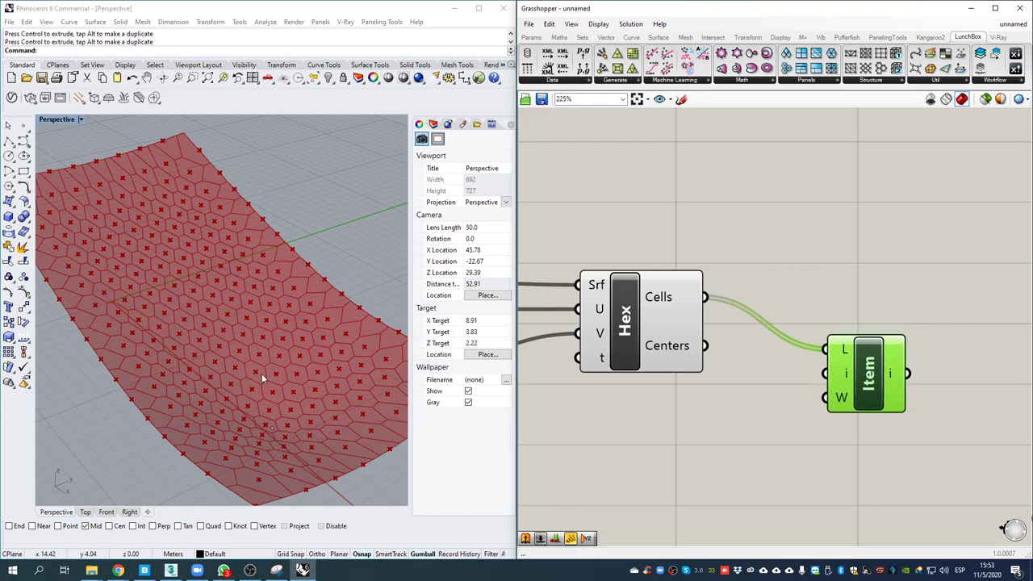
# - Add a number slider with the value 15 and connect it to the List Item's index input
pyautogui.scroll(-4, 284, 374)
pyautogui.moveTo(297, 371); pyautogui.dragTo(250, 347, button='right')
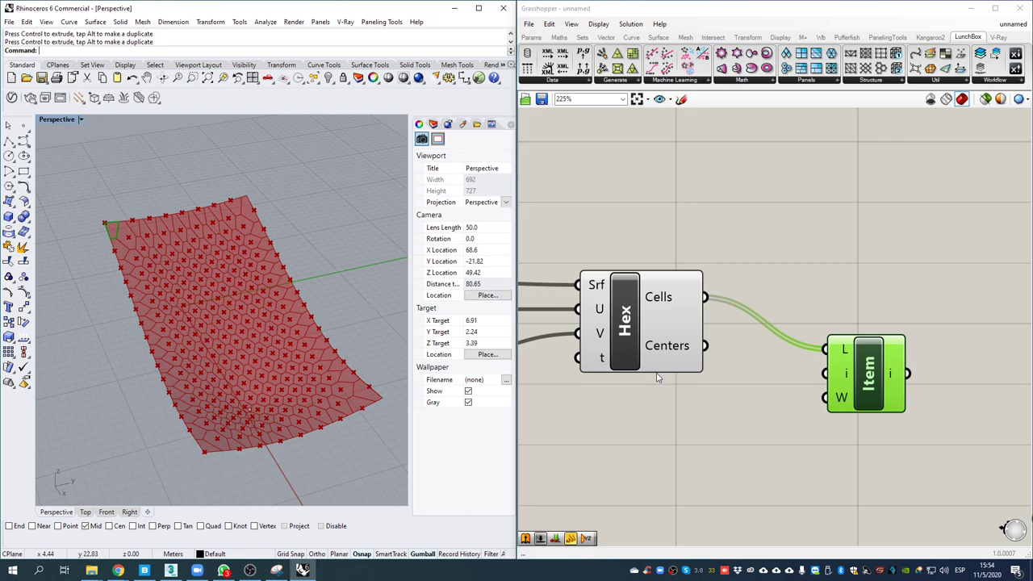
pyautogui.doubleClick(617, 438)
pyautogui.write('15')
pyautogui.press('Return')
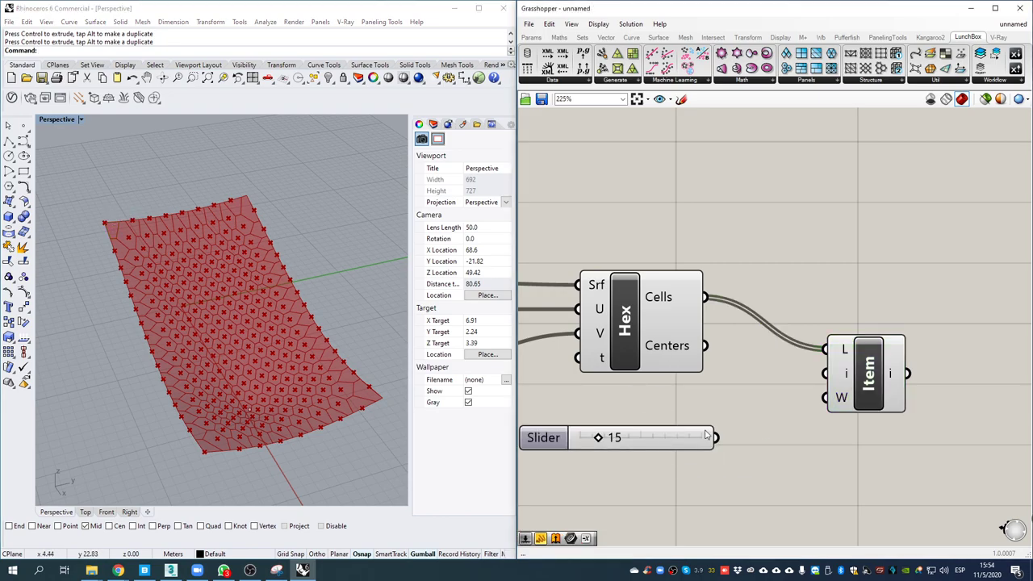
pyautogui.moveTo(715, 438); pyautogui.dragTo(825, 373)
pyautogui.click(864, 369)
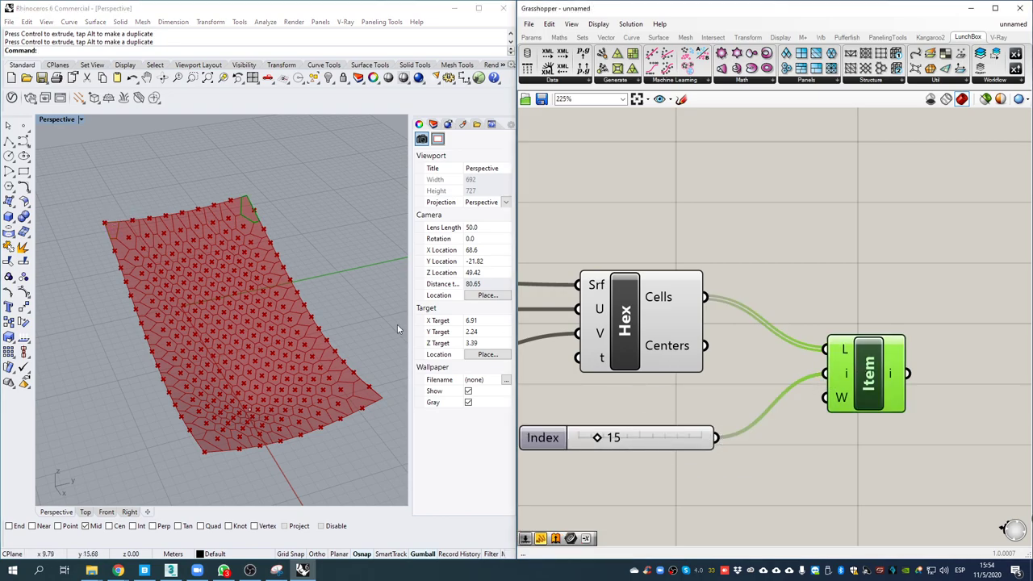
# - Set the List Item's index slider to 49 to pick out another hexagonal cell on the surface
pyautogui.moveTo(594, 440); pyautogui.dragTo(639, 449)
pyautogui.moveTo(236, 296); pyautogui.dragTo(289, 302, button='right')
pyautogui.scroll(5, 146, 282)
pyautogui.scroll(-3, 728, 272)
# - Turn off the preview of the Hexagon Cells and List Item components
pyautogui.moveTo(780, 263); pyautogui.dragTo(775, 226, button='right')
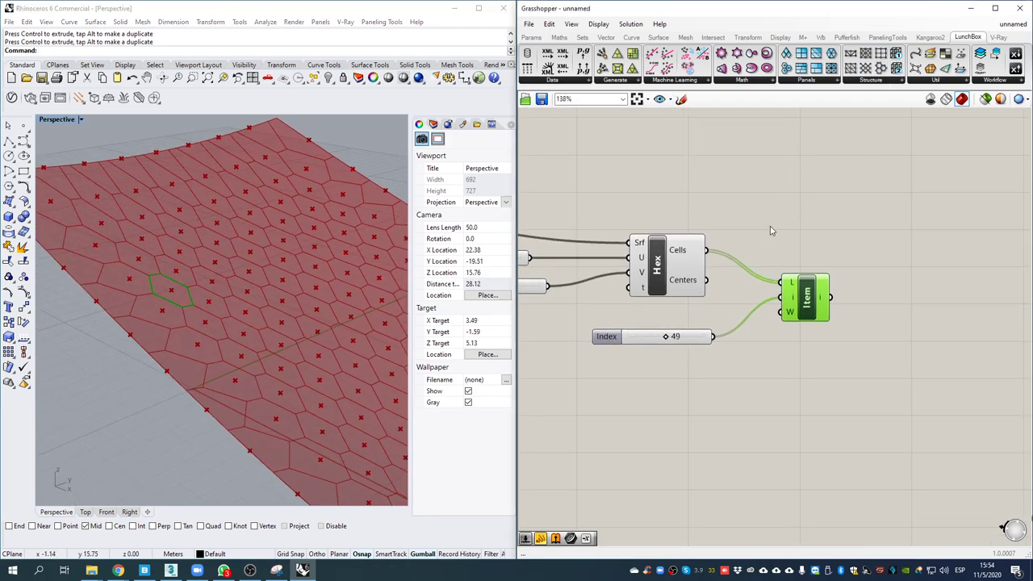
pyautogui.click(768, 234)
pyautogui.click(662, 259)
pyautogui.middleClick(662, 256)
pyautogui.click(709, 220)
pyautogui.click(877, 176)
pyautogui.click(806, 299)
pyautogui.middleClick(800, 242)
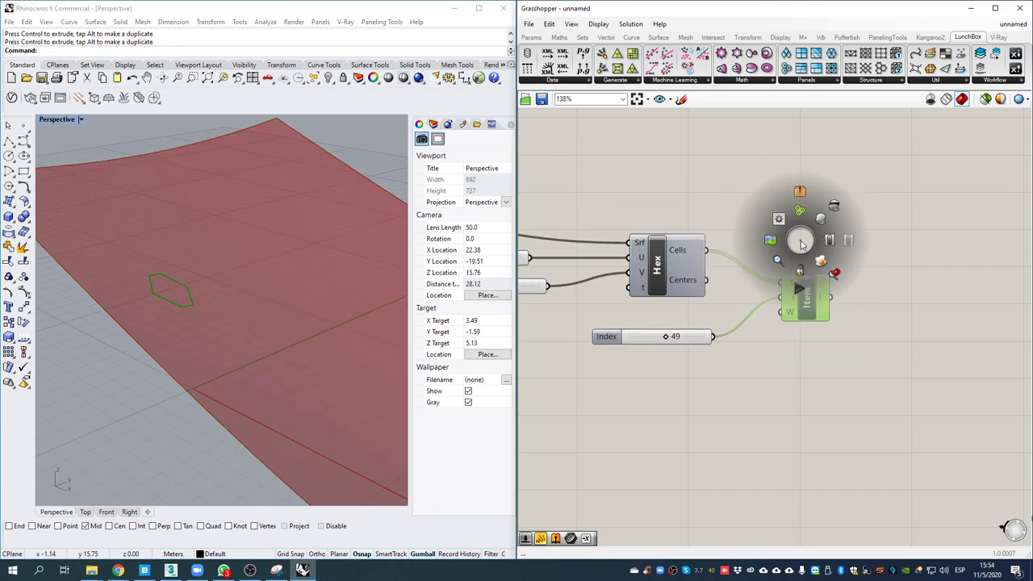
pyautogui.click(833, 209)
pyautogui.click(831, 143)
# - Add a LunchBox Grid Structure component and wire the surface grid output plus both division sliders into its Srf, U and V inputs
pyautogui.click(879, 81)
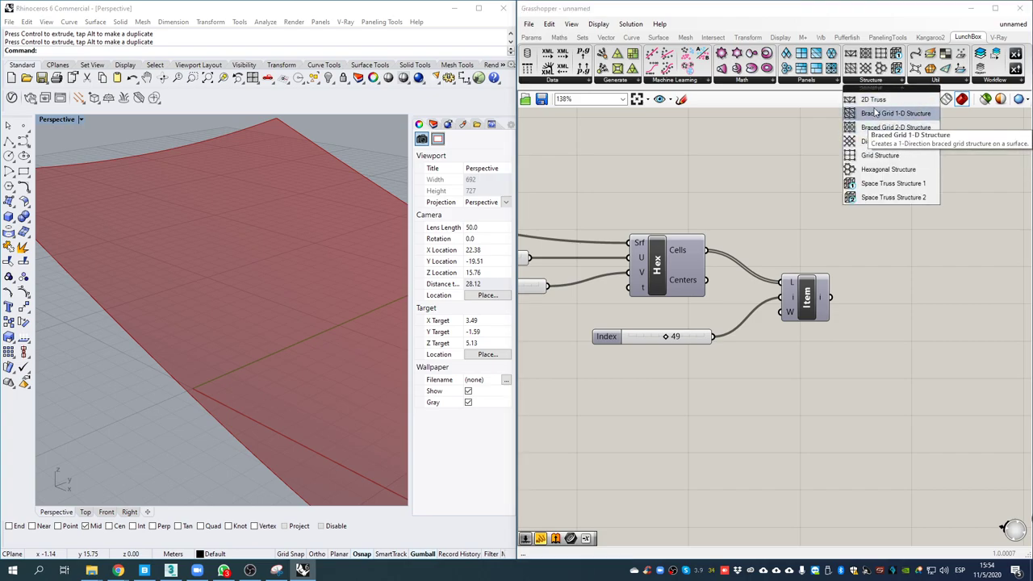
pyautogui.click(895, 161)
pyautogui.click(839, 395)
pyautogui.scroll(-2, 649, 245)
pyautogui.moveTo(568, 223); pyautogui.dragTo(830, 315)
pyautogui.moveTo(661, 238); pyautogui.dragTo(751, 356)
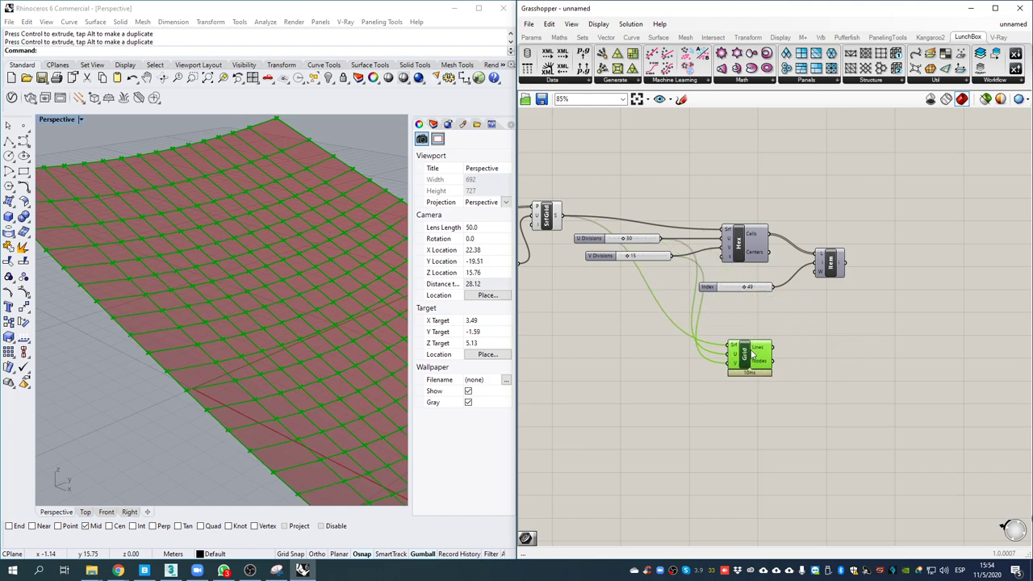
# - Read the Grid Structure's Nodes output in an enlarged temporary panel, and delete the panel
pyautogui.moveTo(240, 296); pyautogui.dragTo(317, 287, button='right')
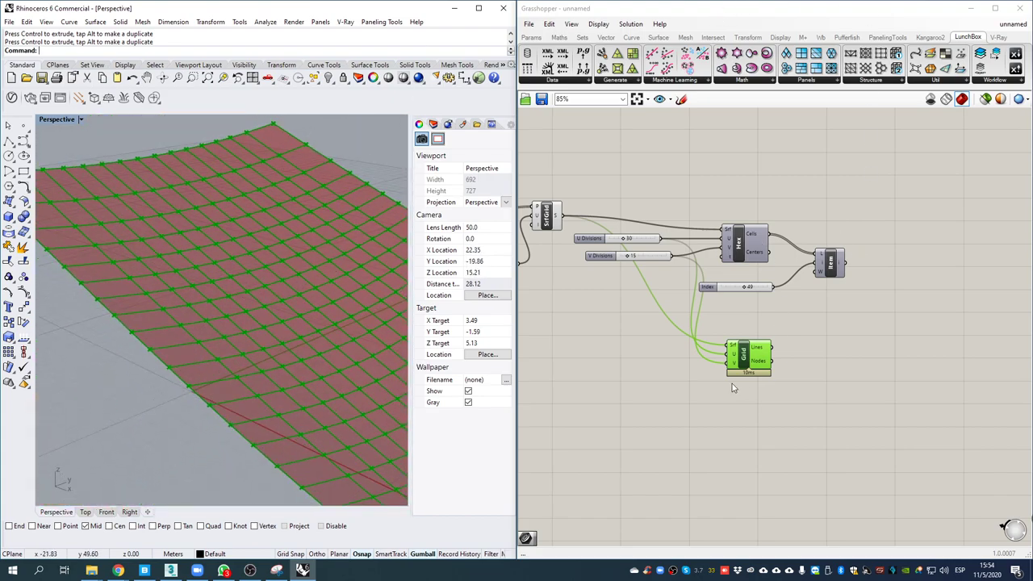
pyautogui.scroll(4, 767, 354)
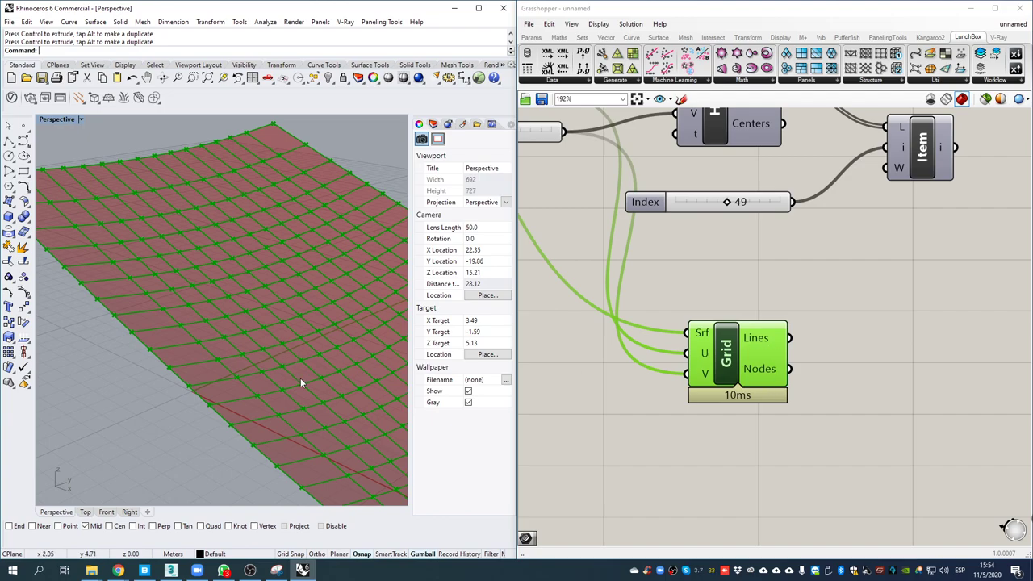
pyautogui.doubleClick(938, 386)
pyautogui.write('//')
pyautogui.press('Return')
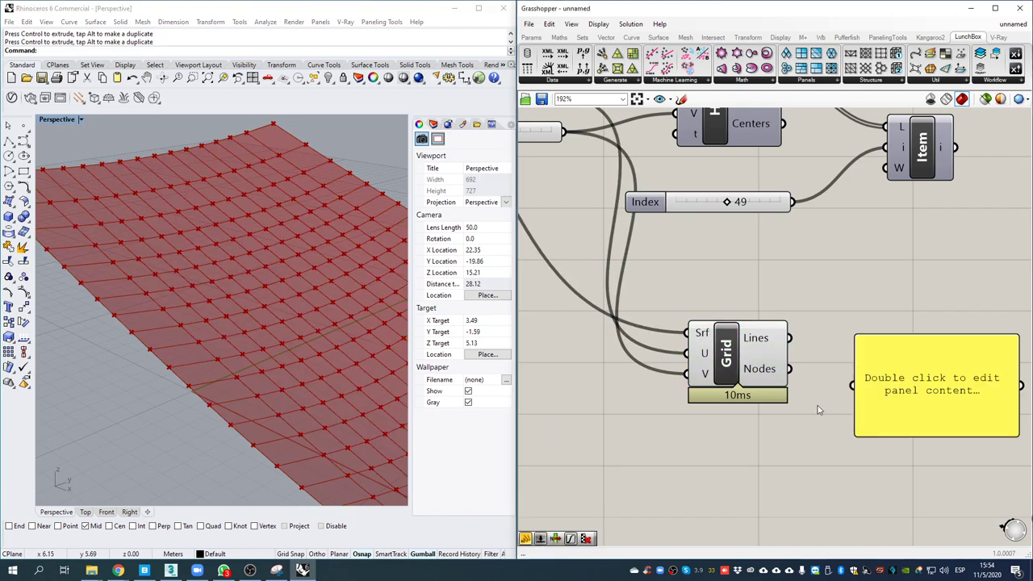
pyautogui.moveTo(789, 372); pyautogui.dragTo(854, 386)
pyautogui.moveTo(927, 423); pyautogui.dragTo(929, 530)
pyautogui.click(927, 395)
pyautogui.moveTo(999, 328); pyautogui.dragTo(972, 206)
pyautogui.moveTo(196, 320); pyautogui.dragTo(234, 319, button='right')
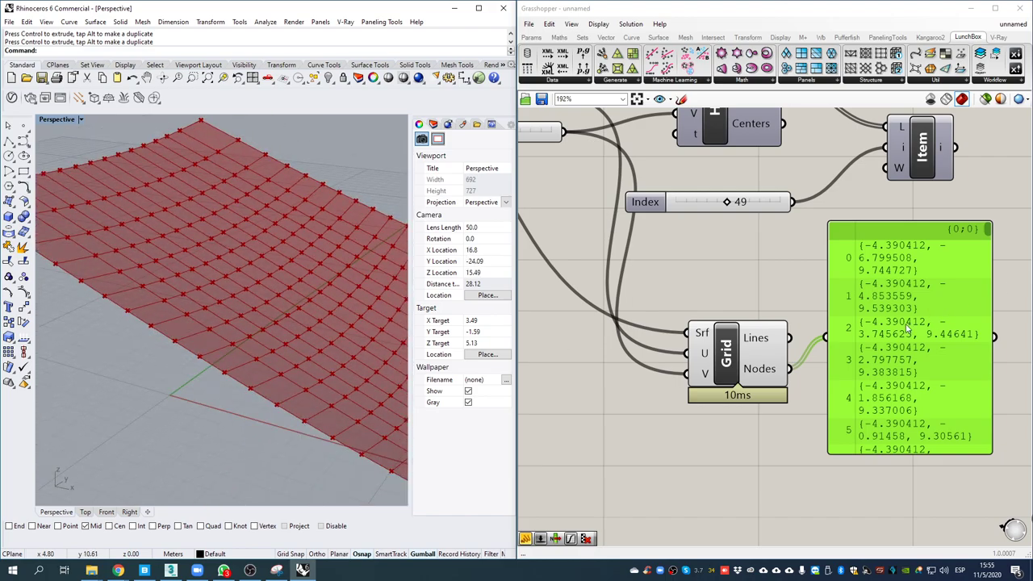
pyautogui.press('Delete')
# - Read the Grid Structure's Lines output in an enlarged temporary panel, and delete that panel
pyautogui.doubleClick(895, 308)
pyautogui.write('//')
pyautogui.press('Return')
pyautogui.moveTo(792, 338); pyautogui.dragTo(817, 319)
pyautogui.moveTo(920, 322); pyautogui.dragTo(940, 302)
pyautogui.moveTo(938, 340); pyautogui.dragTo(920, 518)
pyautogui.moveTo(995, 252); pyautogui.dragTo(995, 505)
pyautogui.press('Delete')
# - Add a Pipe component below the Grid Structure and feed the Lines output into its curve input
pyautogui.moveTo(237, 361); pyautogui.dragTo(219, 296, button='right')
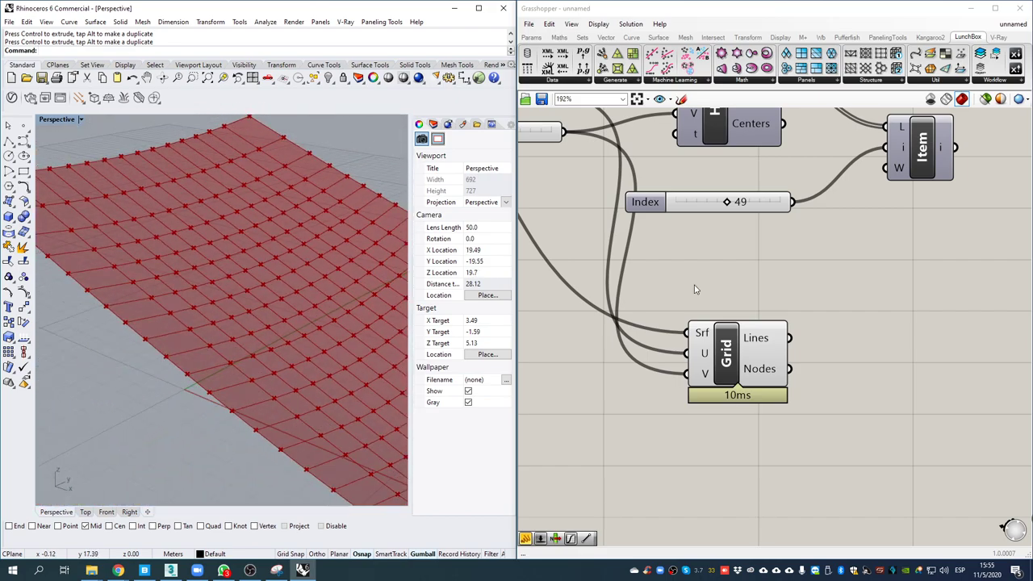
pyautogui.doubleClick(862, 317)
pyautogui.write('pipe')
pyautogui.click(824, 299)
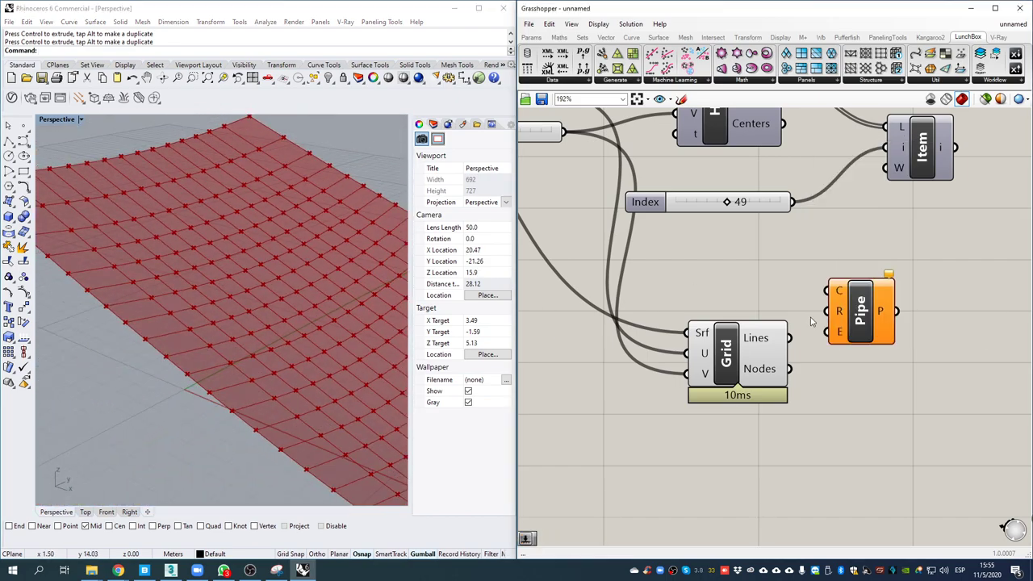
pyautogui.moveTo(795, 331); pyautogui.dragTo(903, 450)
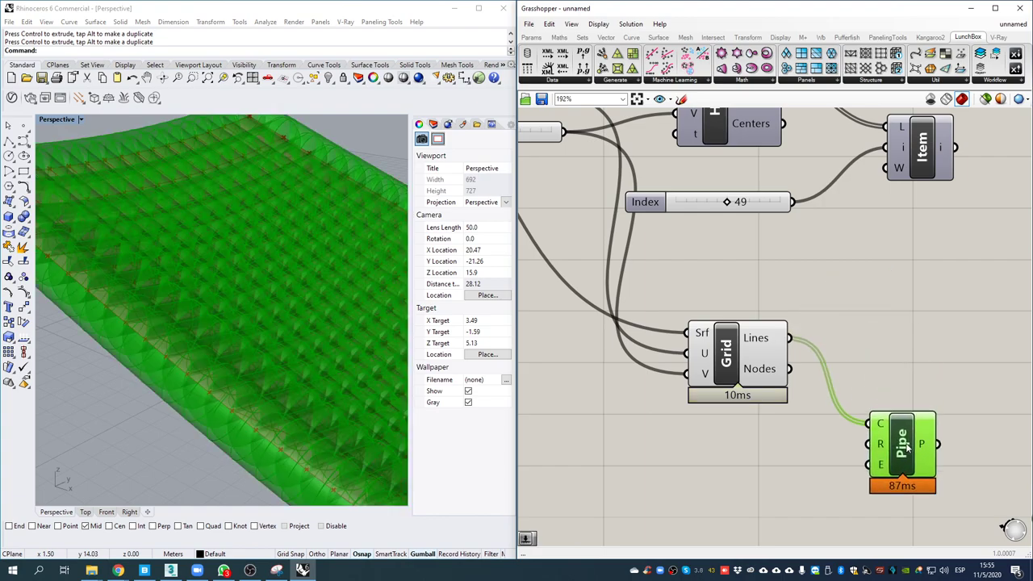
# - Add a number slider with the value 0.05 and connect it to the Pipe's radius input
pyautogui.moveTo(855, 462); pyautogui.dragTo(864, 373, button='right')
pyautogui.doubleClick(750, 377)
pyautogui.write('0.05')
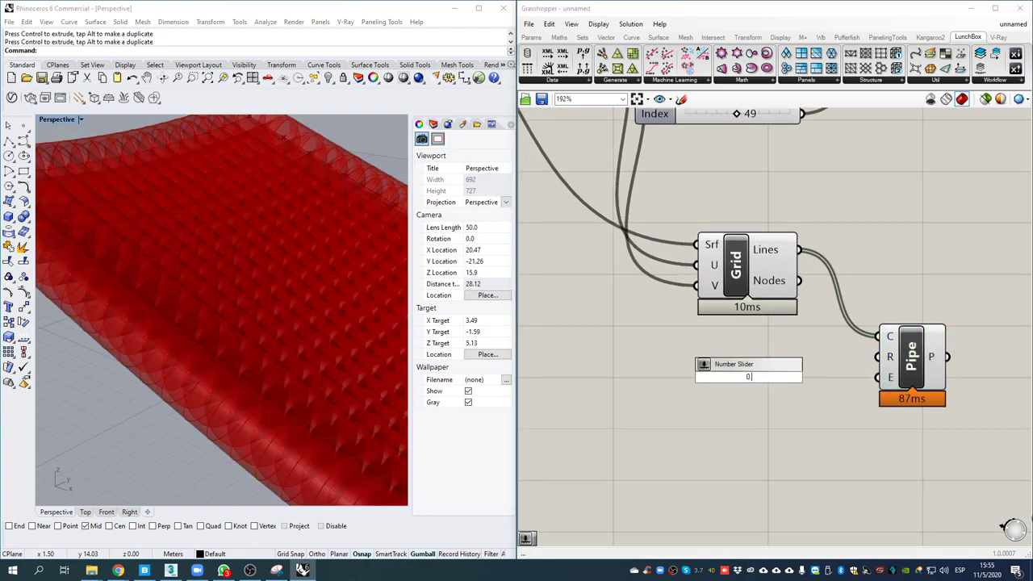
pyautogui.press('Return')
pyautogui.moveTo(835, 376); pyautogui.dragTo(878, 356)
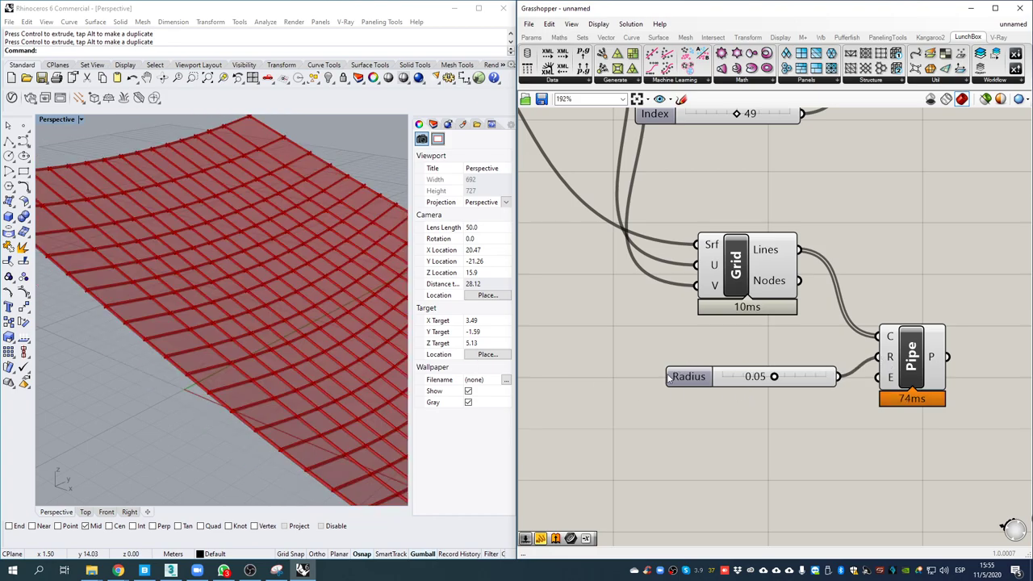
# - Increase the Pipe's radius slider to 0.06 and check the piped grid over the whole surface
pyautogui.scroll(5, 224, 328)
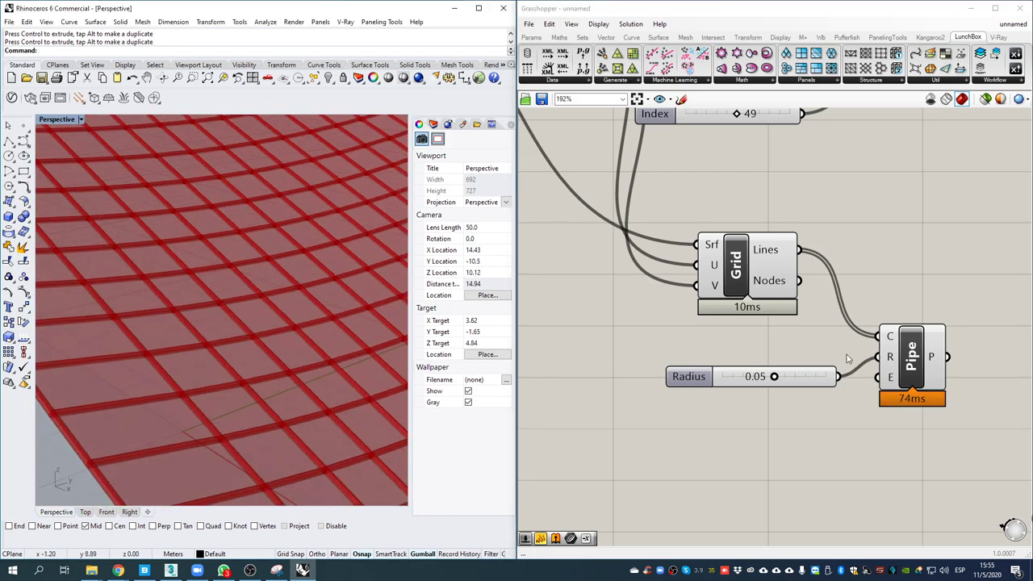
pyautogui.moveTo(776, 377); pyautogui.dragTo(787, 396)
pyautogui.scroll(-16, 307, 329)
pyautogui.moveTo(315, 286); pyautogui.dragTo(400, 247, button='right')
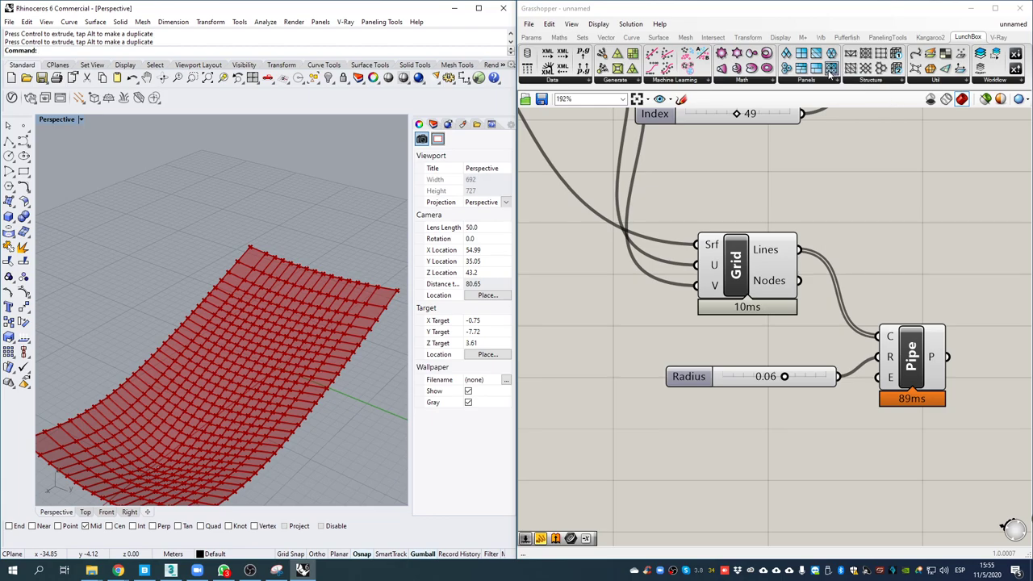
pyautogui.moveTo(245, 454); pyautogui.dragTo(236, 372, button='right')
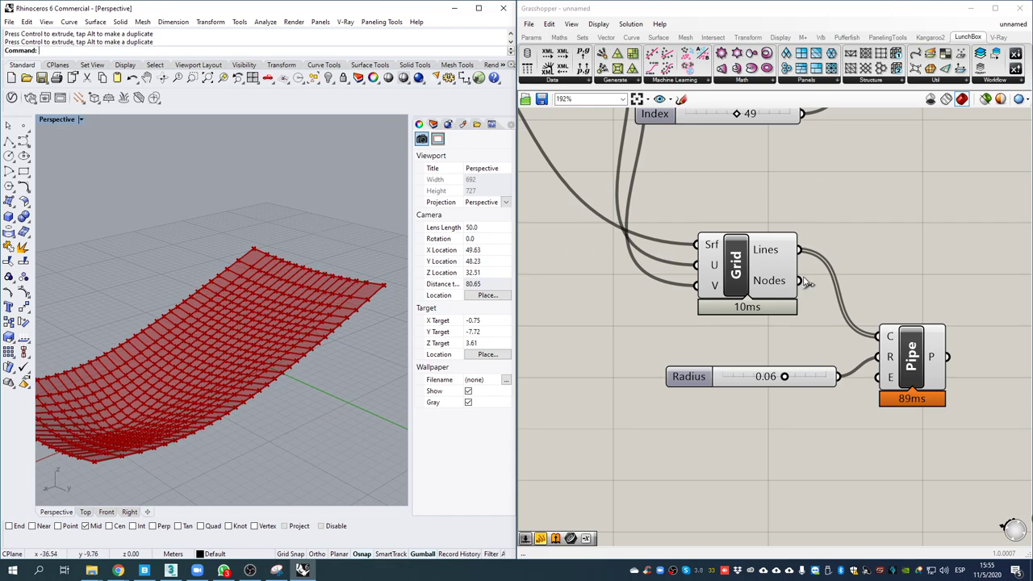
pyautogui.scroll(-5, 724, 187)
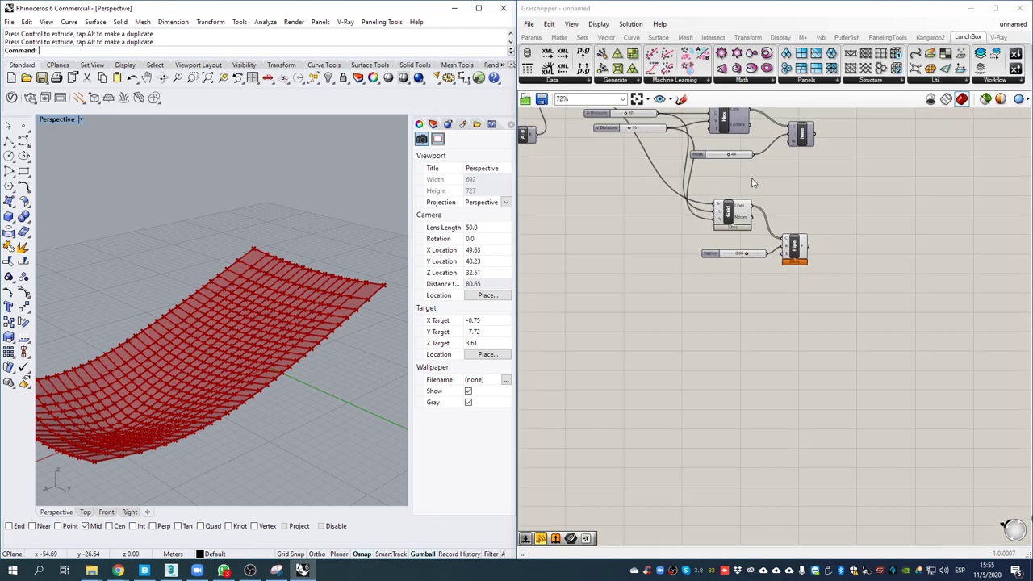
pyautogui.moveTo(787, 377); pyautogui.dragTo(801, 384)
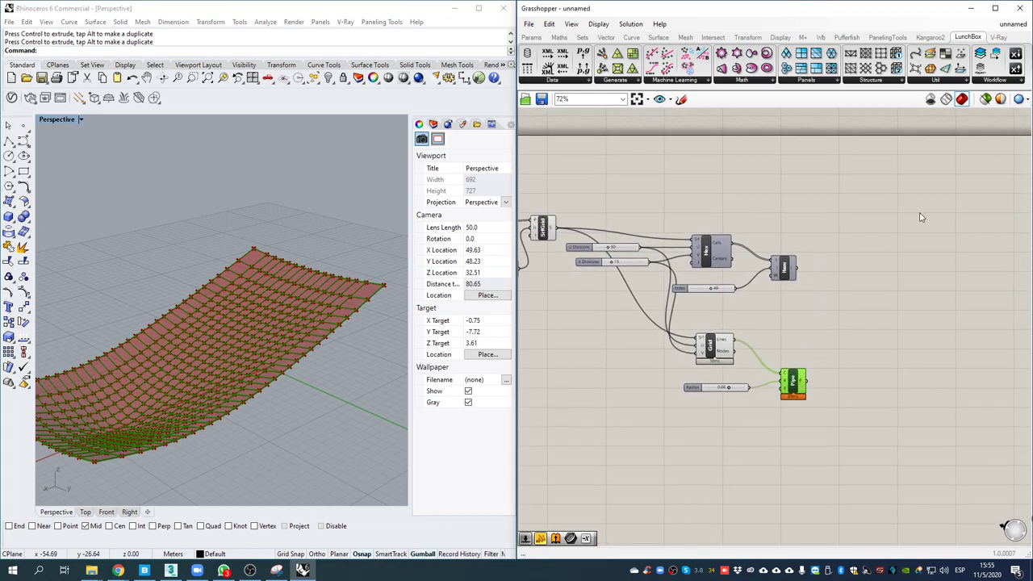
# - Show the PanelingTools component set in Grasshopper and compare it with LunchBox's components
pyautogui.click(895, 37)
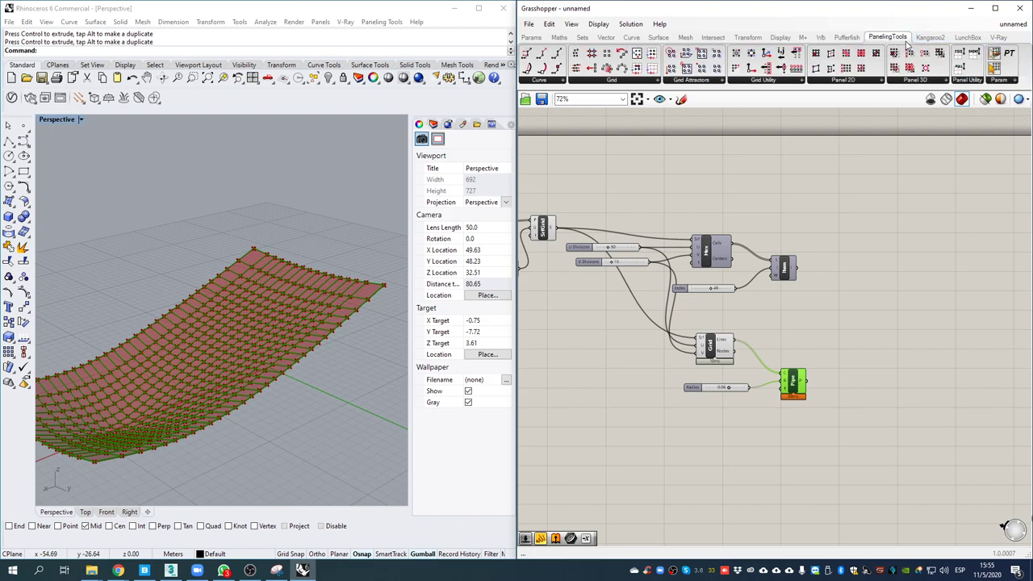
pyautogui.moveTo(154, 325); pyautogui.dragTo(255, 331, button='right')
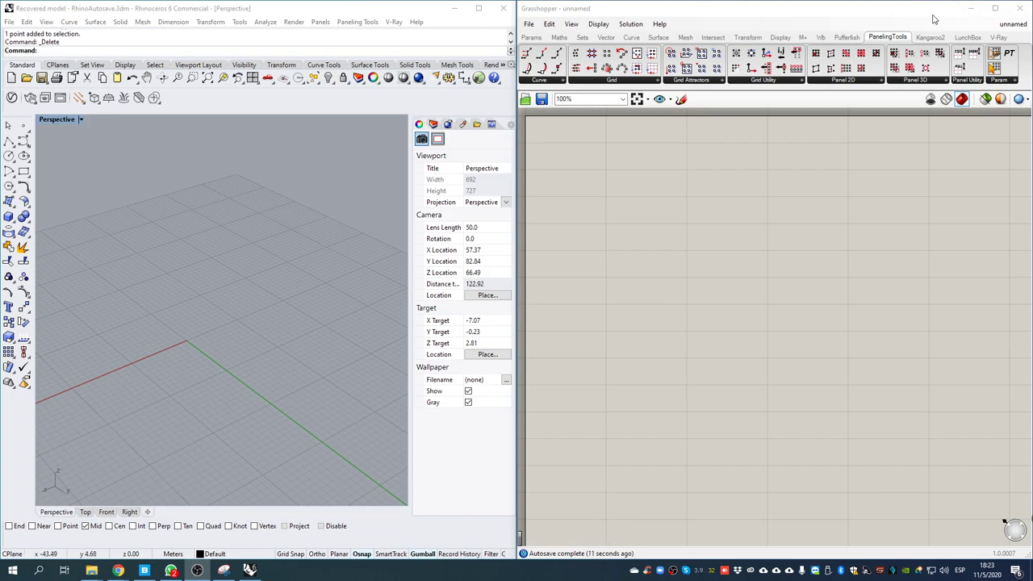
pyautogui.click(974, 37)
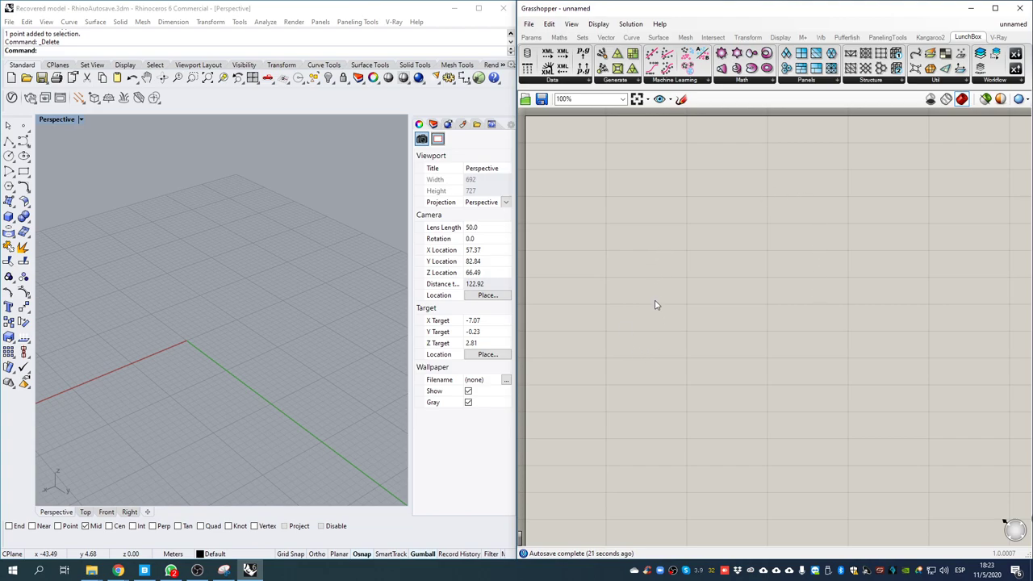
pyautogui.click(892, 38)
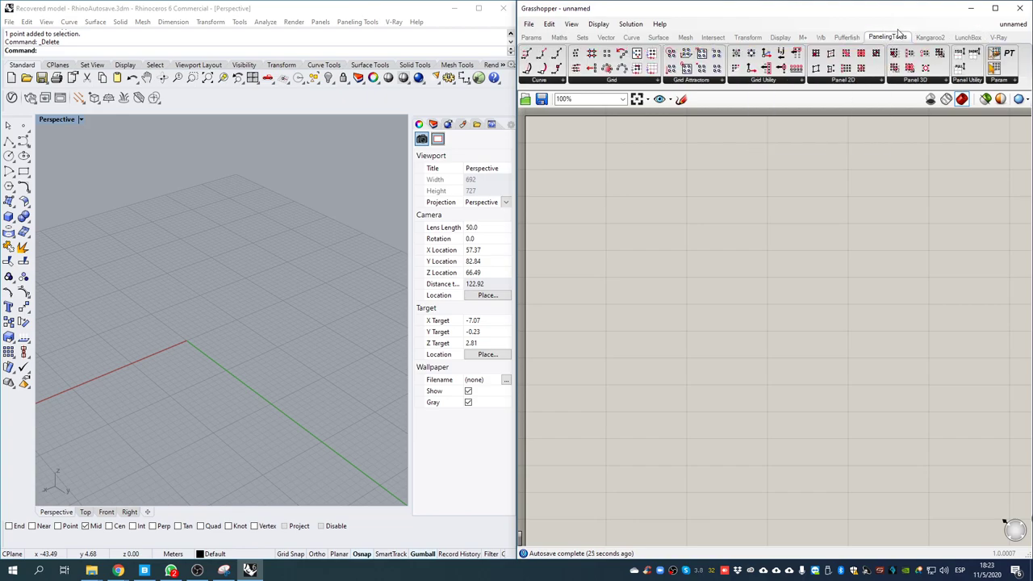
# - Switch to Chrome, look up PanelingTools for Rhino and Grasshopper in food4Rhino's plug-in list, and return to Rhino
pyautogui.moveTo(119, 572)
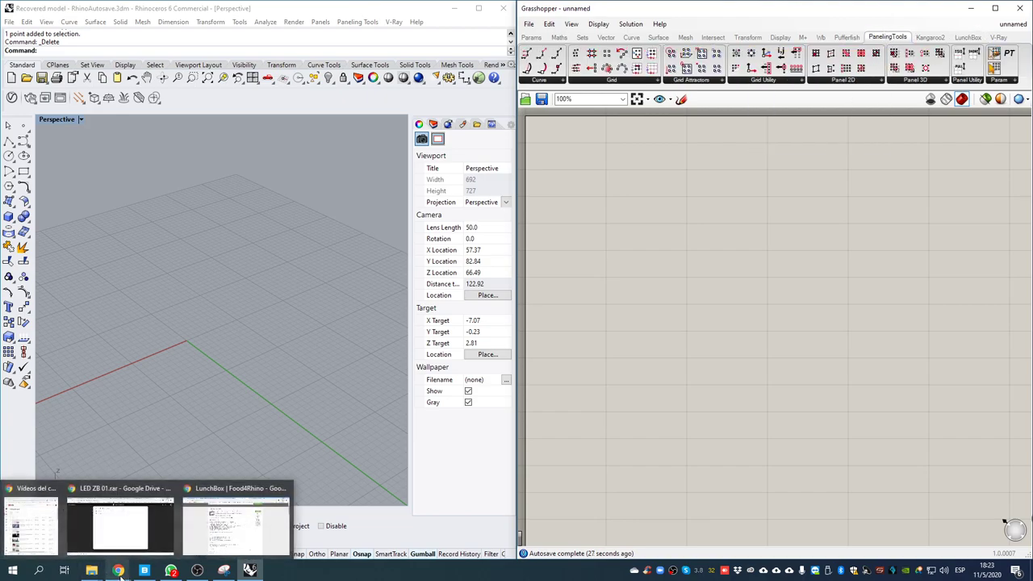
pyautogui.click(236, 521)
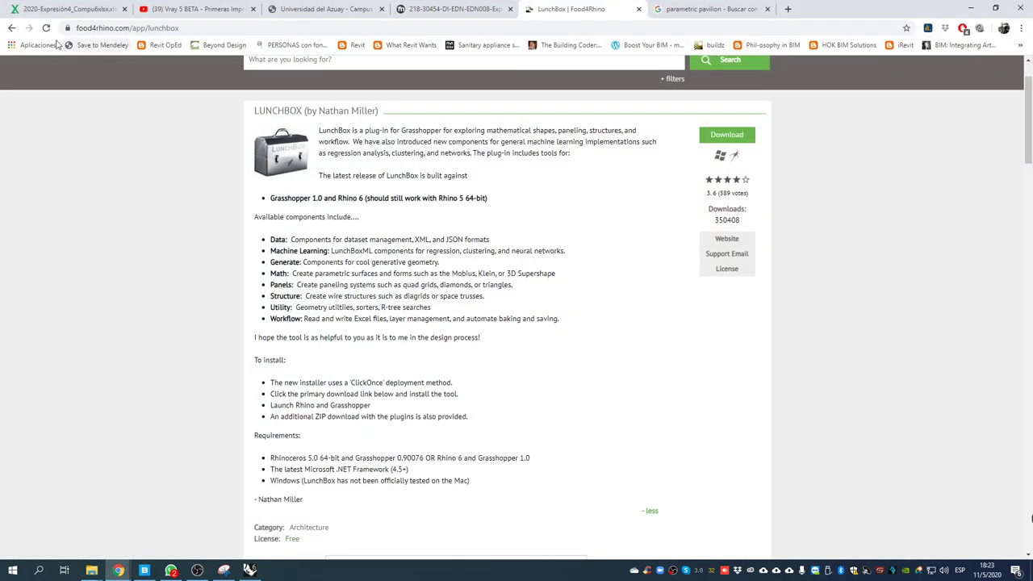
pyautogui.click(12, 28)
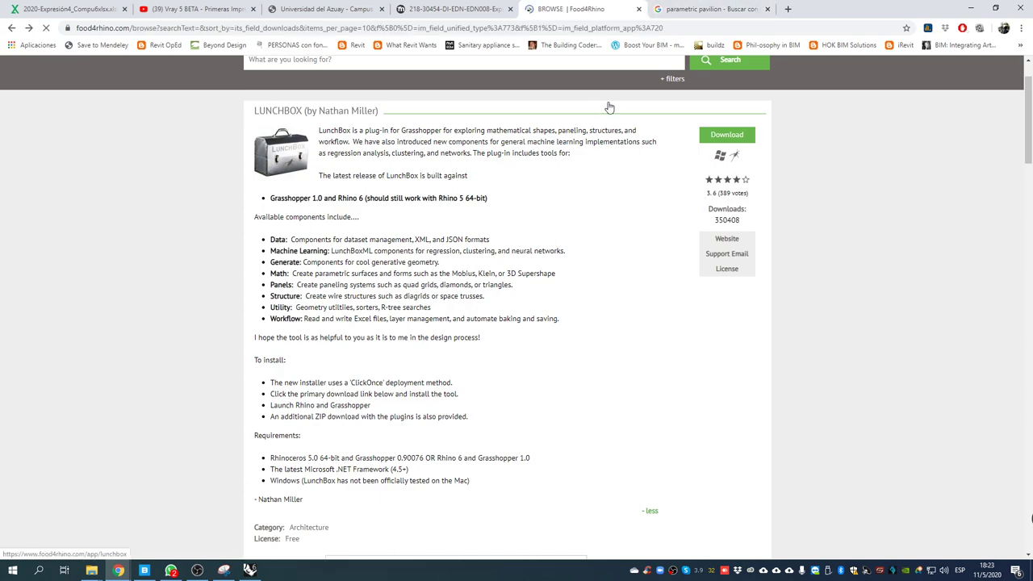
pyautogui.scroll(-3, 525, 404)
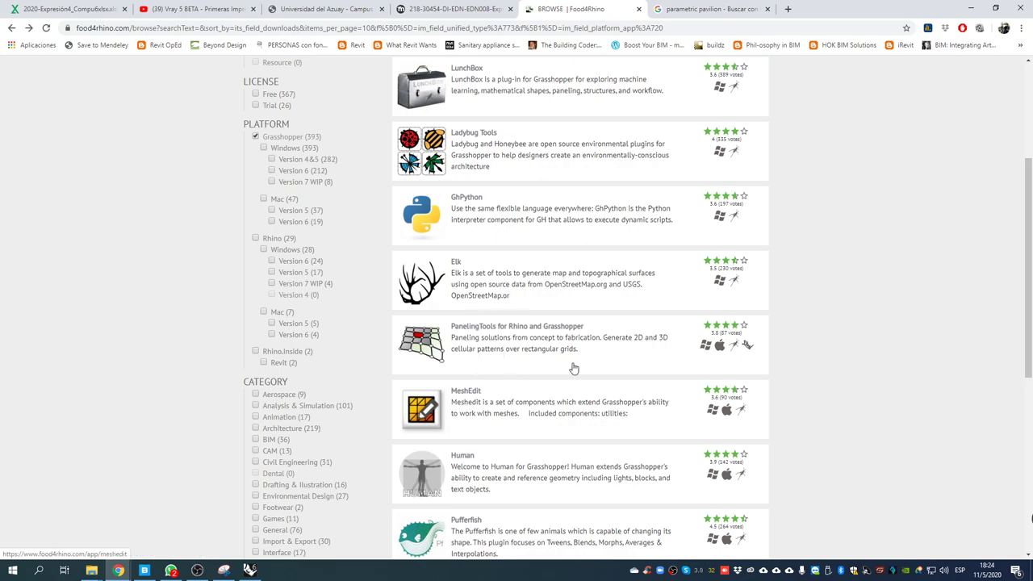
pyautogui.click(974, 8)
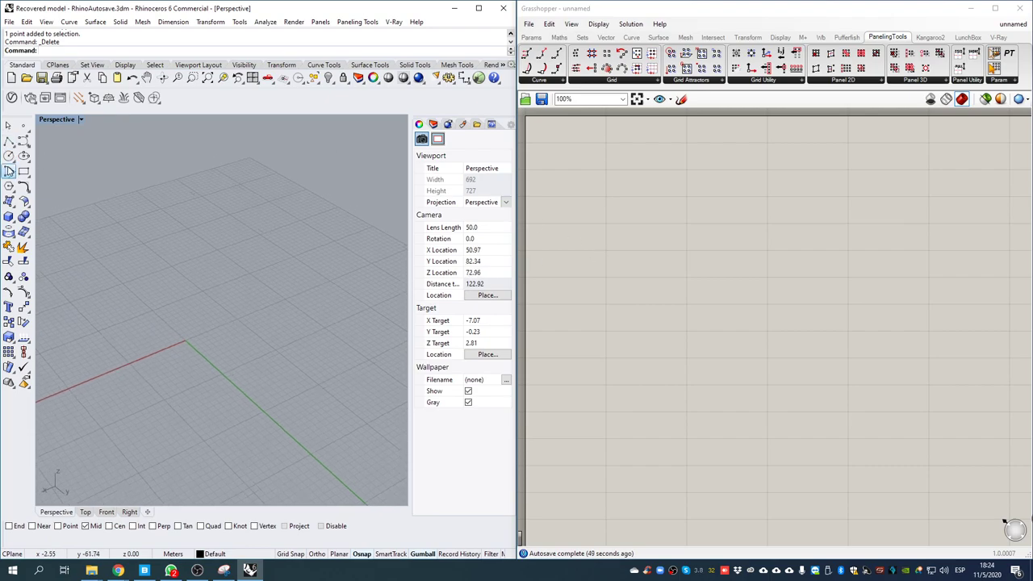
pyautogui.moveTo(149, 263); pyautogui.dragTo(143, 266, button='right')
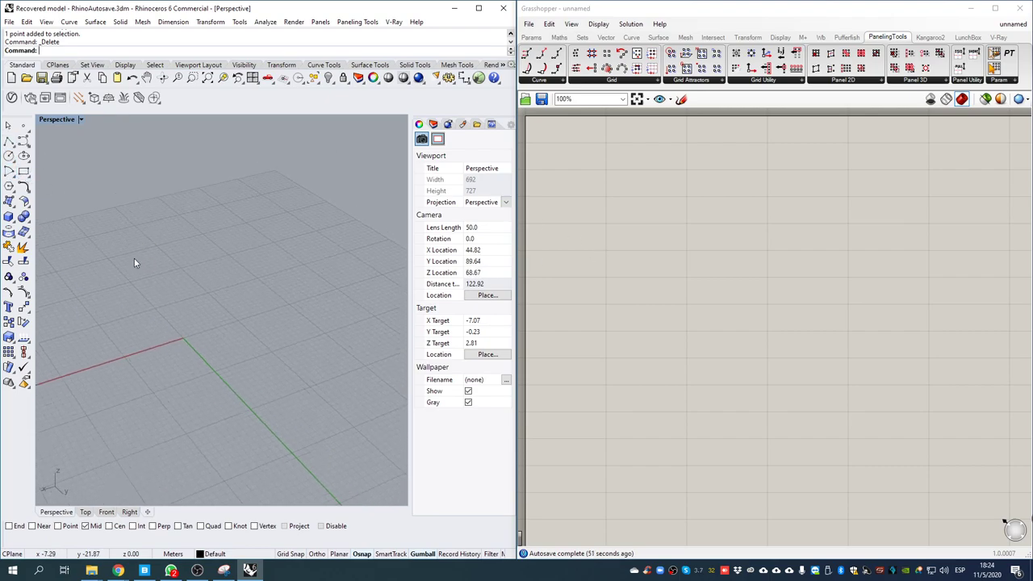
# - Draw a four-corner surface spanning both sides of the green axis on the ground plane
pyautogui.click(8, 201)
pyautogui.click(187, 413)
pyautogui.click(130, 294)
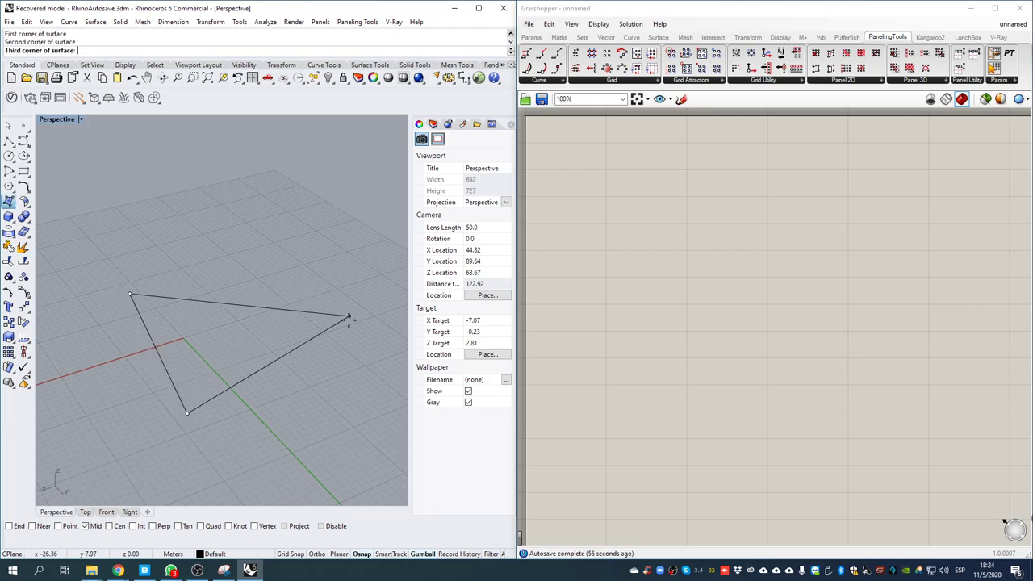
pyautogui.click(352, 255)
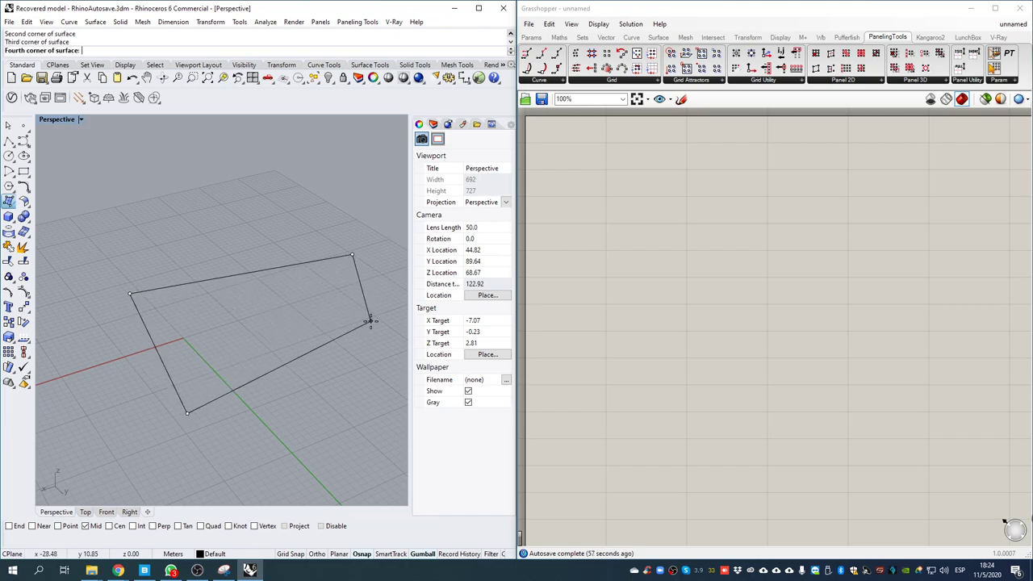
pyautogui.click(369, 322)
pyautogui.moveTo(293, 318); pyautogui.dragTo(314, 298, button='right')
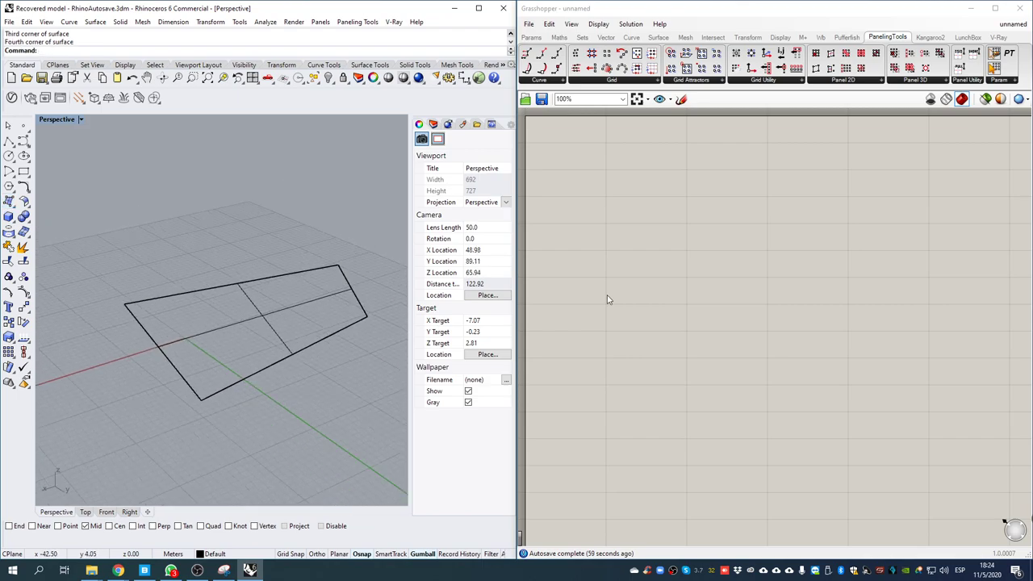
# - Add a Surface parameter in Grasshopper and reference the new four-corner surface in it
pyautogui.doubleClick(693, 288)
pyautogui.write('suy')
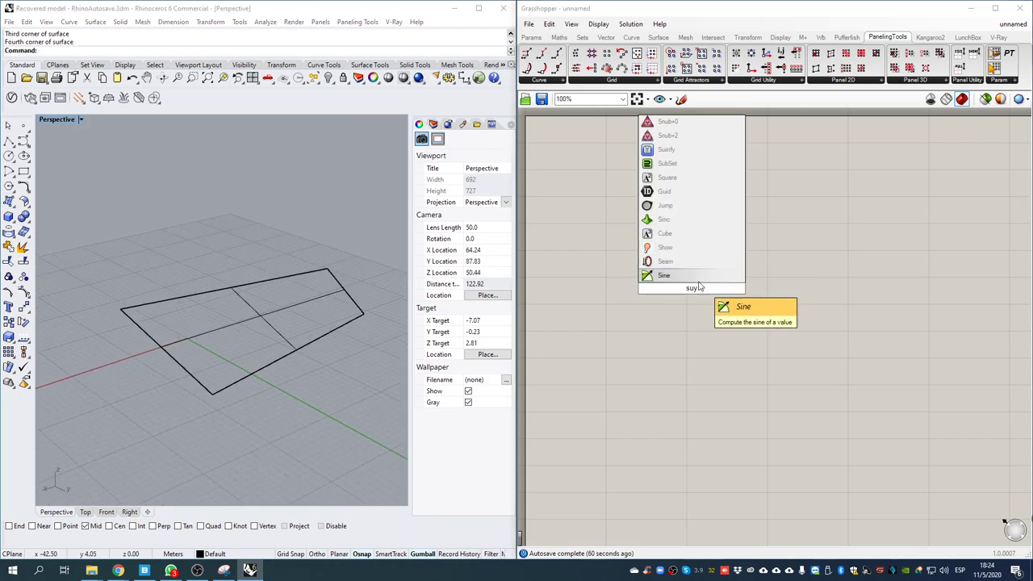
pyautogui.write('urface')
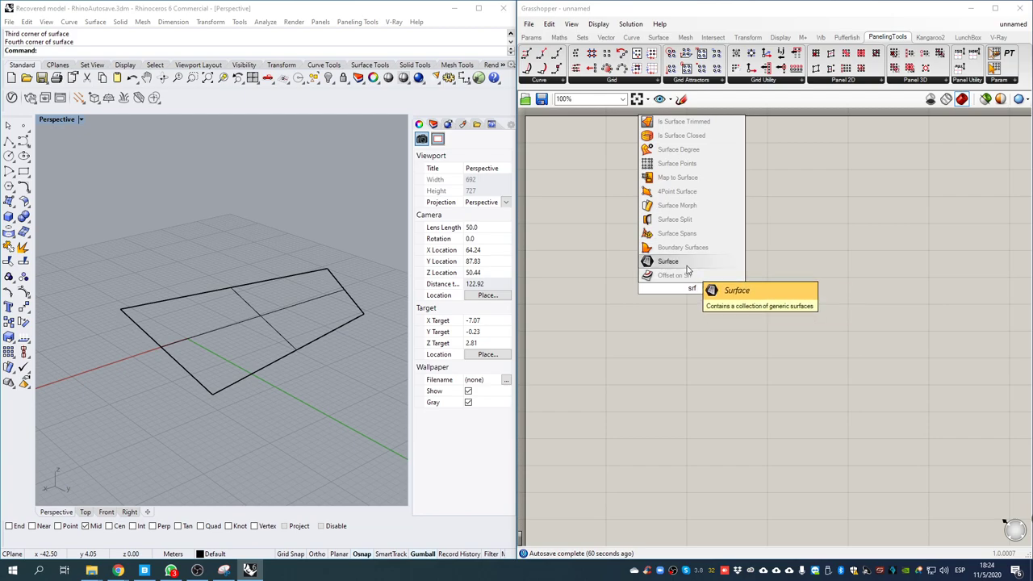
pyautogui.press('Return')
pyautogui.rightClick(696, 291)
pyautogui.click(735, 438)
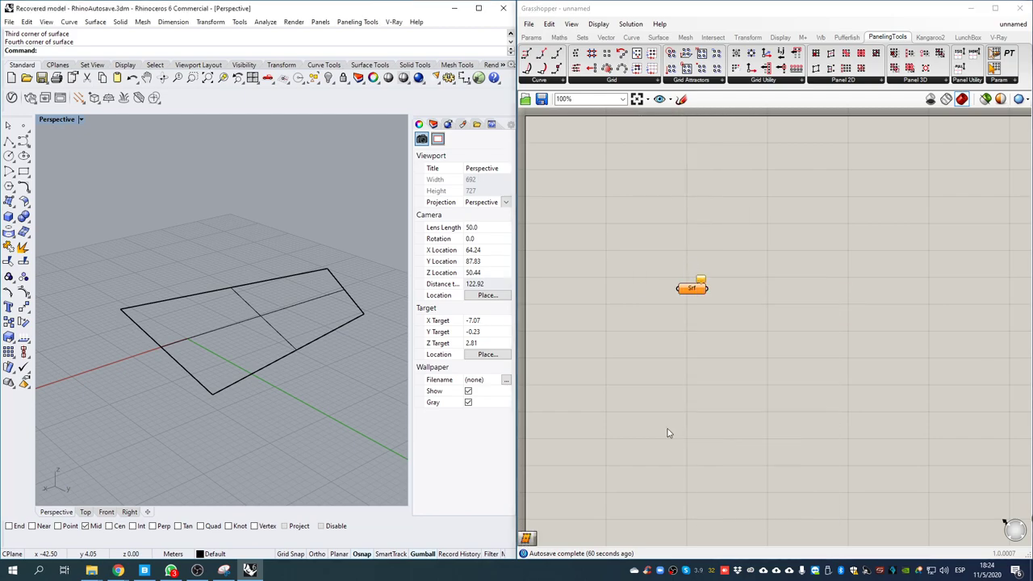
pyautogui.click(342, 326)
pyautogui.click(230, 257)
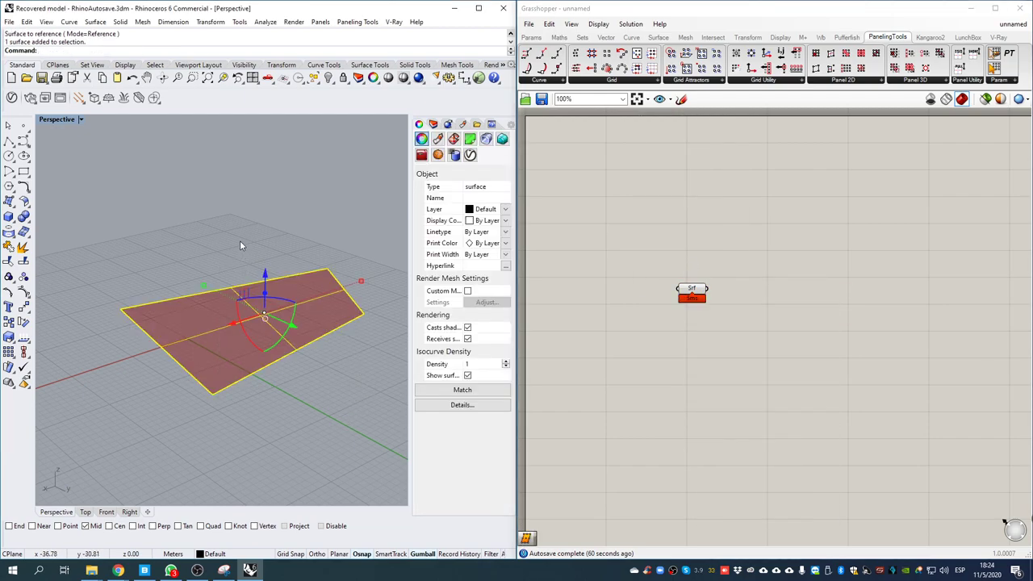
# - Hide the original Rhino surface and check the Grasshopper preview of the Surface parameter
pyautogui.hotkey('ctrl', 'h')
pyautogui.click(686, 288)
pyautogui.click(696, 275)
pyautogui.moveTo(779, 290); pyautogui.dragTo(751, 292, button='right')
pyautogui.scroll(5, 751, 295)
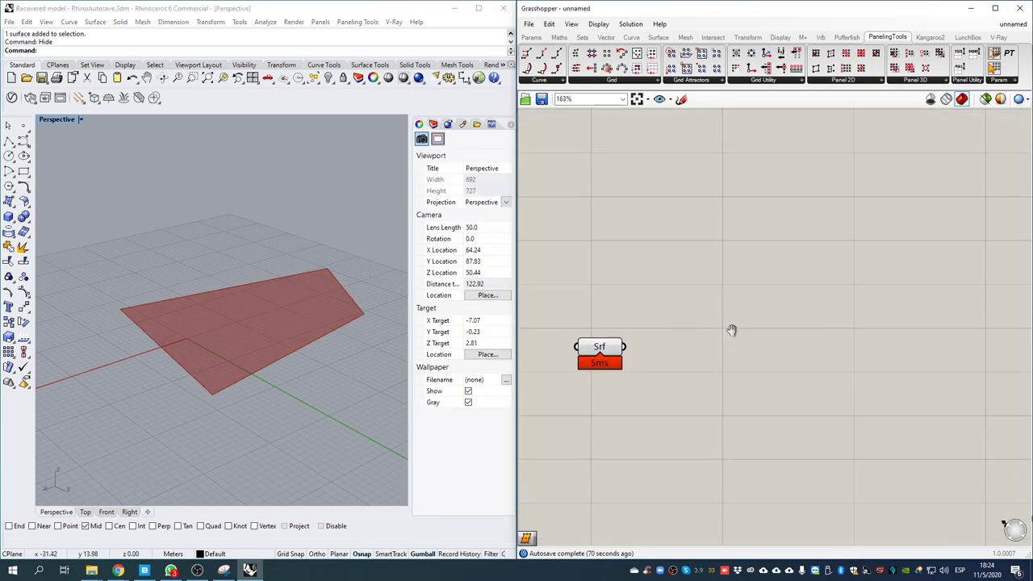
pyautogui.click(598, 346)
pyautogui.click(231, 342)
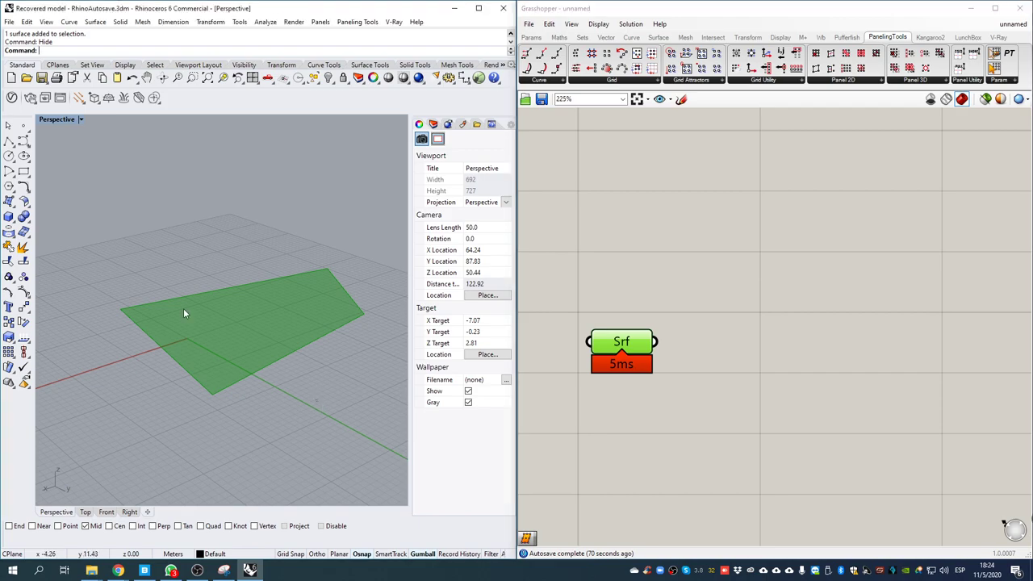
# - Place a point on the surface in Rhino and reference it in a new Grasshopper Point parameter
pyautogui.click(24, 127)
pyautogui.click(279, 337)
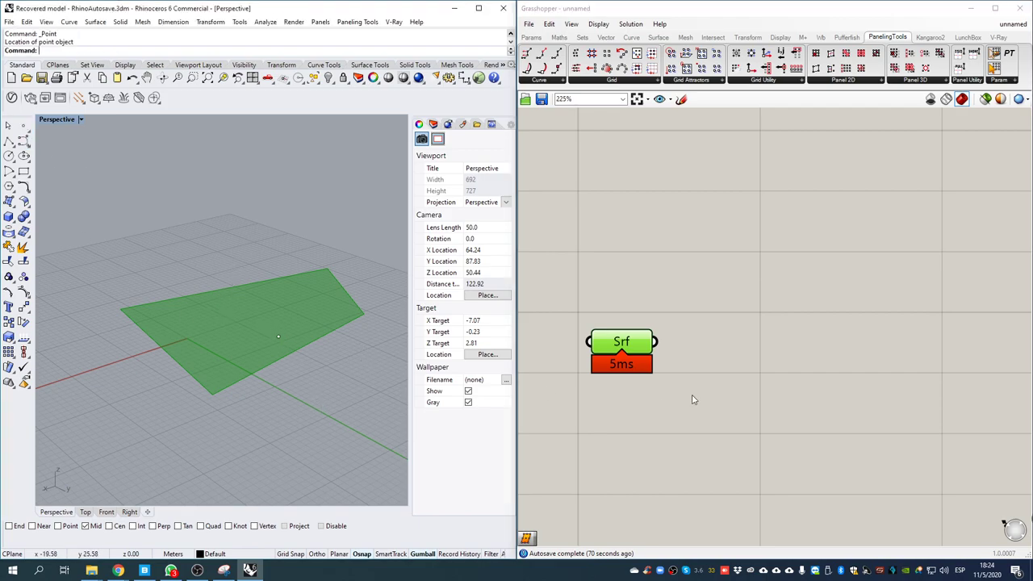
pyautogui.doubleClick(821, 263)
pyautogui.write('poi')
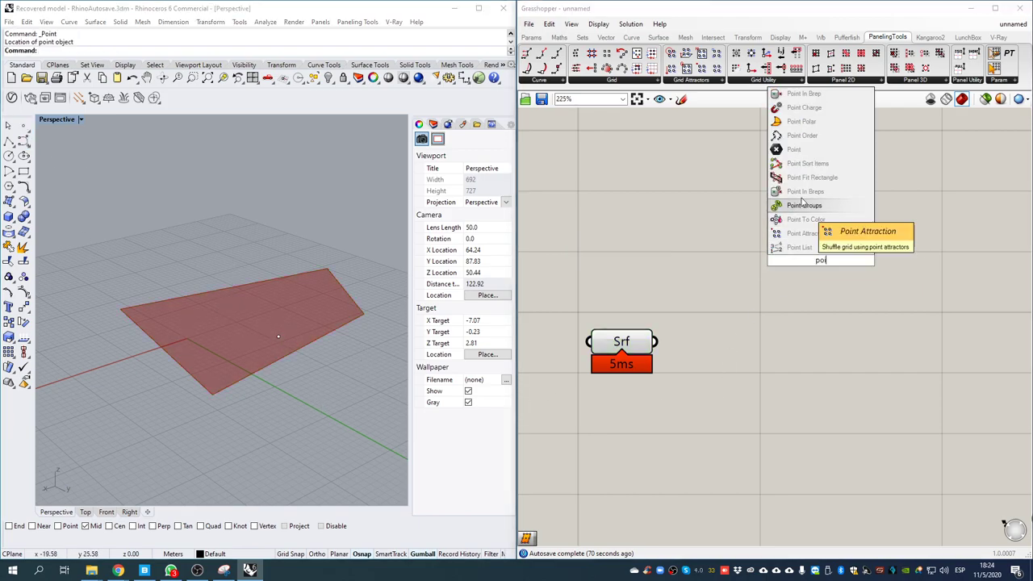
pyautogui.click(798, 153)
pyautogui.moveTo(823, 261); pyautogui.dragTo(827, 261, button='right')
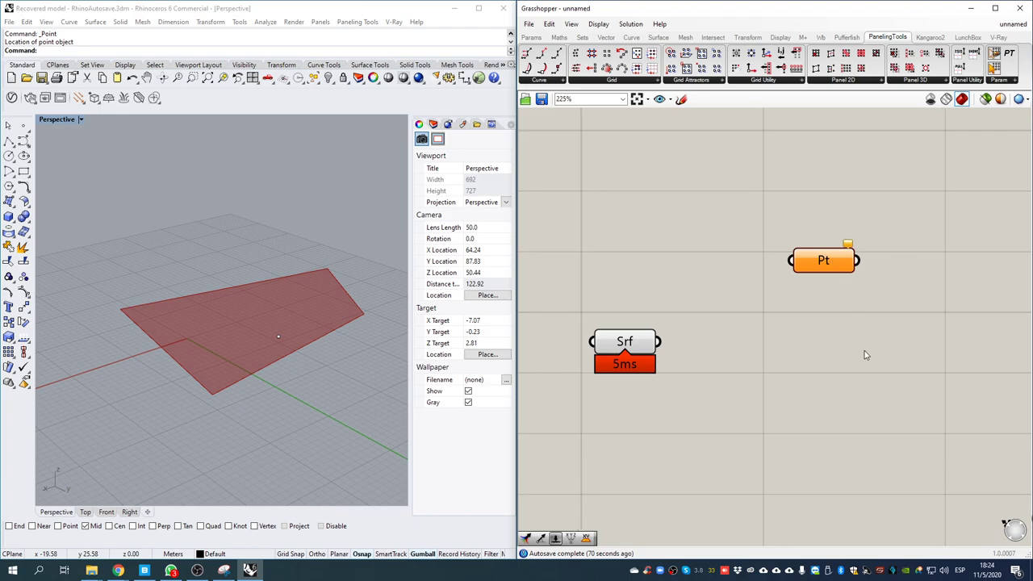
pyautogui.rightClick(842, 263)
pyautogui.click(896, 409)
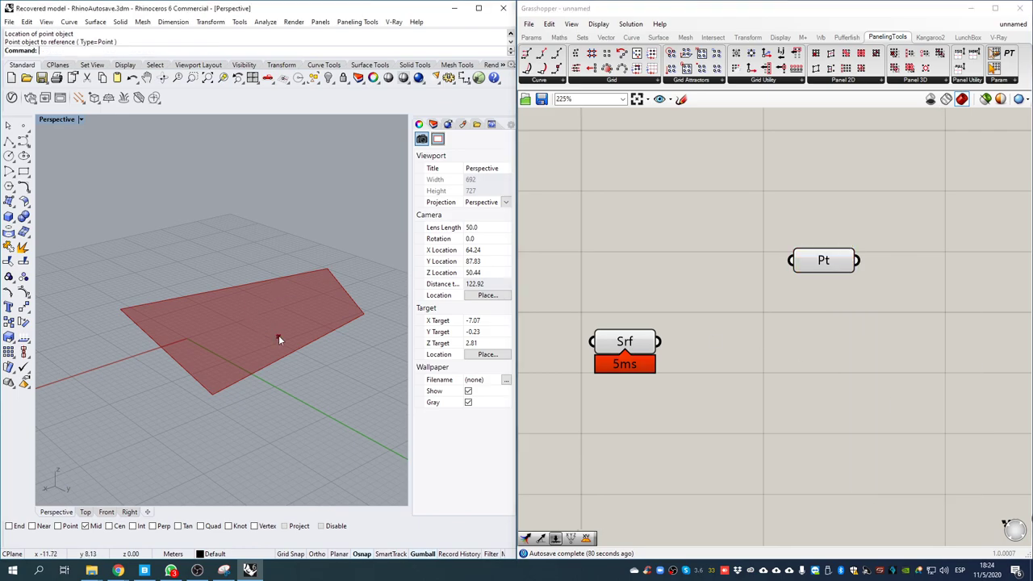
pyautogui.moveTo(835, 269); pyautogui.dragTo(785, 214)
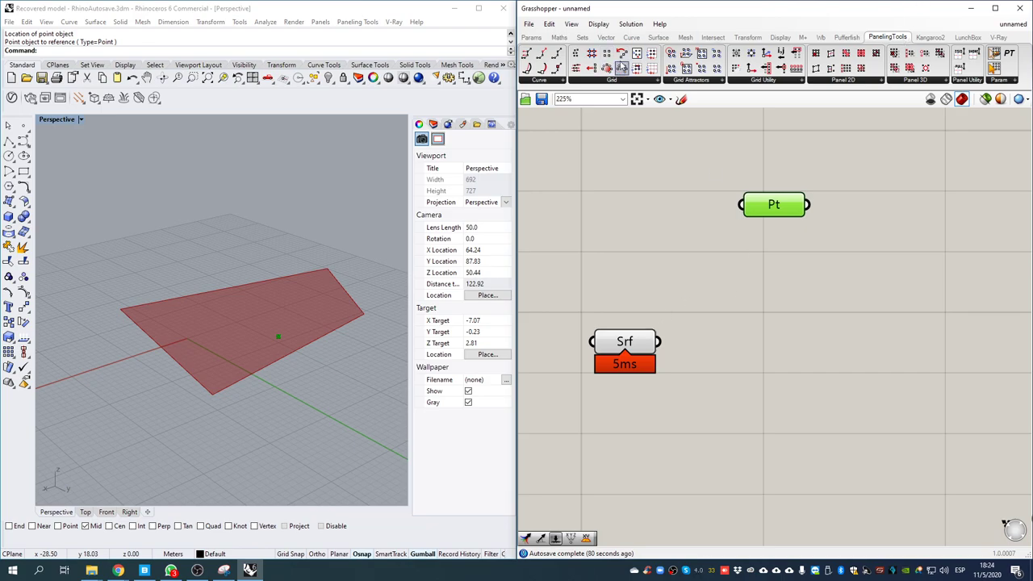
# - Add PanelingTools' Surface Domain Number component and connect the Surface parameter to its S input
pyautogui.click(614, 80)
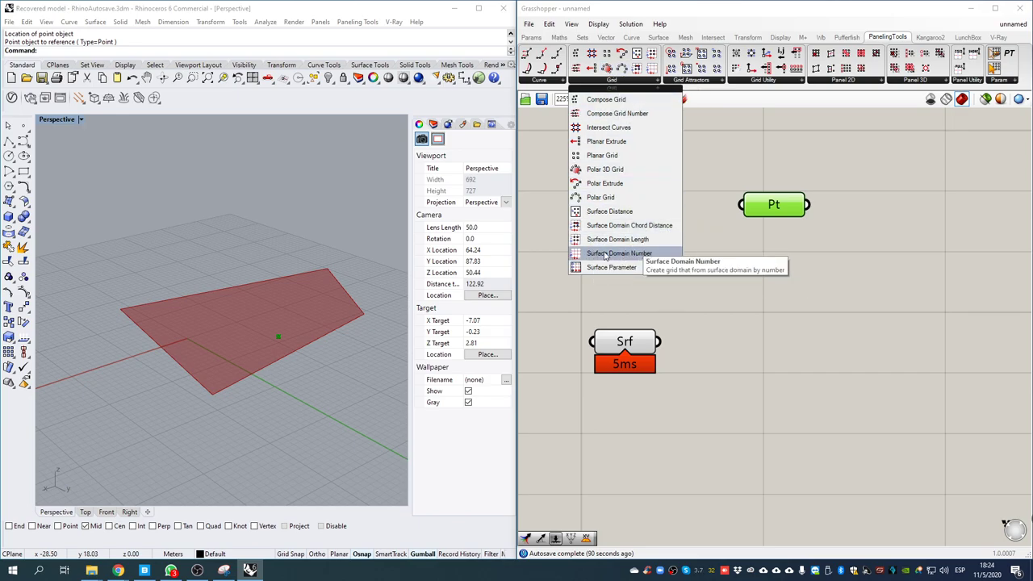
pyautogui.click(639, 256)
pyautogui.click(815, 339)
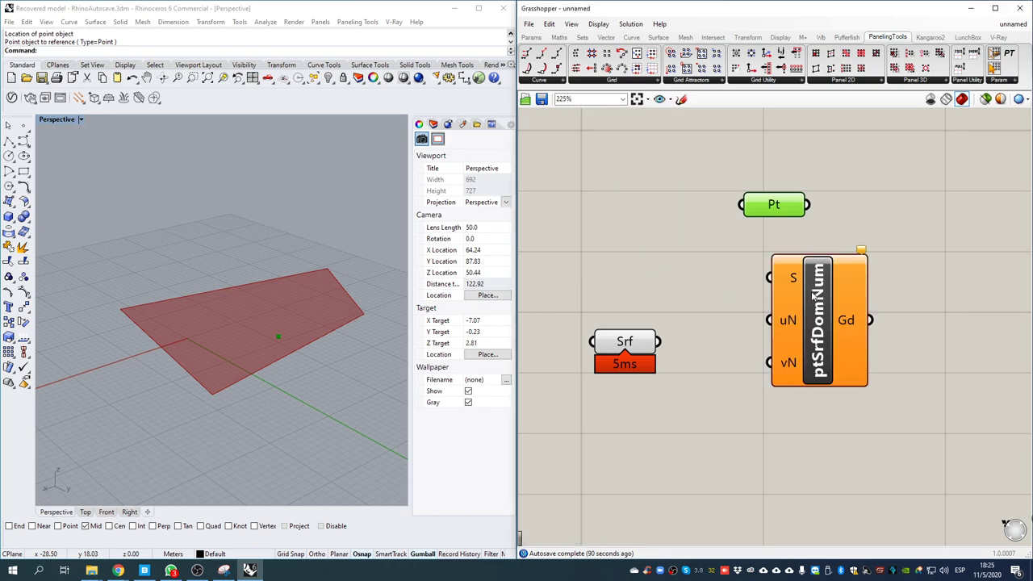
pyautogui.moveTo(781, 322); pyautogui.dragTo(661, 342)
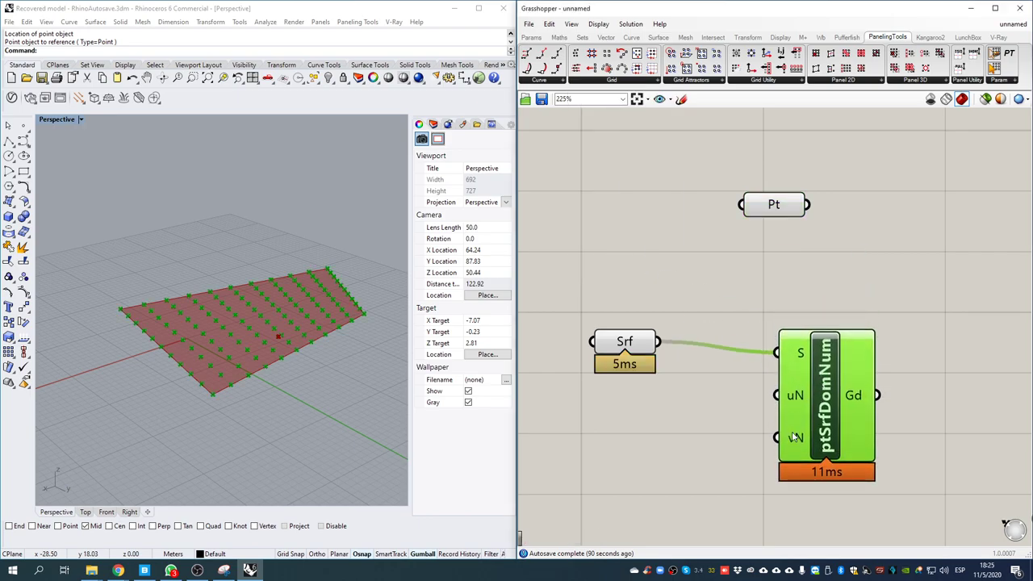
# - Create two number sliders with the value 11 and connect them to the grid component's uN and vN inputs
pyautogui.moveTo(808, 416); pyautogui.dragTo(795, 337, button='right')
pyautogui.doubleClick(641, 337)
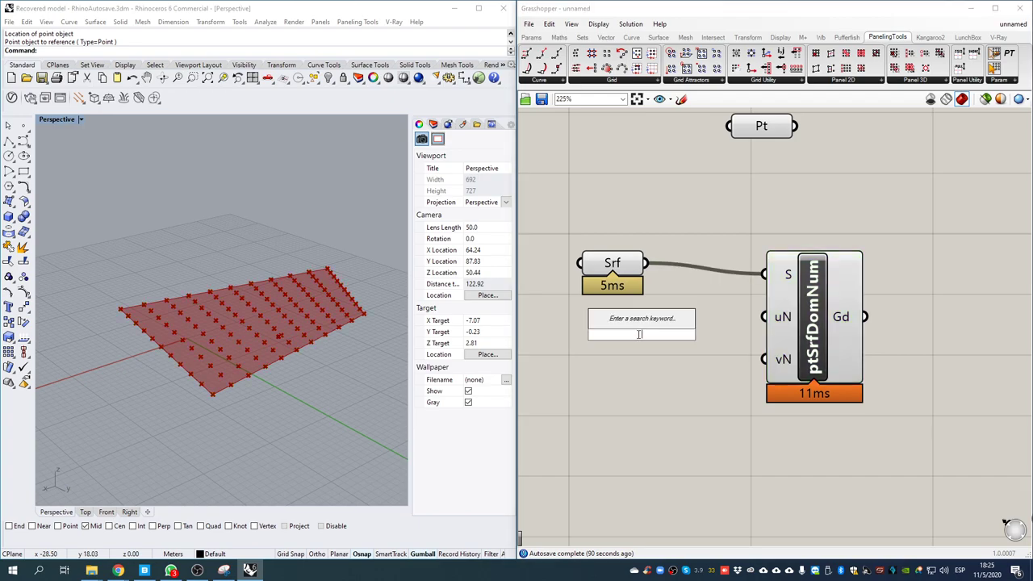
pyautogui.write('11')
pyautogui.press('Return')
pyautogui.moveTo(654, 349); pyautogui.dragTo(671, 383)
pyautogui.moveTo(710, 340); pyautogui.dragTo(760, 326)
pyautogui.moveTo(718, 379); pyautogui.dragTo(763, 360)
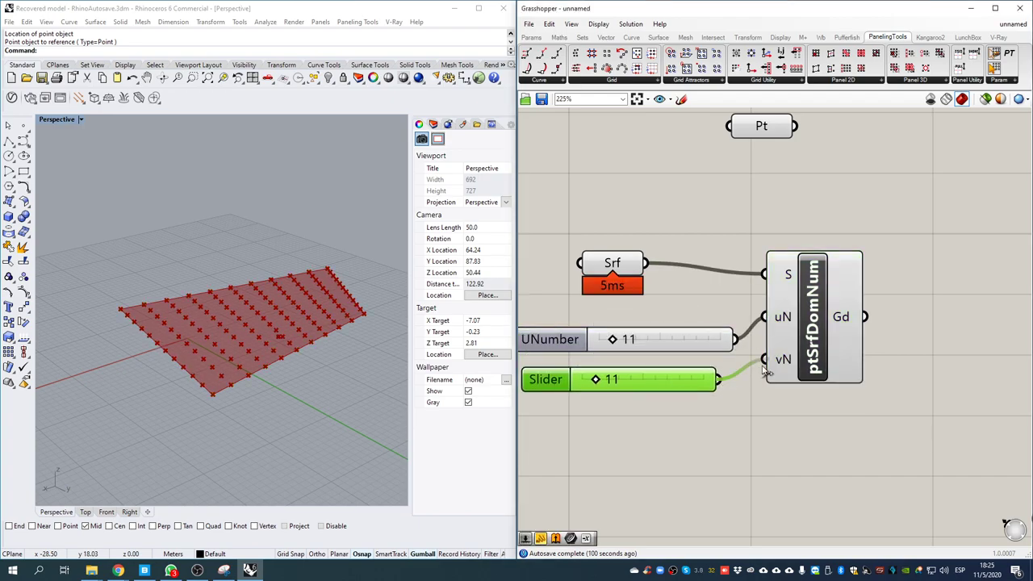
# - Set the grid's U number slider to 15 and its V number slider to 12
pyautogui.click(813, 343)
pyautogui.moveTo(627, 341); pyautogui.dragTo(631, 342)
pyautogui.moveTo(625, 381); pyautogui.dragTo(628, 381)
# - Add a Point Attraction component, connecting the Point parameter to A and the surface grid to its Gd input
pyautogui.moveTo(770, 258); pyautogui.dragTo(720, 300, button='right')
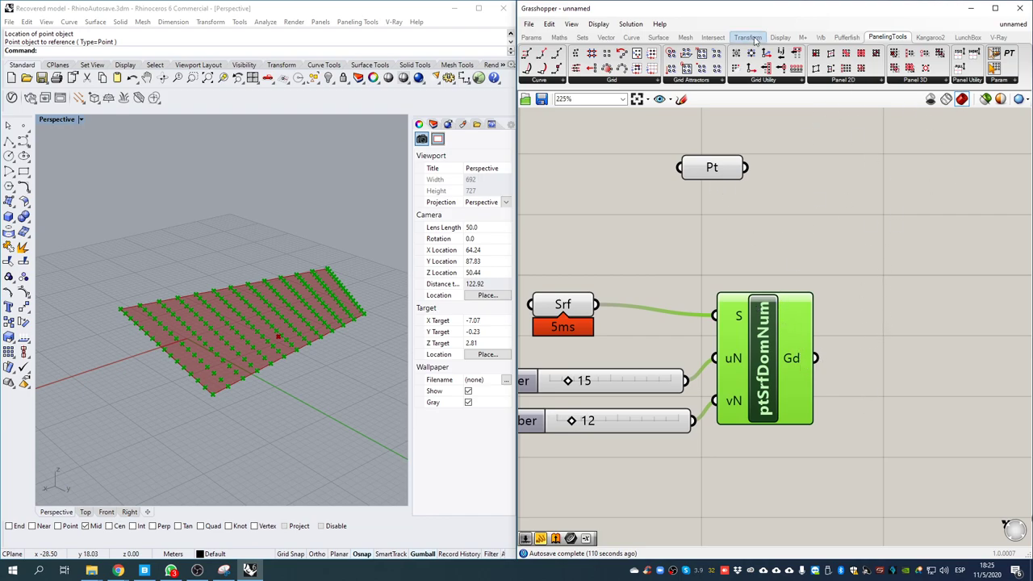
pyautogui.click(681, 83)
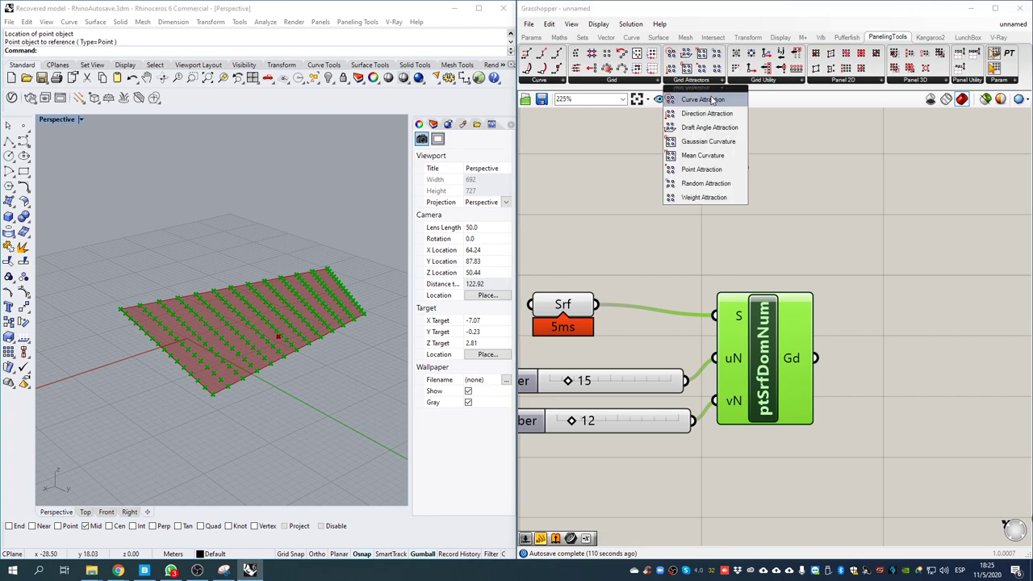
pyautogui.click(708, 170)
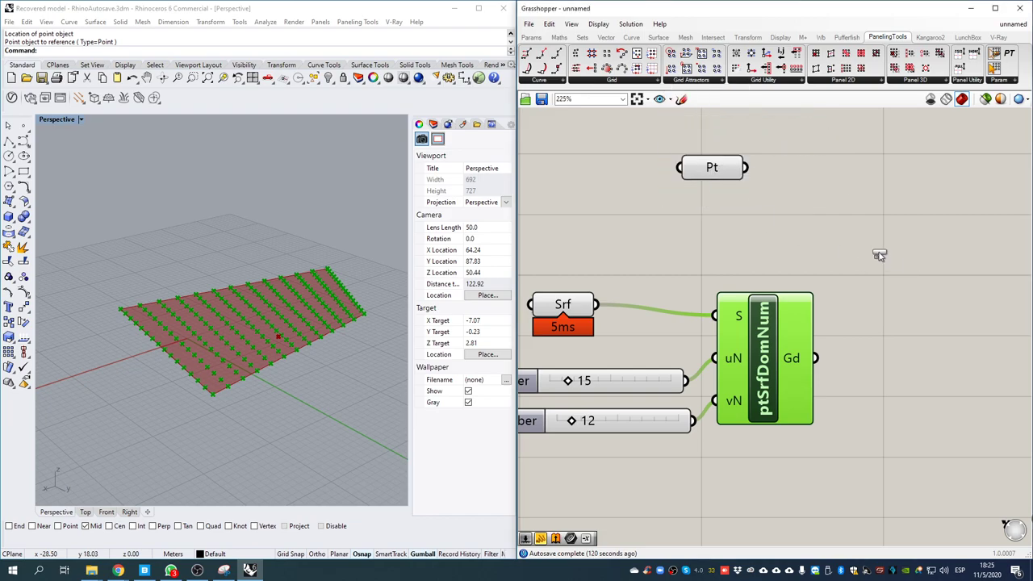
pyautogui.click(879, 255)
pyautogui.moveTo(899, 242); pyautogui.dragTo(878, 218, button='right')
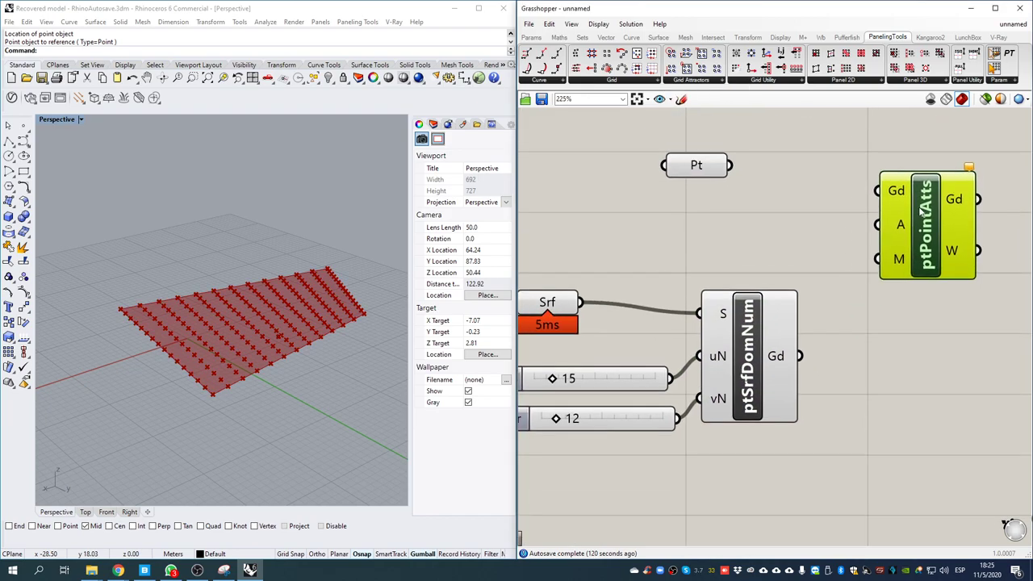
pyautogui.moveTo(878, 220); pyautogui.dragTo(731, 166)
pyautogui.moveTo(878, 188); pyautogui.dragTo(801, 354)
pyautogui.moveTo(184, 274); pyautogui.dragTo(309, 333, button='right')
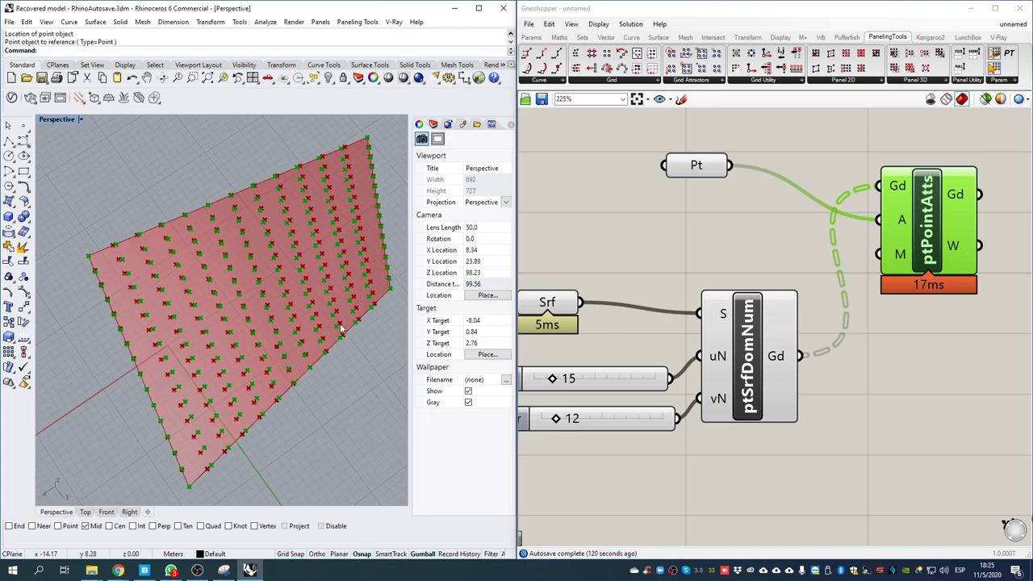
# - Rearrange the Point Attraction component below the grid and connect a 1.5 number slider to its M input
pyautogui.moveTo(881, 261); pyautogui.dragTo(859, 285, button='right')
pyautogui.moveTo(860, 225); pyautogui.dragTo(903, 410)
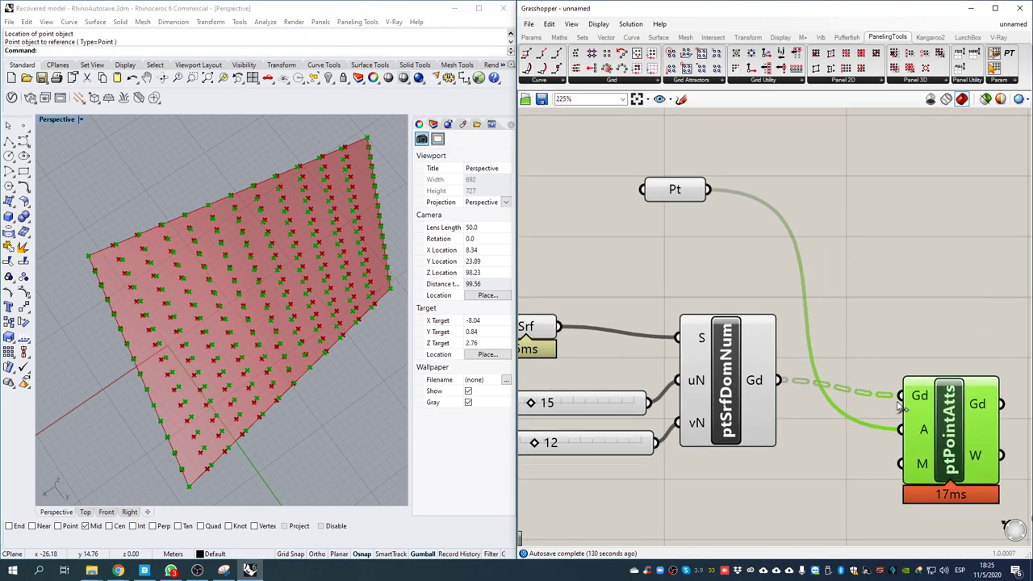
pyautogui.moveTo(904, 414); pyautogui.dragTo(866, 252, button='right')
pyautogui.moveTo(889, 321); pyautogui.dragTo(889, 388)
pyautogui.doubleClick(736, 419)
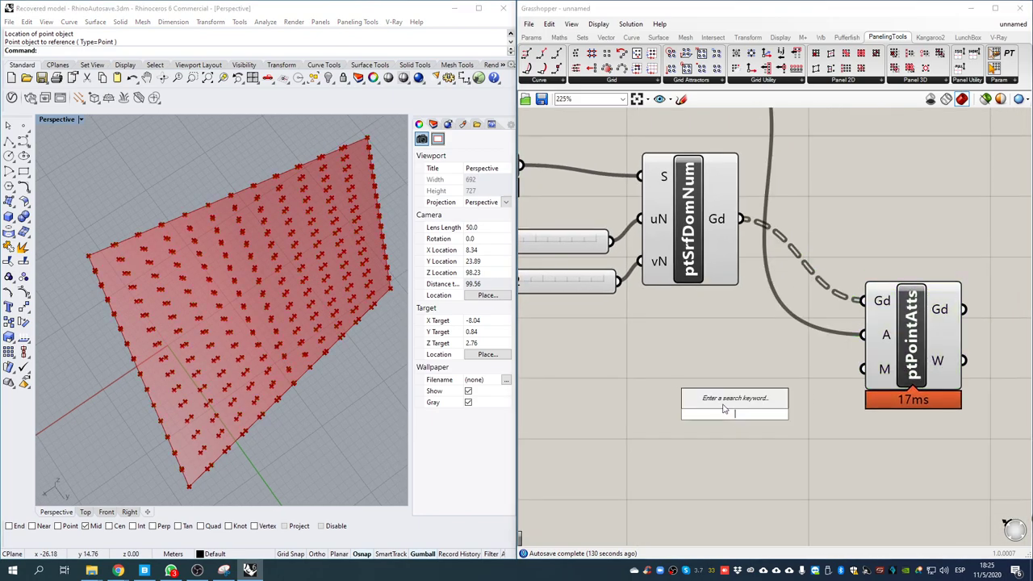
pyautogui.write('1.5')
pyautogui.press('Return')
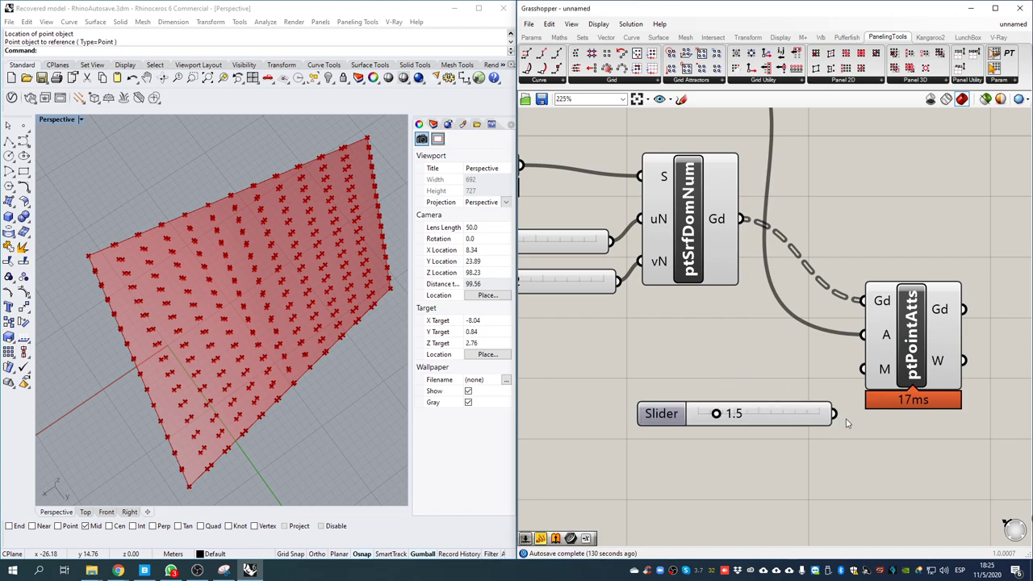
pyautogui.moveTo(834, 416); pyautogui.dragTo(863, 369)
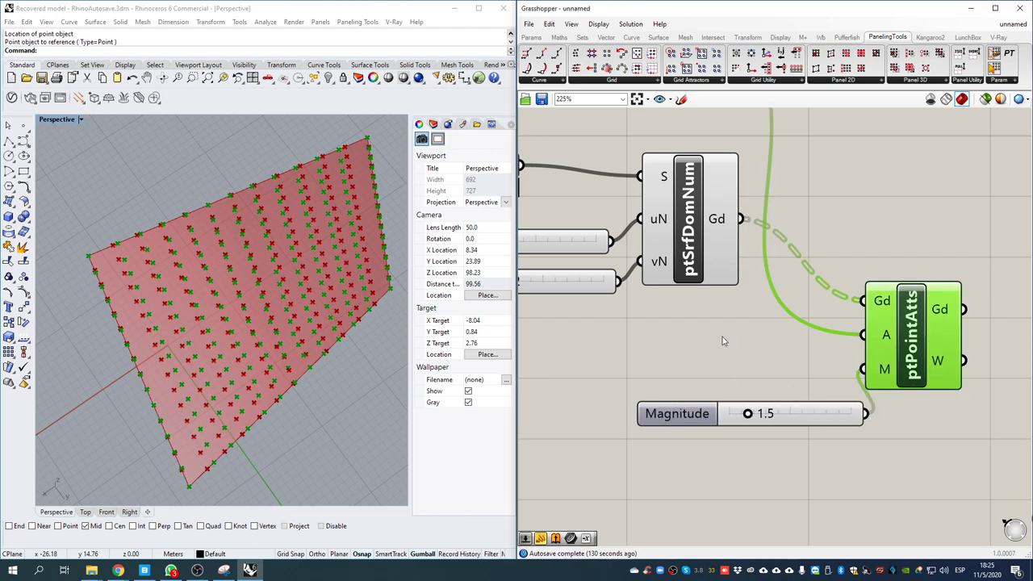
# - Turn off the preview of the Surface Domain Number component and inspect the attracted grid
pyautogui.moveTo(317, 262); pyautogui.dragTo(355, 234, button='right')
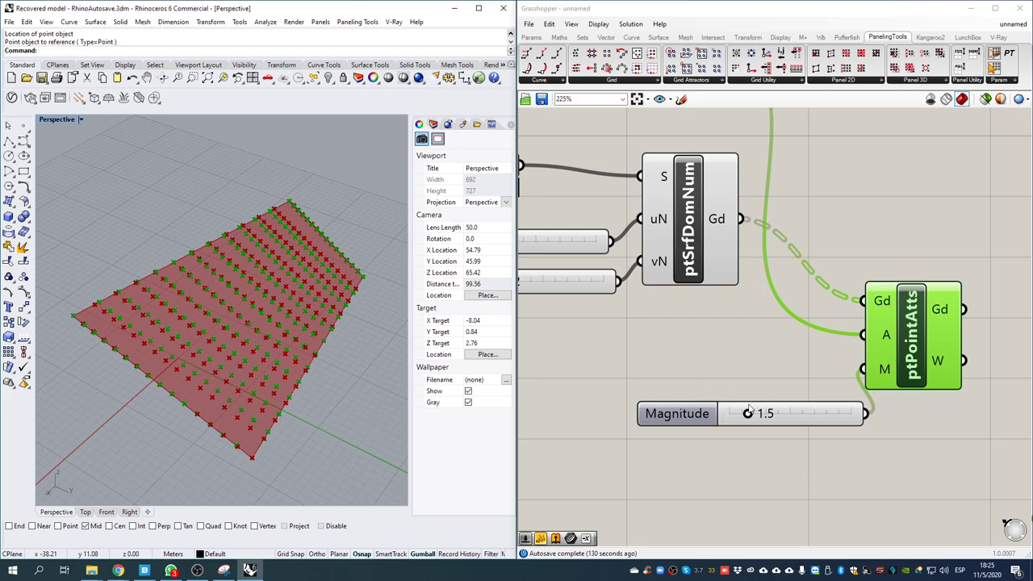
pyautogui.middleClick(696, 230)
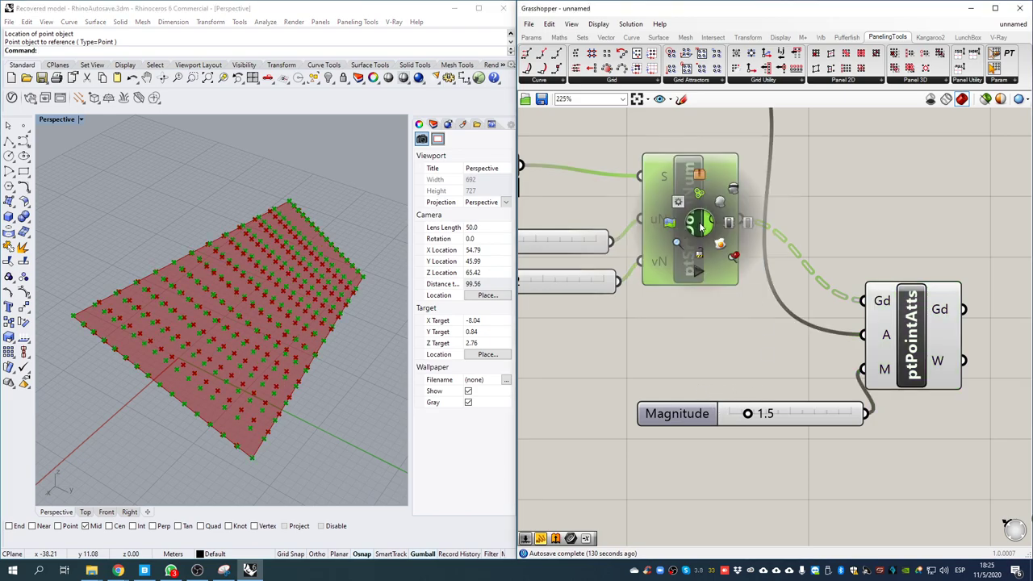
pyautogui.click(734, 189)
pyautogui.click(704, 326)
pyautogui.click(894, 339)
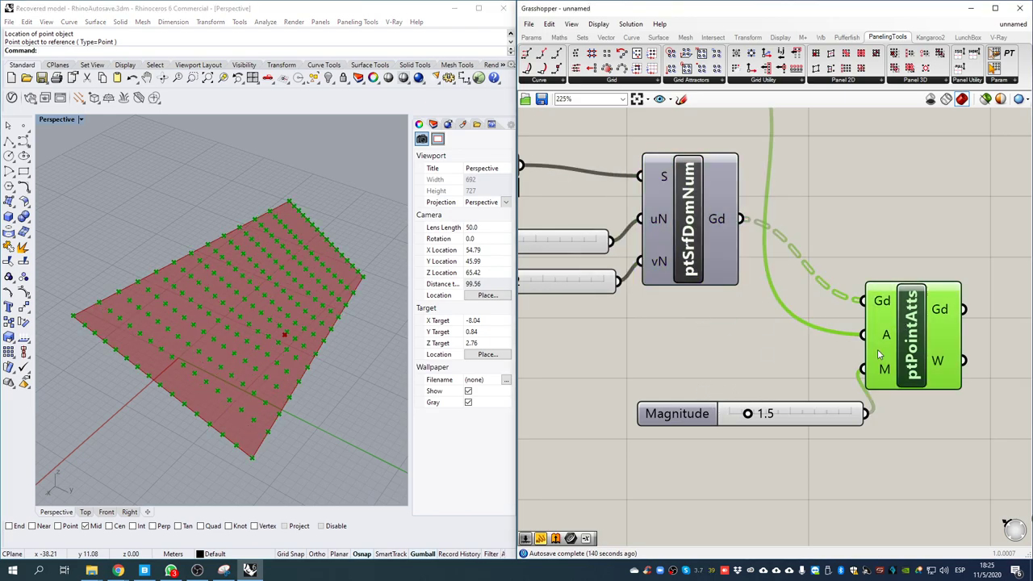
# - Set the Magnitude slider to 2.8 and move the attractor point across the surface toward its opposite long side
pyautogui.moveTo(749, 418)
pyautogui.mouseDown()
pyautogui.moveTo(780, 431)
pyautogui.moveTo(766, 428)
pyautogui.mouseUp()
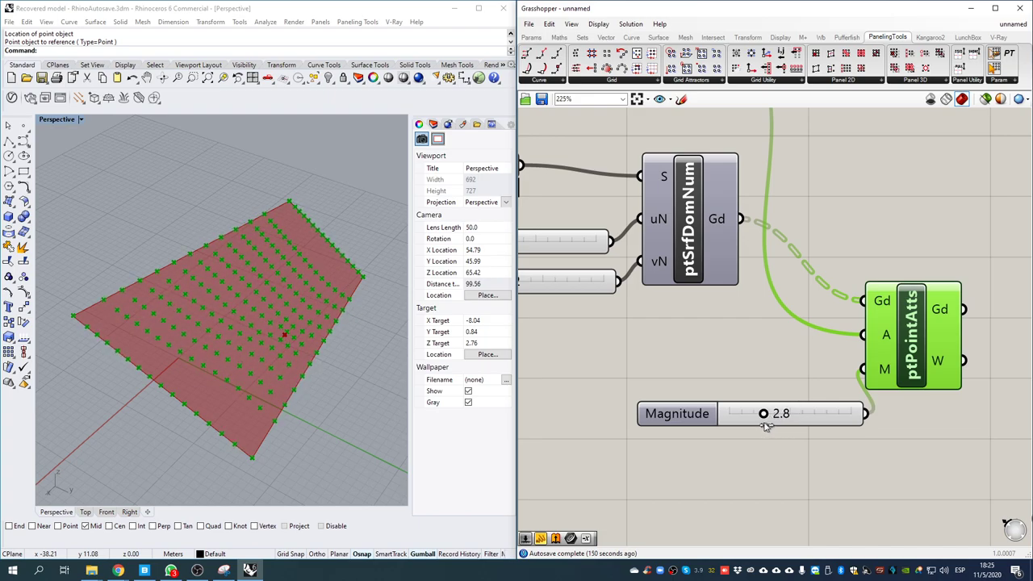
pyautogui.click(282, 334)
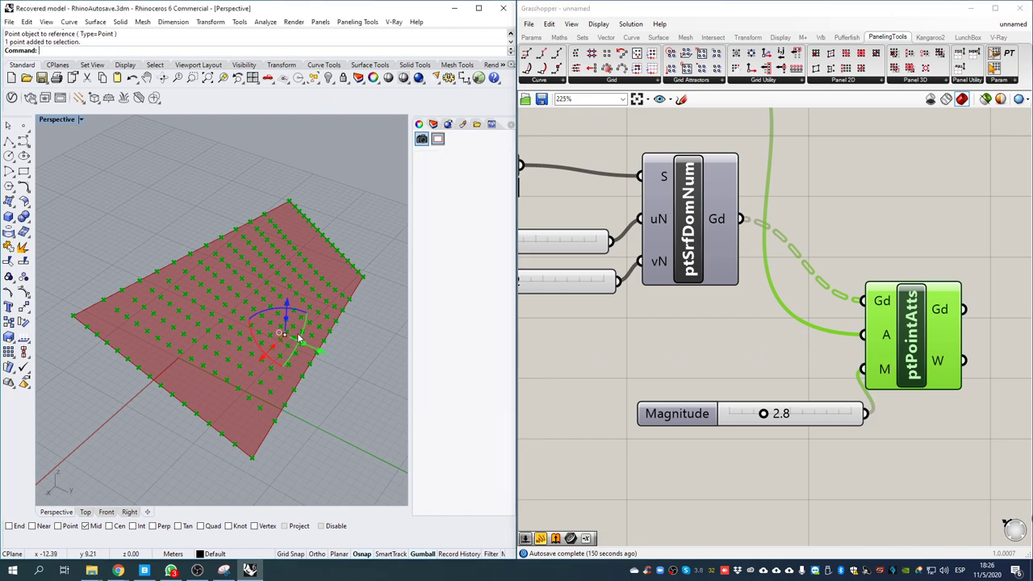
pyautogui.moveTo(278, 337); pyautogui.dragTo(160, 347)
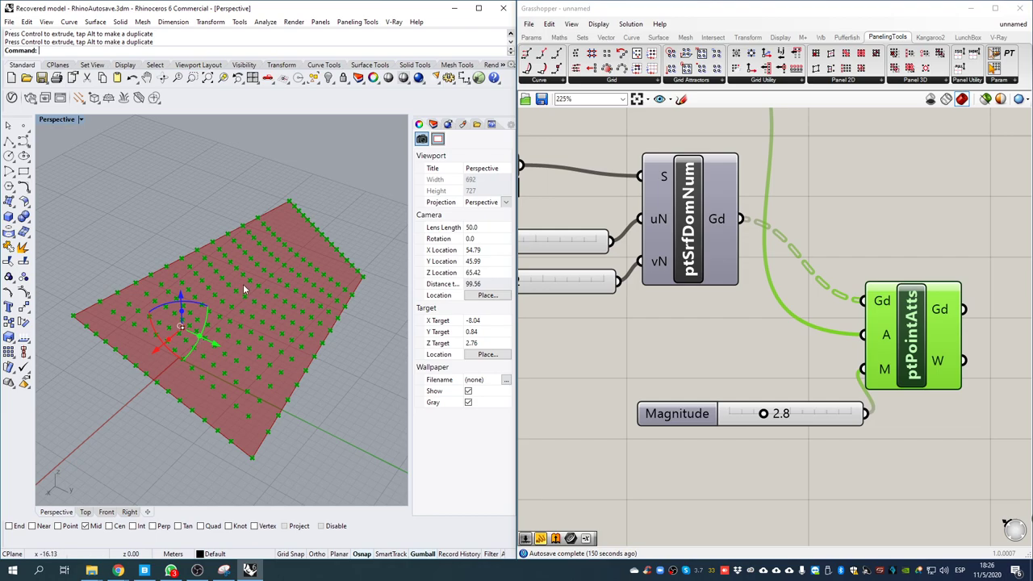
pyautogui.moveTo(239, 303); pyautogui.dragTo(334, 217, button='right')
# - Move the Point Attraction component up beside the Surface Domain Number component
pyautogui.moveTo(832, 331); pyautogui.dragTo(734, 390, button='right')
pyautogui.moveTo(820, 396); pyautogui.dragTo(856, 314)
pyautogui.moveTo(871, 221); pyautogui.dragTo(824, 257, button='right')
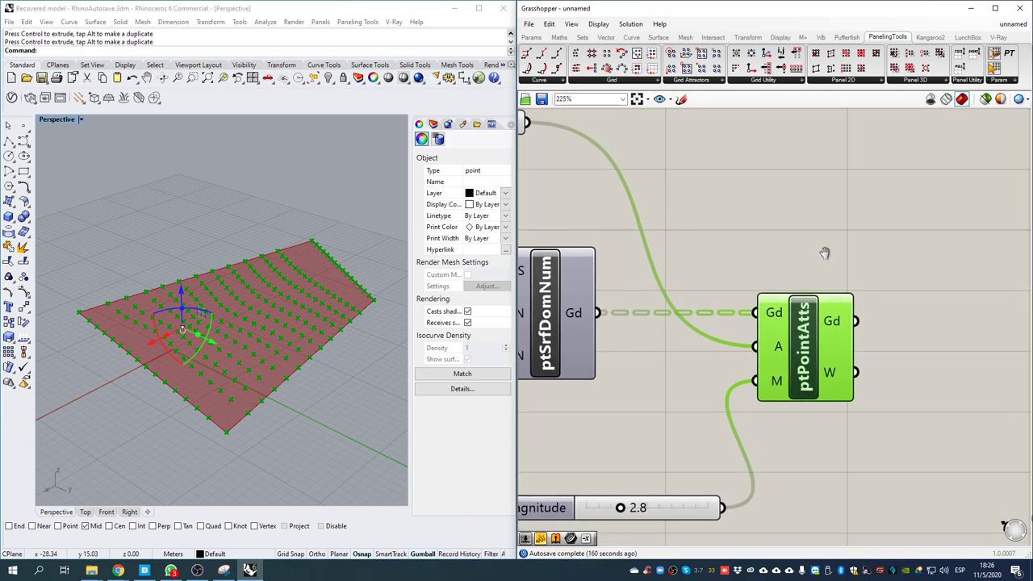
# - Add a PanelingTools Offset Grid component and place it below and beyond the Point Attraction component
pyautogui.click(776, 82)
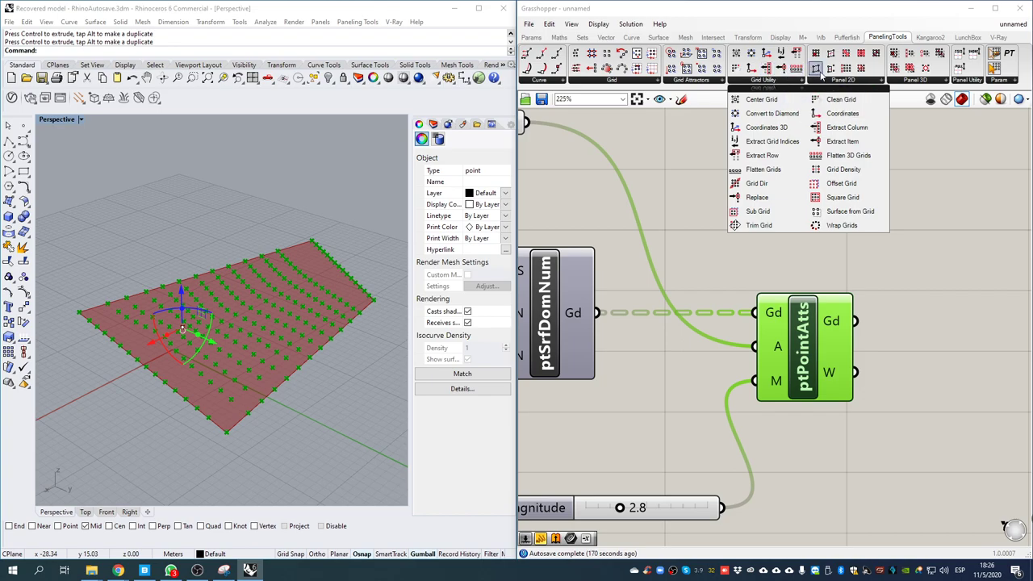
pyautogui.click(925, 81)
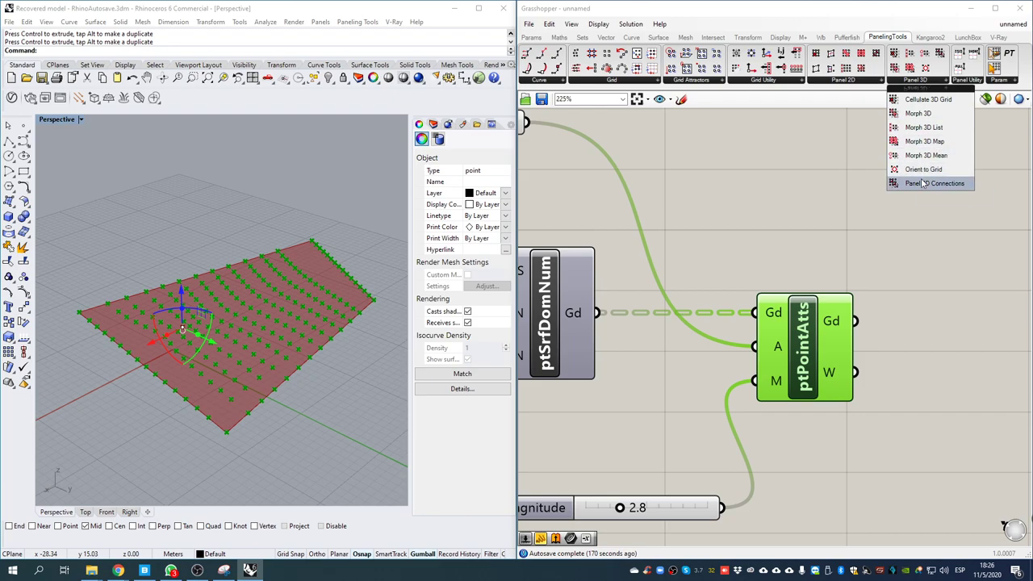
pyautogui.click(854, 82)
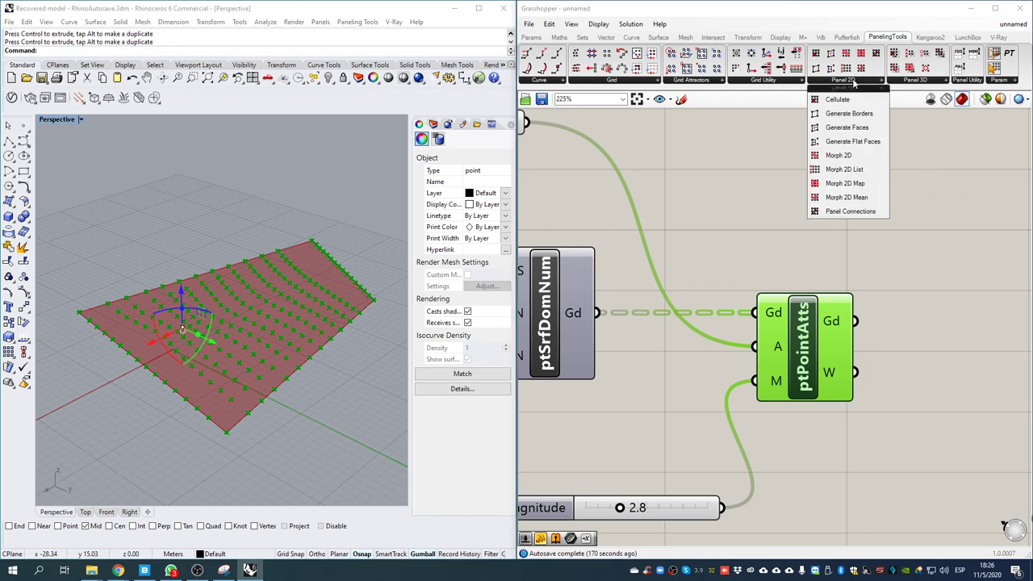
pyautogui.click(786, 82)
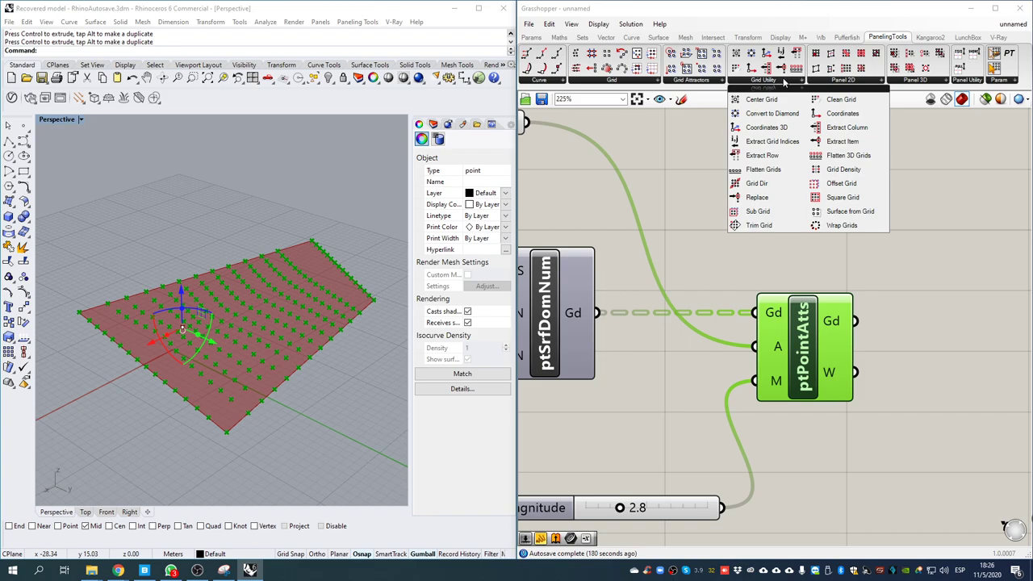
pyautogui.click(847, 185)
pyautogui.click(911, 297)
pyautogui.scroll(-3, 895, 309)
pyautogui.moveTo(861, 288); pyautogui.dragTo(902, 405)
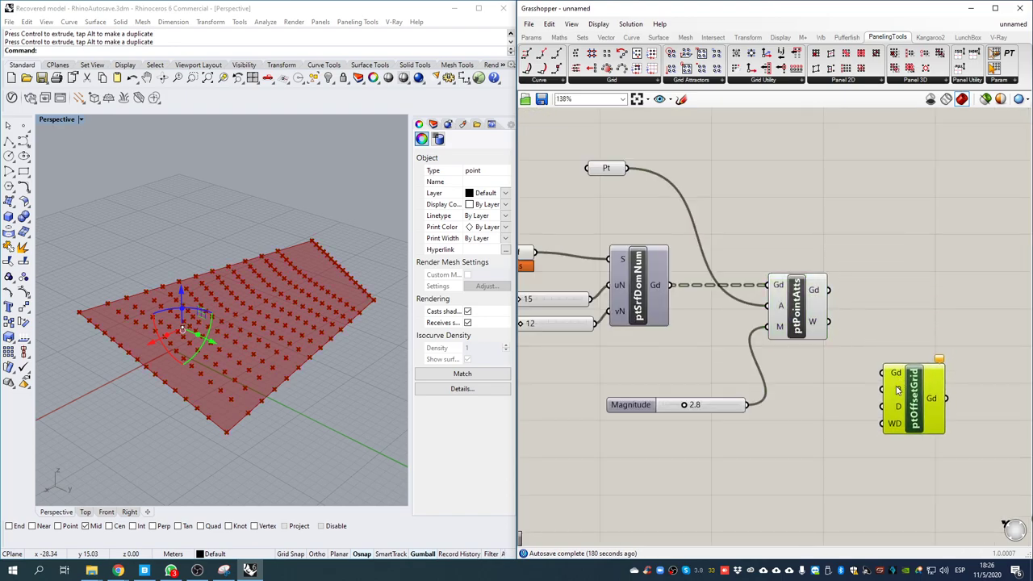
# - Feed the Point Attraction grid into the Offset Grid's Gd input and the base surface into its B input
pyautogui.moveTo(895, 379)
pyautogui.moveTo(895, 396)
pyautogui.moveTo(914, 401); pyautogui.dragTo(834, 289)
pyautogui.moveTo(915, 403); pyautogui.dragTo(655, 285)
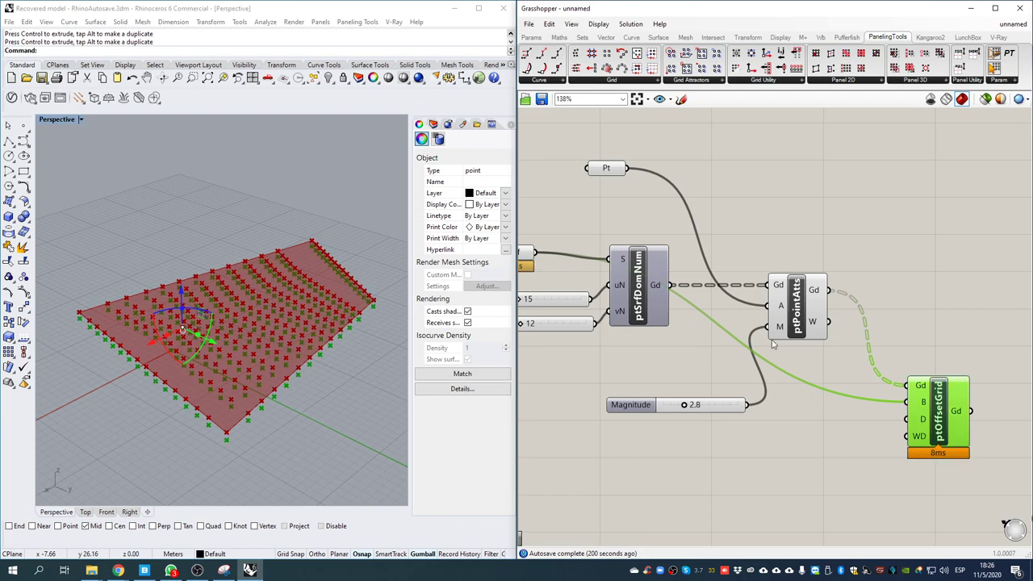
pyautogui.moveTo(922, 412); pyautogui.dragTo(929, 408)
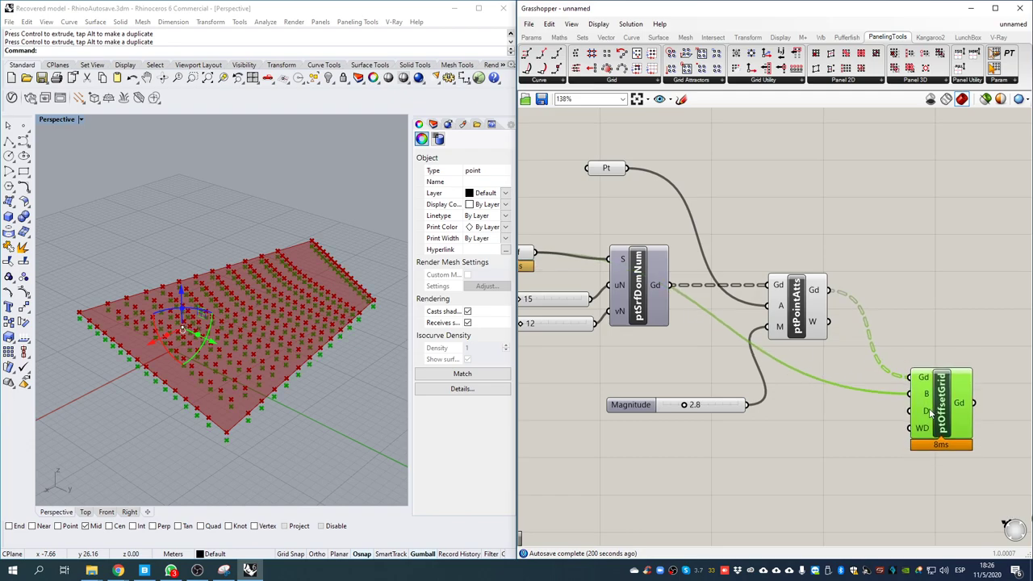
# - Create a number slider with value 1.5 and connect it to the Offset Grid's D input
pyautogui.moveTo(810, 465); pyautogui.dragTo(791, 462, button='right')
pyautogui.doubleClick(791, 462)
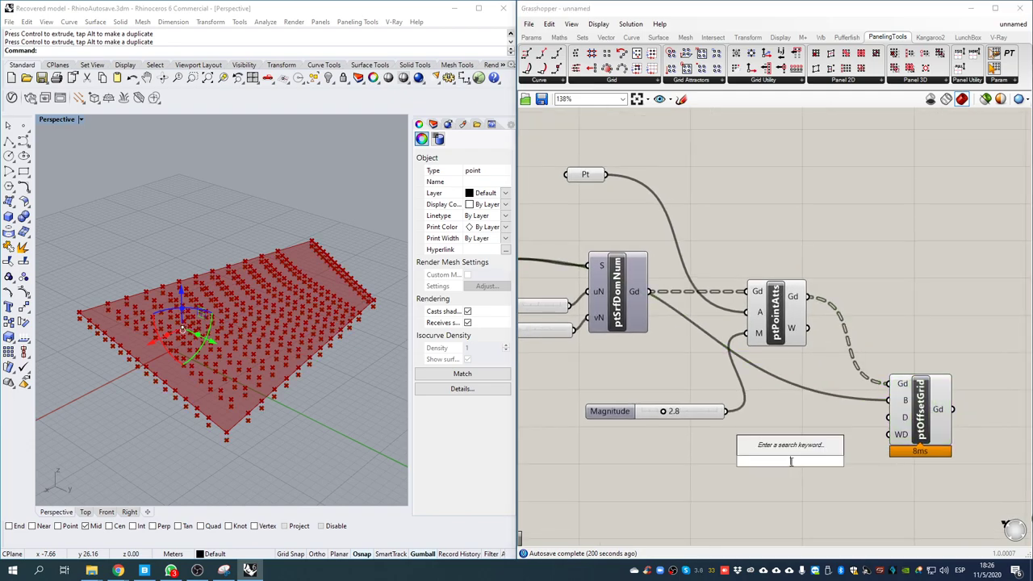
pyautogui.write('1.5')
pyautogui.press('Return')
pyautogui.moveTo(852, 461); pyautogui.dragTo(891, 433)
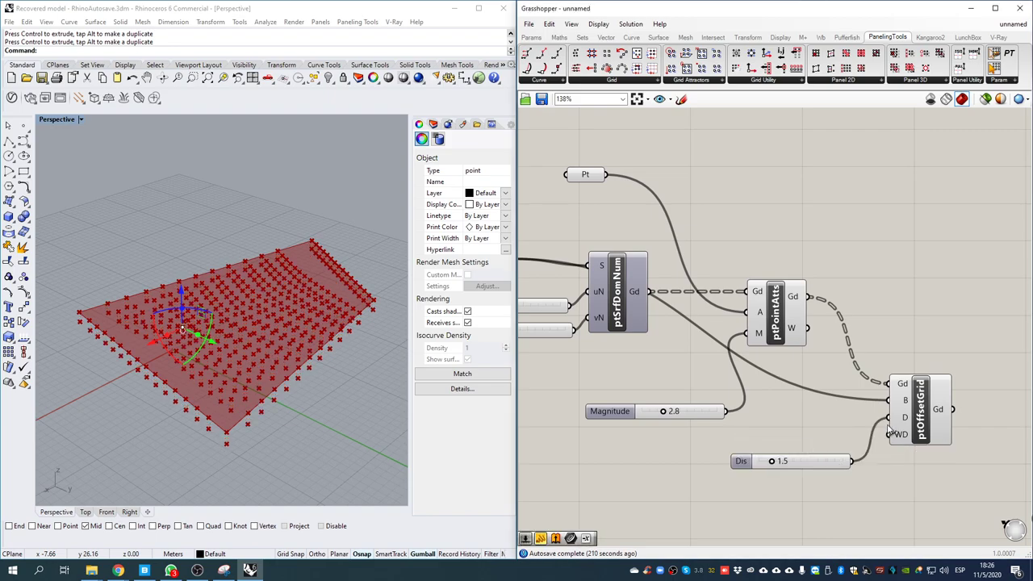
# - Set the distance slider to 4.0 and move it below the Magnitude slider
pyautogui.moveTo(793, 445); pyautogui.dragTo(782, 440, button='right')
pyautogui.moveTo(771, 454); pyautogui.dragTo(675, 495)
pyautogui.click(782, 440)
# - Insert a Negative component between the distance slider and the Offset Grid's D input, and lower the slider value
pyautogui.doubleClick(781, 426)
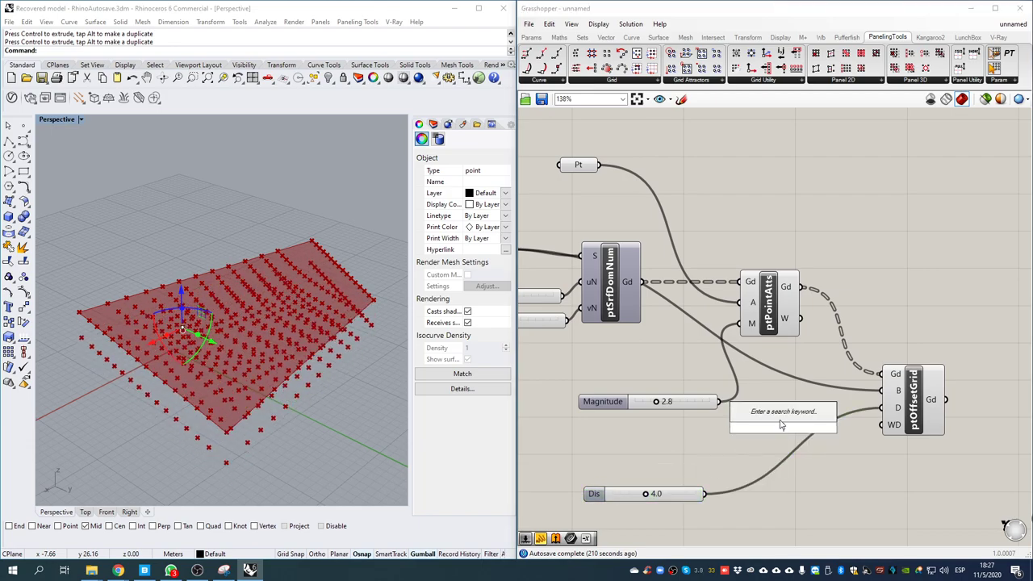
pyautogui.write('nega')
pyautogui.press('Return')
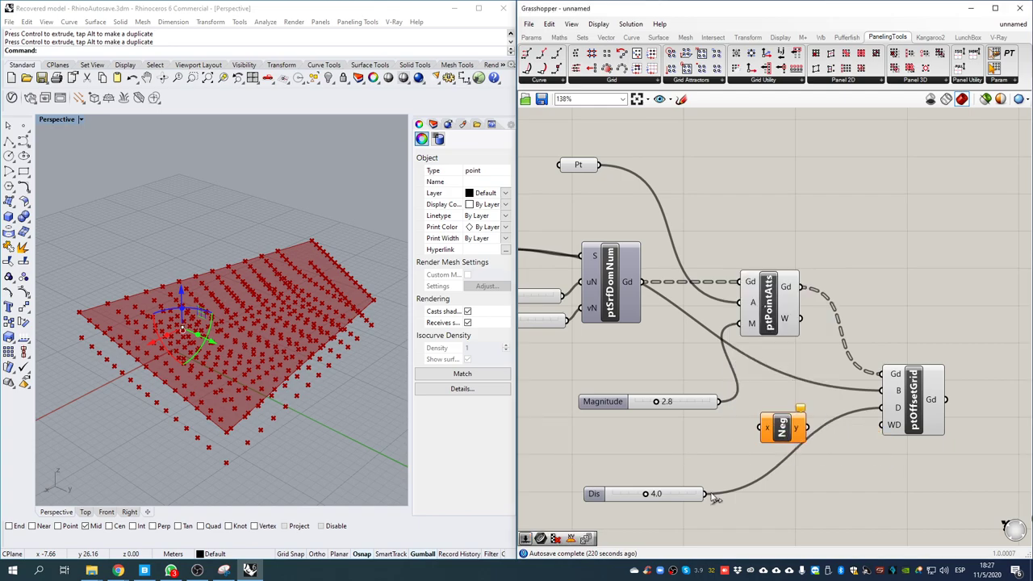
pyautogui.moveTo(707, 494); pyautogui.dragTo(881, 407)
pyautogui.moveTo(279, 368); pyautogui.dragTo(327, 290, button='right')
pyautogui.moveTo(651, 493); pyautogui.dragTo(638, 494)
# - Connect a text panel to the Point Attraction's Gd output, enlarge it and examine the grid's list of points
pyautogui.moveTo(860, 263); pyautogui.dragTo(762, 341, button='right')
pyautogui.doubleClick(770, 279)
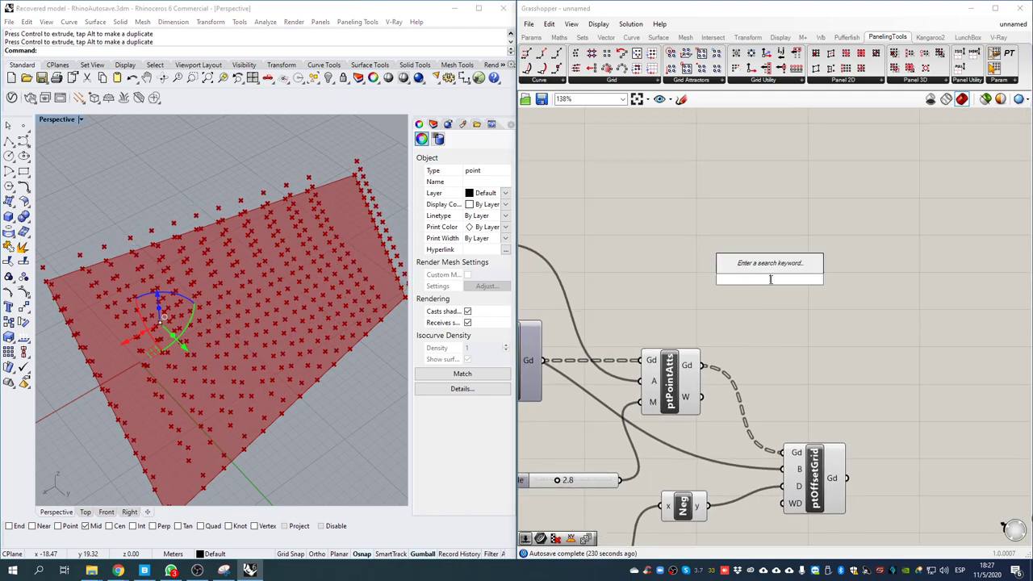
pyautogui.write('//')
pyautogui.press('Return')
pyautogui.moveTo(702, 366); pyautogui.dragTo(716, 294)
pyautogui.moveTo(766, 301); pyautogui.dragTo(808, 452)
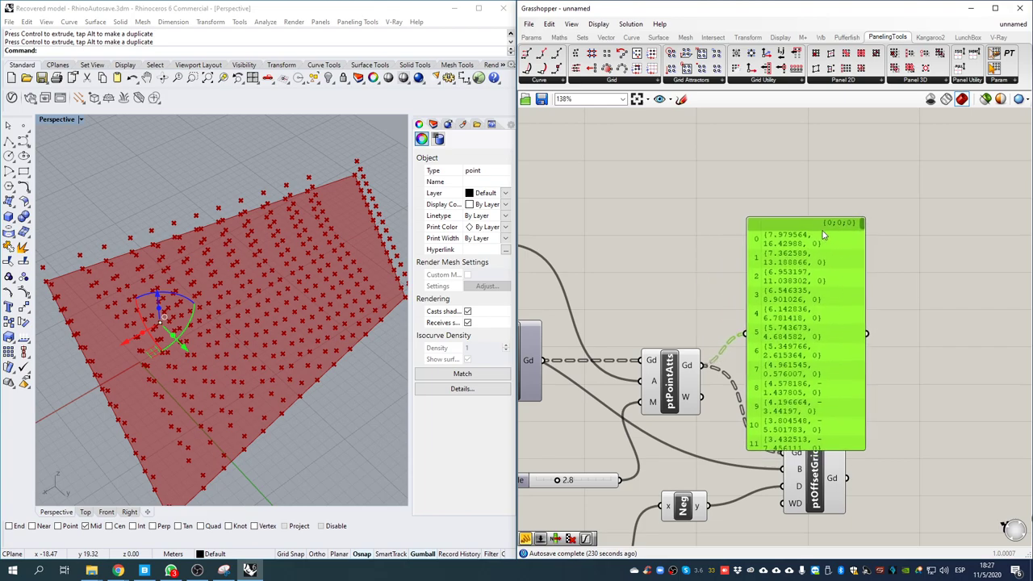
pyautogui.moveTo(819, 236); pyautogui.dragTo(881, 137)
pyautogui.scroll(-3, 849, 252)
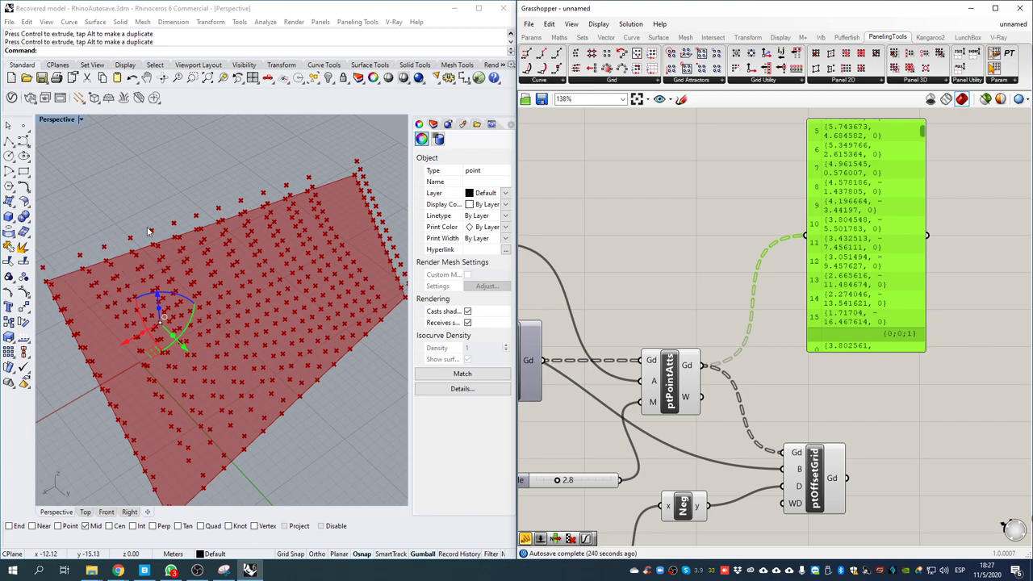
# - Delete the text panel attached to the Point Attraction's grid output
pyautogui.moveTo(294, 347); pyautogui.dragTo(331, 305, button='right')
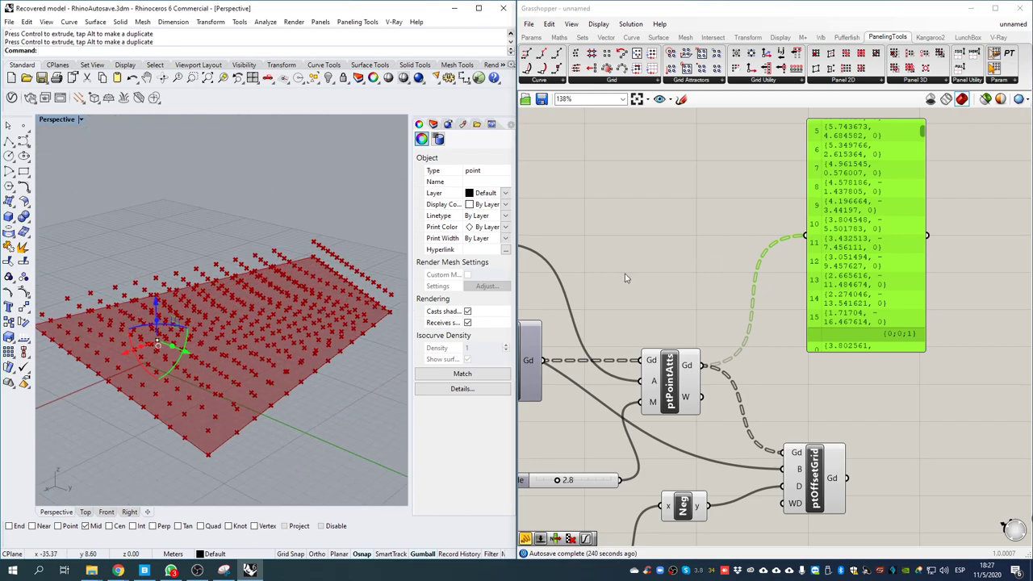
pyautogui.moveTo(896, 190); pyautogui.dragTo(878, 212)
pyautogui.press('Delete')
pyautogui.moveTo(864, 258); pyautogui.dragTo(837, 241, button='right')
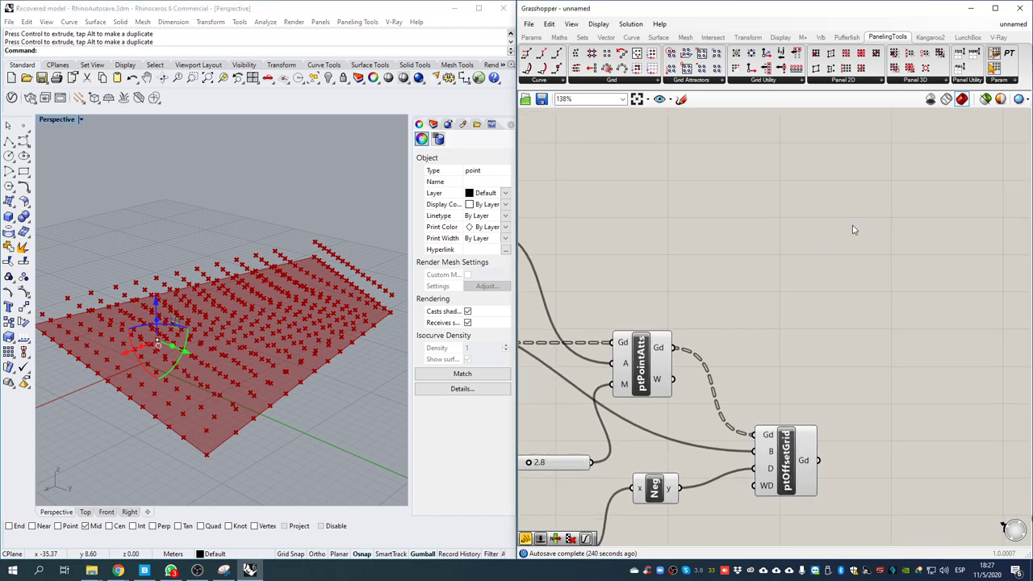
# - Add a Cellulate 3D Grid component fed by the attracted grid and the offset grid, and move the attractor point across the surface
pyautogui.click(926, 81)
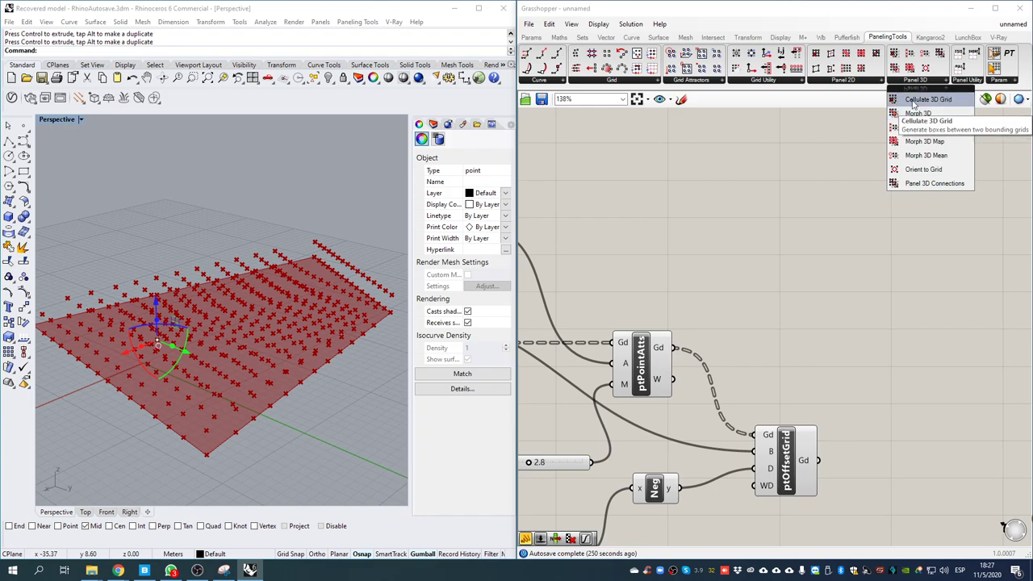
pyautogui.moveTo(915, 103); pyautogui.dragTo(678, 347)
pyautogui.moveTo(831, 240); pyautogui.dragTo(818, 460)
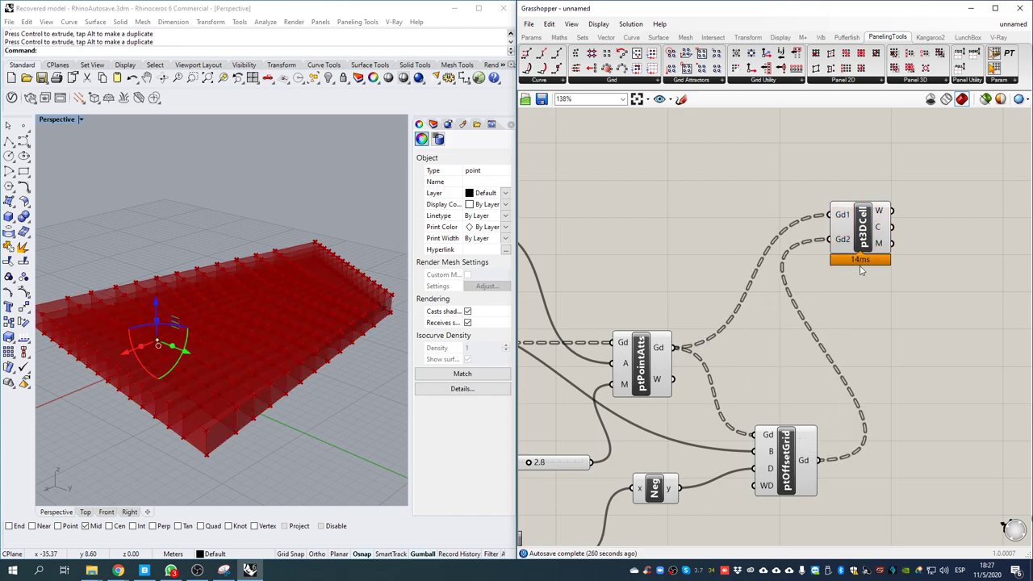
pyautogui.moveTo(239, 319); pyautogui.dragTo(315, 360, button='right')
pyautogui.moveTo(189, 332); pyautogui.dragTo(212, 378)
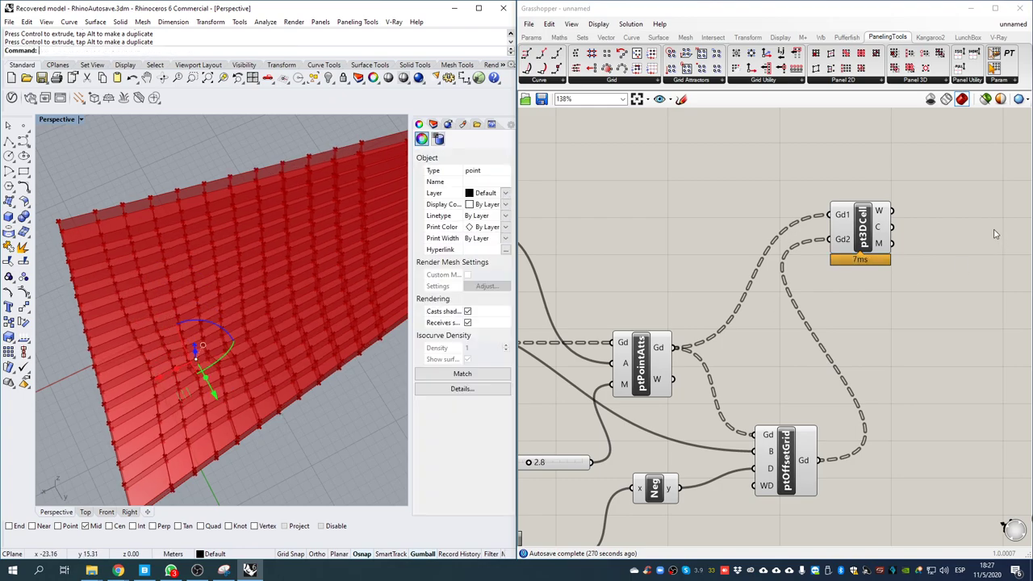
# - Delete the Cellulate 3D Grid component, keeping the attractor point in the model
pyautogui.click(860, 250)
pyautogui.moveTo(206, 359); pyautogui.dragTo(255, 256, button='right')
pyautogui.press('Delete')
pyautogui.hotkey('ctrl', 'z')
pyautogui.moveTo(744, 216); pyautogui.dragTo(737, 230, button='right')
pyautogui.click(935, 322)
pyautogui.click(856, 237)
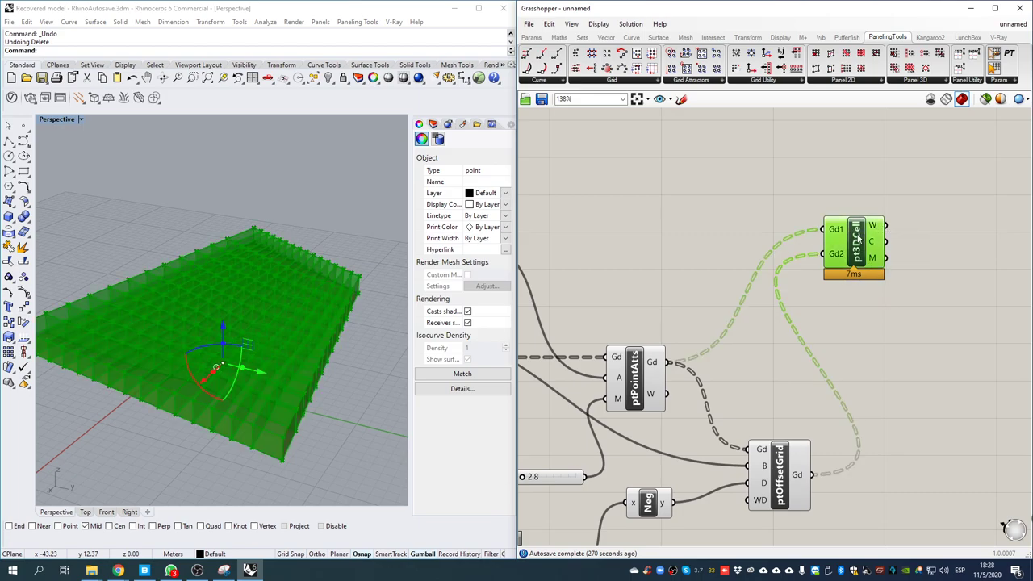
pyautogui.press('Delete')
# - Add a Morph 3D component beyond the Offset Grid component and highlight the attracted and offset grids in turn
pyautogui.moveTo(913, 250); pyautogui.dragTo(883, 254, button='right')
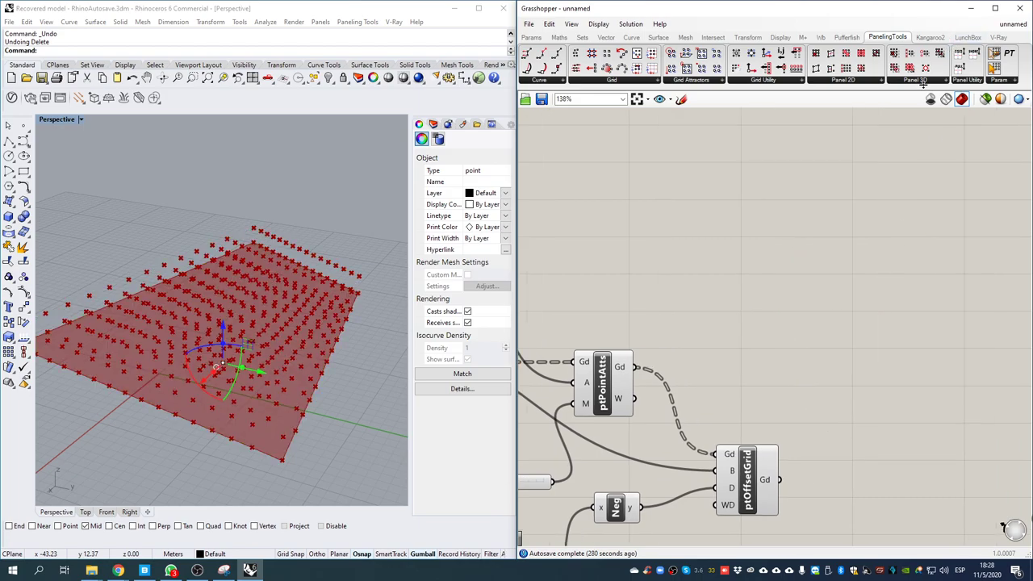
pyautogui.click(931, 82)
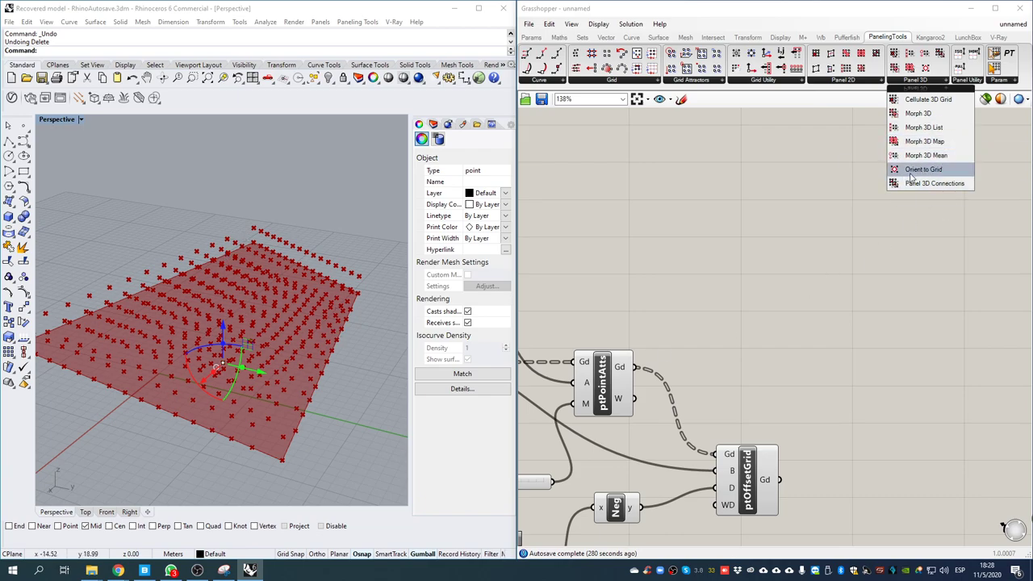
pyautogui.moveTo(935, 115); pyautogui.dragTo(908, 289)
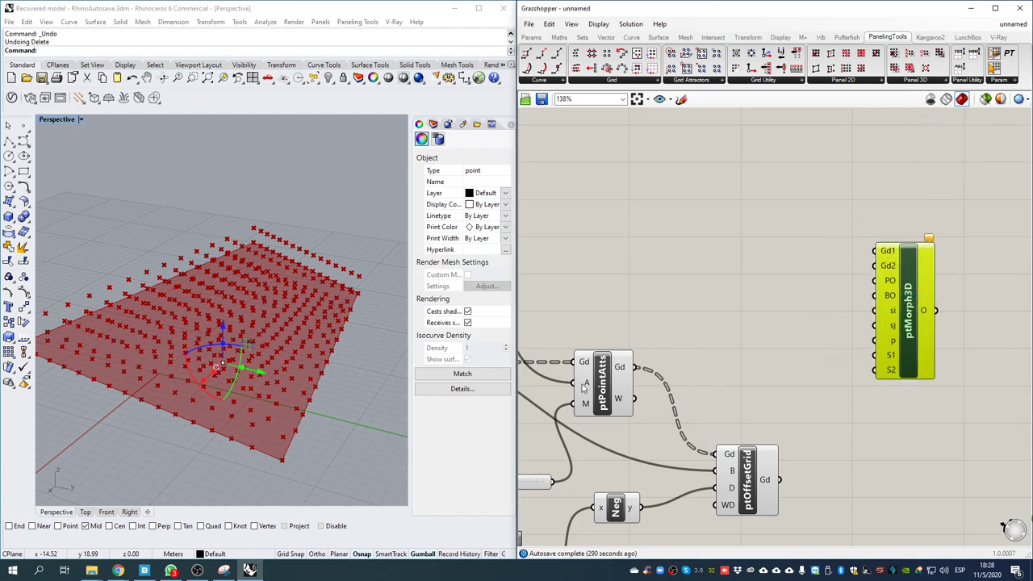
pyautogui.click(606, 388)
pyautogui.click(745, 482)
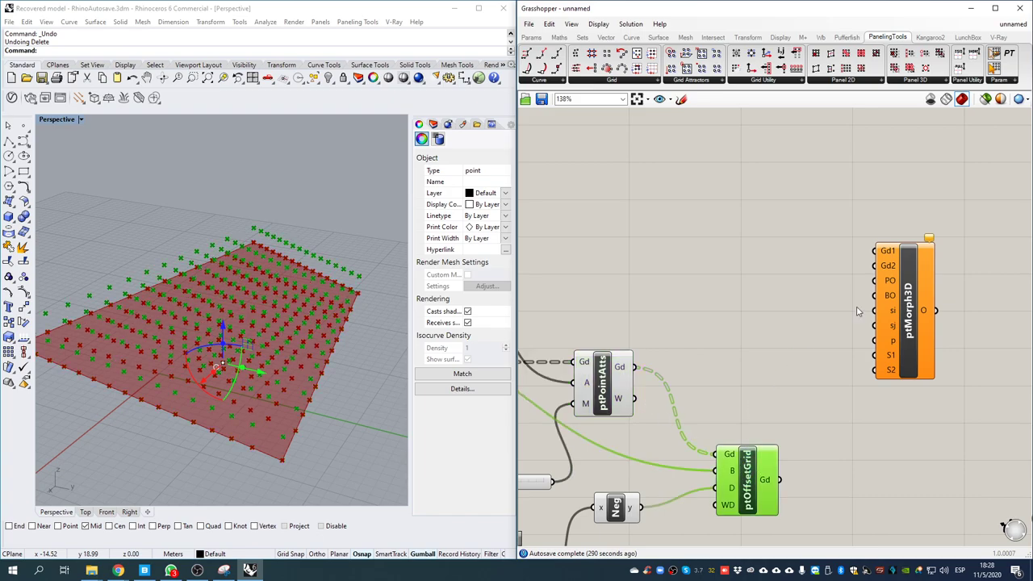
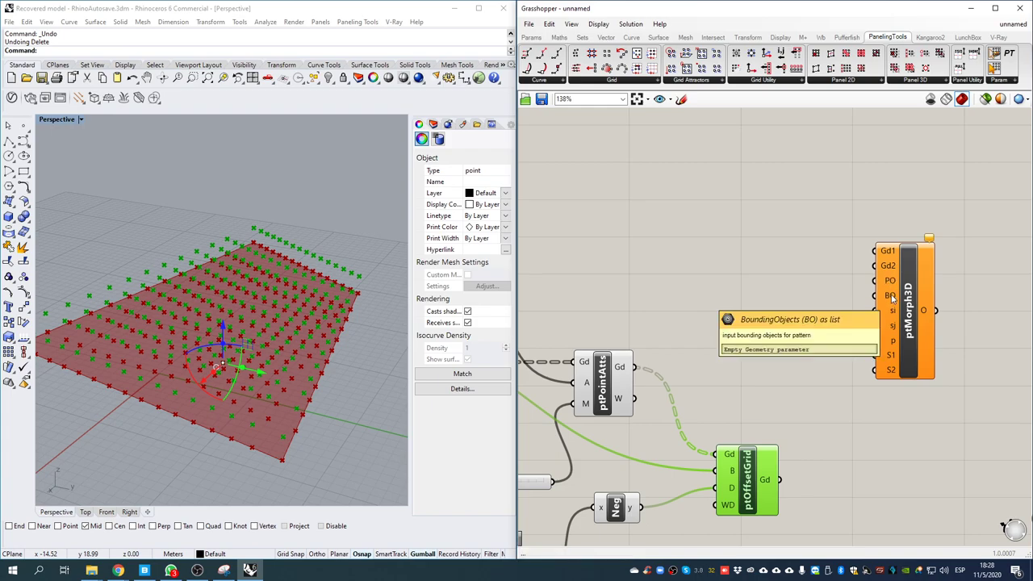
# - Draw a small rectangle on the ground plane beside the surface's long edge
pyautogui.moveTo(281, 326); pyautogui.dragTo(152, 276, button='right')
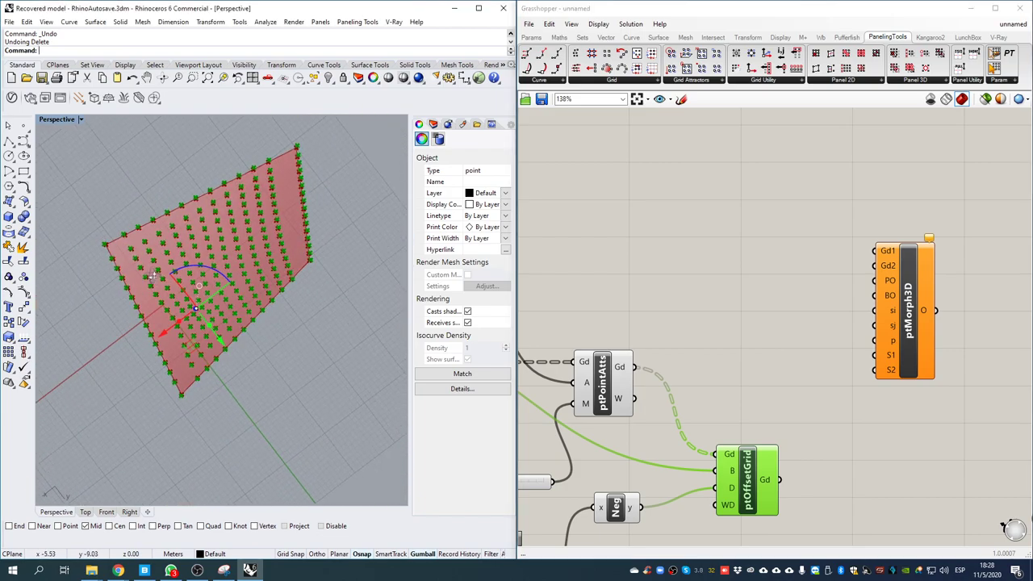
pyautogui.click(24, 172)
pyautogui.moveTo(70, 231); pyautogui.dragTo(258, 384, button='right')
pyautogui.click(272, 373)
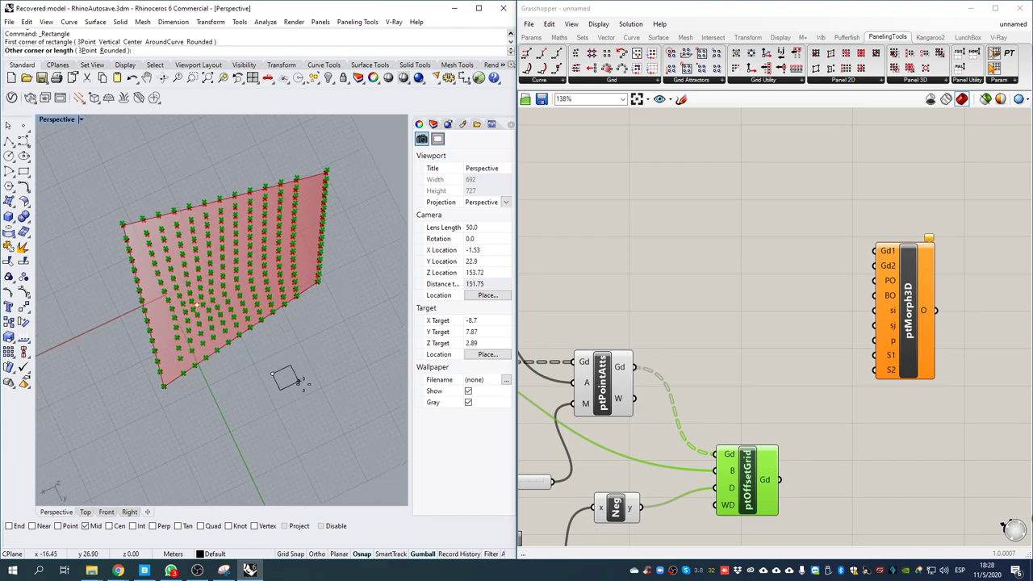
pyautogui.click(323, 386)
# - Draw a smaller rectangle inside the first one, leaving a narrow border
pyautogui.scroll(3, 305, 377)
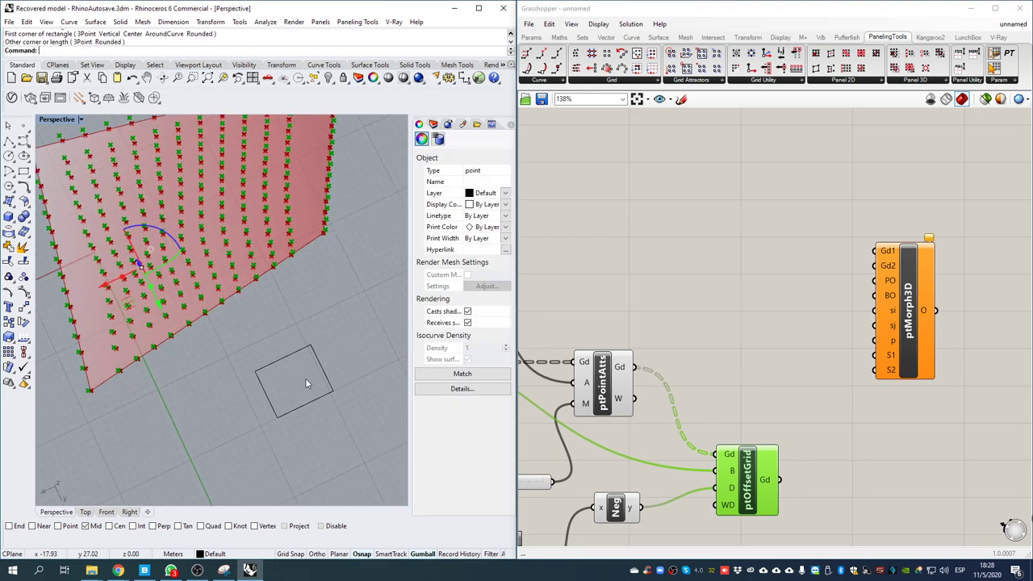
pyautogui.rightClick(258, 378)
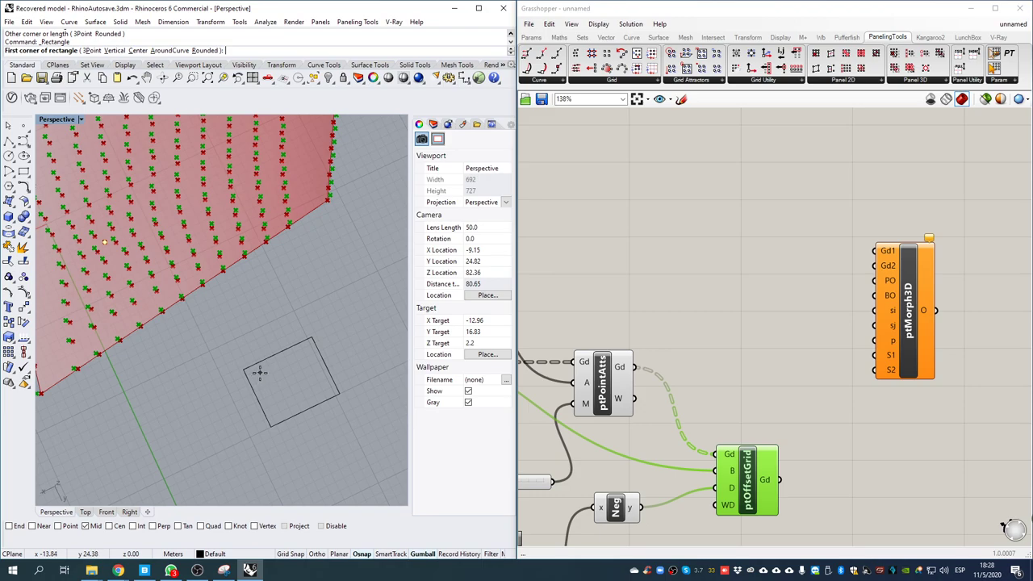
pyautogui.click(259, 372)
pyautogui.click(322, 393)
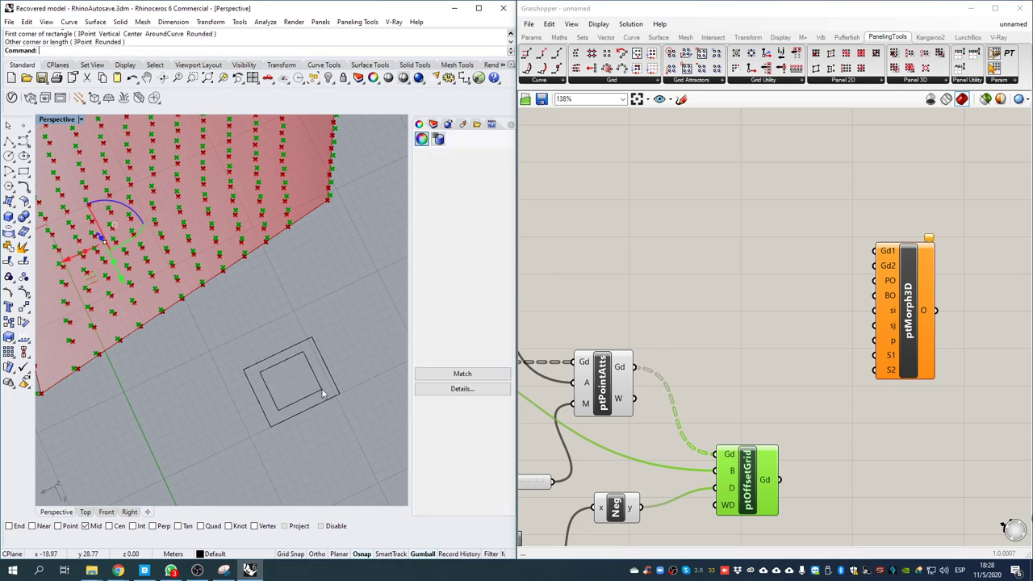
# - Loft the outer and inner rectangles into a flat frame with the default seams and options
pyautogui.moveTo(250, 348); pyautogui.dragTo(276, 318, button='right')
pyautogui.click(292, 308)
pyautogui.write('Loft')
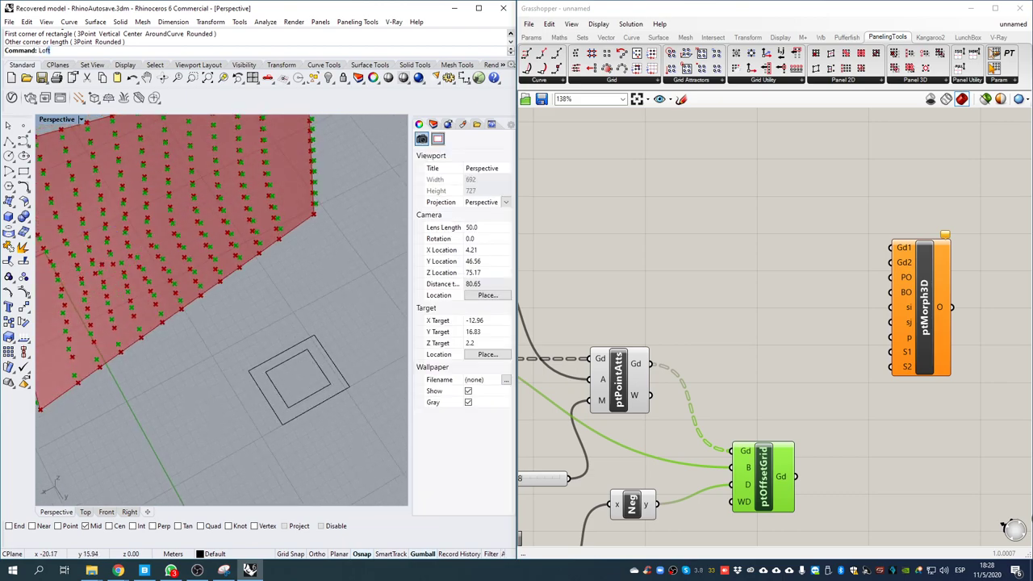
pyautogui.press('Return')
pyautogui.click(293, 347)
pyautogui.click(296, 356)
pyautogui.press('Return')
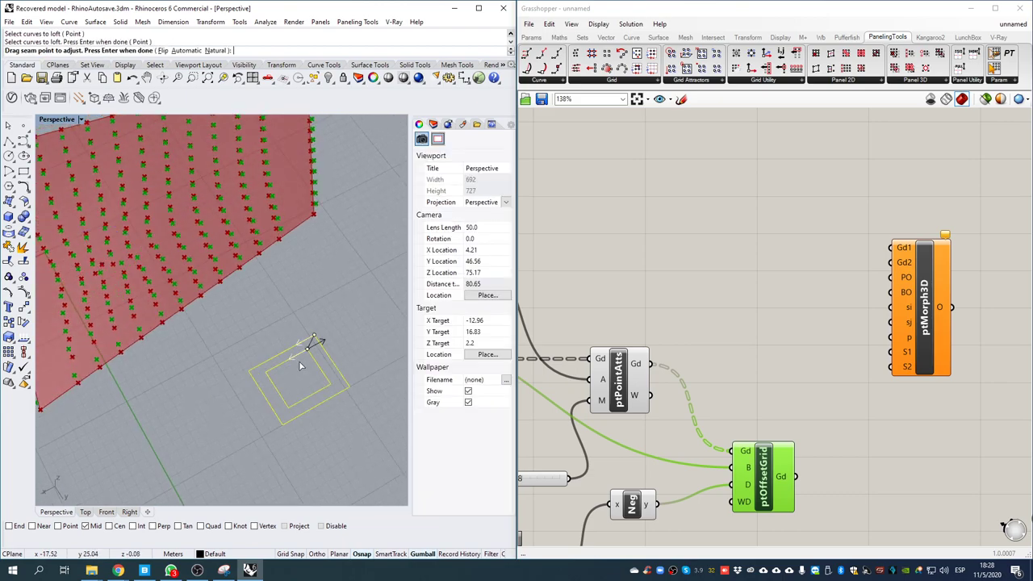
pyautogui.press('Return')
pyautogui.click(410, 311)
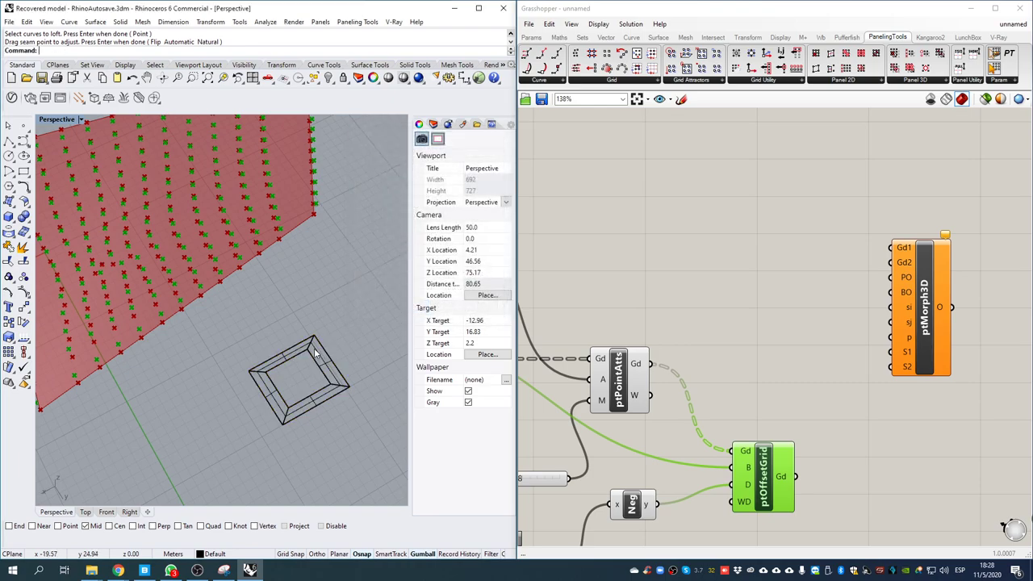
# - Extrude all four faces of the flat lofted frame upward into a tall frame with ExtrudeSrf
pyautogui.click(314, 355)
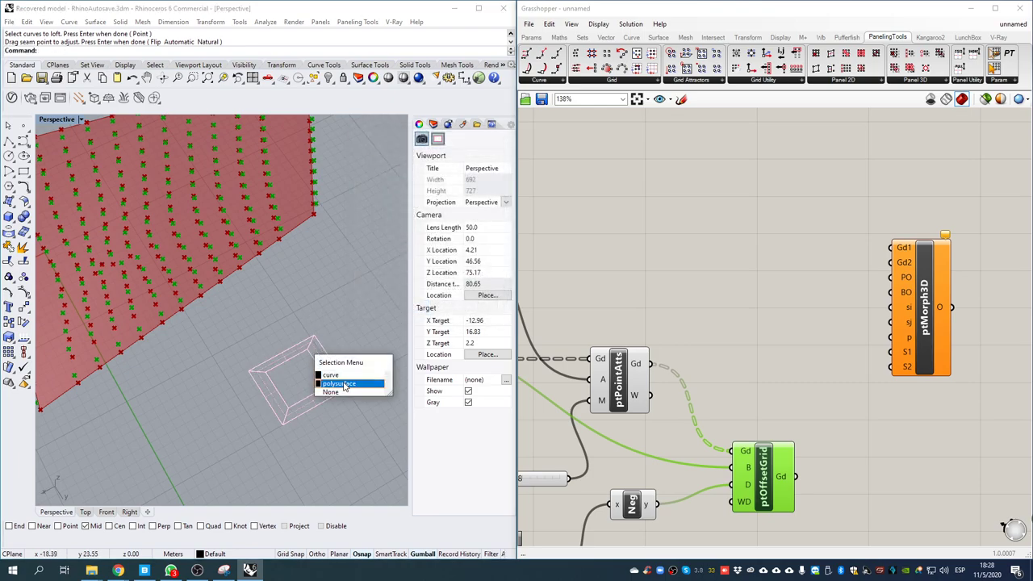
pyautogui.click(335, 373)
pyautogui.write('ExtrudeSrf')
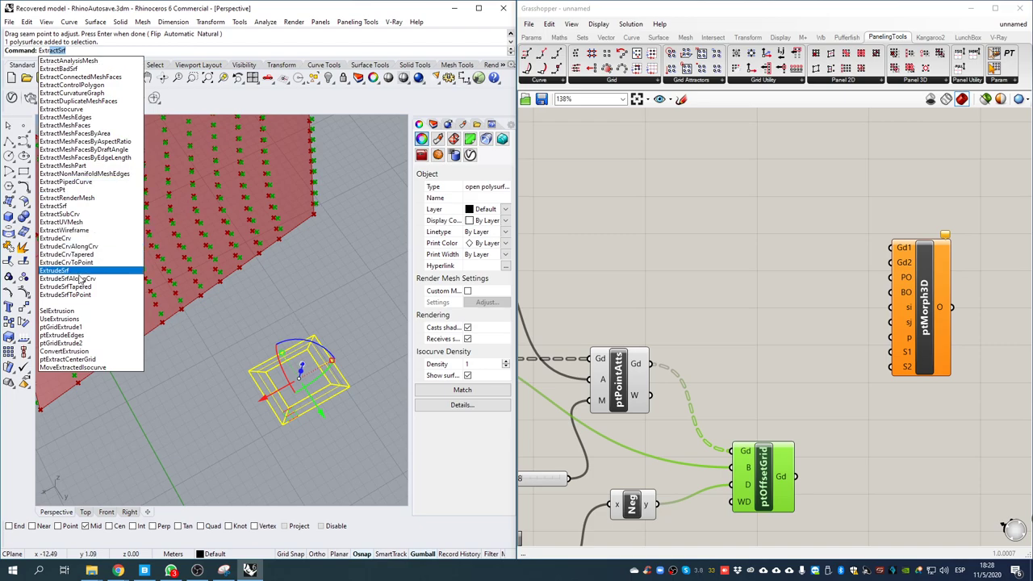
pyautogui.click(73, 271)
pyautogui.click(321, 364)
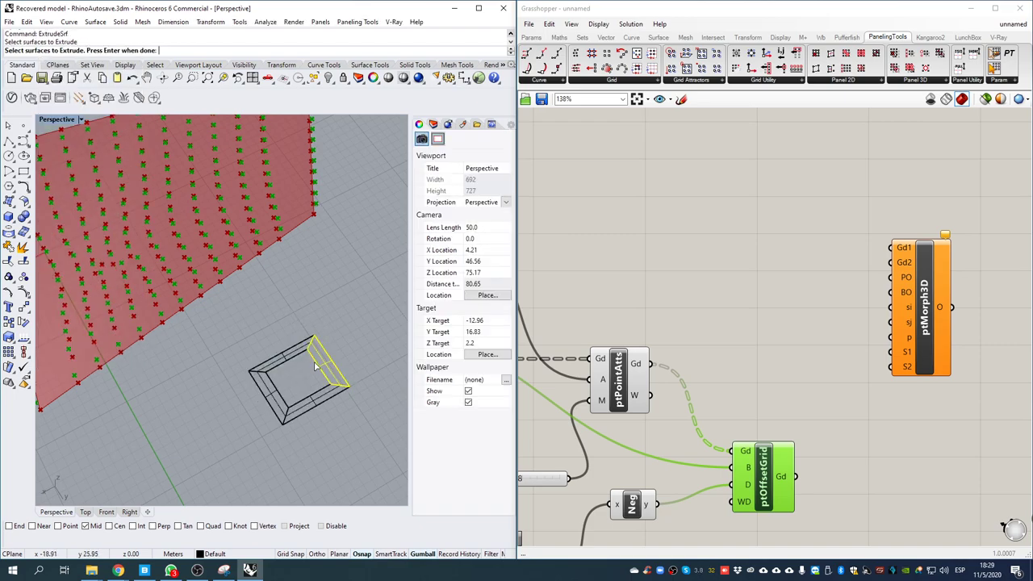
pyautogui.click(308, 373)
pyautogui.click(320, 403)
pyautogui.click(267, 395)
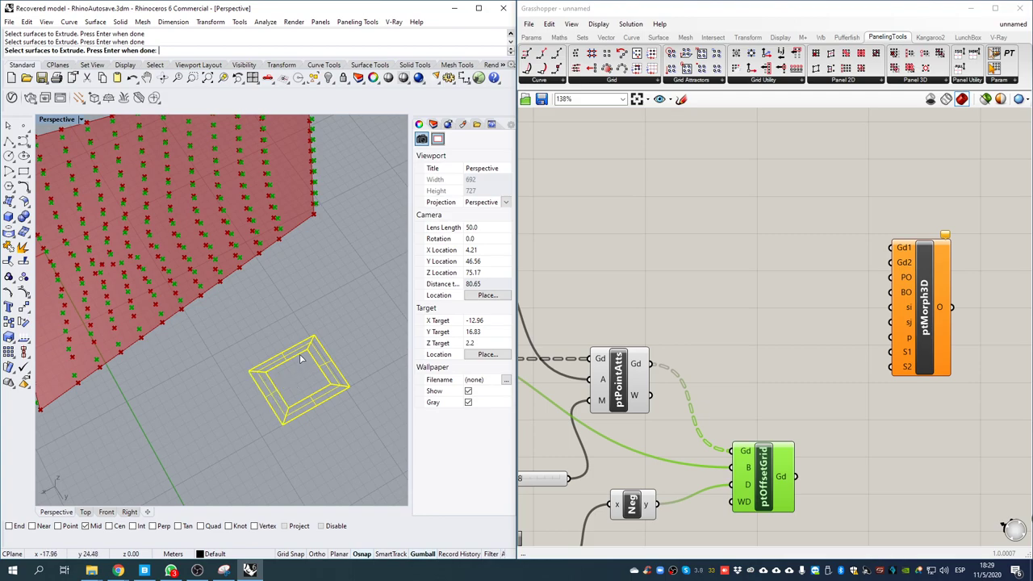
pyautogui.press('Return')
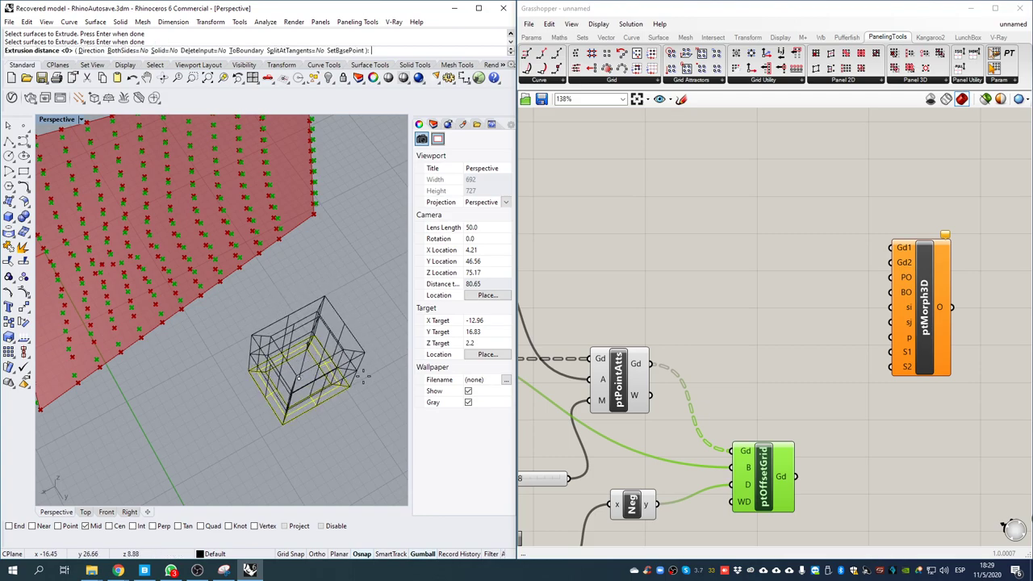
pyautogui.click(362, 392)
# - Examine the extruded frame by selecting its separate pieces one after another
pyautogui.moveTo(318, 365); pyautogui.dragTo(294, 358, button='right')
pyautogui.click(294, 359)
pyautogui.click(317, 393)
pyautogui.click(319, 385)
pyautogui.click(320, 368)
pyautogui.click(280, 349)
pyautogui.press('Escape')
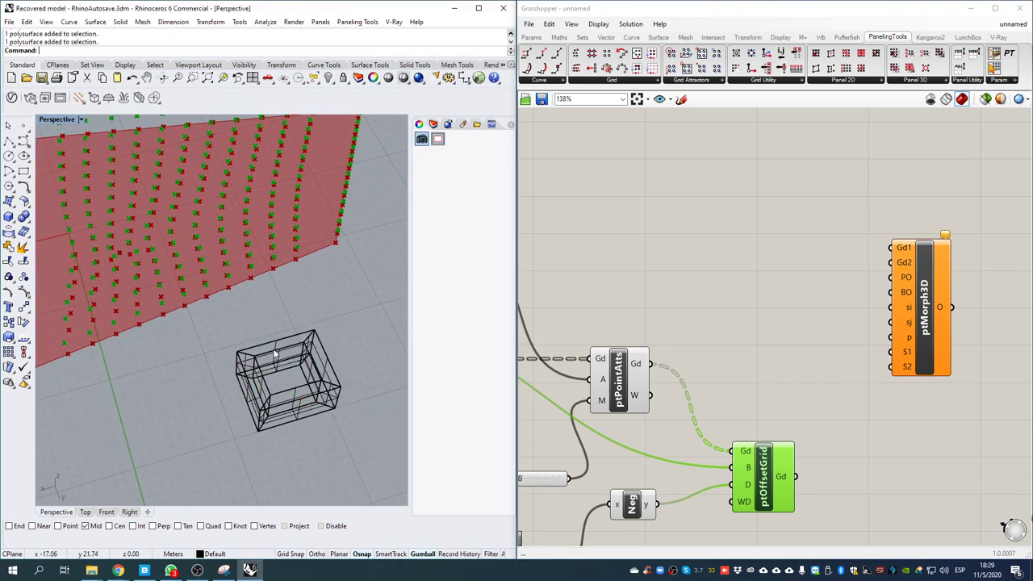
pyautogui.moveTo(282, 416); pyautogui.dragTo(279, 368, button='right')
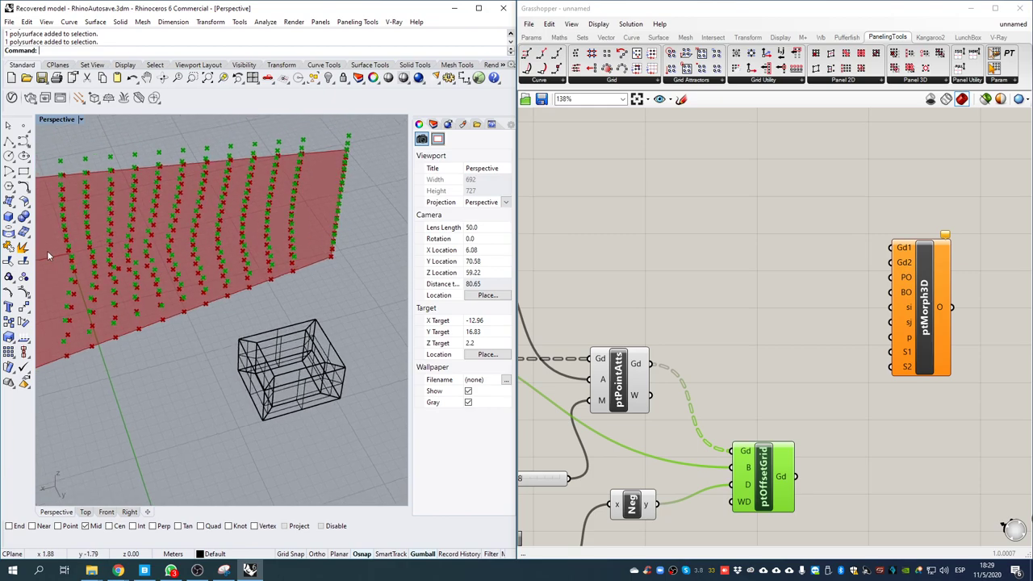
# - Join the flat frame and its extruded pieces into a single polysurface
pyautogui.click(9, 247)
pyautogui.click(281, 337)
pyautogui.click(267, 370)
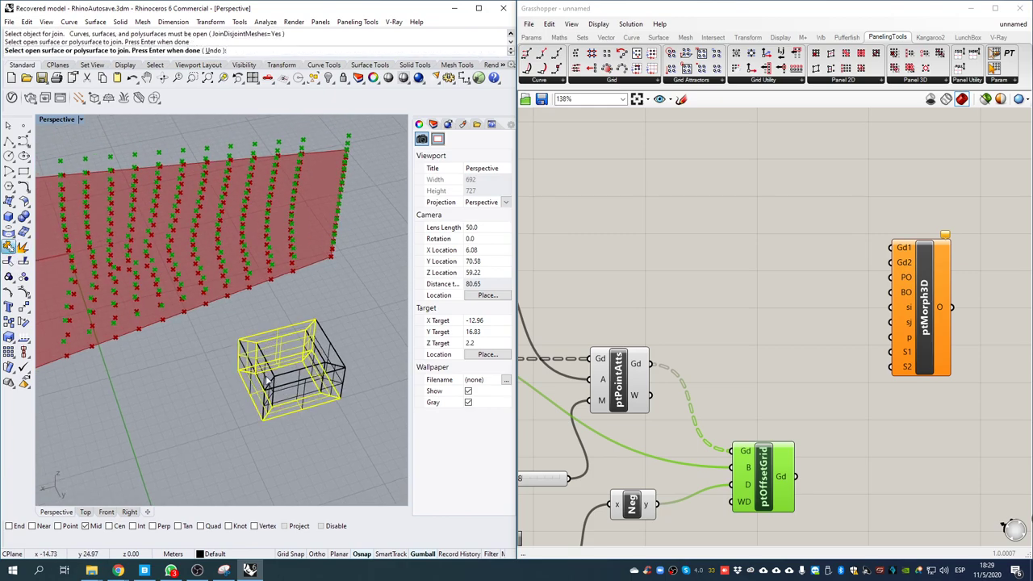
pyautogui.click(294, 383)
pyautogui.click(297, 389)
pyautogui.click(333, 355)
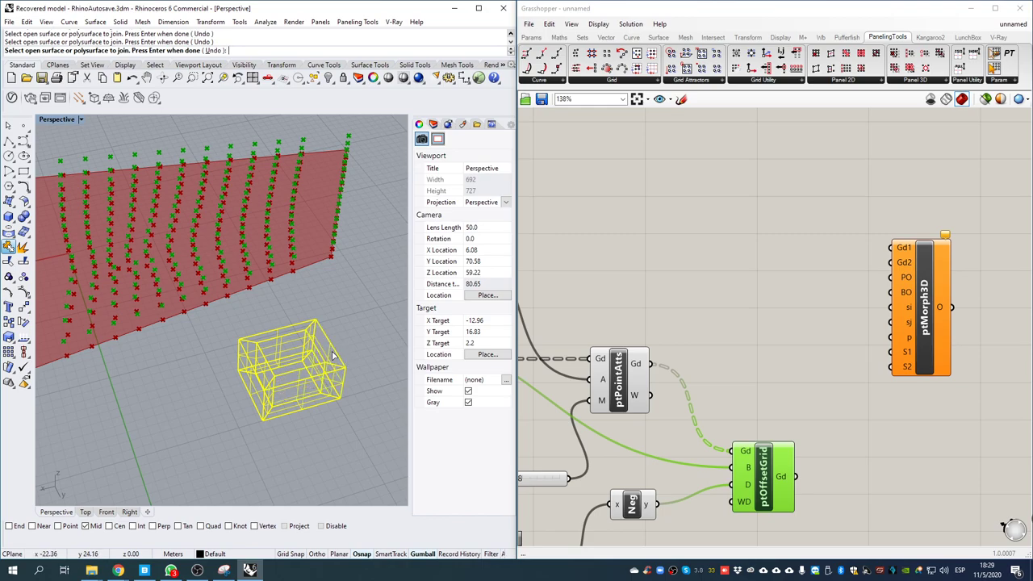
pyautogui.press('Return')
# - Move the joined frame along the ground plane, away from its two source rectangles
pyautogui.click(289, 376)
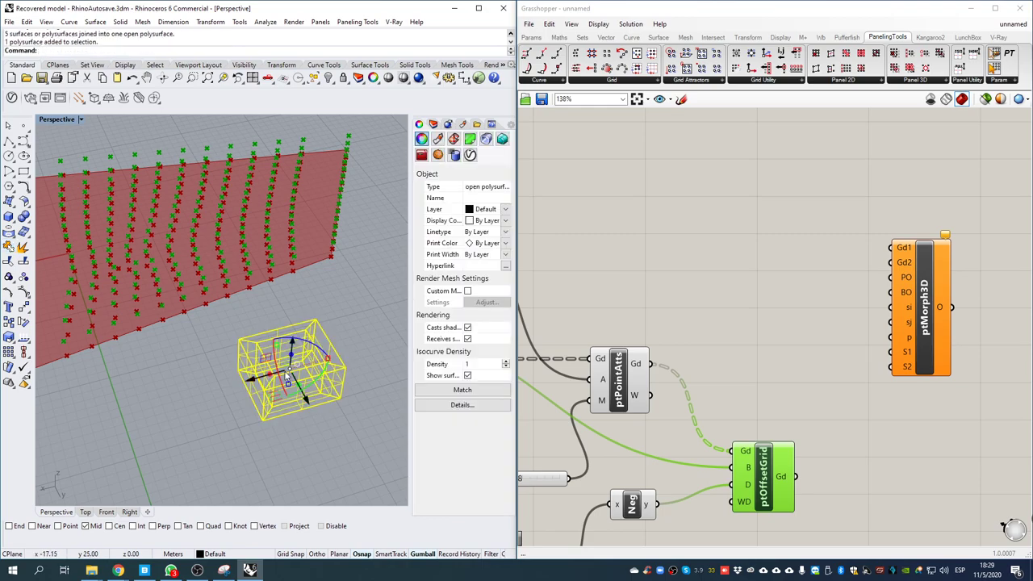
pyautogui.moveTo(260, 380); pyautogui.dragTo(123, 417)
pyautogui.moveTo(202, 339); pyautogui.dragTo(266, 379, button='right')
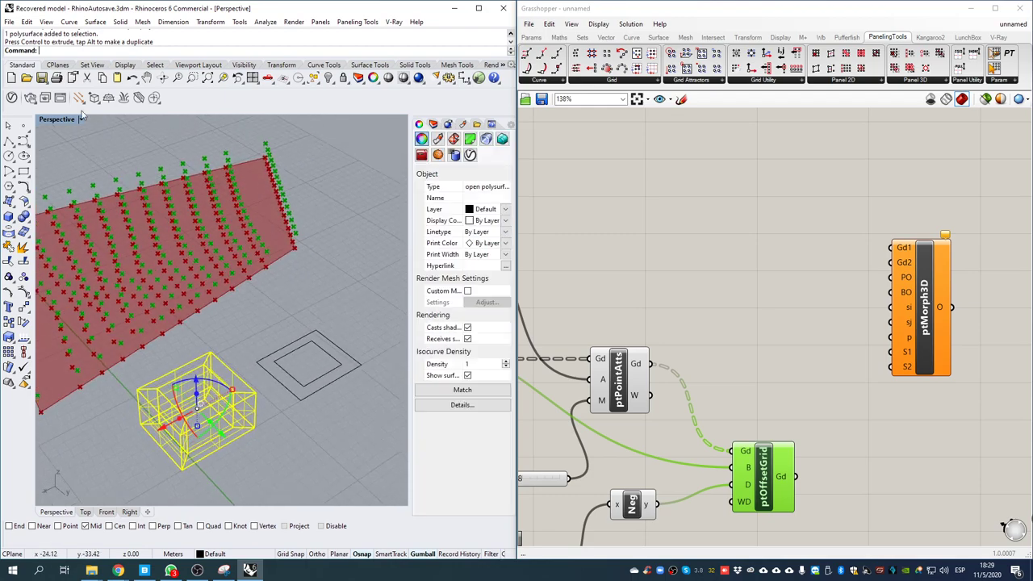
# - Set the perspective viewport's display mode to Shaded and inspect the frame
pyautogui.click(81, 119)
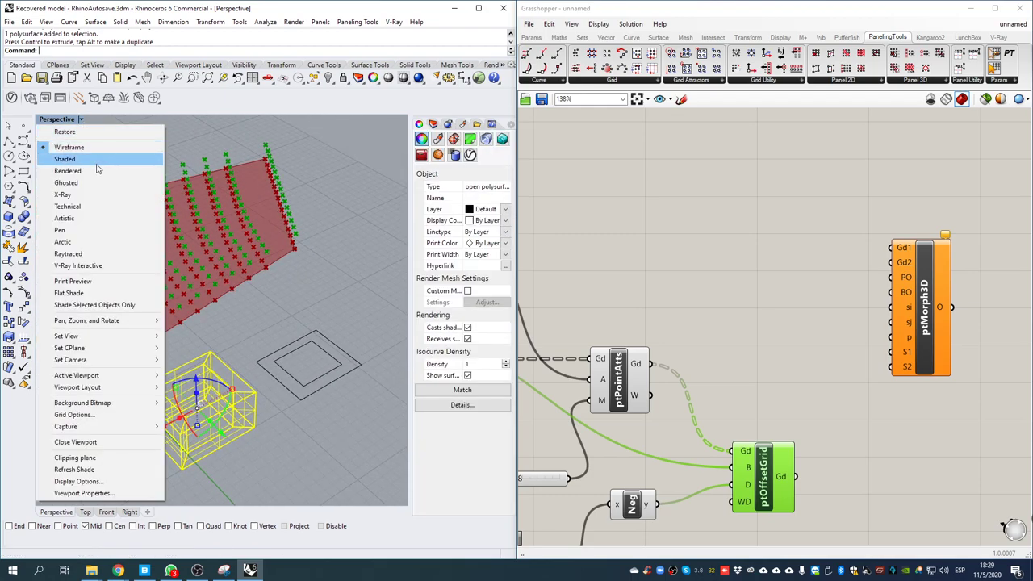
pyautogui.click(81, 159)
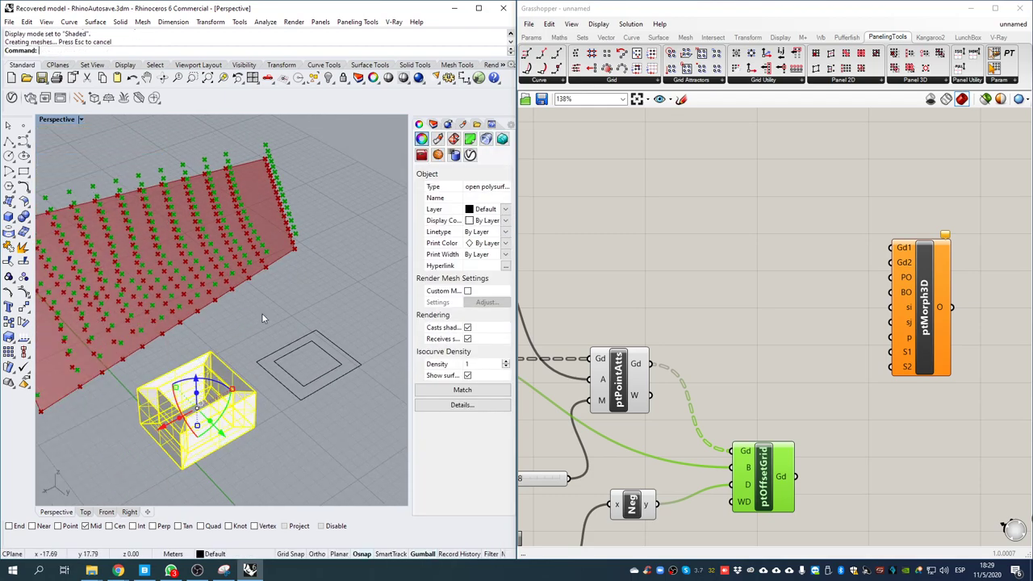
pyautogui.click(262, 315)
pyautogui.moveTo(240, 429); pyautogui.dragTo(226, 466, button='right')
# - Undo the frame's move, join and extrusion, going back to the flat lofted frame
pyautogui.click(213, 436)
pyautogui.hotkey('ctrl', 'z')
pyautogui.click(347, 306)
# - Delete the inner and outer rectangle curves that overlap the flat frame, keeping the lofted polysurface
pyautogui.click(318, 357)
pyautogui.click(314, 351)
pyautogui.scroll(6, 319, 348)
pyautogui.click(317, 352)
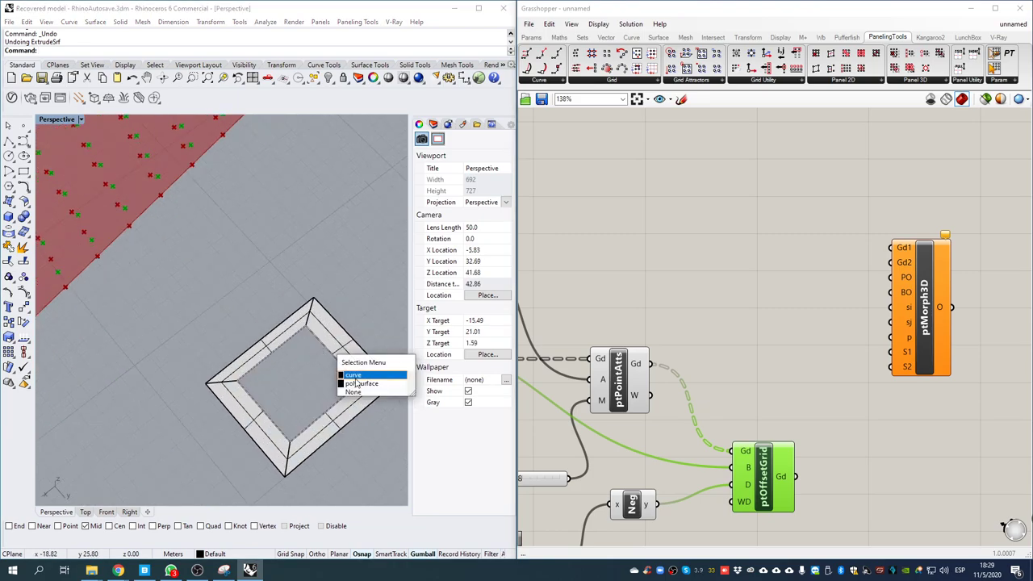
pyautogui.click(360, 376)
pyautogui.press('Delete')
pyautogui.click(353, 345)
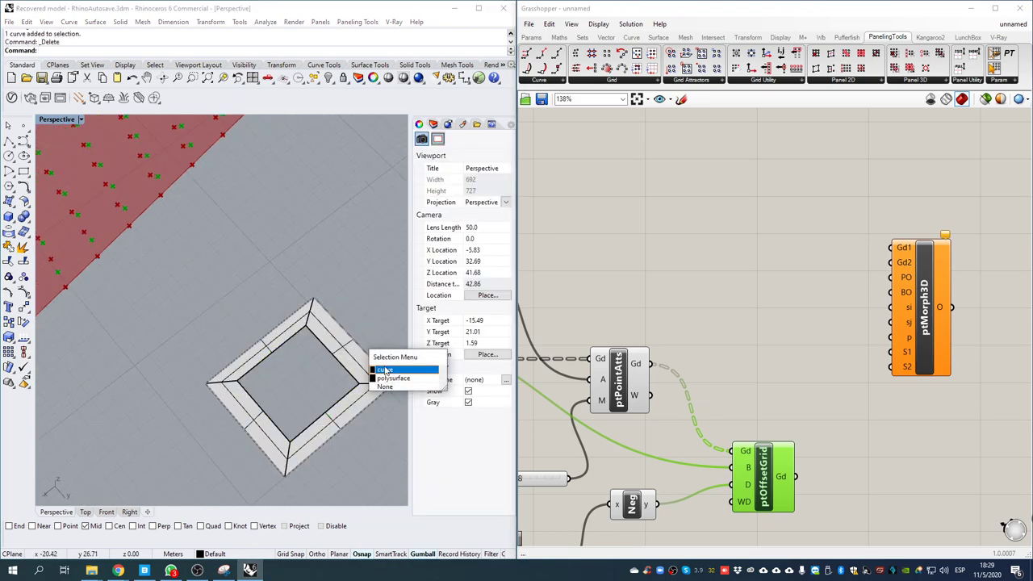
pyautogui.click(387, 369)
pyautogui.press('Escape')
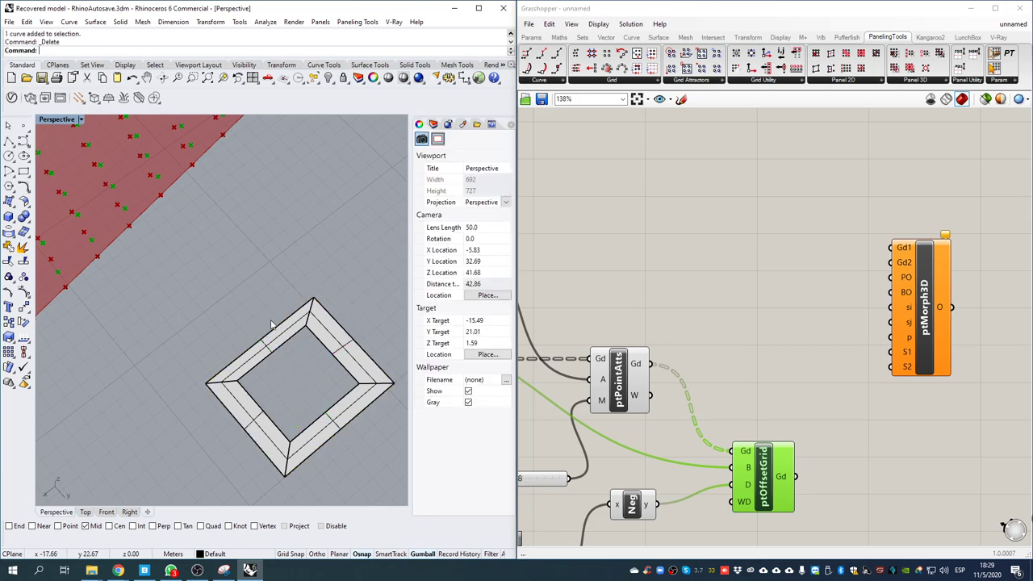
# - Try to join the faces of the flat frame
pyautogui.click(9, 247)
pyautogui.click(315, 329)
pyautogui.press('Return')
# - Start ExtrudeSrf again and pick the faces of the flat frame as the surfaces to extrude
pyautogui.click(330, 330)
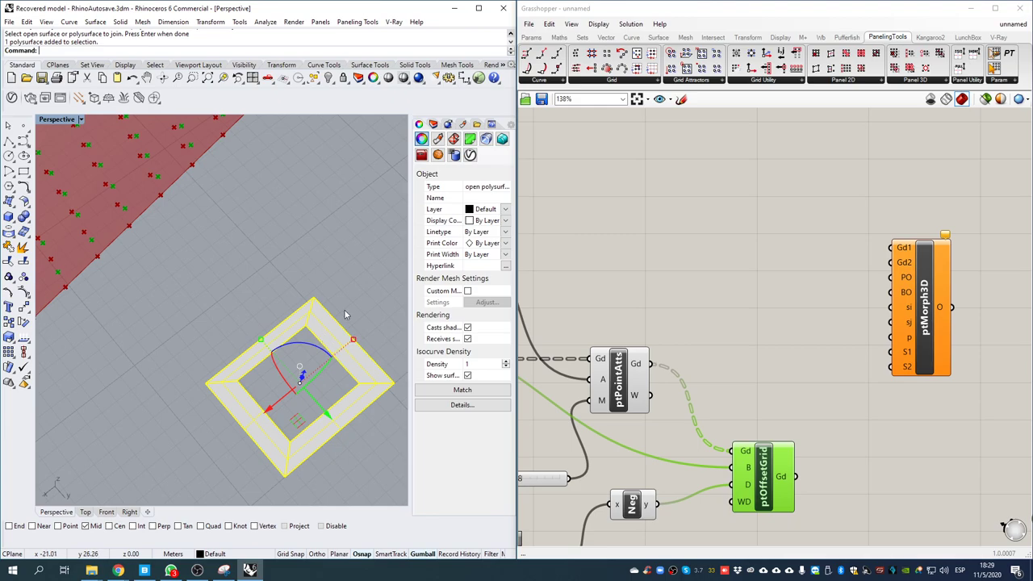
pyautogui.moveTo(271, 313); pyautogui.dragTo(251, 282, button='right')
pyautogui.write('ExtrudeCrv')
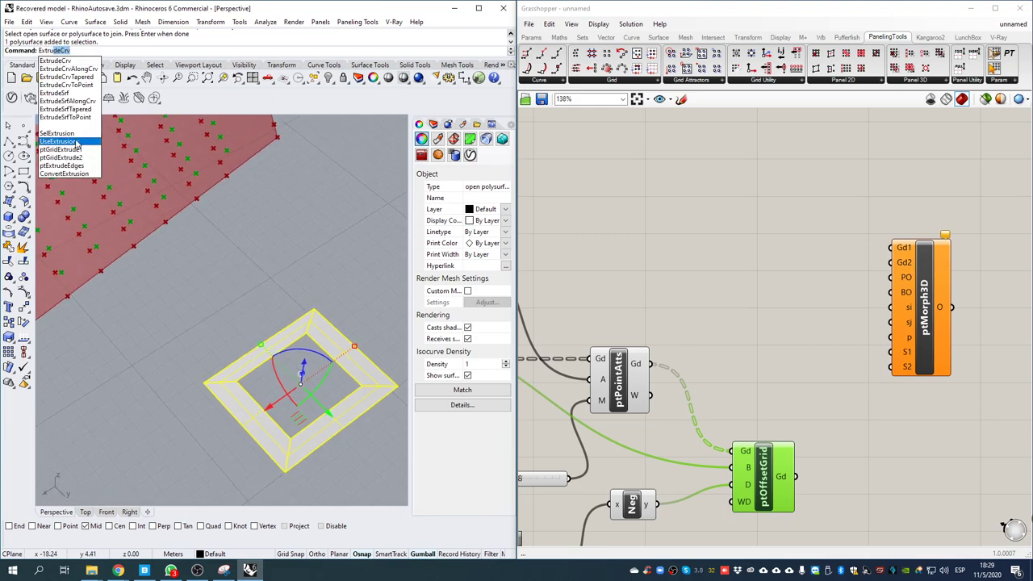
pyautogui.click(55, 93)
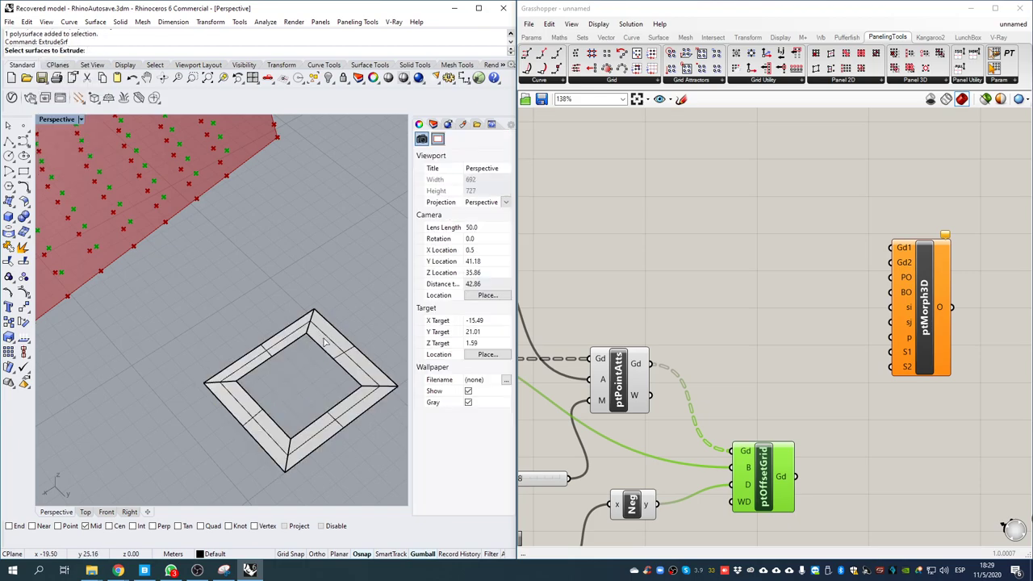
pyautogui.click(323, 340)
pyautogui.click(284, 344)
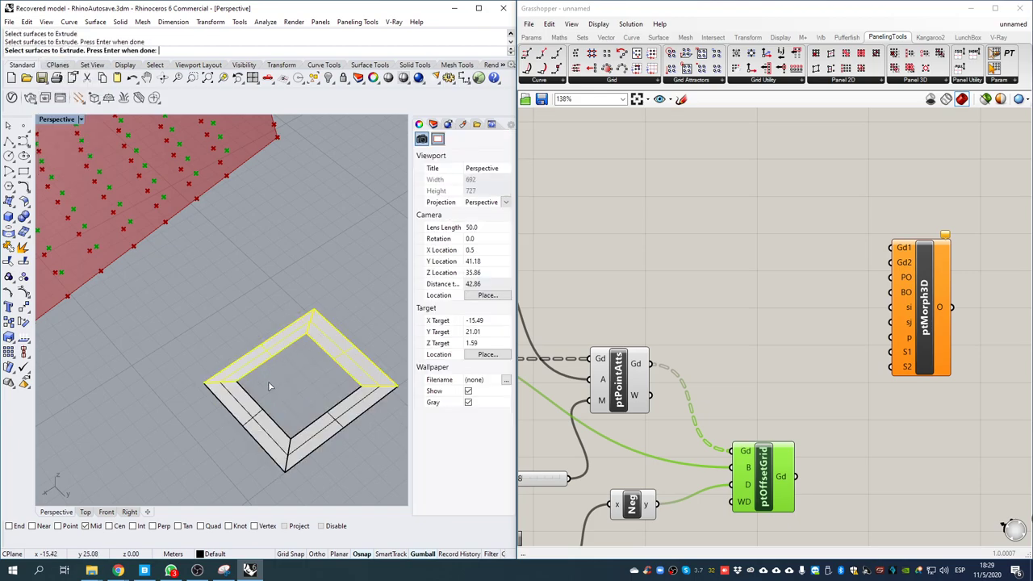
# - Add the remaining two trapezoids of the square frame to the selection and extrude all four surfaces upward
pyautogui.click(269, 436)
pyautogui.click(339, 426)
pyautogui.press('Return')
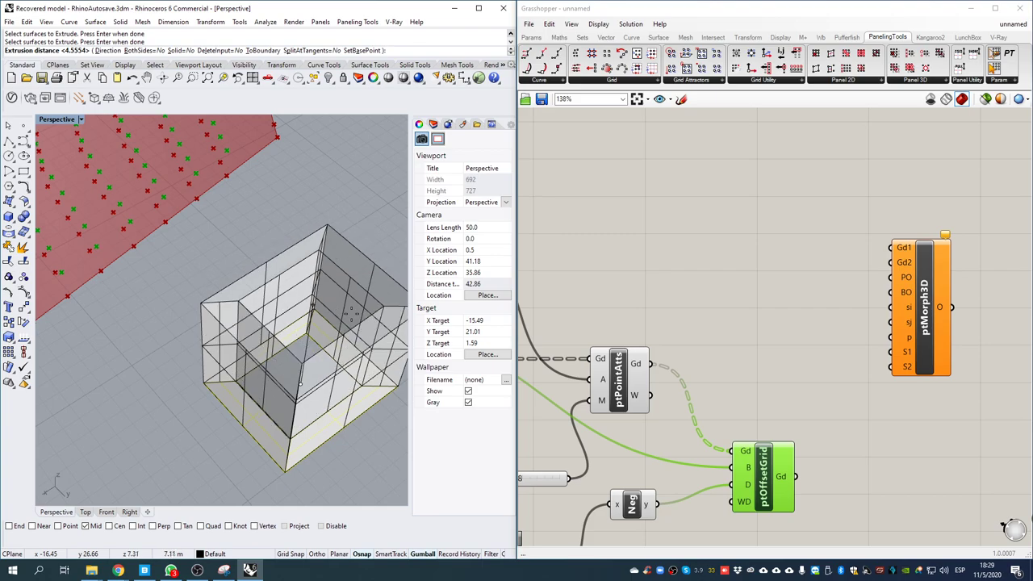
pyautogui.click(368, 322)
# - Cap each of the four extruded frame sides so they become closed solids
pyautogui.moveTo(295, 293)
pyautogui.mouseDown(button='right')
pyautogui.moveTo(260, 272)
pyautogui.moveTo(270, 279)
pyautogui.mouseUp(button='right')
pyautogui.press('Return')
pyautogui.click(338, 278)
pyautogui.press('Return')
pyautogui.press('Return')
pyautogui.click(299, 261)
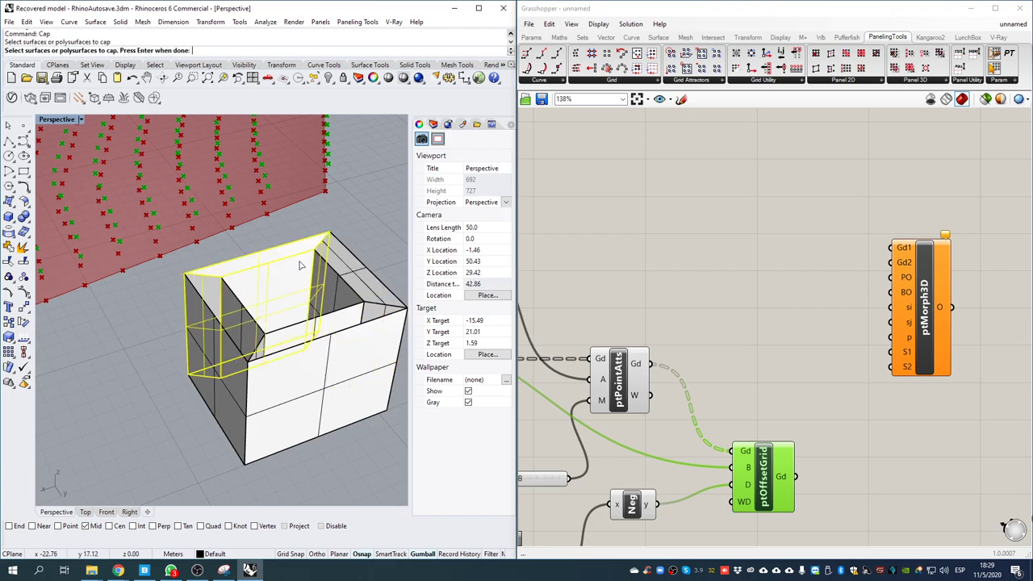
pyautogui.press('Return')
pyautogui.press('Return')
pyautogui.click(230, 355)
pyautogui.press('Return')
pyautogui.press('Return')
pyautogui.click(305, 339)
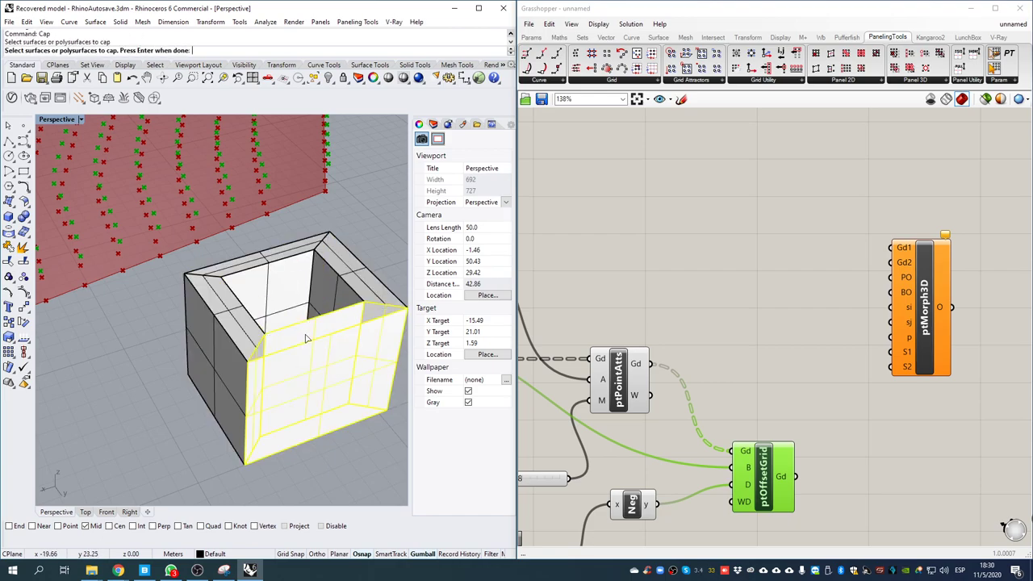
pyautogui.press('Return')
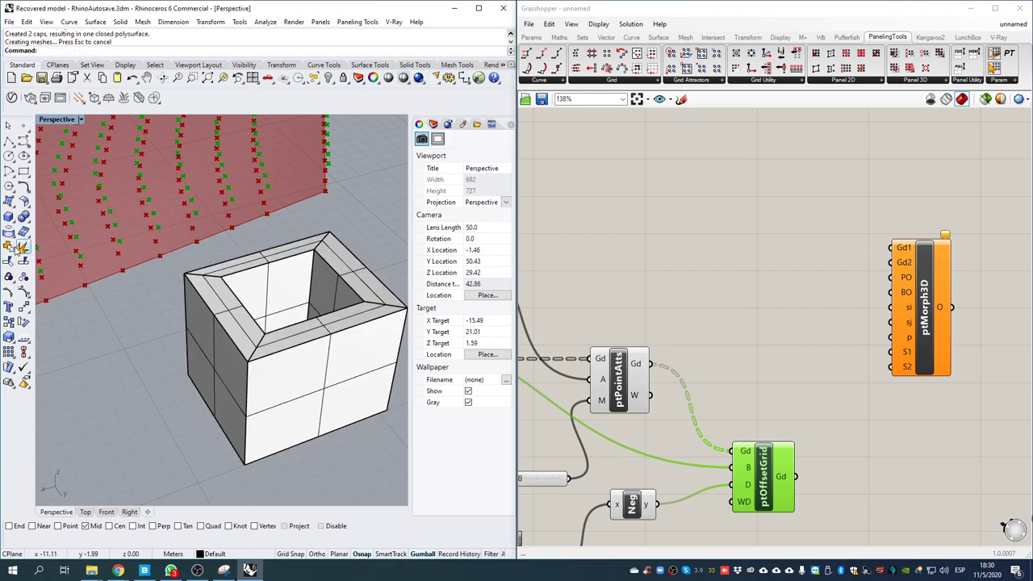
pyautogui.click(22, 247)
pyautogui.press('Escape')
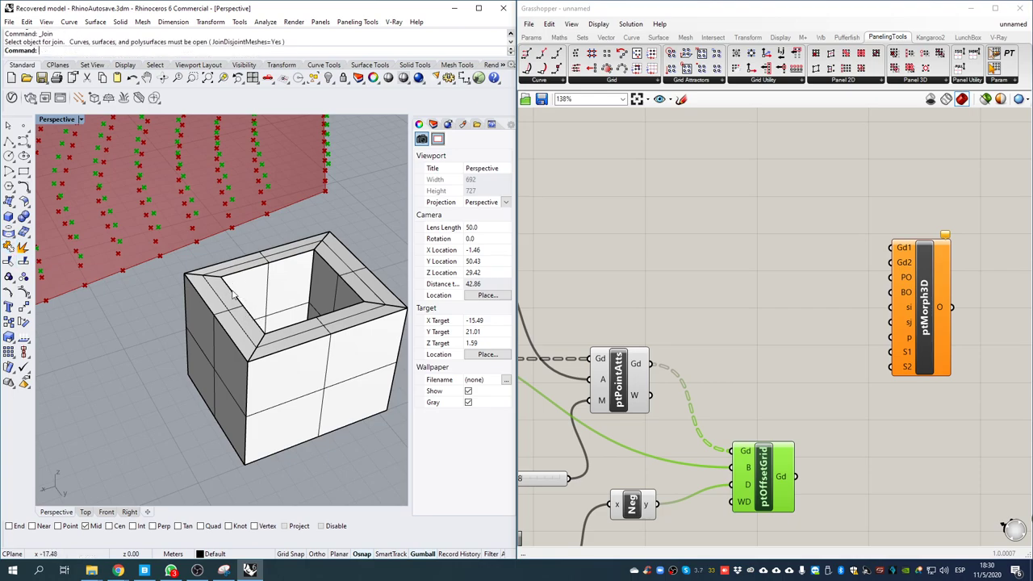
pyautogui.click(223, 287)
pyautogui.press('Escape')
pyautogui.click(233, 272)
pyautogui.press('Escape')
pyautogui.moveTo(228, 300); pyautogui.dragTo(257, 243, button='right')
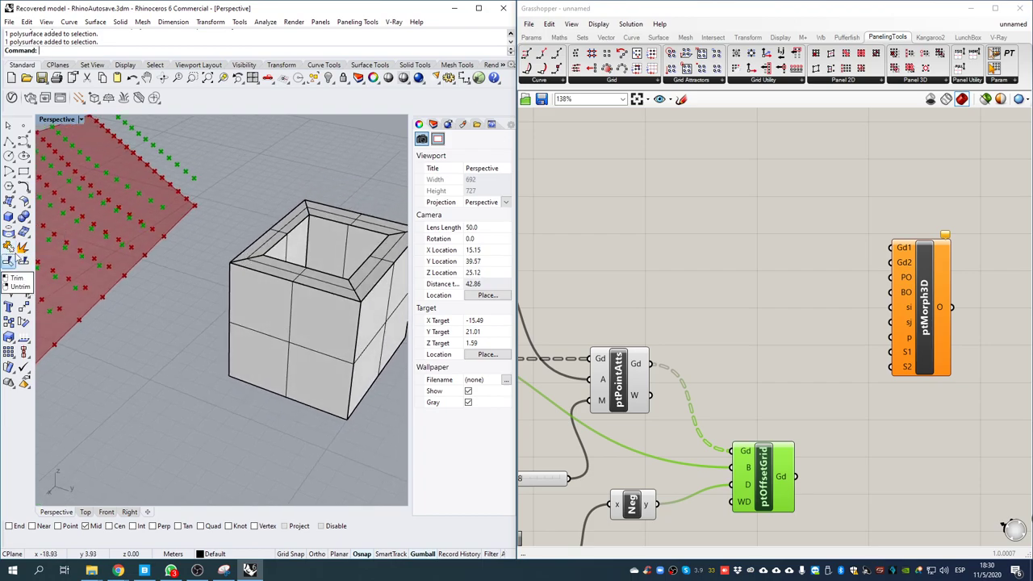
pyautogui.click(14, 286)
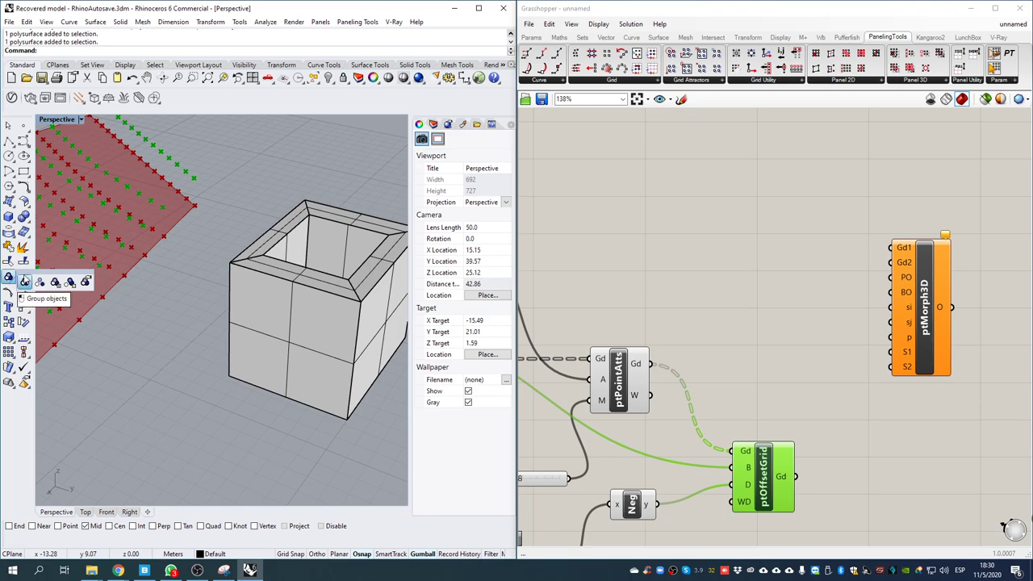
# - Boolean-union the four capped frame sides into a single closed solid
pyautogui.click(25, 216)
pyautogui.click(324, 227)
pyautogui.click(325, 228)
pyautogui.click(365, 281)
pyautogui.click(319, 302)
pyautogui.rightClick(320, 303)
pyautogui.click(320, 305)
pyautogui.moveTo(320, 304); pyautogui.dragTo(253, 255, button='right')
# - Add a Brep parameter to the Grasshopper canvas and reference the united frame solid in it
pyautogui.doubleClick(691, 228)
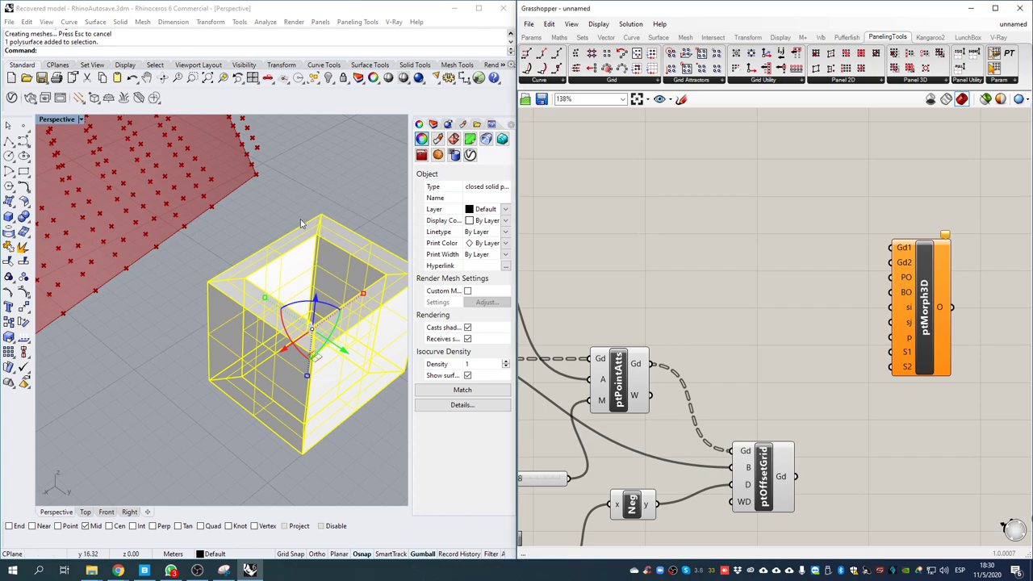
pyautogui.doubleClick(667, 242)
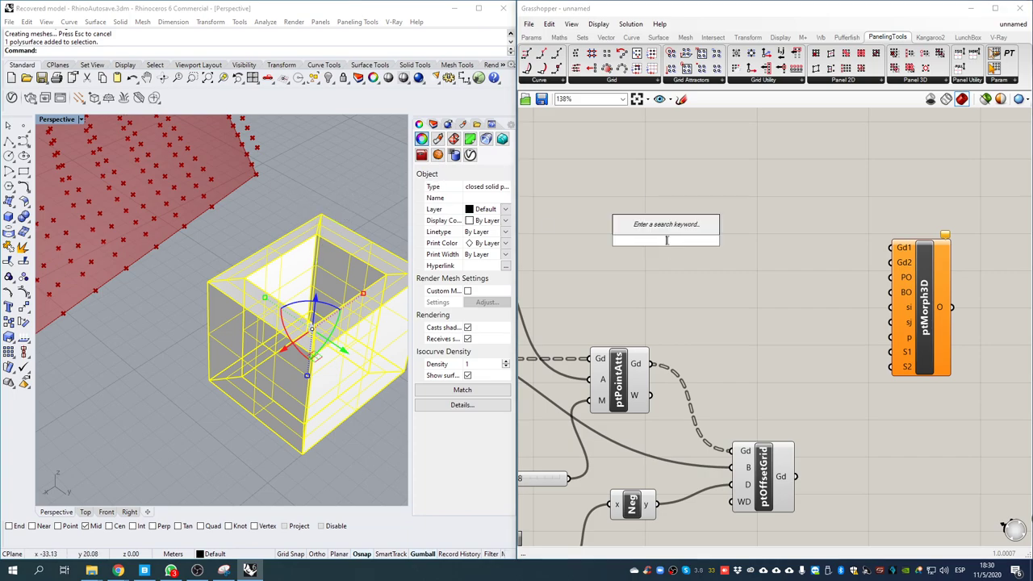
pyautogui.write('brep')
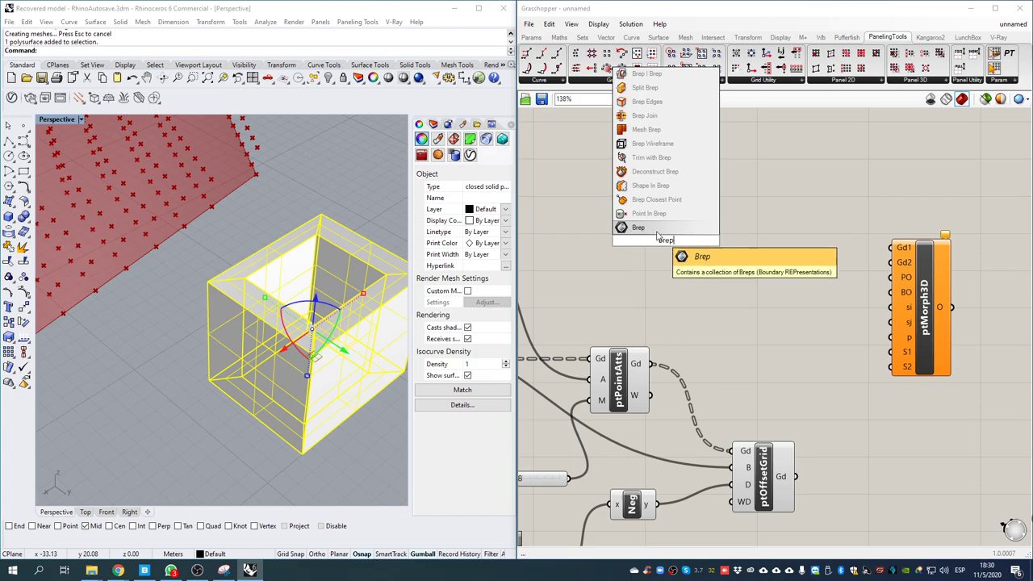
pyautogui.press('Return')
pyautogui.moveTo(668, 240); pyautogui.dragTo(686, 243)
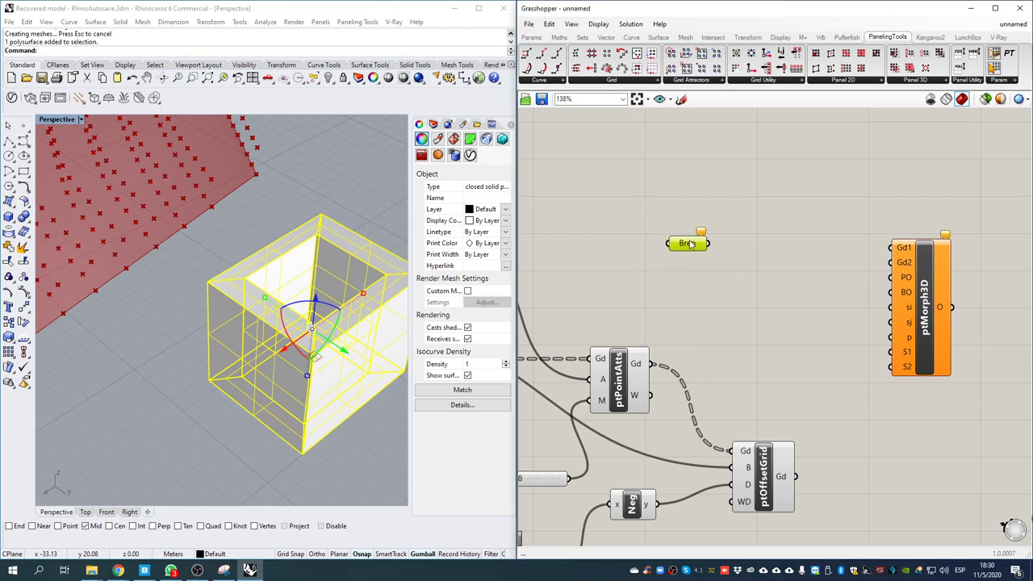
pyautogui.rightClick(687, 243)
pyautogui.click(724, 377)
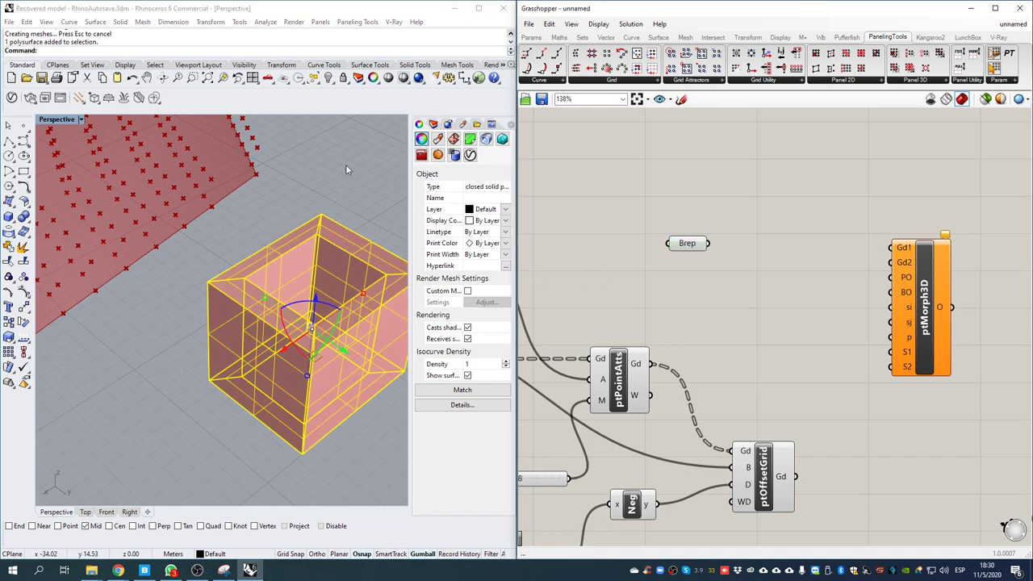
pyautogui.click(650, 264)
pyautogui.moveTo(692, 244)
pyautogui.mouseDown()
pyautogui.moveTo(690, 233)
pyautogui.moveTo(694, 252)
pyautogui.mouseUp()
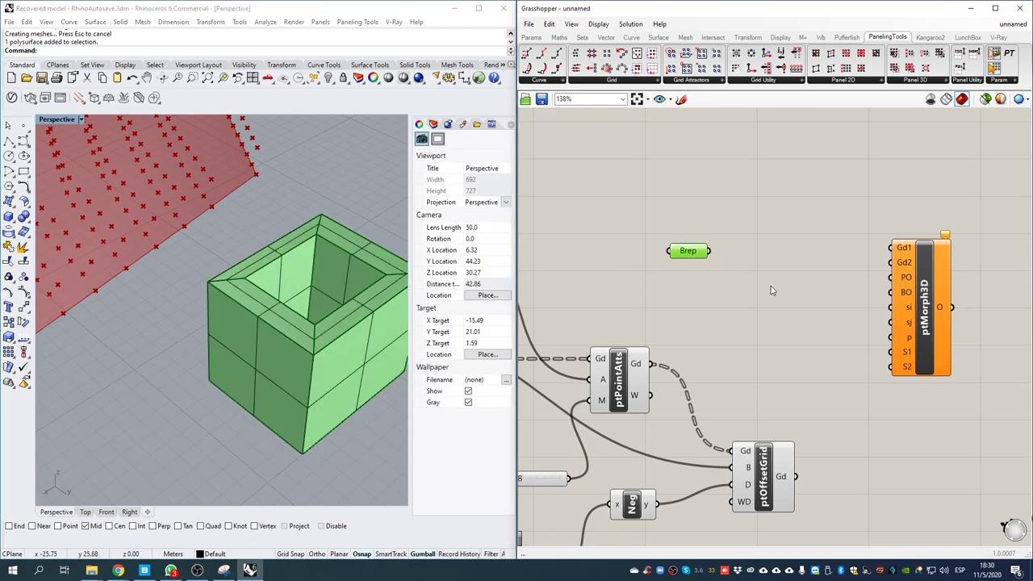
pyautogui.click(771, 287)
pyautogui.moveTo(363, 290); pyautogui.dragTo(155, 383, button='right')
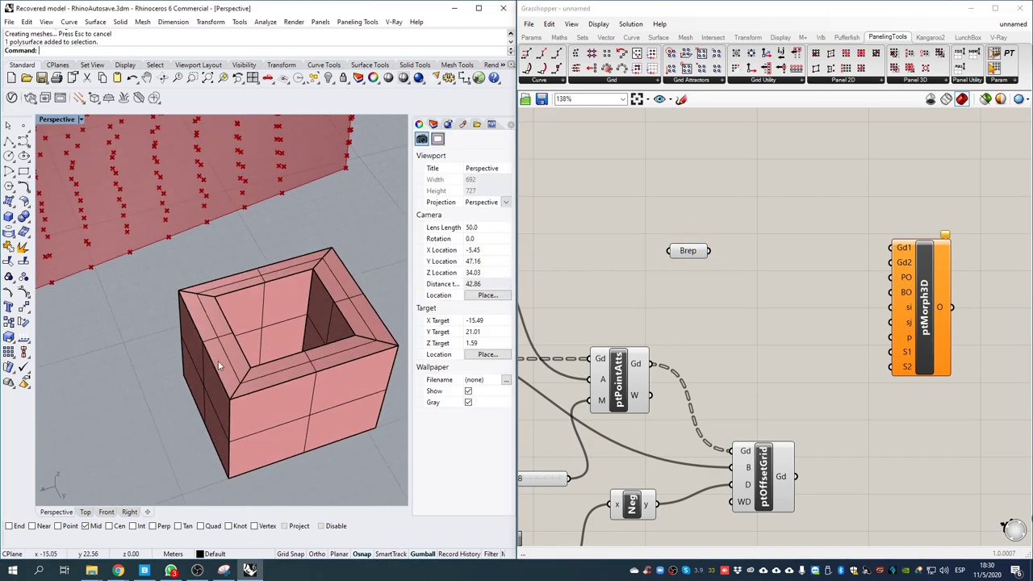
# - Add a Bounding Box component beside the Brep parameter and feed the Brep into its content input
pyautogui.moveTo(699, 253); pyautogui.dragTo(671, 226)
pyautogui.doubleClick(717, 240)
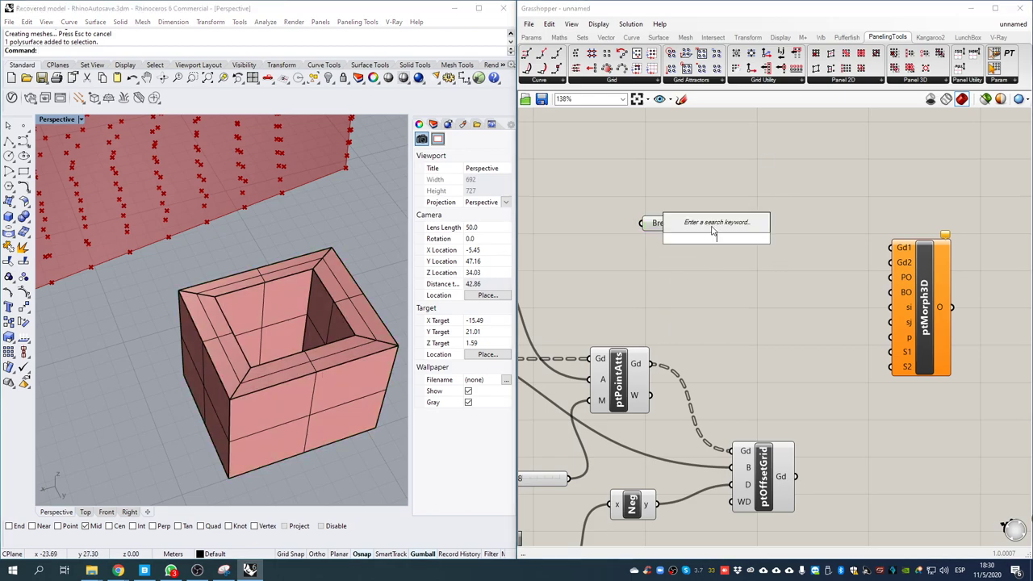
pyautogui.write('boun')
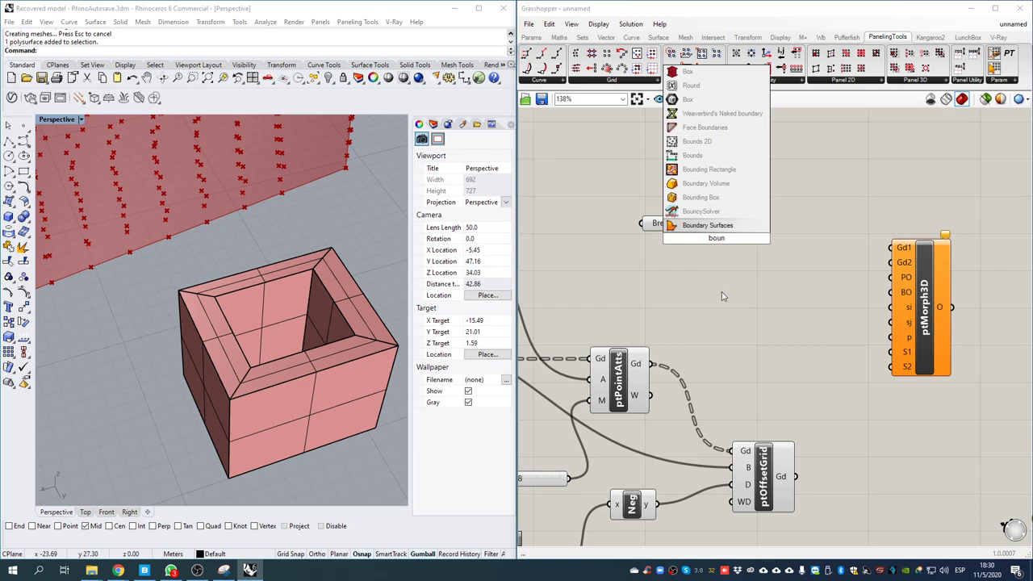
pyautogui.click(694, 198)
pyautogui.moveTo(734, 242); pyautogui.dragTo(767, 258)
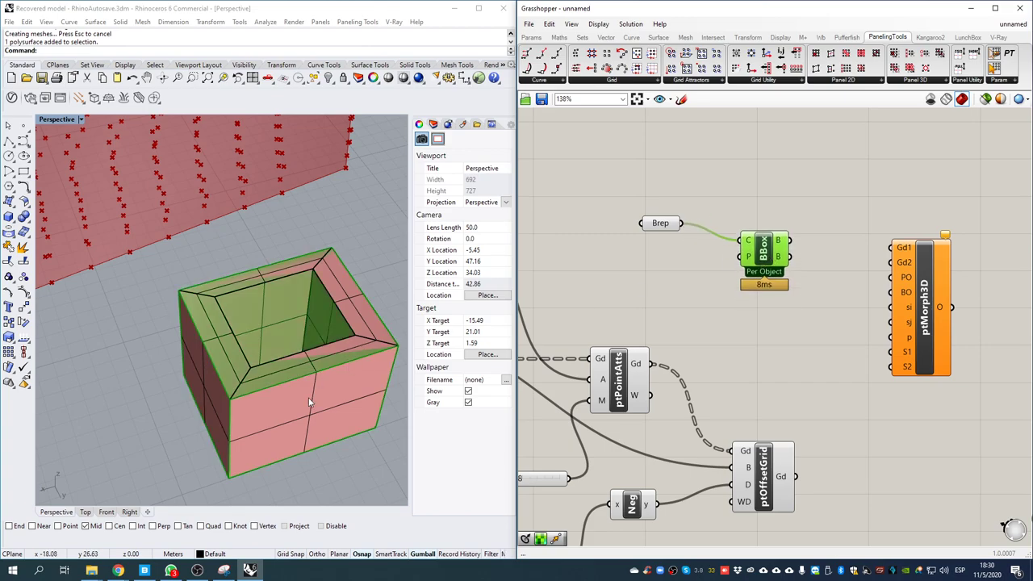
# - Rotate the frame solid to examine how its bounding box reacts, and undo the rotation
pyautogui.click(291, 353)
pyautogui.moveTo(303, 377); pyautogui.dragTo(275, 389)
pyautogui.click(352, 466)
pyautogui.moveTo(311, 432); pyautogui.dragTo(227, 231, button='right')
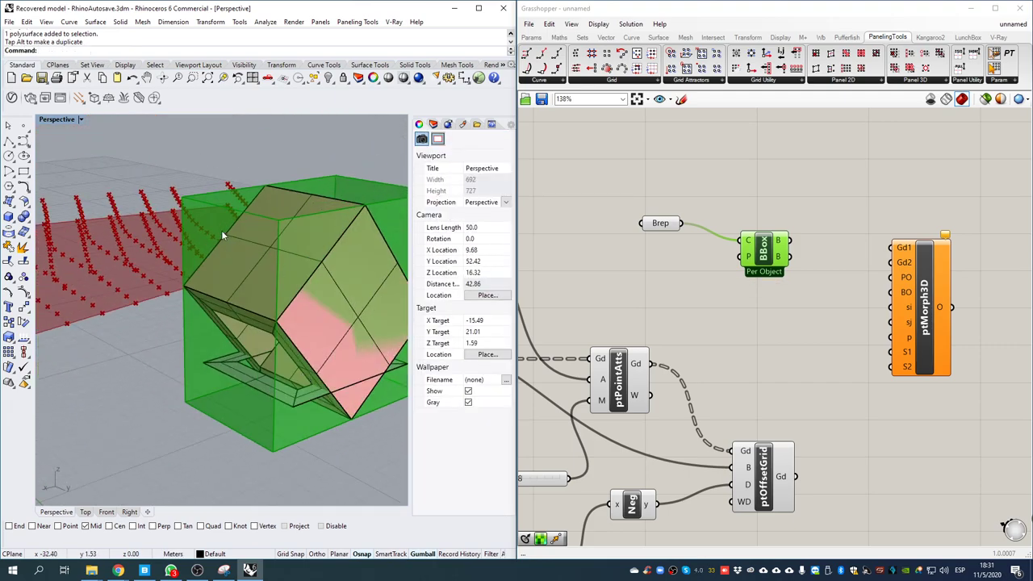
pyautogui.hotkey('ctrl', 'z')
pyautogui.click(349, 198)
# - Move the frame solid along one horizontal axis, clear of the flat frame surfaces it was extruded from
pyautogui.click(307, 292)
pyautogui.scroll(-4, 306, 295)
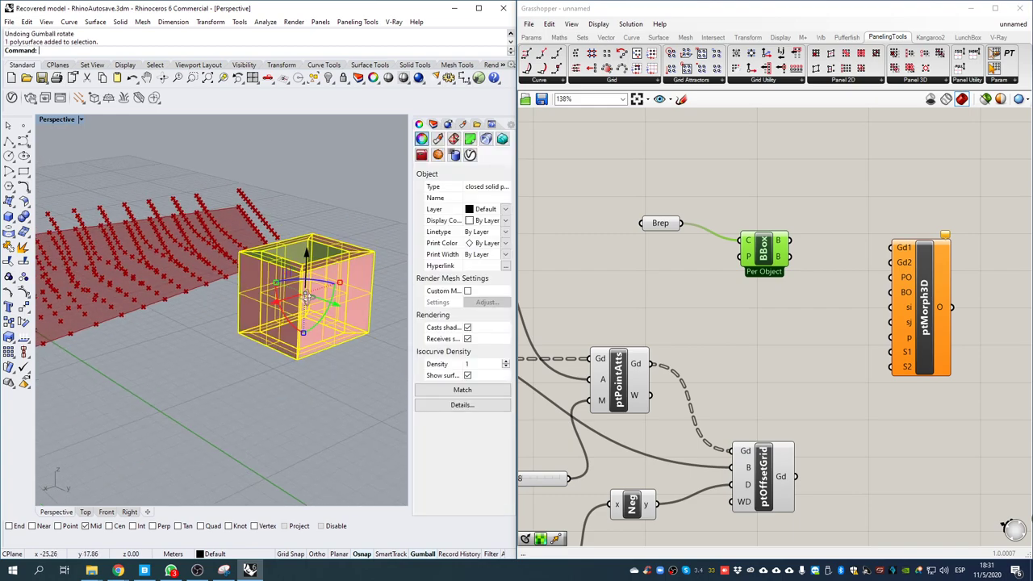
pyautogui.moveTo(306, 294); pyautogui.dragTo(283, 341, button='right')
pyautogui.moveTo(278, 346); pyautogui.dragTo(128, 422)
pyautogui.click(282, 406)
pyautogui.moveTo(255, 410); pyautogui.dragTo(280, 389, button='right')
# - Connect the ptPointAtts and ptOffsetGrid grids to ptMorph3D's Gd1 and Gd2, the Brep to PO and the bounding box to BO
pyautogui.moveTo(762, 259); pyautogui.dragTo(754, 304)
pyautogui.moveTo(623, 362); pyautogui.dragTo(601, 321, button='right')
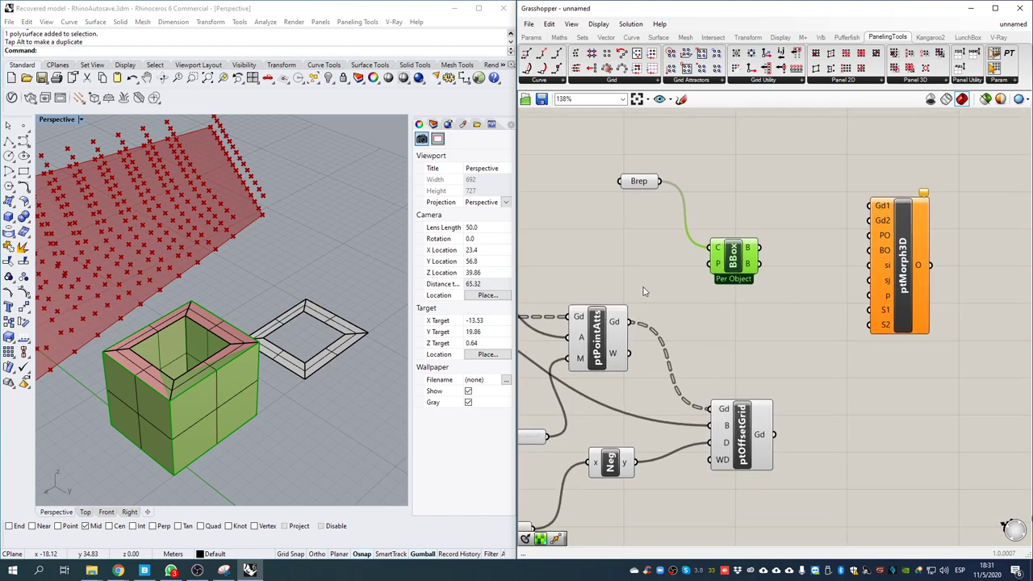
pyautogui.moveTo(630, 323); pyautogui.dragTo(870, 206)
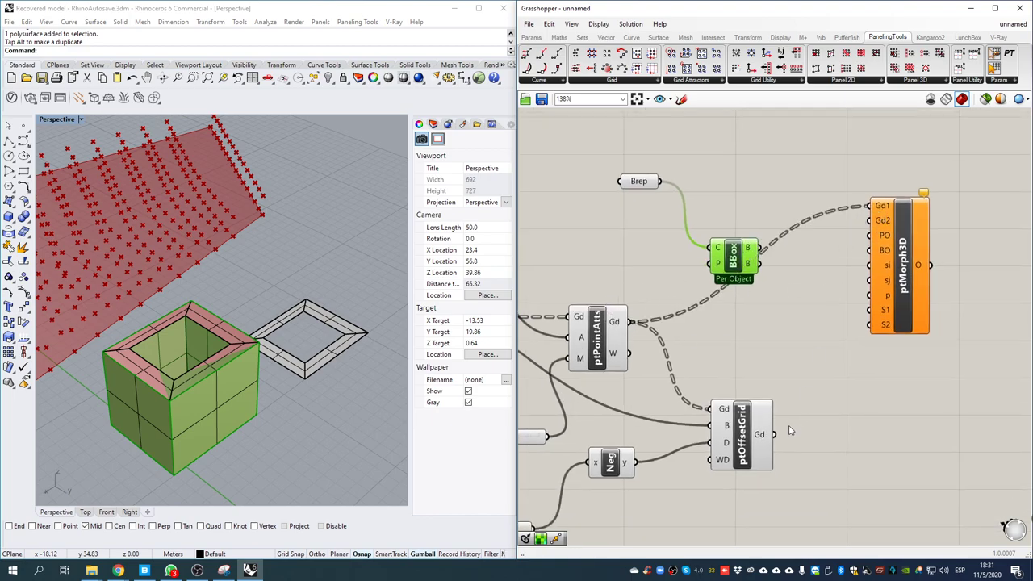
pyautogui.moveTo(777, 435); pyautogui.dragTo(872, 221)
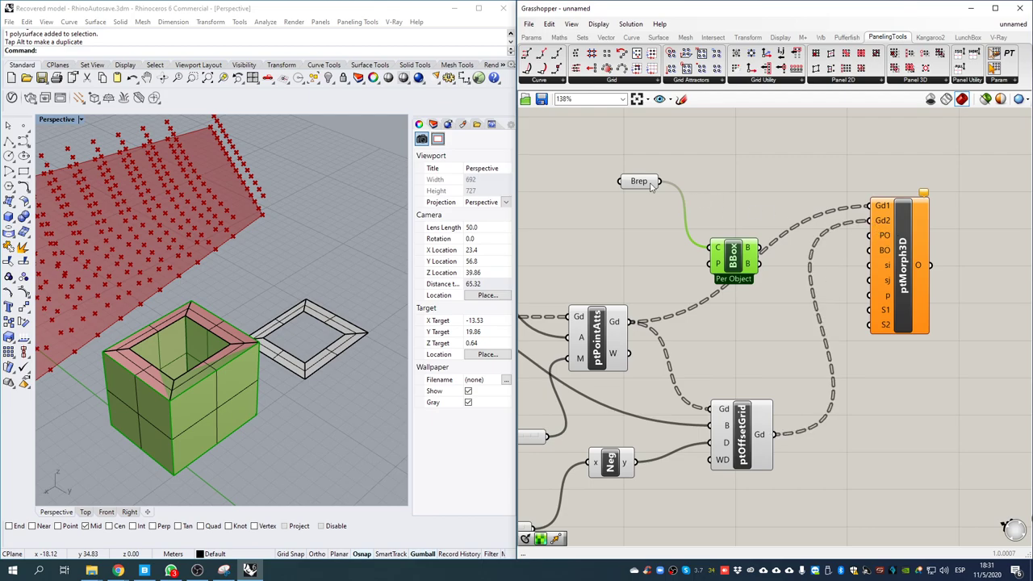
pyautogui.moveTo(677, 180); pyautogui.dragTo(867, 235)
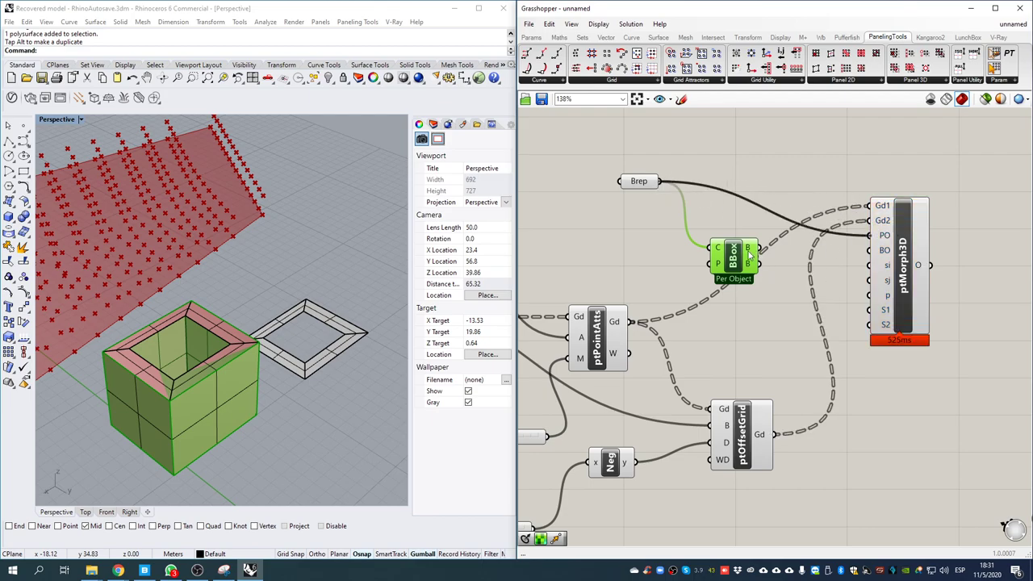
pyautogui.moveTo(735, 247); pyautogui.dragTo(865, 257)
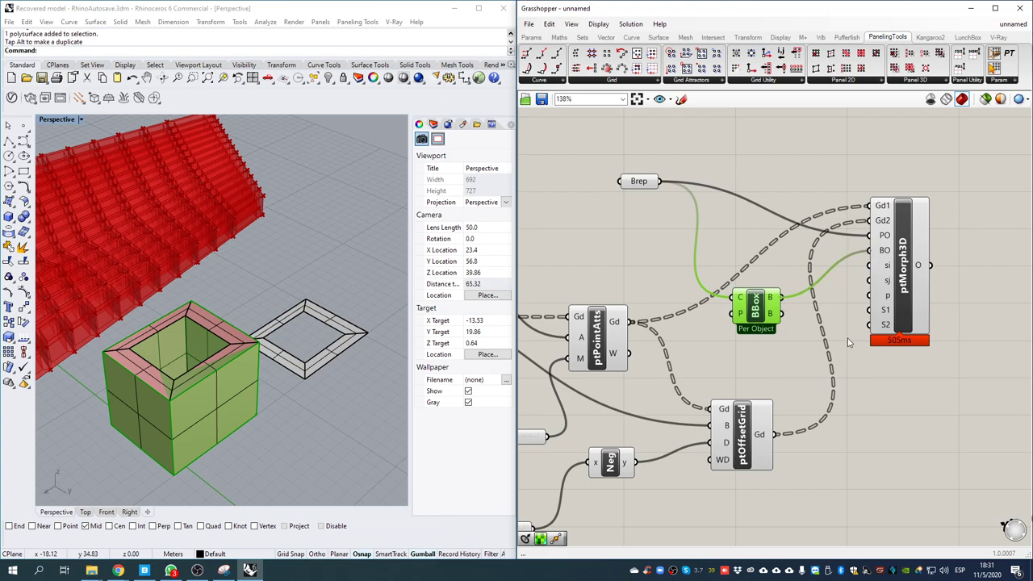
pyautogui.moveTo(208, 276); pyautogui.dragTo(214, 356, button='right')
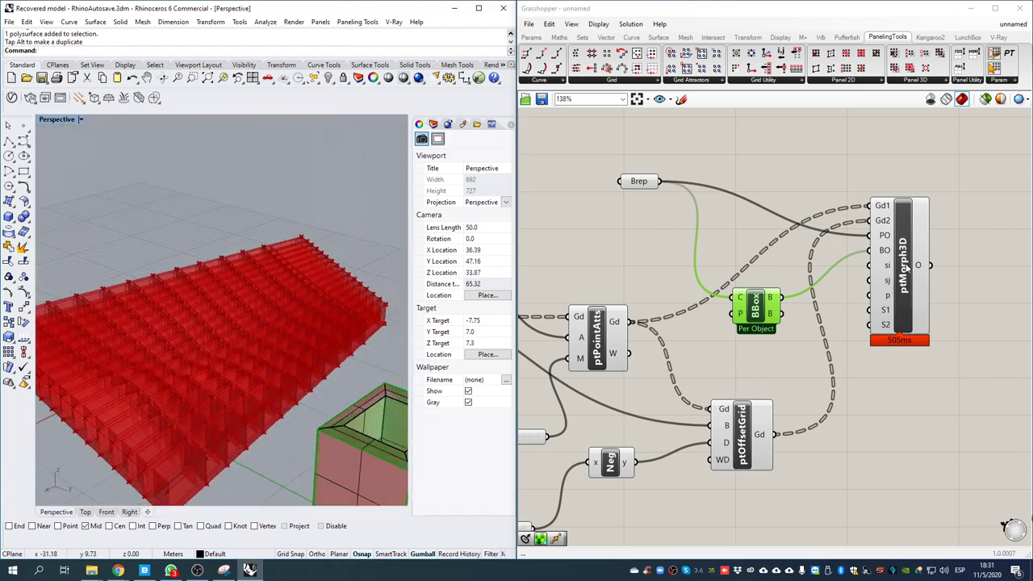
# - Bake the ptMorph3D panels into Rhino with grouping enabled
pyautogui.click(905, 270)
pyautogui.middleClick(891, 271)
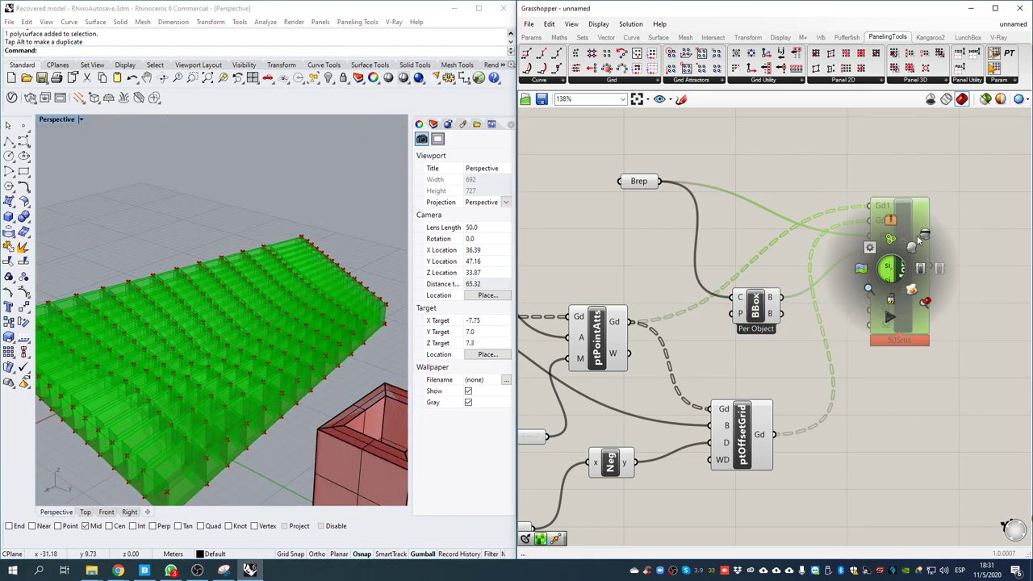
pyautogui.rightClick(908, 233)
pyautogui.click(912, 274)
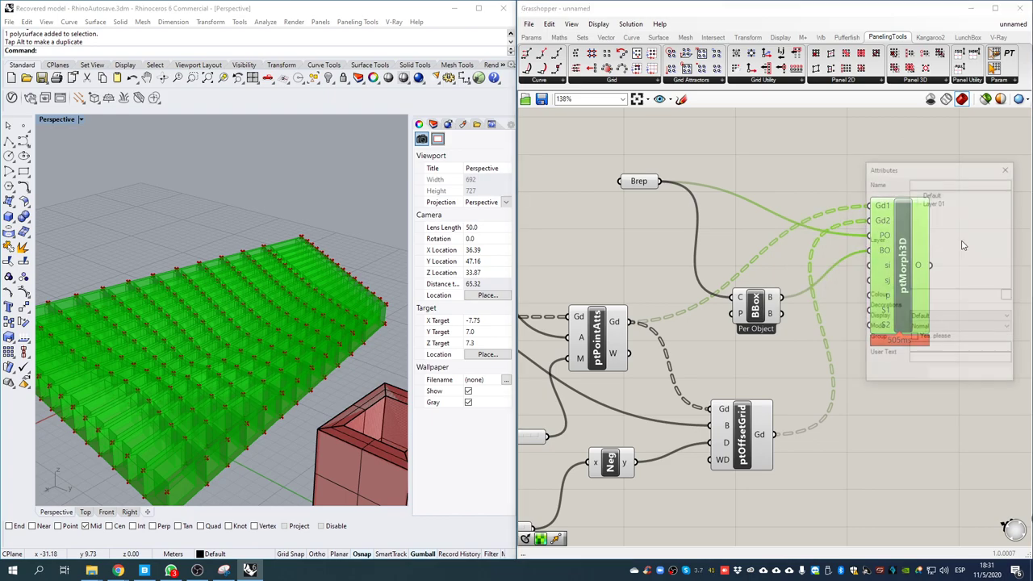
pyautogui.click(922, 340)
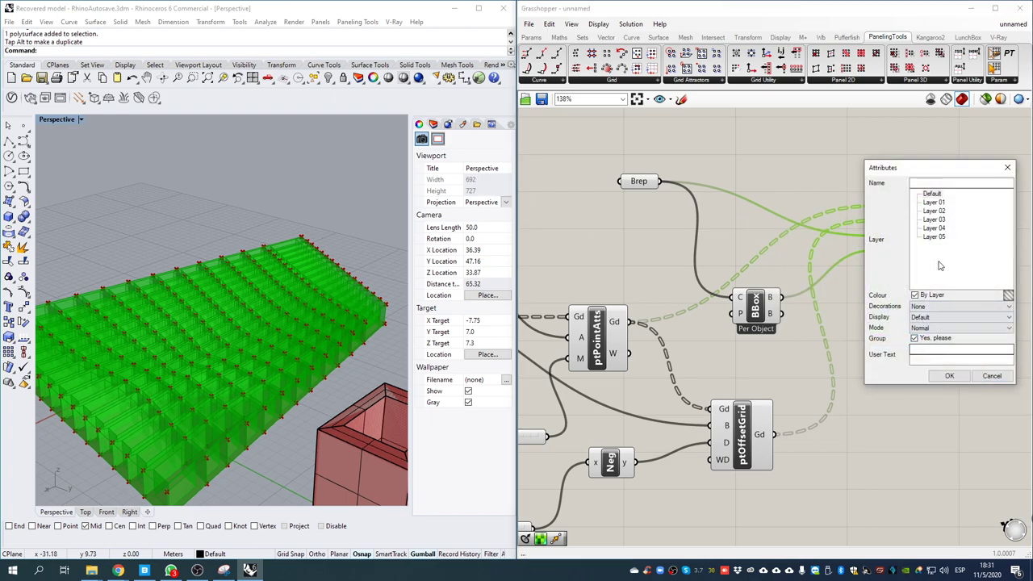
pyautogui.click(949, 375)
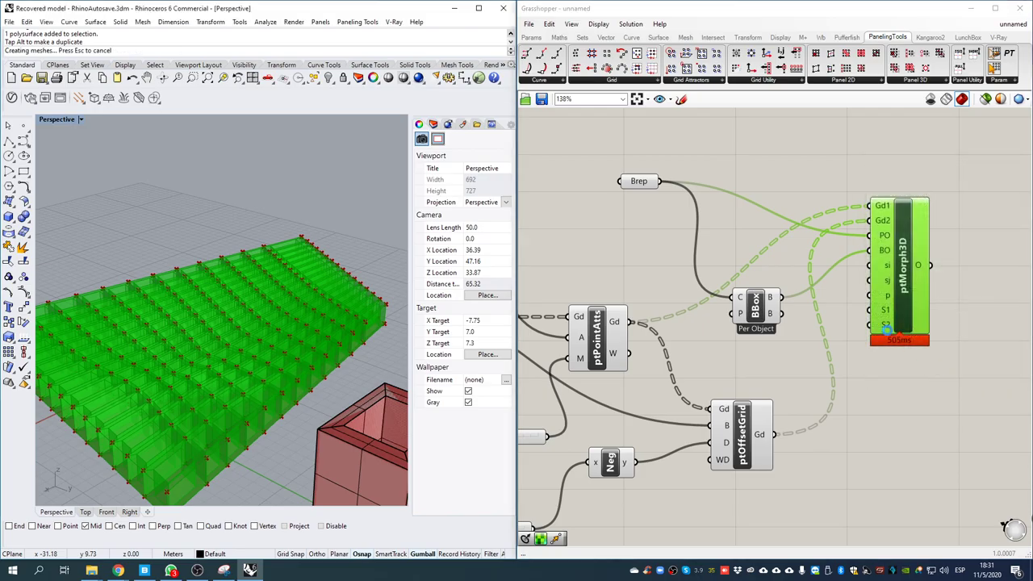
# - Limit the Grasshopper preview to selected components and examine the baked panels' openings up close
pyautogui.click(984, 99)
pyautogui.click(979, 151)
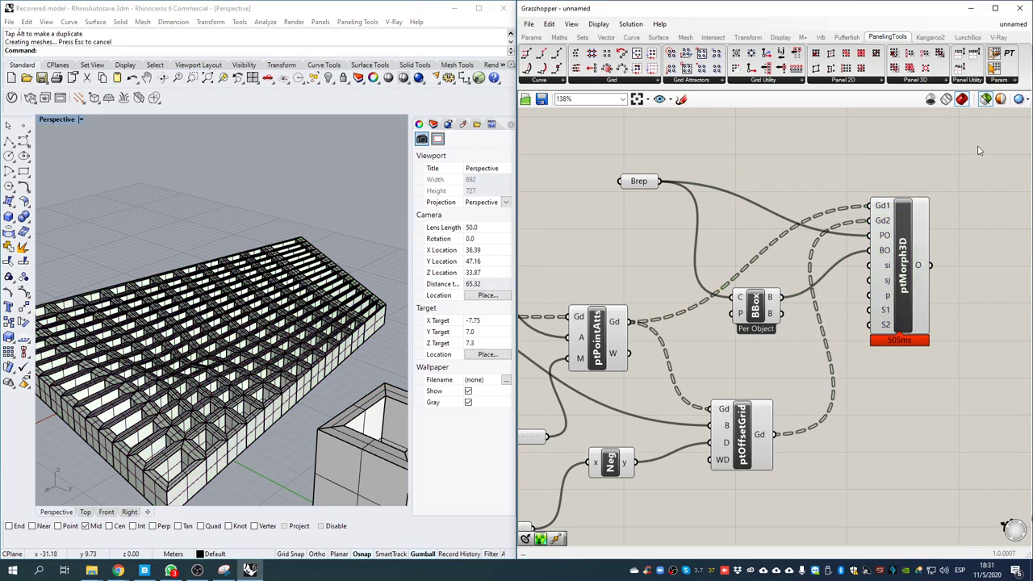
pyautogui.moveTo(196, 307); pyautogui.dragTo(152, 351, button='right')
pyautogui.scroll(4, 210, 326)
pyautogui.scroll(10, 168, 321)
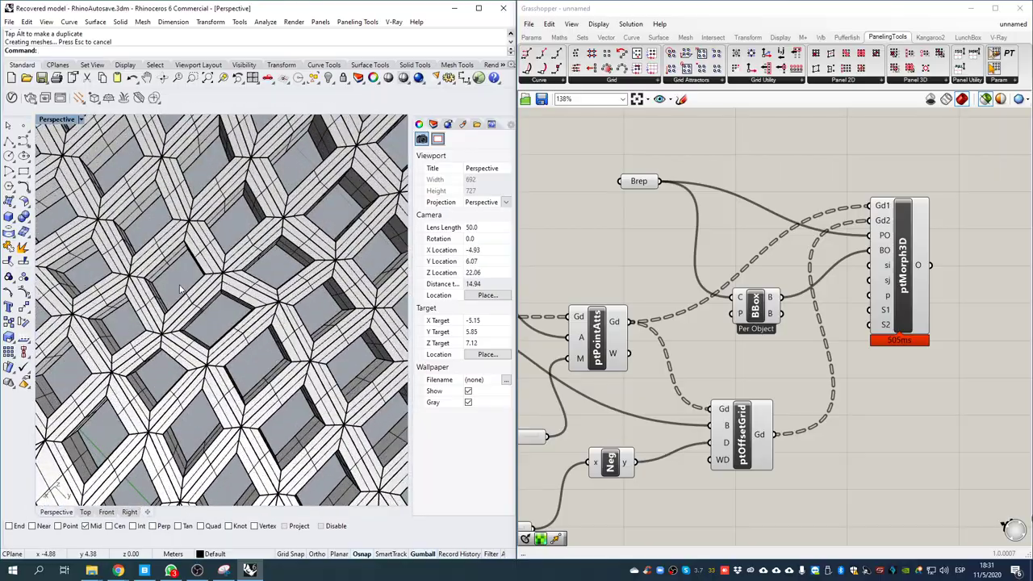
pyautogui.scroll(-3, 182, 293)
# - Delete the baked panels and restore the preview of all Grasshopper components
pyautogui.hotkey('ctrl', 'a')
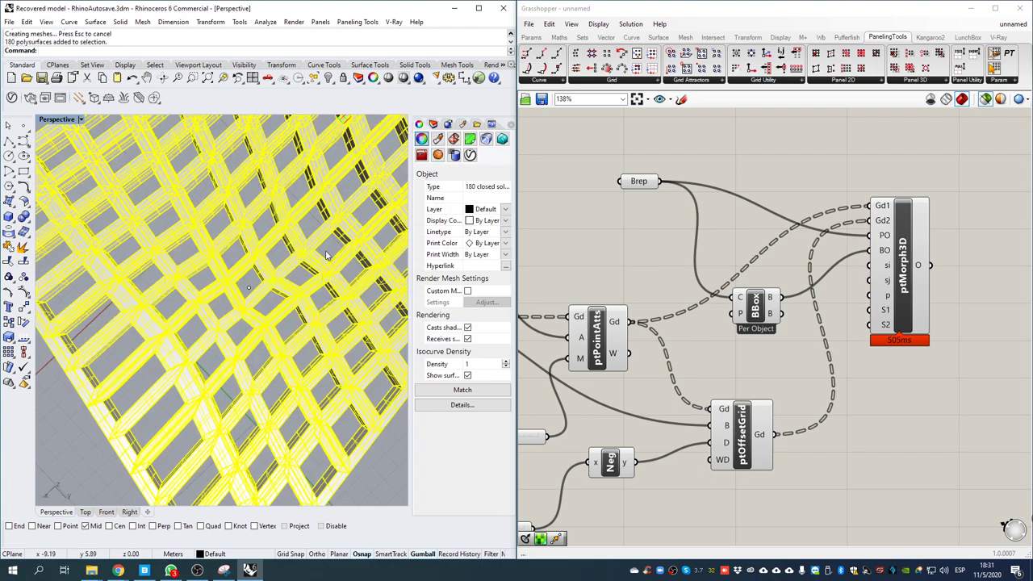
pyautogui.press('Delete')
pyautogui.click(985, 99)
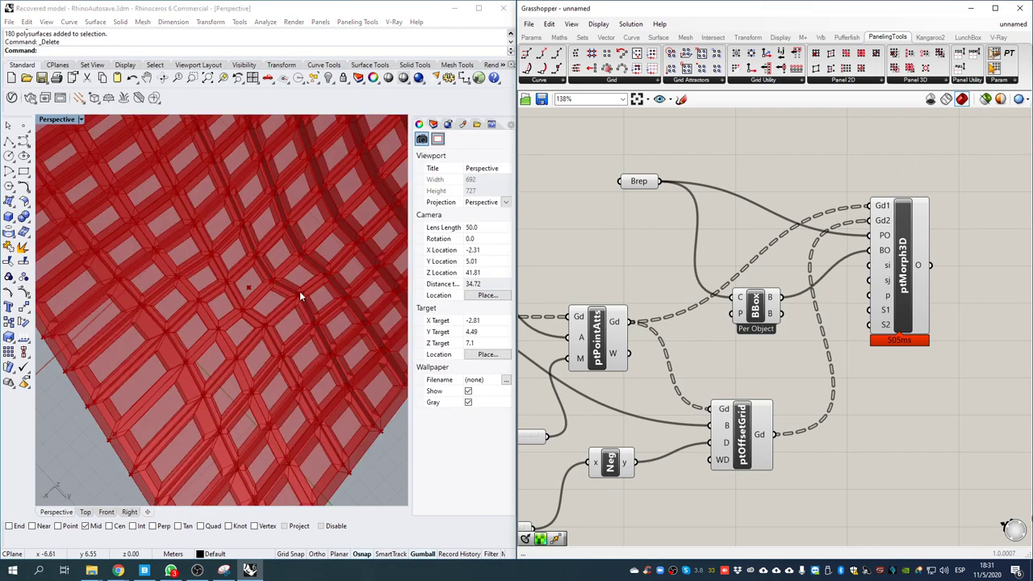
# - Move the attractor point to another area of the panelled surface and examine how the openings change
pyautogui.click(246, 292)
pyautogui.scroll(-3, 243, 295)
pyautogui.moveTo(216, 320); pyautogui.dragTo(317, 209)
pyautogui.moveTo(354, 253); pyautogui.dragTo(328, 201, button='right')
pyautogui.scroll(5, 315, 242)
pyautogui.moveTo(290, 281); pyautogui.dragTo(262, 302, button='right')
pyautogui.scroll(-5, 264, 284)
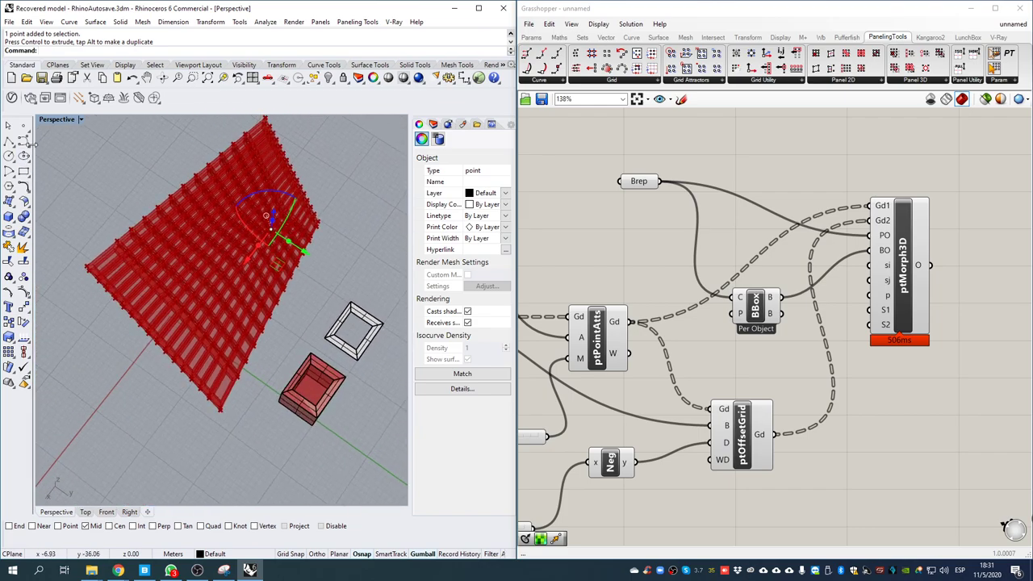
# - Draw a degree 3 interpolated curve with chord knots through four points, running across the whole panelled surface
pyautogui.click(58, 322)
pyautogui.click(236, 322)
pyautogui.click(214, 220)
pyautogui.click(331, 154)
pyautogui.moveTo(372, 191); pyautogui.dragTo(379, 188, button='right')
pyautogui.rightClick(330, 170)
# - Add a Curve parameter to the Grasshopper definition and reference the newly drawn curve across the surface in it
pyautogui.moveTo(634, 270); pyautogui.dragTo(942, 174, button='right')
pyautogui.doubleClick(619, 356)
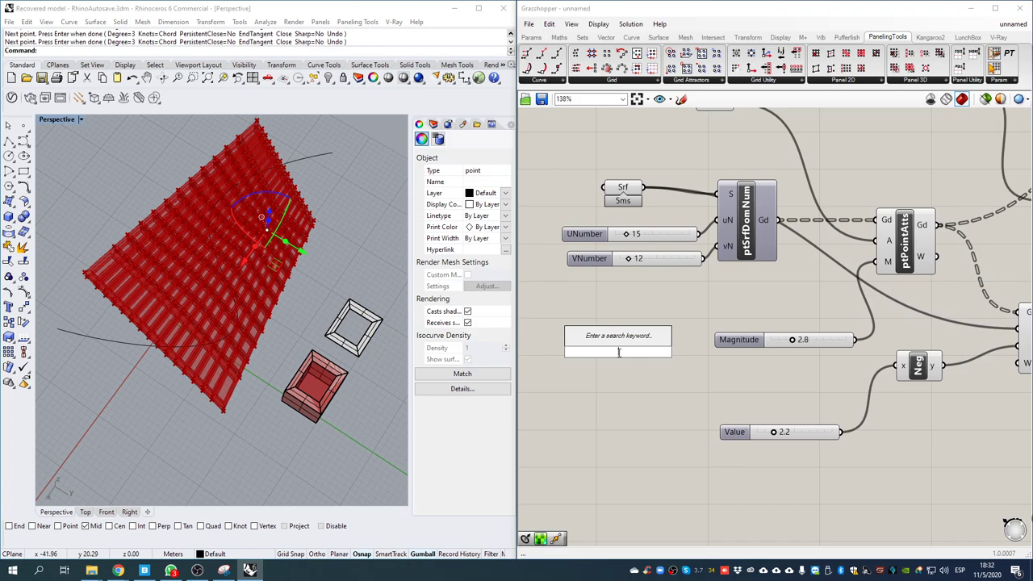
pyautogui.write('curve')
pyautogui.click(619, 337)
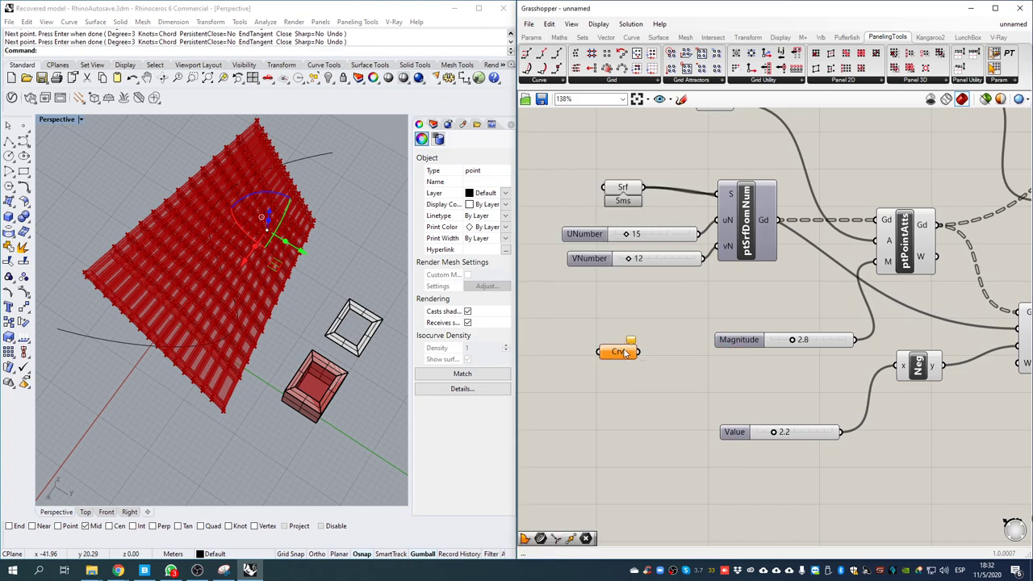
pyautogui.rightClick(625, 353)
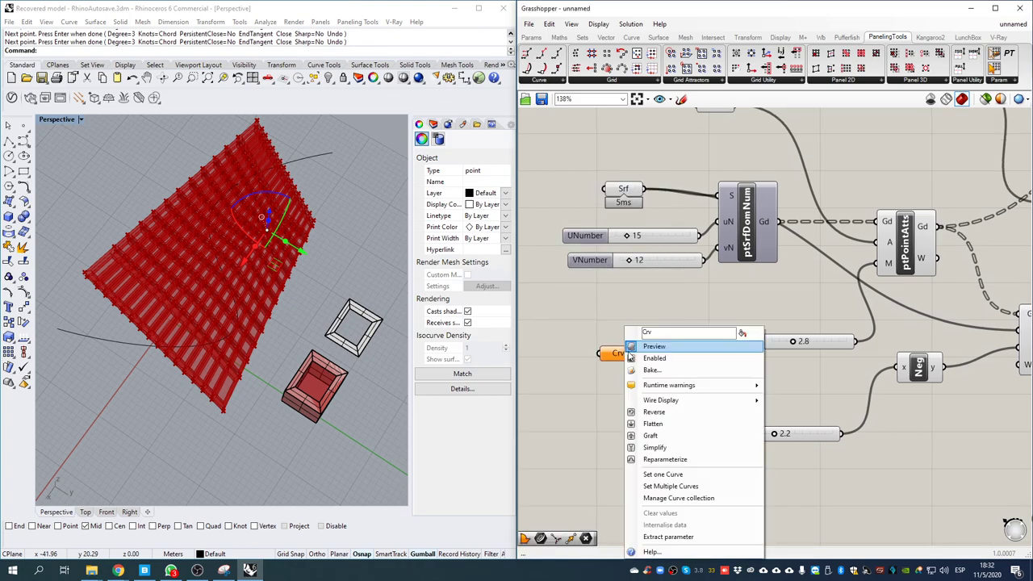
pyautogui.click(663, 474)
pyautogui.click(328, 152)
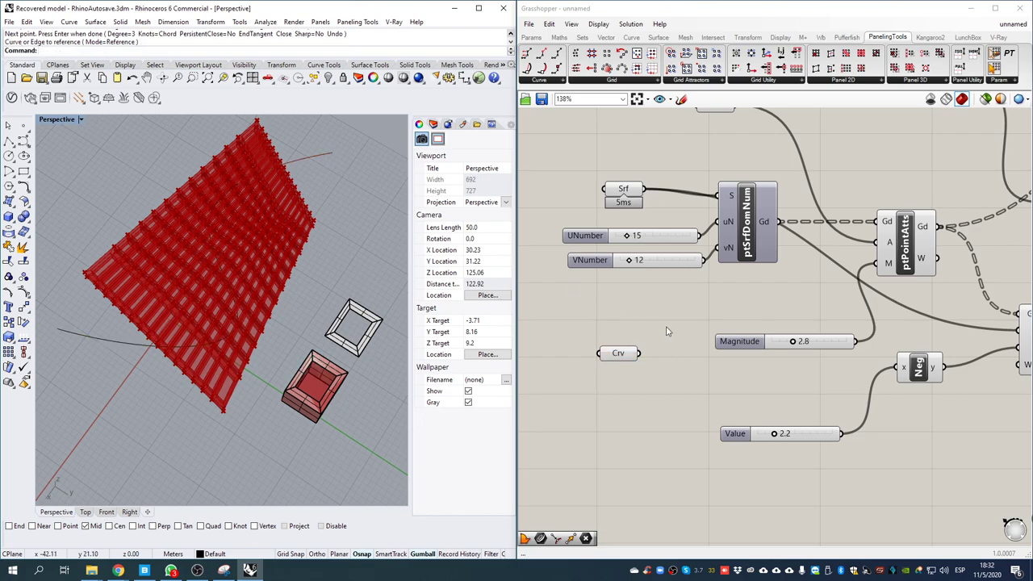
# - Delete the point attraction component from the Grasshopper definition
pyautogui.moveTo(839, 332); pyautogui.dragTo(701, 317, button='right')
pyautogui.scroll(-2, 747, 303)
pyautogui.moveTo(831, 291); pyautogui.dragTo(795, 331, button='right')
pyautogui.moveTo(736, 278); pyautogui.dragTo(745, 238)
pyautogui.press('Delete')
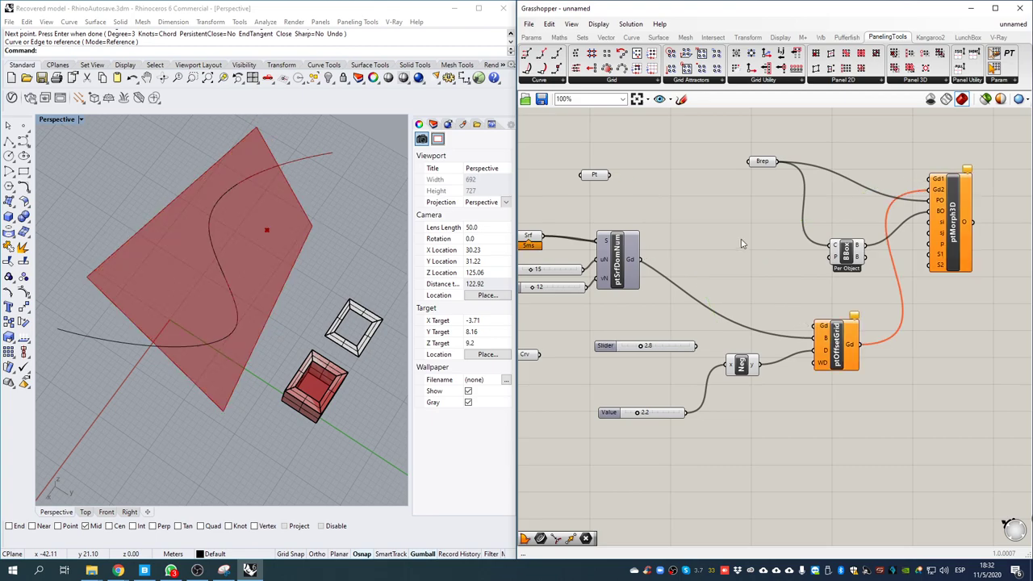
# - Add a Curve Attraction component fed by the surface domain grid, the referenced curve and a magnitude of 1.3
pyautogui.click(691, 81)
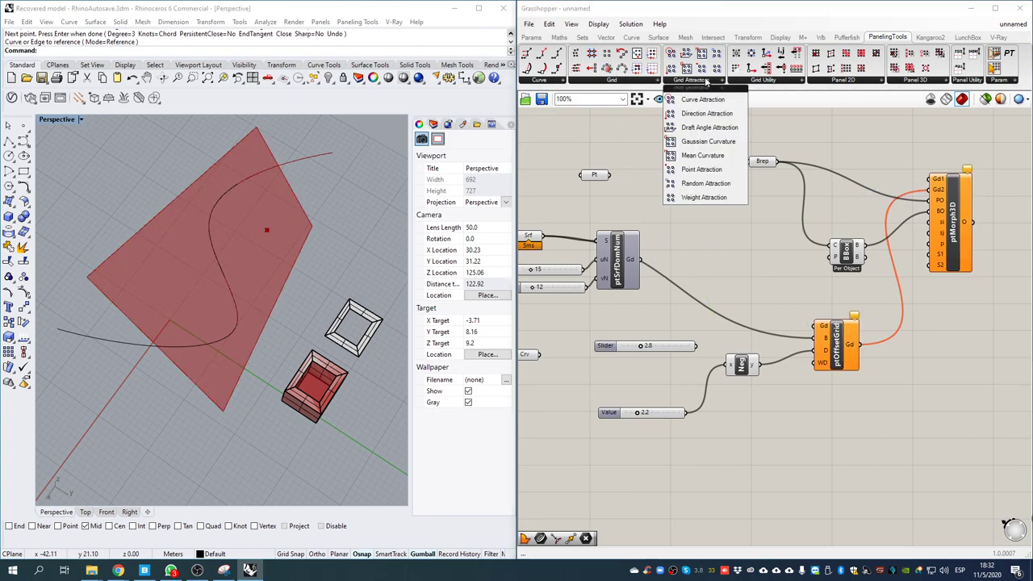
pyautogui.moveTo(702, 100); pyautogui.dragTo(630, 268)
pyautogui.moveTo(718, 276); pyautogui.dragTo(547, 359)
pyautogui.moveTo(719, 285); pyautogui.dragTo(626, 361)
pyautogui.scroll(4, 654, 349)
pyautogui.scroll(-3, 713, 361)
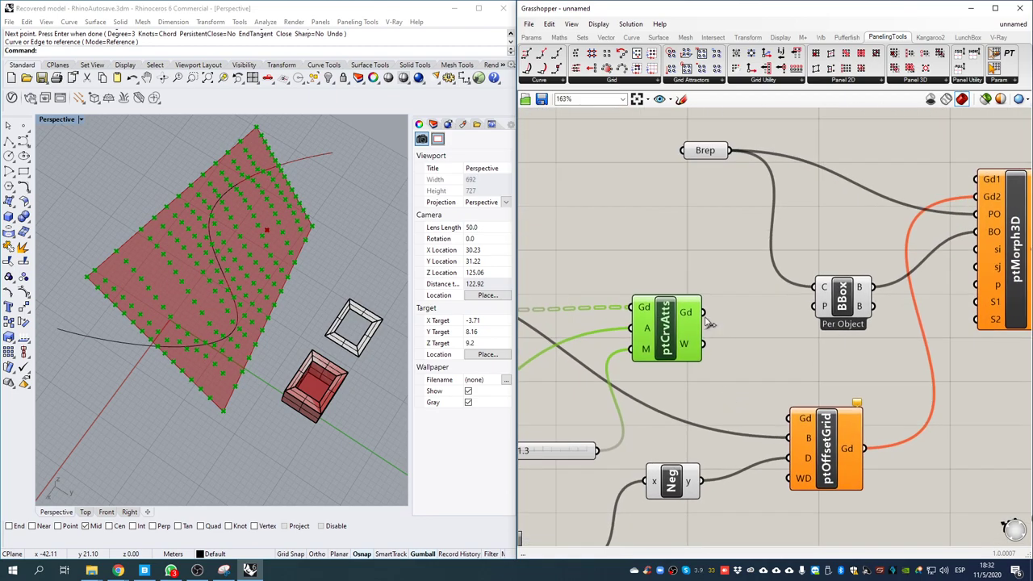
# - Connect the curve-attracted grid to the Offset Grid component and to the first grid input of Morph 3D
pyautogui.moveTo(736, 351); pyautogui.dragTo(795, 418)
pyautogui.moveTo(135, 296); pyautogui.dragTo(193, 254, button='right')
pyautogui.moveTo(875, 272); pyautogui.dragTo(805, 298, button='right')
pyautogui.moveTo(911, 204); pyautogui.dragTo(636, 338)
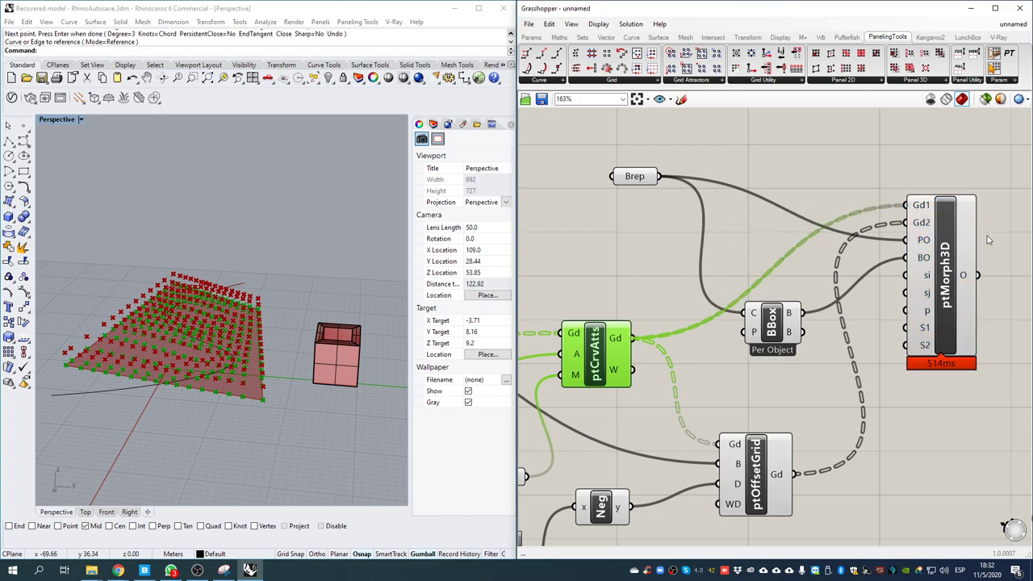
# - Examine how the frame panels and their openings follow the attractor curve across the surface
pyautogui.moveTo(309, 258); pyautogui.dragTo(286, 344, button='right')
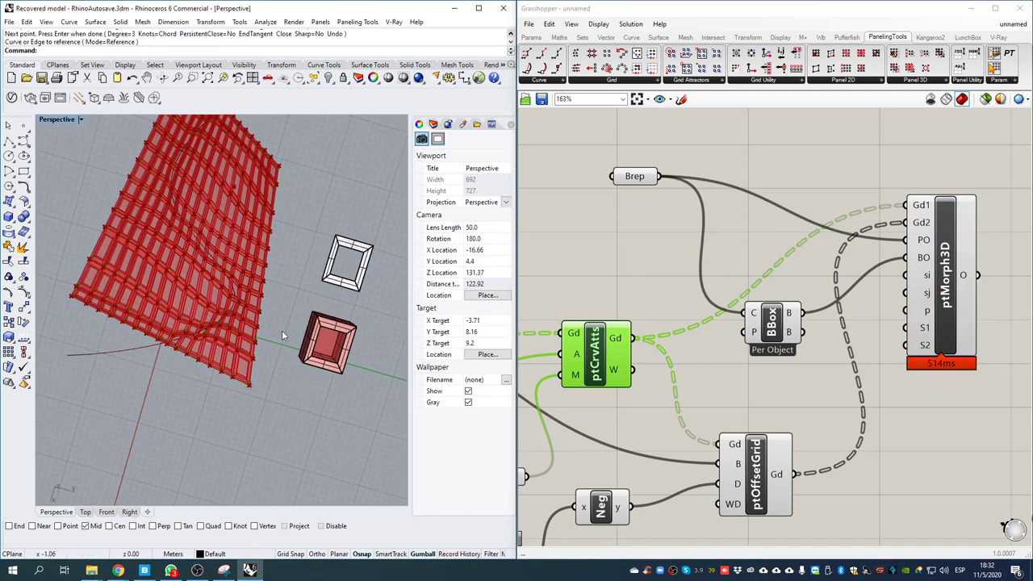
pyautogui.keyDown('shift'); pyautogui.moveTo(284, 213); pyautogui.dragTo(283, 318, button='right'); pyautogui.keyUp('shift')
pyautogui.scroll(8, 221, 436)
pyautogui.moveTo(226, 437); pyautogui.dragTo(226, 314, button='right')
pyautogui.scroll(-4, 229, 283)
pyautogui.moveTo(231, 272); pyautogui.dragTo(299, 380, button='right')
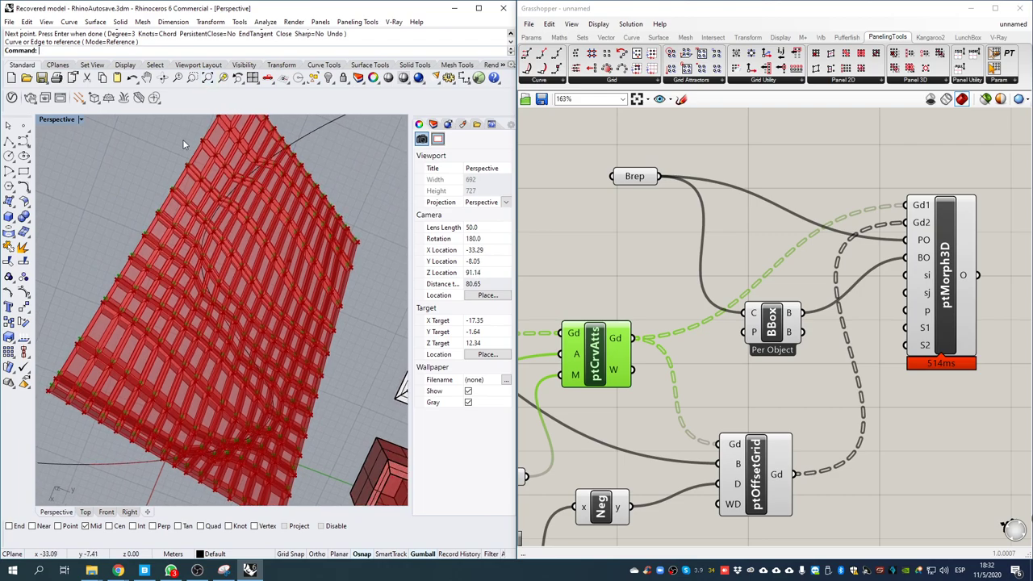
pyautogui.scroll(5, 259, 190)
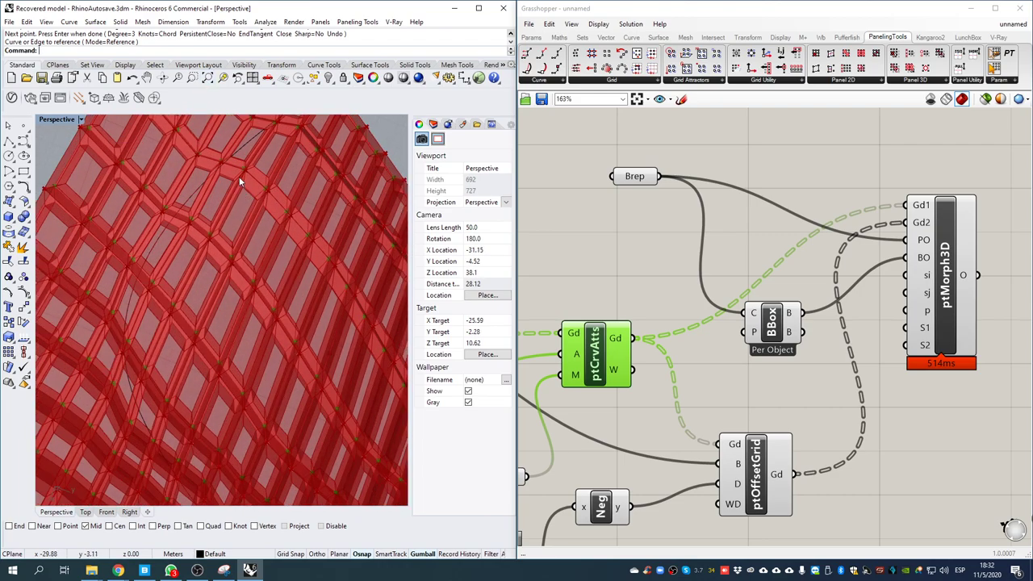
pyautogui.scroll(-3, 739, 273)
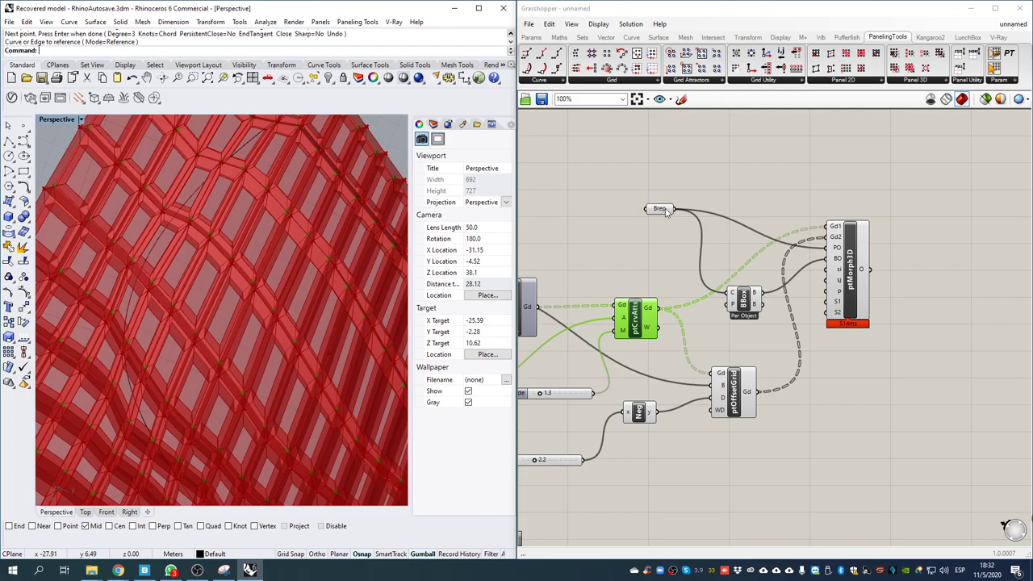
# - Model a small ellipsoid on the ground near the frame modules by its centre and three axes
pyautogui.scroll(-5, 204, 260)
pyautogui.moveTo(246, 315); pyautogui.dragTo(240, 236, button='right')
pyautogui.scroll(-2, 246, 250)
pyautogui.moveTo(274, 381); pyautogui.dragTo(248, 267, button='right')
pyautogui.keyDown('shift'); pyautogui.moveTo(238, 317); pyautogui.dragTo(254, 153, button='right'); pyautogui.keyUp('shift')
pyautogui.click(15, 219)
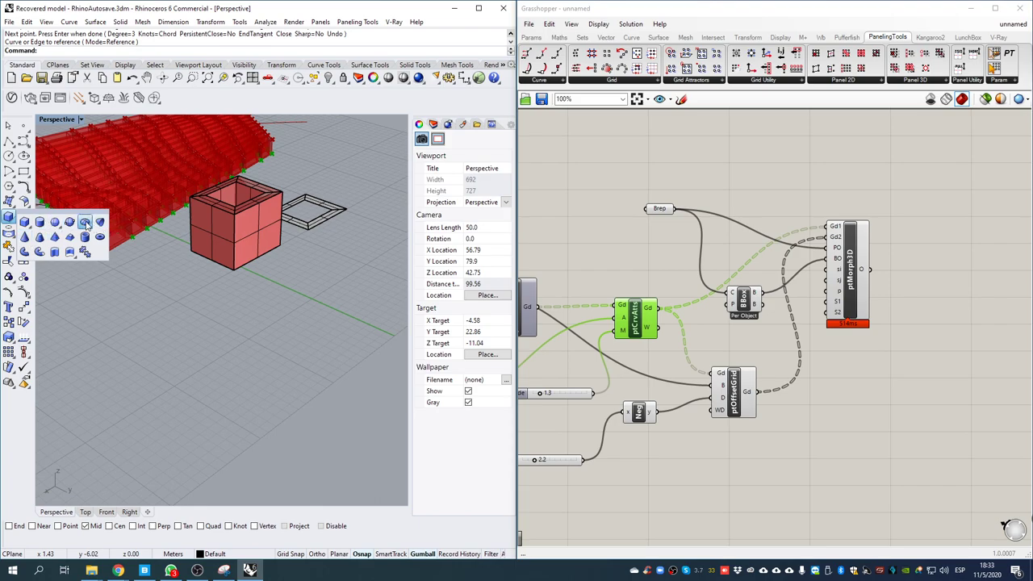
pyautogui.click(85, 224)
pyautogui.click(221, 359)
pyautogui.click(213, 335)
pyautogui.click(242, 341)
pyautogui.moveTo(244, 341); pyautogui.dragTo(242, 408, button='right')
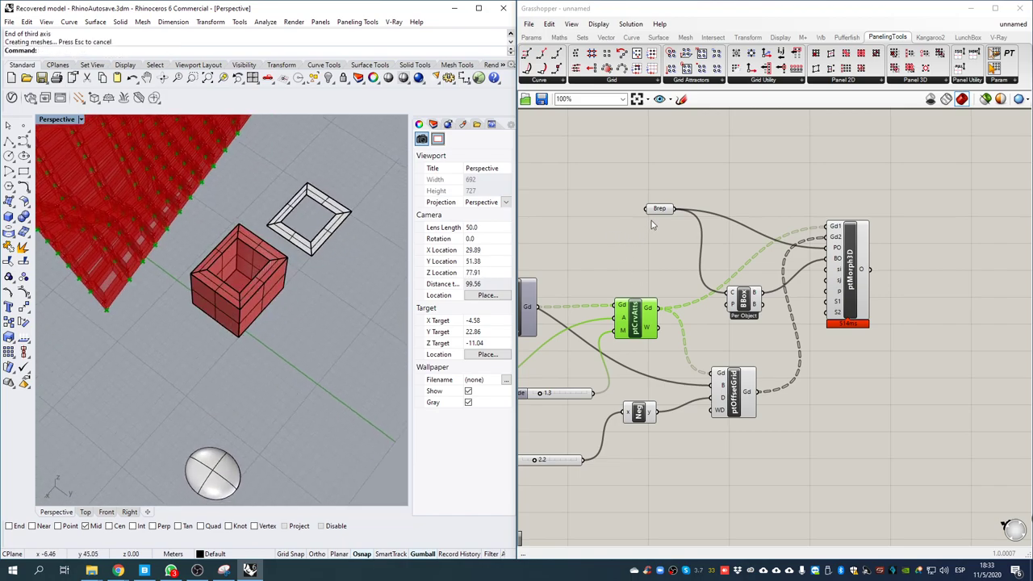
# - Reference the ellipsoid in the Brep parameter as the morphed module and view the resulting panels
pyautogui.click(667, 212)
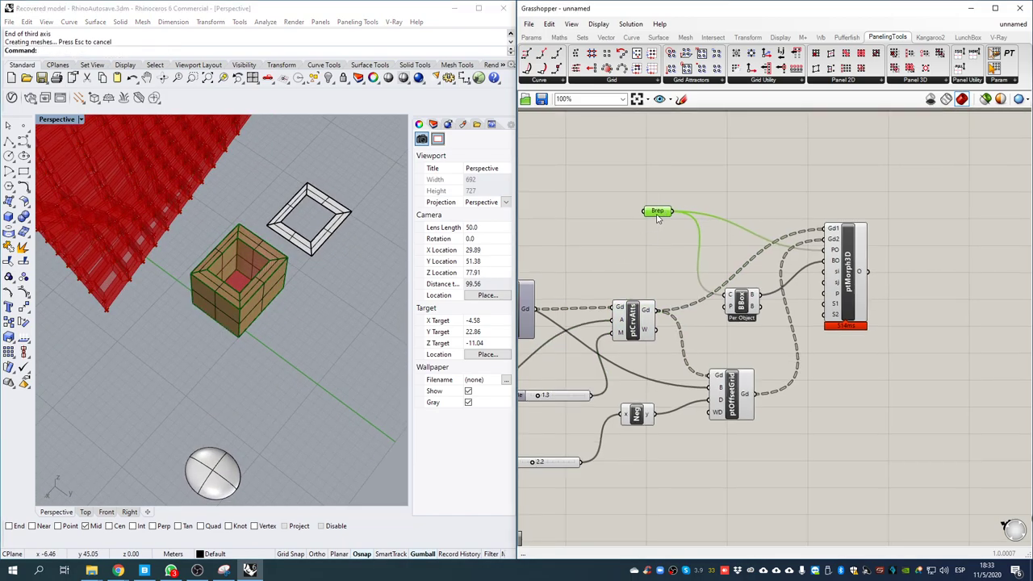
pyautogui.rightClick(658, 214)
pyautogui.click(695, 346)
pyautogui.click(215, 473)
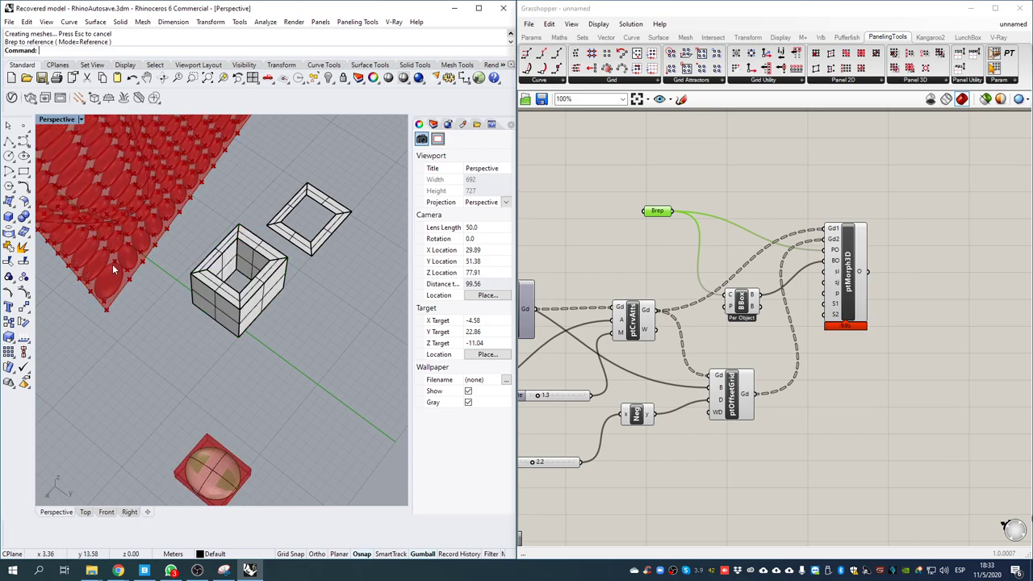
pyautogui.moveTo(297, 191); pyautogui.dragTo(383, 376, button='right')
pyautogui.moveTo(308, 329); pyautogui.dragTo(343, 300, button='right')
pyautogui.scroll(4, 242, 284)
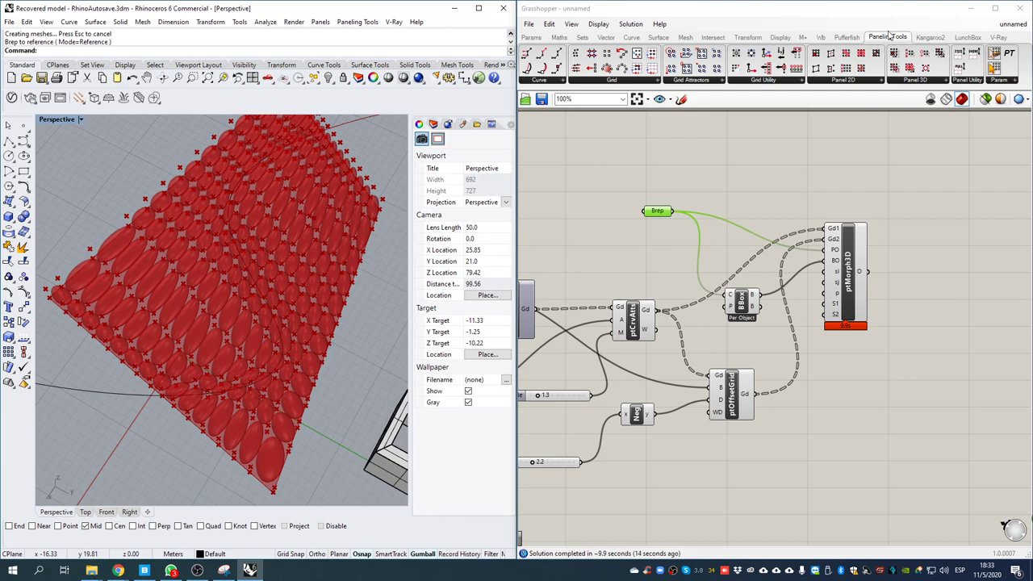
pyautogui.click(913, 80)
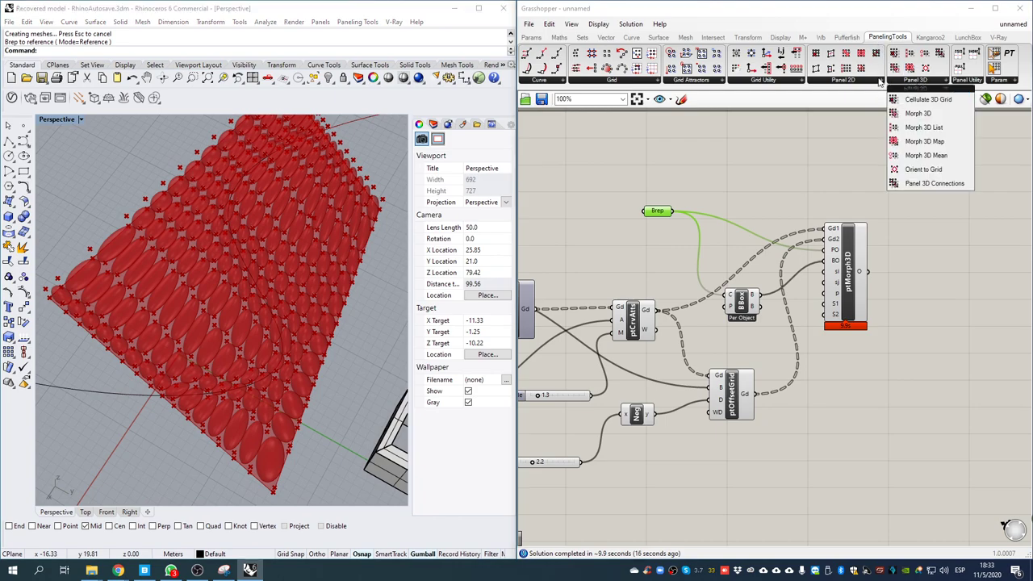
pyautogui.click(753, 82)
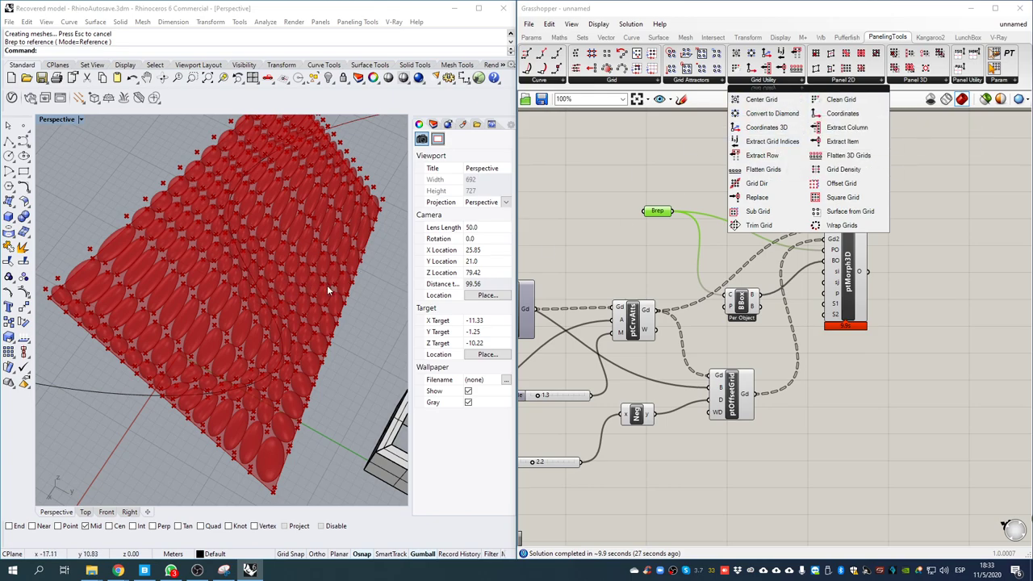
pyautogui.click(705, 81)
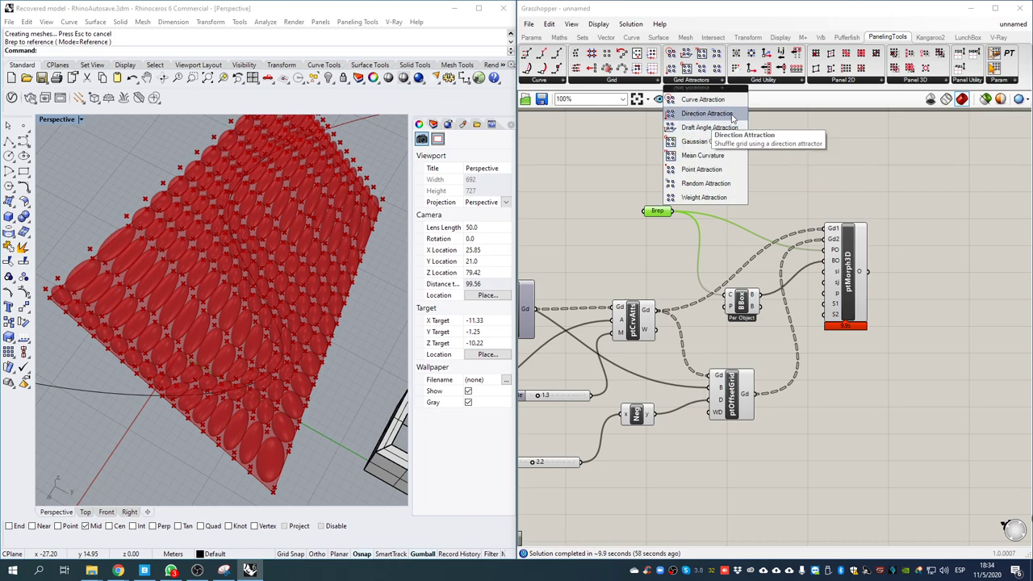
# - Bake the morphed ellipsoid panels from Morph 3D to Layer 04
pyautogui.scroll(-3, 710, 258)
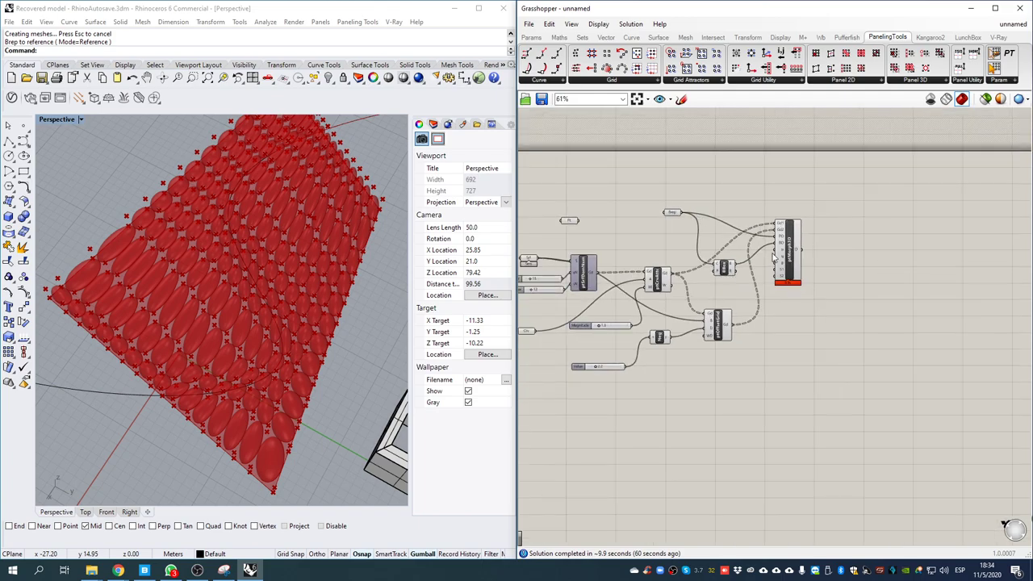
pyautogui.click(799, 249)
pyautogui.middleClick(798, 249)
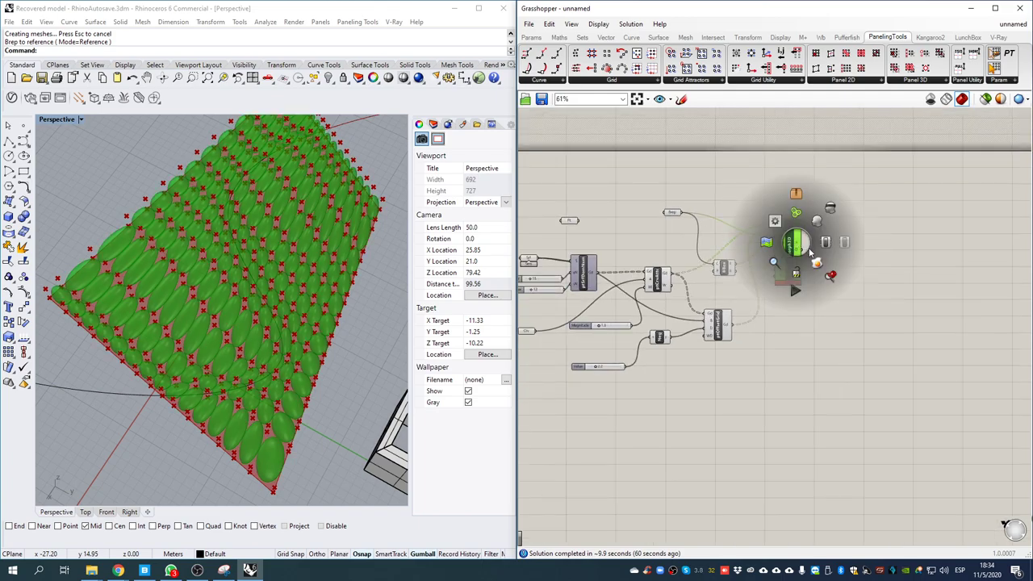
pyautogui.rightClick(788, 255)
pyautogui.click(811, 301)
pyautogui.click(811, 255)
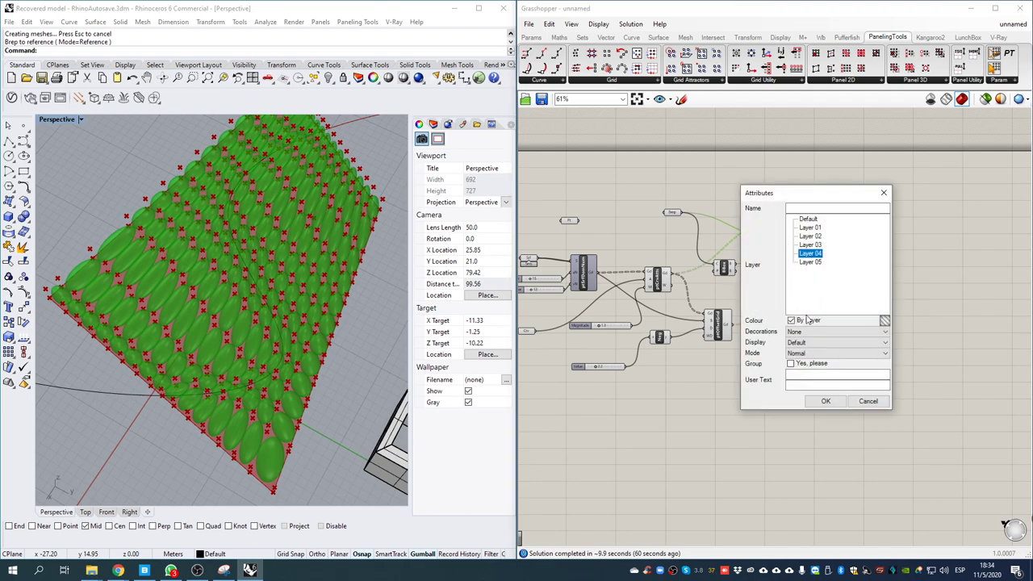
pyautogui.click(823, 400)
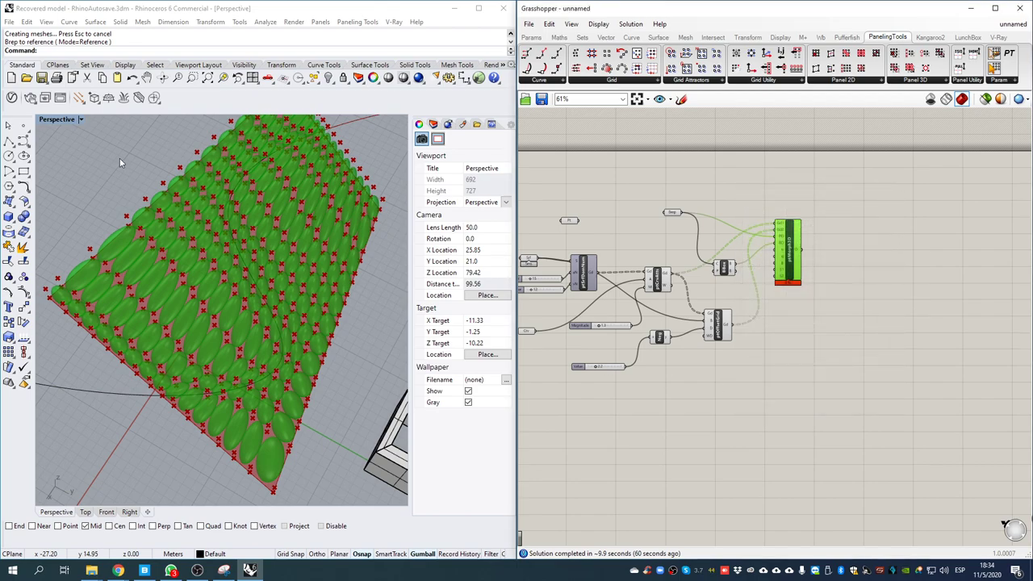
# - Switch the Perspective viewport to Rendered display and limit the Grasshopper preview to selected components
pyautogui.click(80, 120)
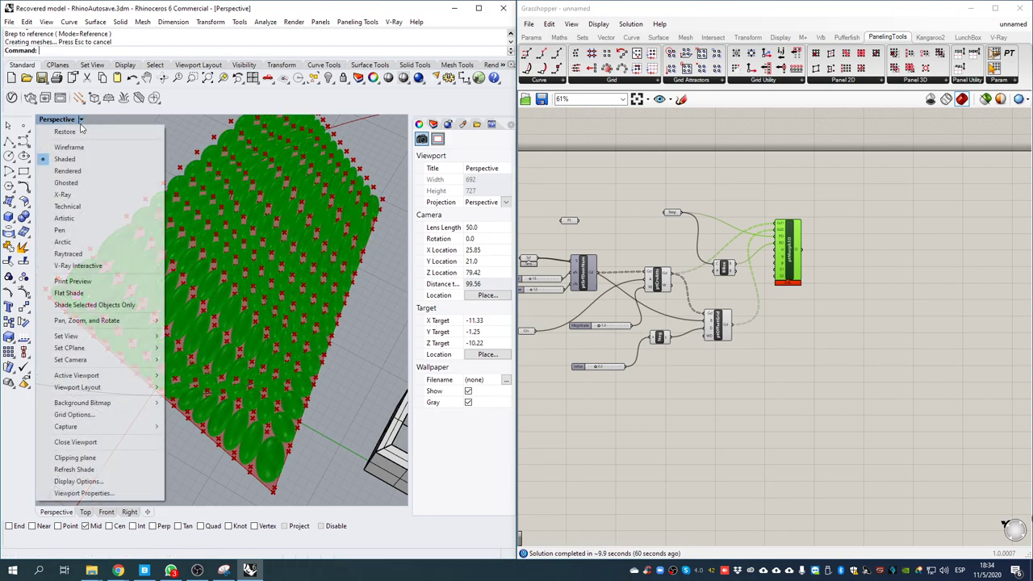
pyautogui.click(91, 174)
pyautogui.moveTo(243, 348); pyautogui.dragTo(327, 161, button='right')
pyautogui.click(985, 103)
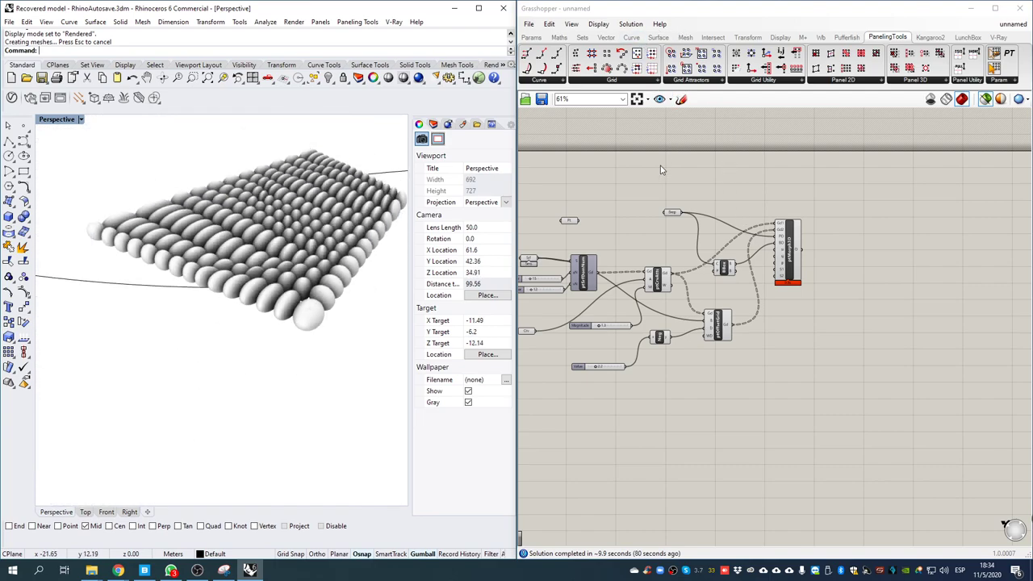
# - Delete all components from the Grasshopper canvas and the baked ellipsoid panels from the model
pyautogui.moveTo(622, 175); pyautogui.dragTo(714, 183, button='right')
pyautogui.moveTo(952, 409); pyautogui.dragTo(587, 151)
pyautogui.press('Delete')
pyautogui.click(312, 252)
pyautogui.press('Delete')
# - Delete the frame modules, the ellipsoid and the attractor point, keeping only the S-shaped curve
pyautogui.scroll(-10, 325, 248)
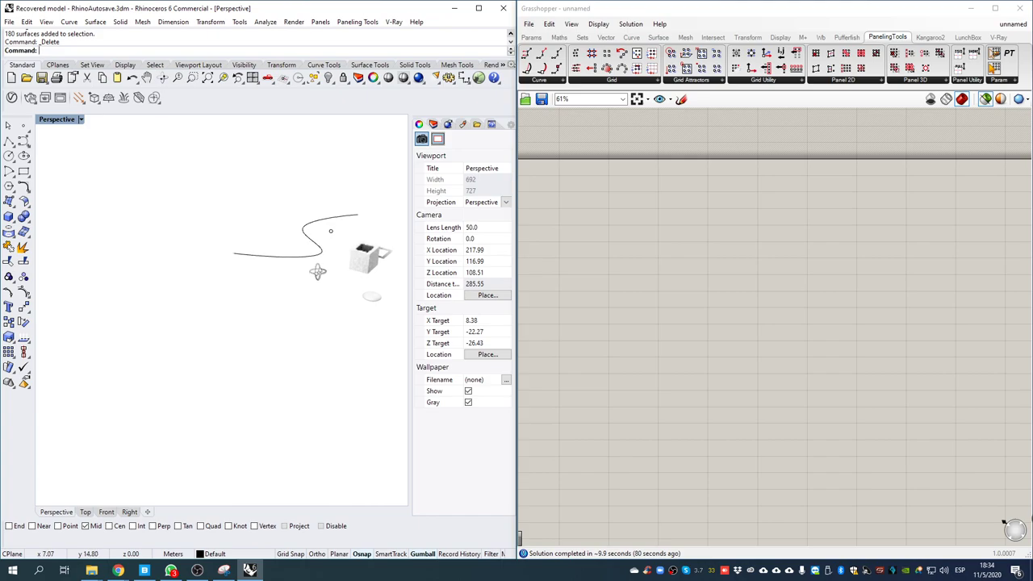
pyautogui.moveTo(318, 270); pyautogui.dragTo(328, 314, button='right')
pyautogui.moveTo(388, 368); pyautogui.dragTo(323, 239)
pyautogui.press('Delete')
pyautogui.press('Delete')
# - Draw a second degree 3 interpolated curve with chord knots beside the existing S-shaped curve
pyautogui.keyDown('shift'); pyautogui.moveTo(314, 262); pyautogui.dragTo(250, 313, button='right'); pyautogui.keyUp('shift')
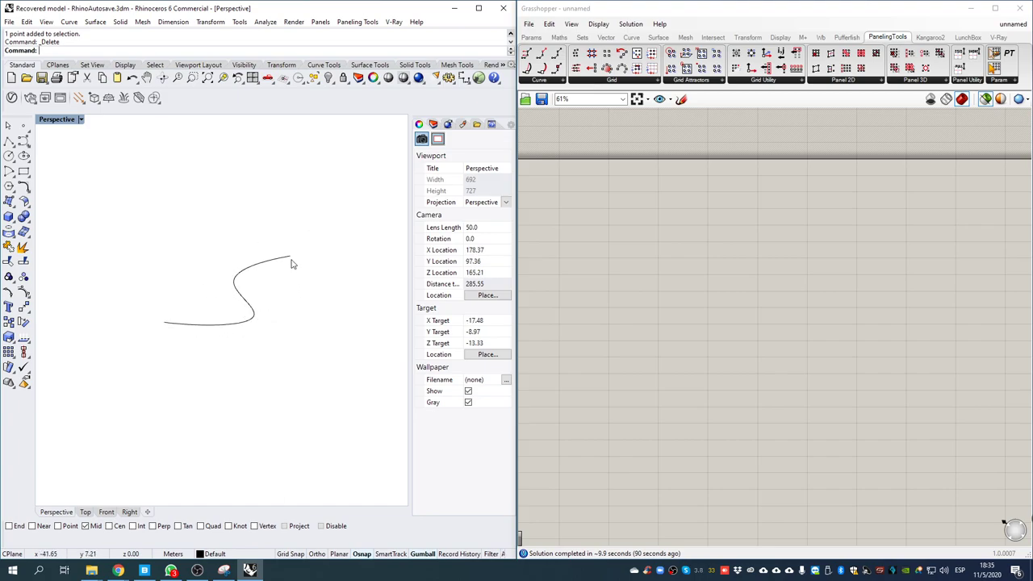
pyautogui.moveTo(225, 237); pyautogui.dragTo(182, 201, button='right')
pyautogui.click(24, 141)
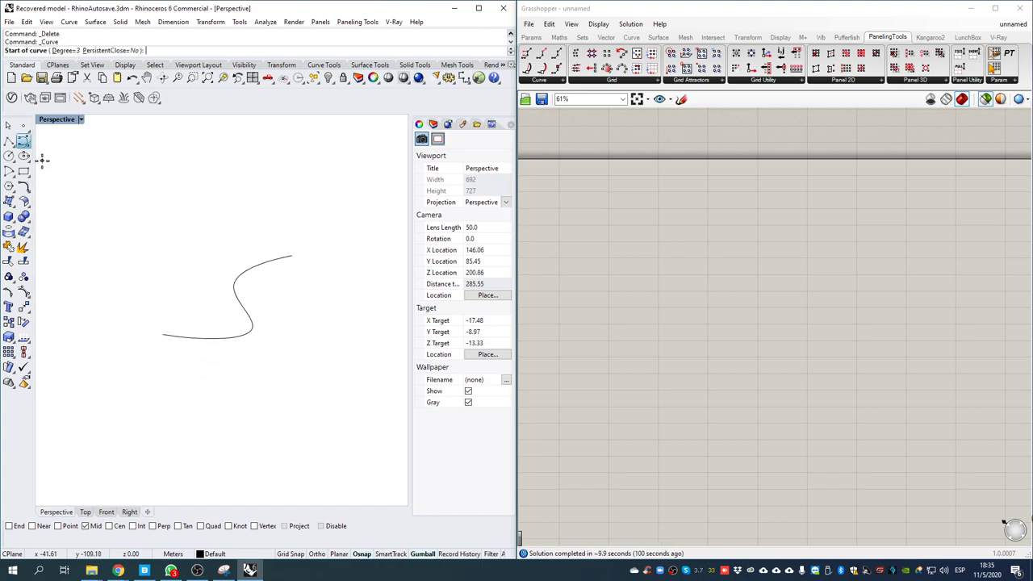
pyautogui.click(25, 142)
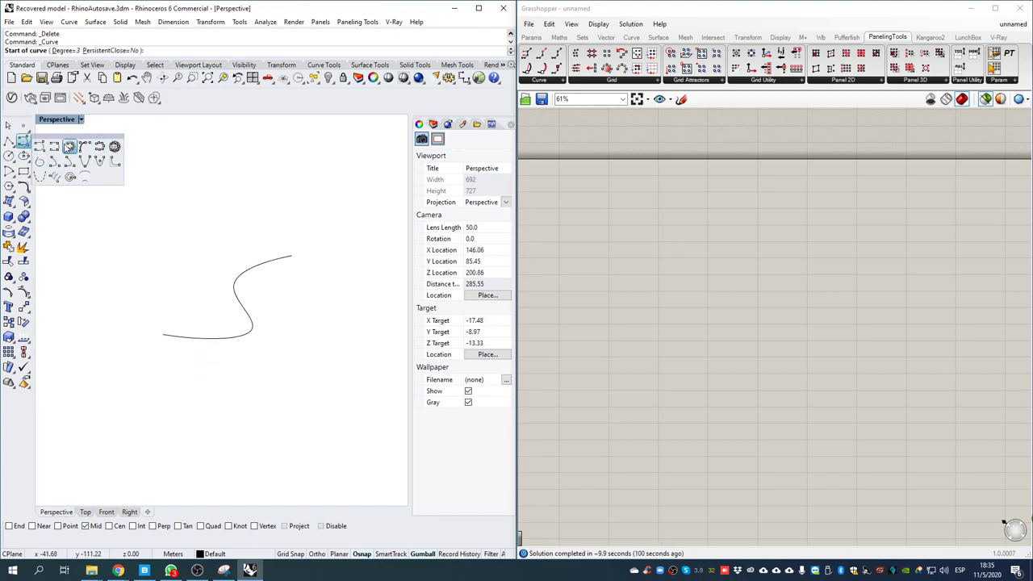
pyautogui.click(55, 147)
pyautogui.scroll(-2, 291, 380)
pyautogui.moveTo(271, 403); pyautogui.dragTo(332, 471, button='right')
pyautogui.click(326, 456)
pyautogui.click(293, 371)
pyautogui.click(350, 355)
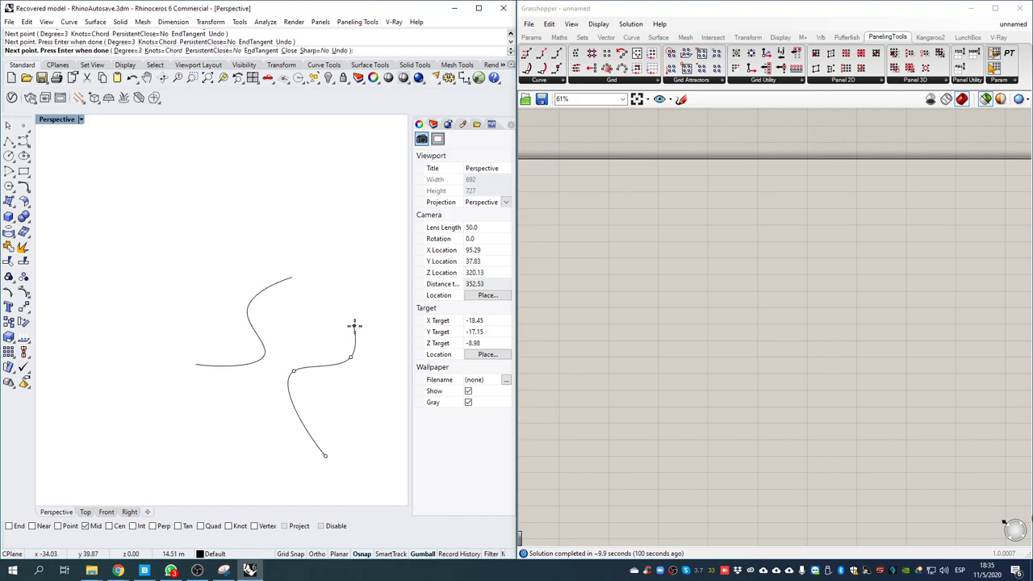
pyautogui.click(389, 311)
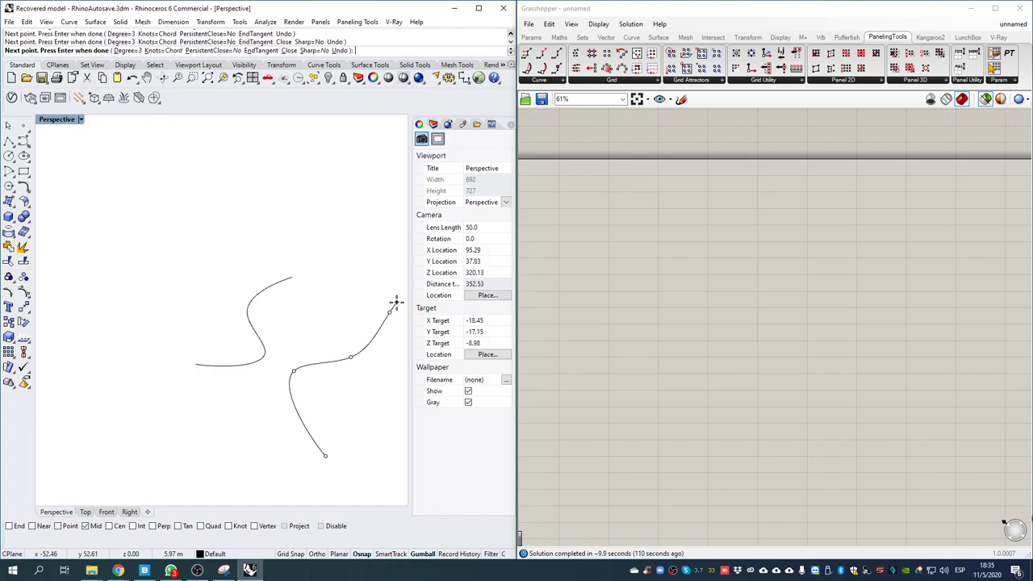
pyautogui.press('Return')
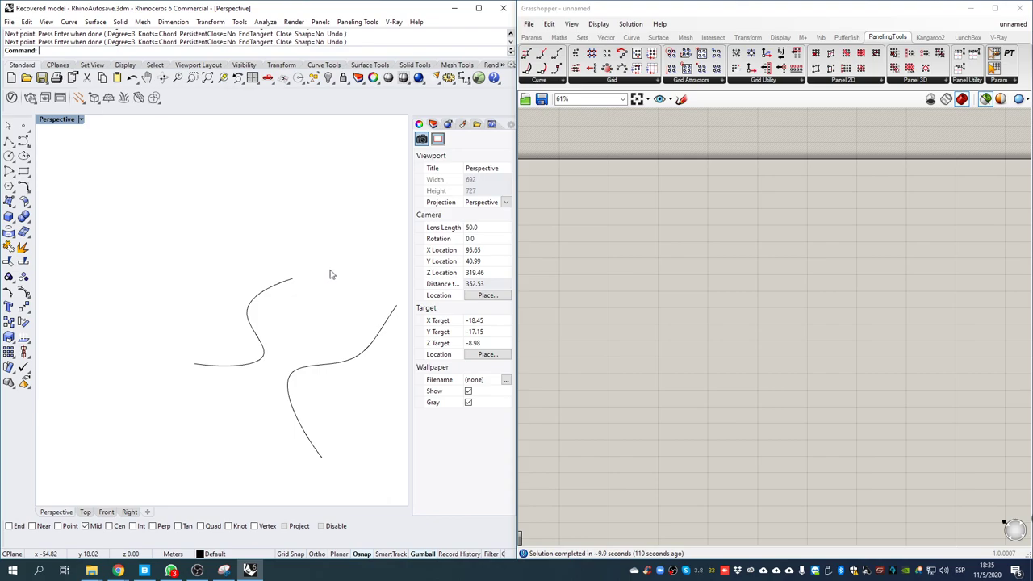
# - Add two Curve parameters to the empty Grasshopper canvas, one below the other
pyautogui.doubleClick(669, 289)
pyautogui.write('curve')
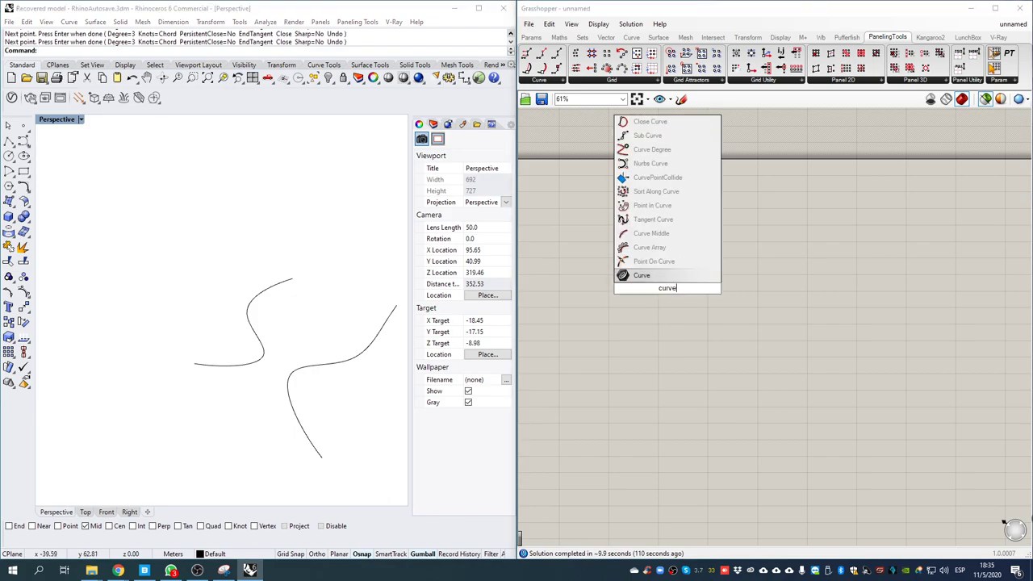
pyautogui.click(663, 275)
pyautogui.moveTo(669, 291)
pyautogui.mouseDown()
pyautogui.moveTo(657, 293)
pyautogui.moveTo(658, 315)
pyautogui.moveTo(657, 292)
pyautogui.moveTo(661, 305)
pyautogui.mouseUp()
pyautogui.scroll(5, 657, 293)
pyautogui.click(657, 293)
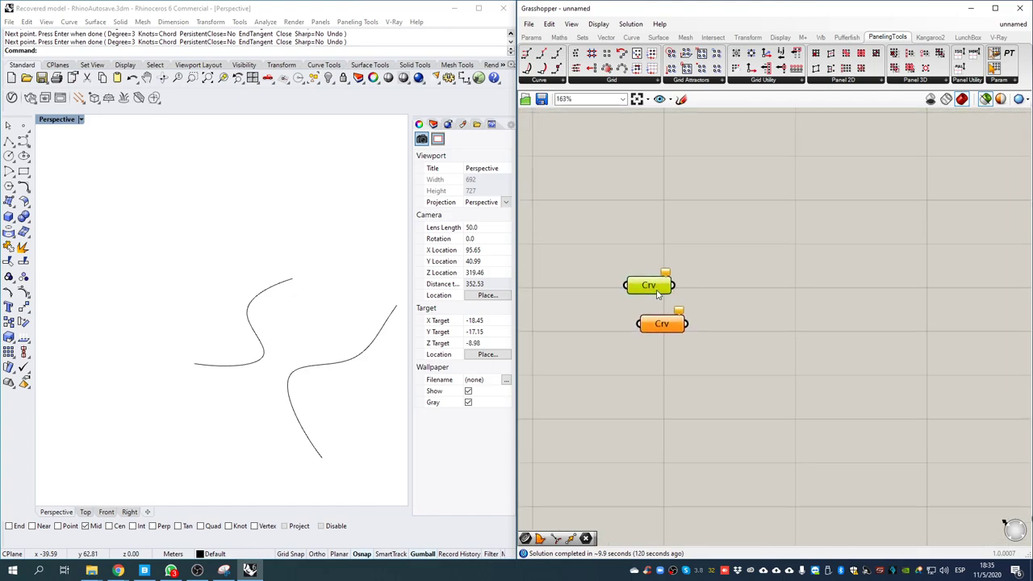
# - Reference the S-shaped curve in the upper Curve parameter and the second curve in the lower one, aligning both parameters
pyautogui.rightClick(668, 294)
pyautogui.click(694, 436)
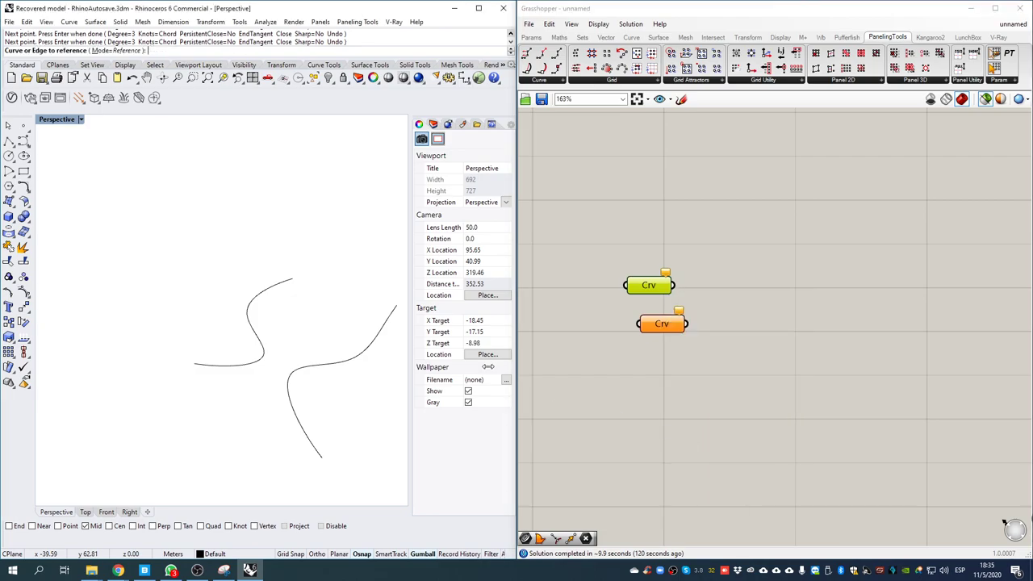
pyautogui.click(286, 282)
pyautogui.rightClick(668, 337)
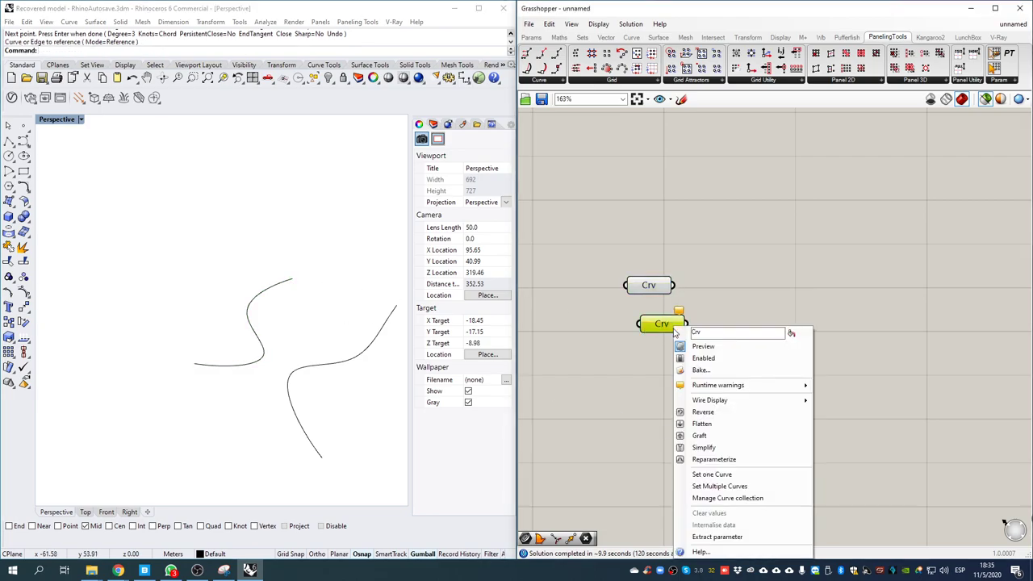
pyautogui.click(718, 476)
pyautogui.click(359, 356)
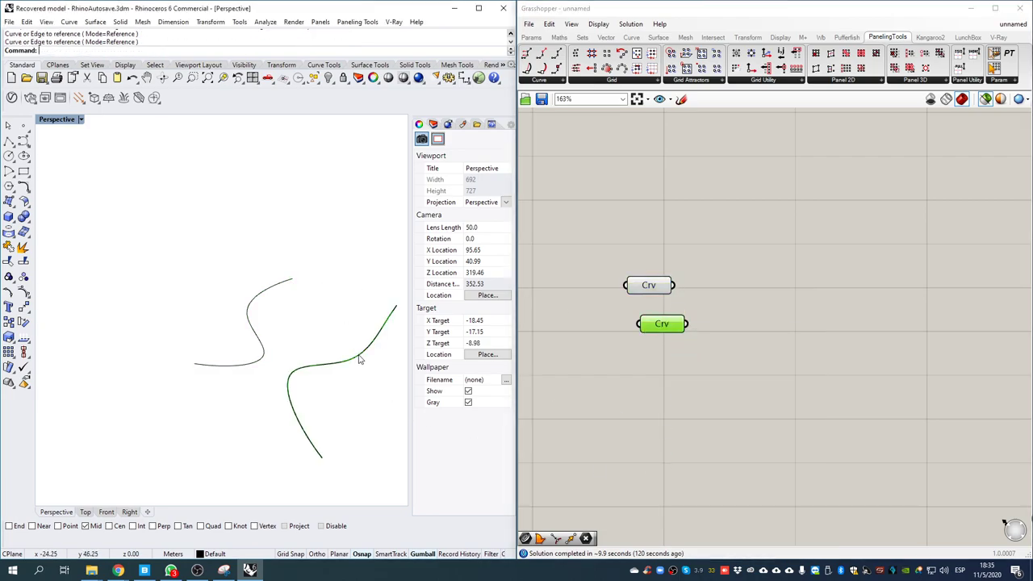
pyautogui.moveTo(656, 292); pyautogui.dragTo(666, 293)
# - Add a Tween Curve component and wire the upper Curve parameter to A and the lower one to B
pyautogui.doubleClick(770, 282)
pyautogui.write('twee')
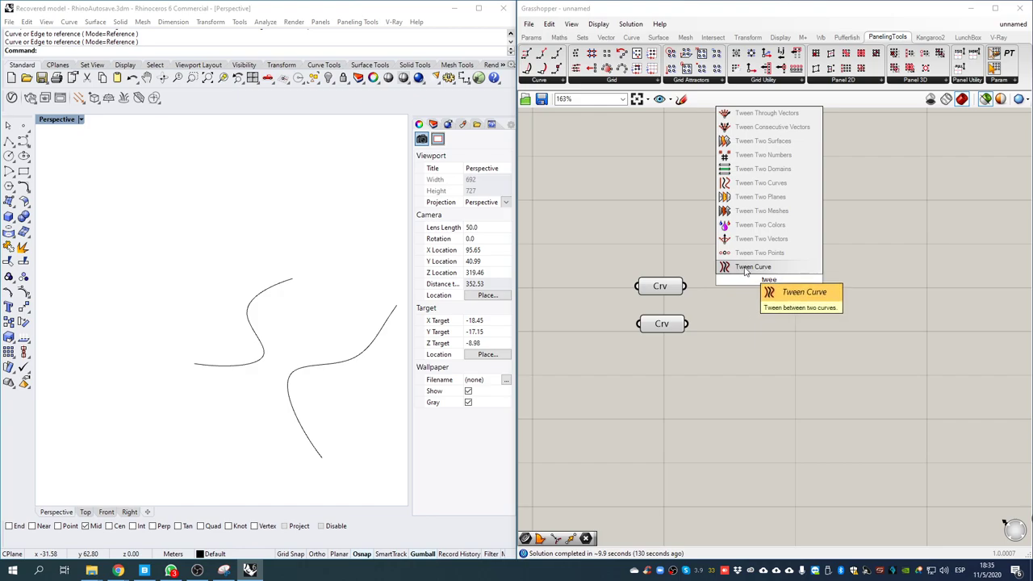
pyautogui.click(745, 267)
pyautogui.moveTo(767, 254); pyautogui.dragTo(812, 291)
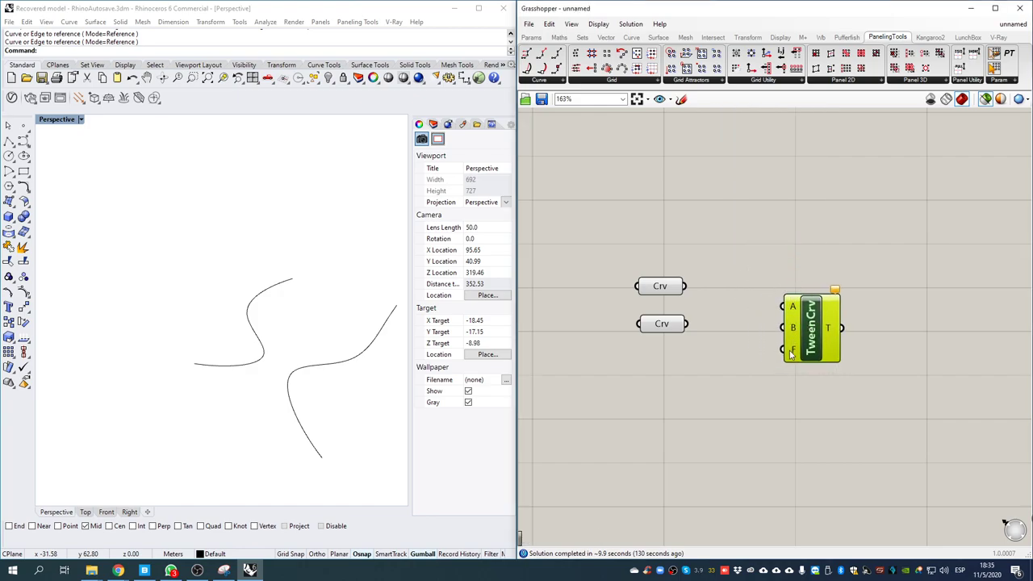
pyautogui.click(789, 387)
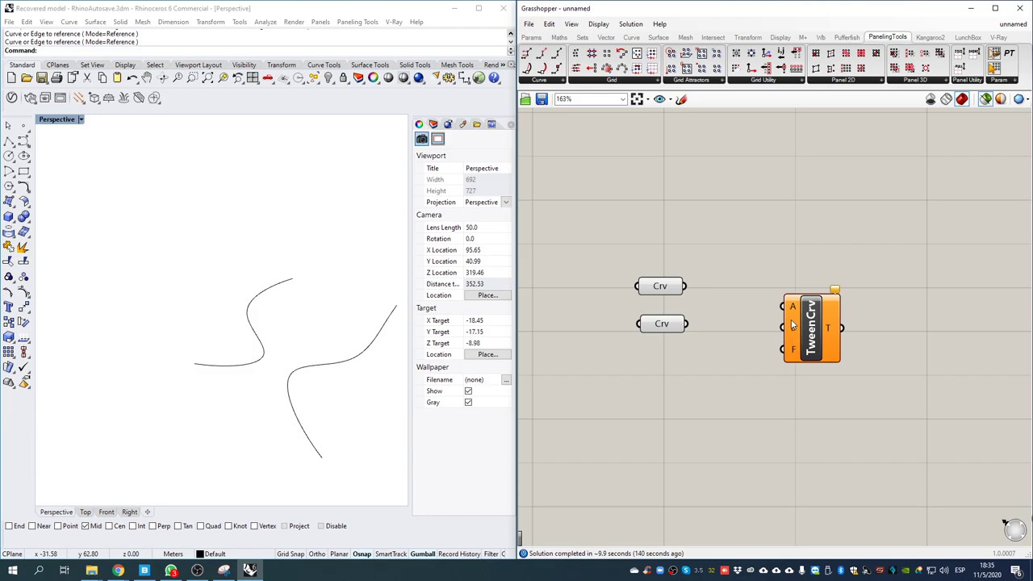
pyautogui.moveTo(686, 292); pyautogui.dragTo(784, 312)
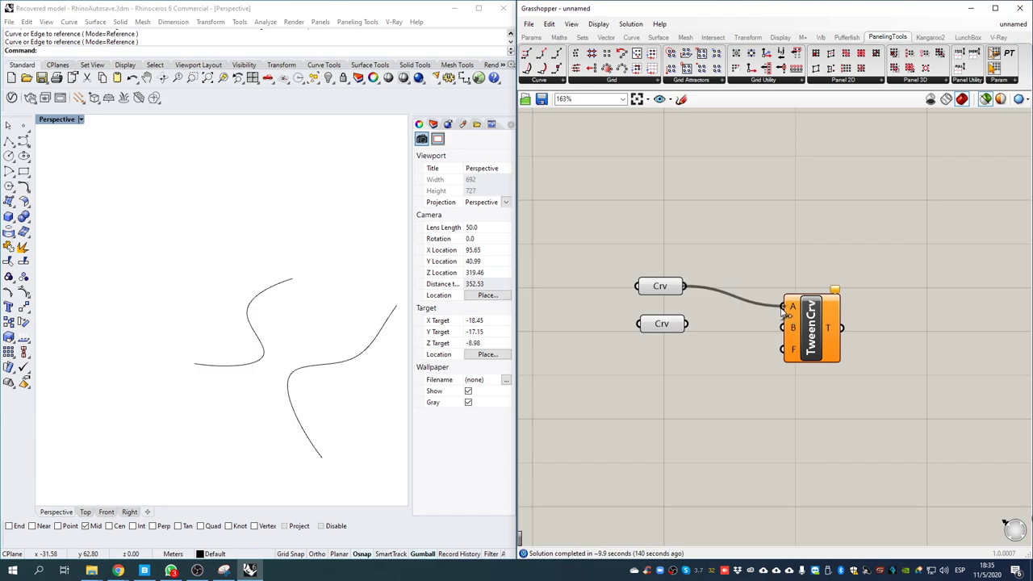
pyautogui.moveTo(688, 324); pyautogui.dragTo(807, 339)
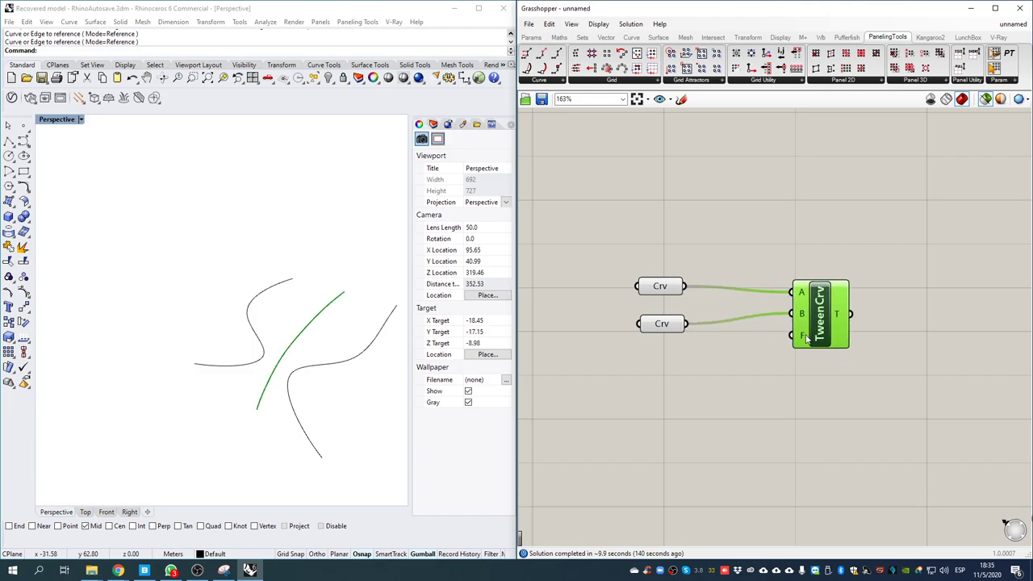
# - Add a number slider, wire it to the Tween Curve's factor input F and set it to 0.31
pyautogui.doubleClick(727, 368)
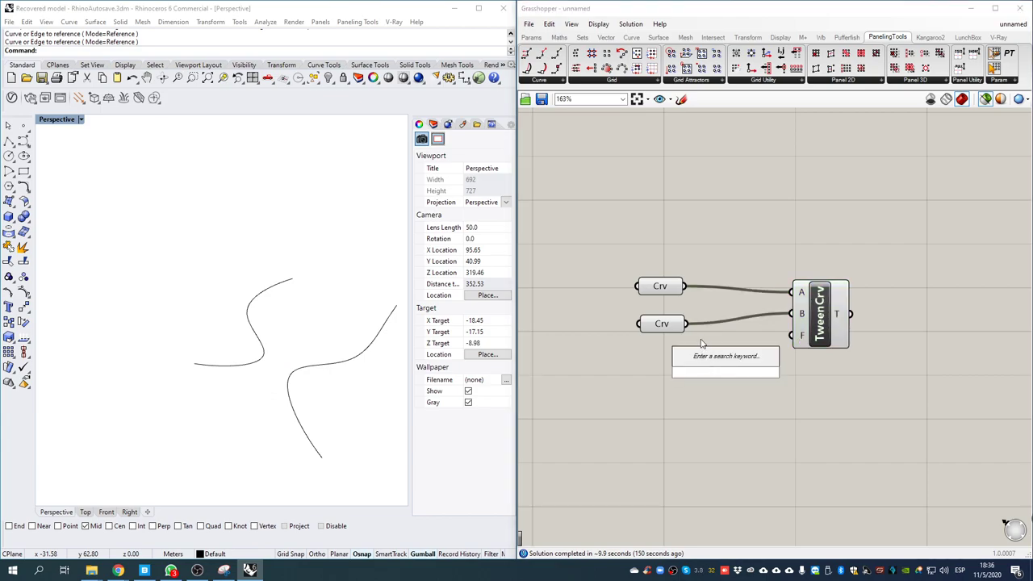
pyautogui.write('p')
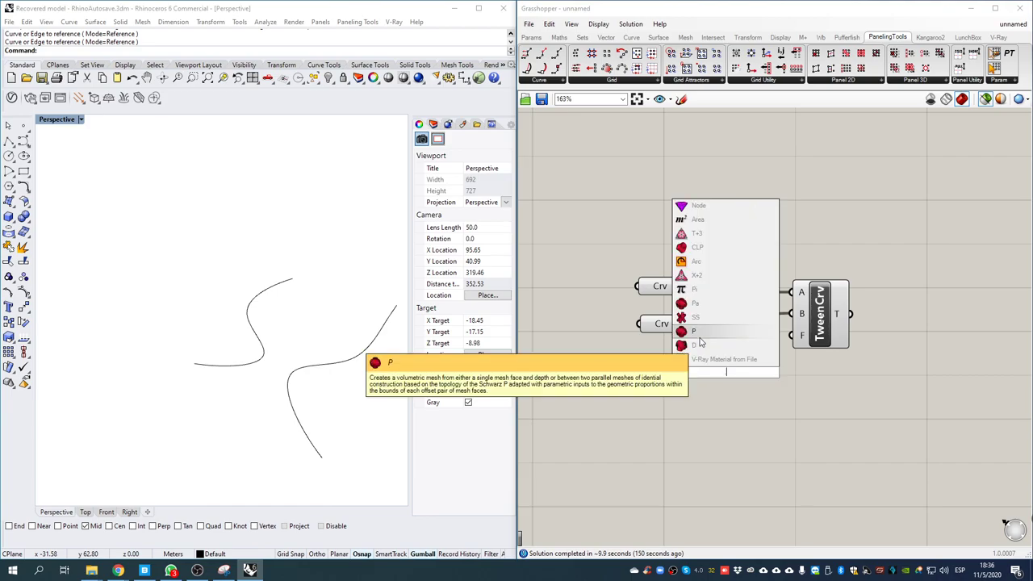
pyautogui.write('25')
pyautogui.press('Return')
pyautogui.moveTo(765, 373); pyautogui.dragTo(793, 336)
pyautogui.moveTo(818, 326); pyautogui.dragTo(860, 319)
pyautogui.moveTo(700, 382); pyautogui.dragTo(705, 360)
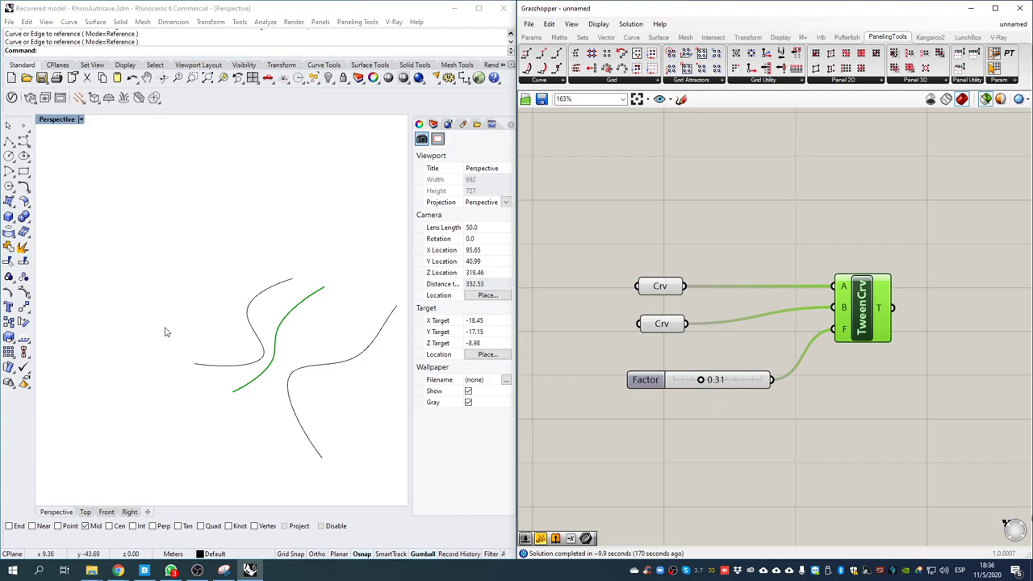
pyautogui.moveTo(676, 396); pyautogui.dragTo(702, 327, button='right')
pyautogui.doubleClick(671, 397)
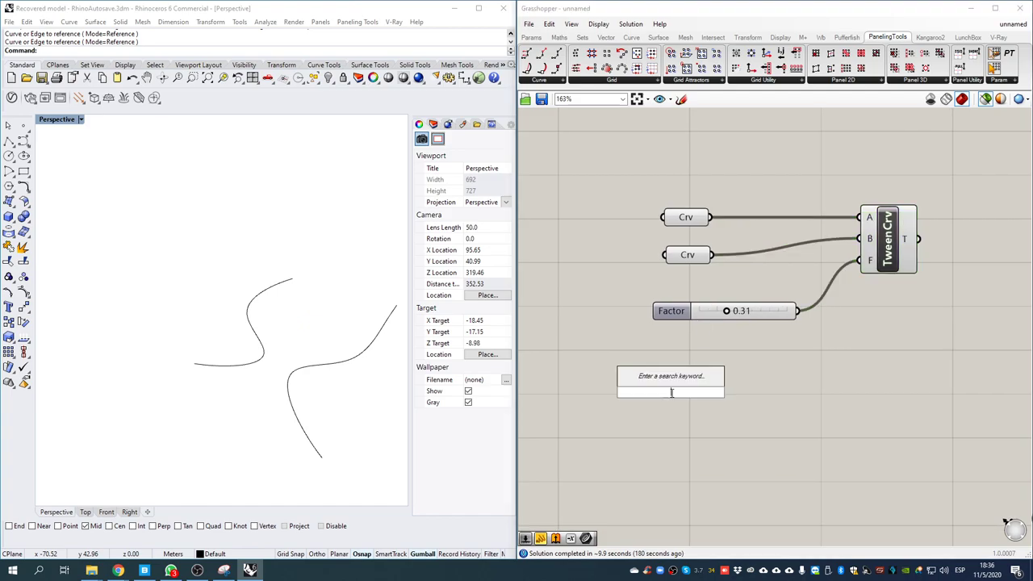
pyautogui.write('series')
pyautogui.press('Return')
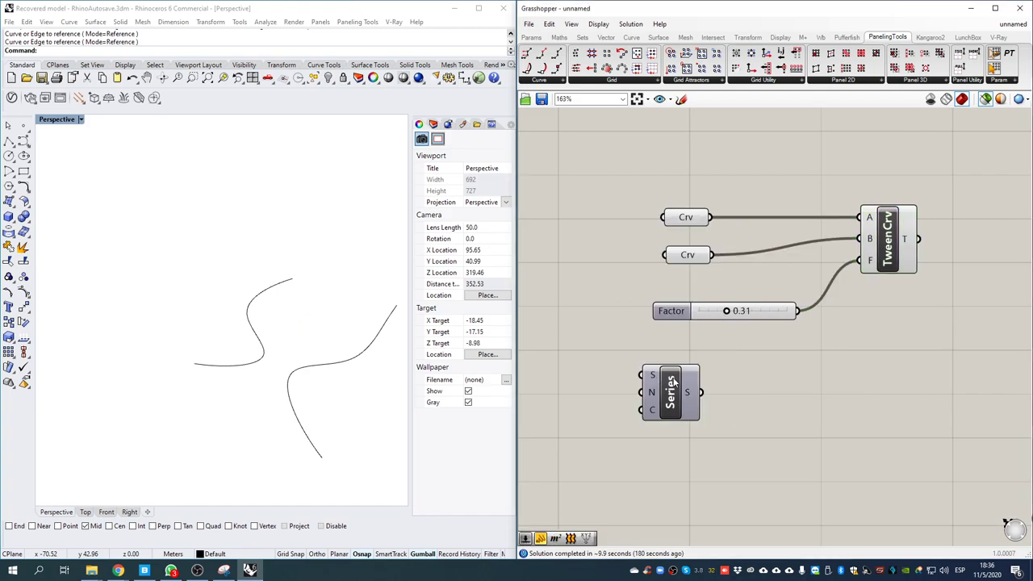
pyautogui.moveTo(642, 375); pyautogui.dragTo(727, 354)
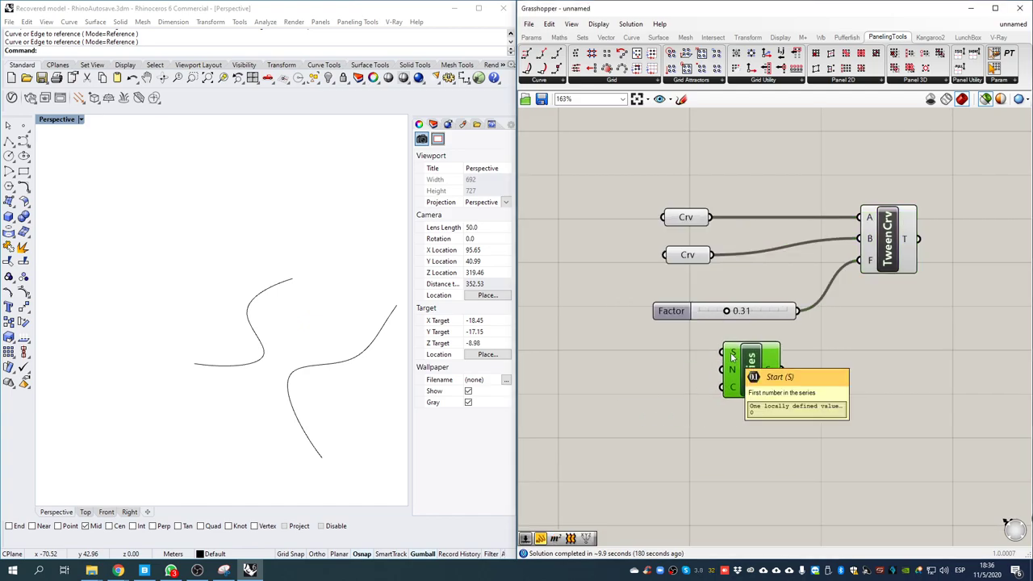
pyautogui.moveTo(729, 371)
pyautogui.click(626, 395)
pyautogui.click(750, 363)
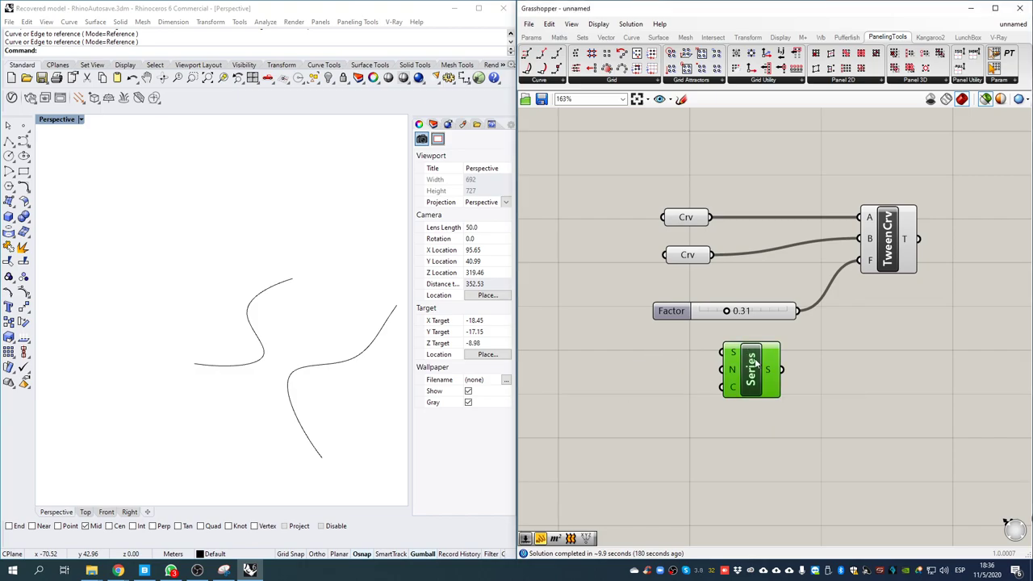
pyautogui.press('Delete')
# - Add a Range component below the factor slider and place a number slider set to 10 beside it
pyautogui.doubleClick(740, 353)
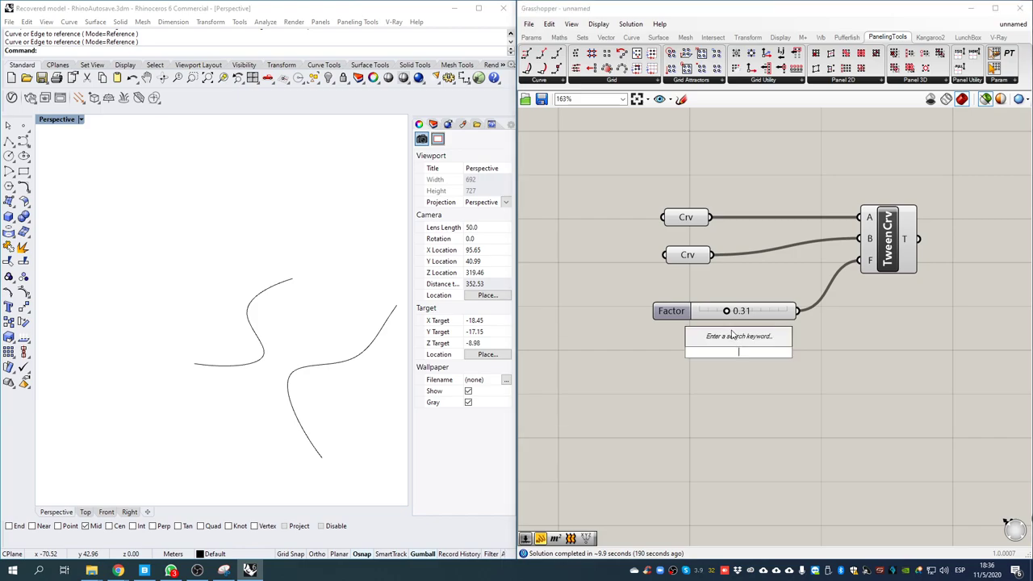
pyautogui.write('range')
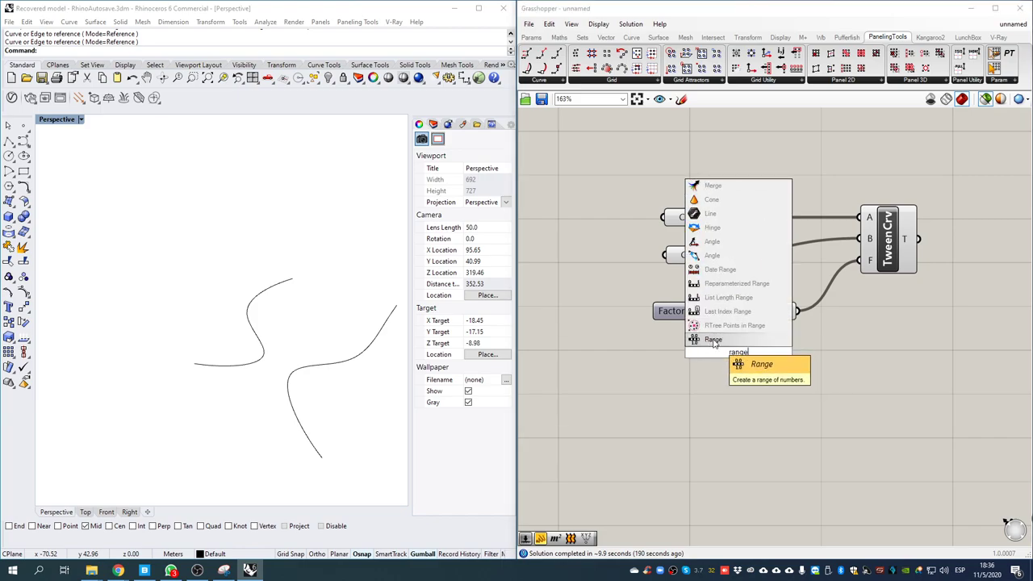
pyautogui.click(714, 343)
pyautogui.moveTo(713, 349); pyautogui.dragTo(748, 423)
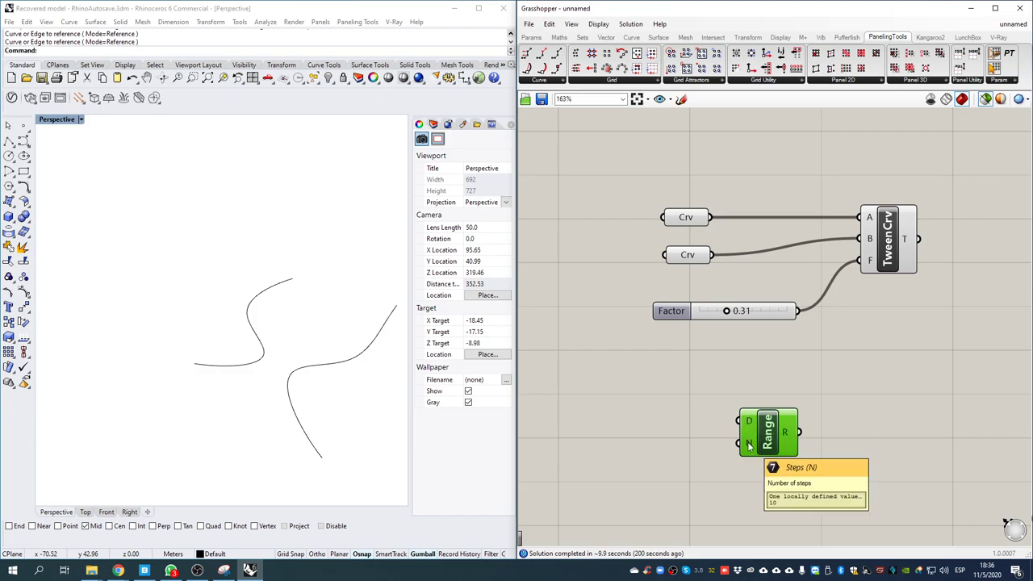
pyautogui.doubleClick(655, 468)
pyautogui.write('11')
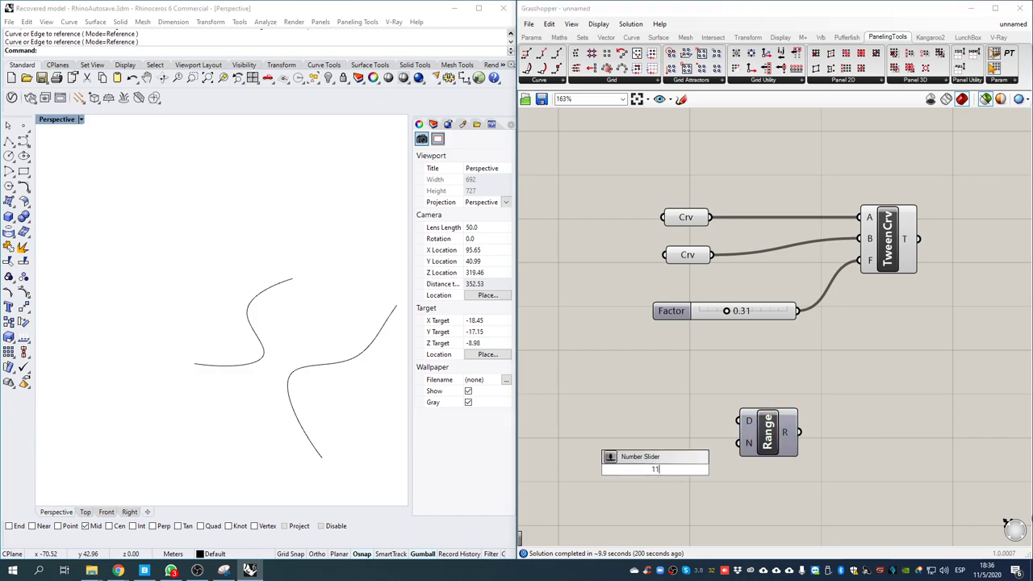
pyautogui.press('Return')
pyautogui.moveTo(639, 473); pyautogui.dragTo(638, 475)
# - Wire the slider to the Range's N input and list the Range output in a new, enlarged panel
pyautogui.doubleClick(846, 423)
pyautogui.write('//')
pyautogui.press('Return')
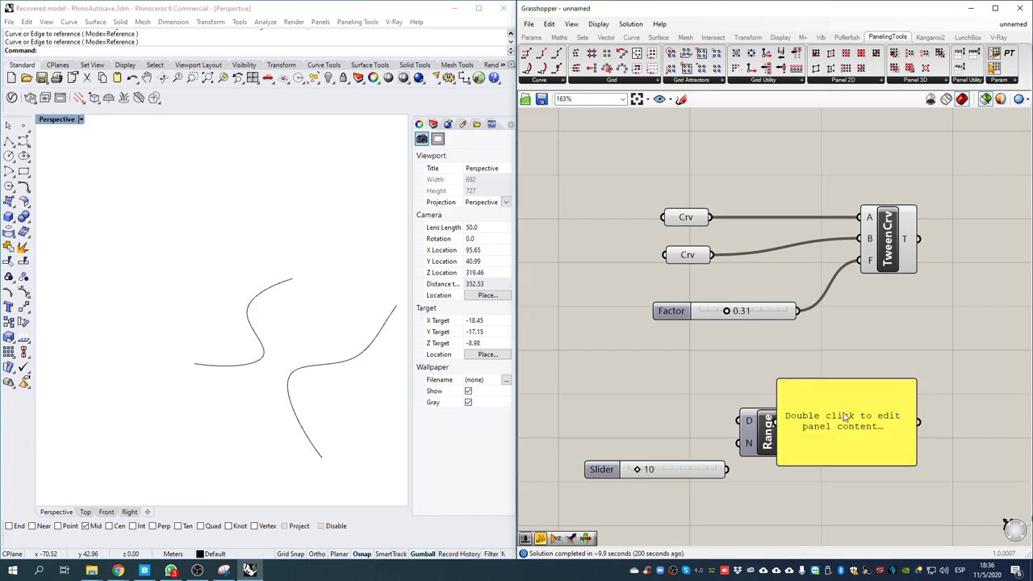
pyautogui.moveTo(844, 415); pyautogui.dragTo(886, 416)
pyautogui.moveTo(798, 432); pyautogui.dragTo(820, 421)
pyautogui.moveTo(727, 469); pyautogui.dragTo(740, 443)
pyautogui.moveTo(898, 404); pyautogui.dragTo(916, 378)
pyautogui.moveTo(904, 439); pyautogui.dragTo(896, 534)
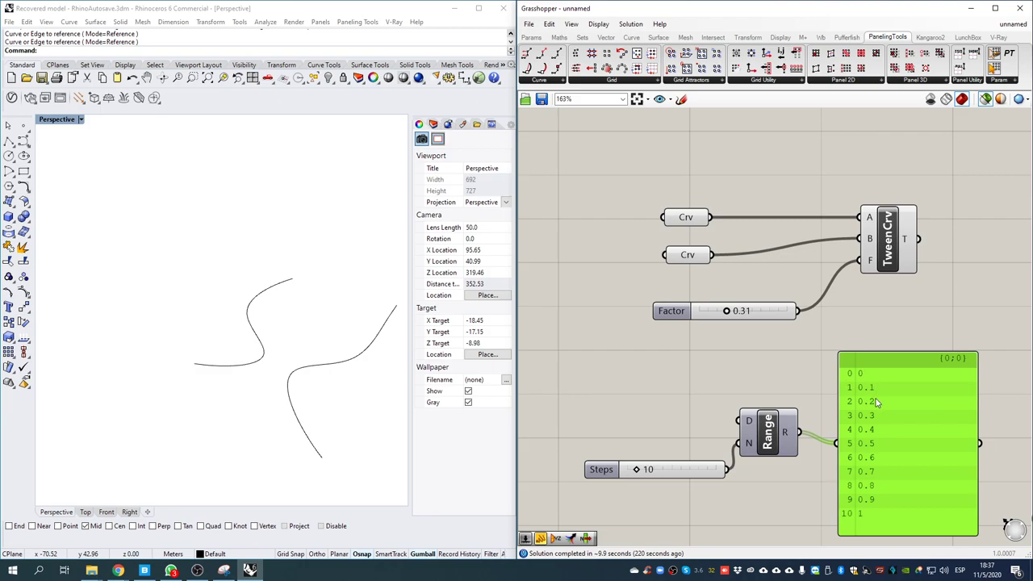
# - Feed the Range output into the Tween Curve's F input in place of the single factor, and set the steps to 25
pyautogui.moveTo(800, 433); pyautogui.dragTo(866, 266)
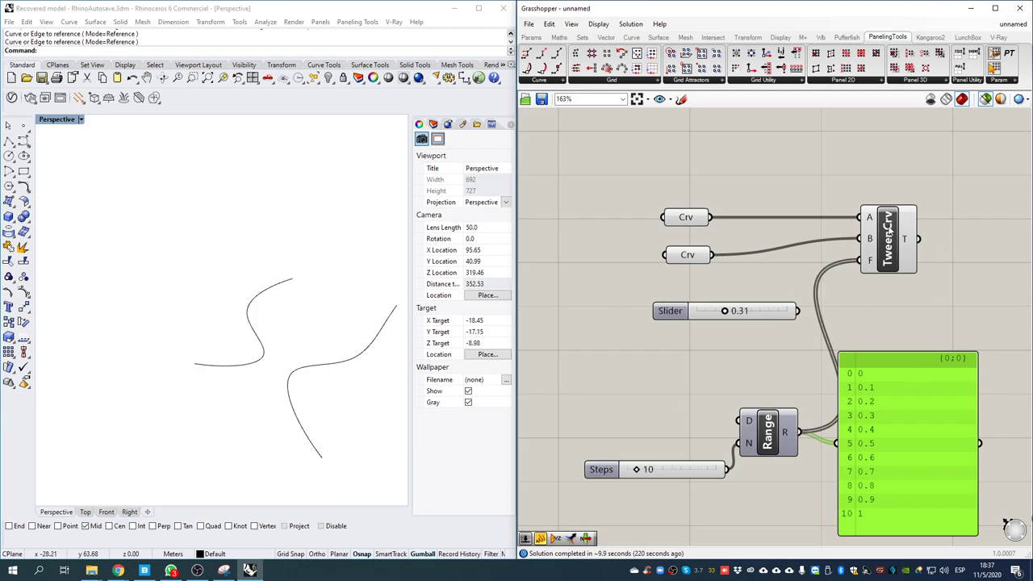
pyautogui.click(889, 228)
pyautogui.moveTo(316, 344); pyautogui.dragTo(347, 319, button='right')
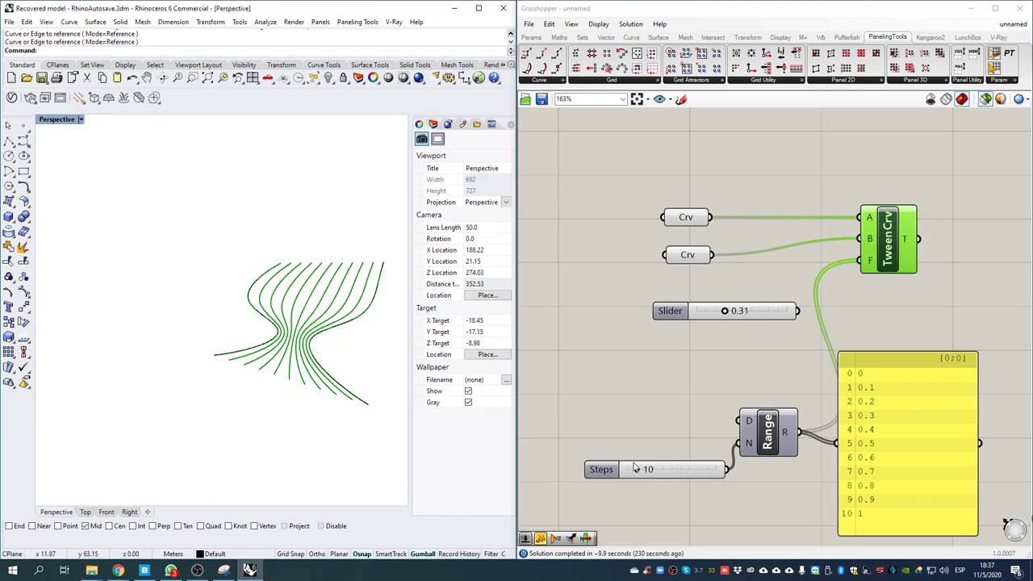
pyautogui.moveTo(638, 471); pyautogui.dragTo(651, 488)
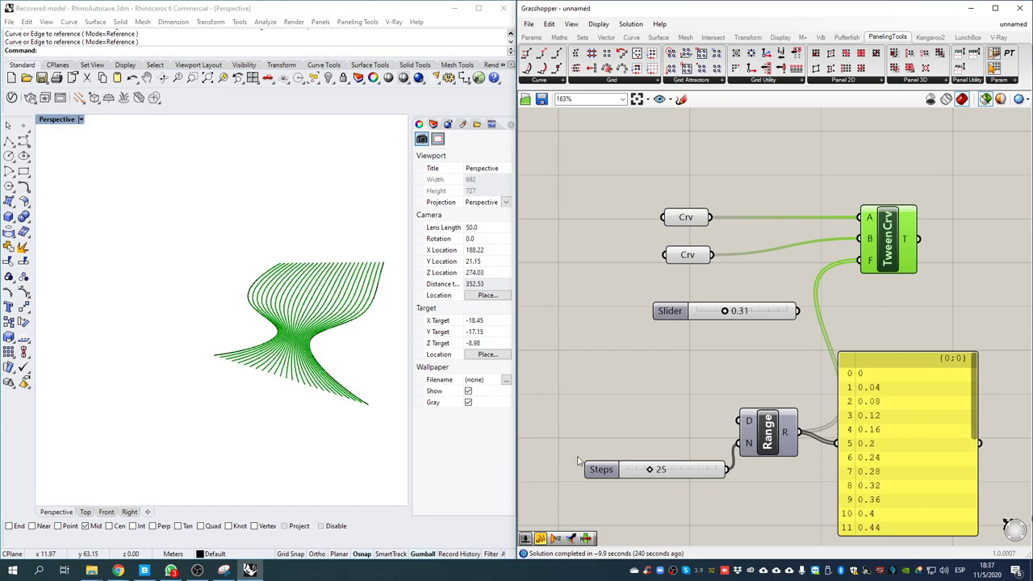
pyautogui.moveTo(234, 331); pyautogui.dragTo(165, 277, button='right')
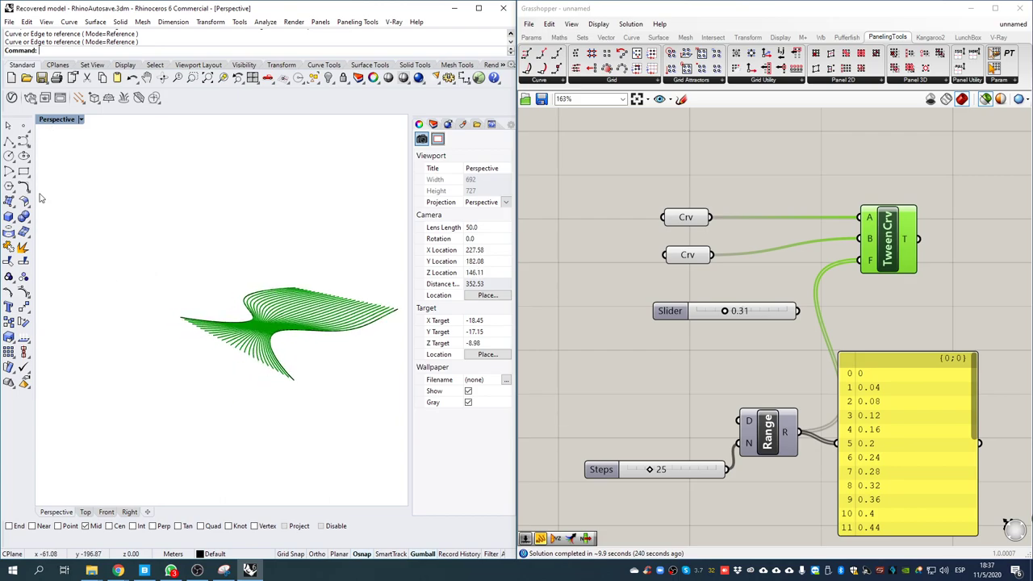
# - Switch to the four-viewport layout and delete both source curves from the model
pyautogui.doubleClick(55, 120)
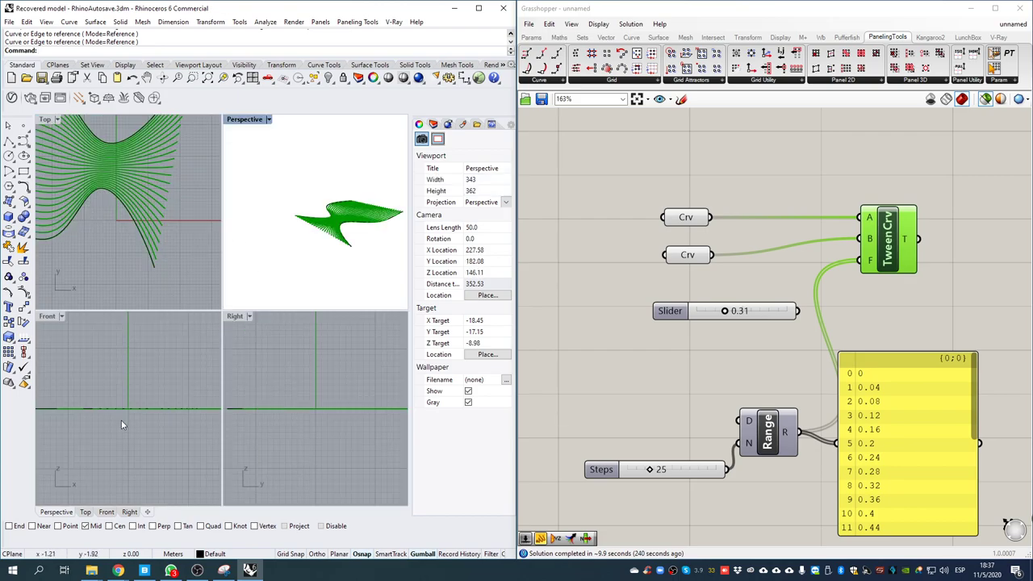
pyautogui.moveTo(138, 273); pyautogui.dragTo(194, 268, button='right')
pyautogui.moveTo(134, 415); pyautogui.dragTo(159, 373, button='right')
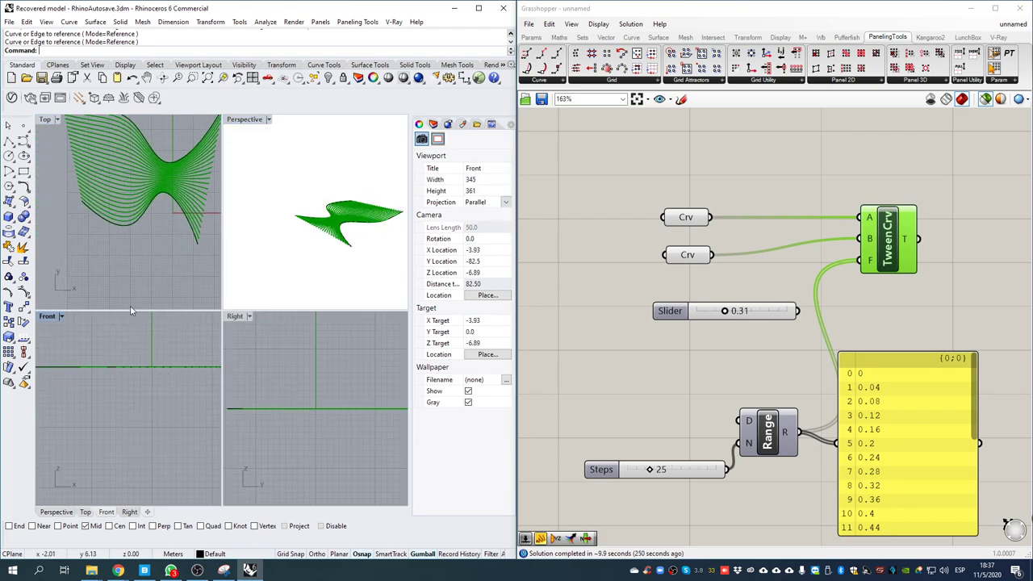
pyautogui.click(173, 270)
pyautogui.hotkey('ctrl', 'a')
pyautogui.press('Delete')
# - Draw a degree 3 interpolated curve in the Front viewport, winding upward in an S shape from the X axis near the origin
pyautogui.moveTo(159, 416)
pyautogui.mouseDown(button='right')
pyautogui.moveTo(181, 382)
pyautogui.moveTo(165, 416)
pyautogui.mouseUp(button='right')
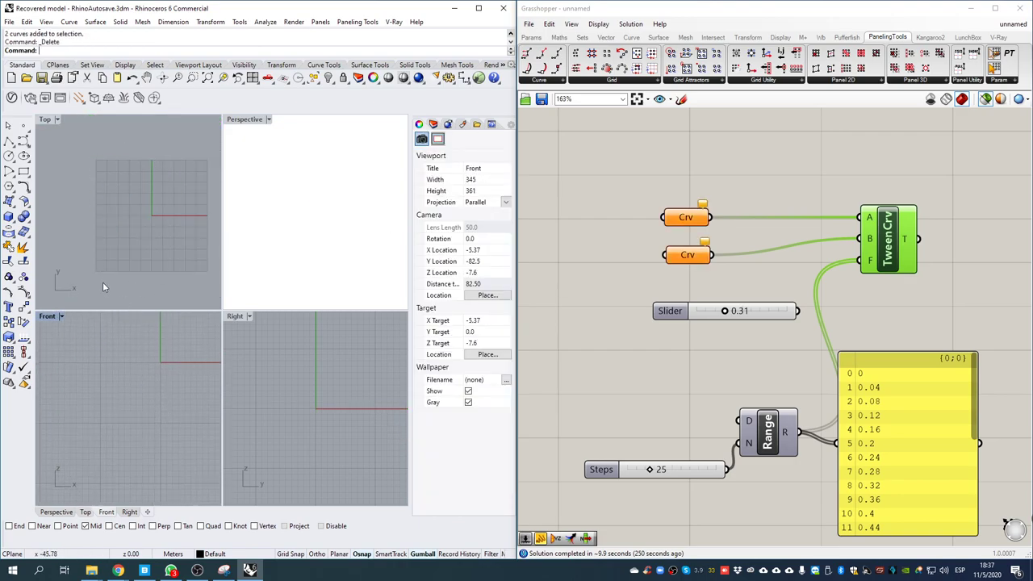
pyautogui.click(9, 141)
pyautogui.moveTo(139, 390); pyautogui.dragTo(100, 431, button='right')
pyautogui.scroll(10, 99, 431)
pyautogui.moveTo(154, 361); pyautogui.dragTo(173, 440, button='right')
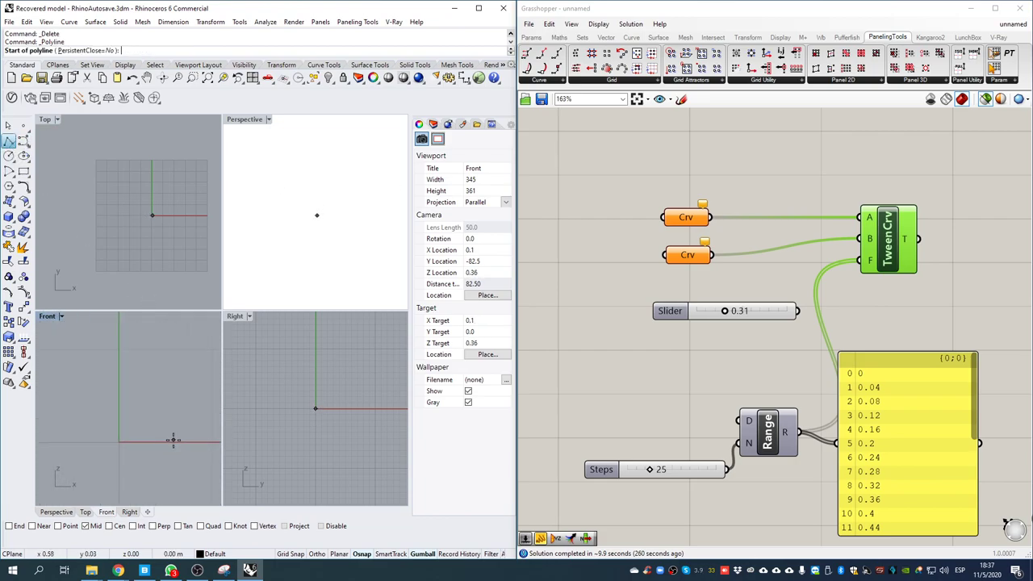
pyautogui.click(31, 149)
pyautogui.click(61, 181)
pyautogui.click(184, 440)
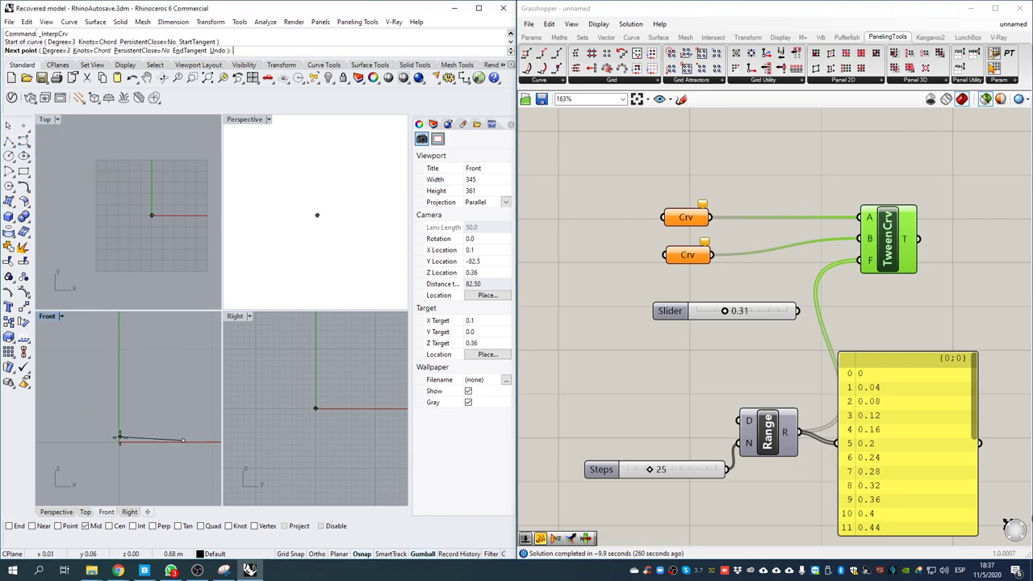
pyautogui.click(122, 440)
pyautogui.click(115, 419)
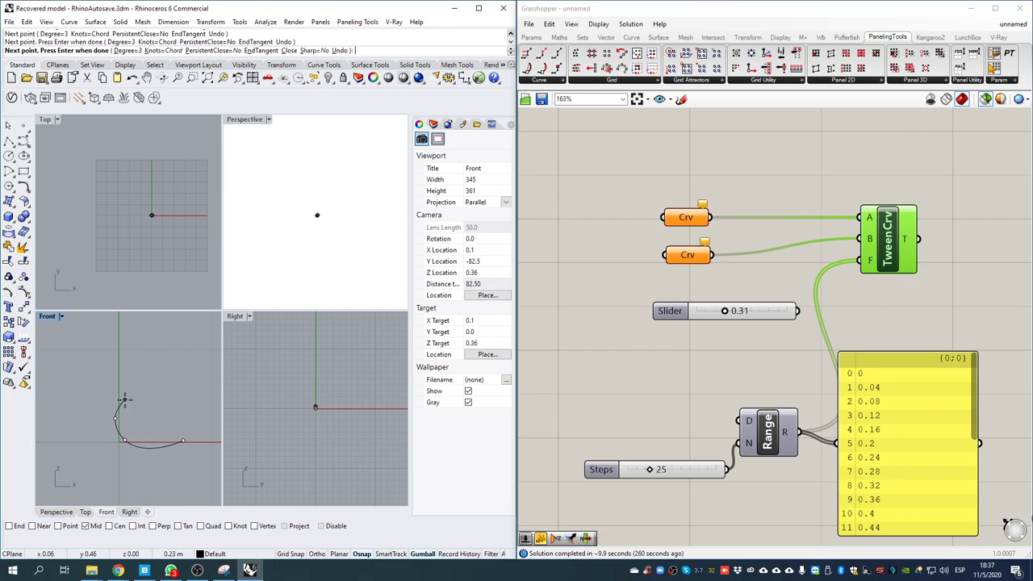
pyautogui.click(125, 393)
pyautogui.click(147, 393)
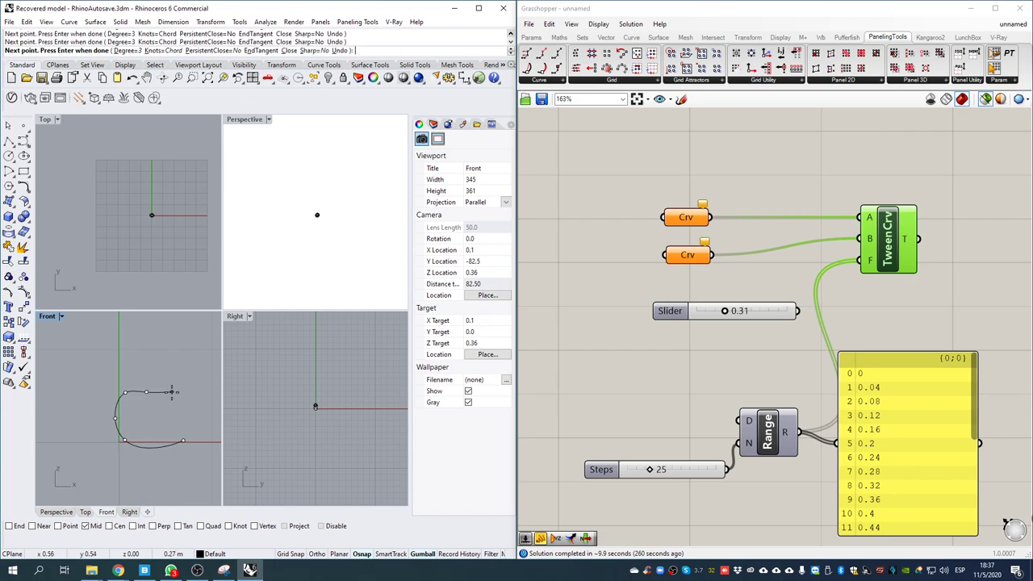
pyautogui.click(183, 362)
pyautogui.click(179, 331)
pyautogui.moveTo(177, 329); pyautogui.dragTo(178, 332, button='right')
pyautogui.rightClick(180, 335)
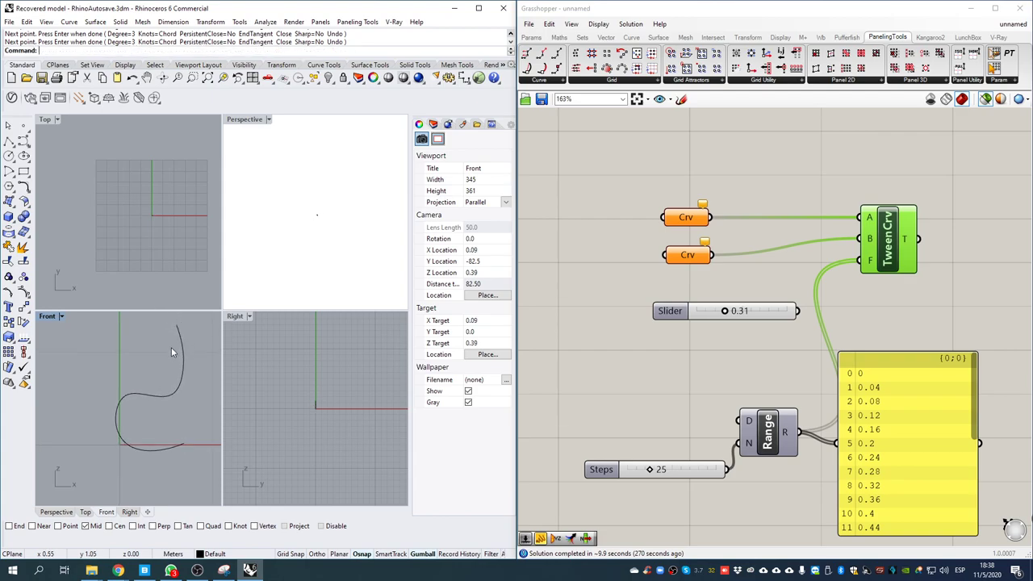
# - Copy the S-shaped profile twice along Y in the Top viewport, placing one copy at the far end and one between
pyautogui.click(185, 362)
pyautogui.moveTo(121, 248); pyautogui.dragTo(106, 262, button='right')
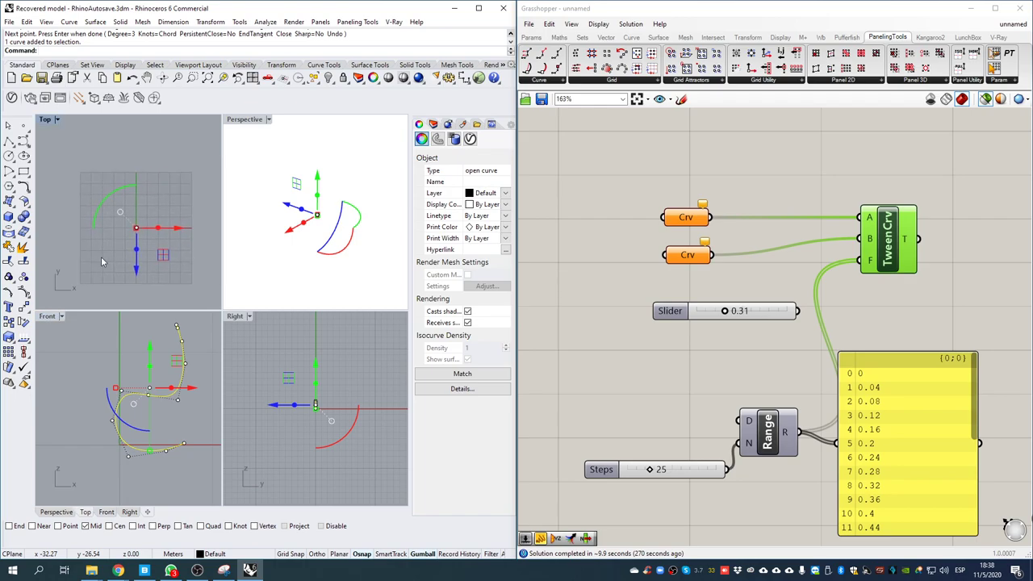
pyautogui.moveTo(143, 187); pyautogui.dragTo(156, 180, button='right')
pyautogui.scroll(10, 150, 217)
pyautogui.moveTo(150, 221); pyautogui.dragTo(163, 180, button='right')
pyautogui.scroll(10, 162, 179)
pyautogui.moveTo(154, 236); pyautogui.dragTo(134, 280, button='right')
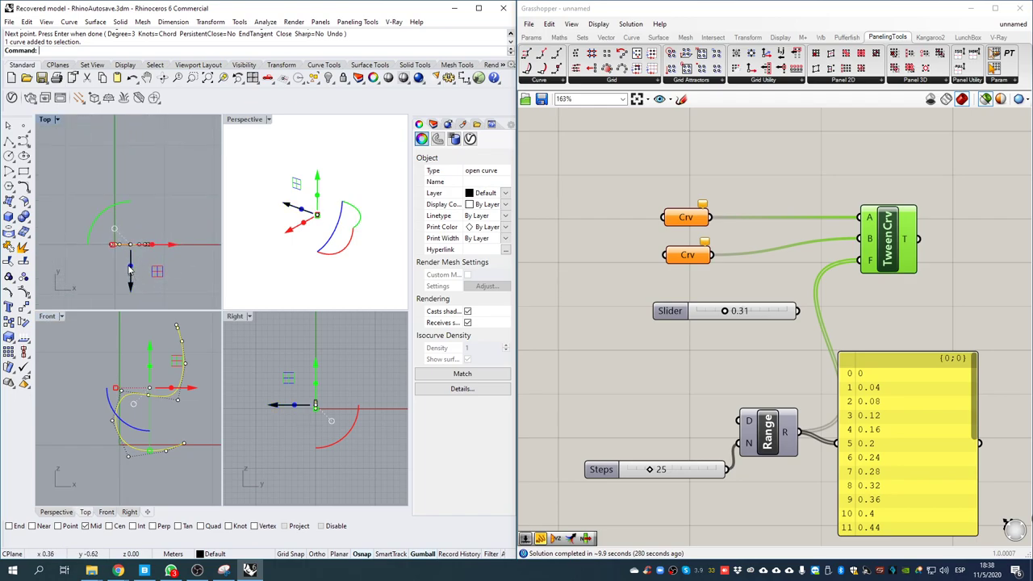
pyautogui.moveTo(130, 285); pyautogui.dragTo(130, 256)
pyautogui.click(182, 235)
pyautogui.scroll(8, 143, 230)
pyautogui.click(143, 230)
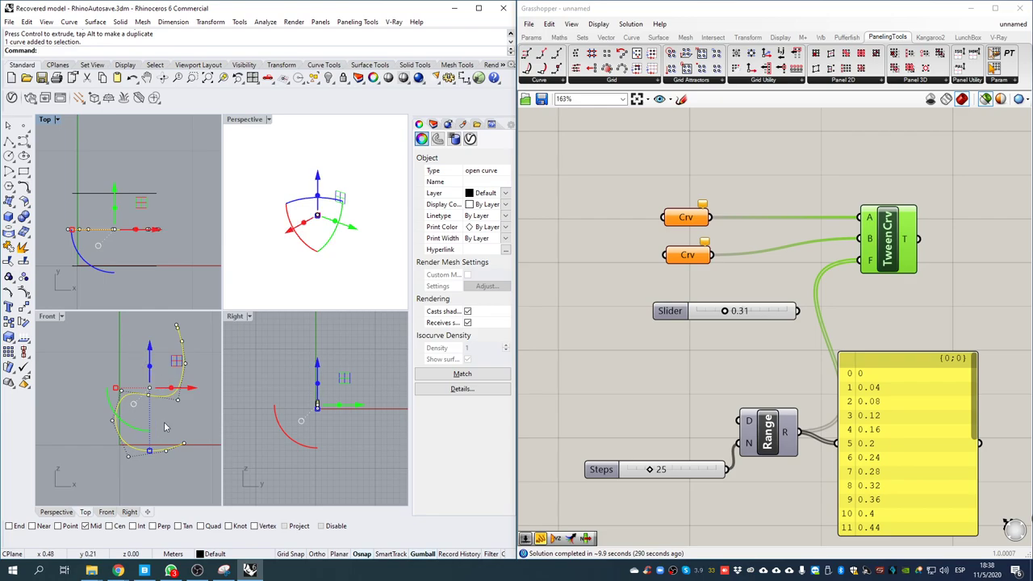
# - Narrow the middle profile along X with the gumball in the Front viewport
pyautogui.moveTo(119, 390); pyautogui.dragTo(151, 400)
pyautogui.moveTo(319, 234); pyautogui.dragTo(315, 210, button='right')
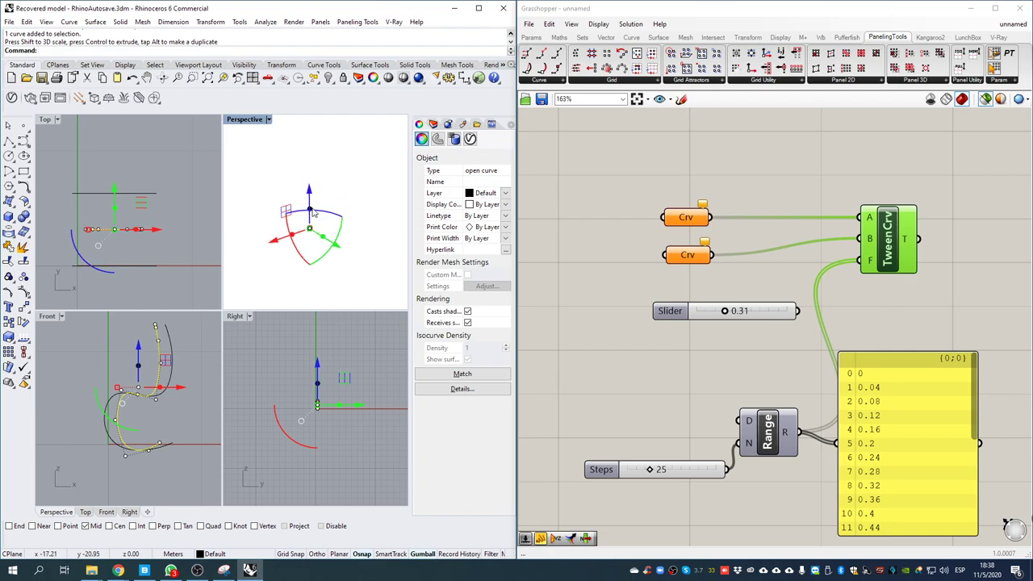
pyautogui.scroll(10, 314, 211)
pyautogui.scroll(-3, 347, 211)
pyautogui.moveTo(346, 214); pyautogui.dragTo(317, 183, button='right')
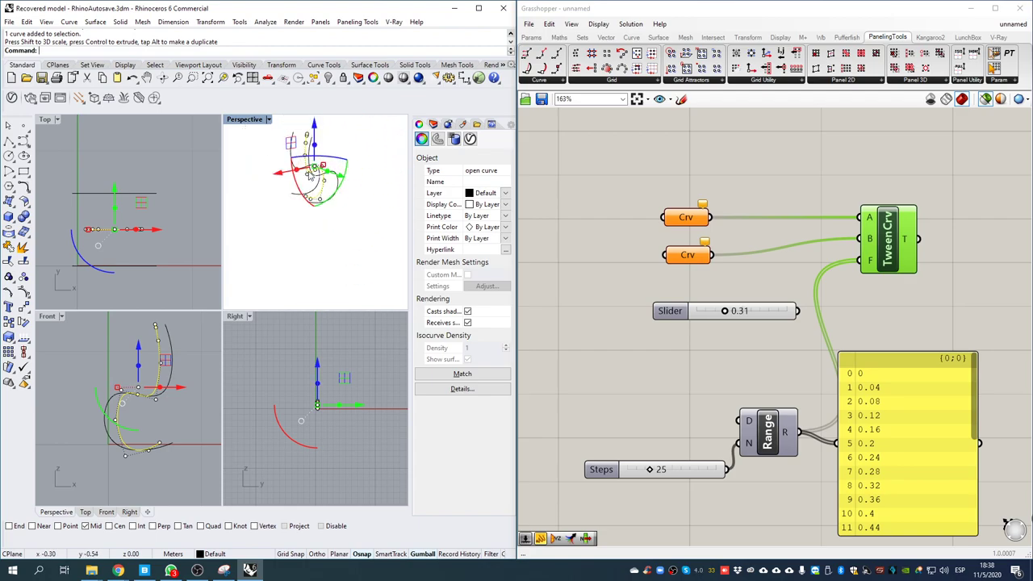
pyautogui.doubleClick(259, 124)
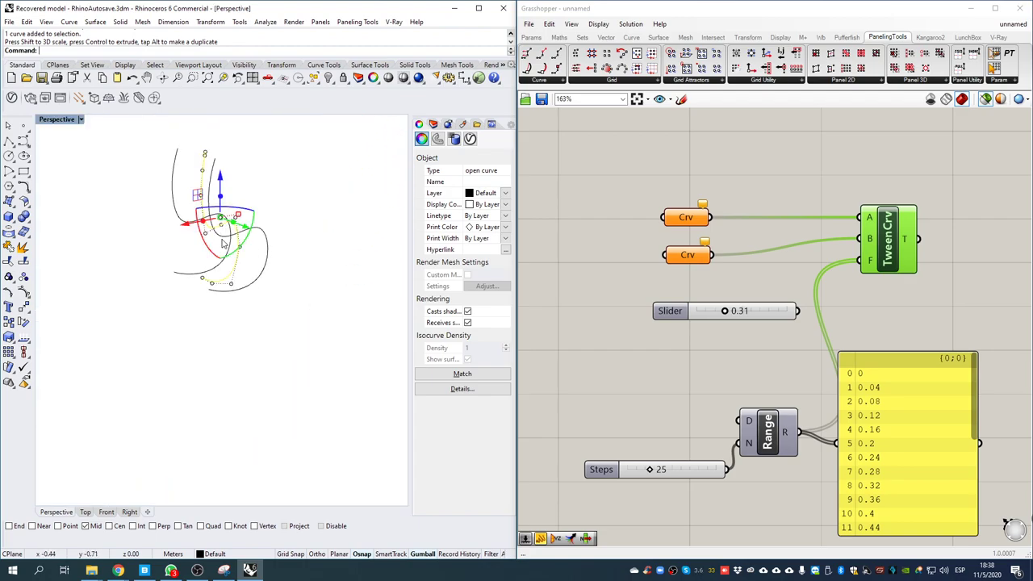
pyautogui.keyDown('shift'); pyautogui.moveTo(228, 230); pyautogui.dragTo(240, 315, button='right'); pyautogui.keyUp('shift')
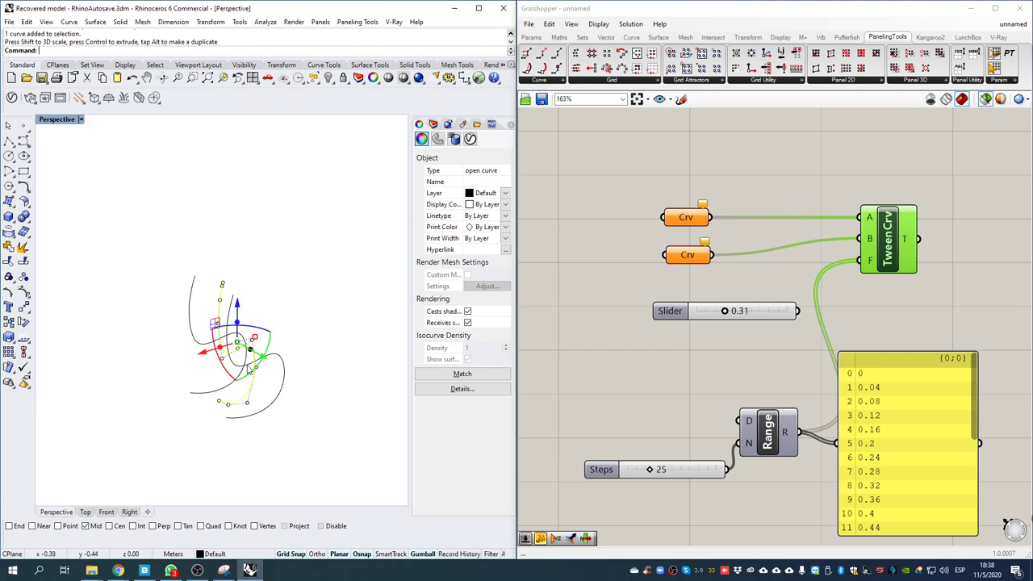
pyautogui.doubleClick(53, 121)
# - Scale the middle profile by a factor of 0.8 in the Front viewport from a base point at X 1.00 on the X axis
pyautogui.moveTo(128, 408); pyautogui.dragTo(124, 405, button='right')
pyautogui.press('Return')
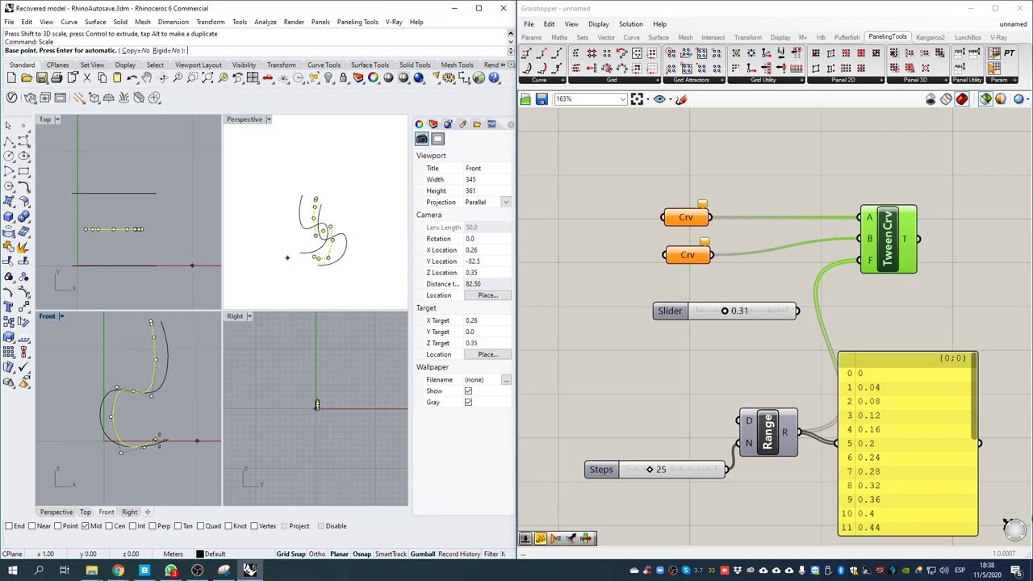
pyautogui.click(175, 440)
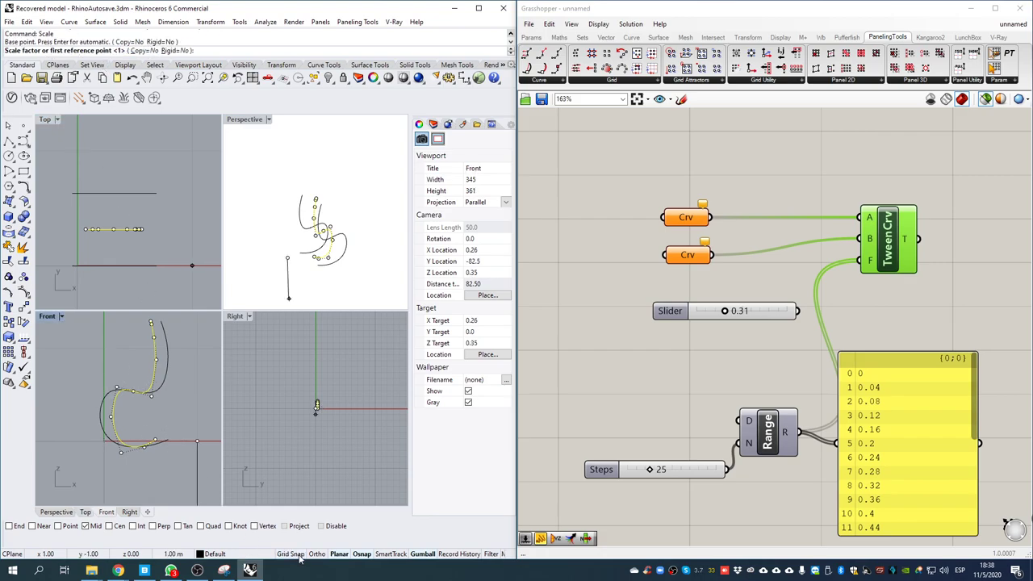
pyautogui.write('.8')
pyautogui.press('Return')
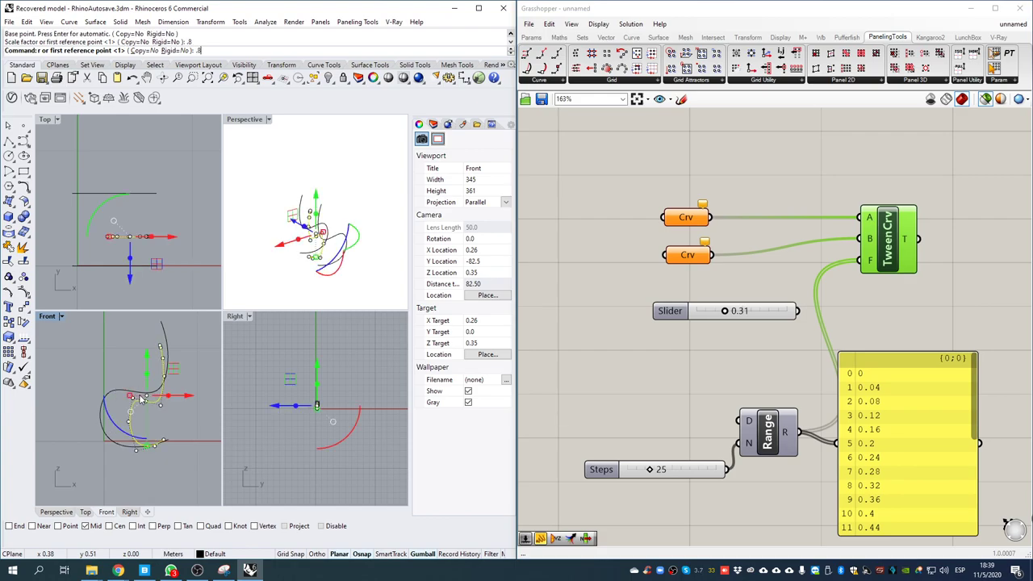
# - Widen the scaled middle profile along X and shift it slightly so its lower end lines up with the outer profiles
pyautogui.moveTo(130, 396); pyautogui.dragTo(119, 396)
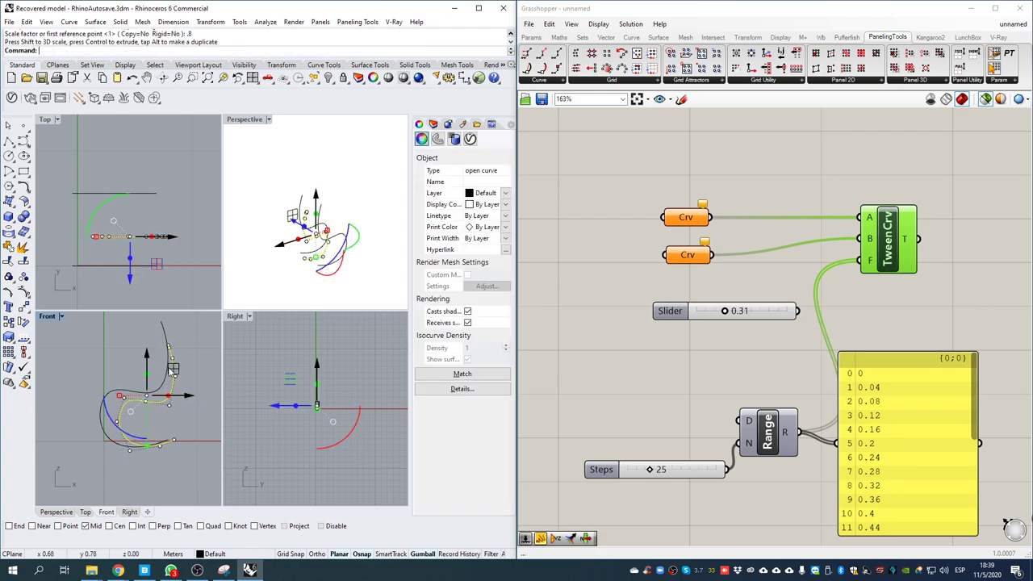
pyautogui.moveTo(173, 370); pyautogui.dragTo(168, 369)
pyautogui.click(182, 426)
# - Zoom the Perspective viewport to the model extents and delete the panel listing the Range values
pyautogui.moveTo(387, 230); pyautogui.dragTo(407, 217, button='right')
pyautogui.write('z')
pyautogui.press('Return')
pyautogui.write('e')
pyautogui.press('Return')
pyautogui.moveTo(807, 225); pyautogui.dragTo(815, 283, button='right')
pyautogui.click(829, 424)
pyautogui.press('Delete')
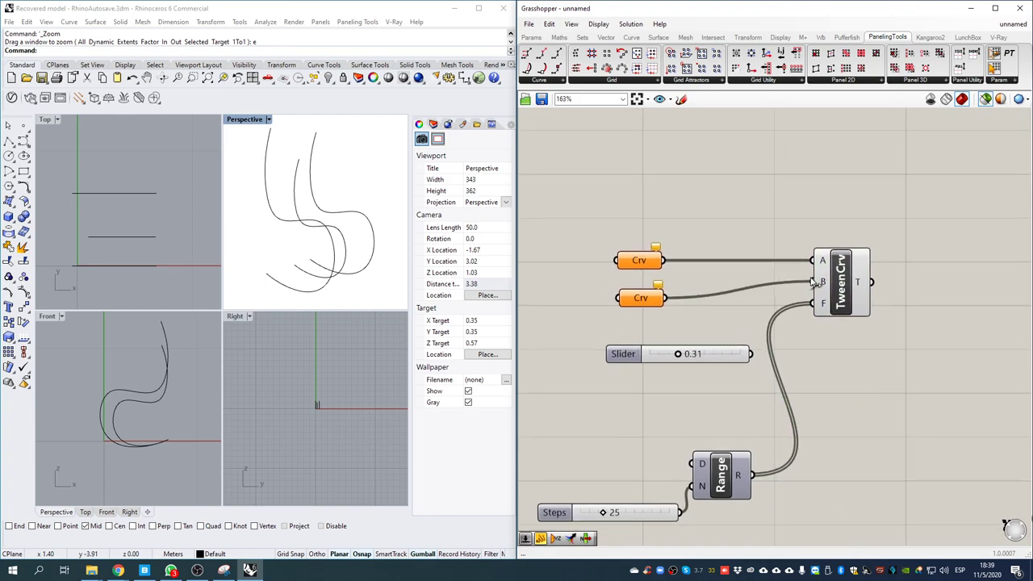
# - Reference the profile farthest along Y in the first Curve parameter and the middle profile in the second
pyautogui.click(646, 275)
pyautogui.rightClick(648, 272)
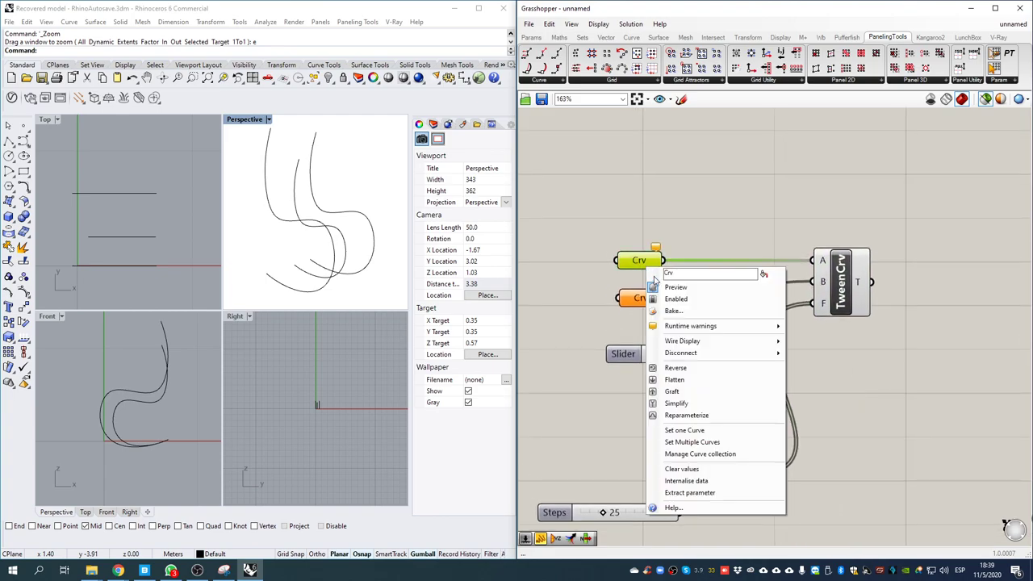
pyautogui.click(651, 434)
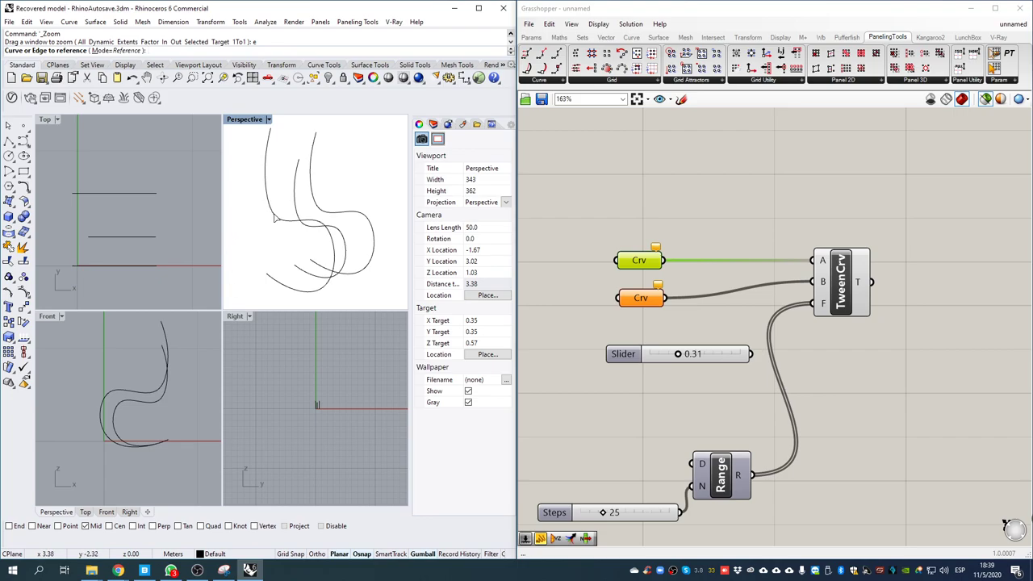
pyautogui.click(268, 202)
pyautogui.click(641, 296)
pyautogui.rightClick(643, 294)
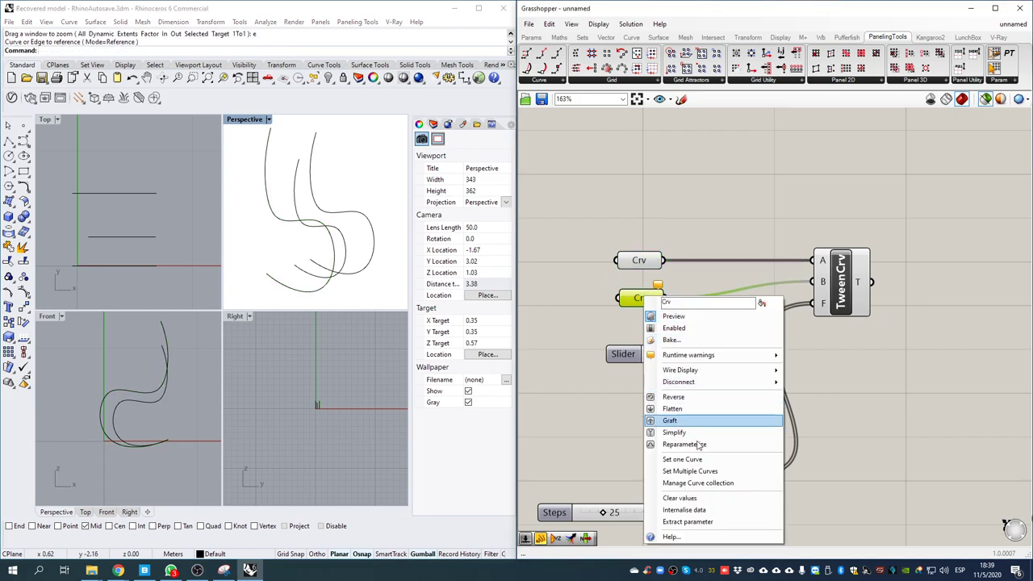
pyautogui.click(670, 459)
pyautogui.click(334, 243)
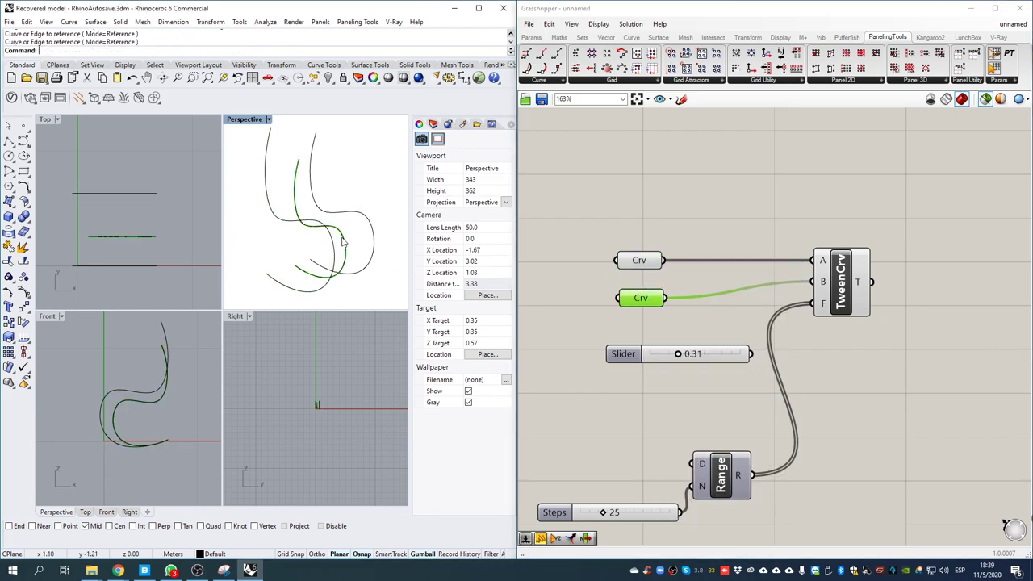
pyautogui.moveTo(315, 230); pyautogui.dragTo(306, 239, button='right')
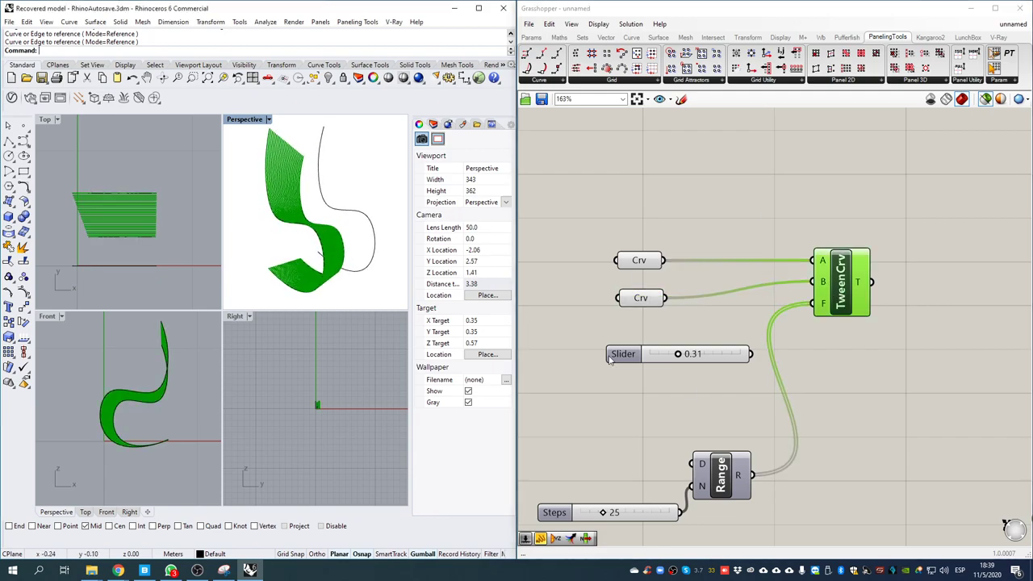
# - Set the Range steps to 10 and delete the unused 0.31 slider
pyautogui.moveTo(609, 517); pyautogui.dragTo(592, 519)
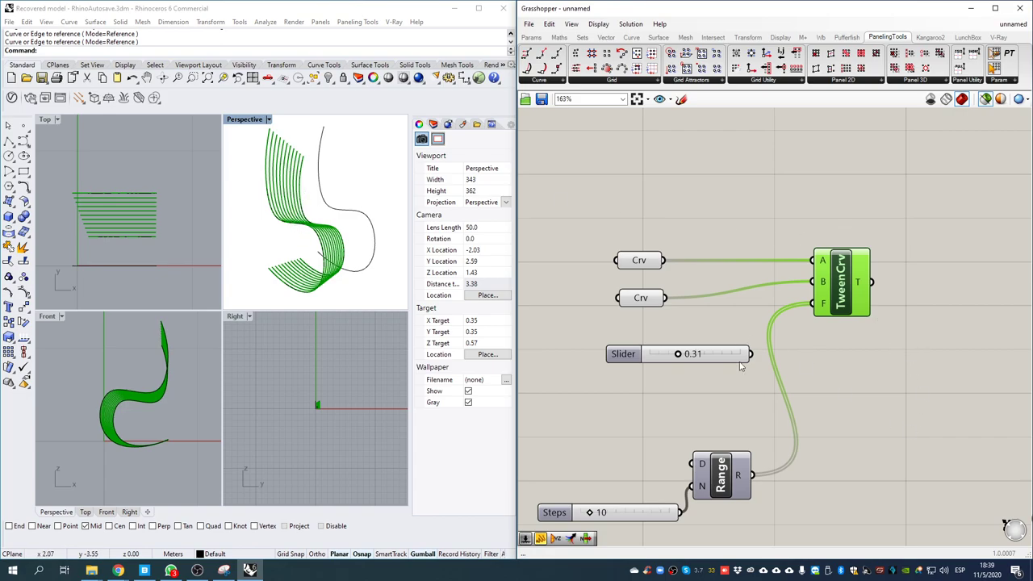
pyautogui.click(714, 358)
pyautogui.press('Delete')
# - Duplicate the two Curve parameters and the Tween Curve component below the Range, keeping the Range output wired to F
pyautogui.scroll(-3, 777, 338)
pyautogui.moveTo(880, 377); pyautogui.dragTo(661, 234)
pyautogui.moveTo(824, 297); pyautogui.dragTo(885, 533)
pyautogui.click(876, 440)
pyautogui.moveTo(876, 439); pyautogui.dragTo(850, 307, button='right')
# - Reference the middle profile in the first duplicated Curve parameter and the original profile at Y 0 in the second
pyautogui.click(696, 375)
pyautogui.moveTo(702, 369); pyautogui.dragTo(703, 368, button='right')
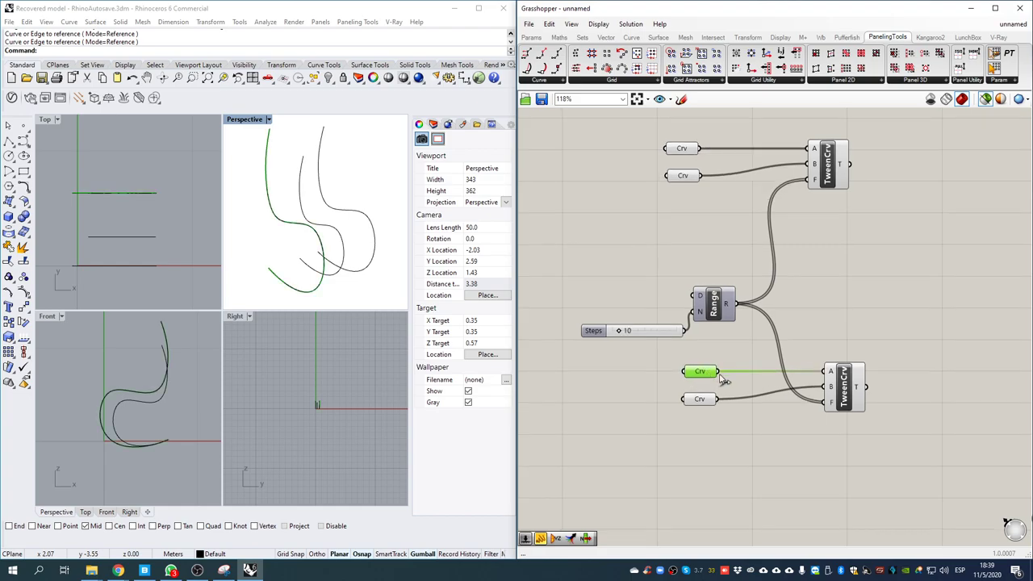
pyautogui.rightClick(703, 374)
pyautogui.click(751, 474)
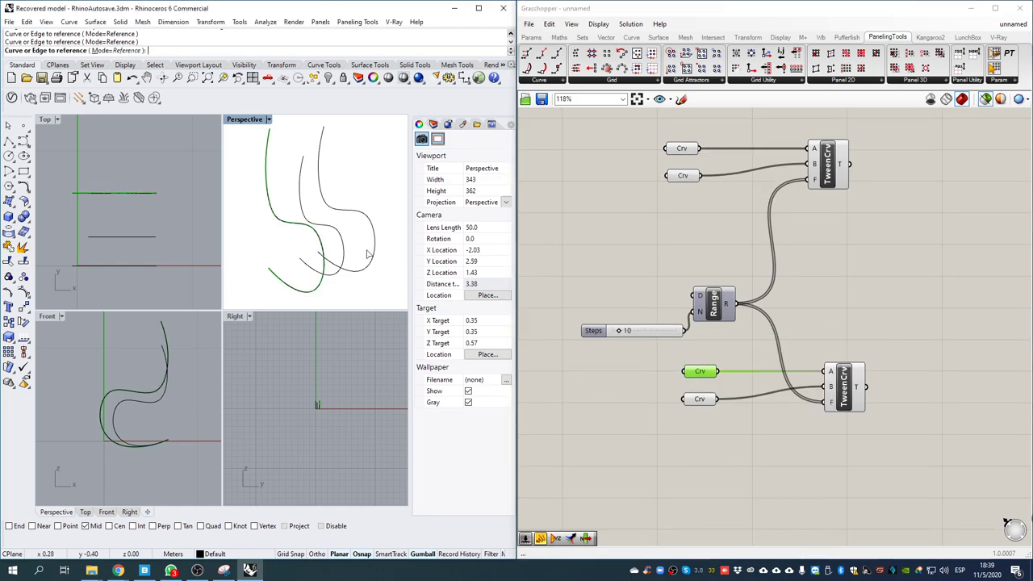
pyautogui.click(342, 245)
pyautogui.click(700, 401)
pyautogui.rightClick(701, 401)
pyautogui.click(750, 474)
pyautogui.click(374, 227)
# - Select both Tween Curve components and examine the tweened curves from several angles in Perspective
pyautogui.moveTo(896, 432); pyautogui.dragTo(807, 136)
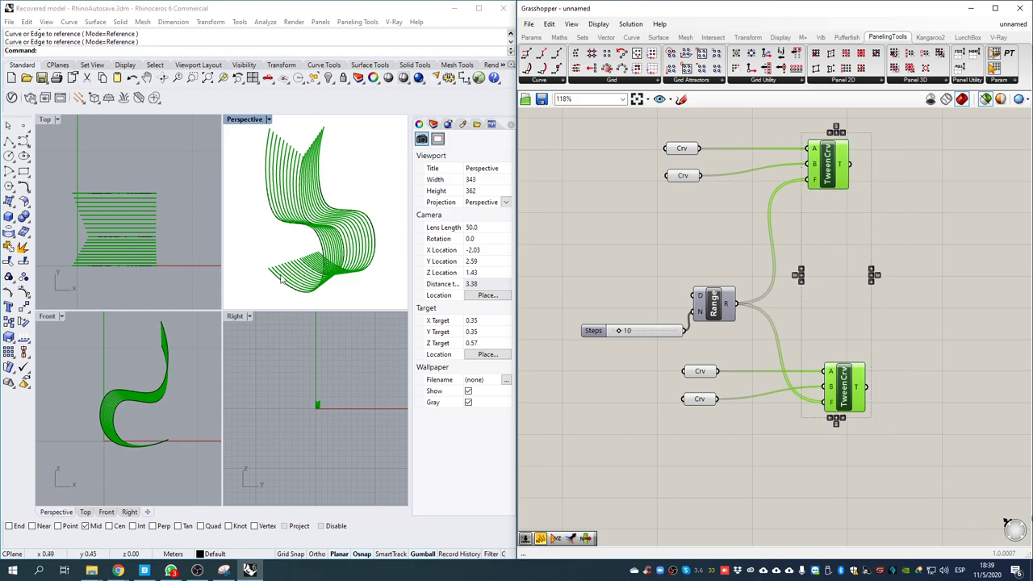
pyautogui.moveTo(291, 242); pyautogui.dragTo(268, 181, button='right')
pyautogui.moveTo(255, 217); pyautogui.dragTo(385, 219, button='right')
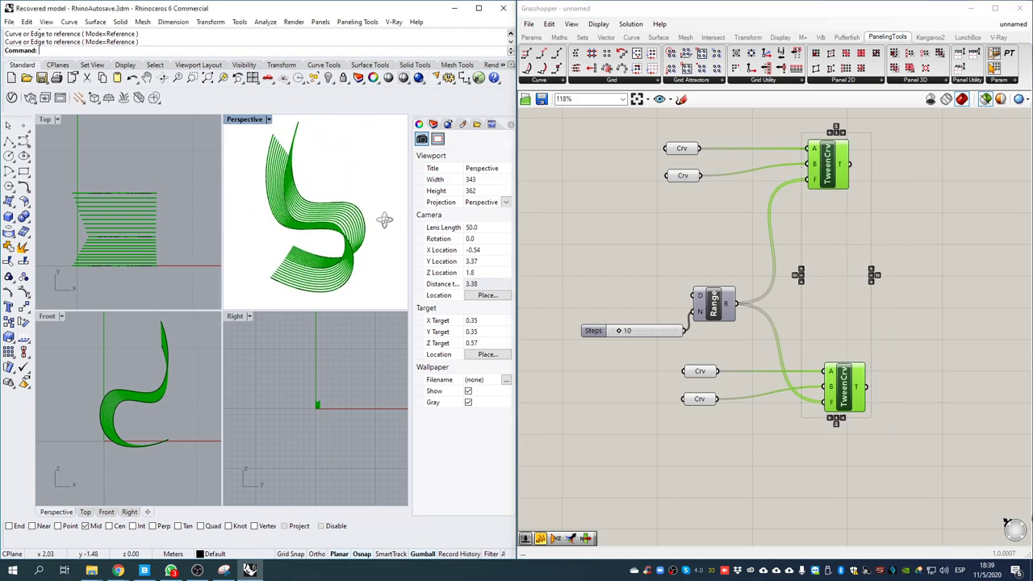
pyautogui.moveTo(902, 218); pyautogui.dragTo(731, 282, button='right')
pyautogui.scroll(4, 720, 207)
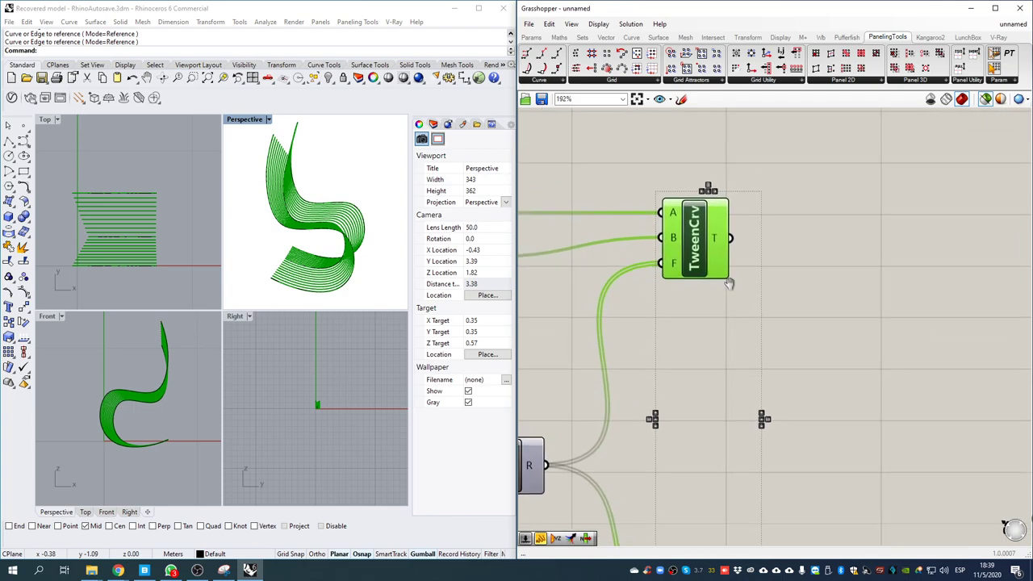
pyautogui.moveTo(353, 258); pyautogui.dragTo(274, 276, button='right')
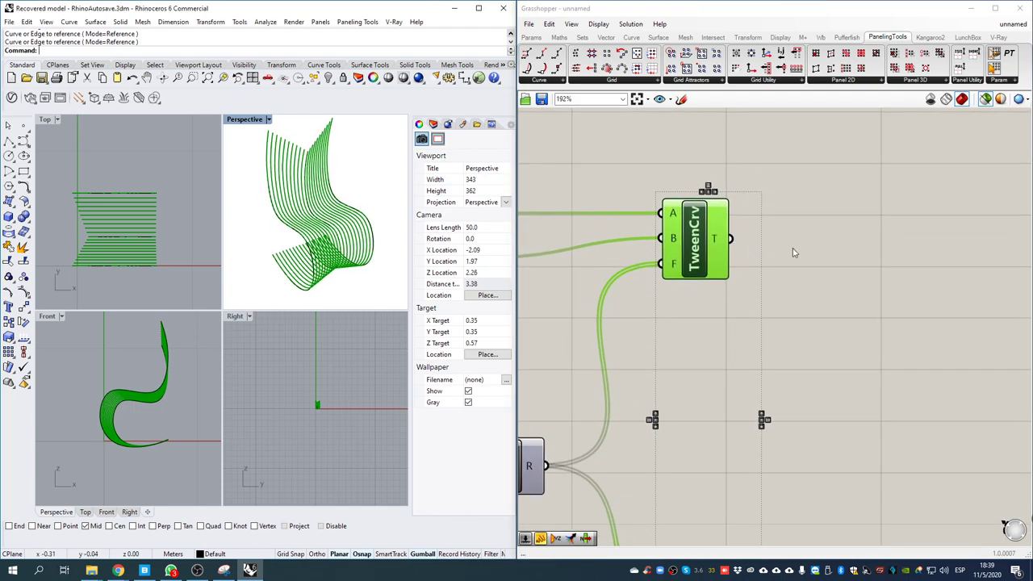
pyautogui.moveTo(793, 253); pyautogui.dragTo(787, 263, button='right')
pyautogui.doubleClick(811, 230)
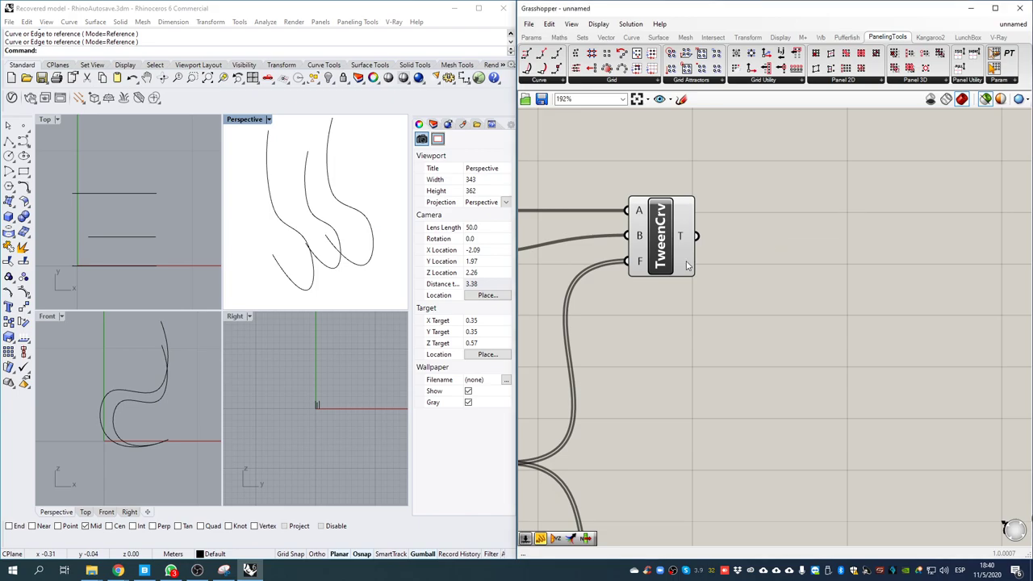
# - Move the two Tween Curve components close together, one directly above the other
pyautogui.moveTo(662, 261); pyautogui.dragTo(678, 321)
pyautogui.moveTo(680, 323); pyautogui.dragTo(656, 200, button='right')
pyautogui.moveTo(668, 473); pyautogui.dragTo(658, 297)
# - Add a Curve parameter and feed both Tween Curve outputs into it
pyautogui.doubleClick(748, 300)
pyautogui.write('curve')
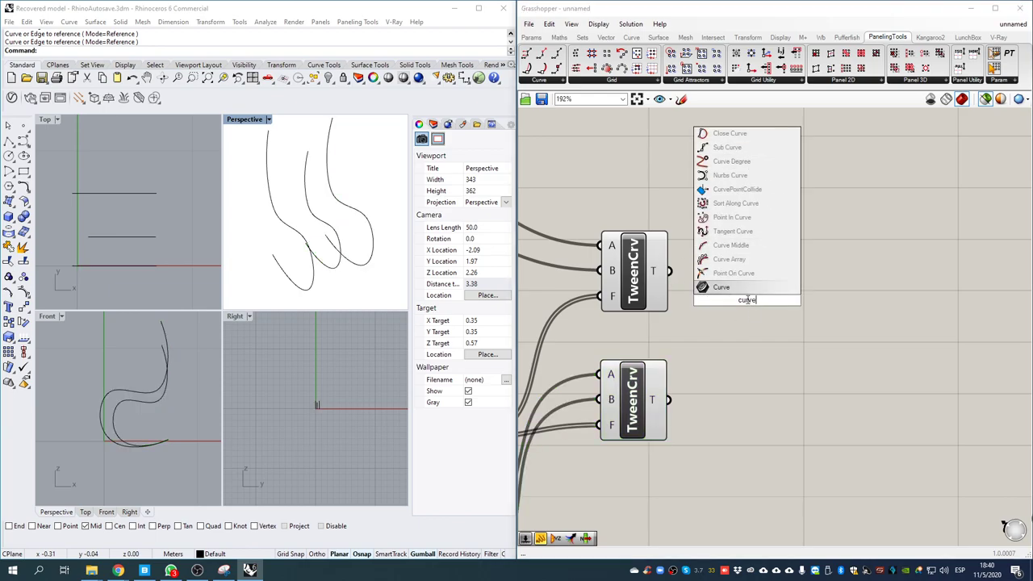
pyautogui.press('Return')
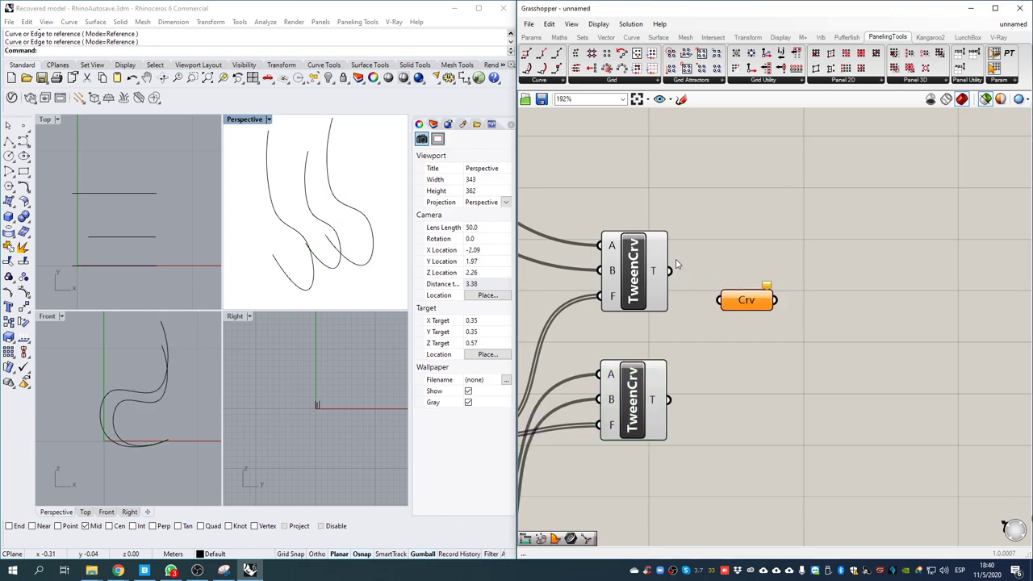
pyautogui.moveTo(668, 272); pyautogui.dragTo(719, 300)
pyautogui.keyDown('shift'); pyautogui.moveTo(670, 400); pyautogui.dragTo(756, 301); pyautogui.keyUp('shift')
# - Add a panel to list the combined curves, then delete that panel
pyautogui.doubleClick(858, 315)
pyautogui.write('//')
pyautogui.press('Return')
pyautogui.moveTo(820, 301); pyautogui.dragTo(861, 290)
pyautogui.moveTo(778, 302); pyautogui.dragTo(910, 557)
pyautogui.click(881, 333)
pyautogui.moveTo(973, 327); pyautogui.dragTo(926, 348)
pyautogui.click(926, 348)
pyautogui.press('Delete')
# - Add a Perp Frame component, wire the combined curves into its C input, and reparameterize that input
pyautogui.moveTo(755, 305); pyautogui.dragTo(760, 324)
pyautogui.moveTo(884, 255); pyautogui.dragTo(817, 272, button='right')
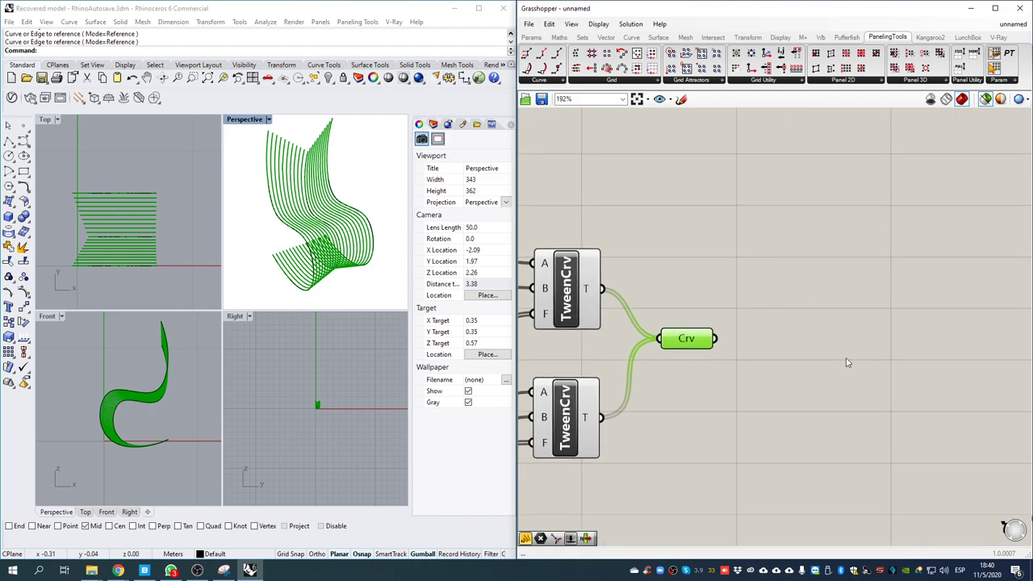
pyautogui.doubleClick(818, 323)
pyautogui.write('perp')
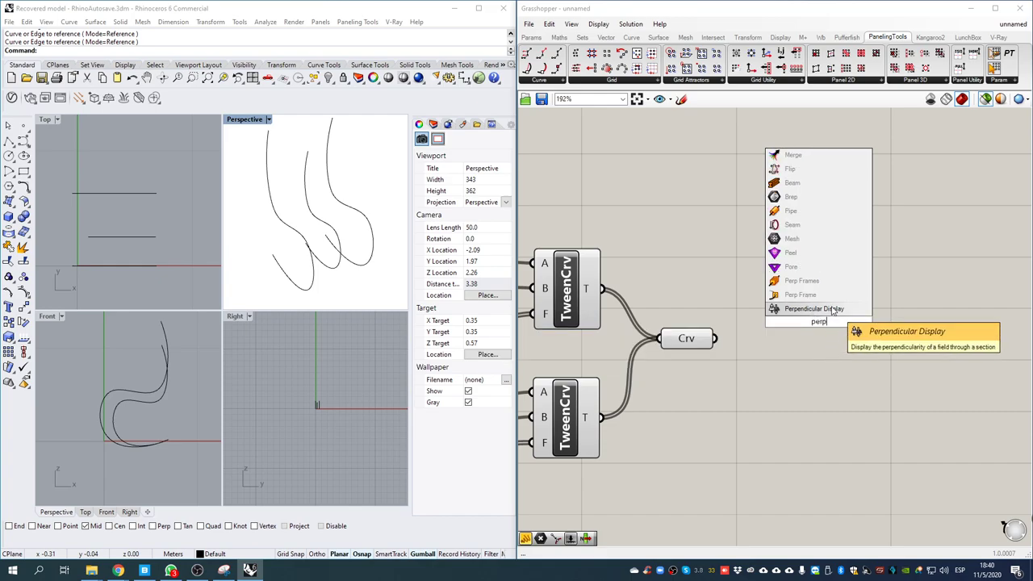
pyautogui.click(801, 295)
pyautogui.moveTo(715, 343); pyautogui.dragTo(855, 374)
pyautogui.rightClick(828, 330)
pyautogui.click(889, 448)
# - Create a number slider with value 0 and connect it to the Perp Frame's t input
pyautogui.doubleClick(697, 492)
pyautogui.write('0')
pyautogui.press('Return')
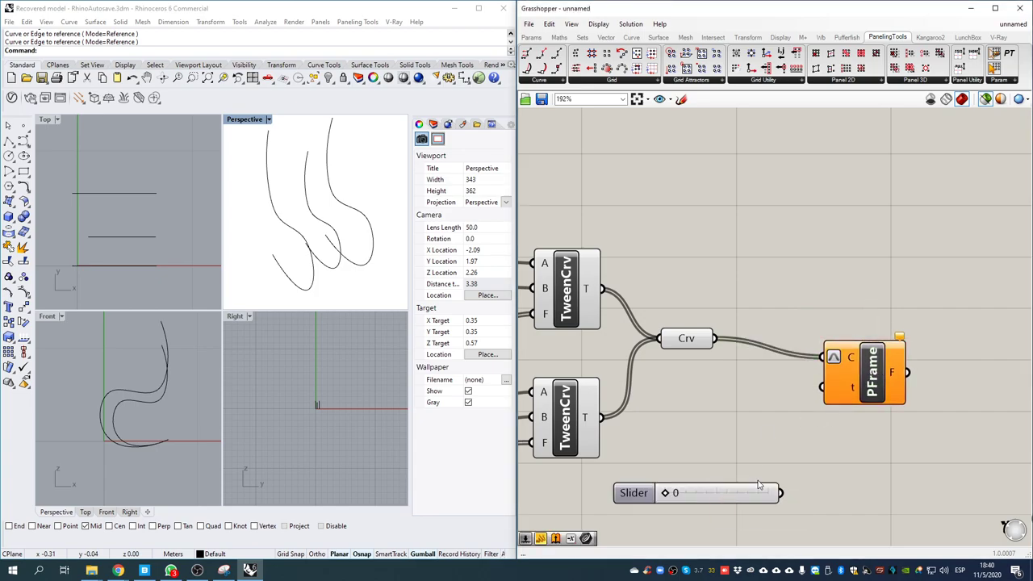
pyautogui.moveTo(781, 493); pyautogui.dragTo(823, 388)
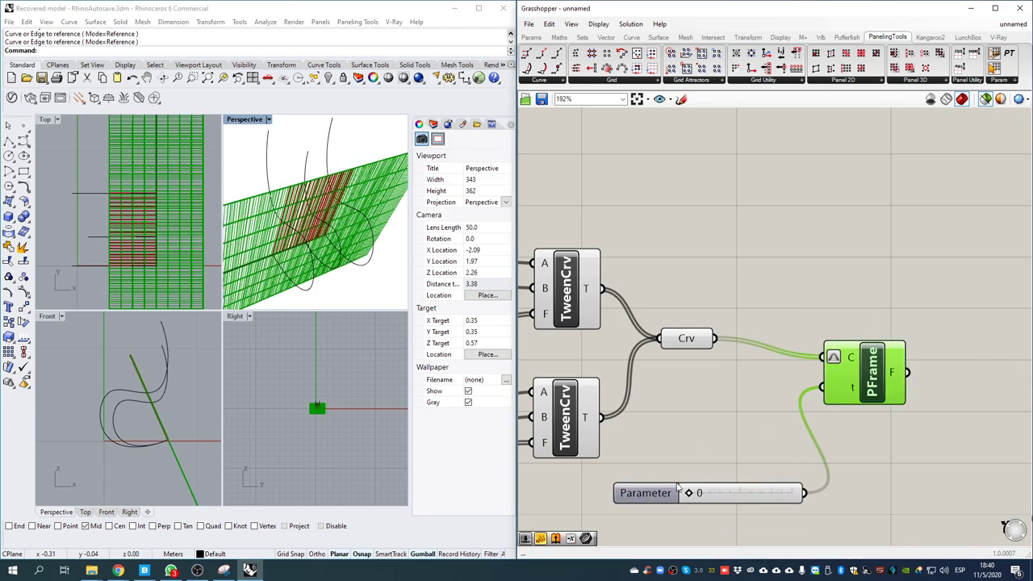
pyautogui.moveTo(276, 244); pyautogui.dragTo(319, 242, button='right')
# - Add a Rectangle component and connect the Perp Frame's F output to its P input
pyautogui.moveTo(981, 262); pyautogui.dragTo(805, 267, button='right')
pyautogui.doubleClick(804, 267)
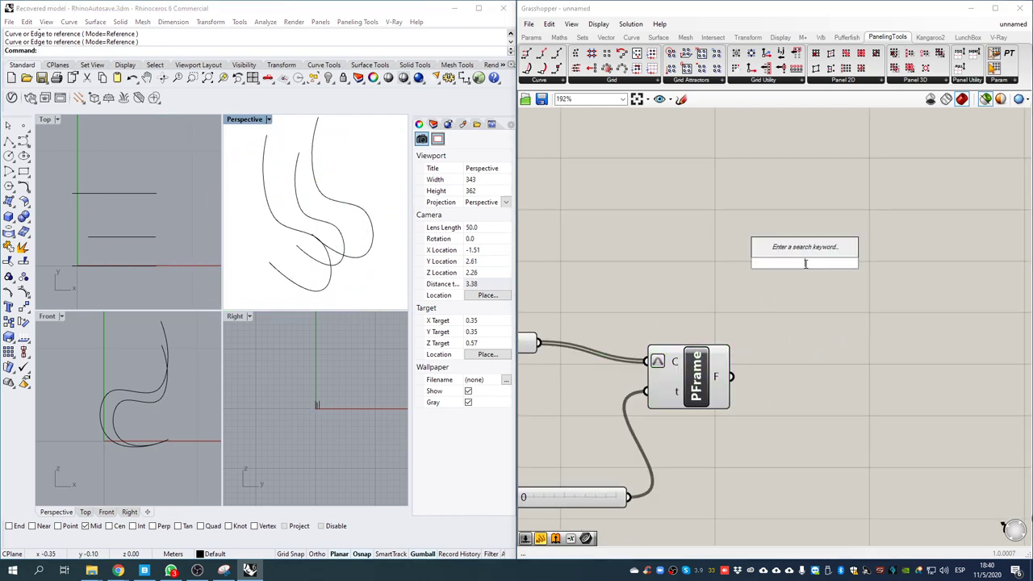
pyautogui.write('rec')
pyautogui.click(787, 249)
pyautogui.moveTo(797, 260); pyautogui.dragTo(897, 266)
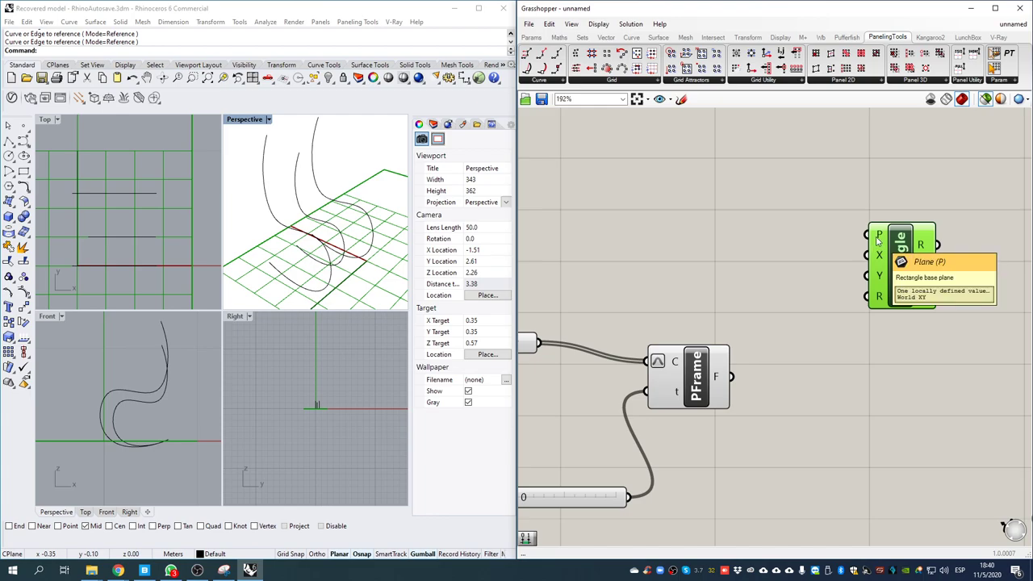
pyautogui.moveTo(878, 241); pyautogui.dragTo(732, 376)
# - Reposition the Rectangle component below and to the right of the Perp Frame component
pyautogui.moveTo(876, 277); pyautogui.dragTo(802, 273, button='right')
pyautogui.scroll(3, 799, 263)
pyautogui.moveTo(811, 242); pyautogui.dragTo(863, 404)
pyautogui.moveTo(863, 404); pyautogui.dragTo(792, 189, button='right')
pyautogui.moveTo(798, 212); pyautogui.dragTo(876, 391)
pyautogui.moveTo(877, 391); pyautogui.dragTo(871, 351, button='right')
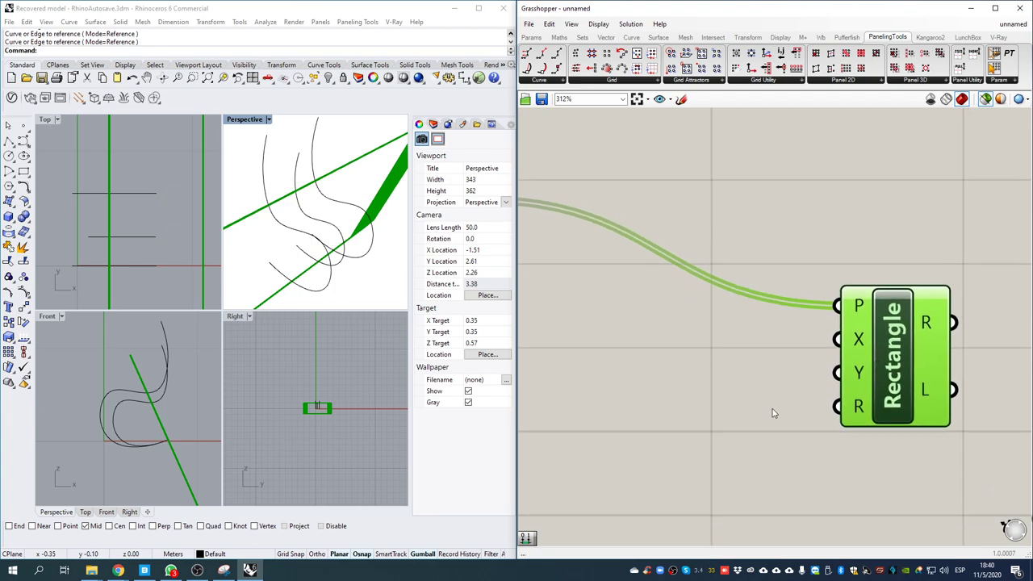
pyautogui.moveTo(797, 463); pyautogui.dragTo(841, 385, button='right')
pyautogui.scroll(-3, 795, 347)
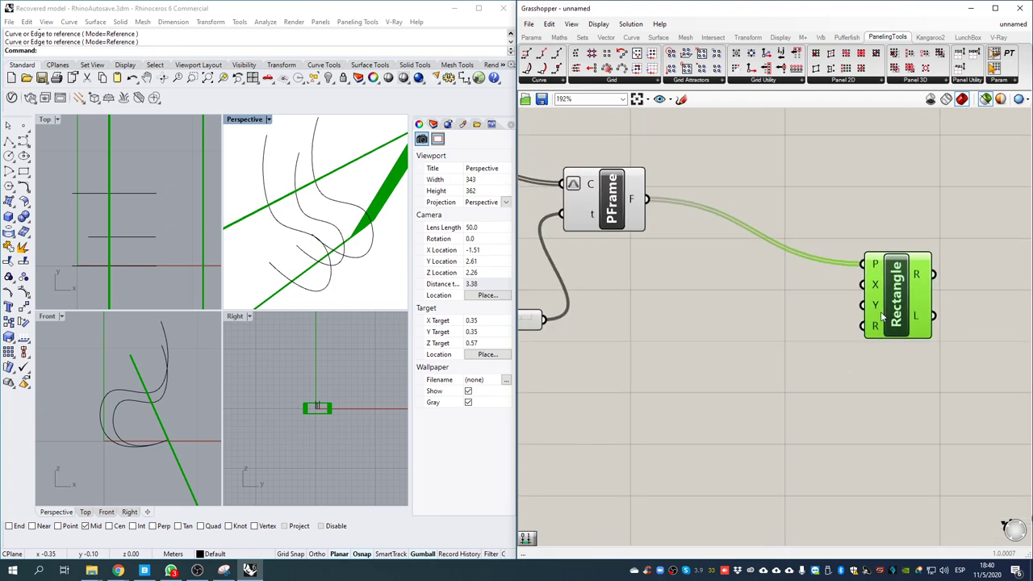
# - Add a Construct Domain component and connect its I output to the Rectangle's X and Y inputs
pyautogui.moveTo(881, 310); pyautogui.dragTo(935, 366)
pyautogui.doubleClick(789, 409)
pyautogui.write('construc')
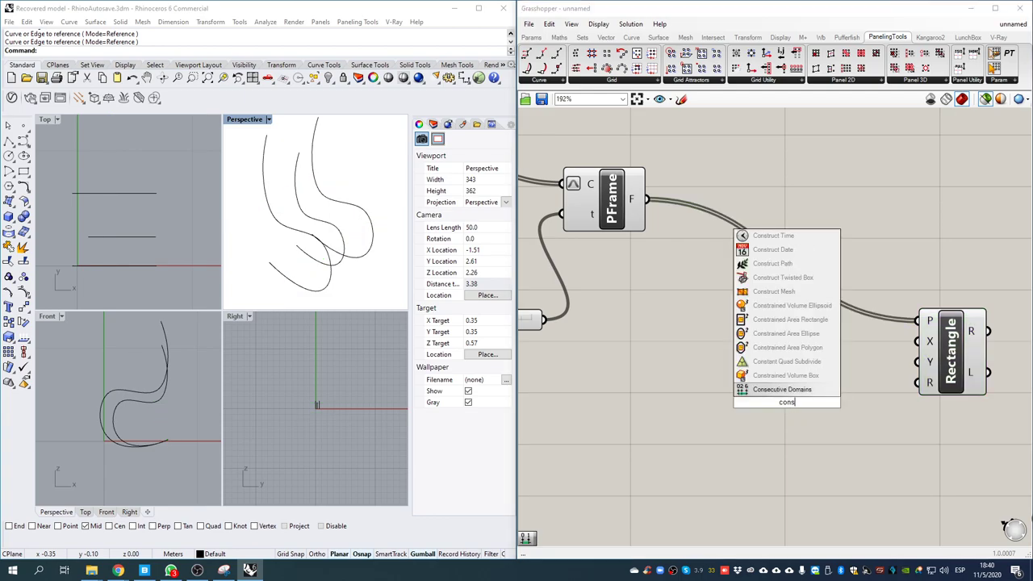
pyautogui.click(779, 250)
pyautogui.moveTo(849, 404); pyautogui.dragTo(917, 365)
pyautogui.moveTo(793, 425); pyautogui.dragTo(858, 383, button='right')
pyautogui.moveTo(850, 377); pyautogui.dragTo(861, 404)
# - Add a number slider with value 0.025 beside the Construct Domain component
pyautogui.doubleClick(740, 379)
pyautogui.write('0.0.0')
pyautogui.write('25')
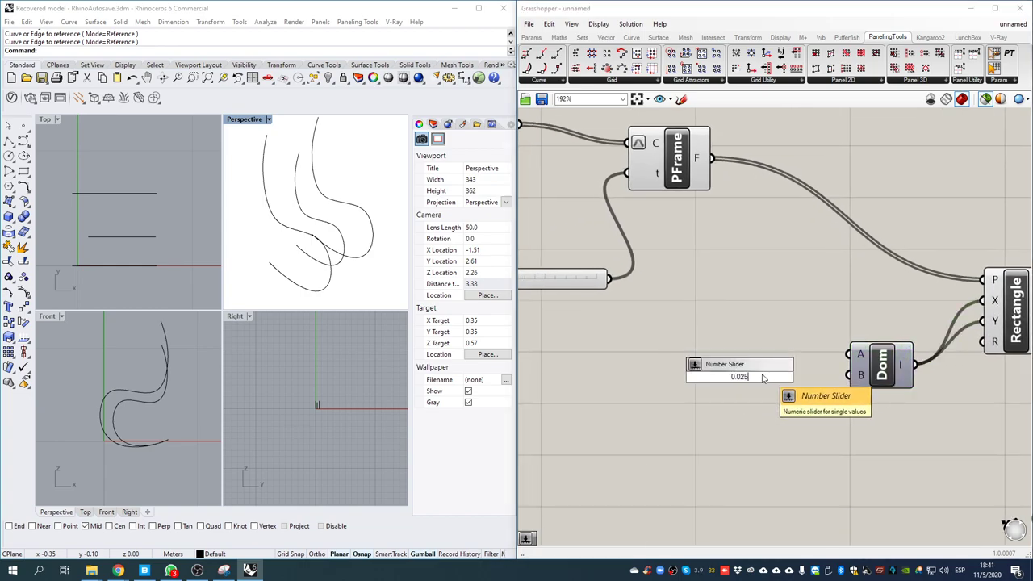
pyautogui.press('Return')
pyautogui.click(746, 339)
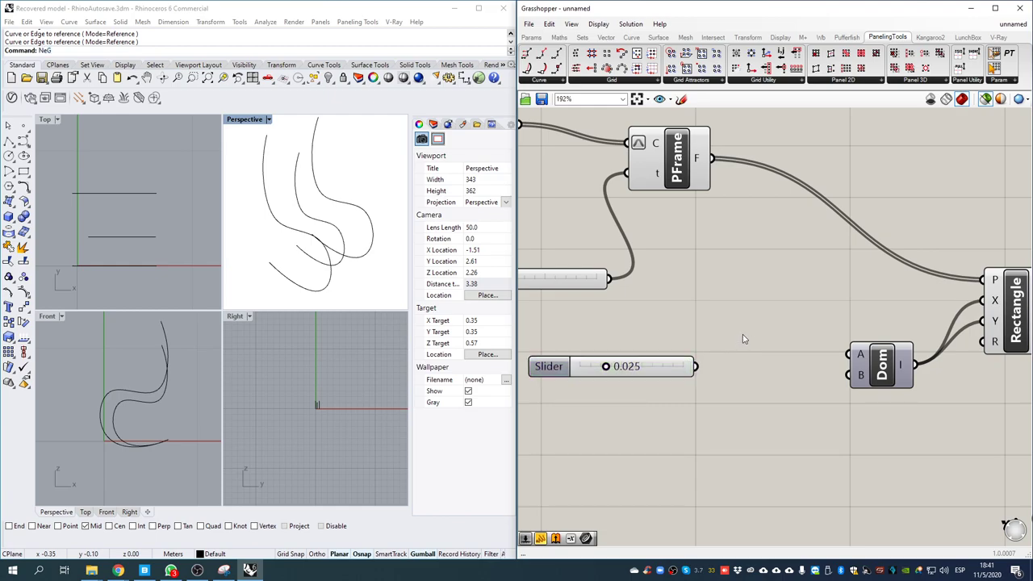
# - Add a Negative component fed by the slider, wire its output to the domain's A and the slider directly to B
pyautogui.doubleClick(743, 340)
pyautogui.write('negar')
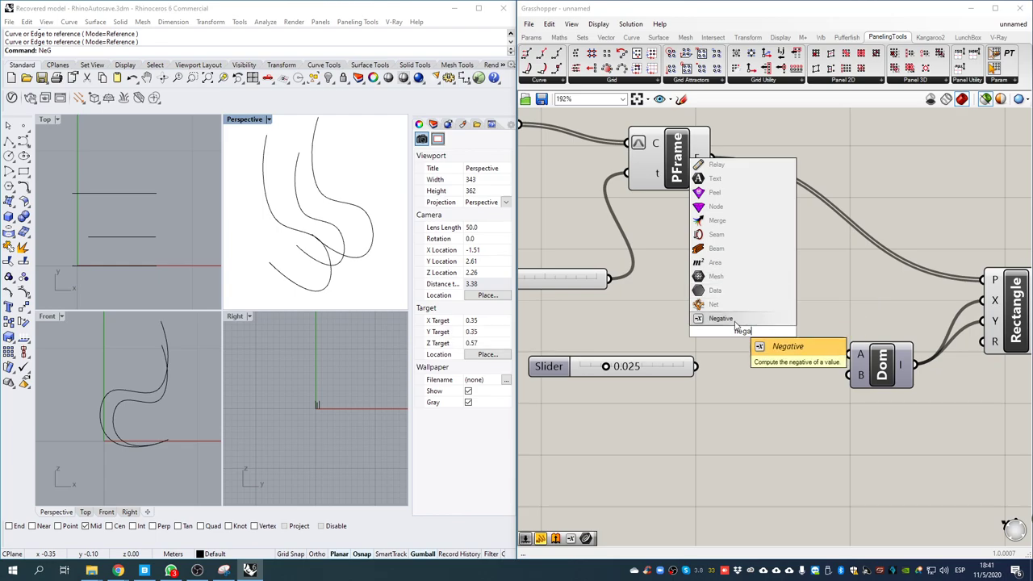
pyautogui.press('Return')
pyautogui.moveTo(776, 332); pyautogui.dragTo(849, 354)
pyautogui.moveTo(751, 382); pyautogui.dragTo(876, 386)
# - Preview the rectangles and reduce the domain slider to 0.011
pyautogui.moveTo(880, 364); pyautogui.dragTo(781, 372, button='right')
pyautogui.click(919, 319)
pyautogui.scroll(8, 275, 270)
pyautogui.scroll(4, 274, 271)
pyautogui.scroll(8, 696, 371)
pyautogui.moveTo(696, 373); pyautogui.dragTo(646, 392)
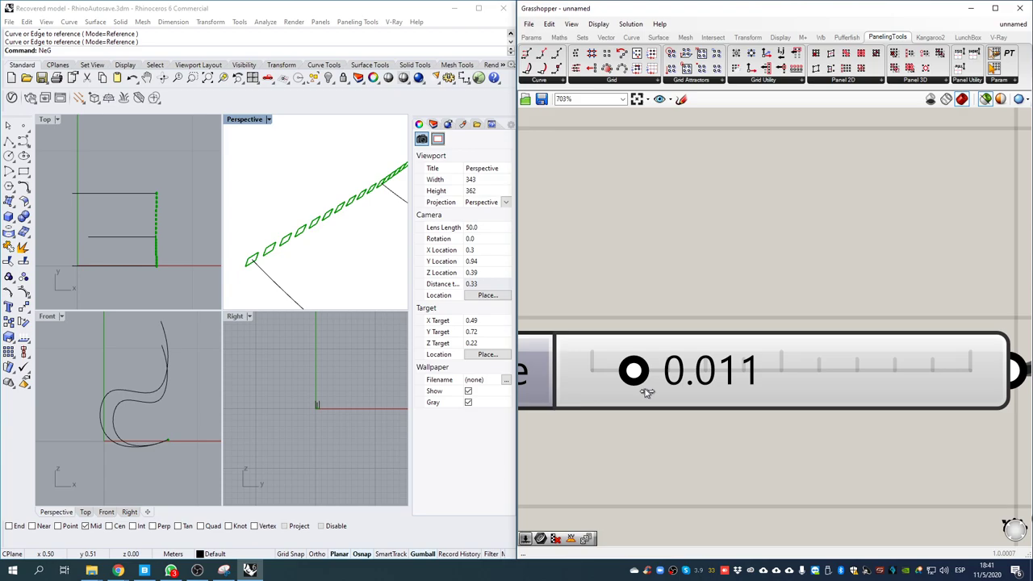
pyautogui.scroll(-8, 302, 286)
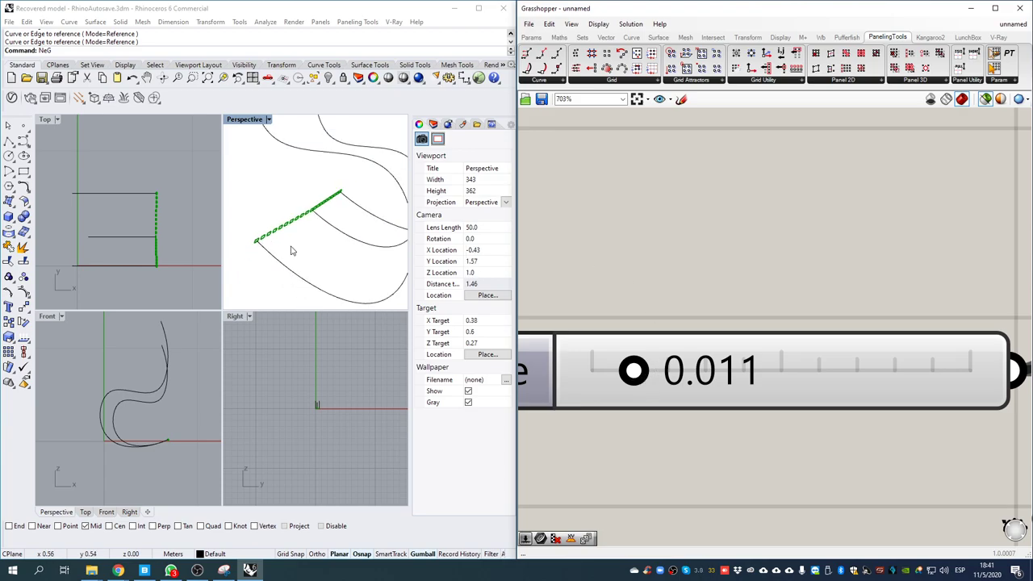
pyautogui.moveTo(719, 295); pyautogui.dragTo(721, 310, button='right')
pyautogui.scroll(-10, 721, 310)
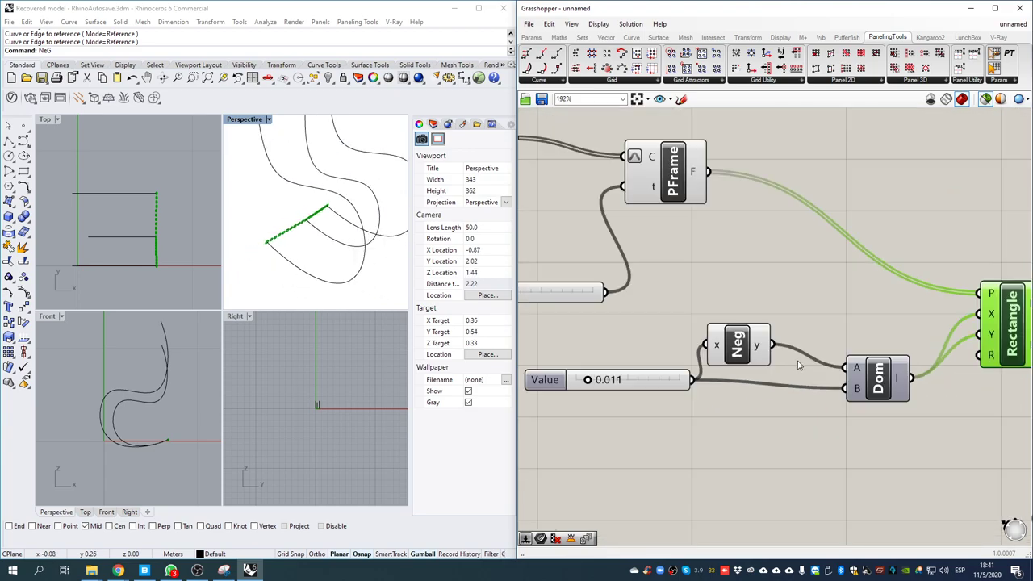
# - Try to sweep with a Sweep1 component, using the combined curves as rails and the rectangles as sections, and check its error
pyautogui.click(924, 277)
pyautogui.doubleClick(925, 278)
pyautogui.write('swe')
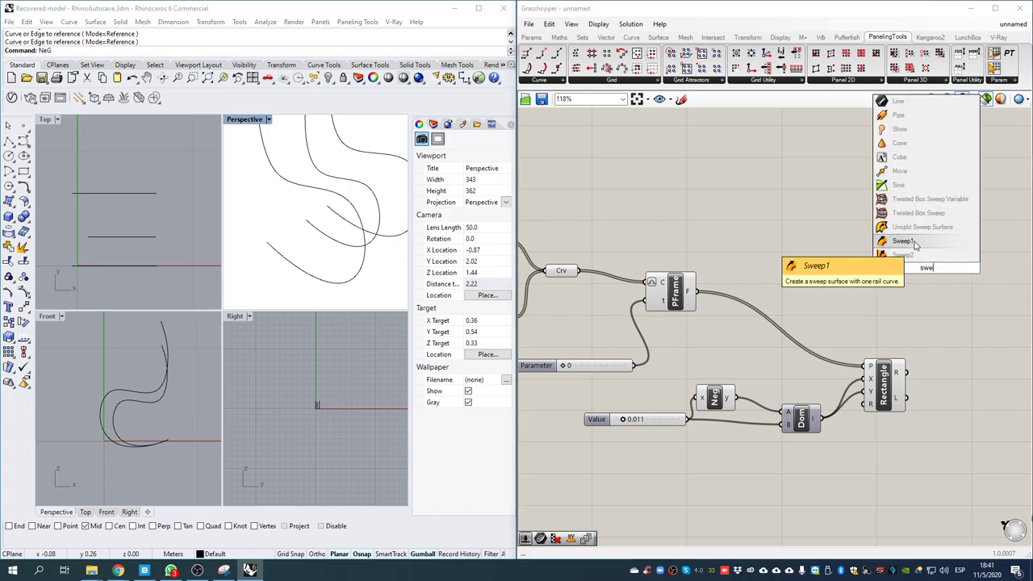
pyautogui.click(904, 241)
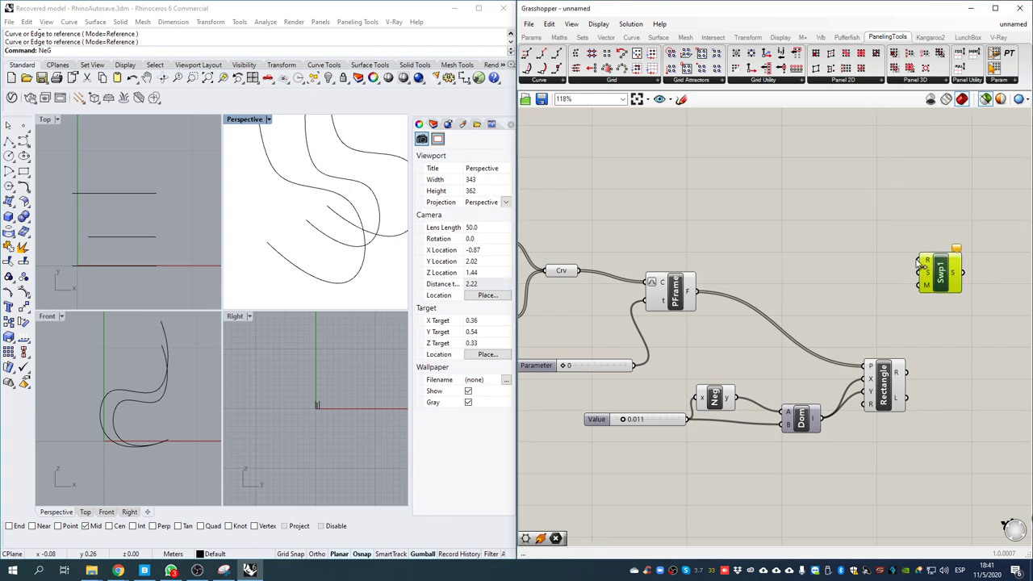
pyautogui.moveTo(925, 263); pyautogui.dragTo(584, 266)
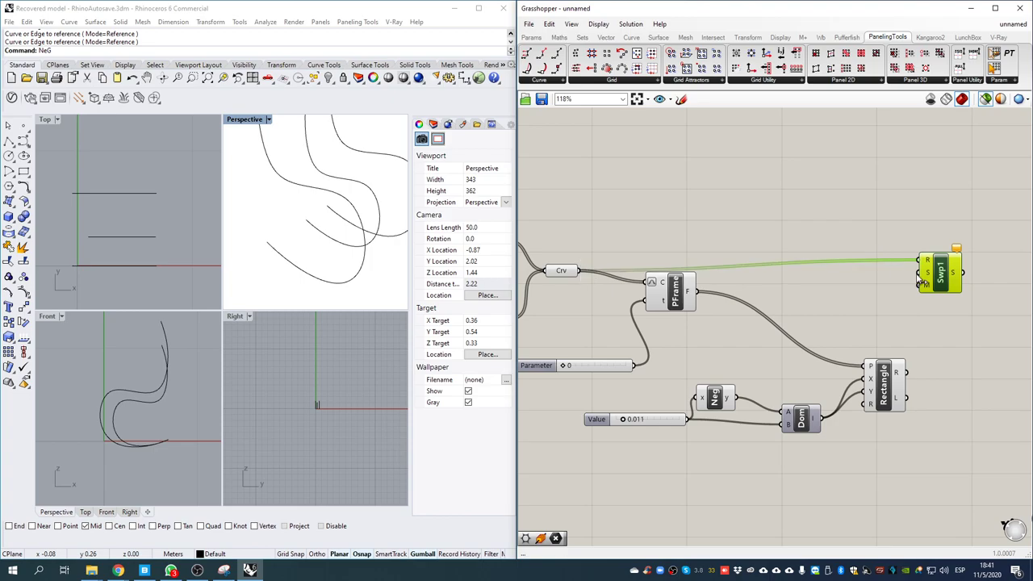
pyautogui.moveTo(925, 274); pyautogui.dragTo(907, 372)
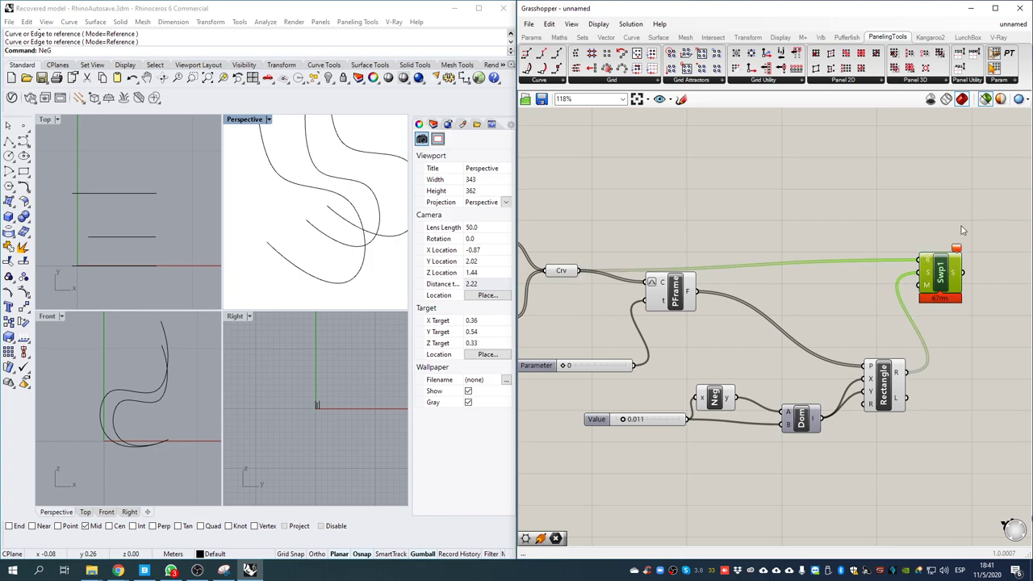
pyautogui.scroll(3, 951, 276)
pyautogui.moveTo(977, 234)
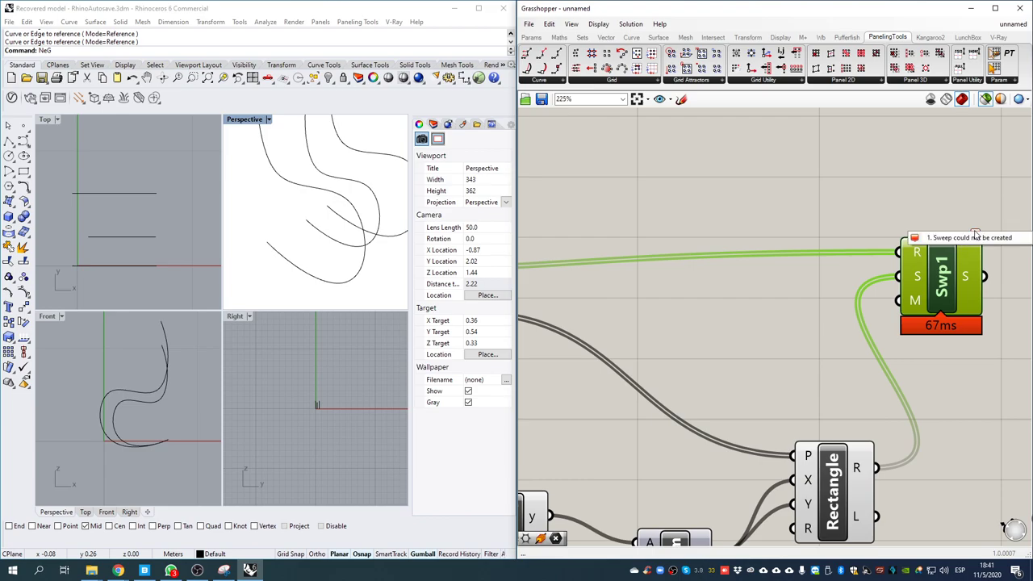
pyautogui.click(770, 362)
pyautogui.scroll(-2, 927, 326)
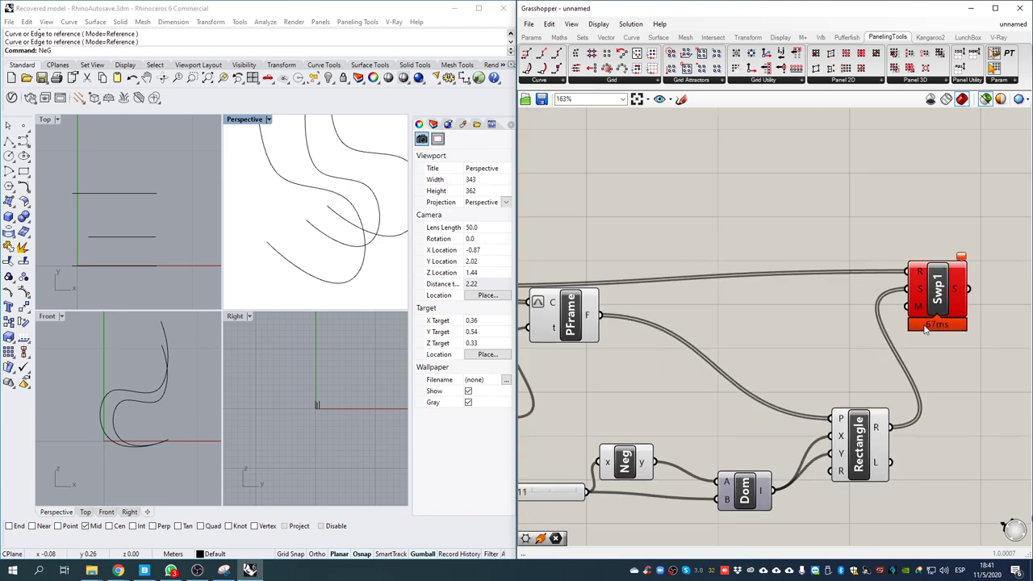
# - Add a panel and connect the Rectangle's R output to it
pyautogui.click(922, 302)
pyautogui.moveTo(910, 458); pyautogui.dragTo(854, 434, button='right')
pyautogui.doubleClick(927, 424)
pyautogui.write('//')
pyautogui.press('Return')
pyautogui.moveTo(884, 436); pyautogui.dragTo(944, 436)
pyautogui.moveTo(832, 403); pyautogui.dragTo(900, 413)
# - Examine the combined tween curves in the Perspective view by selecting the Crv parameter
pyautogui.moveTo(538, 313); pyautogui.dragTo(658, 362, button='right')
pyautogui.moveTo(629, 325); pyautogui.dragTo(797, 348, button='right')
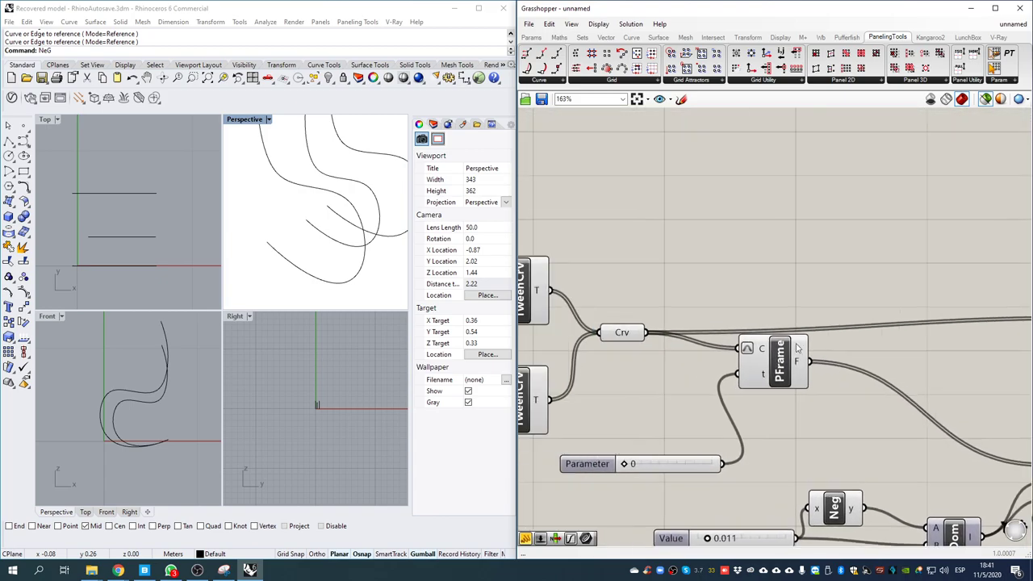
pyautogui.click(614, 336)
pyautogui.scroll(6, 299, 235)
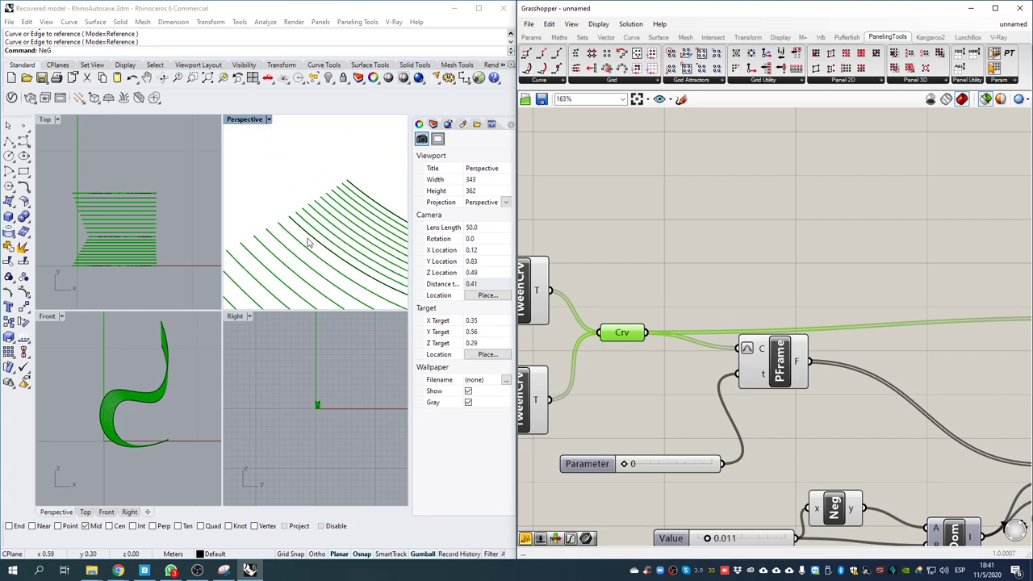
pyautogui.scroll(-8, 301, 231)
pyautogui.moveTo(342, 255)
pyautogui.mouseDown(button='right')
pyautogui.moveTo(271, 244)
pyautogui.moveTo(263, 228)
pyautogui.moveTo(342, 248)
pyautogui.mouseUp(button='right')
pyautogui.scroll(-3, 749, 291)
# - Delete the Sweep1 component
pyautogui.moveTo(749, 291); pyautogui.dragTo(615, 286, button='right')
pyautogui.moveTo(865, 322); pyautogui.dragTo(894, 310)
pyautogui.click(848, 264)
pyautogui.click(894, 303)
pyautogui.press('Delete')
# - Add a Graft Tree component and feed the combined curves into it
pyautogui.doubleClick(765, 289)
pyautogui.write('gra')
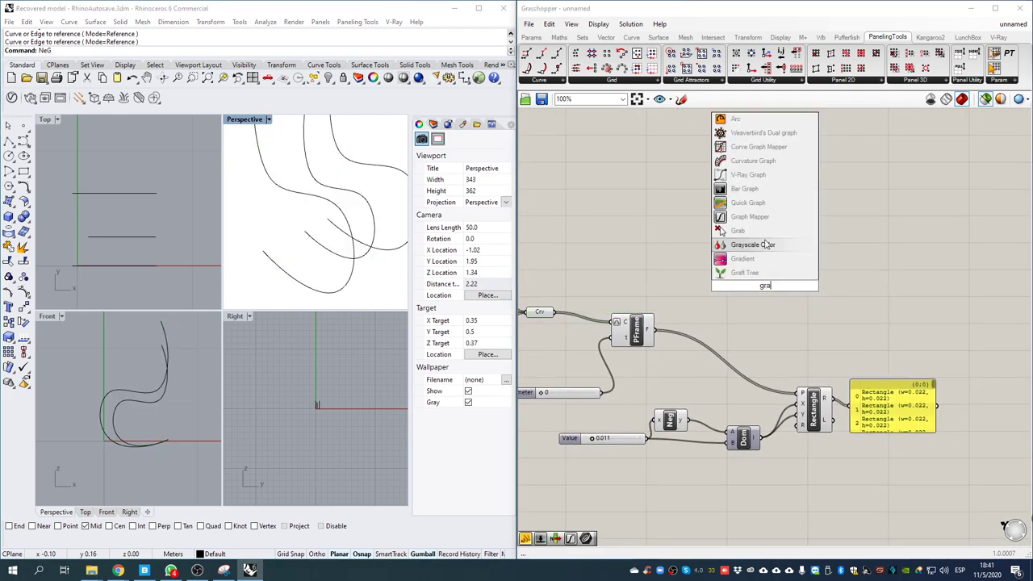
pyautogui.click(743, 273)
pyautogui.moveTo(552, 317); pyautogui.dragTo(750, 289)
pyautogui.click(778, 293)
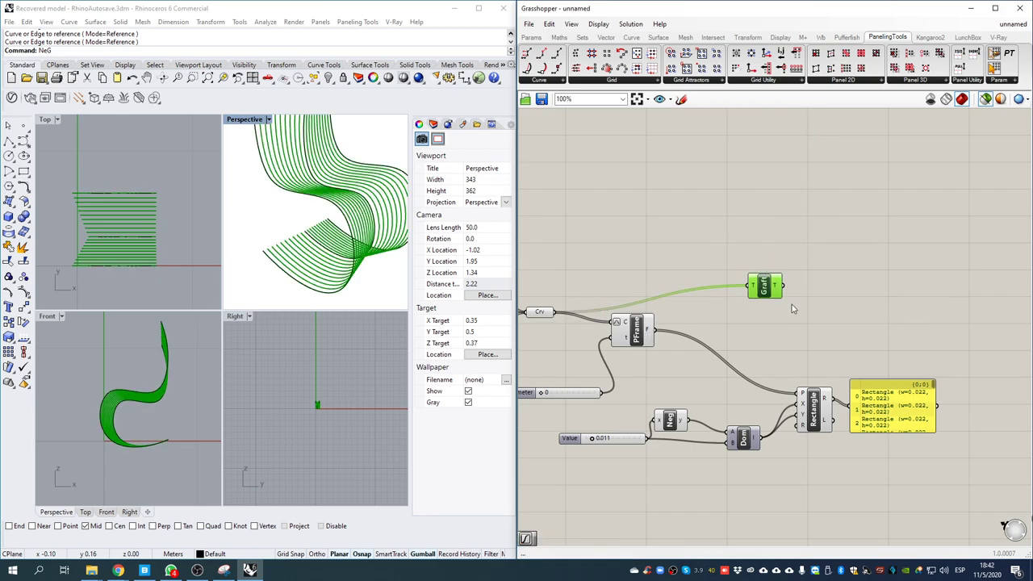
# - Add a second Graft Tree component and connect the Rectangle's R output to it
pyautogui.doubleClick(871, 300)
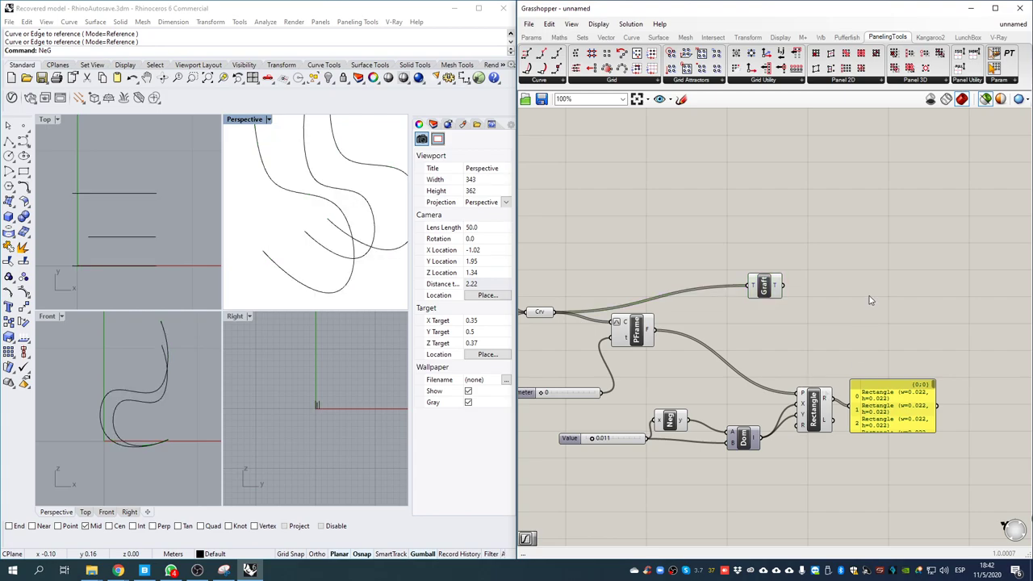
pyautogui.write('graft')
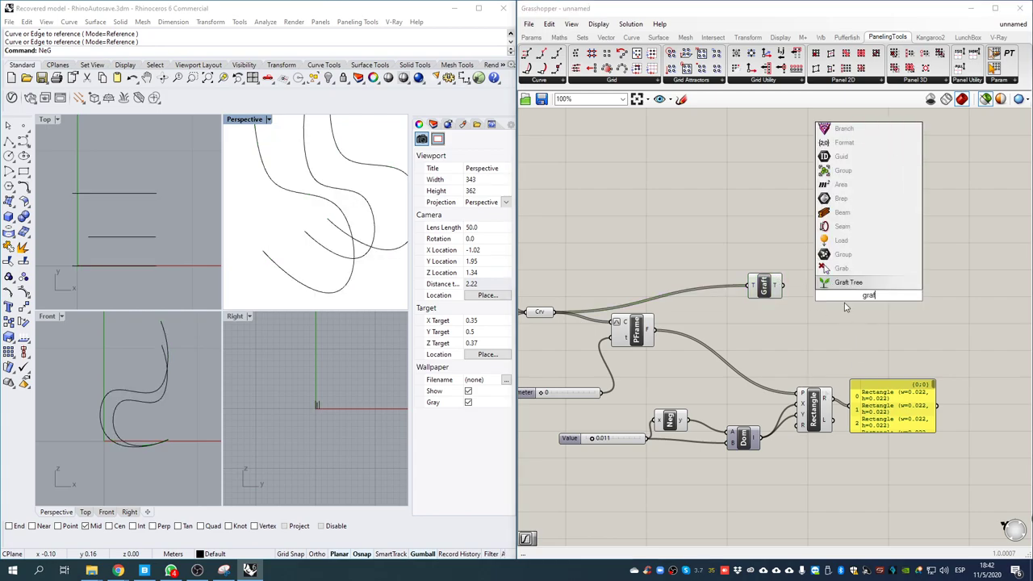
pyautogui.press('Return')
pyautogui.moveTo(872, 300); pyautogui.dragTo(808, 344)
# - Add a Sweep1 component with the grafted curves as rails and the grafted rectangles as sections, and inspect its output data
pyautogui.doubleClick(880, 278)
pyautogui.write('sweep1')
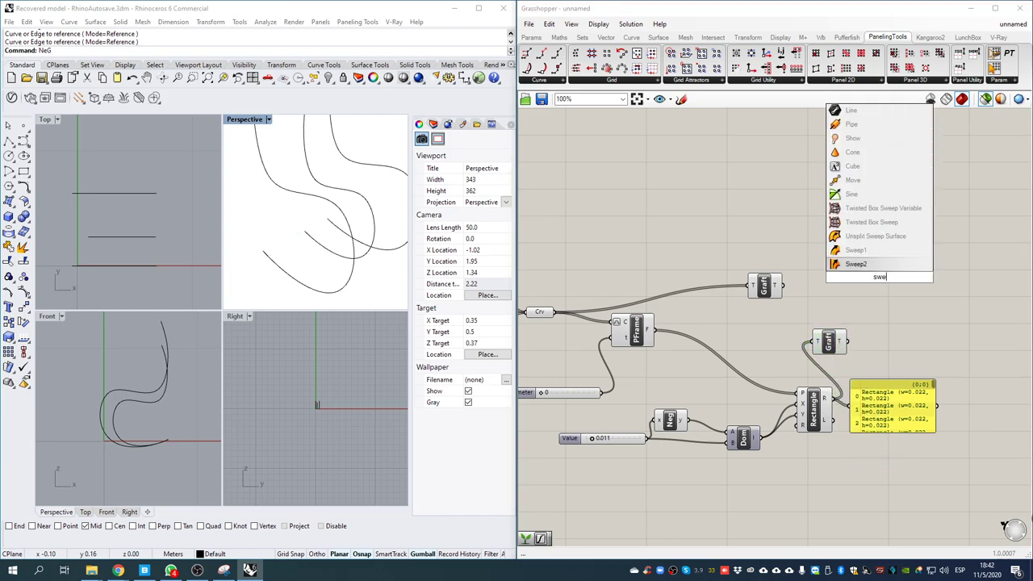
pyautogui.press('Return')
pyautogui.moveTo(841, 275); pyautogui.dragTo(845, 341)
pyautogui.click(879, 281)
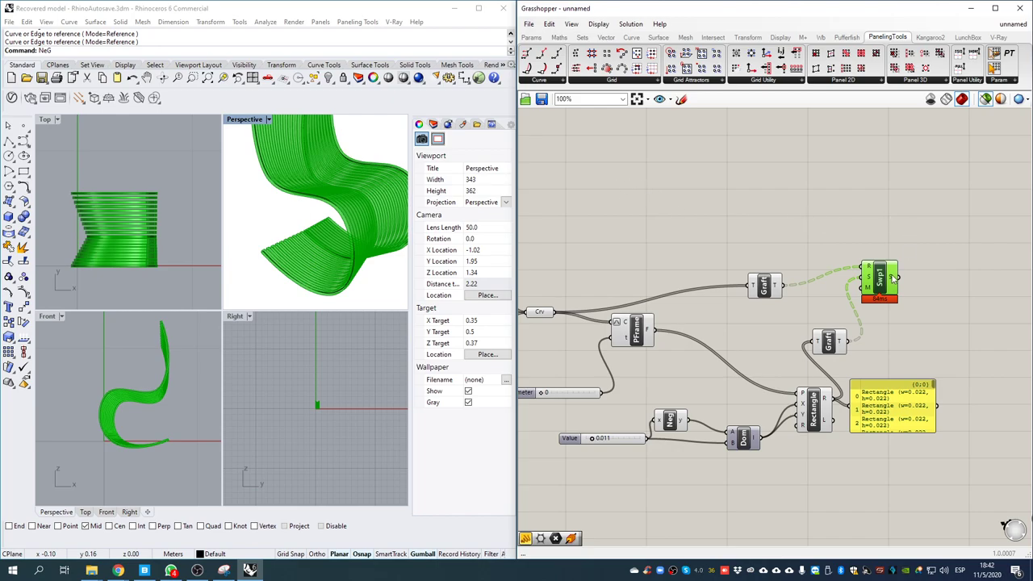
pyautogui.moveTo(893, 278)
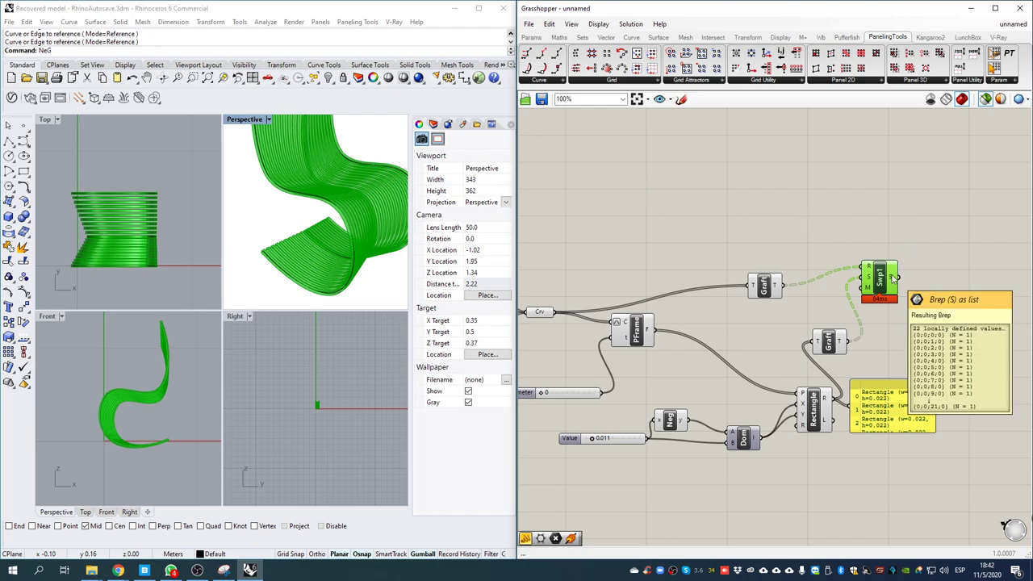
pyautogui.moveTo(777, 289)
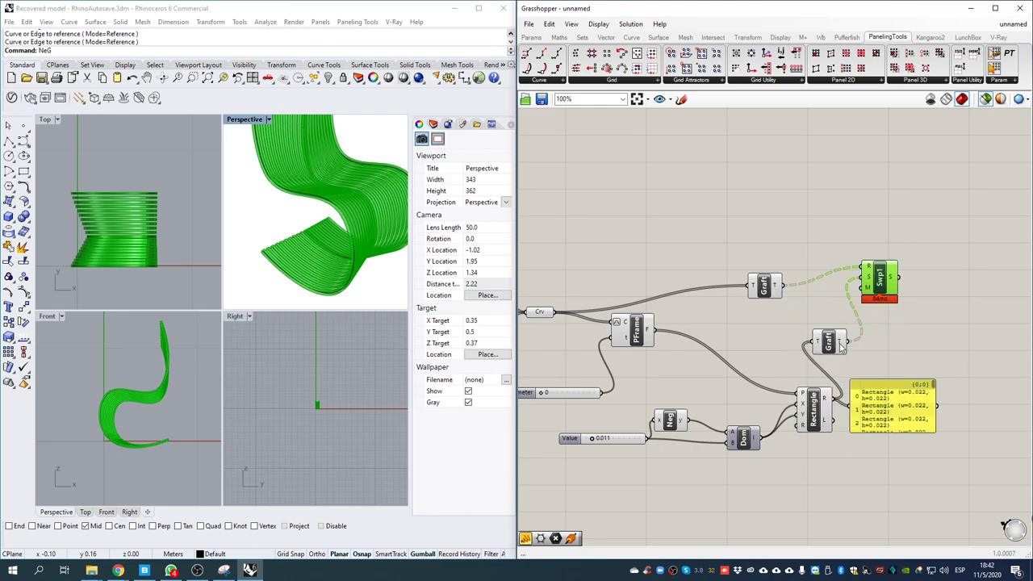
pyautogui.moveTo(841, 345)
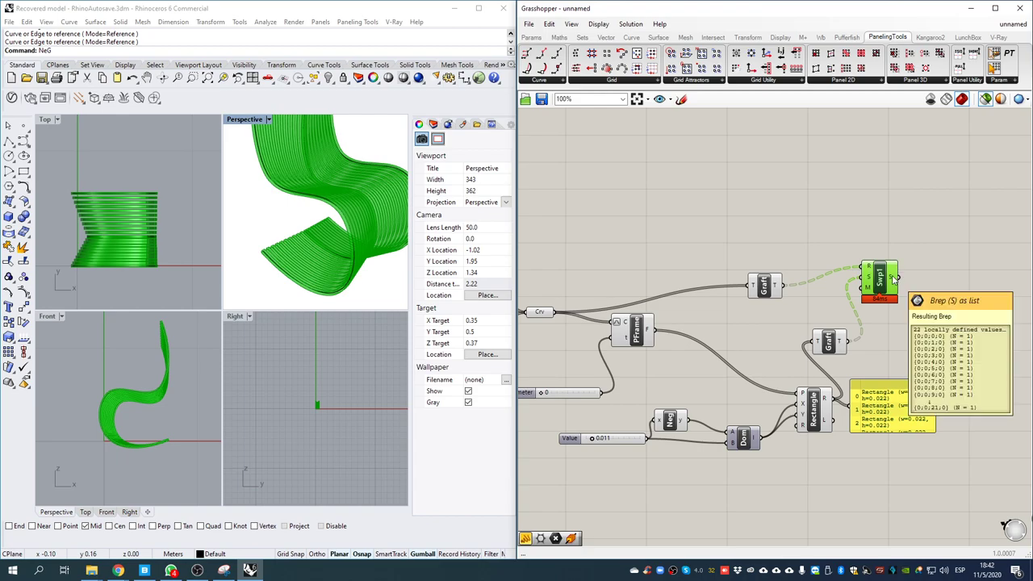
# - Move the middle profile curve along Y in the Top view, to about midway between the two outer curves
pyautogui.moveTo(327, 217); pyautogui.dragTo(262, 221, button='right')
pyautogui.moveTo(640, 276); pyautogui.dragTo(757, 369, button='right')
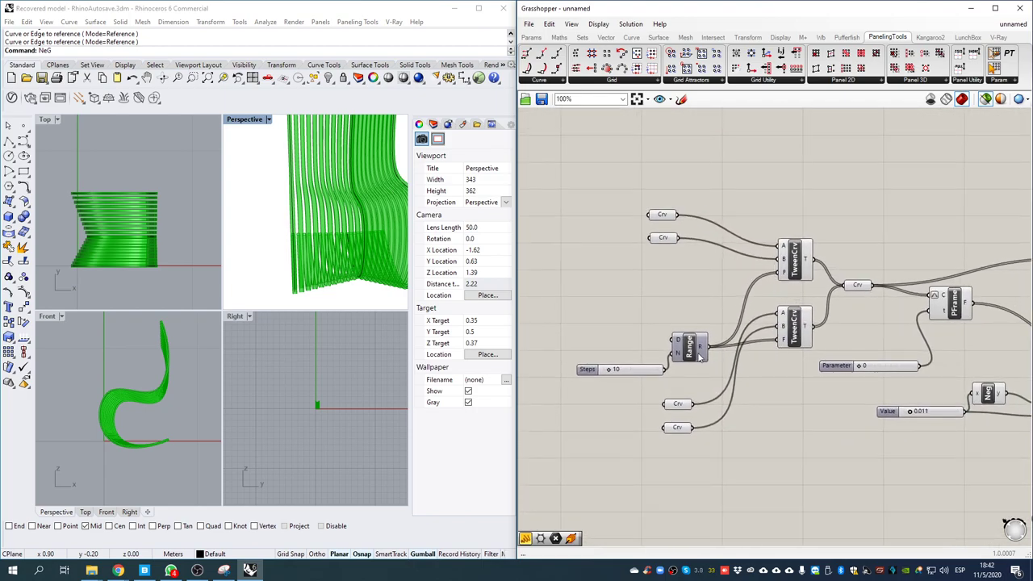
pyautogui.moveTo(155, 251); pyautogui.dragTo(152, 249, button='right')
pyautogui.click(152, 249)
pyautogui.scroll(3, 121, 240)
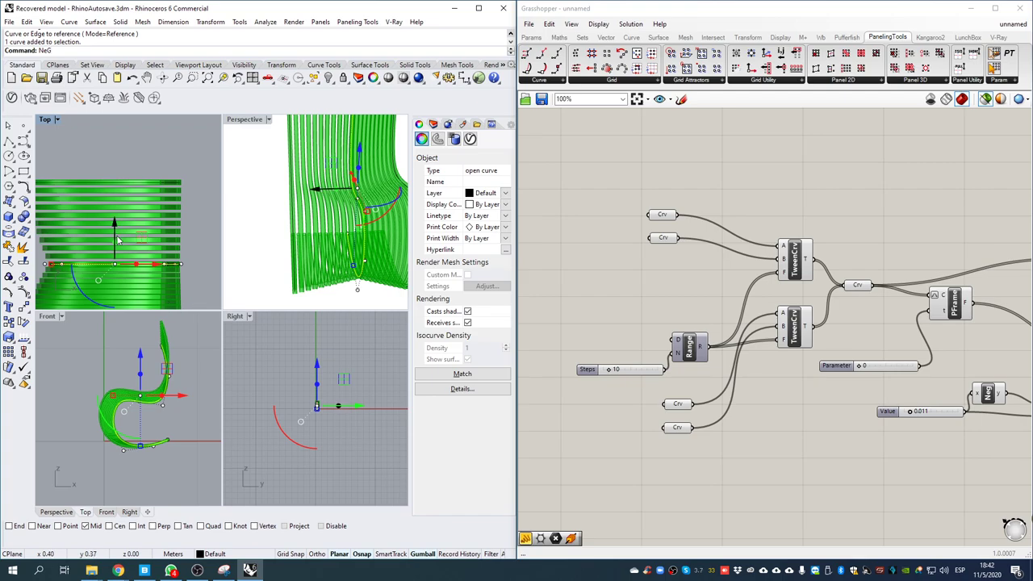
pyautogui.moveTo(117, 237); pyautogui.dragTo(115, 212)
pyautogui.scroll(-2, 163, 227)
pyautogui.scroll(2, 180, 268)
pyautogui.scroll(2, 106, 224)
pyautogui.scroll(-6, 198, 208)
pyautogui.moveTo(207, 249); pyautogui.dragTo(158, 245, button='right')
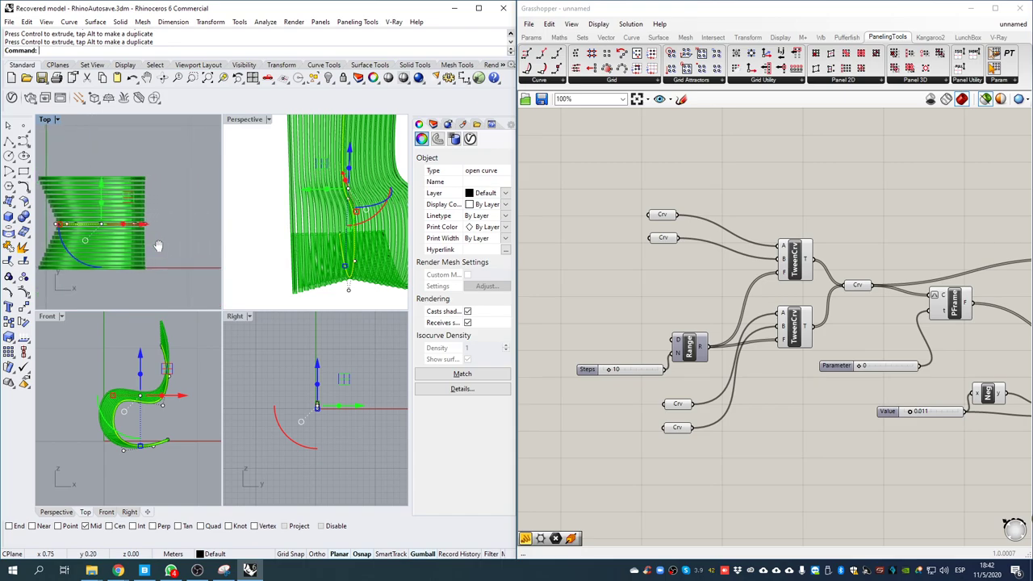
pyautogui.moveTo(345, 214); pyautogui.dragTo(348, 204, button='right')
# - Bake the Sweep1 geometry, select one baked piece to check it, and undo the bake
pyautogui.click(546, 230)
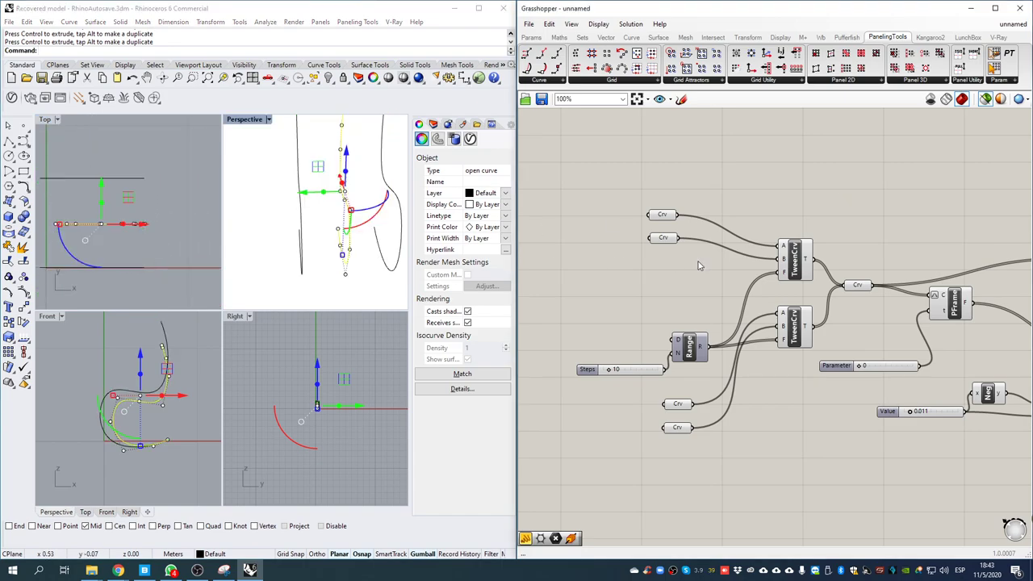
pyautogui.scroll(-4, 618, 263)
pyautogui.click(819, 248)
pyautogui.moveTo(388, 232); pyautogui.dragTo(257, 200, button='right')
pyautogui.click(373, 228)
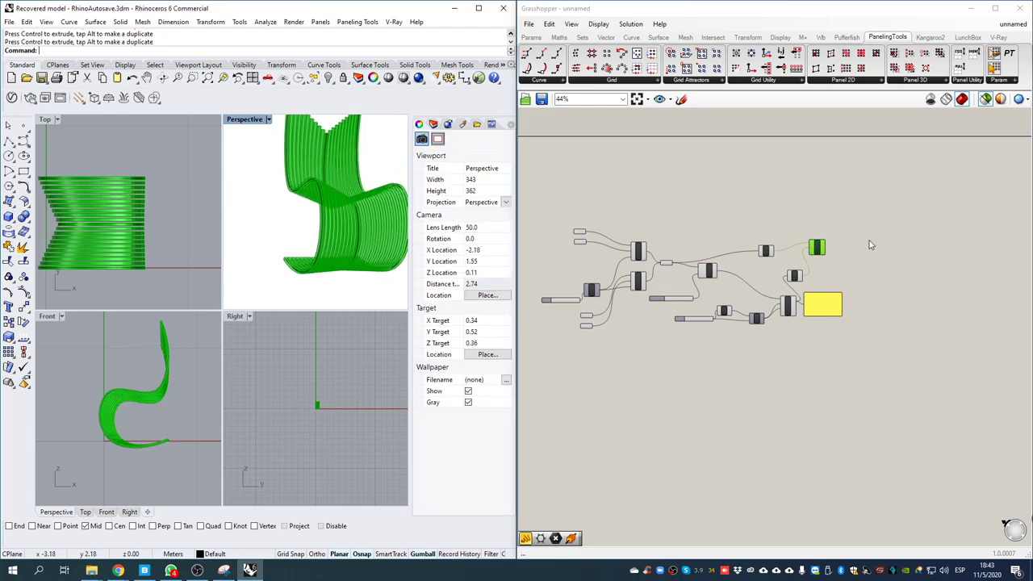
pyautogui.scroll(5, 818, 245)
pyautogui.middleClick(816, 241)
pyautogui.click(829, 254)
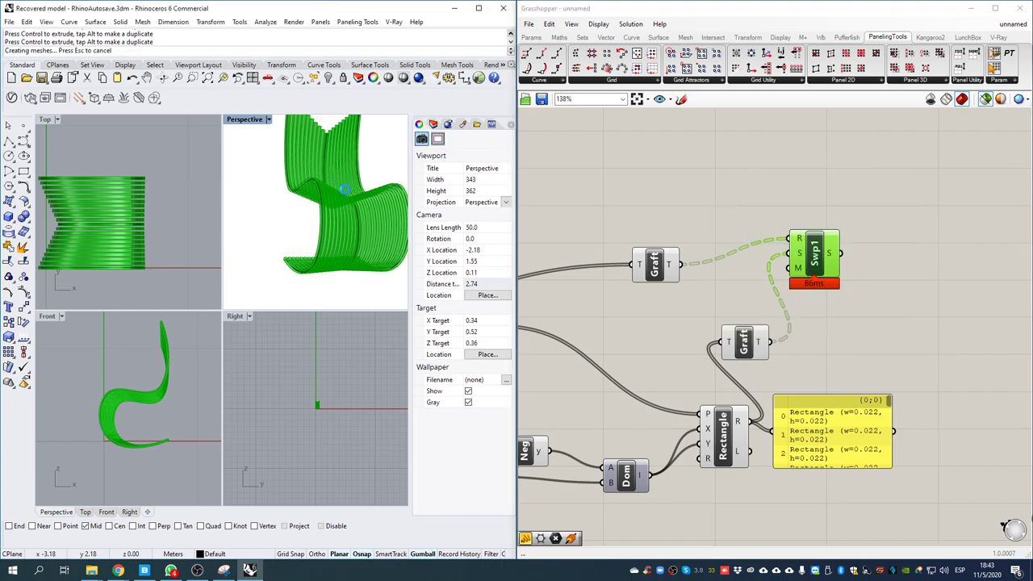
pyautogui.click(344, 153)
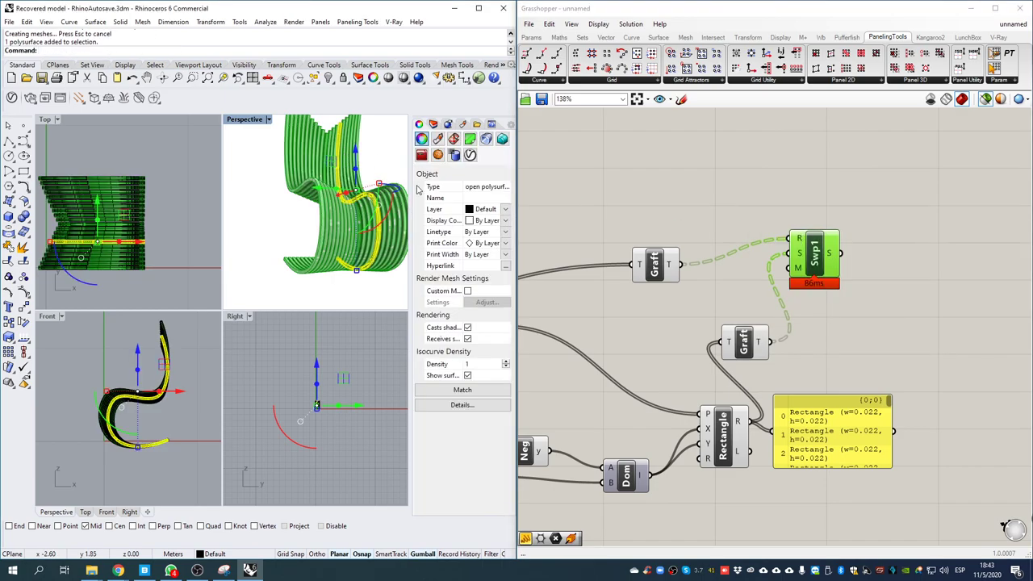
pyautogui.hotkey('ctrl', 'z')
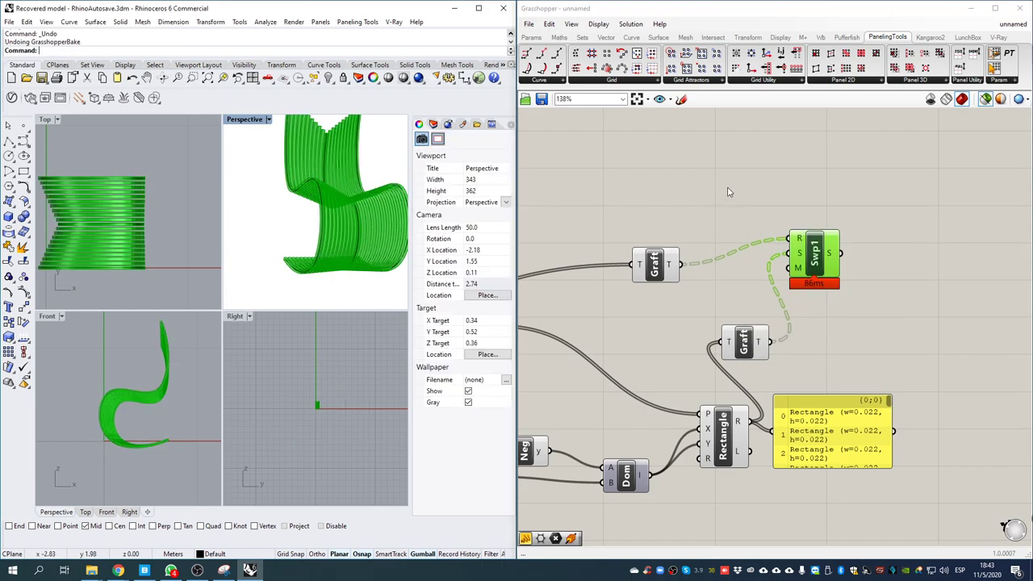
# - Bake the Sweep1 geometry to Layer 03 with grouping off
pyautogui.click(825, 244)
pyautogui.click(854, 283)
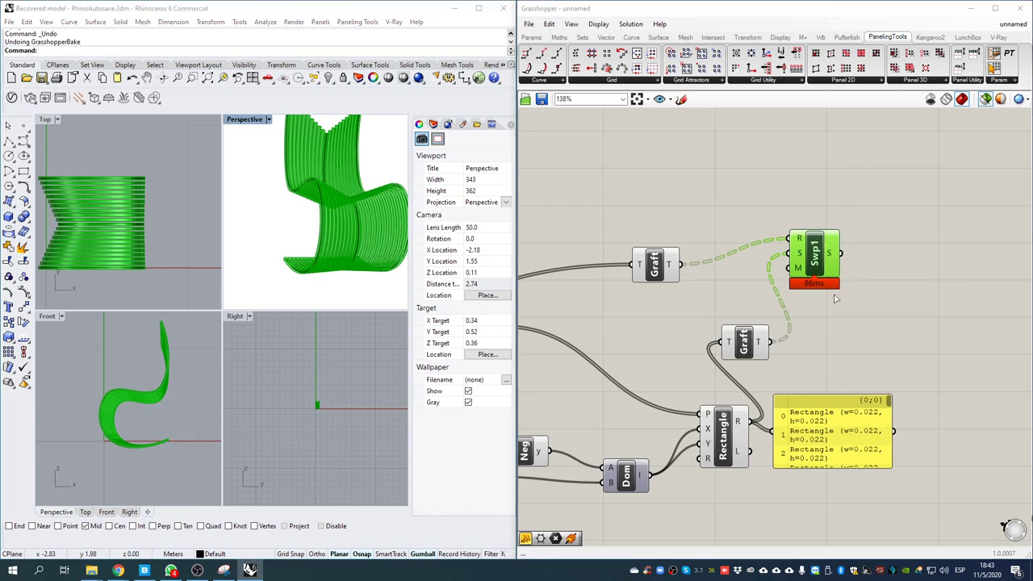
pyautogui.click(865, 240)
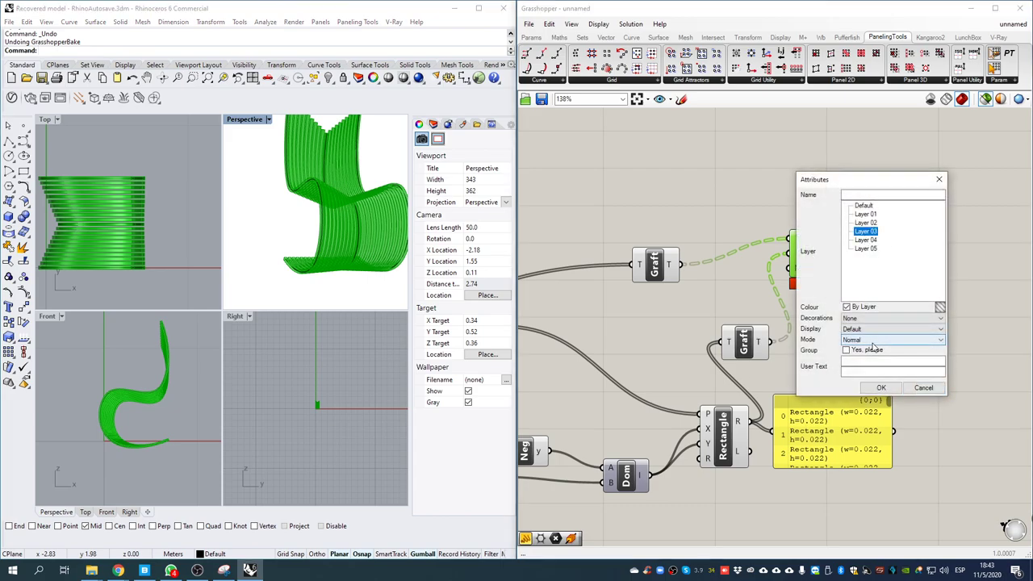
pyautogui.click(882, 388)
pyautogui.moveTo(338, 187); pyautogui.dragTo(274, 133, button='right')
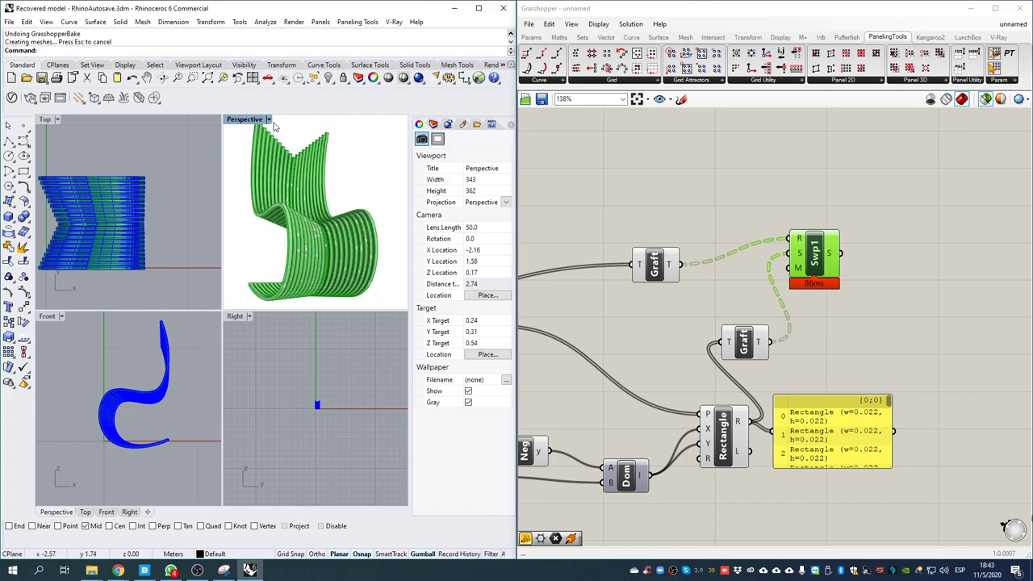
# - Set the Perspective viewport to Rendered display and examine the baked slatted chair from several angles
pyautogui.click(268, 121)
pyautogui.click(265, 170)
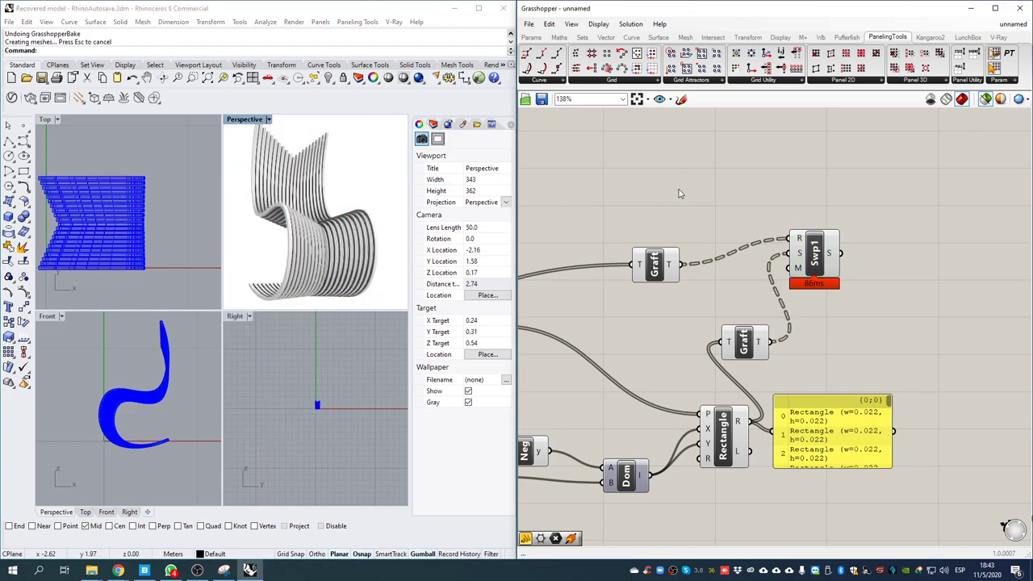
pyautogui.moveTo(368, 195)
pyautogui.mouseDown(button='right')
pyautogui.moveTo(327, 206)
pyautogui.moveTo(321, 234)
pyautogui.moveTo(395, 192)
pyautogui.moveTo(356, 191)
pyautogui.mouseUp(button='right')
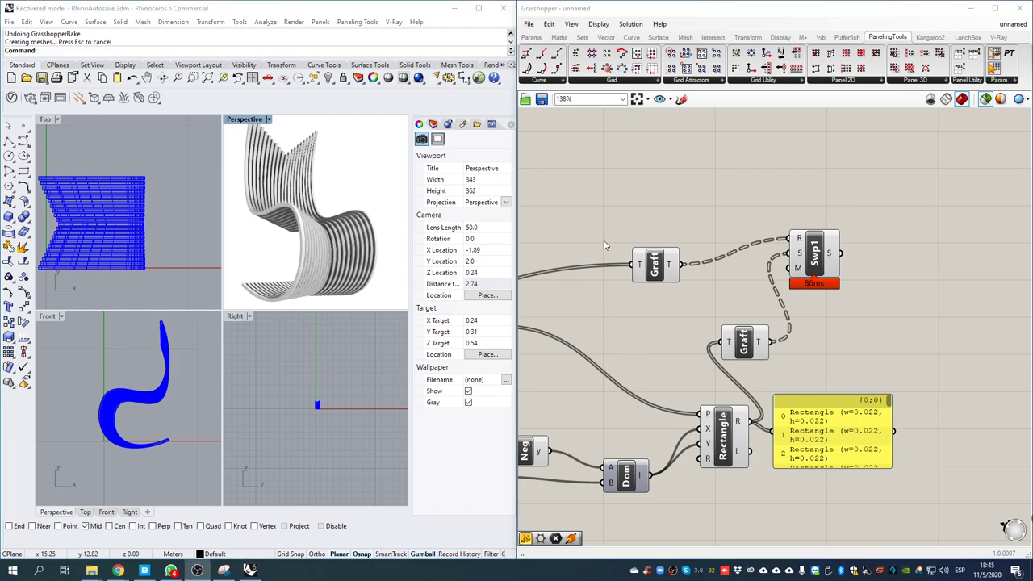
pyautogui.rightClick(849, 345)
pyautogui.moveTo(359, 171); pyautogui.dragTo(307, 246, button='right')
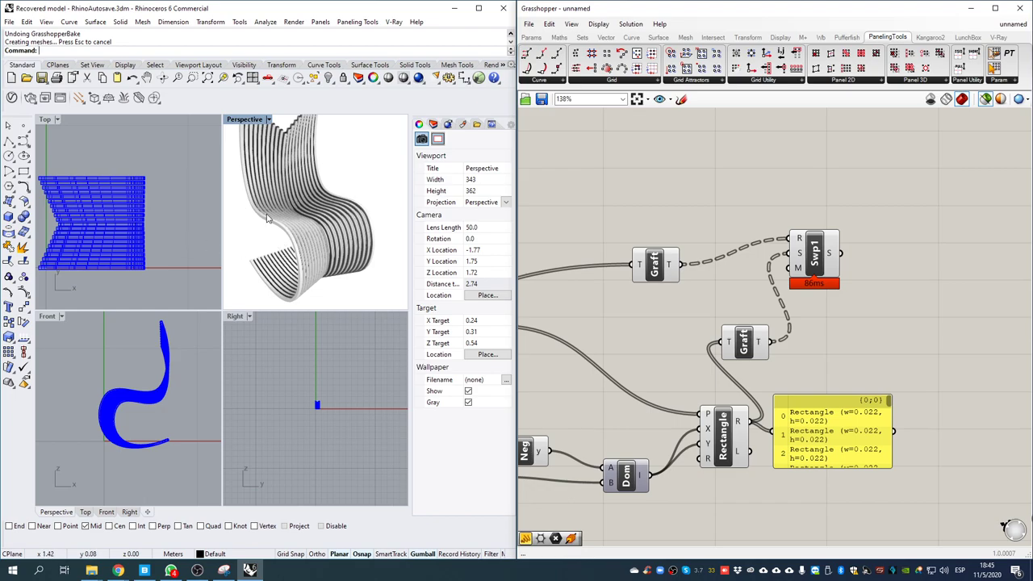
pyautogui.moveTo(372, 172); pyautogui.dragTo(364, 192, button='right')
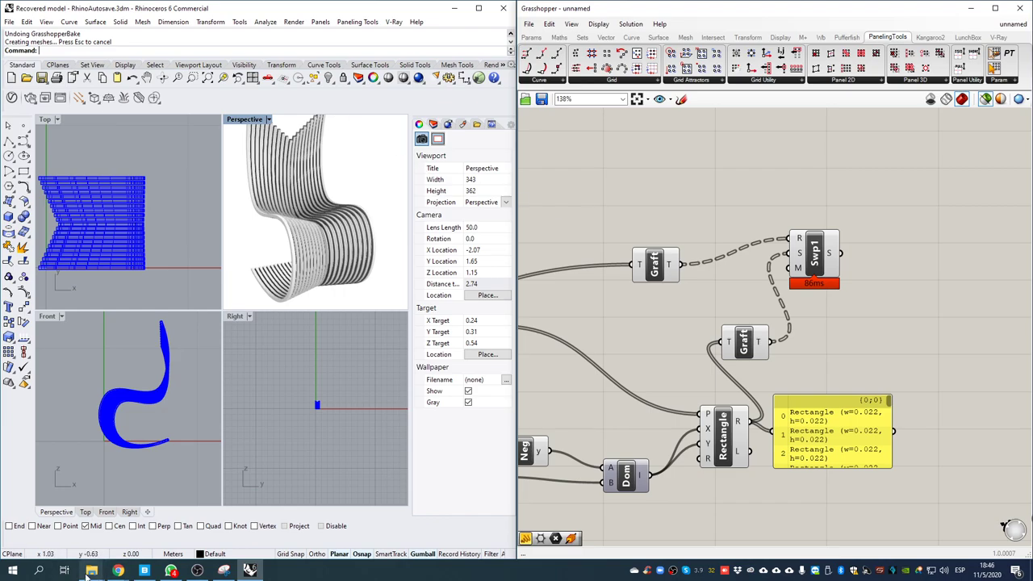
# - Switch to Chrome, search for "nido de pajaro estadio" in a new tab, view an image of the stadium, and return to Rhino
pyautogui.moveTo(117, 571)
pyautogui.click(252, 493)
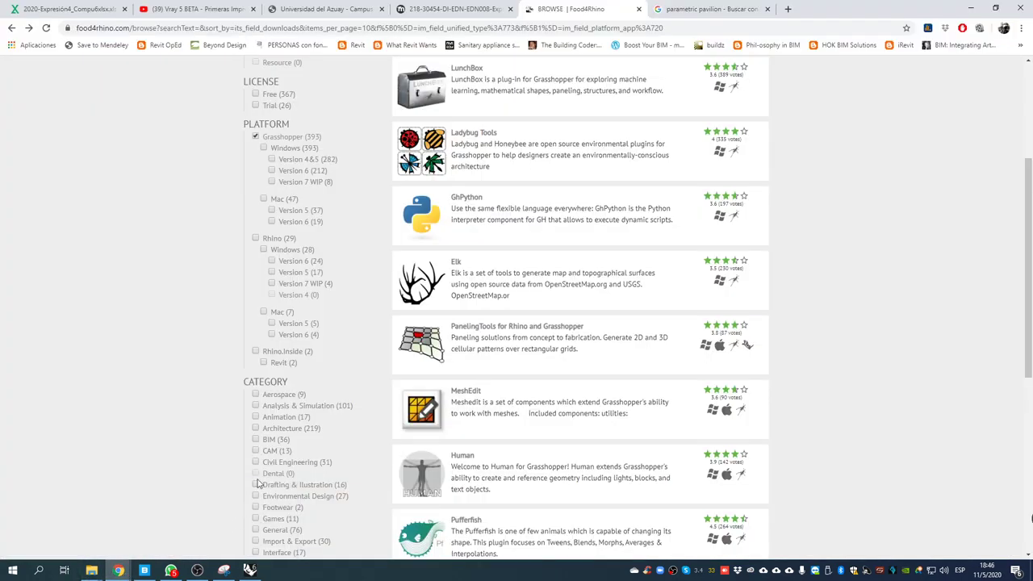
pyautogui.hotkey('ctrl', 't')
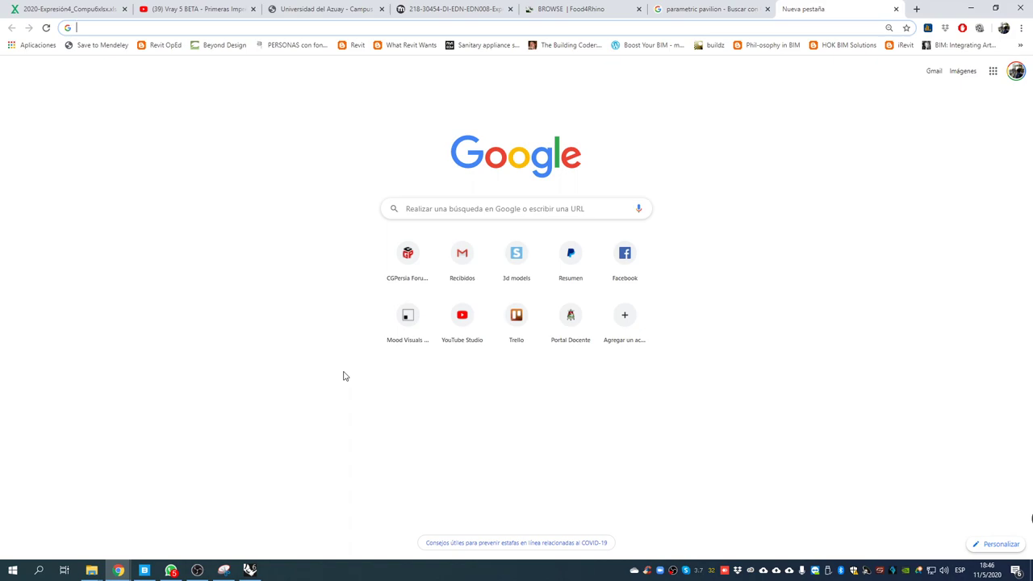
pyautogui.write('nido de paj')
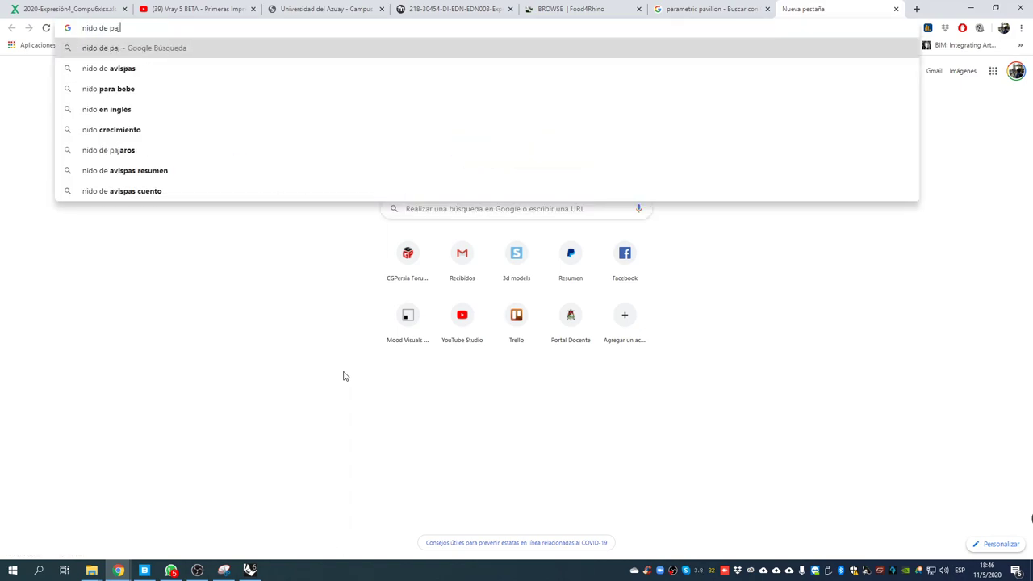
pyautogui.write('aro estadio')
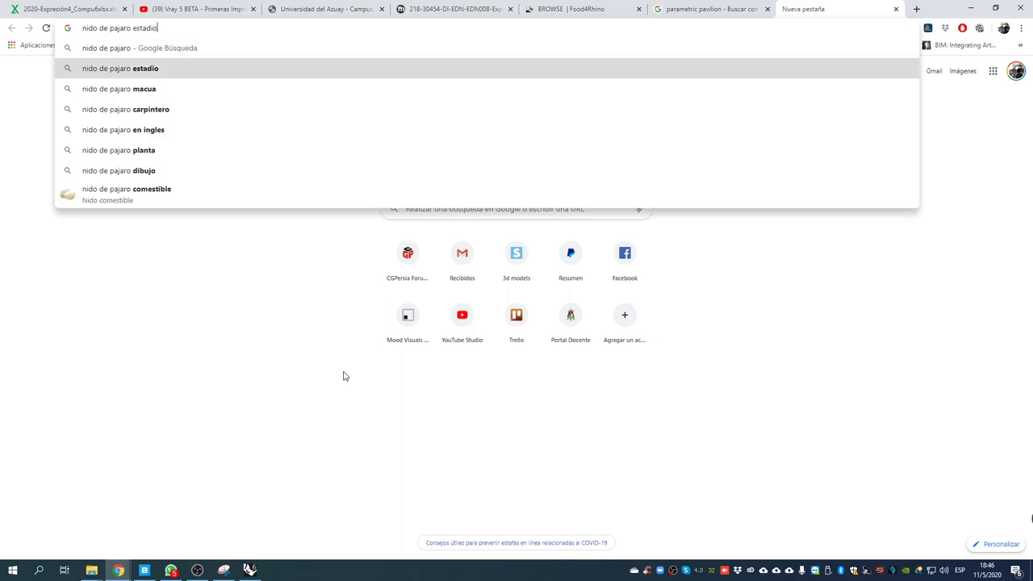
pyautogui.press('Return')
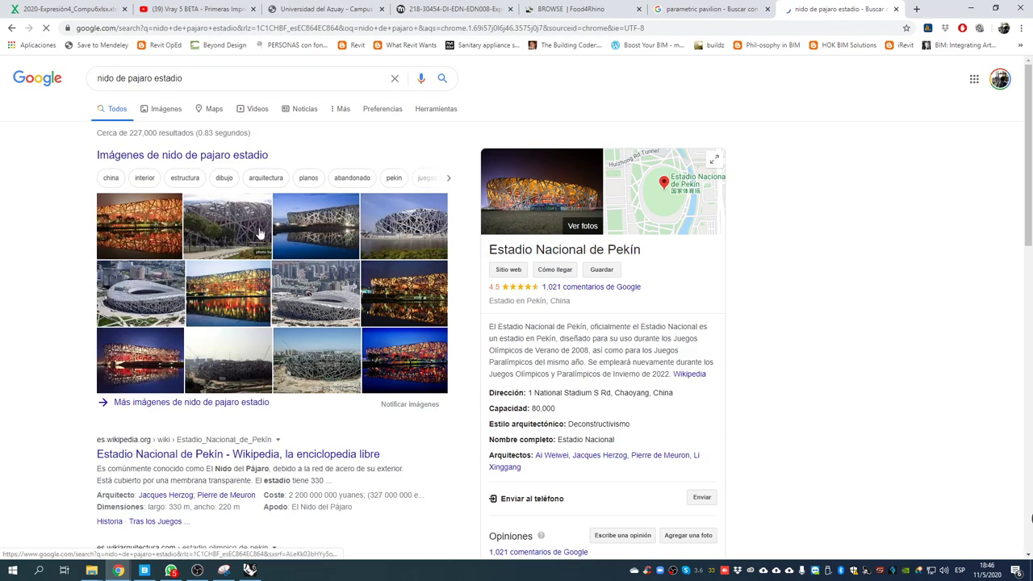
pyautogui.click(339, 232)
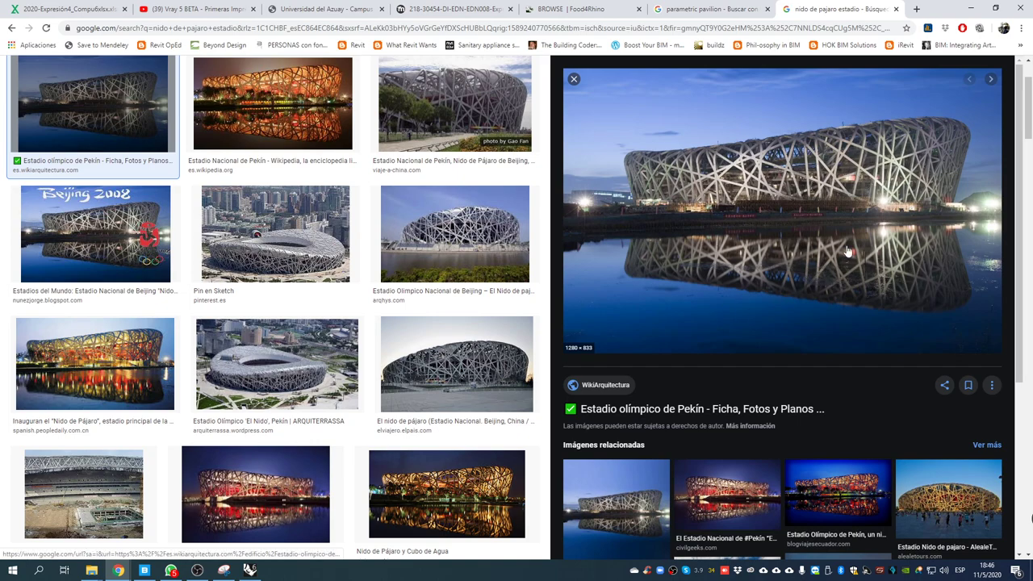
pyautogui.click(972, 8)
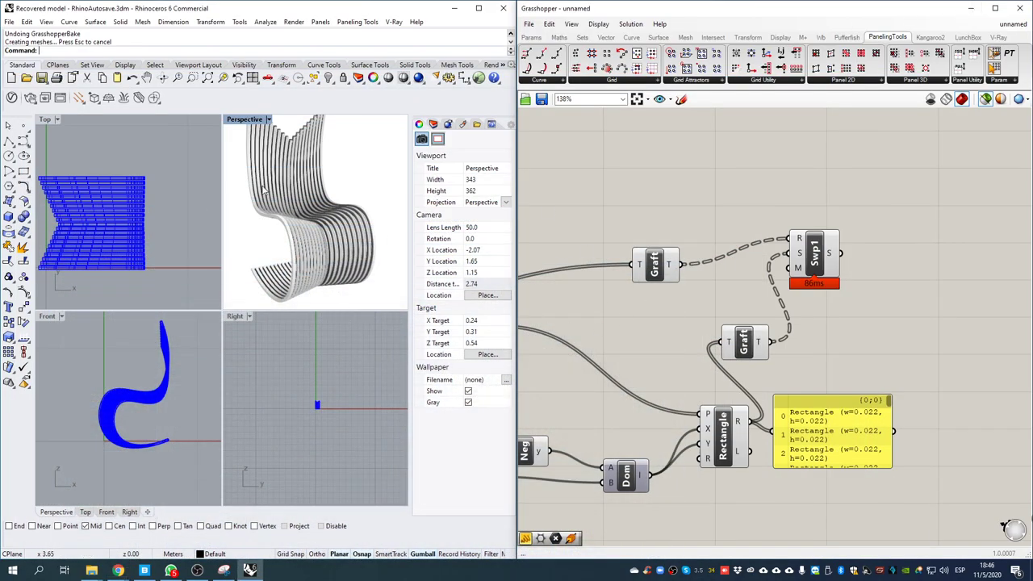
# - Delete all components of the chair definition from the Grasshopper canvas
pyautogui.scroll(-5, 714, 181)
pyautogui.moveTo(911, 408); pyautogui.dragTo(569, 150)
pyautogui.press('Delete')
# - Delete all curves and baked polysurfaces from the Rhino model and set the Perspective viewport to Wireframe display
pyautogui.click(203, 225)
pyautogui.scroll(-4, 162, 212)
pyautogui.moveTo(383, 270); pyautogui.dragTo(339, 220)
pyautogui.press('Delete')
pyautogui.click(268, 120)
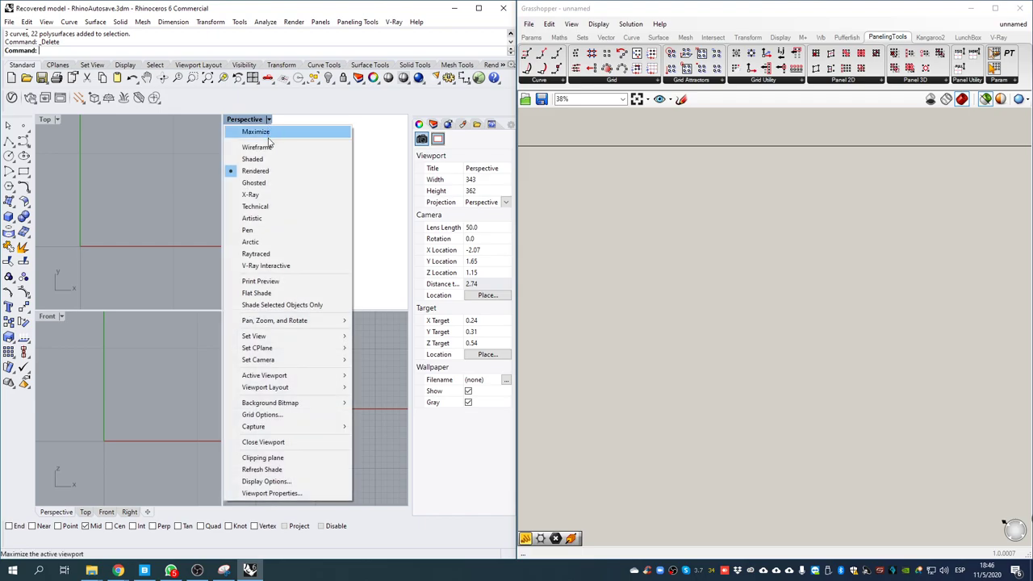
pyautogui.click(257, 146)
# - Draw an ellipse centred near the origin in the Top view, with radii of about 62 m along X and 38 m along Y
pyautogui.scroll(-3, 114, 200)
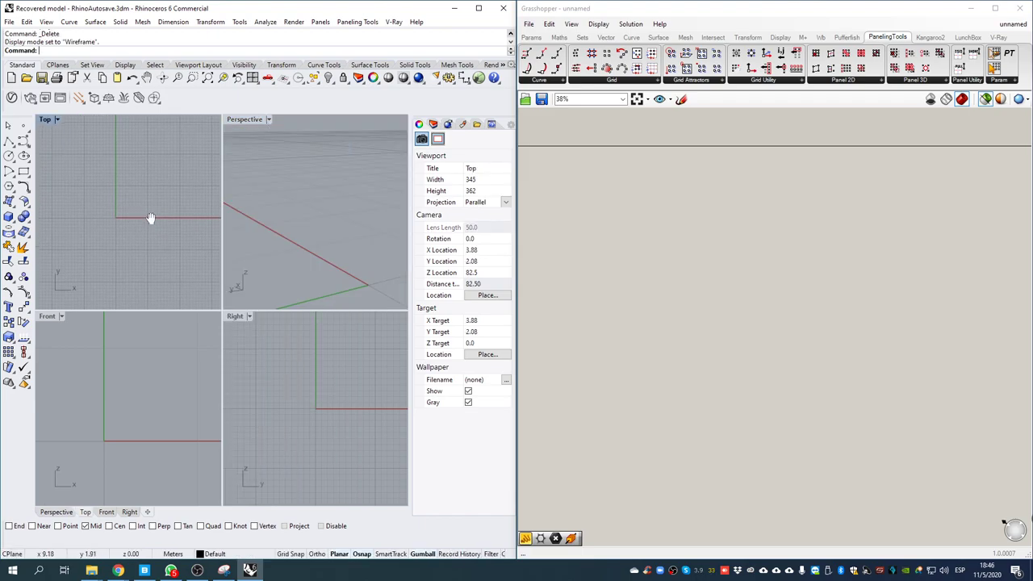
pyautogui.moveTo(131, 209)
pyautogui.mouseDown(button='right')
pyautogui.moveTo(143, 220)
pyautogui.moveTo(120, 214)
pyautogui.mouseUp(button='right')
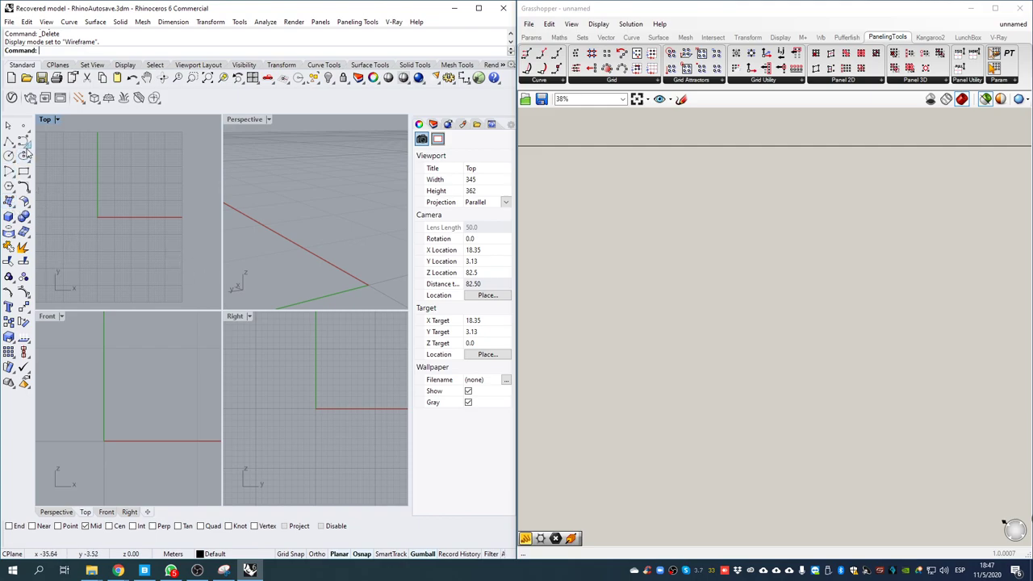
pyautogui.click(24, 156)
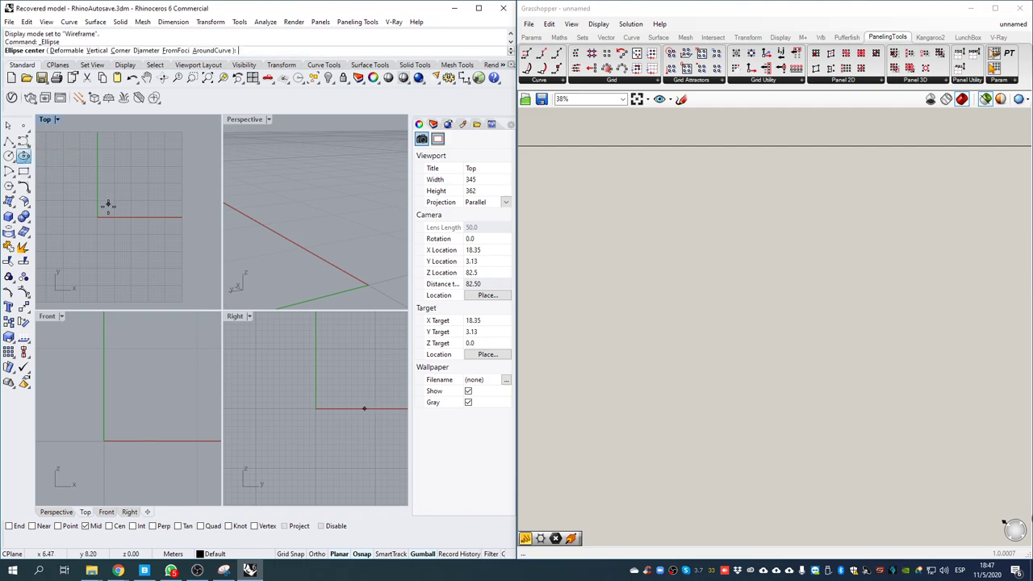
pyautogui.click(99, 216)
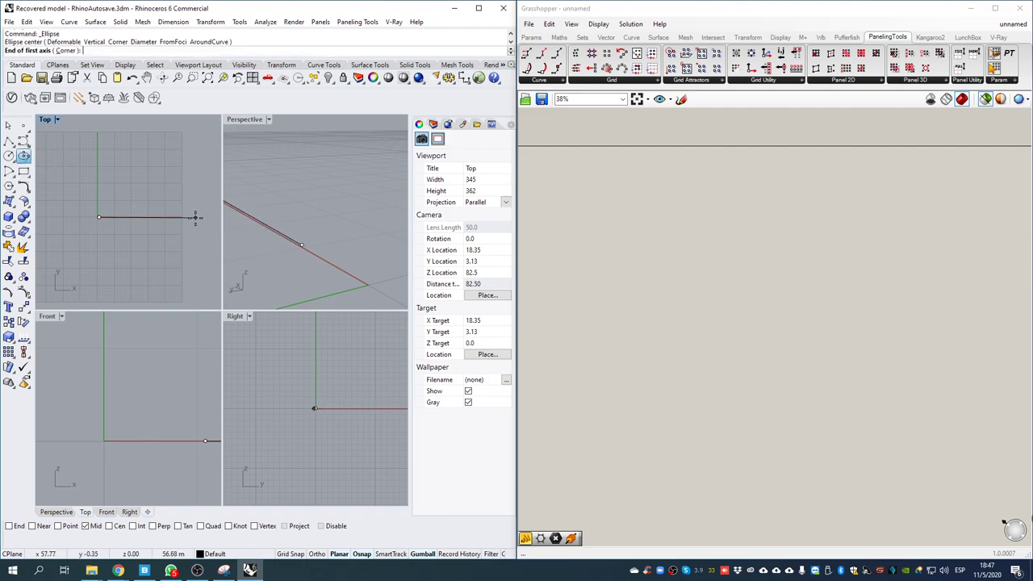
pyautogui.scroll(-5, 186, 217)
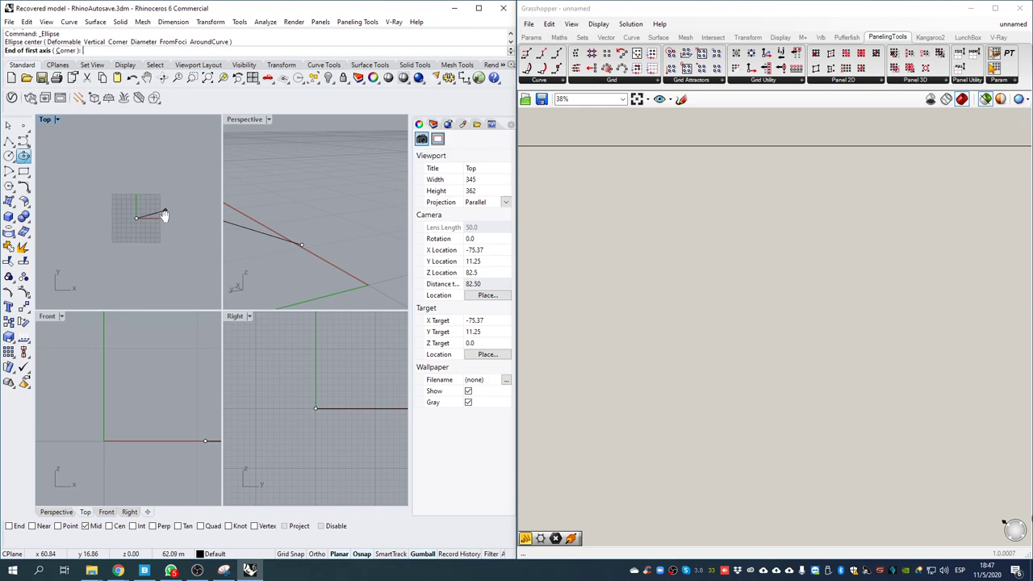
pyautogui.click(159, 217)
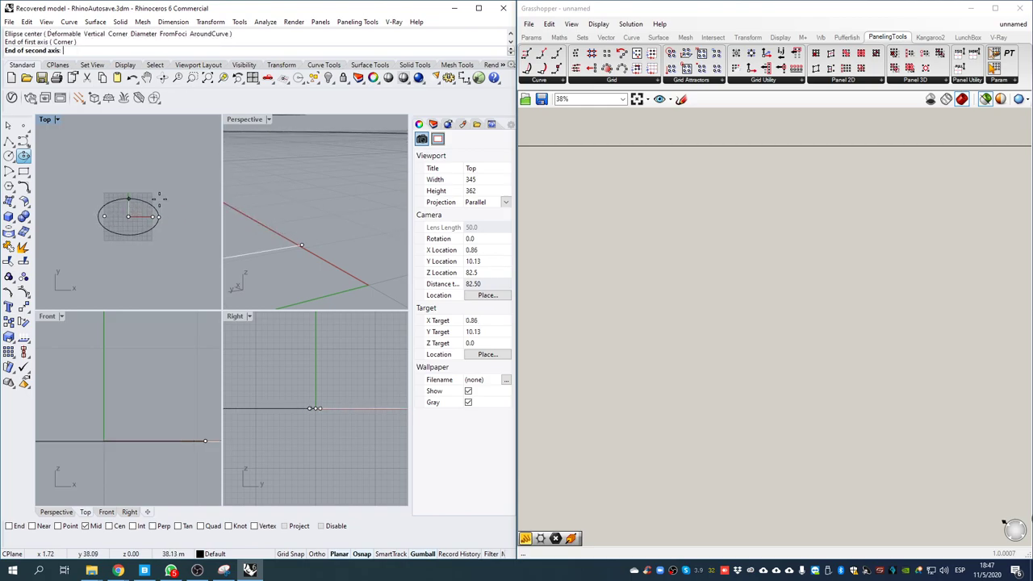
pyautogui.click(108, 198)
pyautogui.scroll(8, 92, 231)
pyautogui.moveTo(176, 234); pyautogui.dragTo(113, 263, button='right')
pyautogui.click(118, 268)
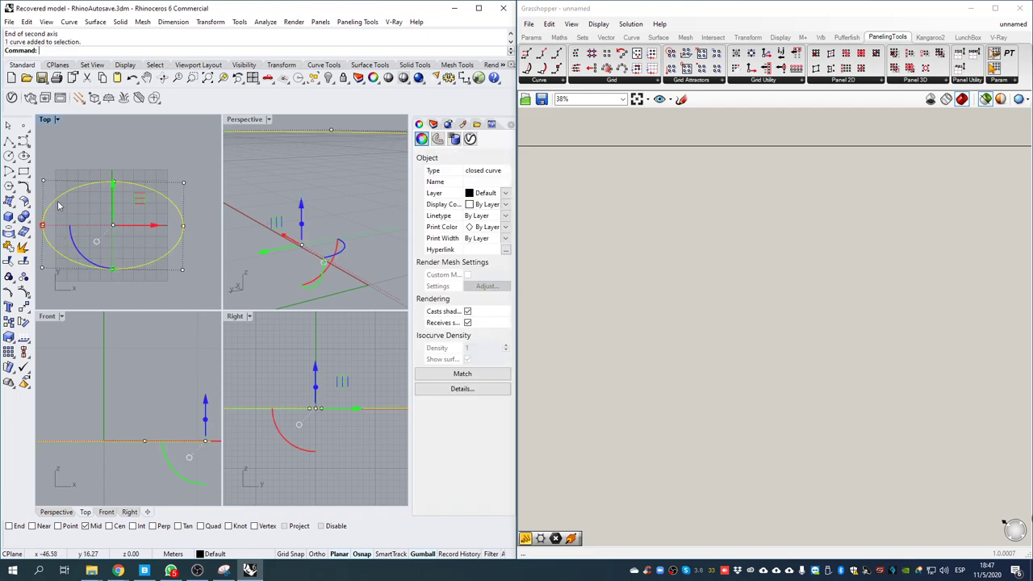
# - Draw a closed, irregular oval through five interpolated points inside the ellipse in the Top view
pyautogui.moveTo(93, 216); pyautogui.dragTo(115, 229, button='right')
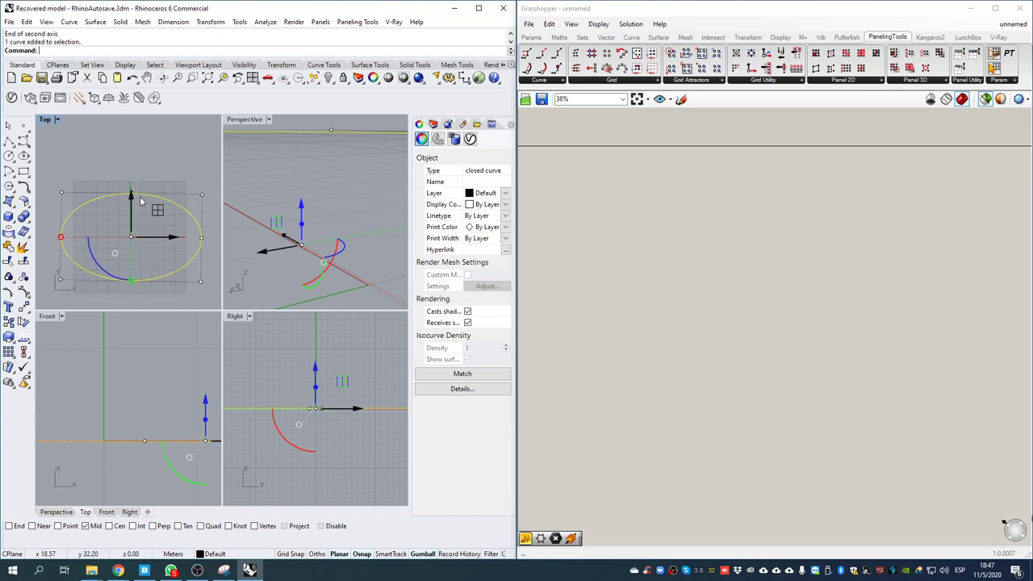
pyautogui.click(27, 147)
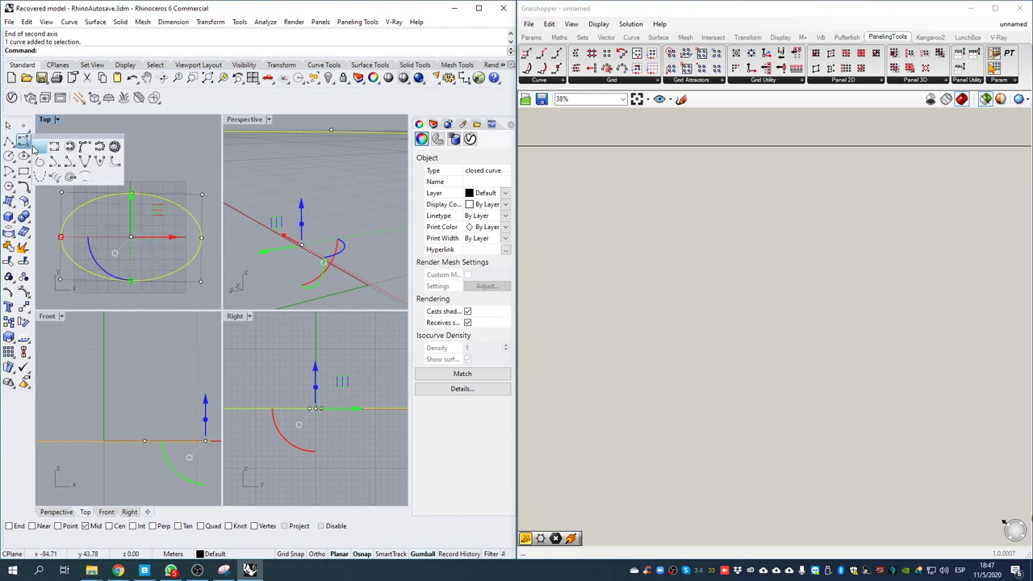
pyautogui.click(53, 147)
pyautogui.scroll(2, 139, 205)
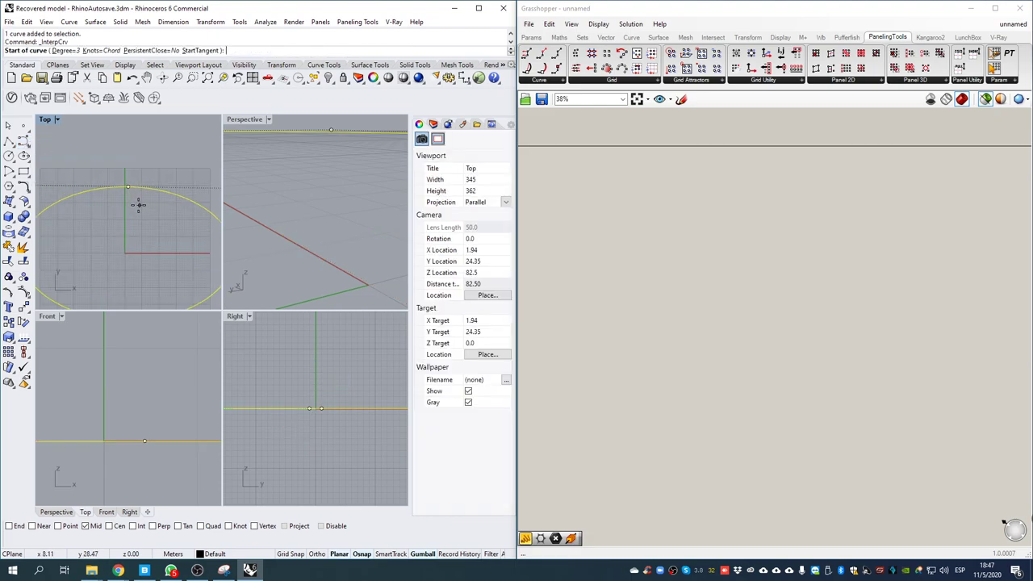
pyautogui.click(131, 200)
pyautogui.click(61, 214)
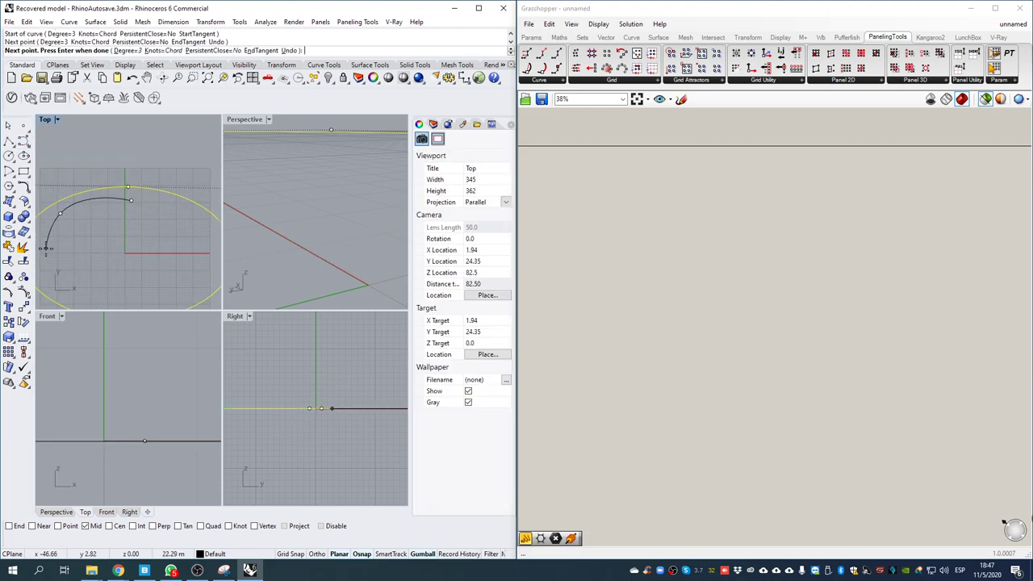
pyautogui.click(47, 252)
pyautogui.click(103, 289)
pyautogui.click(185, 263)
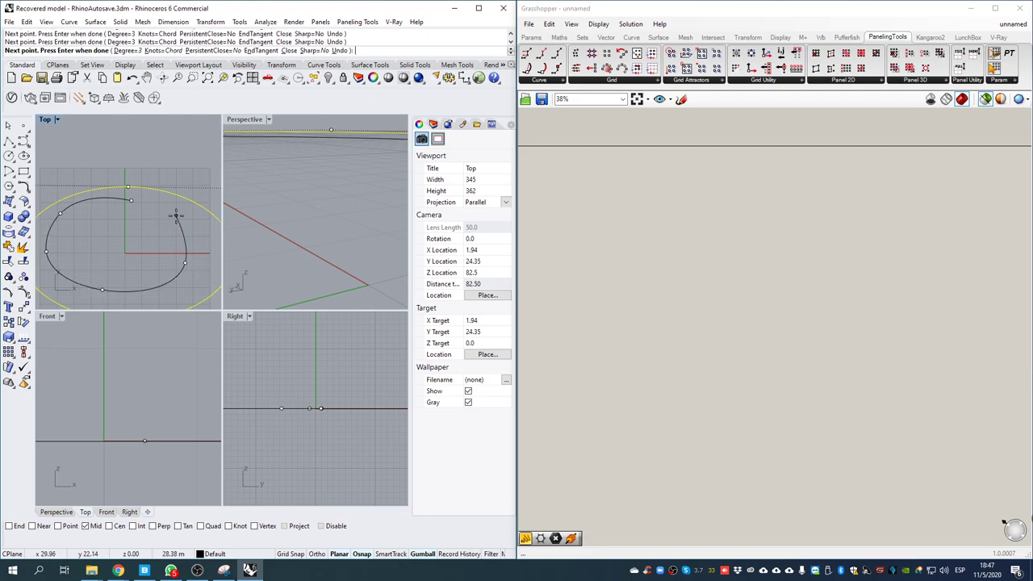
pyautogui.click(130, 202)
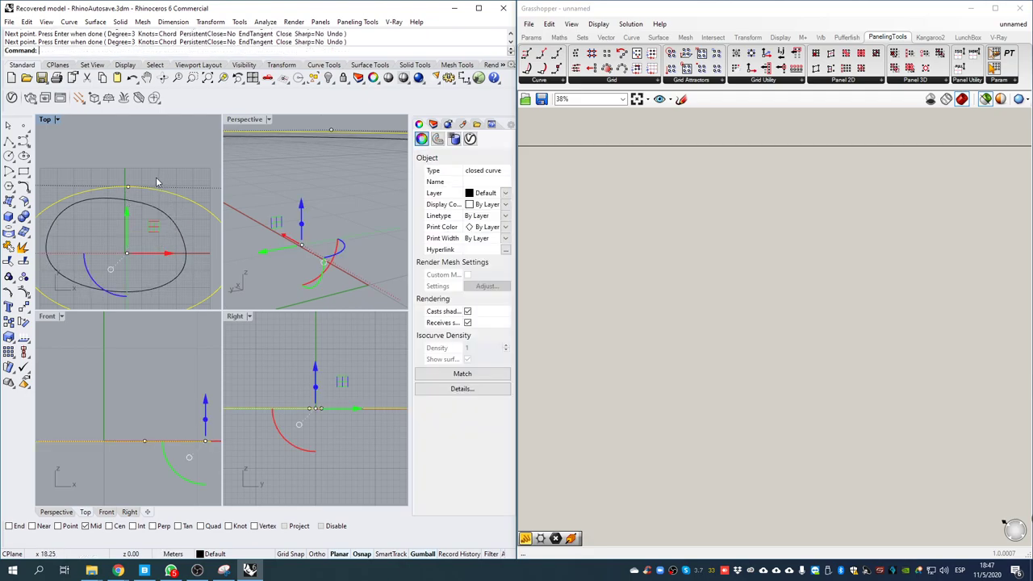
# - Move the inner closed curve straight up in the Front view, above the ellipse's plane
pyautogui.click(165, 214)
pyautogui.scroll(-10, 164, 392)
pyautogui.moveTo(132, 427); pyautogui.dragTo(135, 366, button='right')
pyautogui.moveTo(126, 367); pyautogui.dragTo(125, 326)
# - Make the raised curve undulate by moving two of its control points up and a third one down along Z
pyautogui.moveTo(304, 226); pyautogui.dragTo(292, 191, button='right')
pyautogui.click(242, 152)
pyautogui.moveTo(273, 194); pyautogui.dragTo(272, 177)
pyautogui.moveTo(310, 257); pyautogui.dragTo(384, 236, button='right')
pyautogui.click(383, 227)
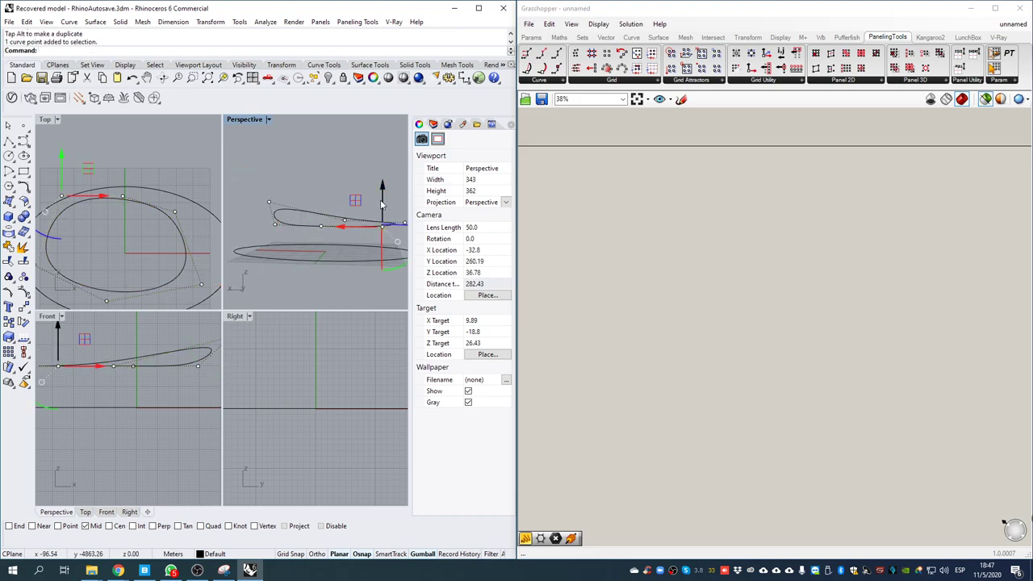
pyautogui.click(355, 219)
pyautogui.click(321, 226)
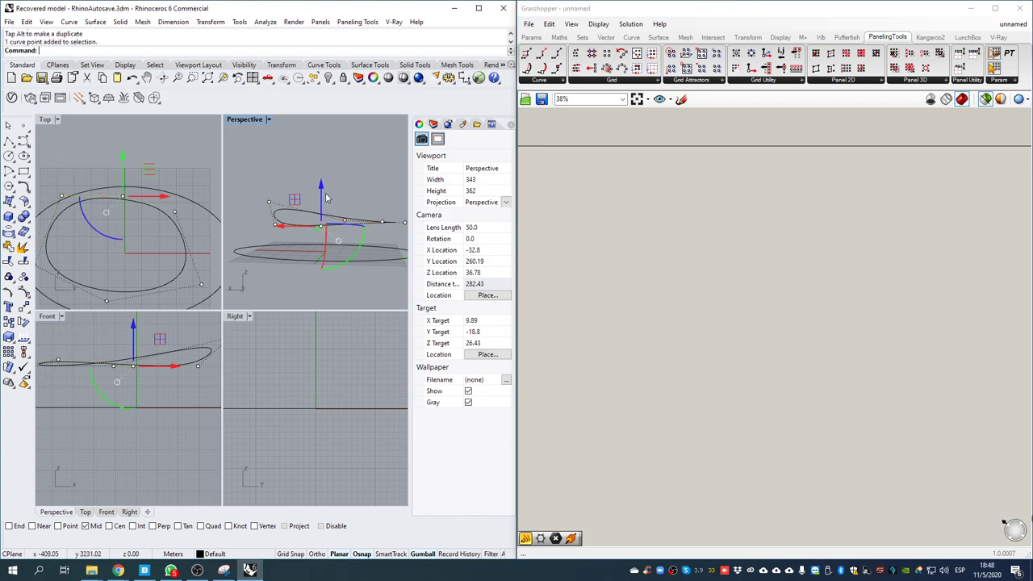
pyautogui.moveTo(327, 197); pyautogui.dragTo(326, 207)
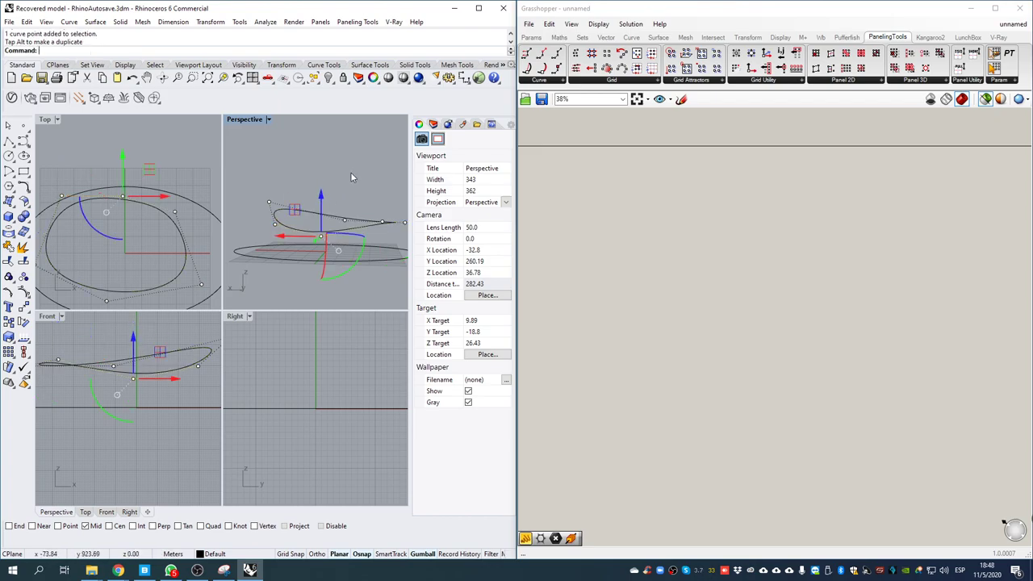
pyautogui.press('Escape')
pyautogui.press('Escape')
pyautogui.scroll(-2, 325, 195)
pyautogui.moveTo(392, 211); pyautogui.dragTo(322, 255, button='right')
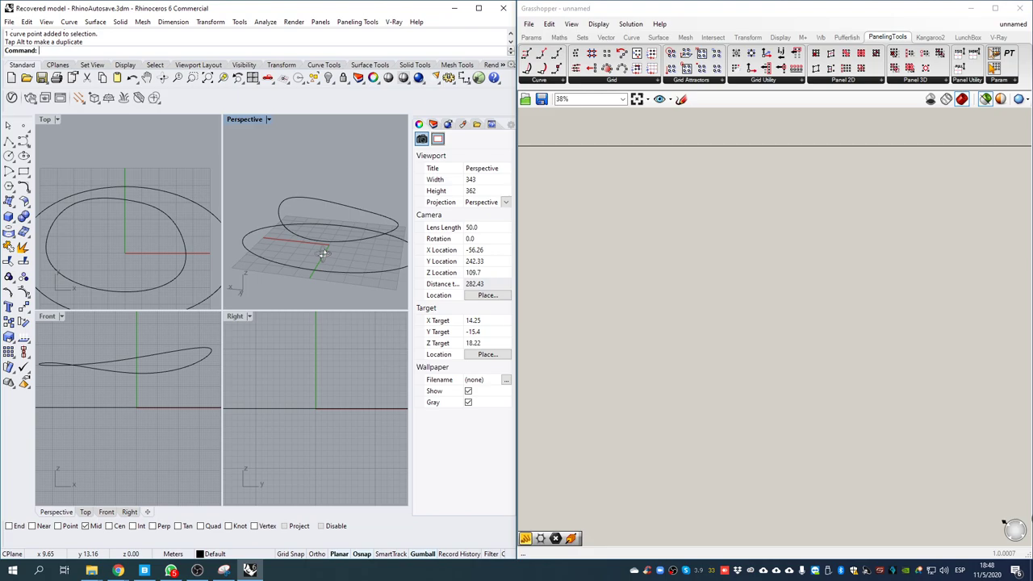
pyautogui.scroll(-10, 323, 375)
pyautogui.scroll(7, 320, 374)
pyautogui.moveTo(348, 386)
pyautogui.mouseDown(button='right')
pyautogui.moveTo(337, 394)
pyautogui.moveTo(349, 395)
pyautogui.mouseUp(button='right')
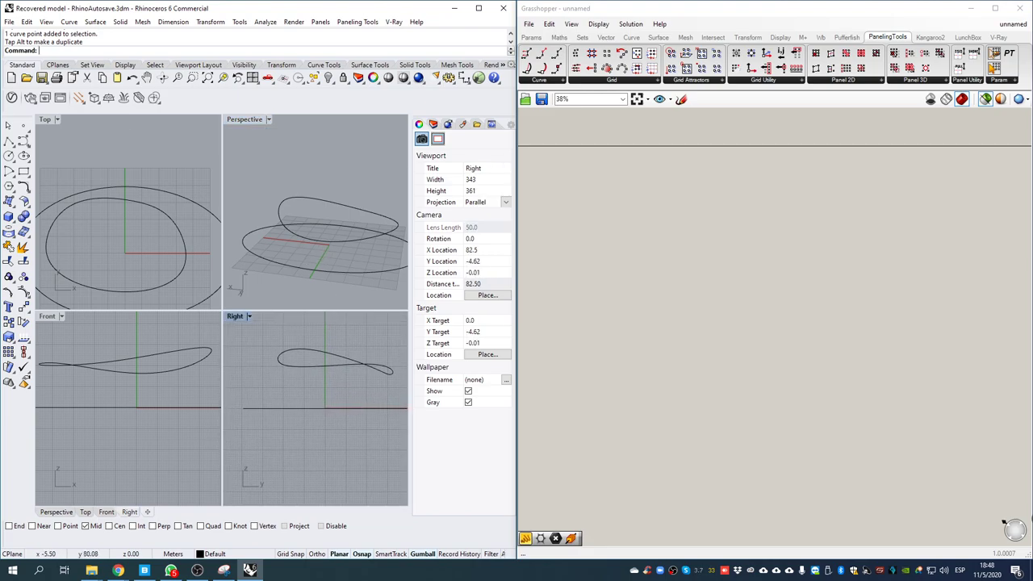
pyautogui.click(30, 147)
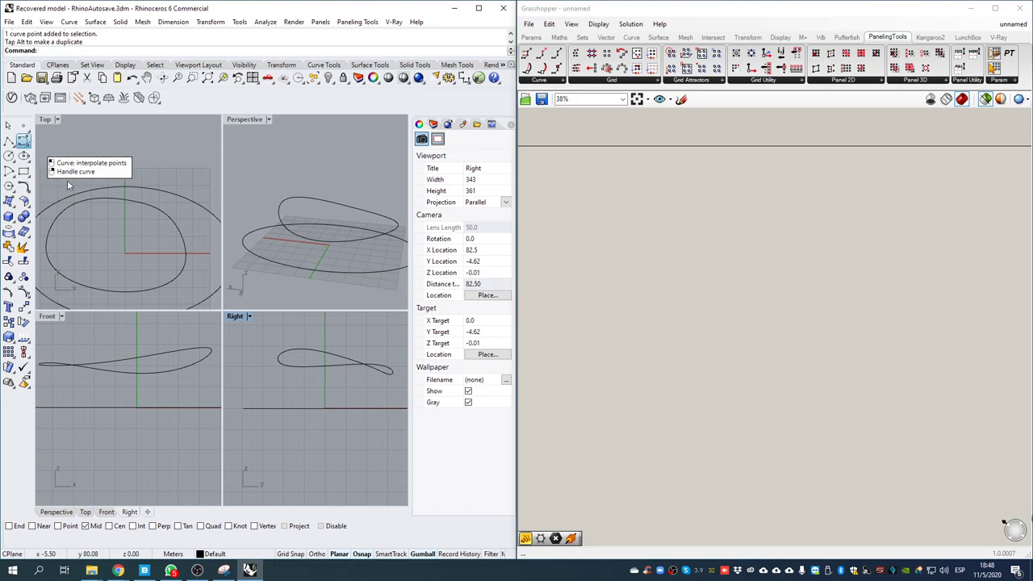
pyautogui.click(68, 148)
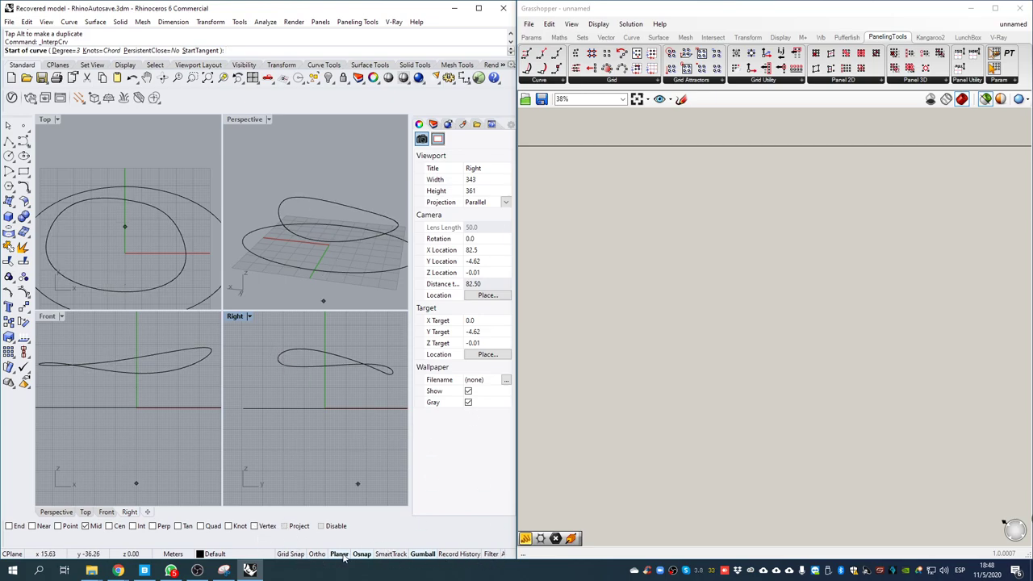
pyautogui.scroll(3, 272, 358)
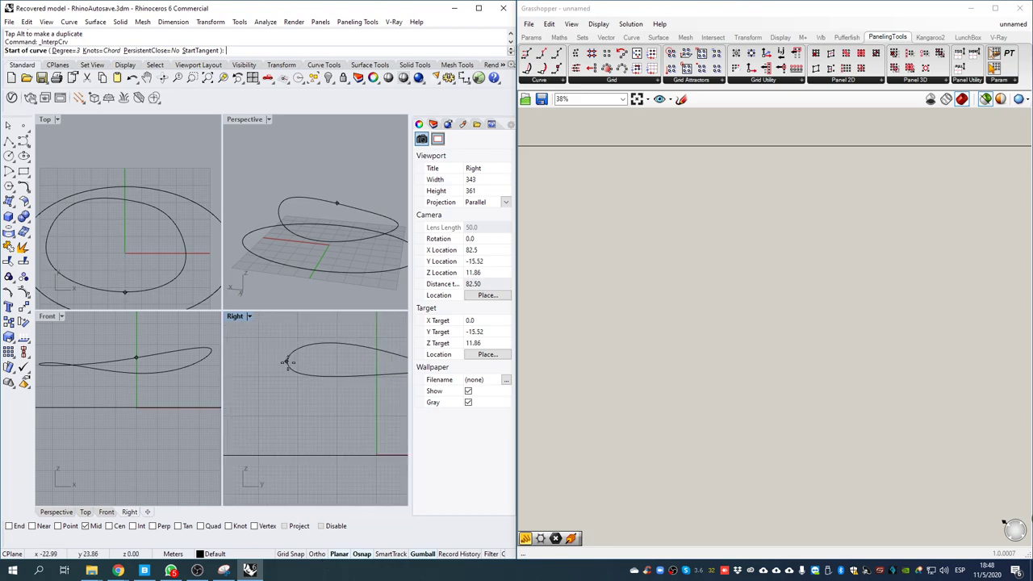
pyautogui.click(291, 366)
pyautogui.scroll(-1, 272, 361)
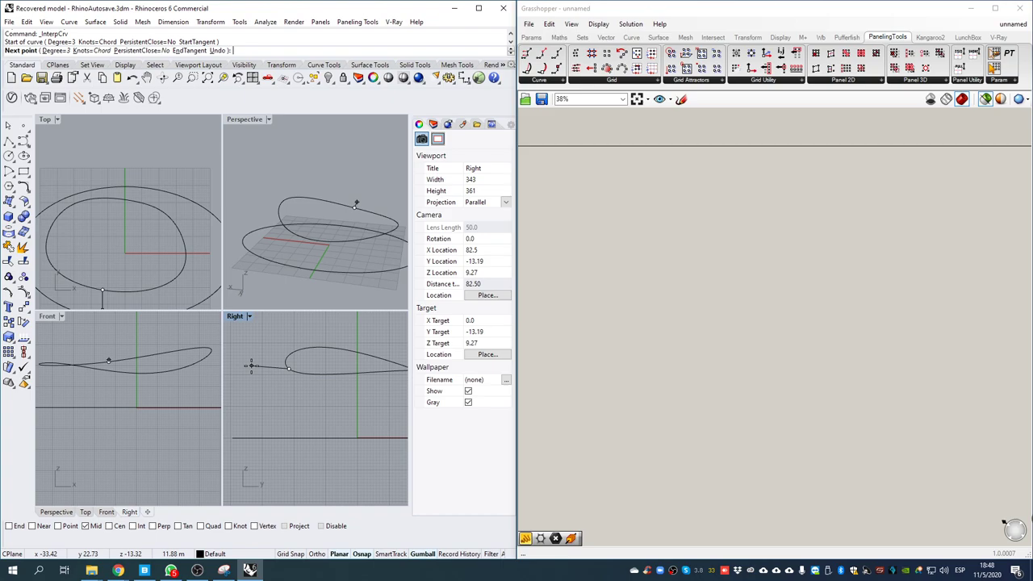
pyautogui.scroll(-2, 251, 364)
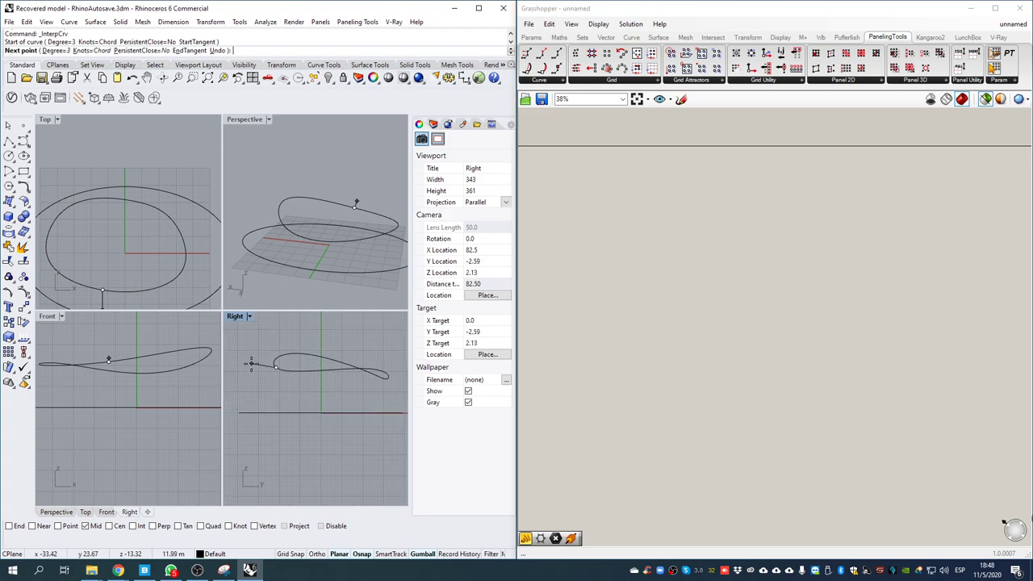
pyautogui.click(251, 365)
pyautogui.click(233, 372)
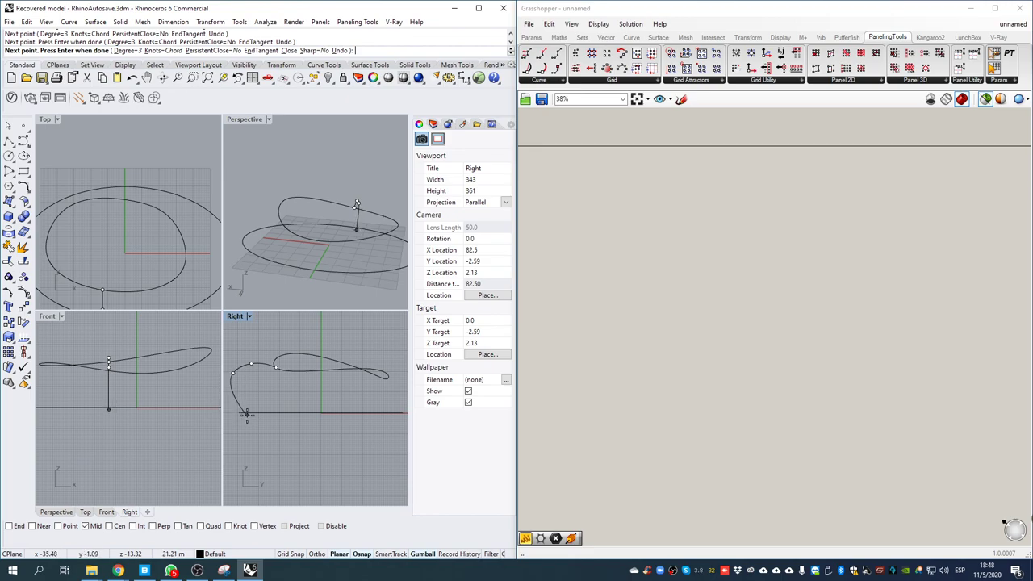
pyautogui.scroll(3, 234, 412)
pyautogui.press('Escape')
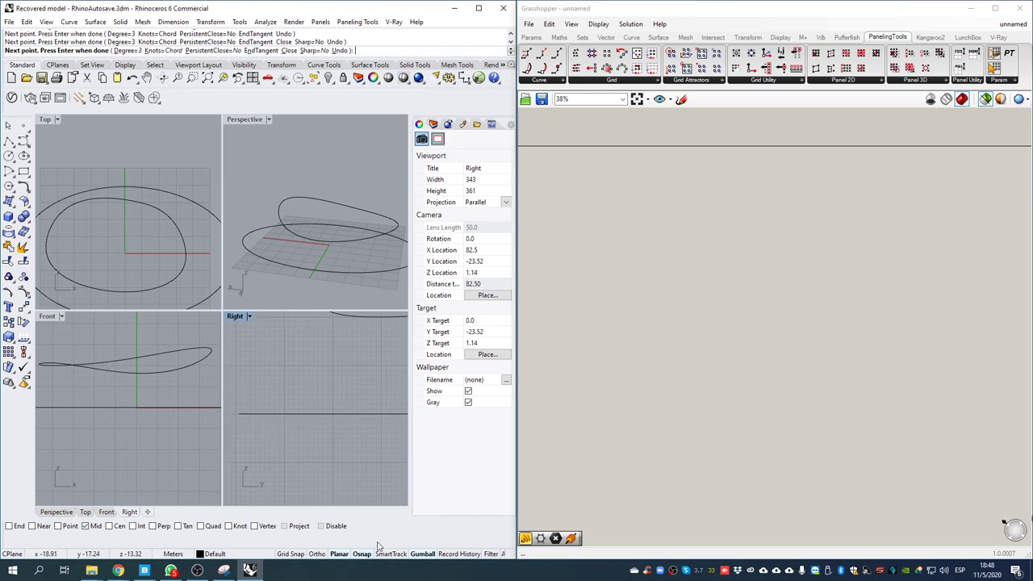
# - Draw an interpolated profile curve in the Front view, snapped to the upper ring's +X end and arching outward and down to the base ellipse
pyautogui.scroll(-5, 322, 214)
pyautogui.moveTo(288, 226); pyautogui.dragTo(243, 209, button='right')
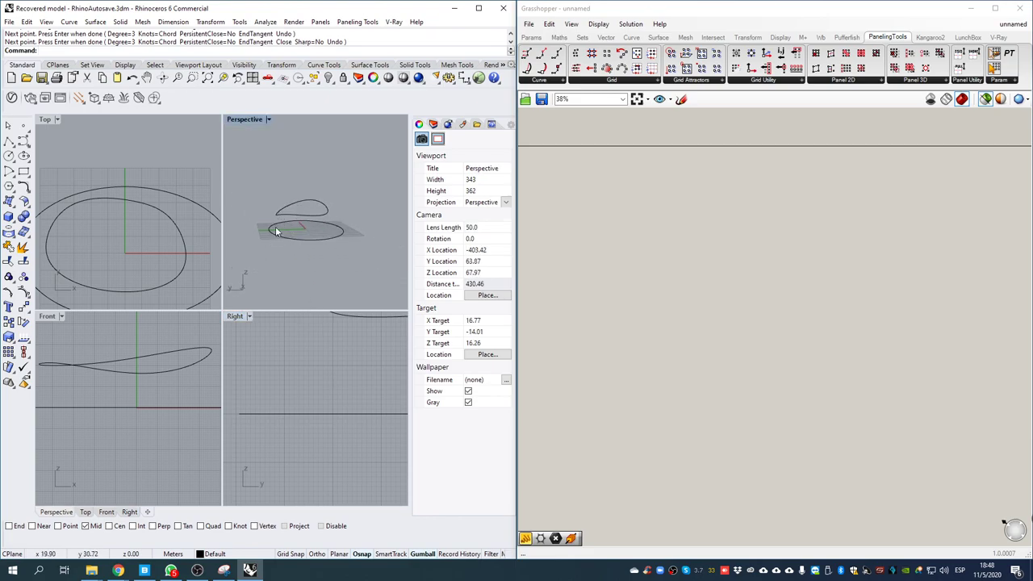
pyautogui.moveTo(174, 379); pyautogui.dragTo(125, 386, button='right')
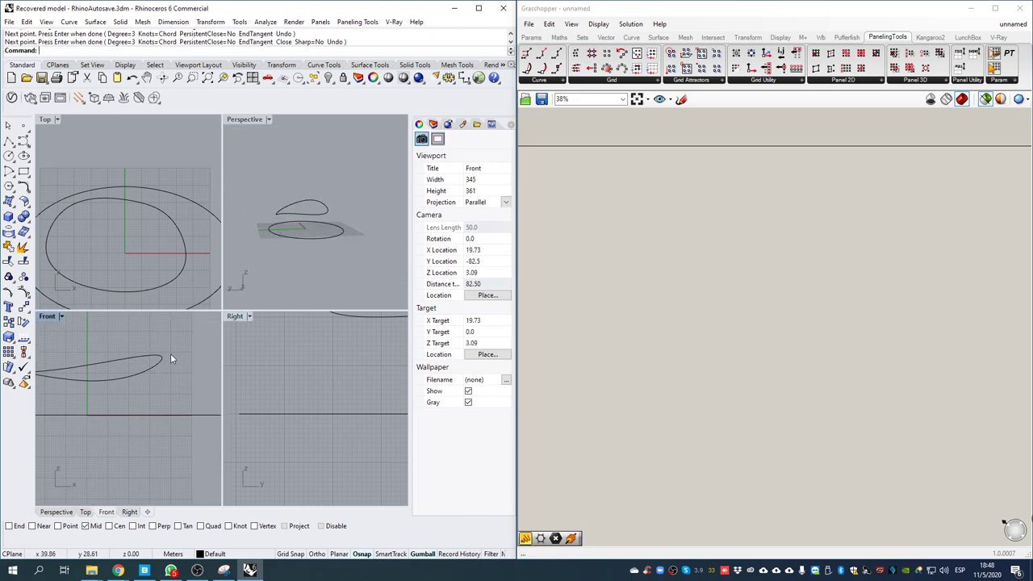
pyautogui.press('Return')
pyautogui.scroll(-3, 168, 357)
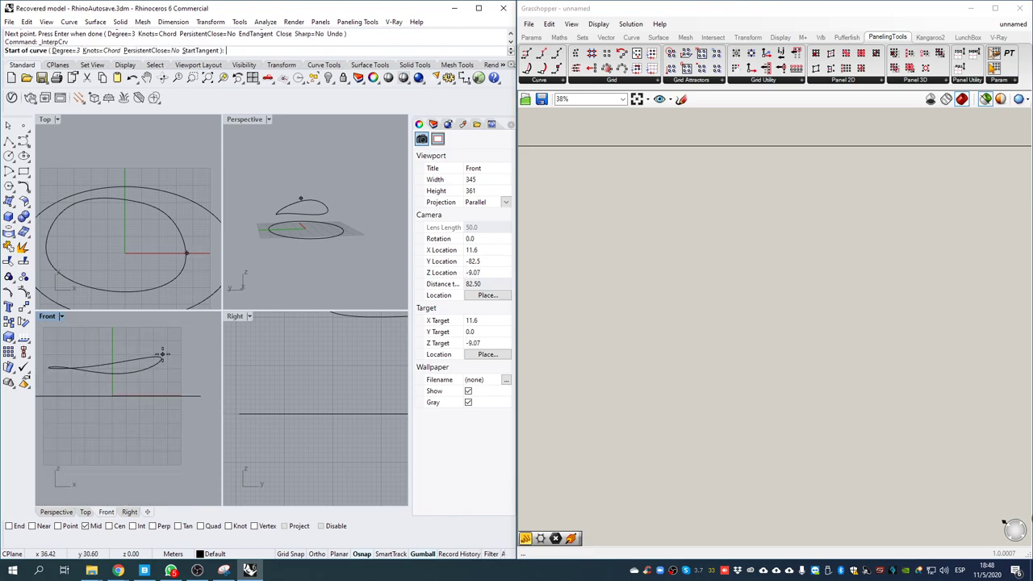
pyautogui.click(235, 440)
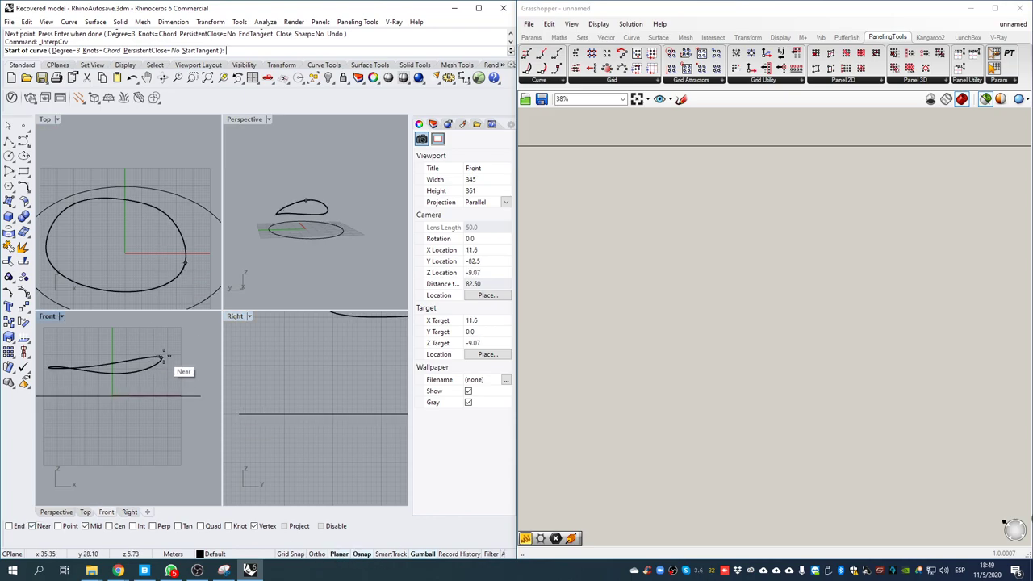
pyautogui.click(166, 356)
pyautogui.click(183, 355)
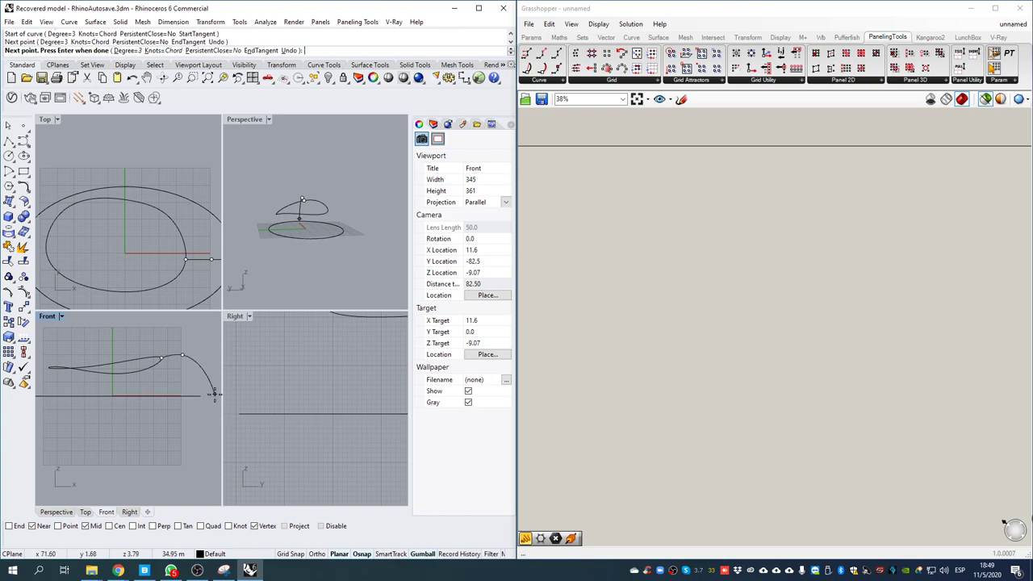
pyautogui.click(209, 396)
pyautogui.rightClick(197, 384)
pyautogui.moveTo(336, 228); pyautogui.dragTo(286, 221, button='right')
pyautogui.scroll(9, 321, 224)
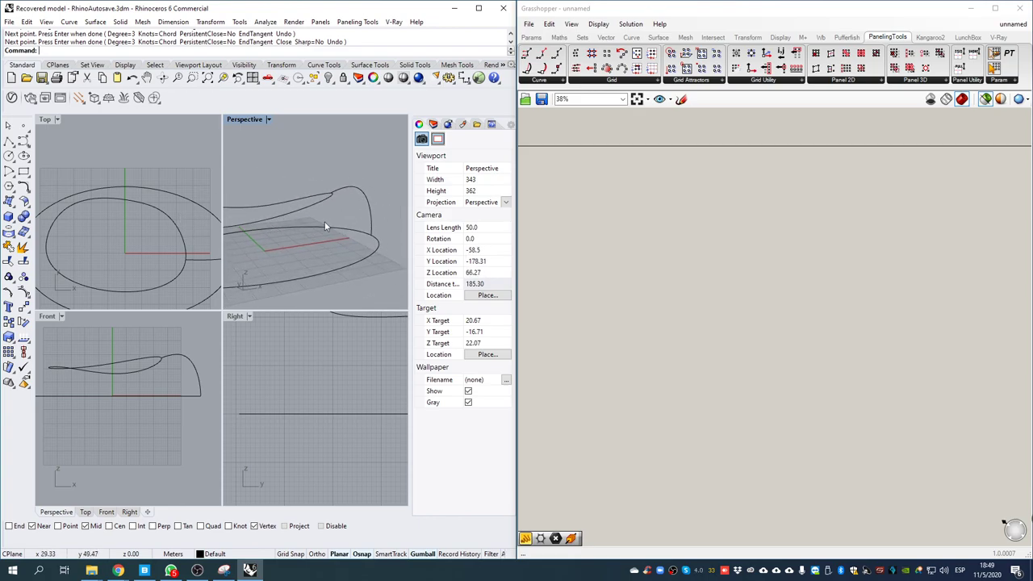
# - Place three Curve parameters stacked one below another on the Grasshopper canvas
pyautogui.doubleClick(687, 264)
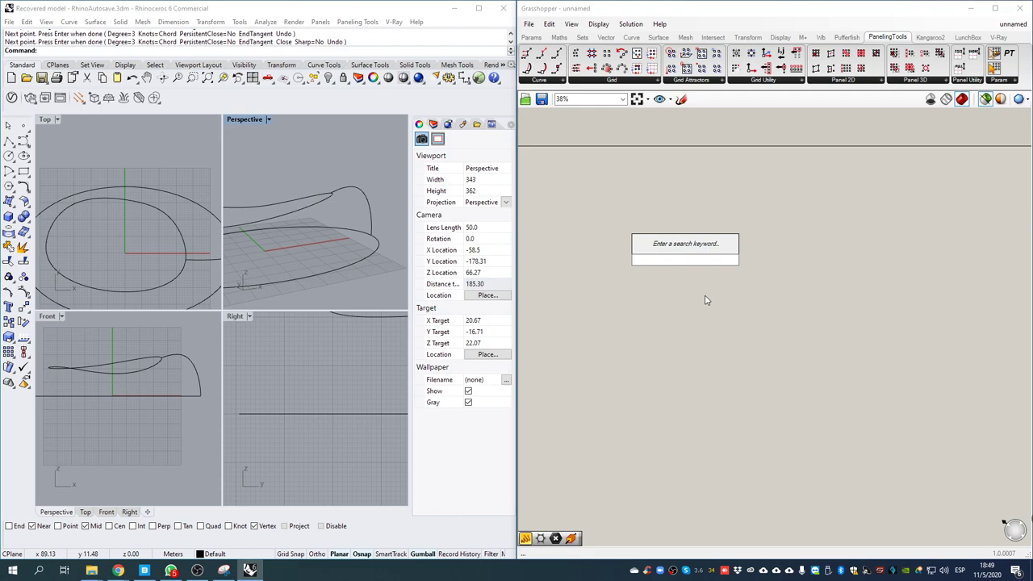
pyautogui.write('curve')
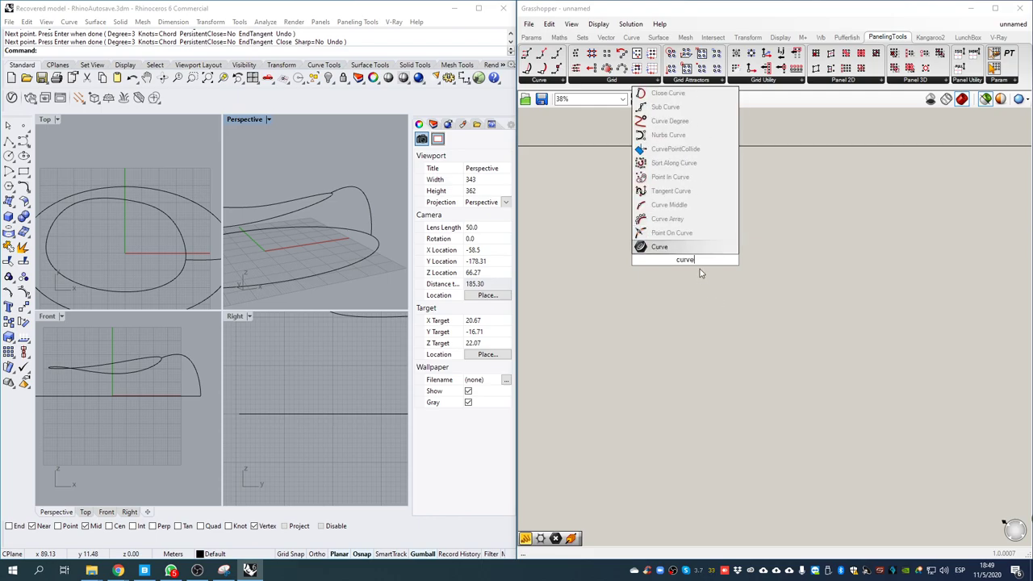
pyautogui.press('Return')
pyautogui.scroll(7, 682, 265)
pyautogui.moveTo(709, 257); pyautogui.dragTo(671, 355)
pyautogui.hotkey('ctrl', 'c')
pyautogui.hotkey('ctrl', 'v')
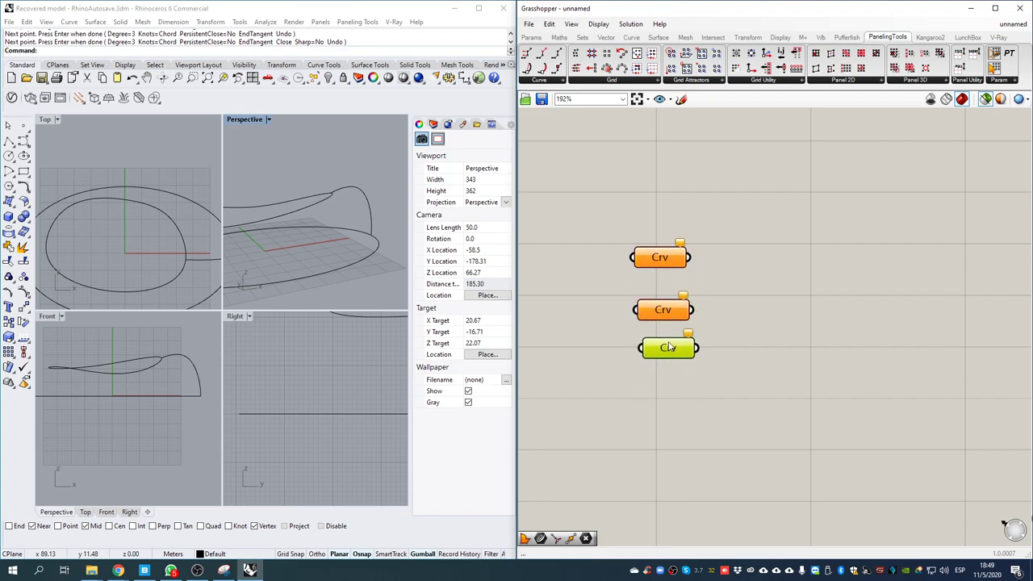
# - Reference the base ellipse, the undulating upper ring and the profile curve in the three Curve parameters, in that order
pyautogui.rightClick(674, 260)
pyautogui.click(717, 406)
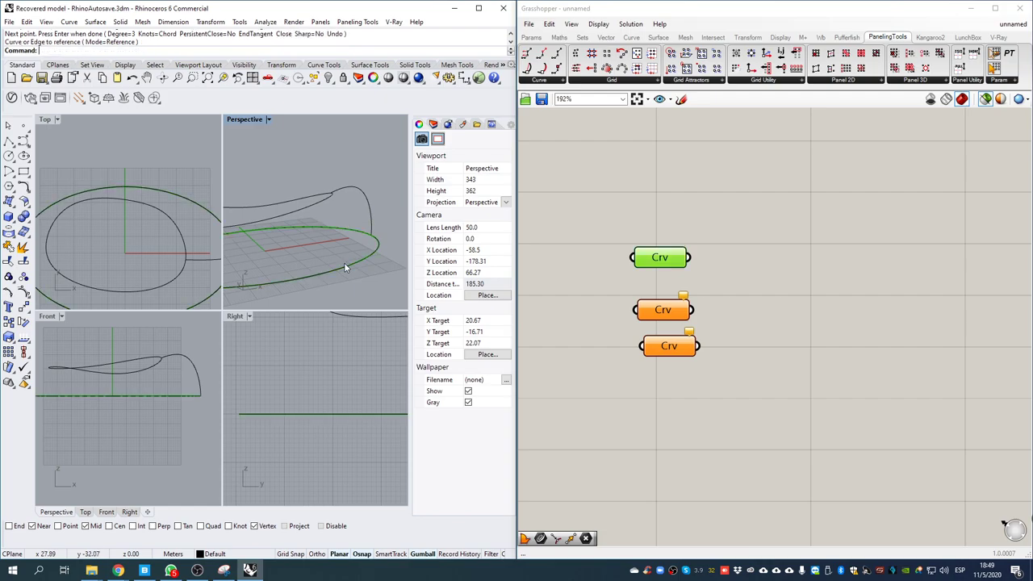
pyautogui.doubleClick(663, 312)
pyautogui.rightClick(667, 309)
pyautogui.click(775, 272)
pyautogui.rightClick(680, 312)
pyautogui.click(720, 458)
pyautogui.click(312, 212)
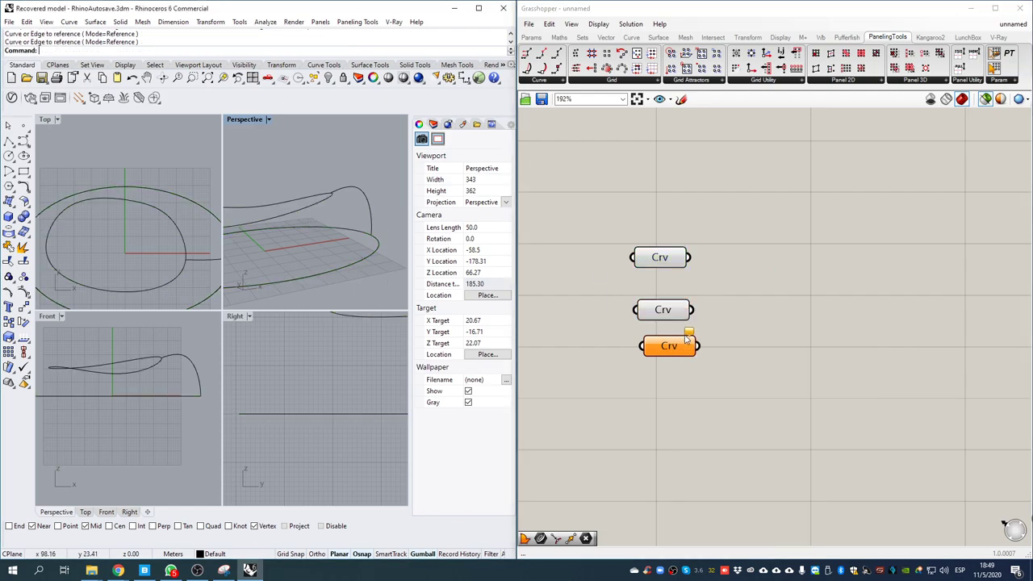
pyautogui.rightClick(679, 328)
pyautogui.click(727, 475)
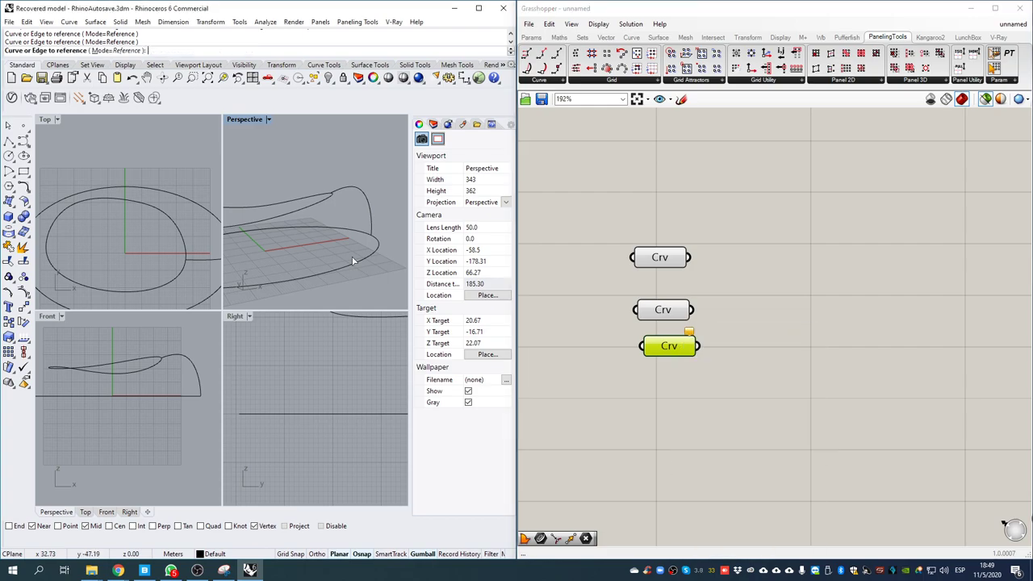
pyautogui.click(368, 198)
# - Add a Sweep2 component with the ellipse and upper ring as its two rails and the profile curve as its section
pyautogui.moveTo(818, 336); pyautogui.dragTo(802, 378, button='right')
pyautogui.doubleClick(818, 289)
pyautogui.write('swe')
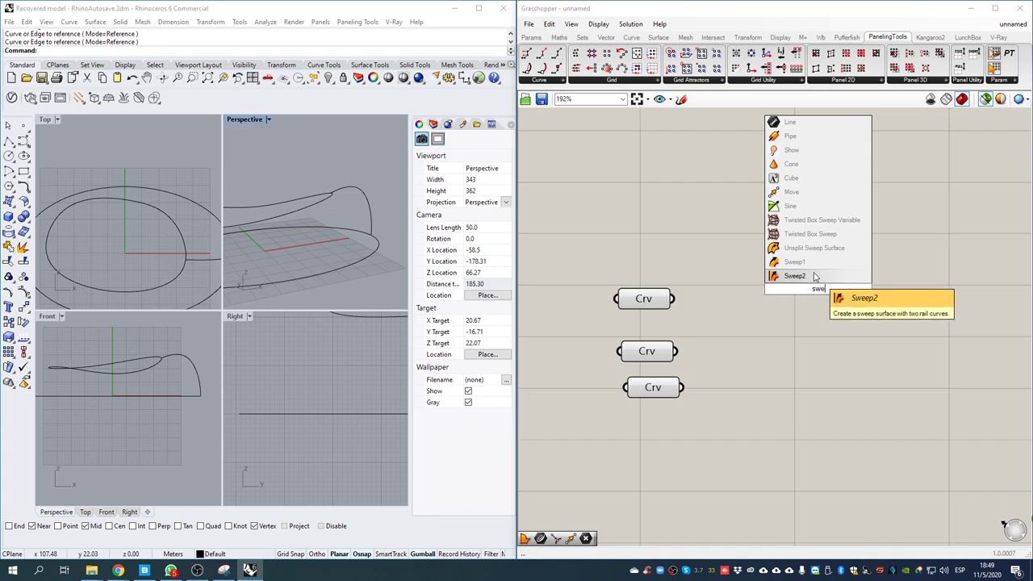
pyautogui.click(815, 277)
pyautogui.moveTo(801, 297); pyautogui.dragTo(673, 299)
pyautogui.moveTo(804, 319); pyautogui.dragTo(678, 351)
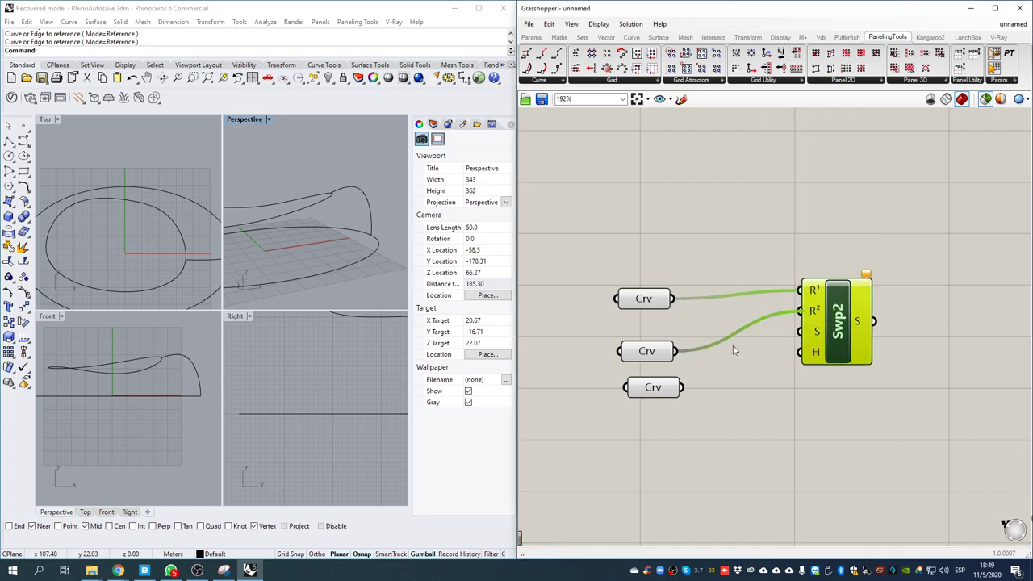
pyautogui.moveTo(804, 332); pyautogui.dragTo(685, 387)
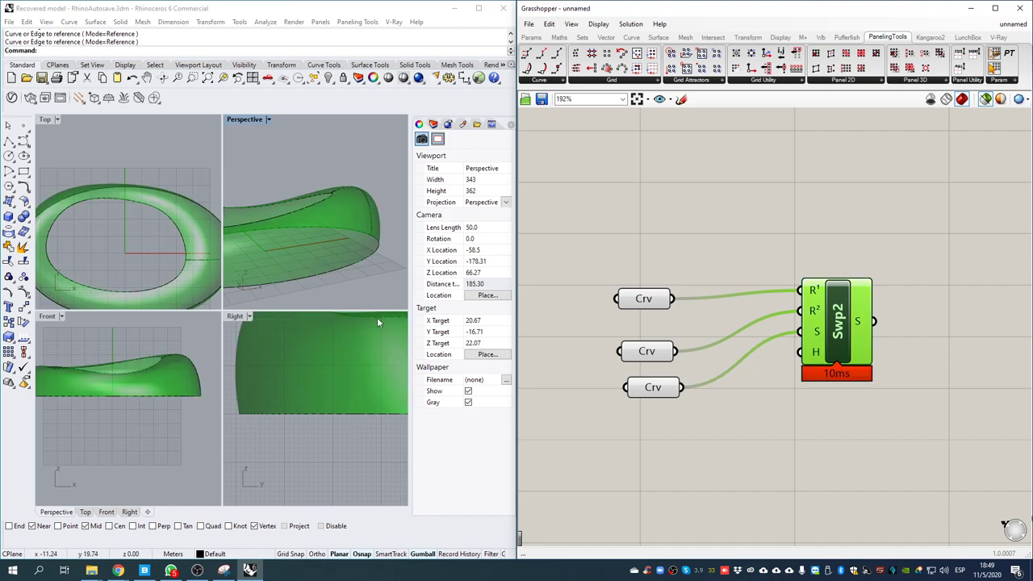
# - Maximise the Perspective view and examine the swept stadium surface from several sides
pyautogui.scroll(-6, 247, 245)
pyautogui.keyDown('shift'); pyautogui.moveTo(289, 227); pyautogui.dragTo(262, 222, button='right'); pyautogui.keyUp('shift')
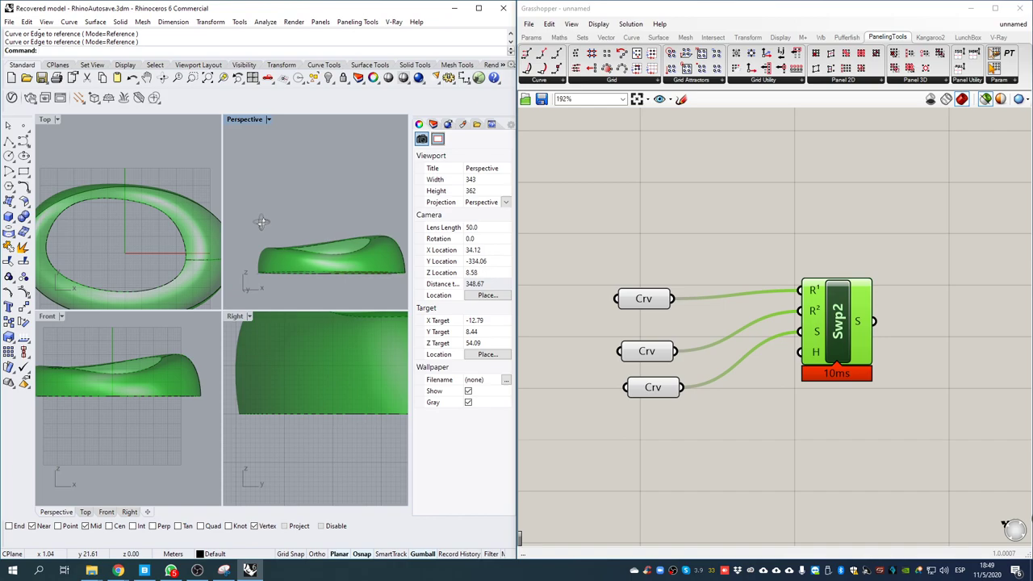
pyautogui.scroll(6, 335, 253)
pyautogui.moveTo(343, 258); pyautogui.dragTo(263, 252, button='right')
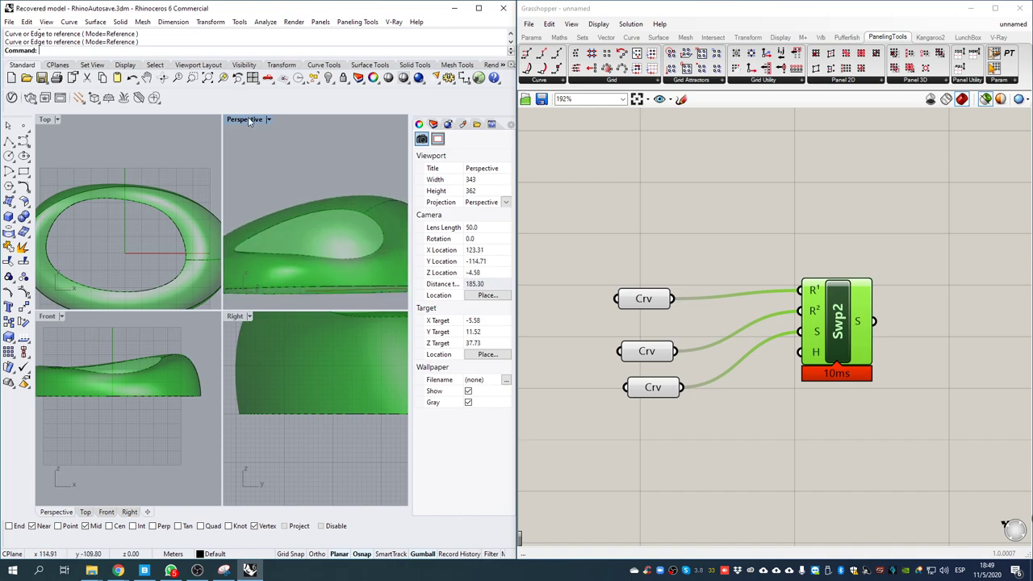
pyautogui.doubleClick(249, 119)
pyautogui.scroll(-5, 306, 351)
pyautogui.moveTo(242, 364); pyautogui.dragTo(180, 345, button='right')
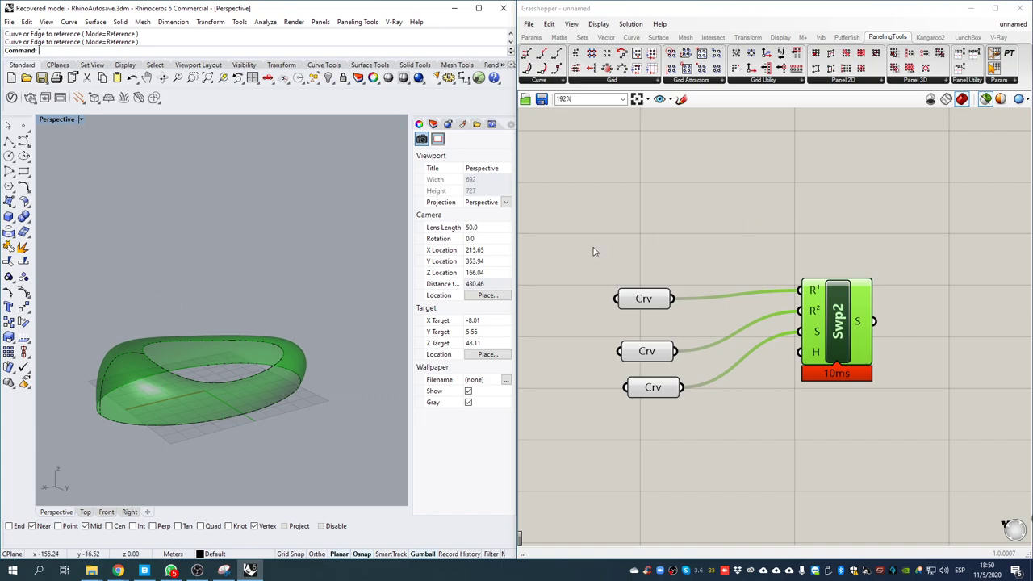
pyautogui.moveTo(669, 189); pyautogui.dragTo(637, 198, button='right')
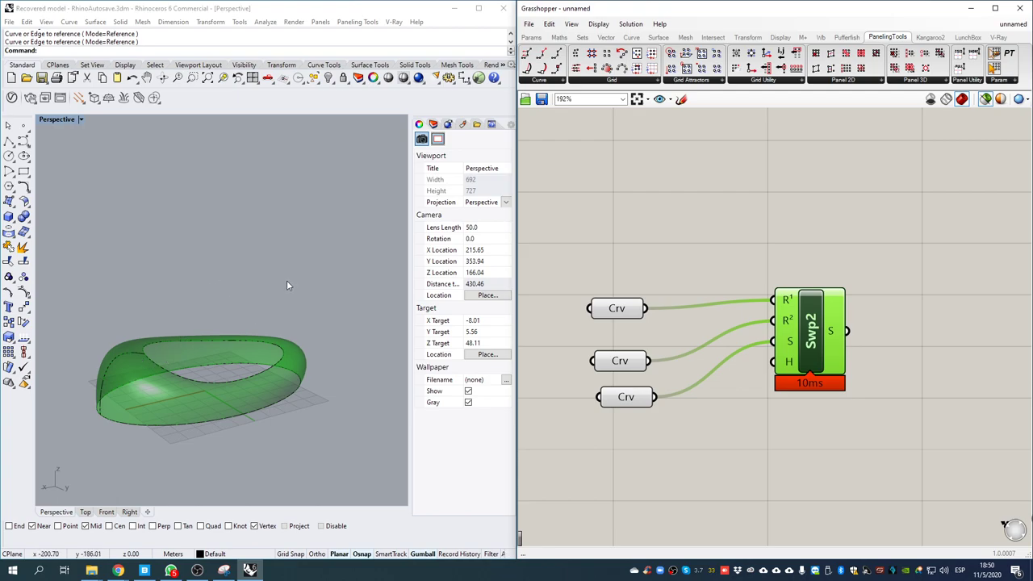
# - Add a Plane 3Pt component to the canvas, well beyond the Sweep2 component
pyautogui.moveTo(807, 231); pyautogui.dragTo(653, 229, button='right')
pyautogui.moveTo(659, 312); pyautogui.dragTo(665, 330)
pyautogui.moveTo(796, 315); pyautogui.dragTo(723, 284, button='right')
pyautogui.doubleClick(813, 277)
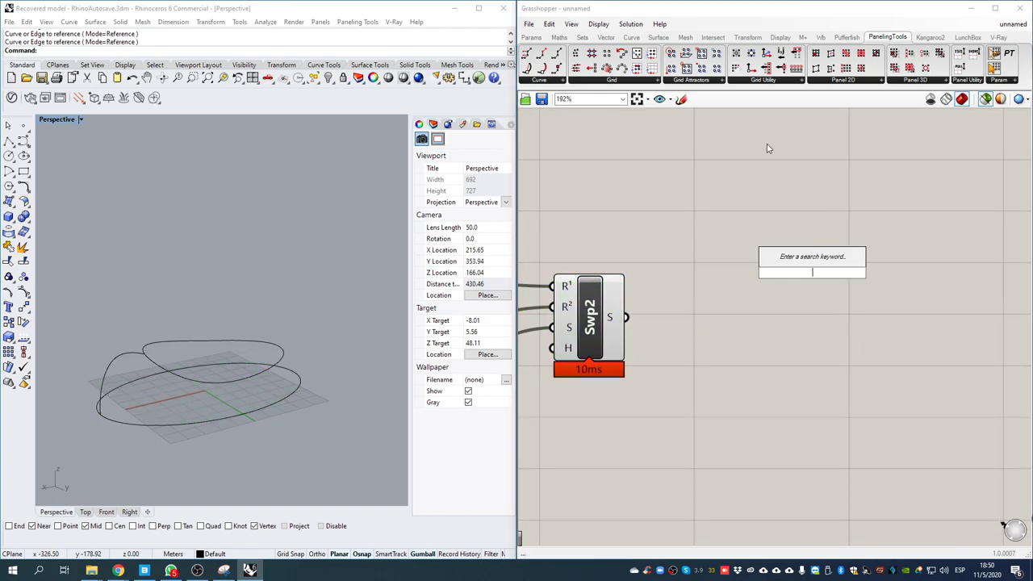
pyautogui.rightClick(783, 273)
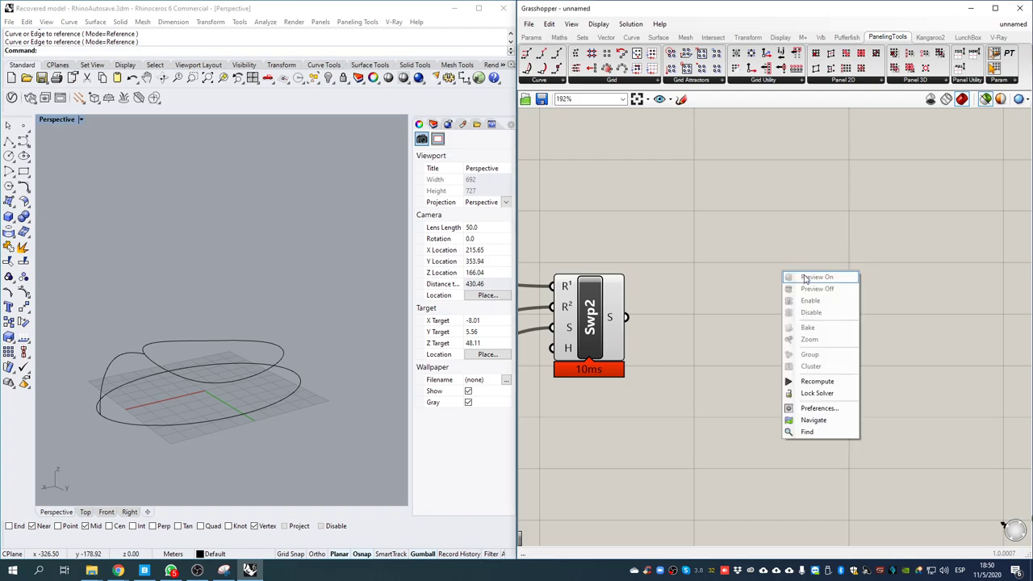
pyautogui.click(817, 214)
pyautogui.doubleClick(807, 242)
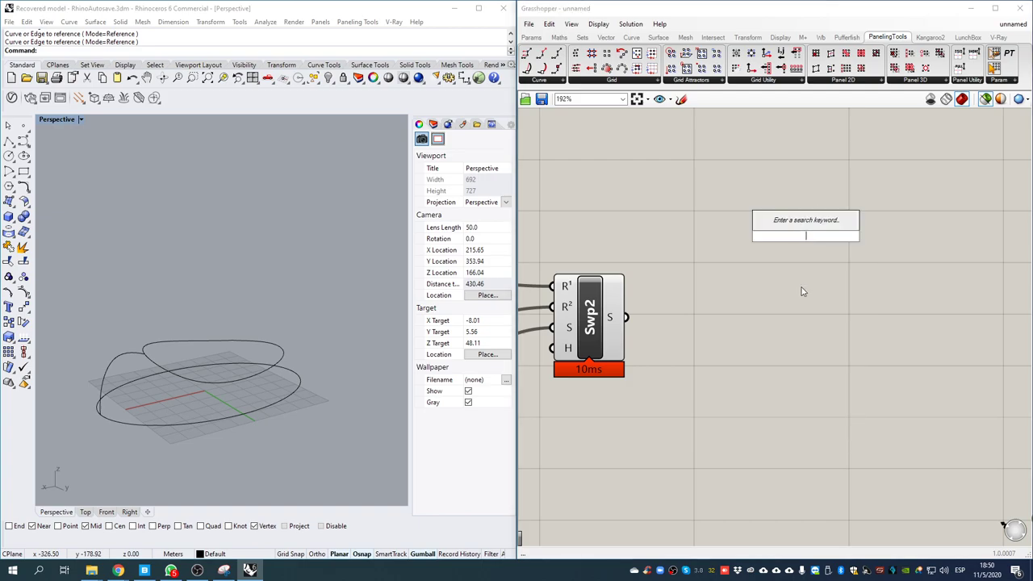
pyautogui.write('plane')
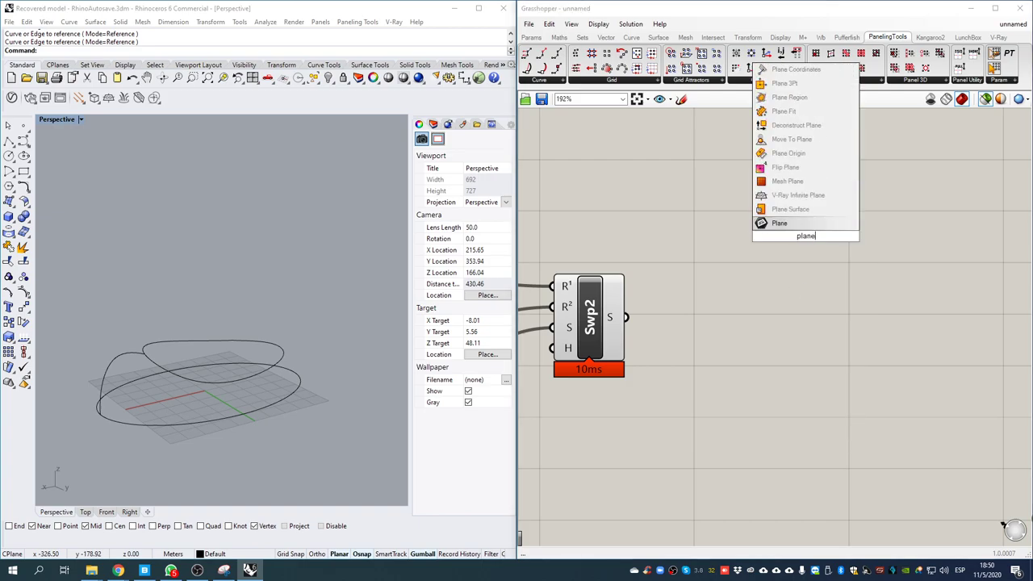
pyautogui.click(792, 89)
pyautogui.moveTo(812, 242); pyautogui.dragTo(835, 450)
pyautogui.moveTo(817, 367); pyautogui.dragTo(870, 218, button='right')
pyautogui.moveTo(770, 278); pyautogui.dragTo(787, 308, button='right')
# - Add a Bounding Box component below Sweep2 and feed the swept surface into its content input
pyautogui.moveTo(681, 194); pyautogui.dragTo(639, 199)
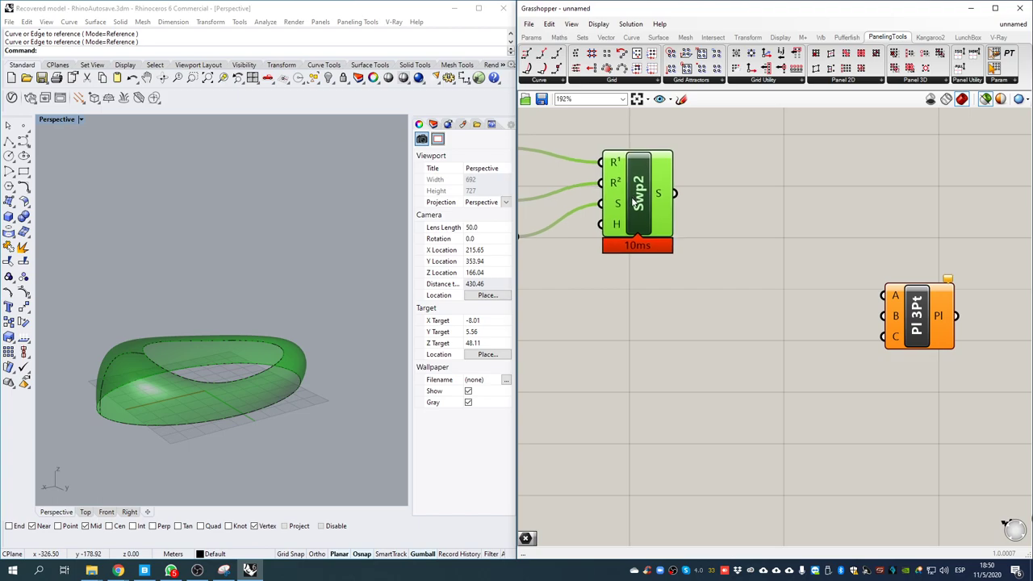
pyautogui.click(726, 332)
pyautogui.doubleClick(647, 396)
pyautogui.write('bound')
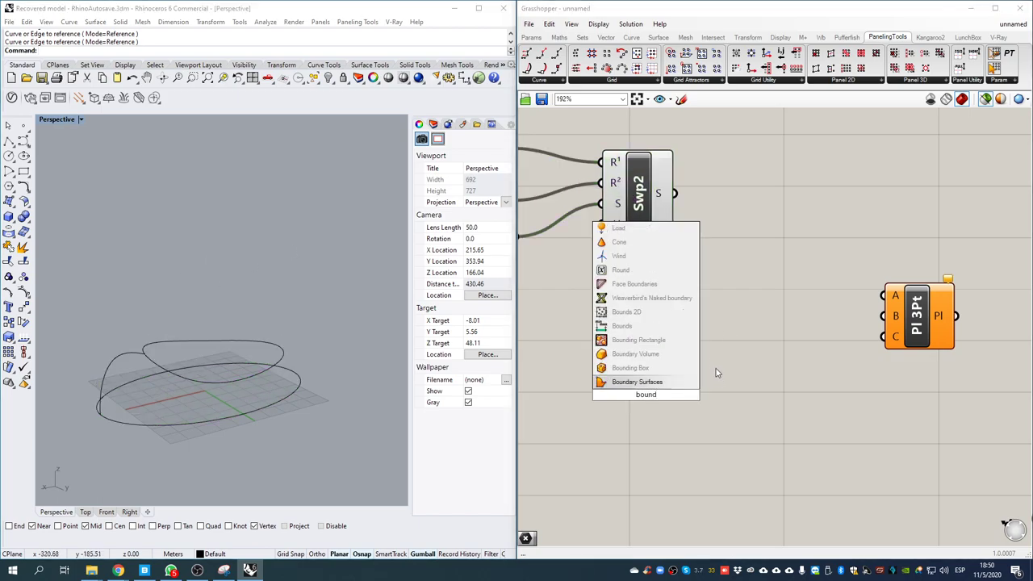
pyautogui.click(644, 368)
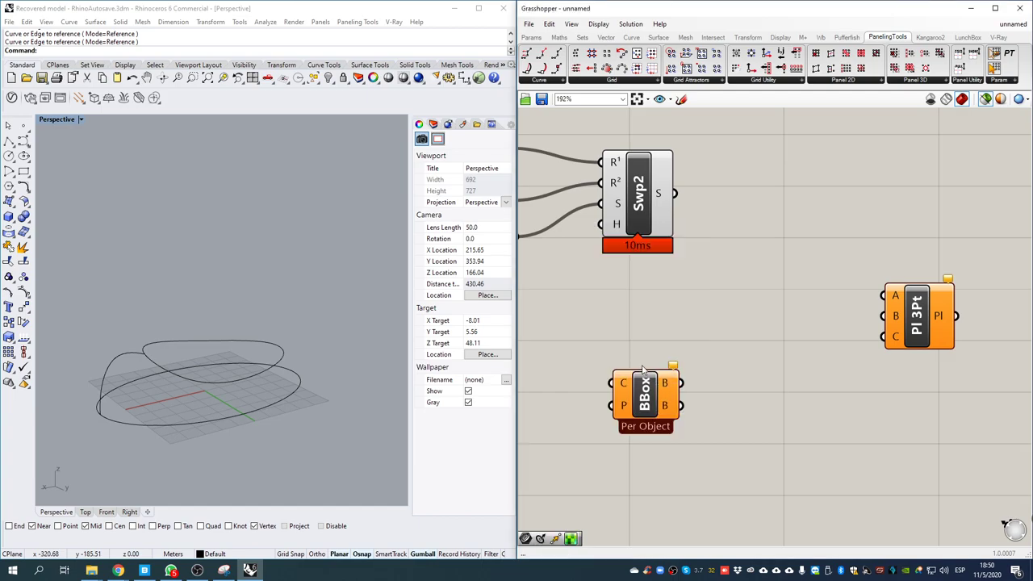
pyautogui.moveTo(645, 397); pyautogui.dragTo(711, 418)
pyautogui.moveTo(676, 193); pyautogui.dragTo(751, 414)
pyautogui.moveTo(230, 409); pyautogui.dragTo(222, 383, button='right')
pyautogui.moveTo(740, 423); pyautogui.dragTo(691, 450)
# - Add a Populate 3D component beside the Bounding Box component and place it below Plane 3Pt
pyautogui.moveTo(799, 414); pyautogui.dragTo(775, 389, button='right')
pyautogui.click(609, 38)
pyautogui.click(631, 38)
pyautogui.click(607, 38)
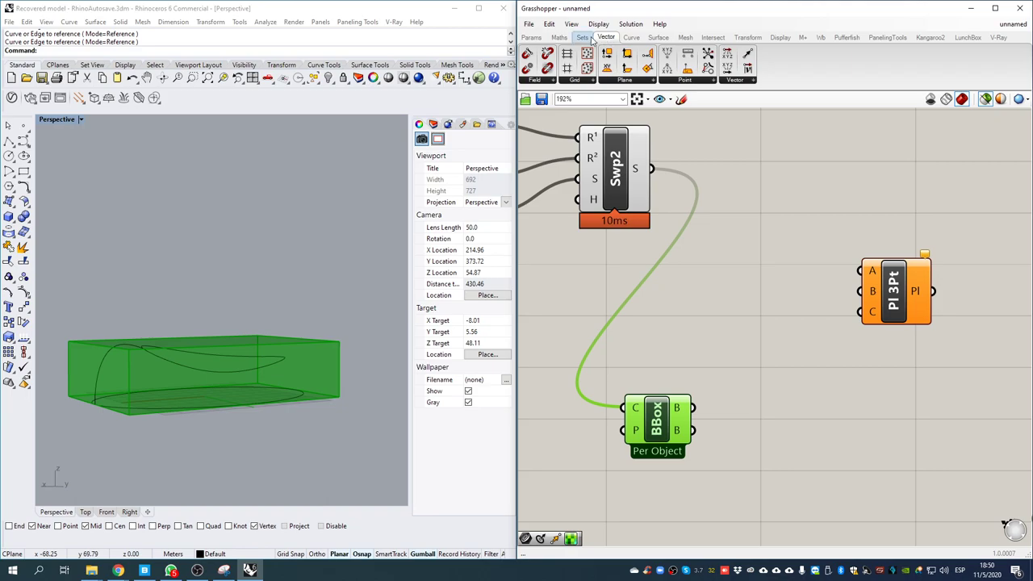
pyautogui.click(593, 80)
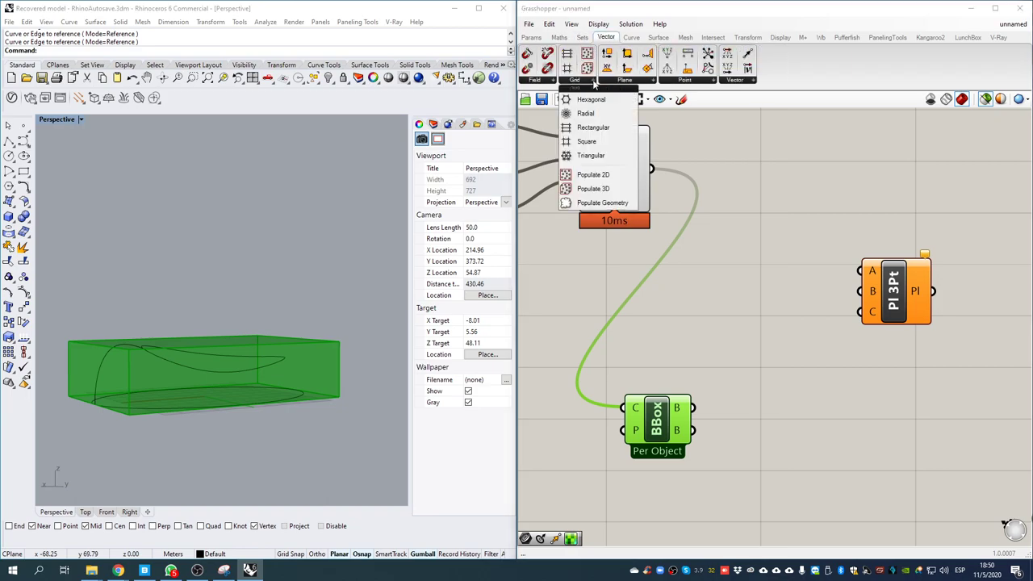
pyautogui.click(610, 192)
pyautogui.click(802, 366)
pyautogui.moveTo(774, 337); pyautogui.dragTo(727, 215, button='right')
pyautogui.moveTo(747, 234); pyautogui.dragTo(776, 323)
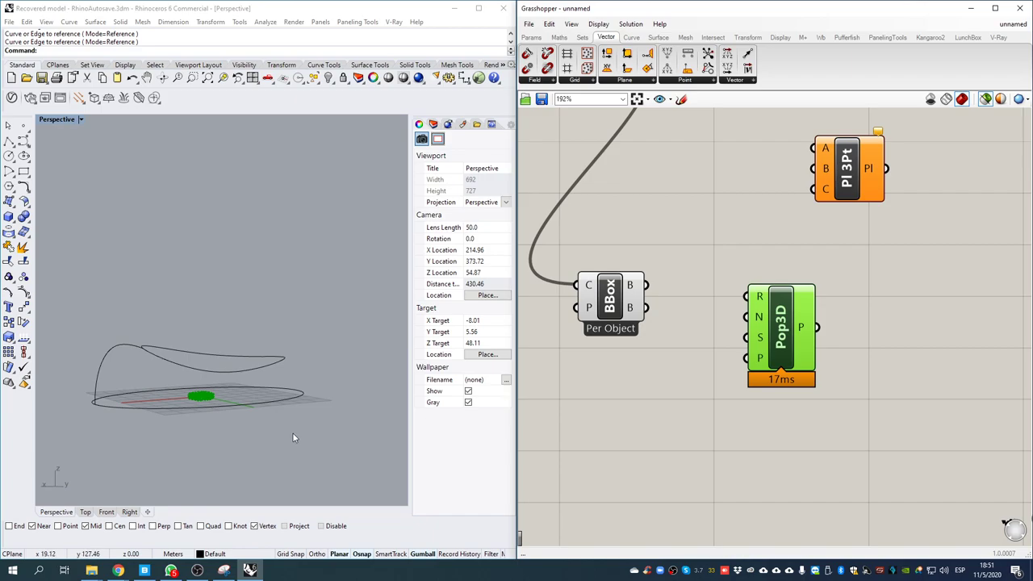
# - Feed the bounding box into Populate 3D's region input and view the points filling the stadium's volume
pyautogui.scroll(8, 242, 424)
pyautogui.moveTo(221, 402); pyautogui.dragTo(244, 417, button='right')
pyautogui.scroll(-3, 728, 322)
pyautogui.moveTo(746, 326); pyautogui.dragTo(771, 333, button='right')
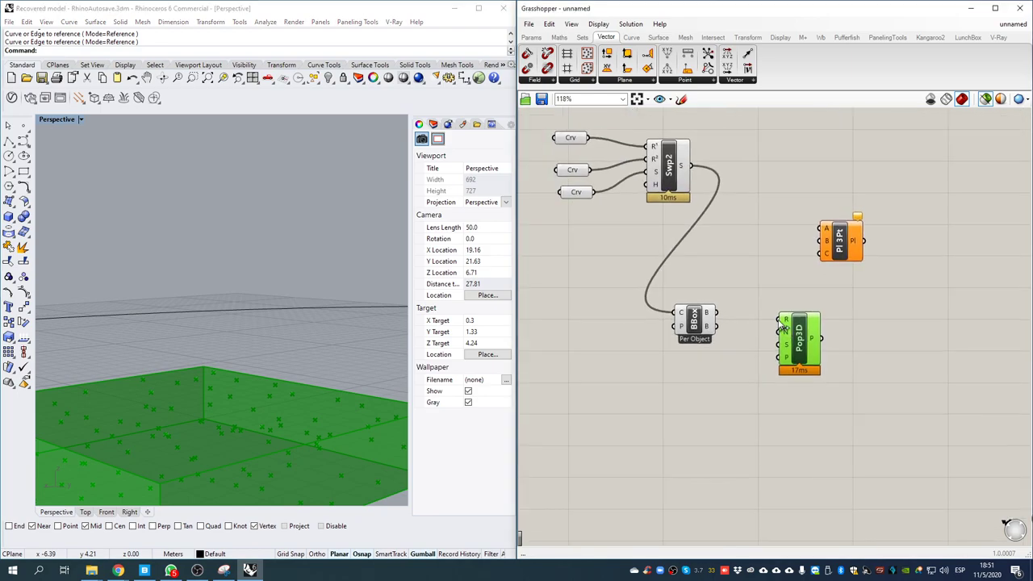
pyautogui.scroll(3, 775, 329)
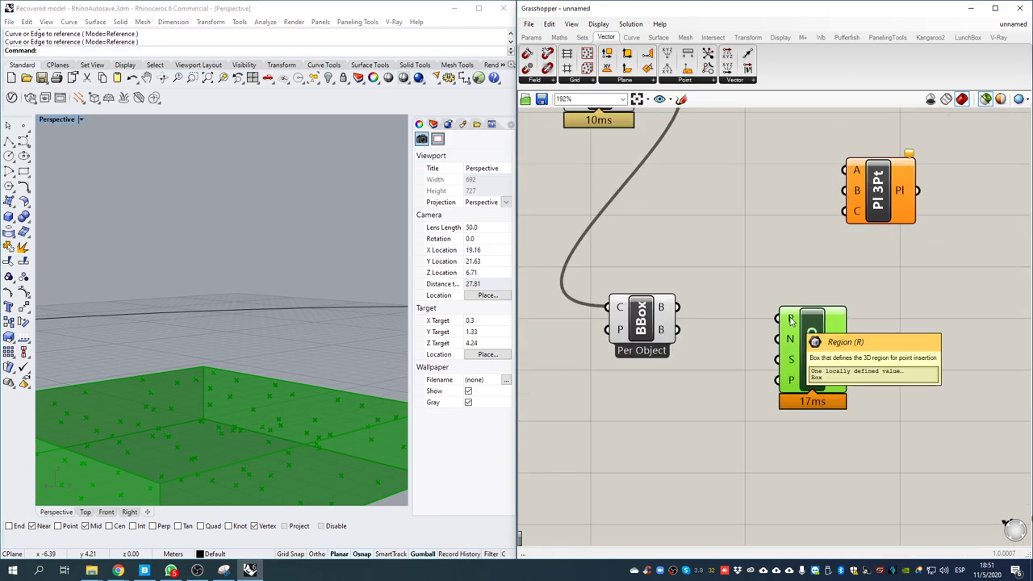
pyautogui.moveTo(778, 319); pyautogui.dragTo(683, 310)
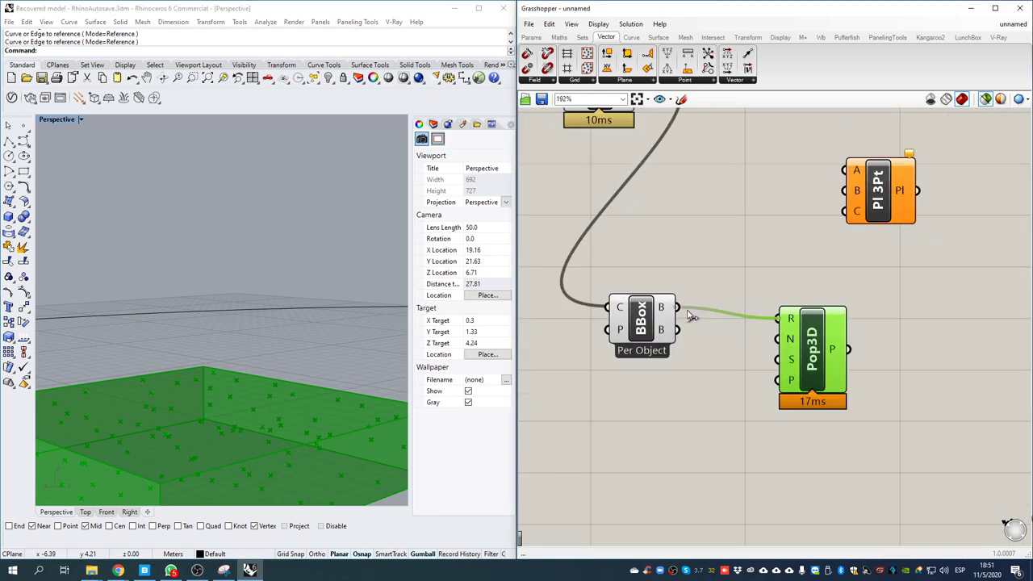
pyautogui.scroll(-12, 272, 356)
pyautogui.scroll(-12, 270, 353)
pyautogui.moveTo(269, 350); pyautogui.dragTo(282, 279, button='right')
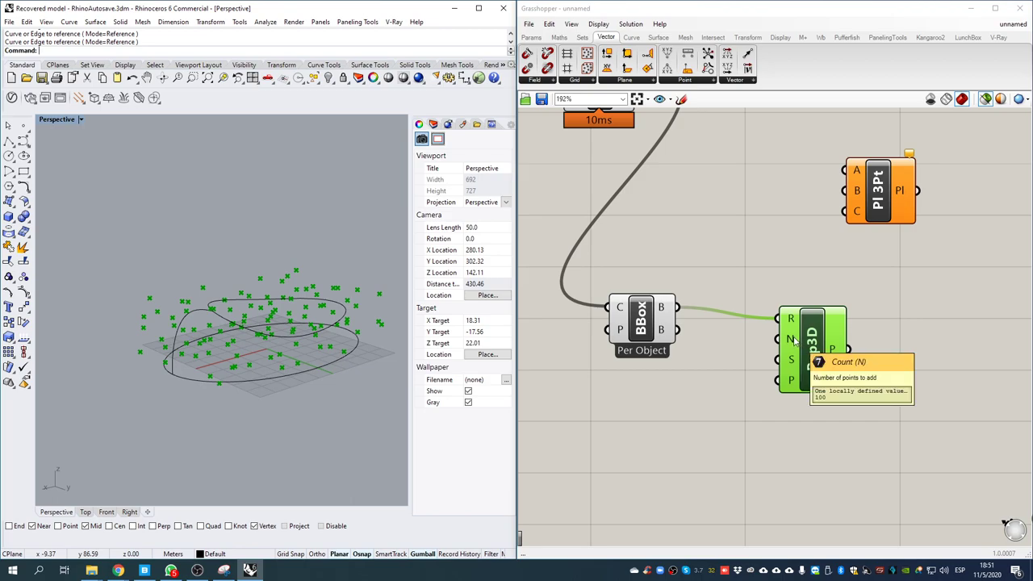
# - Create a number slider set to 150 and connect it to Populate 3D's count input
pyautogui.doubleClick(685, 420)
pyautogui.write('150')
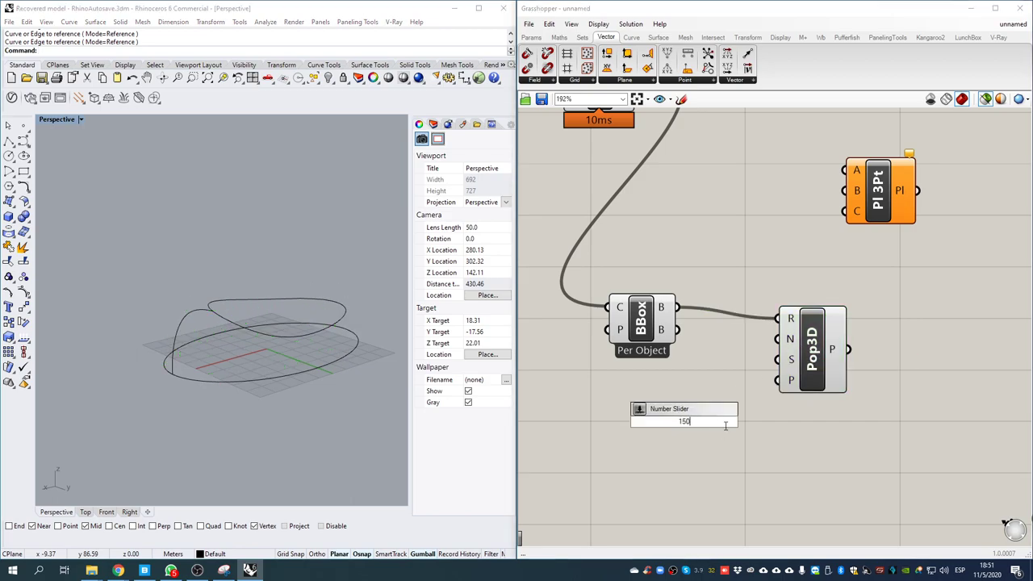
pyautogui.press('Return')
pyautogui.moveTo(765, 423); pyautogui.dragTo(777, 339)
pyautogui.moveTo(744, 426); pyautogui.dragTo(663, 411)
pyautogui.click(801, 359)
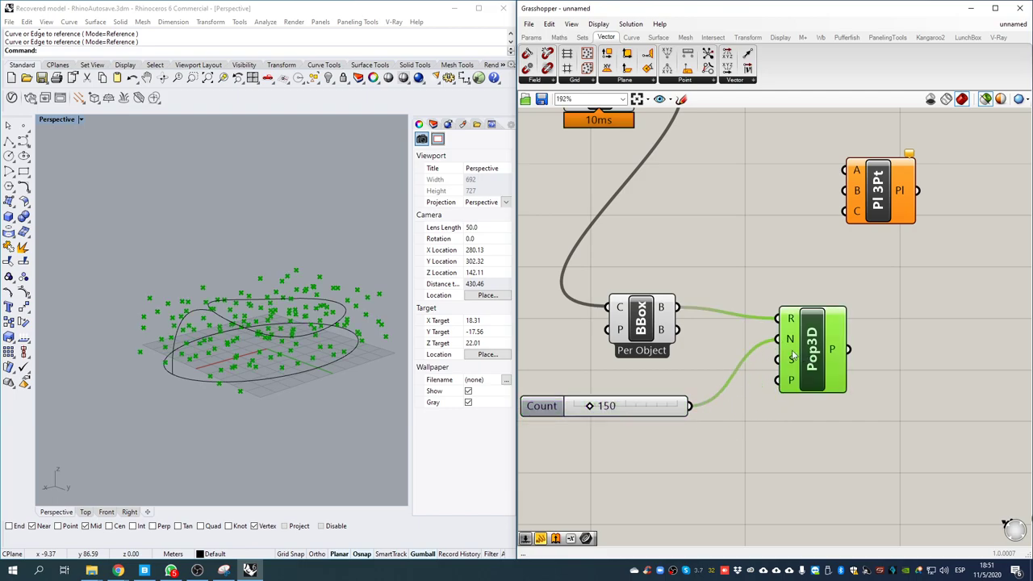
# - Turn off selected-only preview and hide the Bounding Box component's preview
pyautogui.click(987, 99)
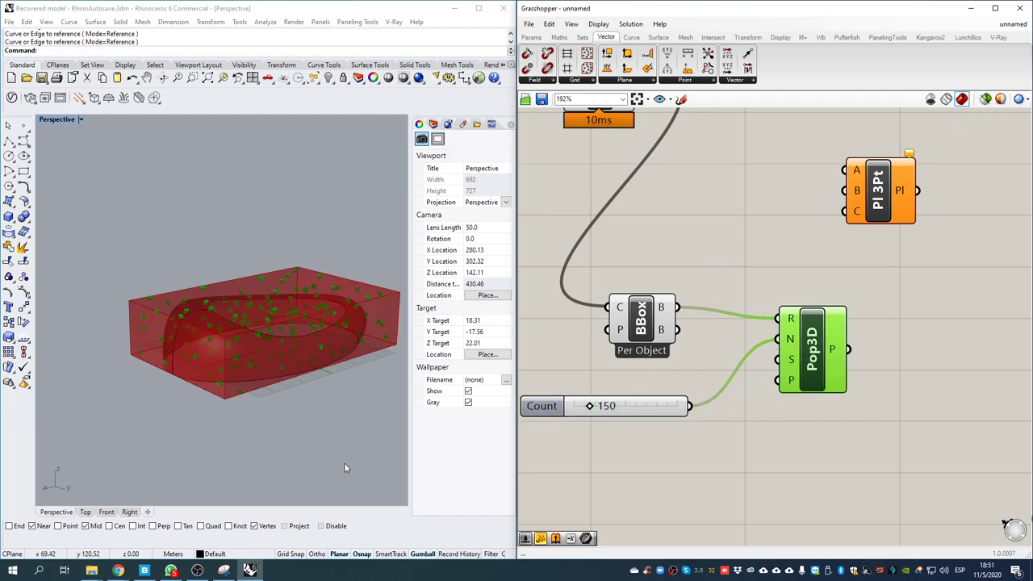
pyautogui.click(650, 325)
pyautogui.middleClick(650, 324)
pyautogui.click(681, 289)
pyautogui.moveTo(661, 198); pyautogui.dragTo(716, 328, button='right')
pyautogui.scroll(-4, 633, 249)
pyautogui.moveTo(674, 267); pyautogui.dragTo(769, 346, button='right')
pyautogui.click(872, 246)
pyautogui.moveTo(865, 382); pyautogui.dragTo(848, 360, button='right')
pyautogui.scroll(4, 843, 422)
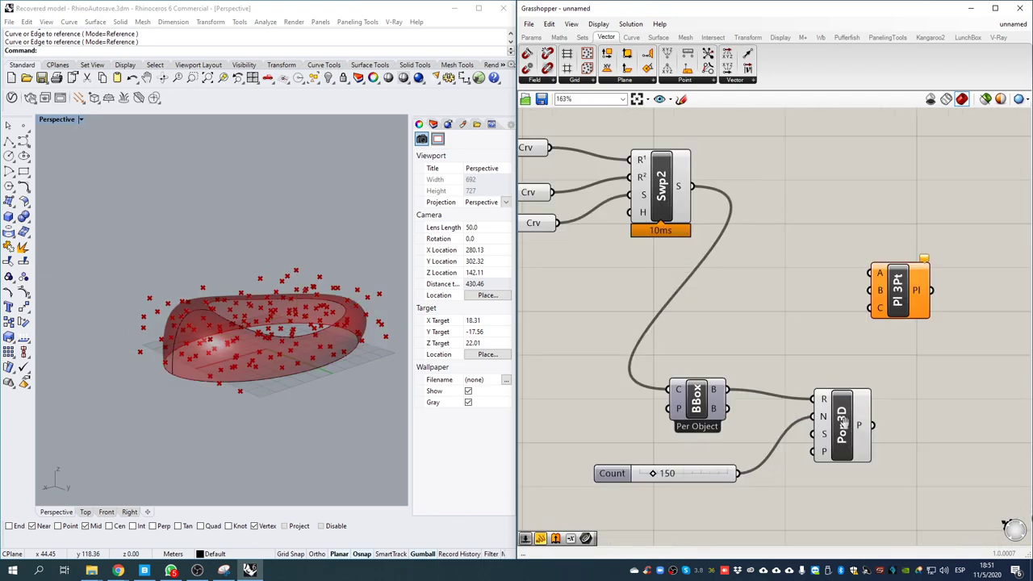
# - Attach a panel to Populate 3D's points output and enlarge it to examine the point list
pyautogui.moveTo(845, 427); pyautogui.dragTo(806, 415, button='right')
pyautogui.click(807, 417)
pyautogui.moveTo(807, 416); pyautogui.dragTo(785, 426)
pyautogui.doubleClick(872, 415)
pyautogui.write('//')
pyautogui.press('Return')
pyautogui.moveTo(874, 415); pyautogui.dragTo(914, 416)
pyautogui.moveTo(806, 421); pyautogui.dragTo(839, 414)
pyautogui.moveTo(947, 454); pyautogui.dragTo(963, 540)
pyautogui.moveTo(926, 410); pyautogui.dragTo(791, 411, button='right')
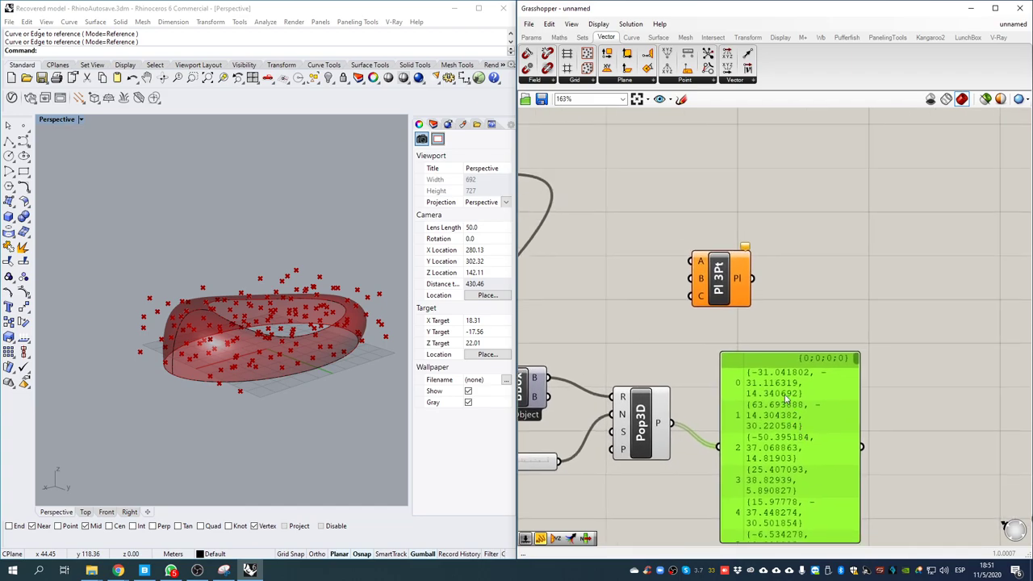
# - Move Plane 3Pt farther from Populate 3D and delete the panel listing the points
pyautogui.moveTo(722, 296); pyautogui.dragTo(904, 244)
pyautogui.scroll(-3, 751, 327)
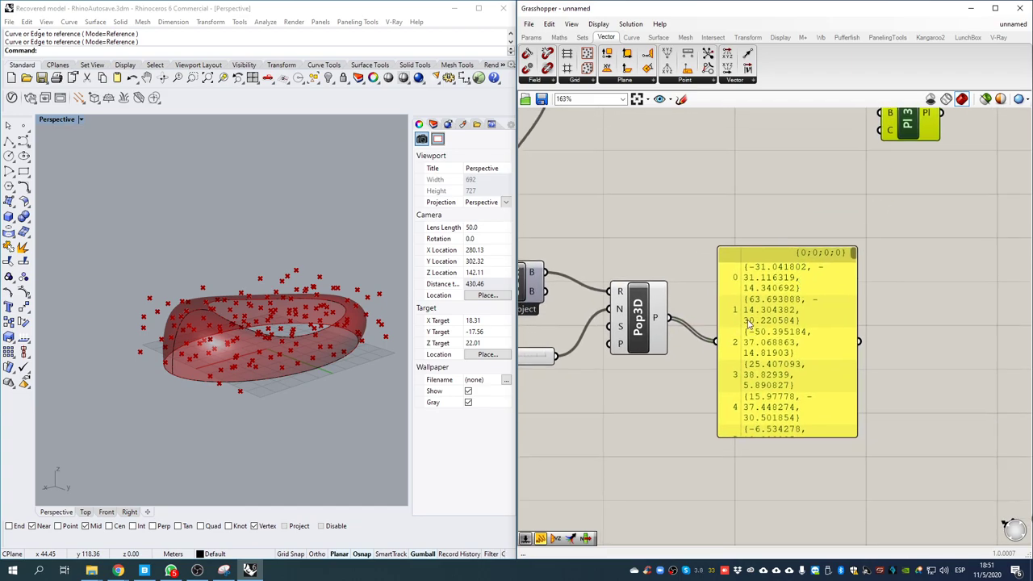
pyautogui.click(762, 346)
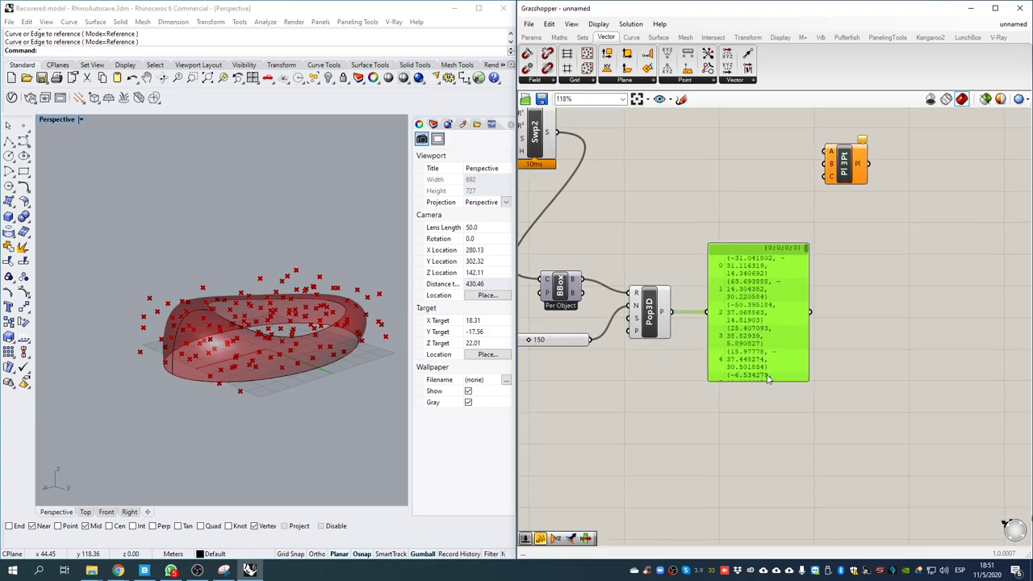
pyautogui.press('Delete')
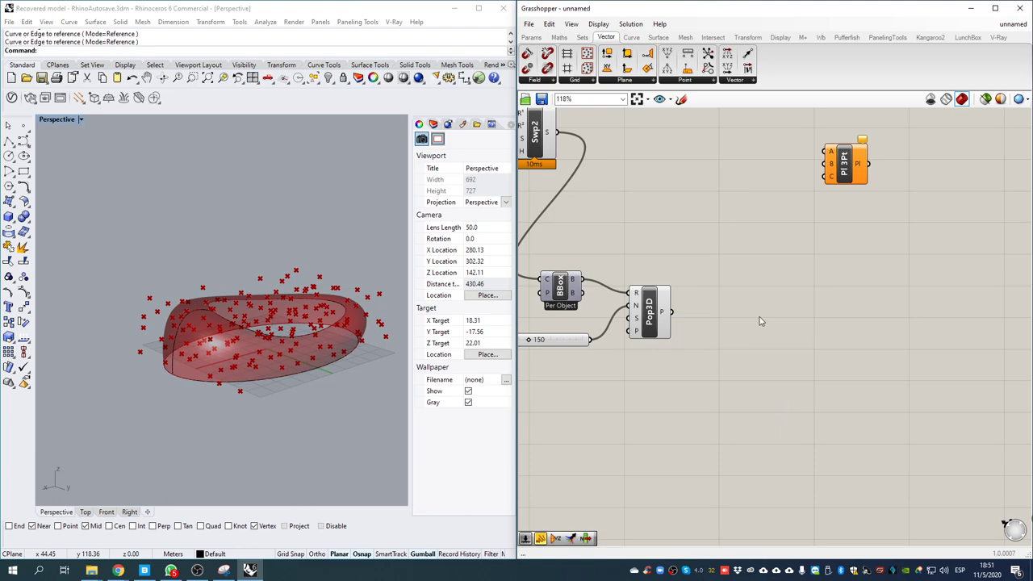
# - Add a Partition List component after Populate 3D and feed the populated points into its list input
pyautogui.doubleClick(748, 312)
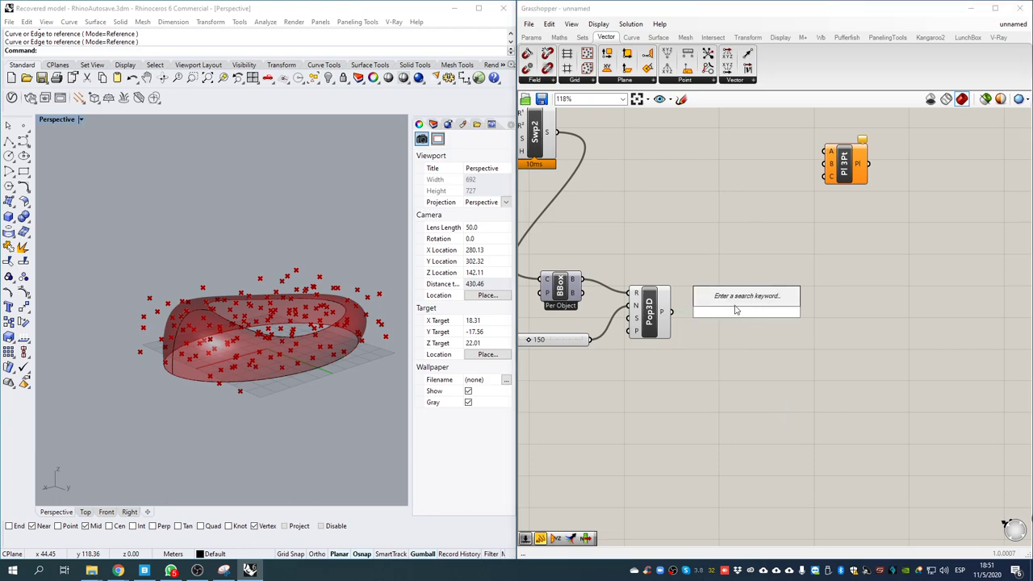
pyautogui.click(631, 37)
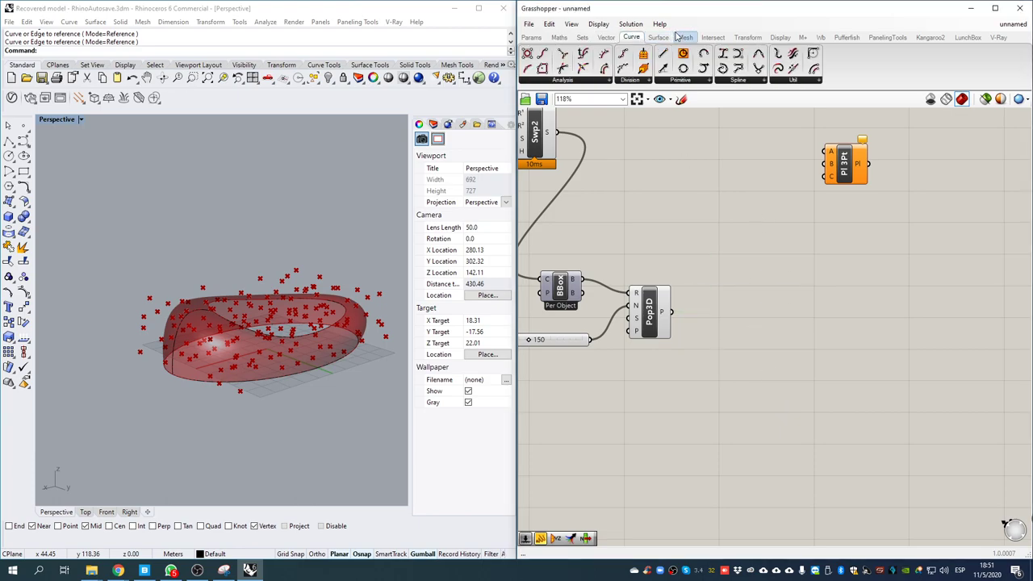
pyautogui.click(582, 38)
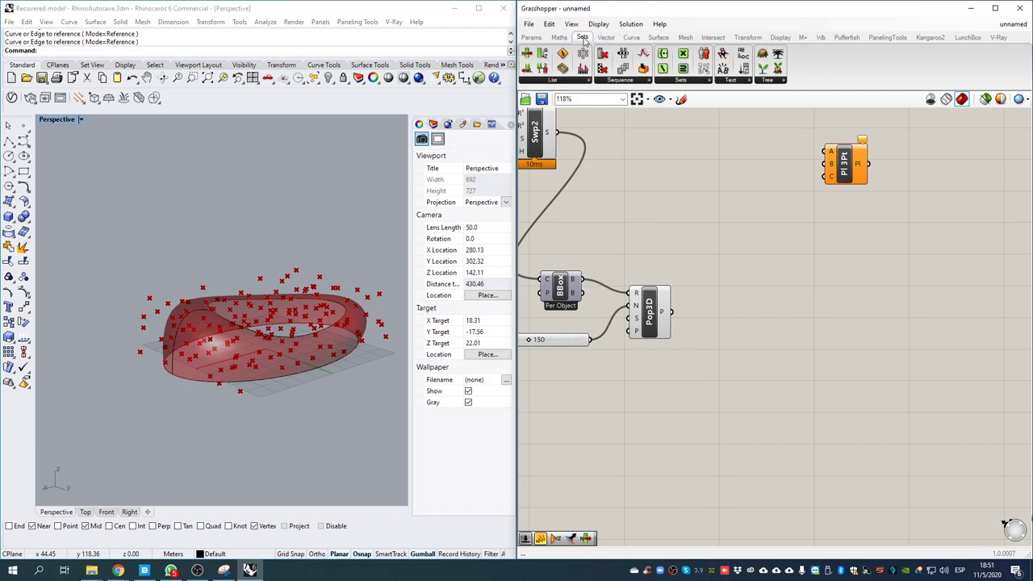
pyautogui.click(570, 81)
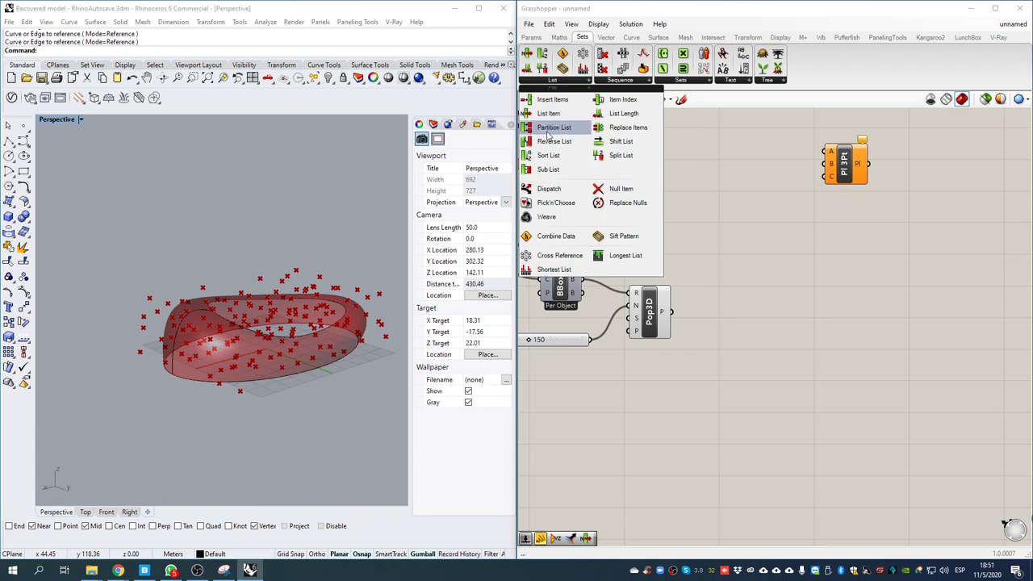
pyautogui.click(550, 131)
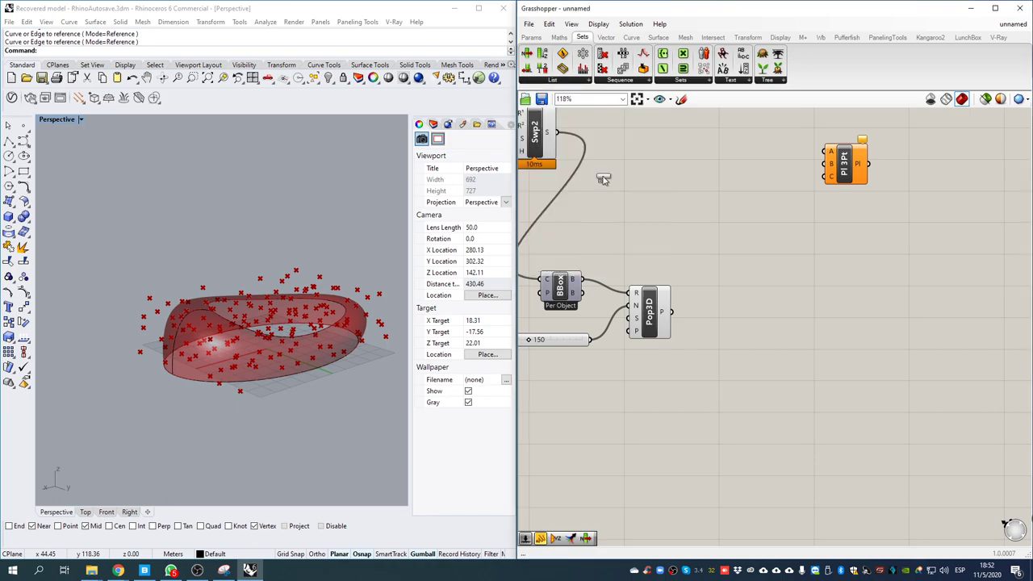
pyautogui.click(735, 336)
pyautogui.scroll(1, 736, 339)
pyautogui.scroll(2, 734, 339)
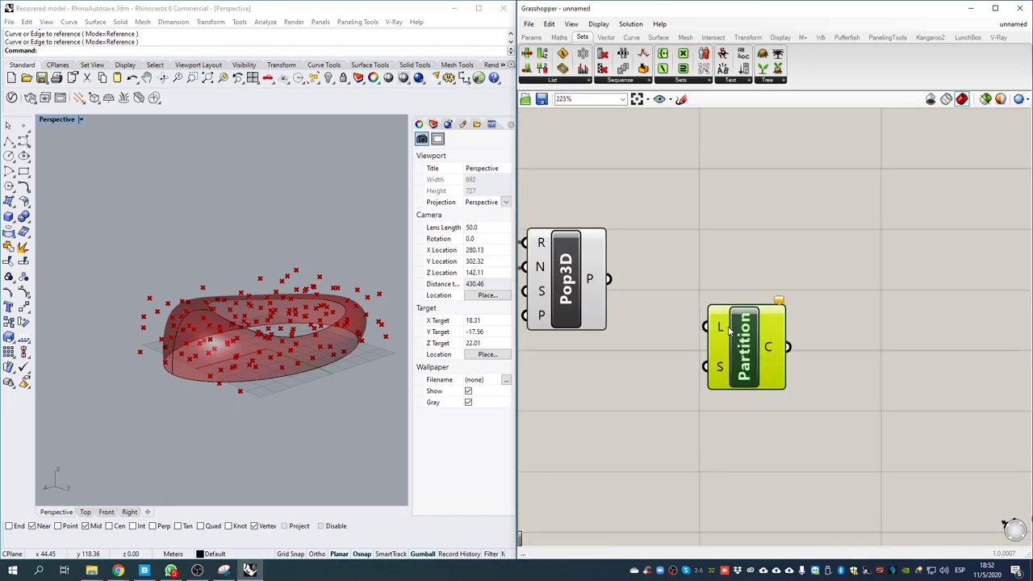
pyautogui.moveTo(719, 326); pyautogui.dragTo(608, 279)
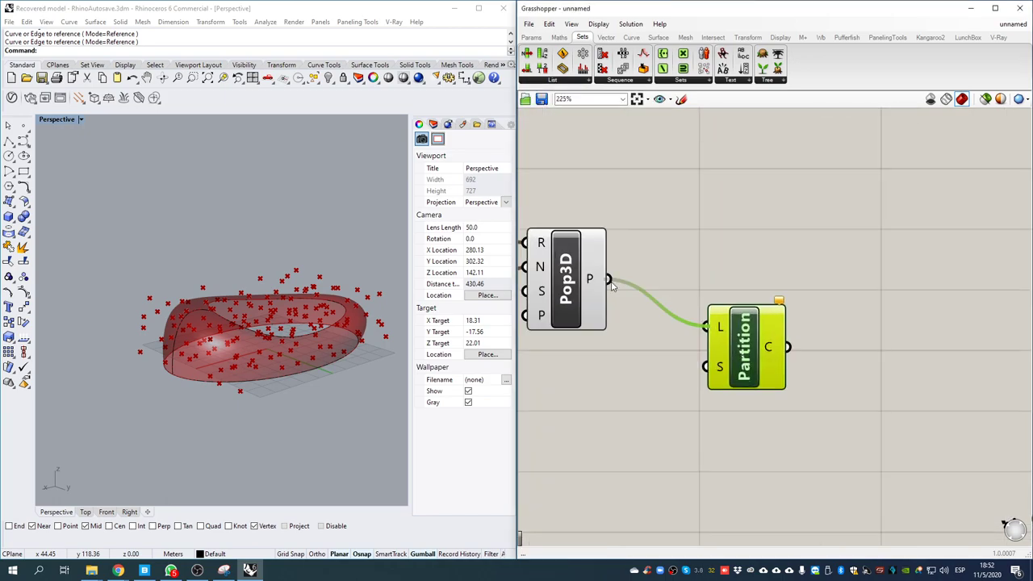
# - Check Partition List's default sizes and examine its output chunks in a temporary enlarged panel, deleting the panel when done
pyautogui.rightClick(722, 369)
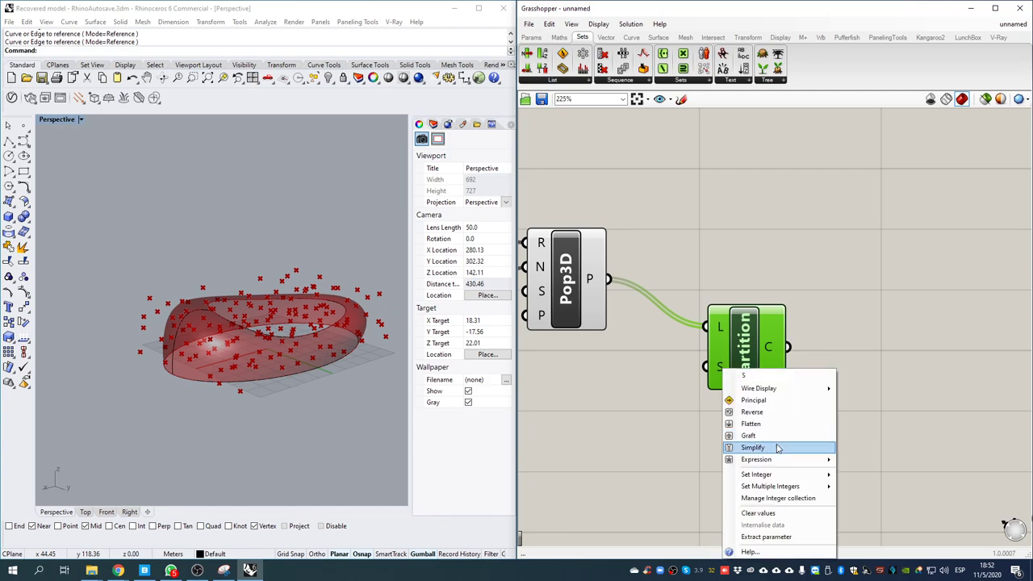
pyautogui.moveTo(778, 477)
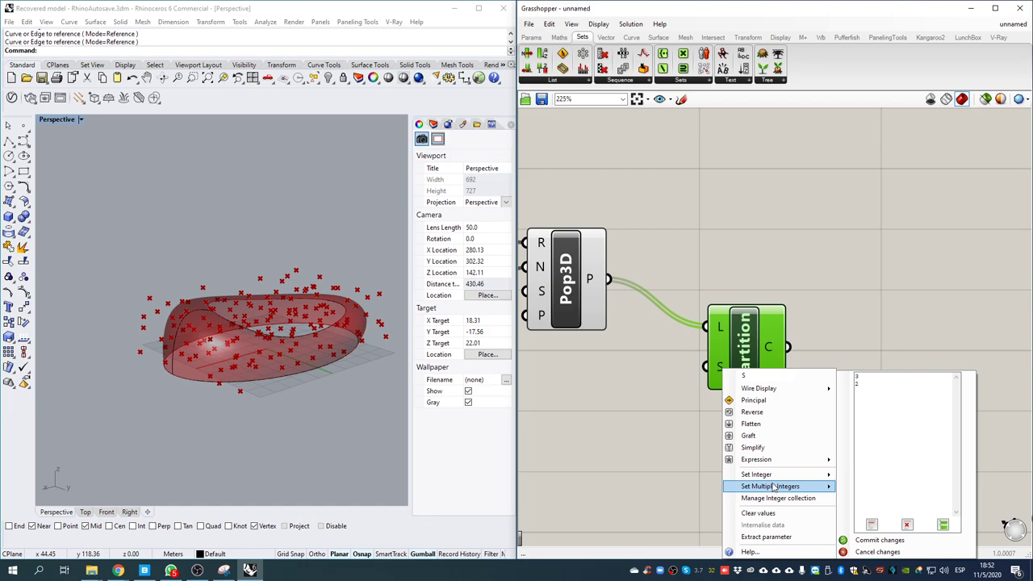
pyautogui.doubleClick(844, 249)
pyautogui.write('//')
pyautogui.press('Return')
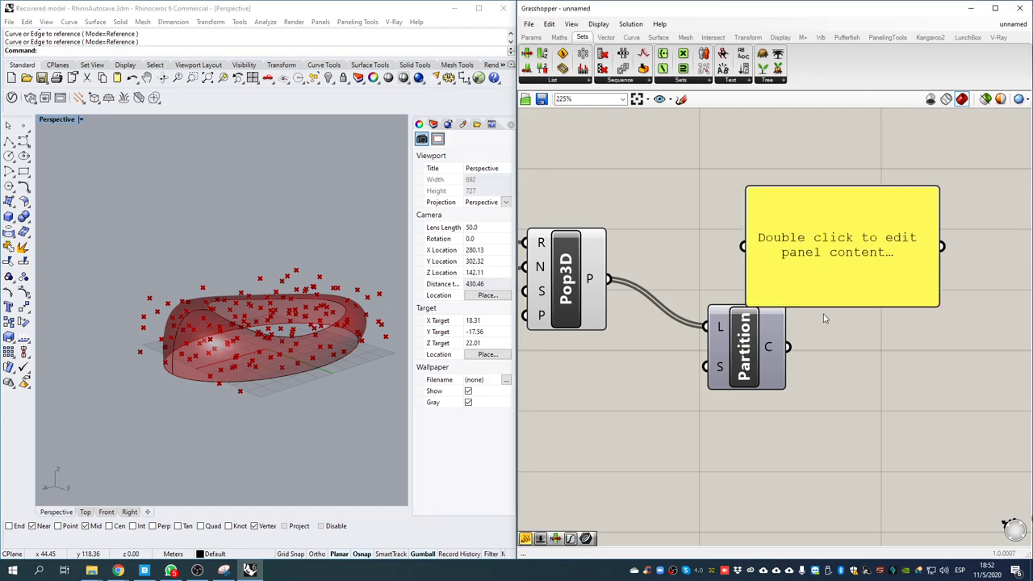
pyautogui.moveTo(820, 284); pyautogui.dragTo(941, 279)
pyautogui.moveTo(788, 348); pyautogui.dragTo(865, 241)
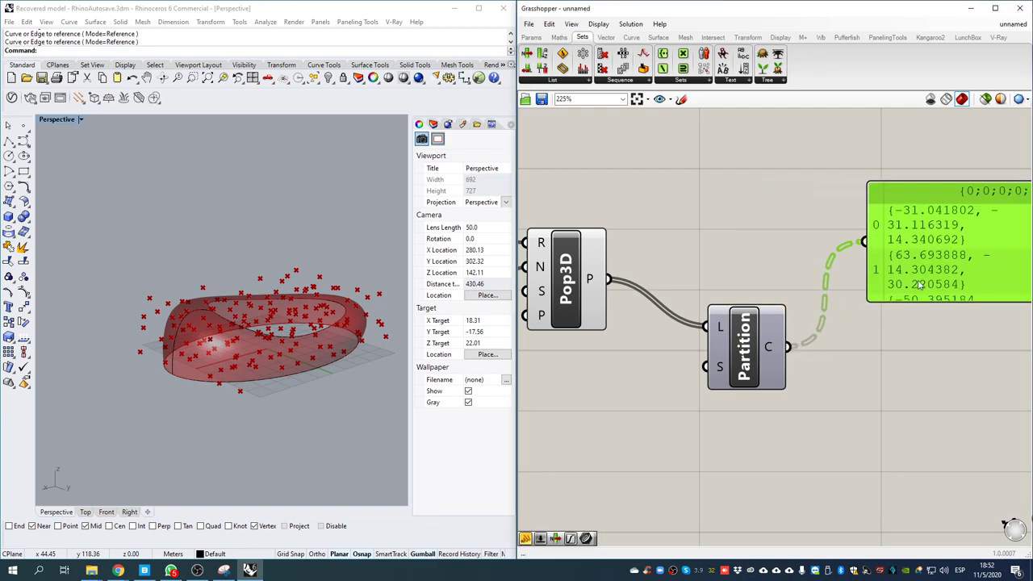
pyautogui.moveTo(949, 287); pyautogui.dragTo(819, 270, button='right')
pyautogui.moveTo(827, 285); pyautogui.dragTo(843, 559)
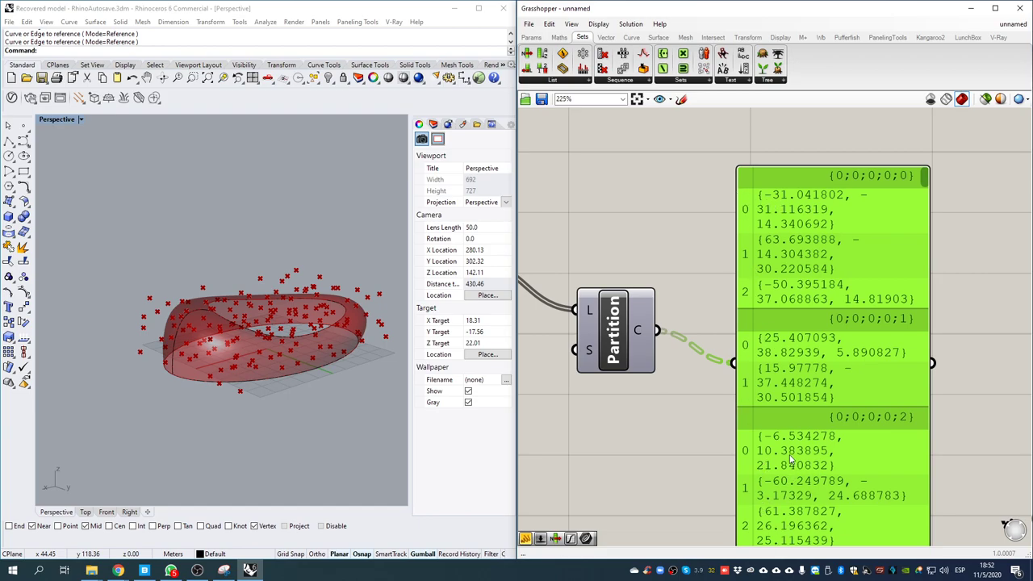
pyautogui.moveTo(811, 314); pyautogui.dragTo(829, 252)
pyautogui.press('Delete')
# - Create a number slider set to 3 and connect it to Partition List's size input
pyautogui.moveTo(673, 339); pyautogui.dragTo(823, 294, button='right')
pyautogui.doubleClick(623, 387)
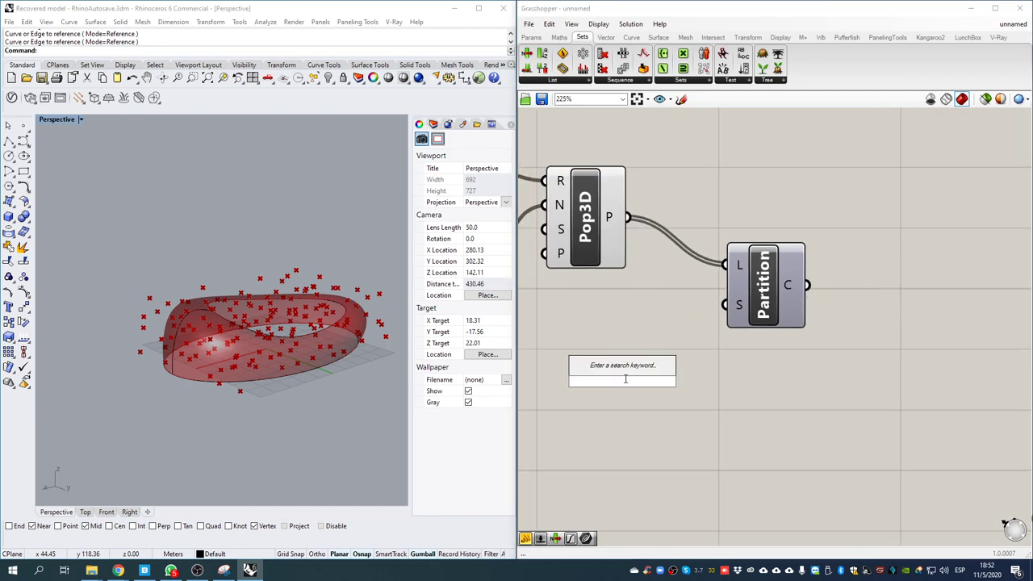
pyautogui.write('3')
pyautogui.press('Return')
pyautogui.moveTo(722, 381); pyautogui.dragTo(726, 304)
# - Examine the regrouped chunks in a temporary enlarged panel on Partition List's output, and delete that panel
pyautogui.doubleClick(915, 285)
pyautogui.write('panel')
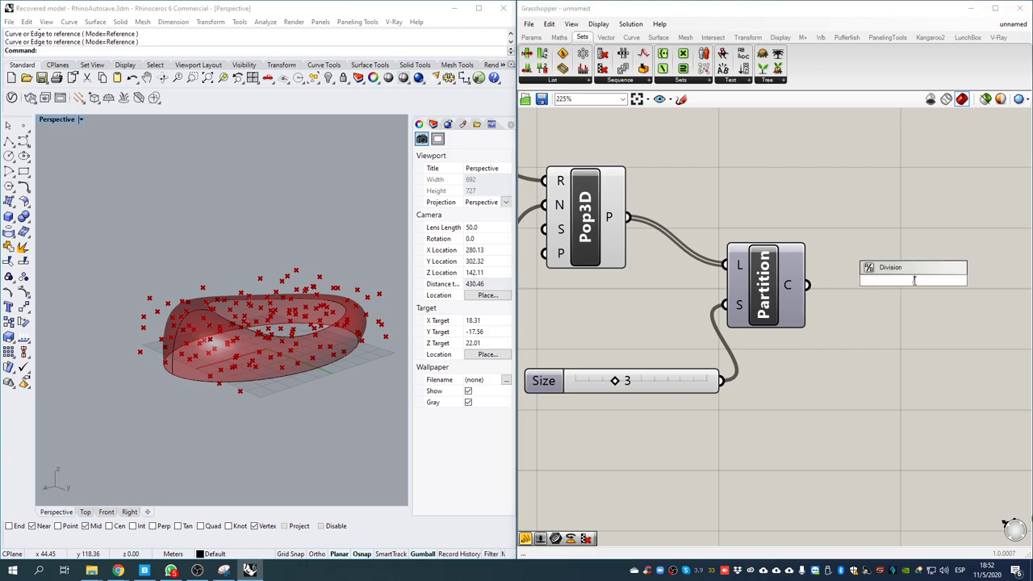
pyautogui.press('Return')
pyautogui.moveTo(807, 285); pyautogui.dragTo(815, 281)
pyautogui.moveTo(891, 277); pyautogui.dragTo(912, 207)
pyautogui.moveTo(926, 270); pyautogui.dragTo(936, 532)
pyautogui.moveTo(901, 287); pyautogui.dragTo(894, 280)
pyautogui.press('Delete')
# - Reposition Partition List, attach a new panel to its output and browse the branches of grouped points
pyautogui.moveTo(878, 323); pyautogui.dragTo(648, 372, button='right')
pyautogui.moveTo(540, 332); pyautogui.dragTo(595, 268)
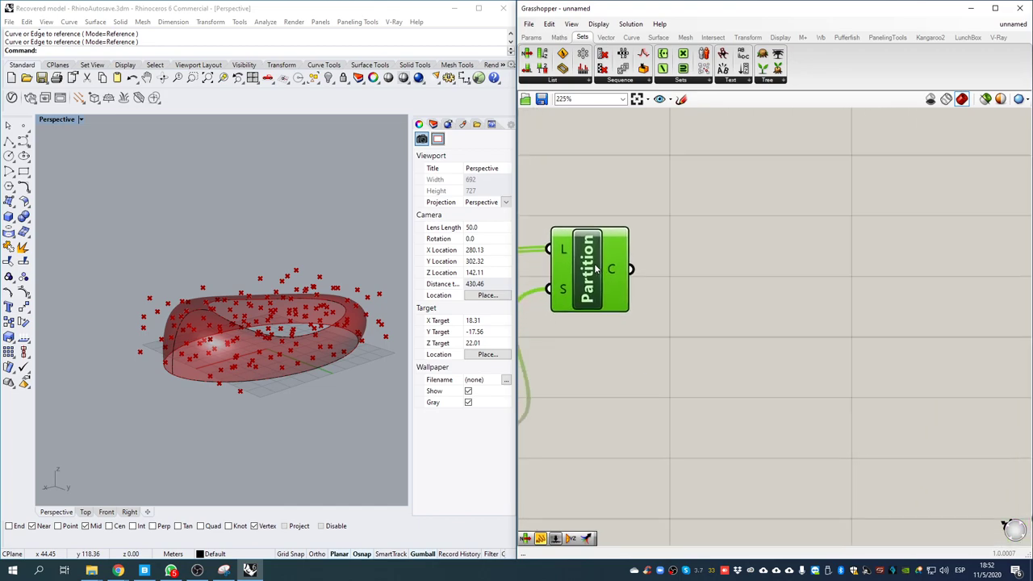
pyautogui.scroll(2, 623, 271)
pyautogui.scroll(-2, 803, 274)
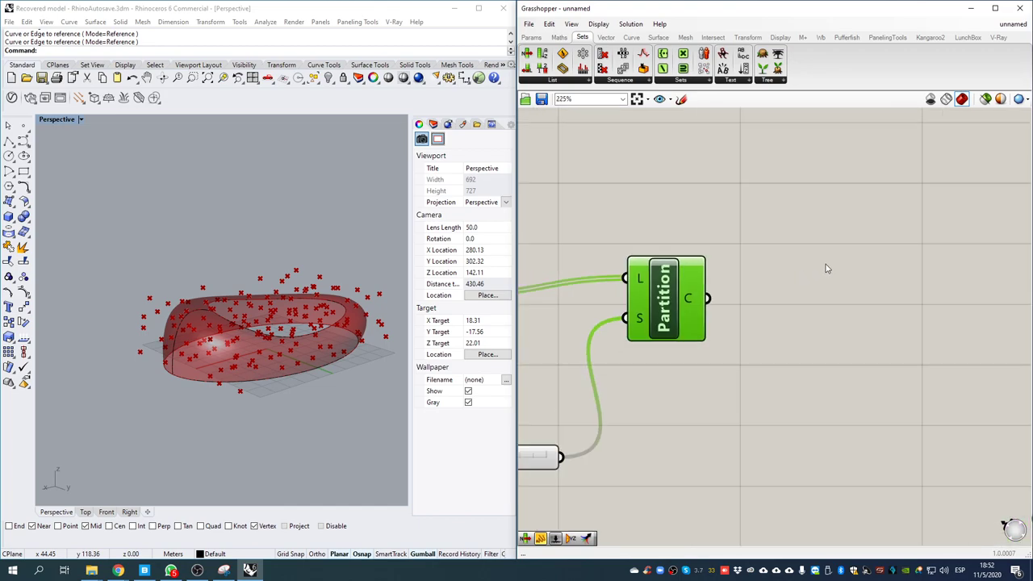
pyautogui.doubleClick(826, 269)
pyautogui.write('panel')
pyautogui.press('Return')
pyautogui.moveTo(707, 299); pyautogui.dragTo(724, 263)
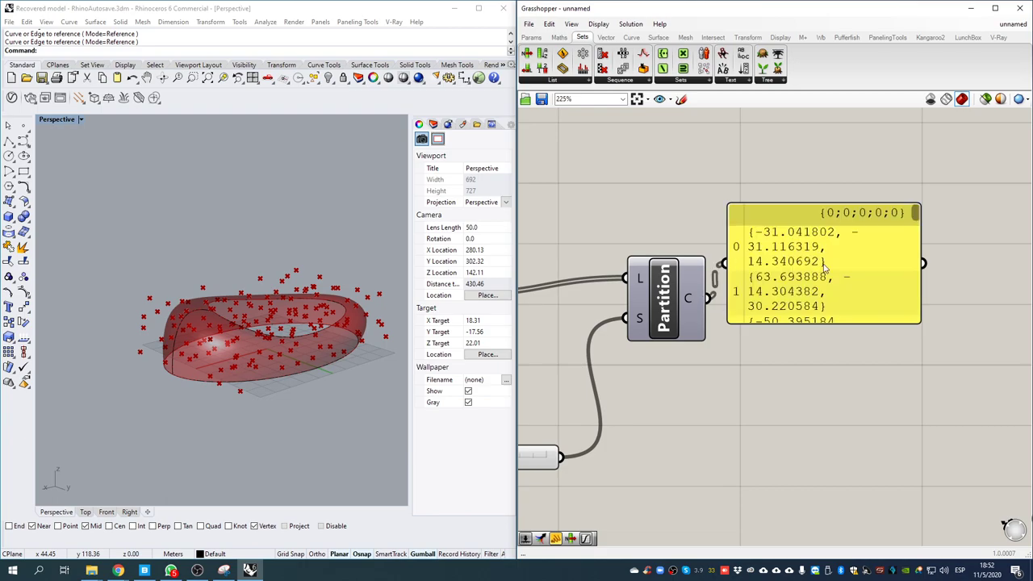
pyautogui.moveTo(859, 228); pyautogui.dragTo(908, 220)
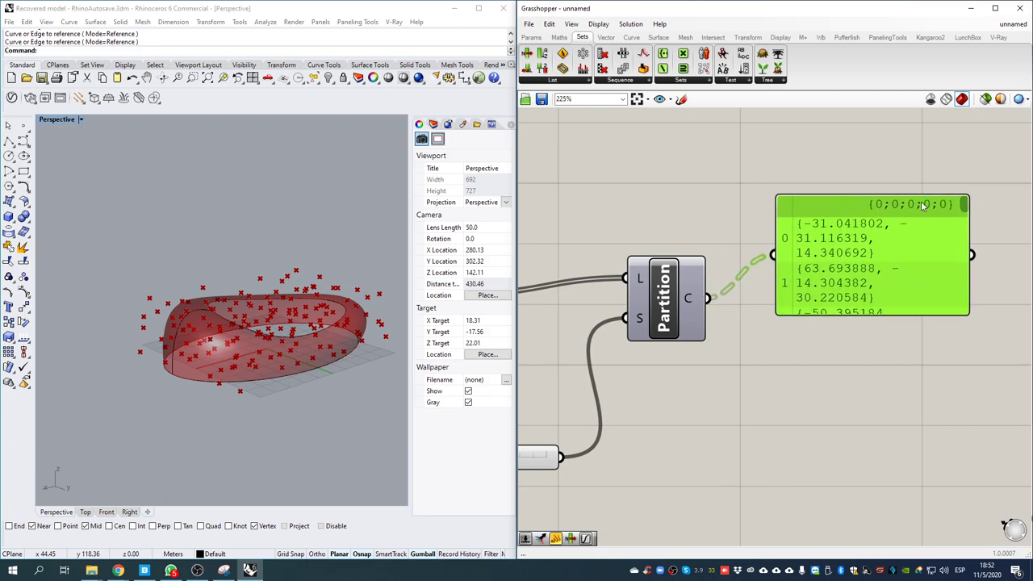
pyautogui.moveTo(965, 206); pyautogui.dragTo(965, 245)
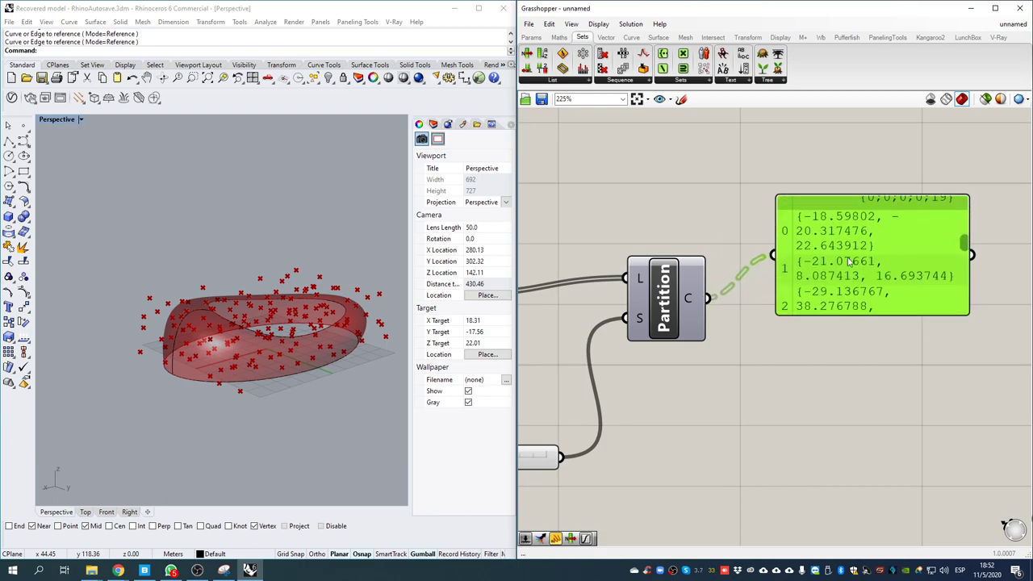
pyautogui.scroll(1, 947, 251)
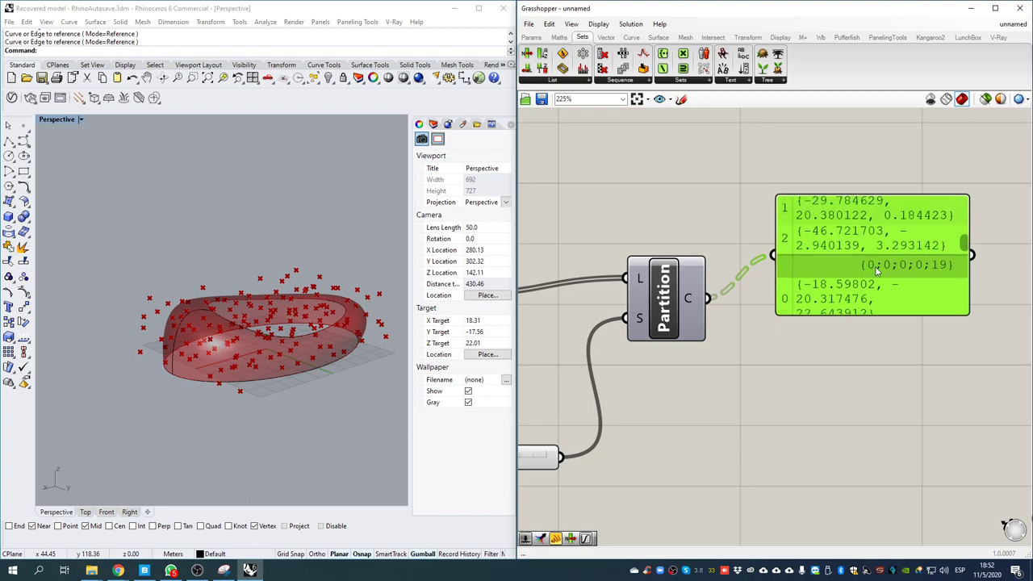
# - Simplify Partition List's output, browse the shortened branch paths in the attached panel, and delete that panel
pyautogui.rightClick(689, 300)
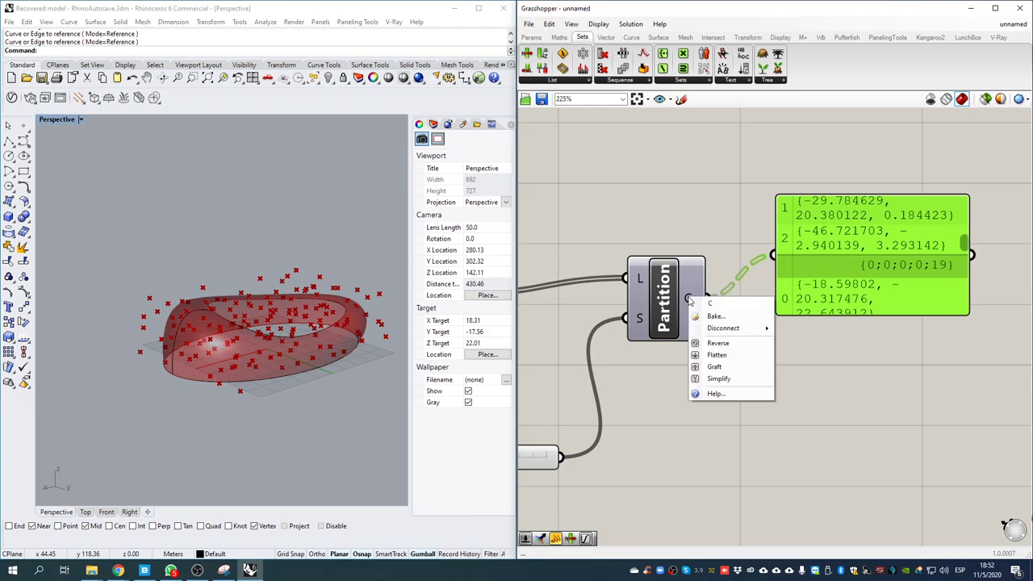
pyautogui.click(714, 379)
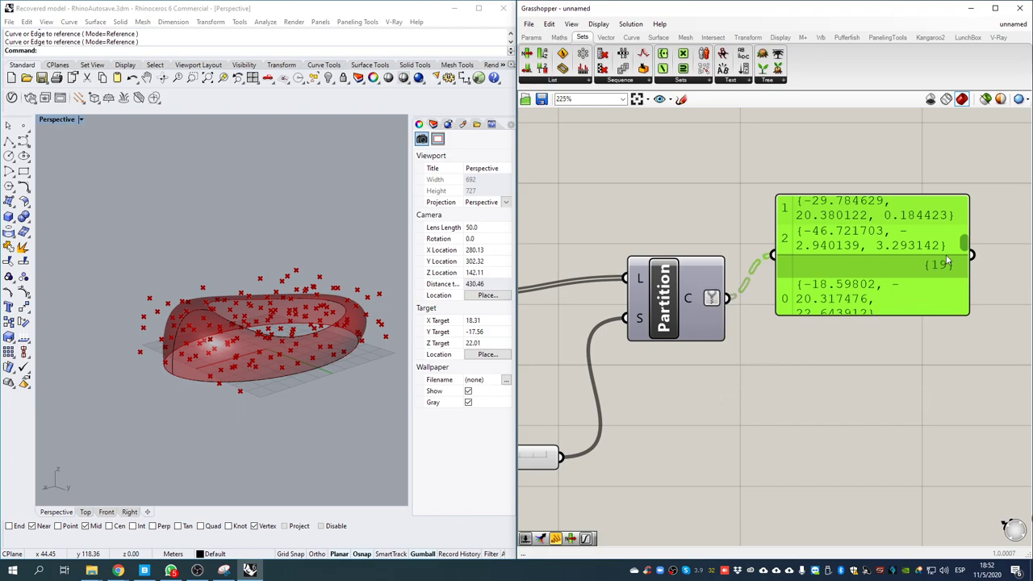
pyautogui.moveTo(965, 245); pyautogui.dragTo(965, 211)
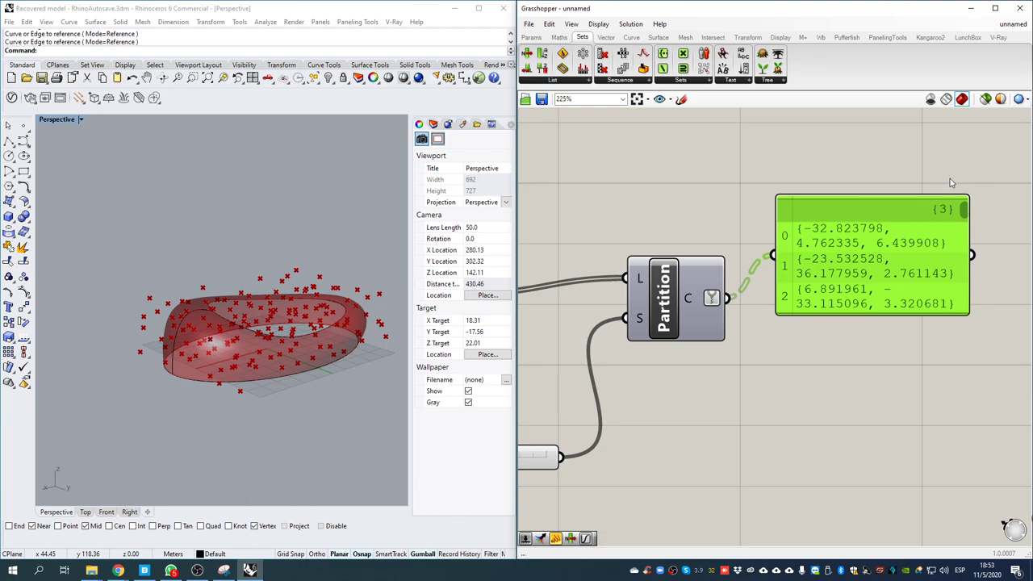
pyautogui.moveTo(962, 210); pyautogui.dragTo(964, 305)
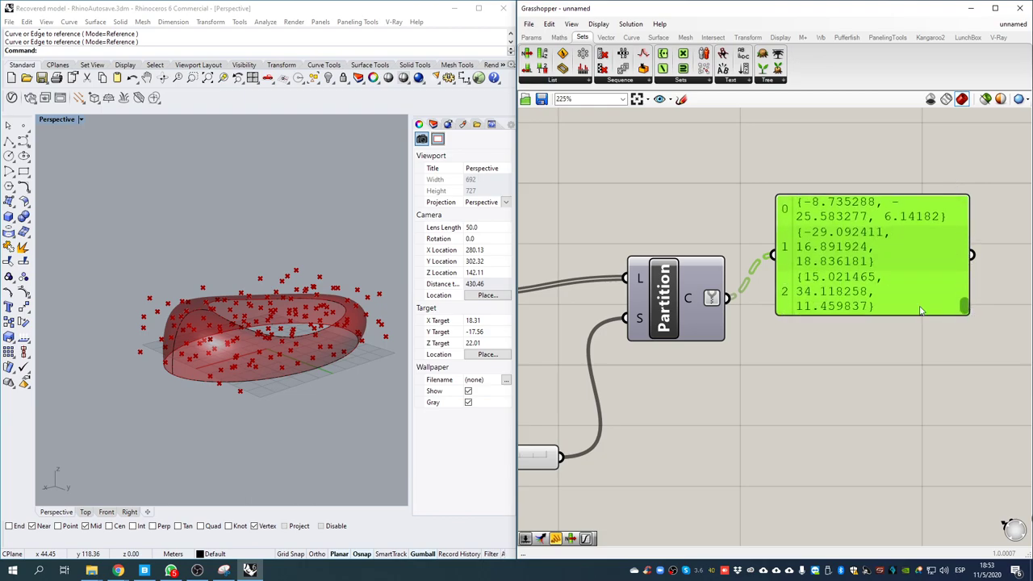
pyautogui.press('Delete')
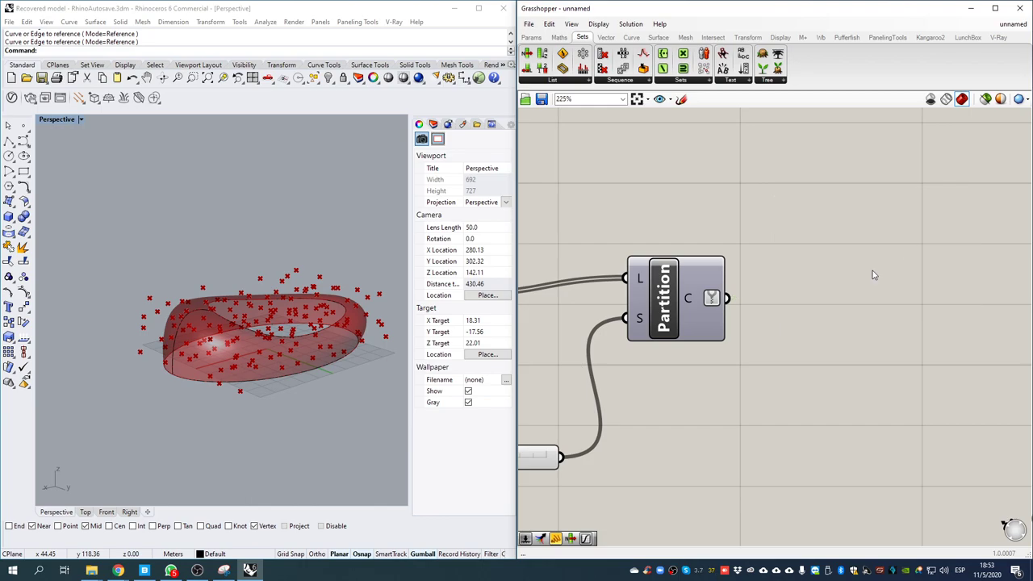
# - Reposition Partition List and the Plane 3Pt component to leave free canvas space between them
pyautogui.moveTo(781, 280); pyautogui.dragTo(758, 323, button='right')
pyautogui.moveTo(680, 341); pyautogui.dragTo(614, 288)
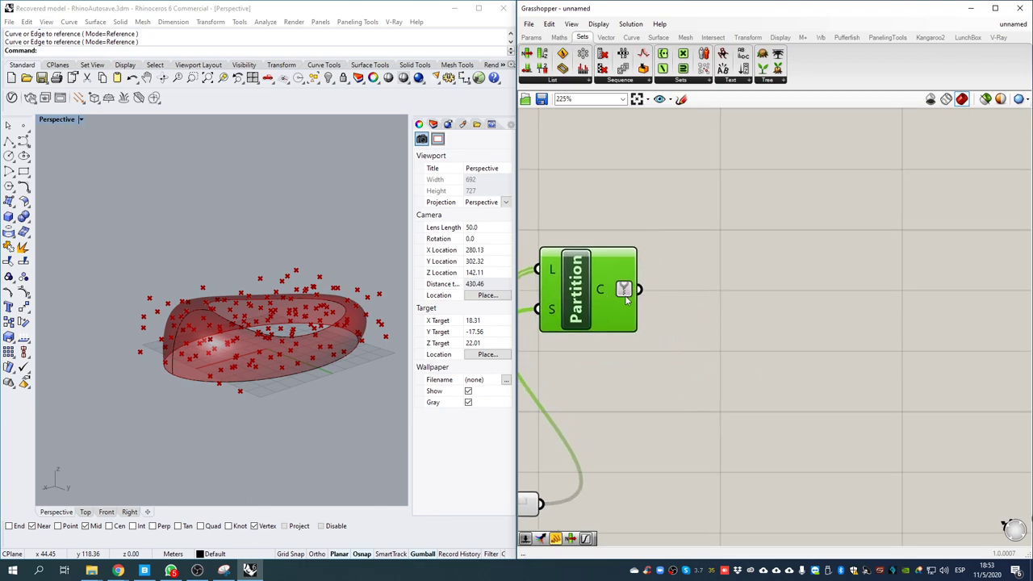
pyautogui.moveTo(590, 200); pyautogui.dragTo(685, 372, button='right')
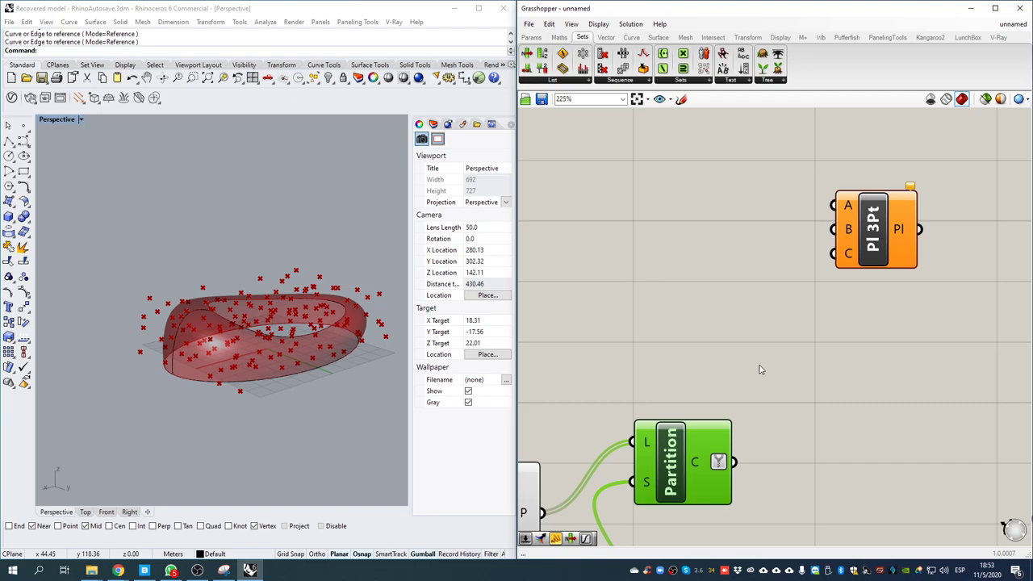
pyautogui.moveTo(685, 426); pyautogui.dragTo(695, 369, button='right')
pyautogui.moveTo(706, 380); pyautogui.dragTo(744, 381)
pyautogui.moveTo(884, 304); pyautogui.dragTo(876, 332, button='right')
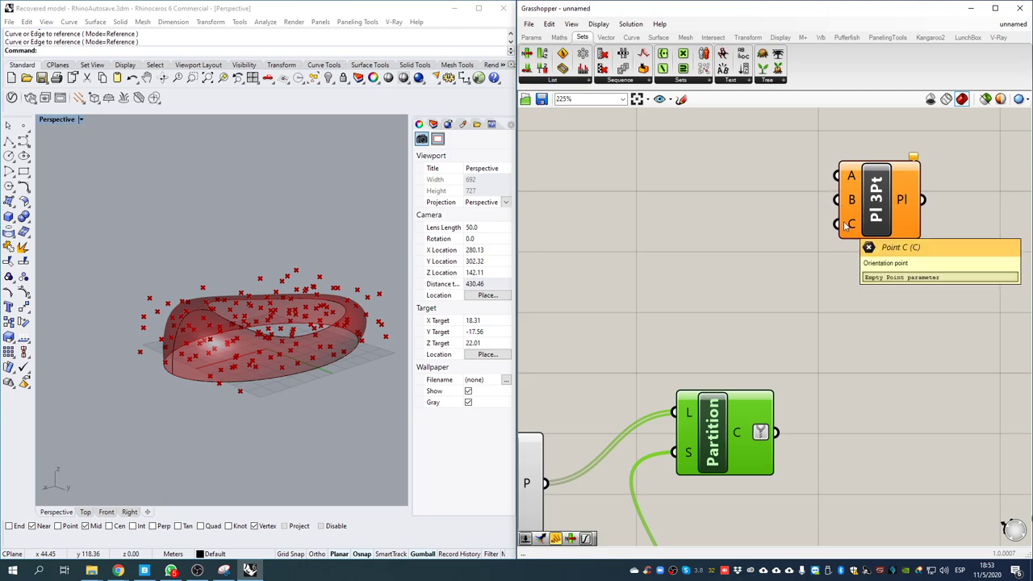
pyautogui.moveTo(847, 218); pyautogui.dragTo(927, 218)
pyautogui.moveTo(799, 332); pyautogui.dragTo(731, 289, button='right')
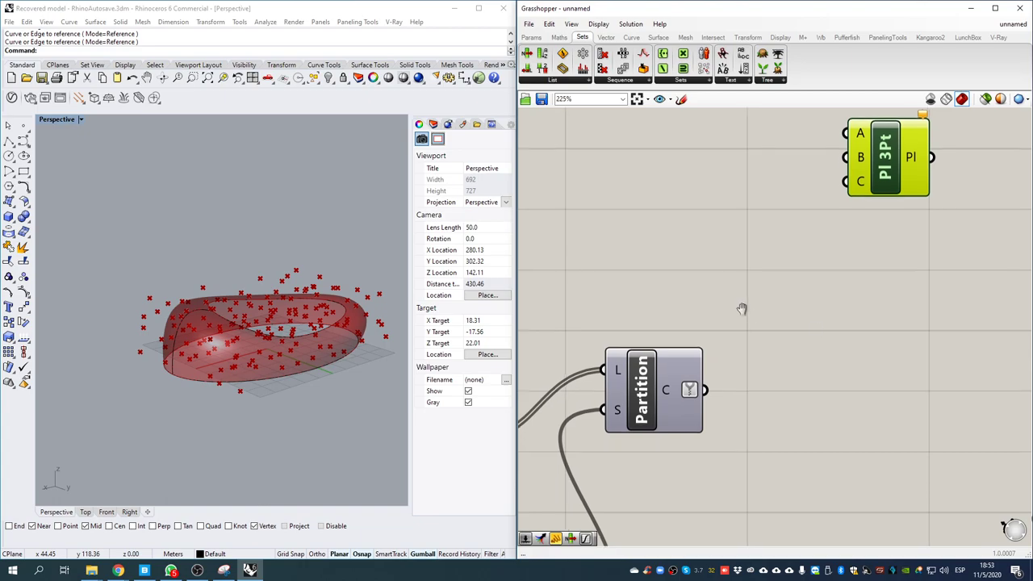
# - Add a List Item component, duplicate it twice, and stack the three copies between Partition List and Plane 3Pt
pyautogui.doubleClick(805, 273)
pyautogui.write('list i')
pyautogui.press('Return')
pyautogui.moveTo(838, 296); pyautogui.dragTo(814, 469)
pyautogui.hotkey('ctrl', 'c')
pyautogui.hotkey('ctrl', 'v')
pyautogui.hotkey('ctrl', 'c')
pyautogui.hotkey('ctrl', 'v')
pyautogui.moveTo(840, 278); pyautogui.dragTo(849, 274)
# - Create a number slider set to 0 and connect it to the uppermost List Item's index input
pyautogui.click(652, 262)
pyautogui.doubleClick(652, 259)
pyautogui.write('0')
pyautogui.press('Return')
pyautogui.moveTo(751, 258); pyautogui.dragTo(805, 272)
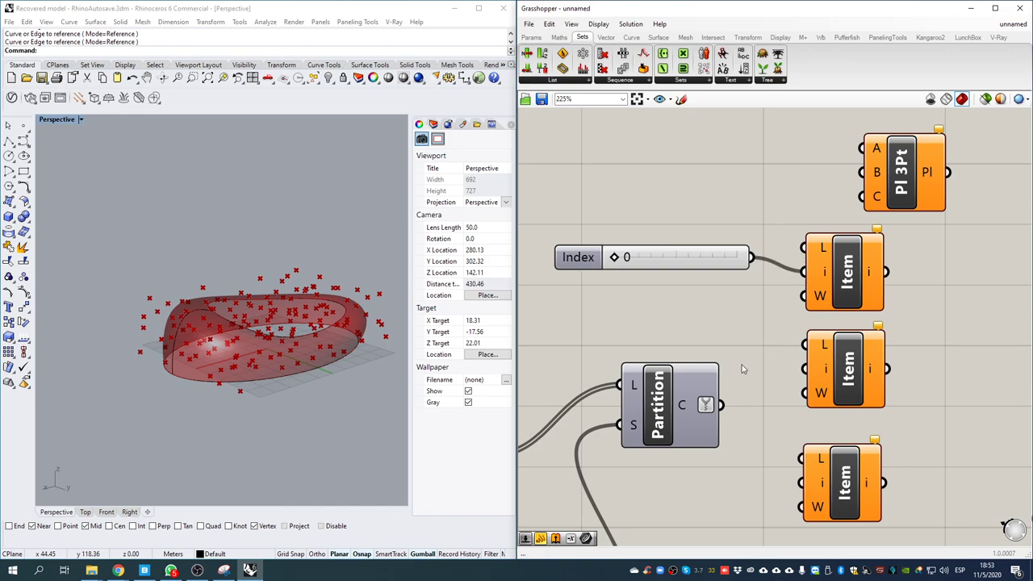
# - Create number sliders set to 1 and 2 and connect them to the index inputs of the middle and lowest List Items
pyautogui.doubleClick(702, 317)
pyautogui.write('1')
pyautogui.press('Return')
pyautogui.moveTo(737, 316); pyautogui.dragTo(677, 311)
pyautogui.moveTo(739, 312); pyautogui.dragTo(804, 369)
pyautogui.doubleClick(646, 342)
pyautogui.write('2')
pyautogui.press('Return')
pyautogui.moveTo(739, 349); pyautogui.dragTo(802, 482)
# - Connect Partition List's output to all three List Items' list inputs, keeping slider 1 on the middle item's index input
pyautogui.moveTo(721, 404); pyautogui.dragTo(807, 249)
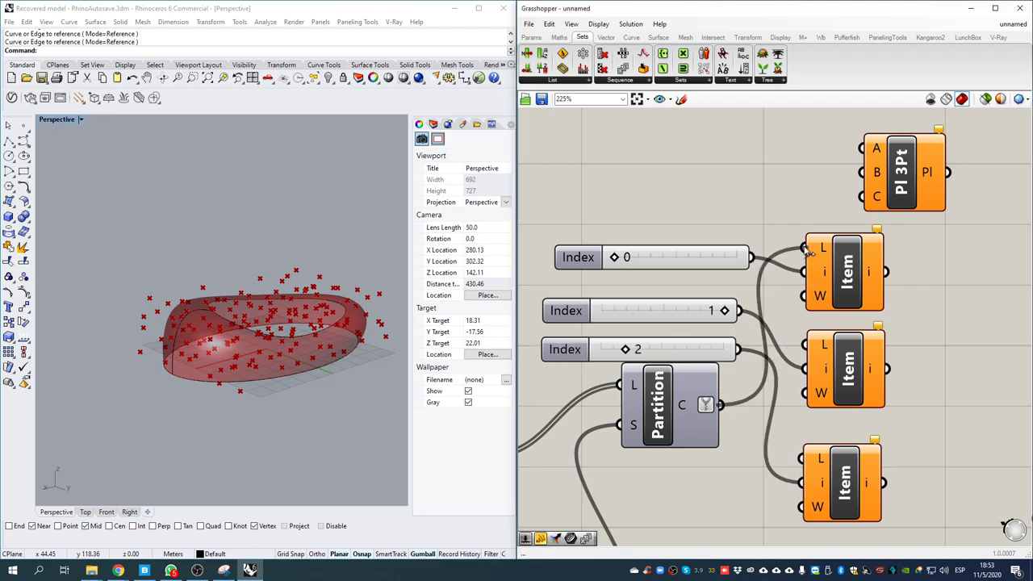
pyautogui.moveTo(722, 405); pyautogui.dragTo(805, 369)
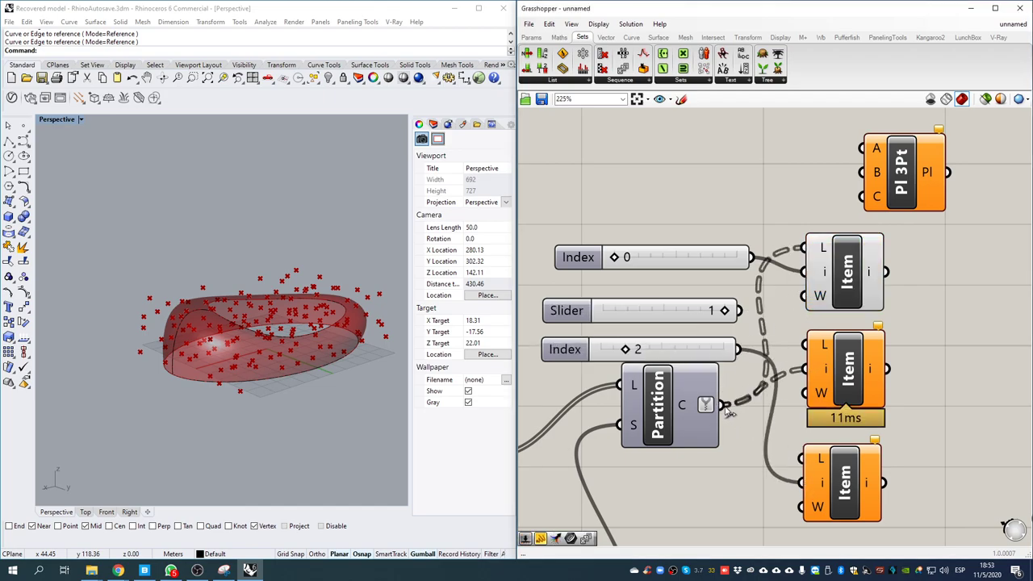
pyautogui.moveTo(904, 404); pyautogui.dragTo(833, 424, button='right')
pyautogui.click(783, 387)
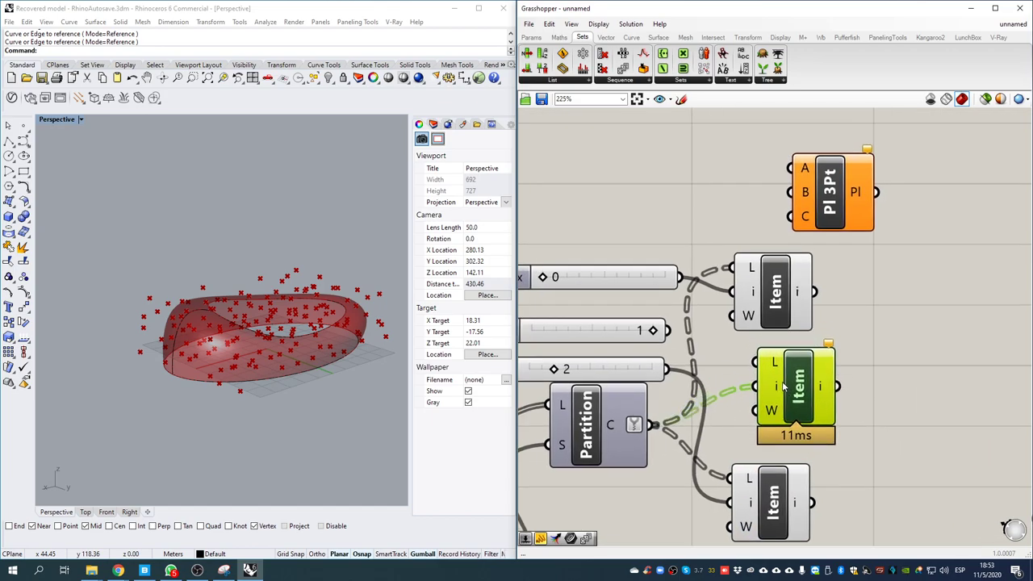
pyautogui.moveTo(666, 331); pyautogui.dragTo(751, 390)
pyautogui.moveTo(655, 425); pyautogui.dragTo(755, 363)
pyautogui.moveTo(804, 388); pyautogui.dragTo(777, 410)
# - Check the uppermost List Item's extracted points in a temporary panel on its output, and delete that panel
pyautogui.moveTo(880, 298); pyautogui.dragTo(821, 315, button='right')
pyautogui.click(822, 310)
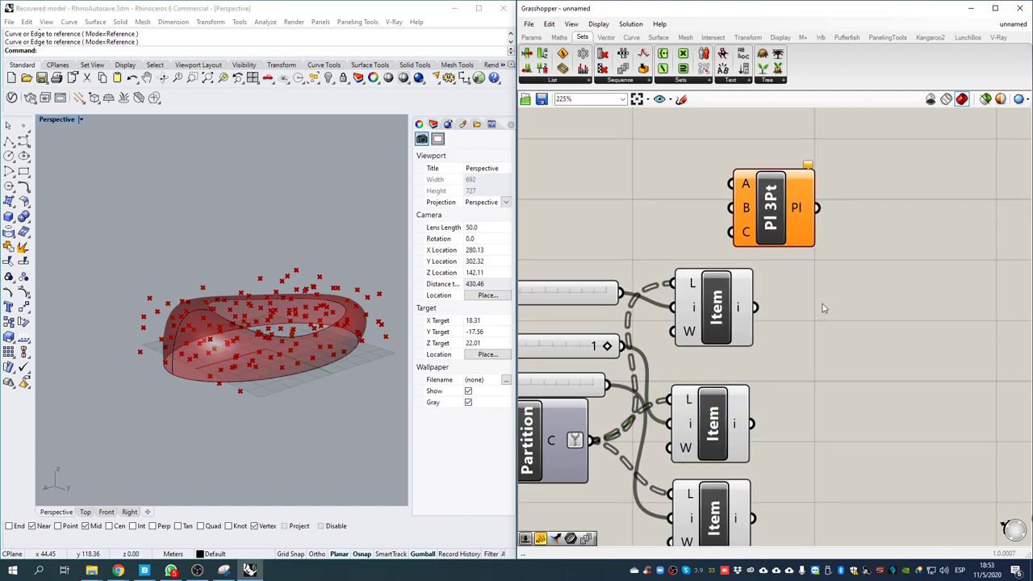
pyautogui.doubleClick(823, 303)
pyautogui.write('//')
pyautogui.press('Return')
pyautogui.moveTo(769, 307); pyautogui.dragTo(794, 308)
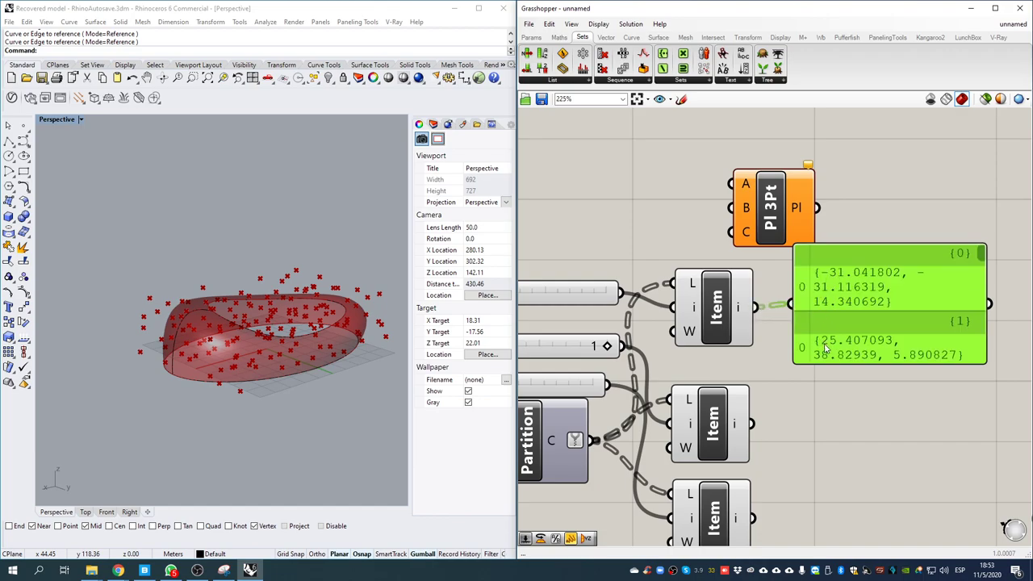
pyautogui.moveTo(982, 255)
pyautogui.mouseDown()
pyautogui.moveTo(984, 296)
pyautogui.moveTo(971, 246)
pyautogui.mouseUp()
pyautogui.moveTo(881, 288); pyautogui.dragTo(904, 316)
pyautogui.press('Delete')
# - Move Plane 3Pt beside the List Items and connect their three outputs to its A, B and C inputs
pyautogui.moveTo(773, 213); pyautogui.dragTo(901, 347)
pyautogui.moveTo(757, 313); pyautogui.dragTo(794, 324)
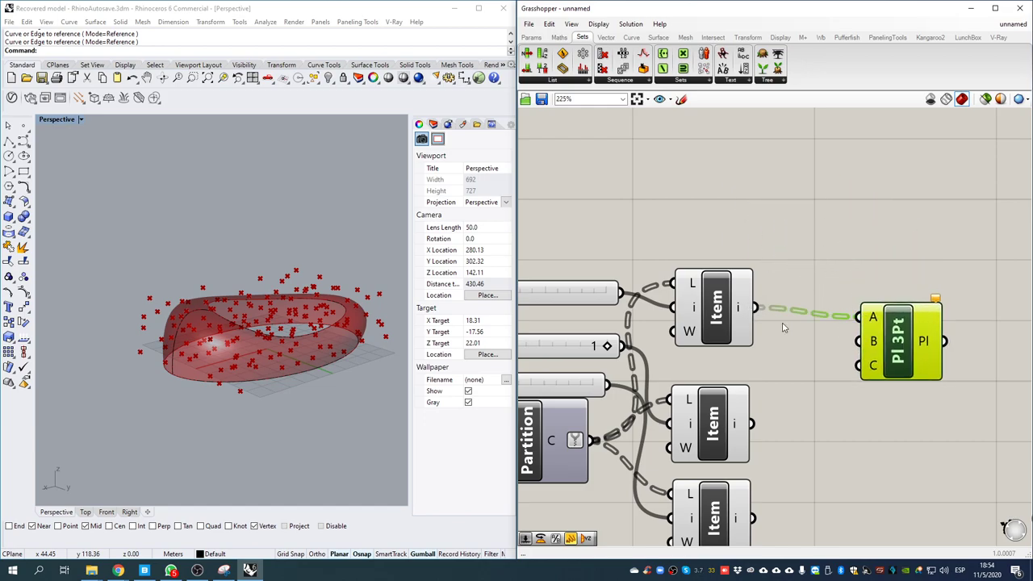
pyautogui.moveTo(757, 423); pyautogui.dragTo(859, 341)
pyautogui.moveTo(759, 513); pyautogui.dragTo(748, 410, button='right')
pyautogui.moveTo(743, 422); pyautogui.dragTo(856, 286)
pyautogui.moveTo(879, 250); pyautogui.dragTo(862, 333)
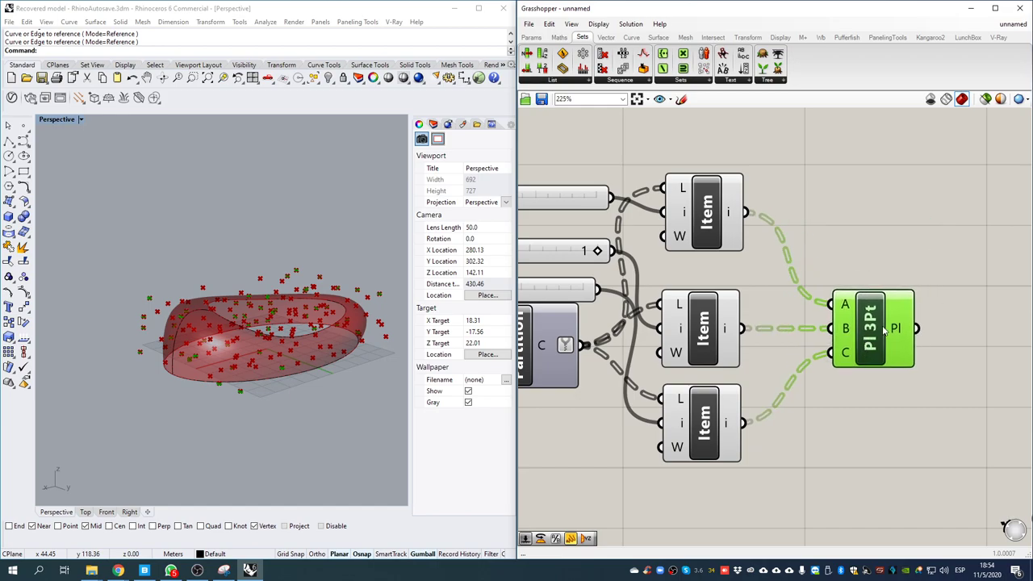
# - Attach an enlarged panel to Plane 3Pt's output and highlight the component to inspect its planes in the Perspective viewport
pyautogui.moveTo(925, 323); pyautogui.dragTo(801, 302, button='right')
pyautogui.doubleClick(905, 273)
pyautogui.write('//')
pyautogui.press('Return')
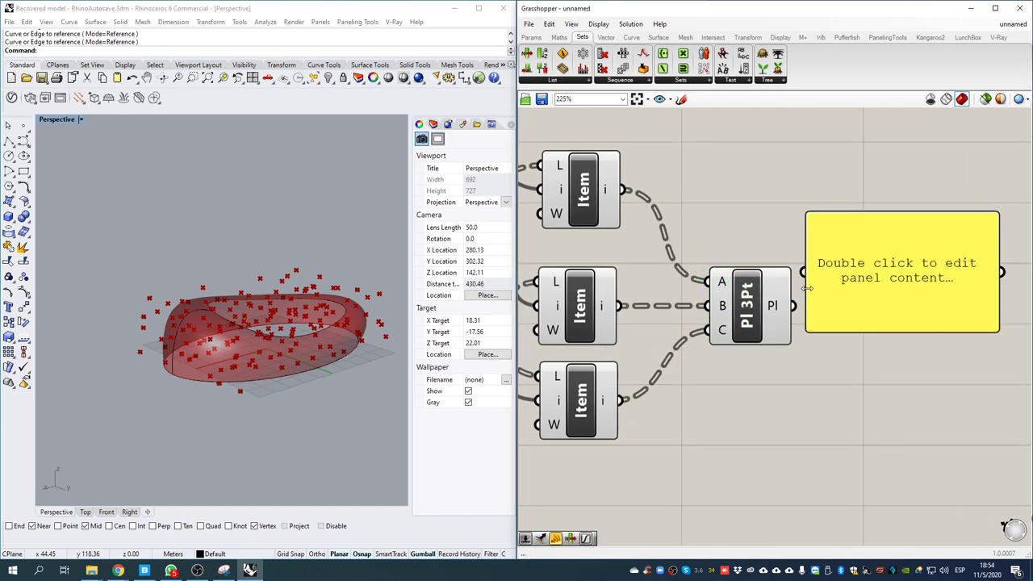
pyautogui.moveTo(794, 310); pyautogui.dragTo(805, 272)
pyautogui.moveTo(899, 320)
pyautogui.mouseDown()
pyautogui.moveTo(928, 274)
pyautogui.moveTo(918, 483)
pyautogui.mouseUp()
pyautogui.moveTo(260, 338); pyautogui.dragTo(303, 379, button='right')
pyautogui.click(742, 322)
pyautogui.scroll(20, 304, 378)
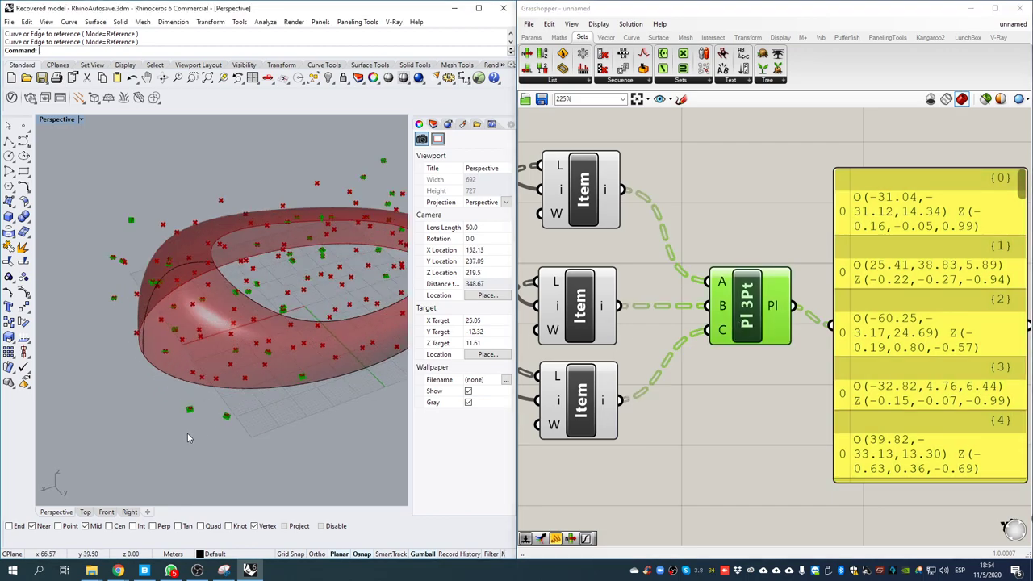
pyautogui.scroll(-8, 243, 391)
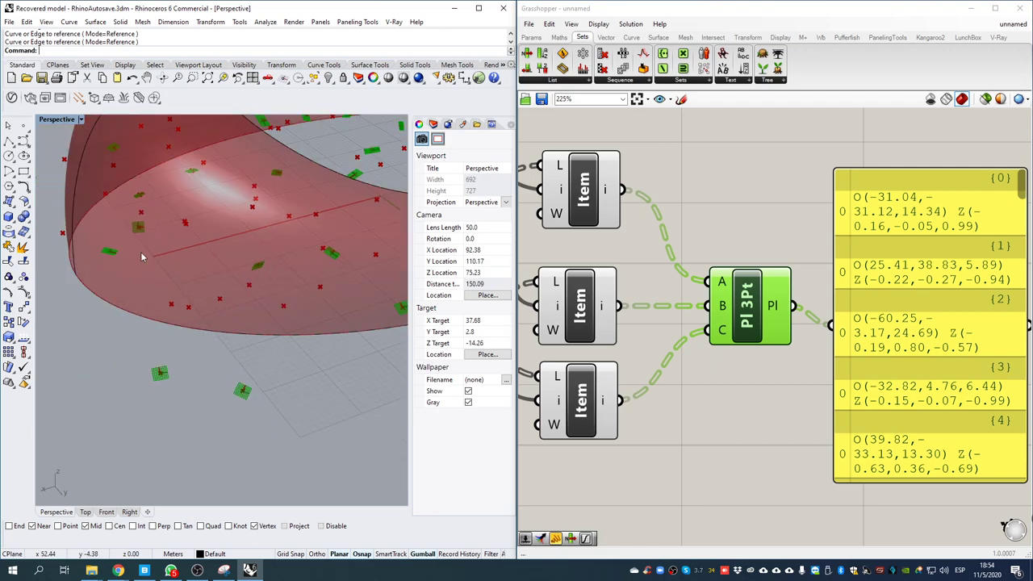
pyautogui.moveTo(299, 214); pyautogui.dragTo(322, 234, button='right')
# - Open the list of mathematical intersection components to find one for cutting the stadium surface with the planes
pyautogui.scroll(-4, 765, 238)
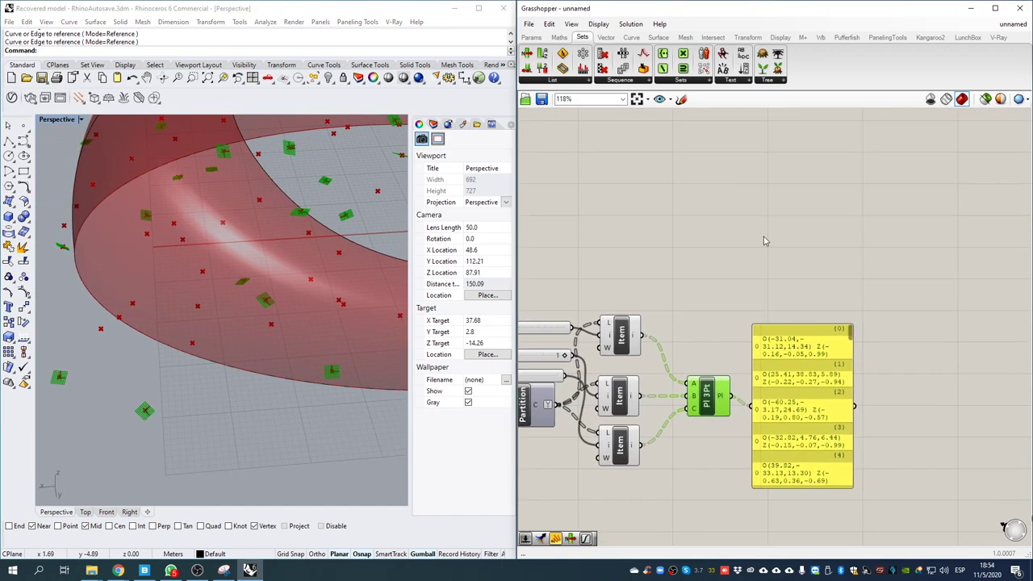
pyautogui.doubleClick(764, 236)
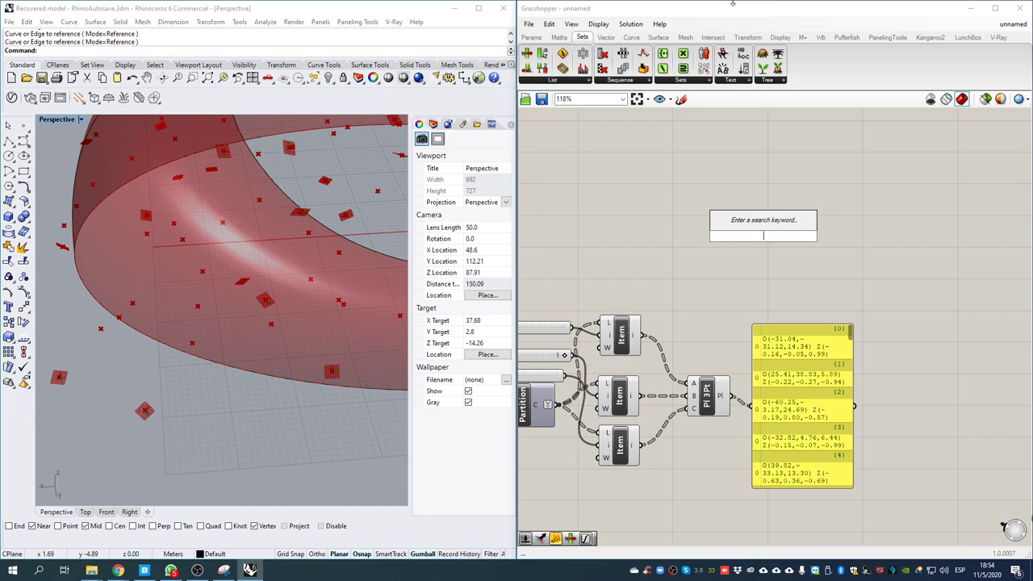
pyautogui.click(713, 37)
pyautogui.click(555, 81)
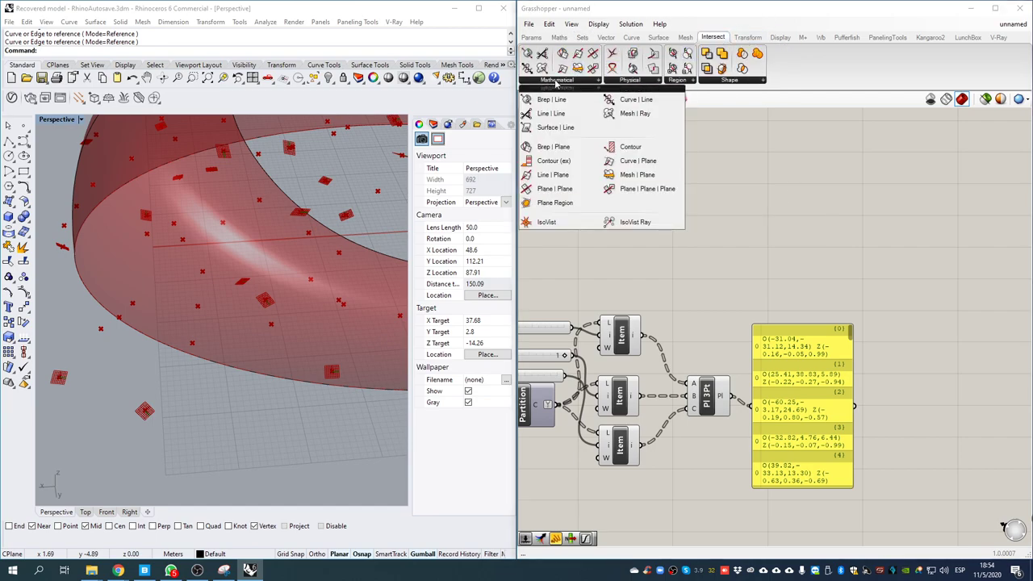
# - Add a Brep | Plane intersection component and connect the Sweep2 surface to its brep input
pyautogui.click(557, 151)
pyautogui.click(793, 222)
pyautogui.moveTo(713, 220); pyautogui.dragTo(787, 291, button='right')
pyautogui.scroll(-3, 795, 291)
pyautogui.moveTo(712, 271); pyautogui.dragTo(778, 308, button='right')
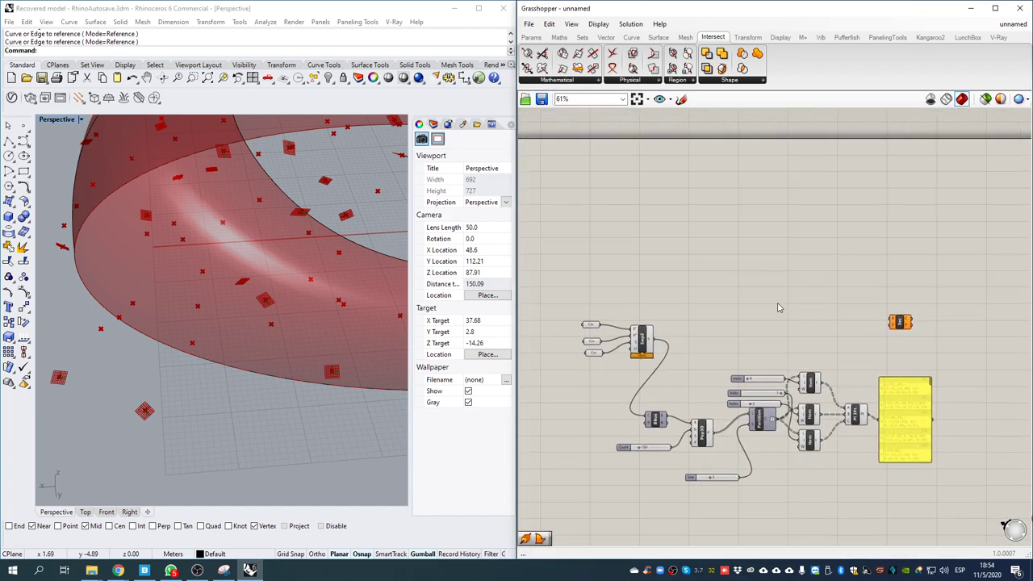
pyautogui.click(639, 346)
pyautogui.moveTo(662, 338); pyautogui.dragTo(906, 338)
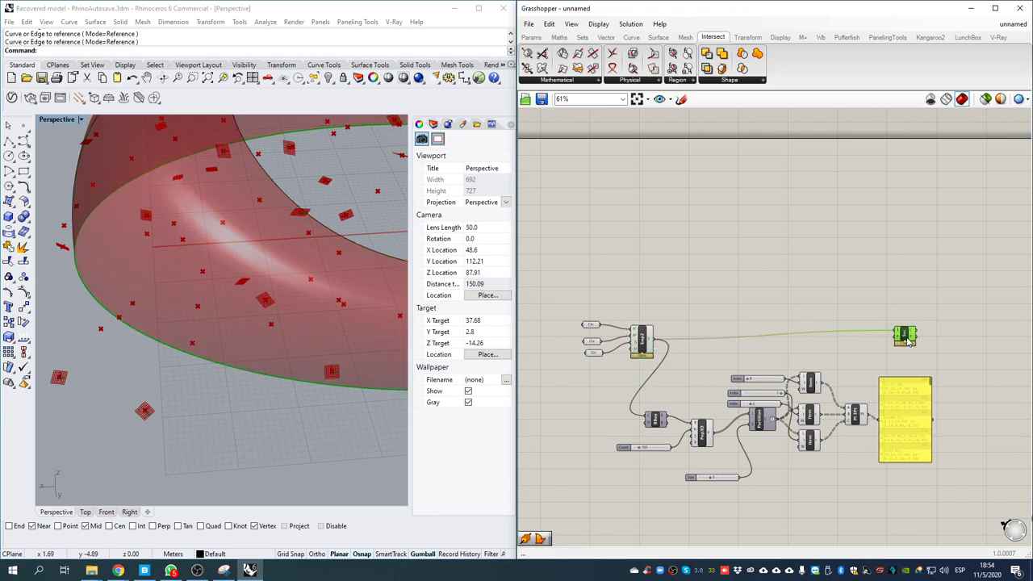
# - Connect the three-point planes to the intersection component's plane input and flatten that input
pyautogui.scroll(3, 883, 371)
pyautogui.moveTo(861, 422); pyautogui.dragTo(918, 319)
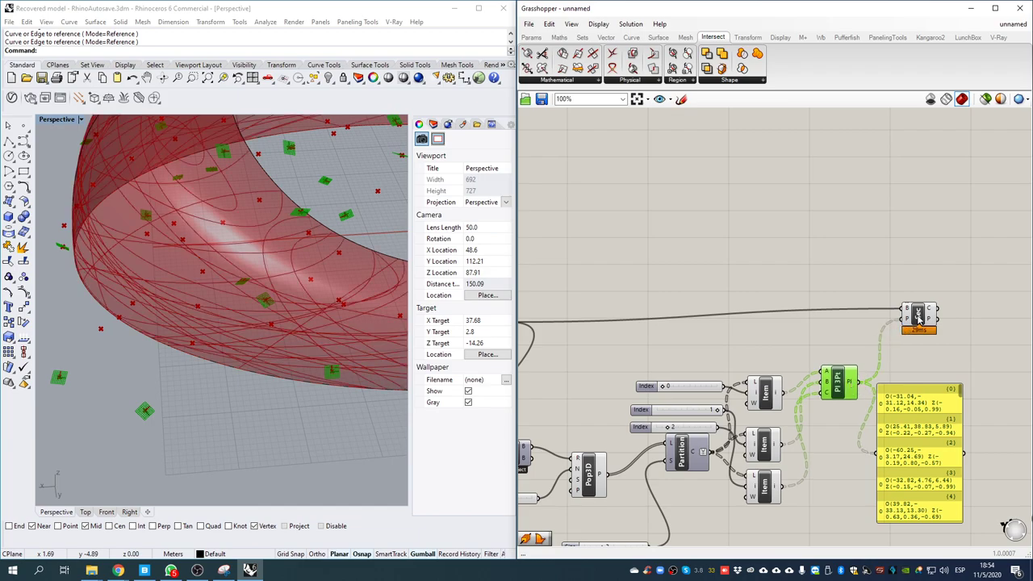
pyautogui.scroll(-5, 382, 257)
pyautogui.moveTo(382, 257); pyautogui.dragTo(174, 261, button='right')
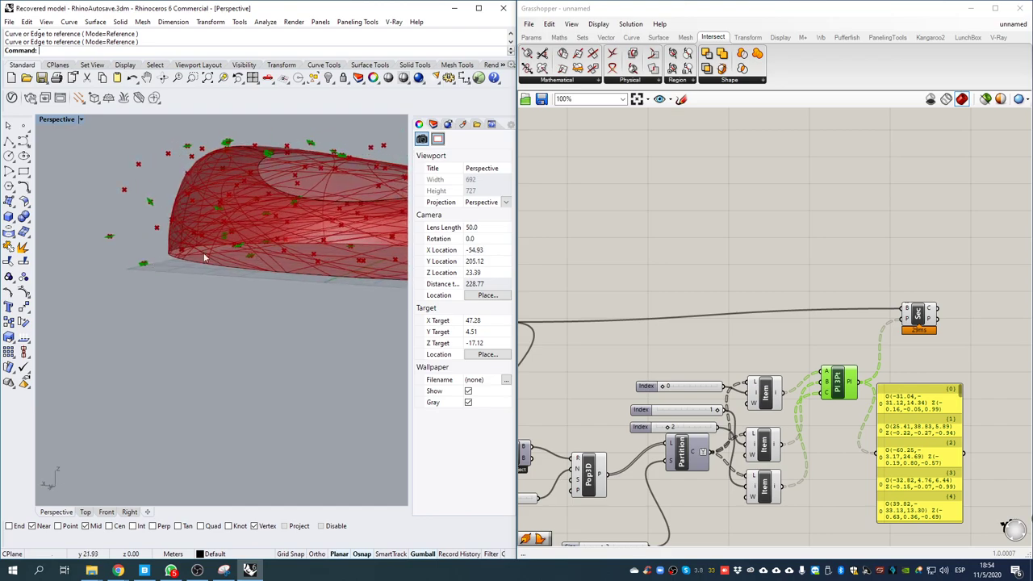
pyautogui.rightClick(909, 318)
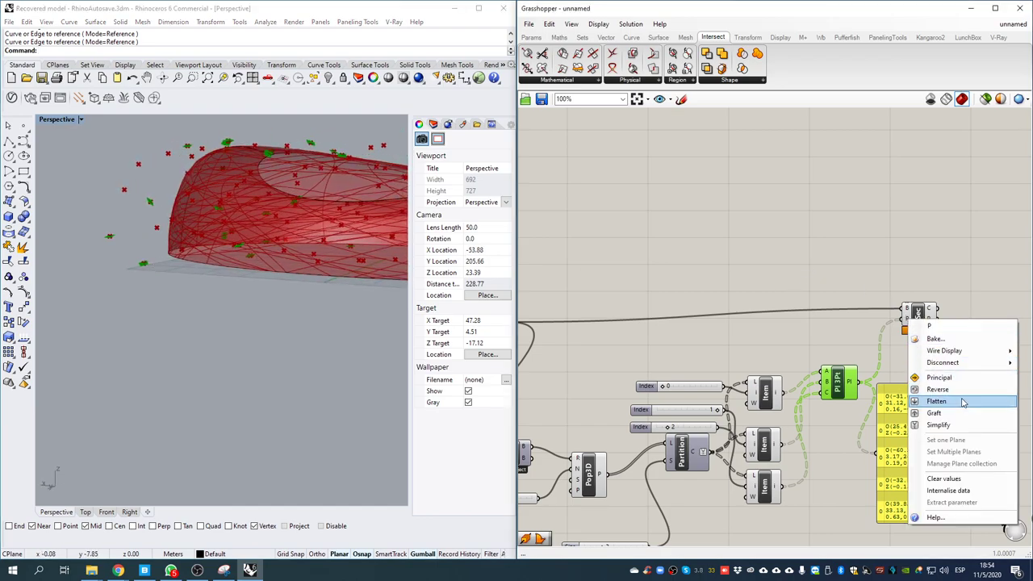
pyautogui.click(950, 371)
pyautogui.click(918, 314)
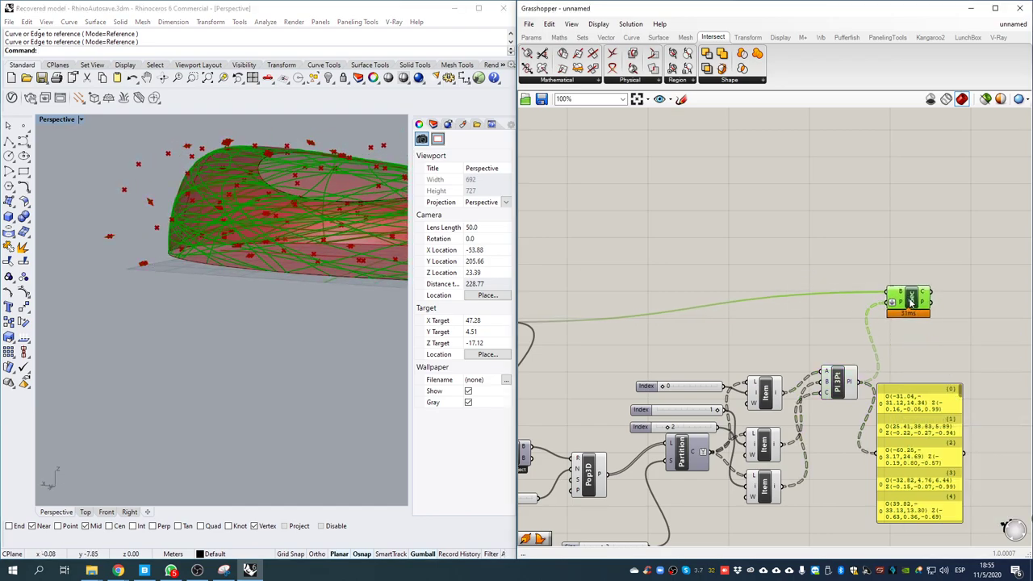
# - Set the Populate 3D Count slider to 203 and inspect the section curves on the swept surface
pyautogui.moveTo(265, 196); pyautogui.dragTo(125, 309, button='right')
pyautogui.moveTo(598, 371); pyautogui.dragTo(801, 313, button='right')
pyautogui.scroll(-2, 751, 305)
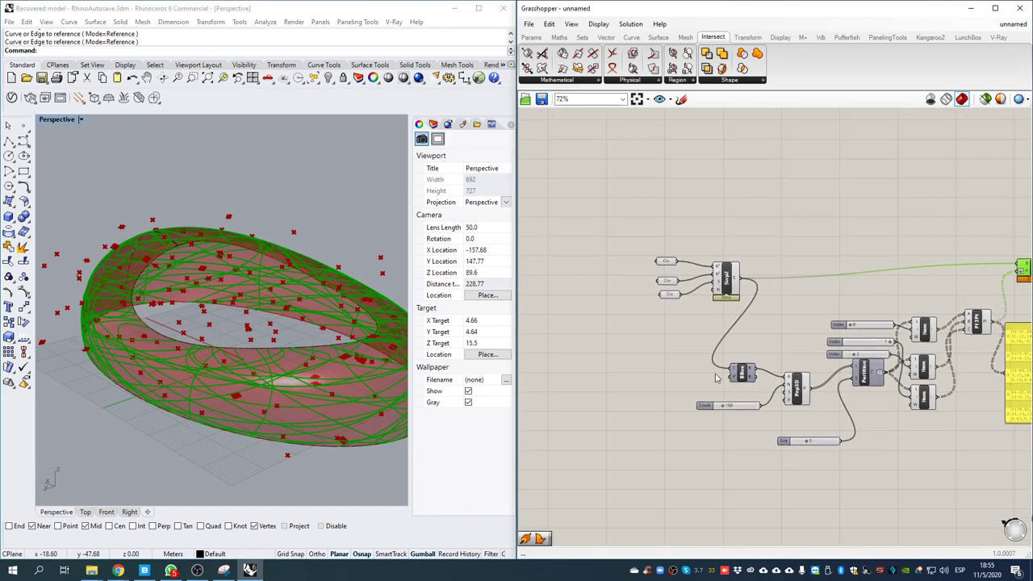
pyautogui.scroll(3, 760, 417)
pyautogui.moveTo(765, 419); pyautogui.dragTo(740, 398, button='right')
pyautogui.moveTo(335, 387); pyautogui.dragTo(333, 339, button='right')
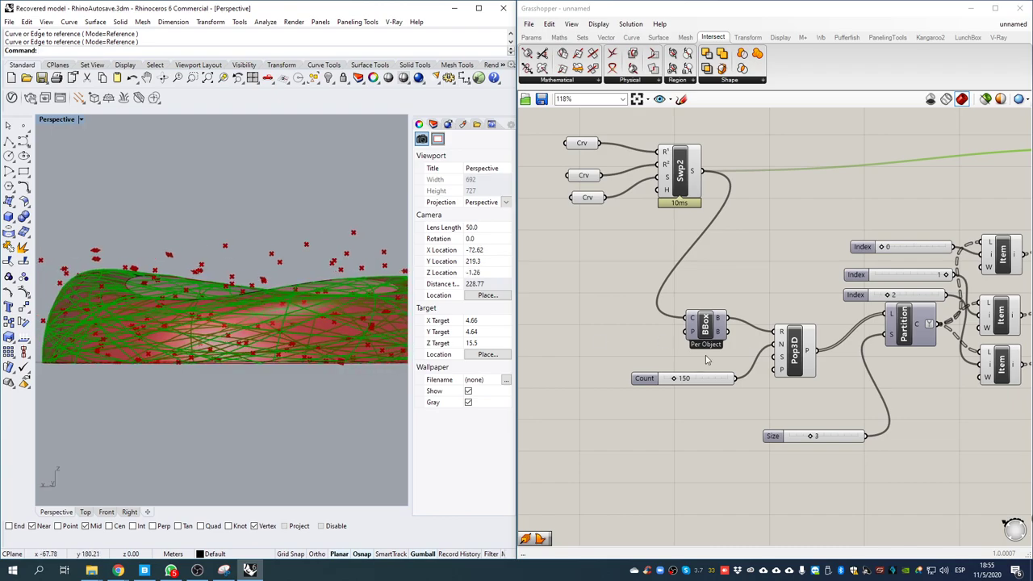
pyautogui.scroll(3, 674, 376)
pyautogui.moveTo(674, 374)
pyautogui.mouseDown()
pyautogui.moveTo(692, 377)
pyautogui.moveTo(666, 385)
pyautogui.moveTo(688, 387)
pyautogui.mouseUp()
pyautogui.scroll(-1, 699, 322)
pyautogui.moveTo(742, 373); pyautogui.dragTo(715, 355)
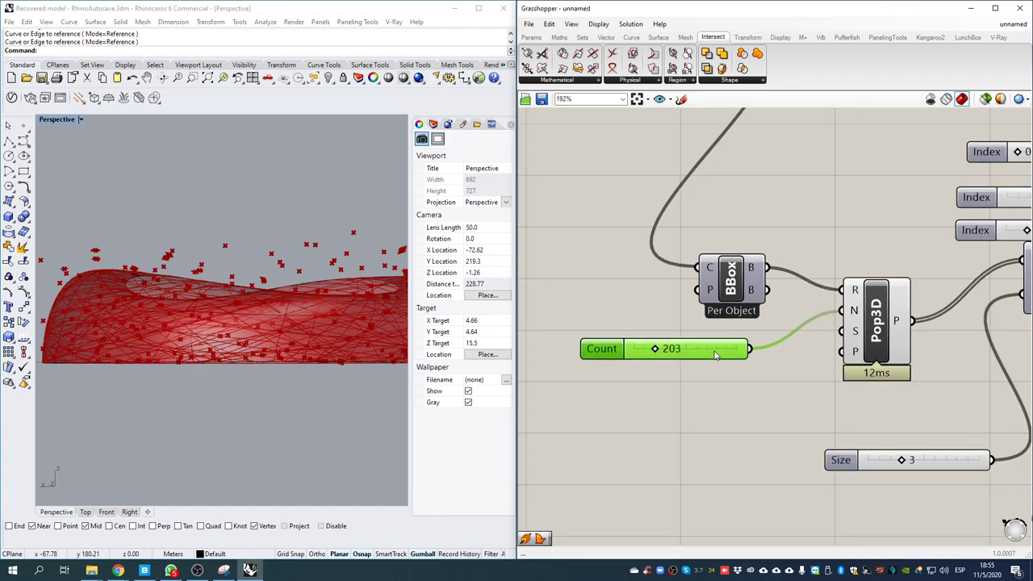
pyautogui.moveTo(288, 309); pyautogui.dragTo(272, 342, button='right')
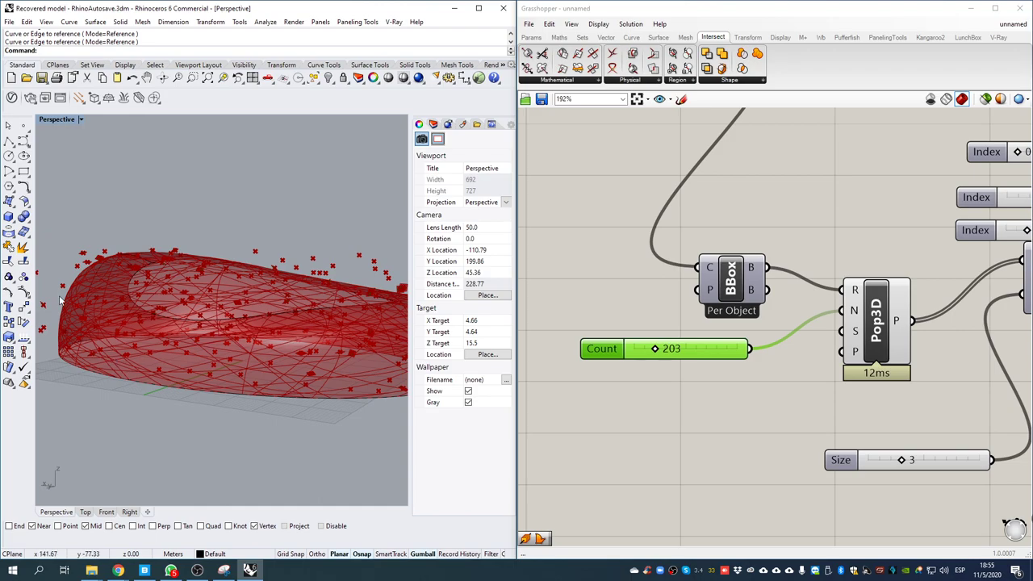
pyautogui.click(841, 345)
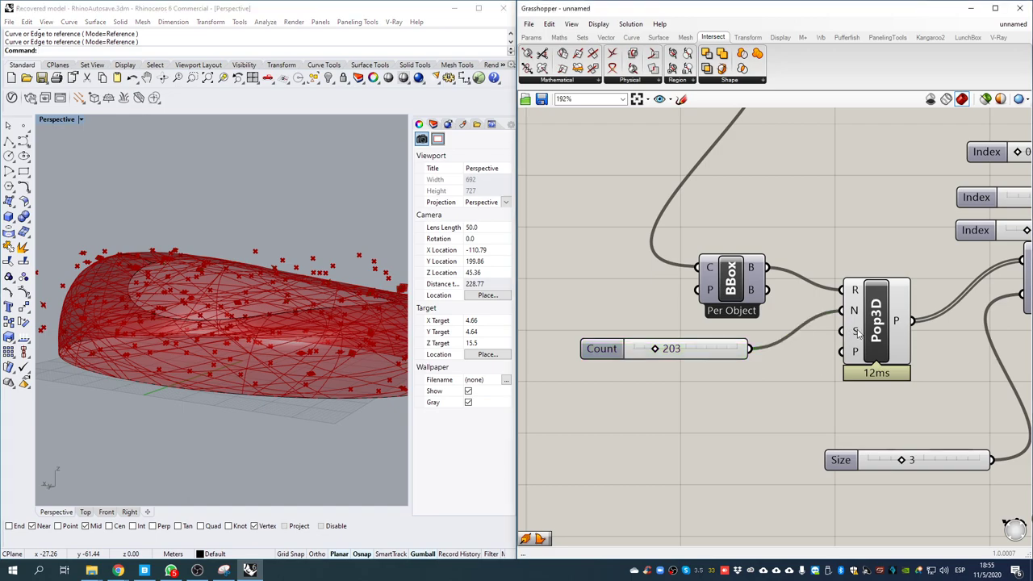
pyautogui.doubleClick(787, 394)
pyautogui.write('5')
pyautogui.press('Return')
pyautogui.moveTo(783, 398); pyautogui.dragTo(700, 397)
pyautogui.press('Delete')
# - Add a number slider with the value 12 and connect it to the Populate 3D seed input
pyautogui.doubleClick(693, 401)
pyautogui.write('12')
pyautogui.press('Return')
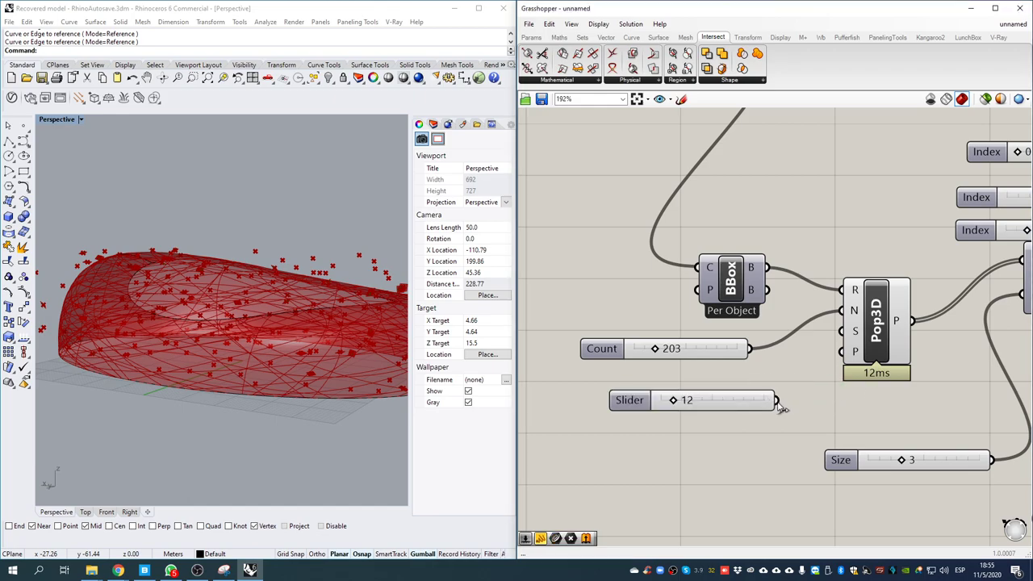
pyautogui.moveTo(778, 402); pyautogui.dragTo(844, 332)
pyautogui.click(872, 325)
# - Vary the random points by setting the Count to 146 and the Seed to 41
pyautogui.moveTo(790, 387); pyautogui.dragTo(794, 352, button='right')
pyautogui.moveTo(680, 366); pyautogui.dragTo(700, 363)
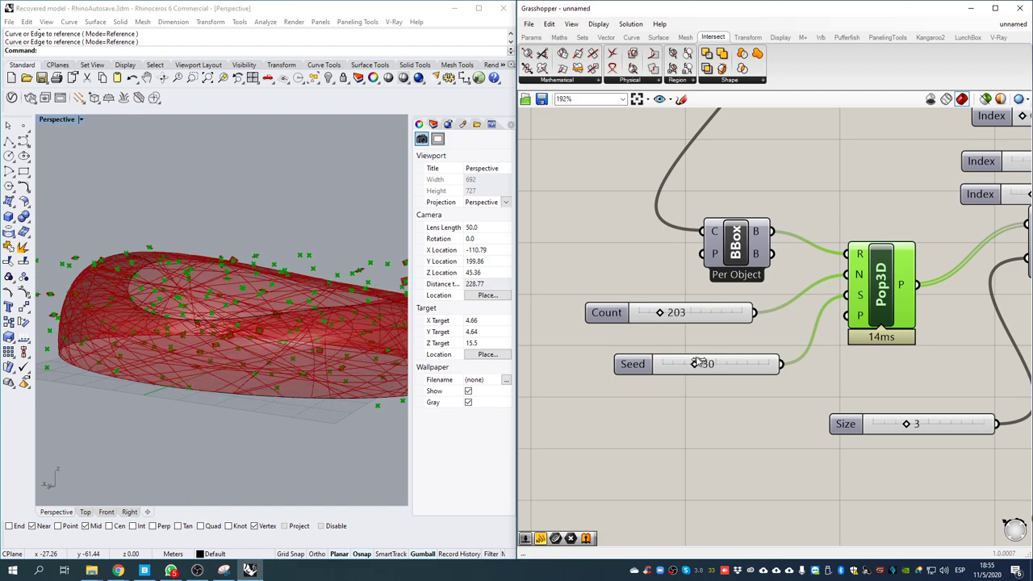
pyautogui.moveTo(659, 314); pyautogui.dragTo(654, 317)
pyautogui.moveTo(696, 365); pyautogui.dragTo(707, 364)
pyautogui.moveTo(234, 346)
pyautogui.mouseDown(button='right')
pyautogui.moveTo(129, 353)
pyautogui.moveTo(237, 326)
pyautogui.mouseUp(button='right')
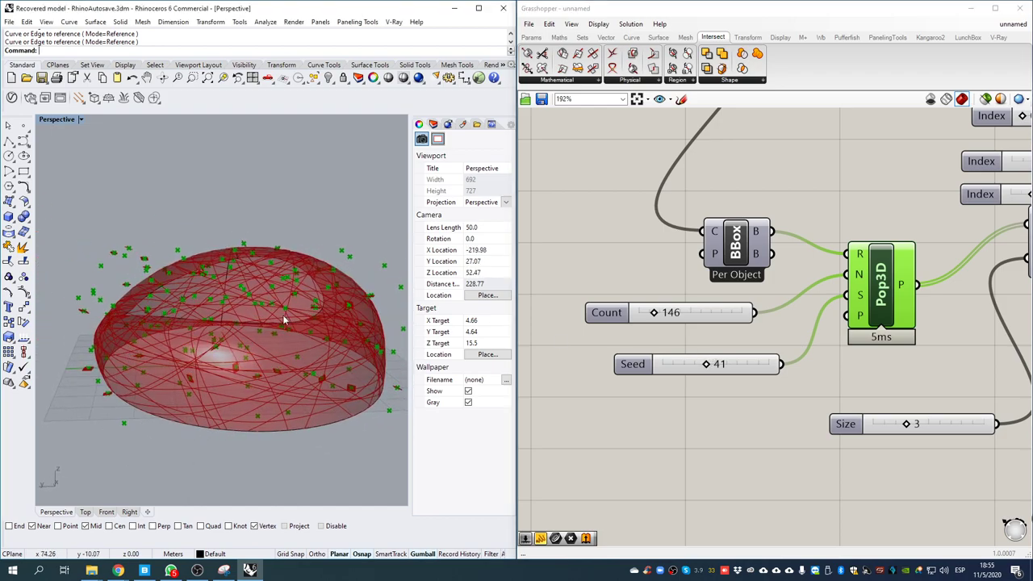
# - Attach a tall panel to the curves output of the Brep | Plane component
pyautogui.scroll(-2, 707, 245)
pyautogui.moveTo(978, 328); pyautogui.dragTo(835, 342, button='right')
pyautogui.moveTo(1009, 343); pyautogui.dragTo(751, 384, button='right')
pyautogui.moveTo(989, 389); pyautogui.dragTo(813, 459, button='right')
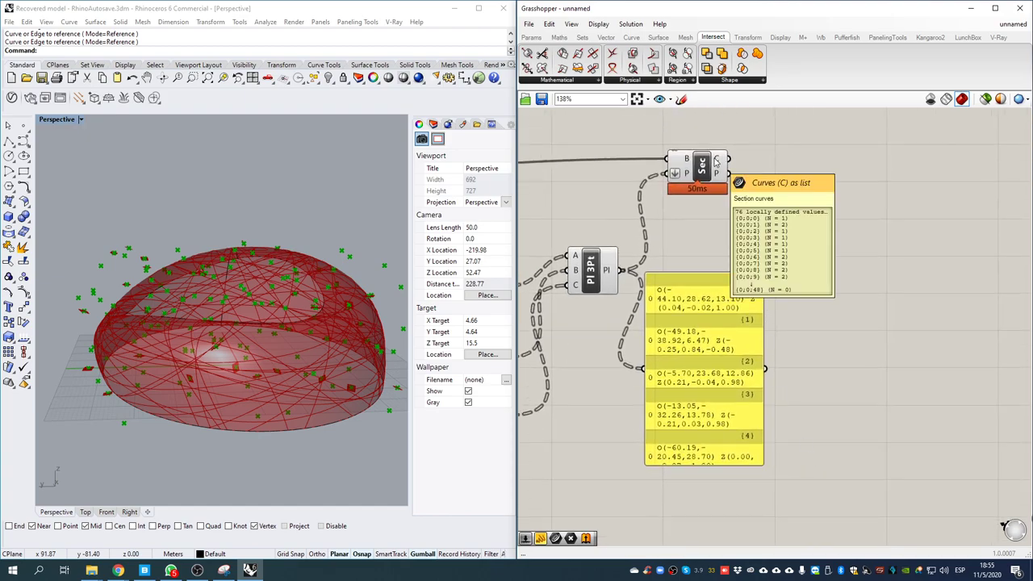
pyautogui.moveTo(811, 150); pyautogui.dragTo(767, 224, button='right')
pyautogui.doubleClick(766, 220)
pyautogui.write('panel')
pyautogui.press('Return')
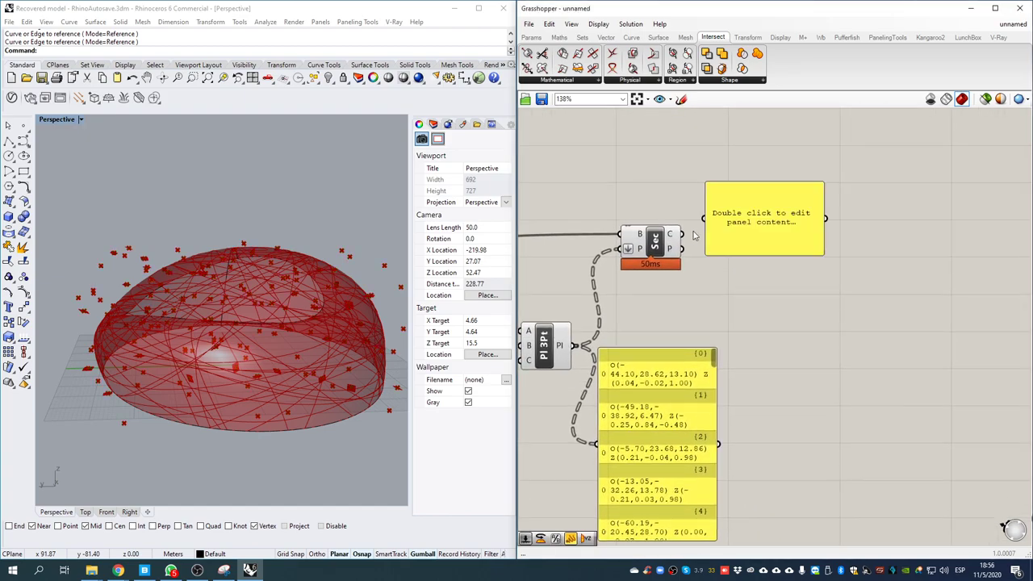
pyautogui.moveTo(686, 234); pyautogui.dragTo(704, 218)
pyautogui.moveTo(789, 246); pyautogui.dragTo(874, 541)
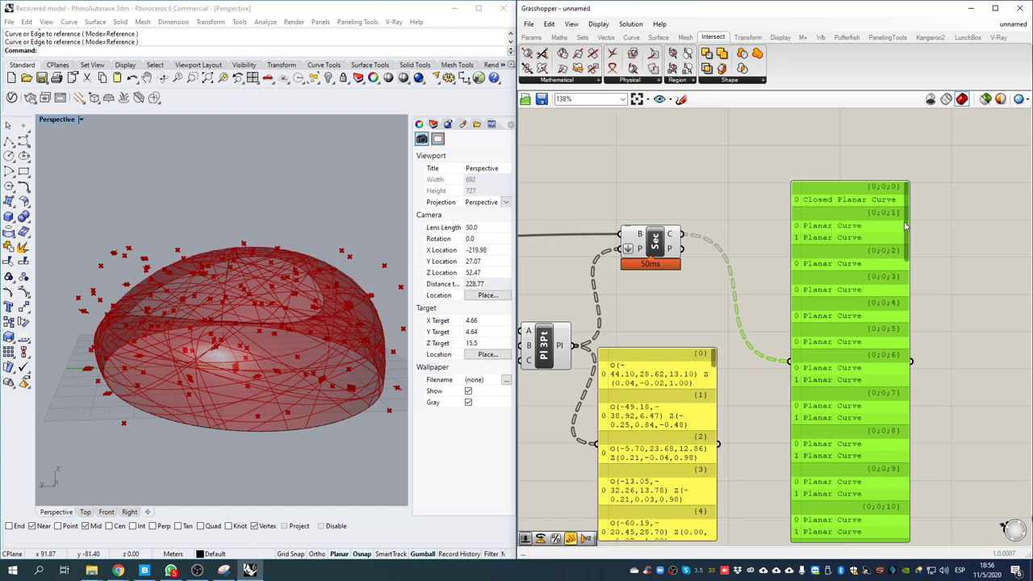
# - Review the section curve branches listed in the panel and delete the panel
pyautogui.moveTo(905, 227); pyautogui.dragTo(905, 237)
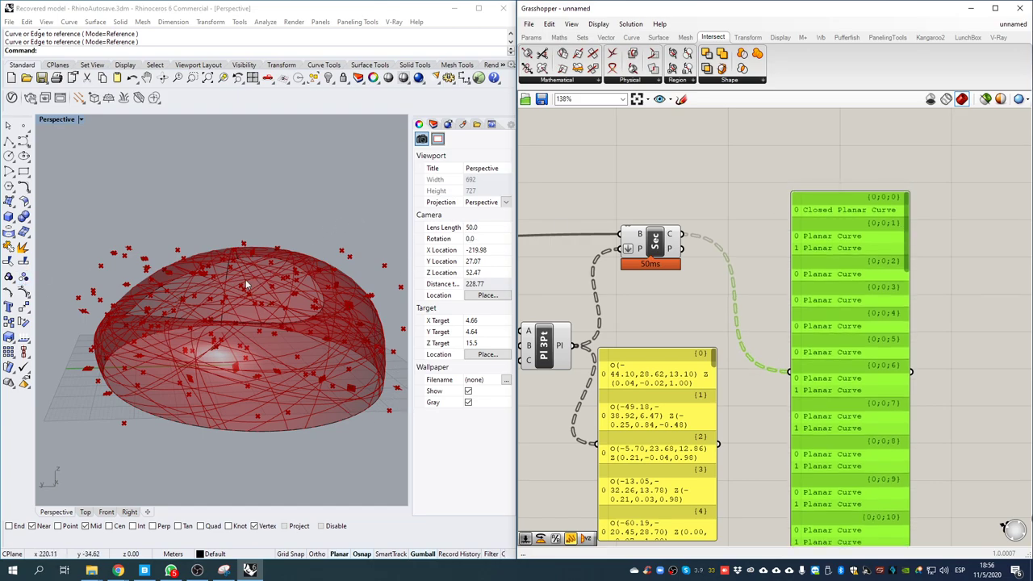
pyautogui.moveTo(908, 214); pyautogui.dragTo(892, 518)
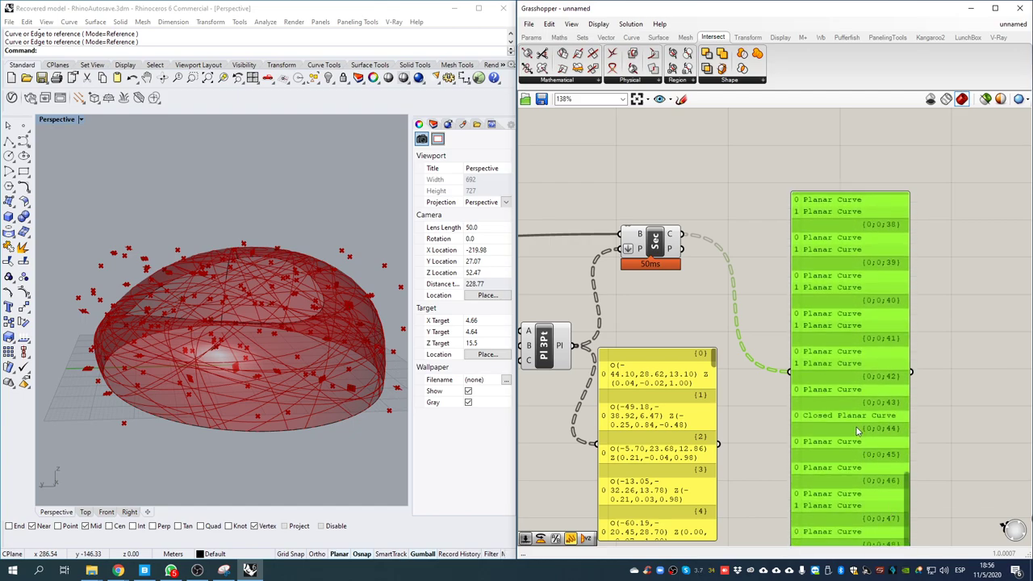
pyautogui.moveTo(798, 374); pyautogui.dragTo(829, 376)
pyautogui.press('Delete')
# - Add a List Item component and connect the section curves to its list input
pyautogui.doubleClick(752, 185)
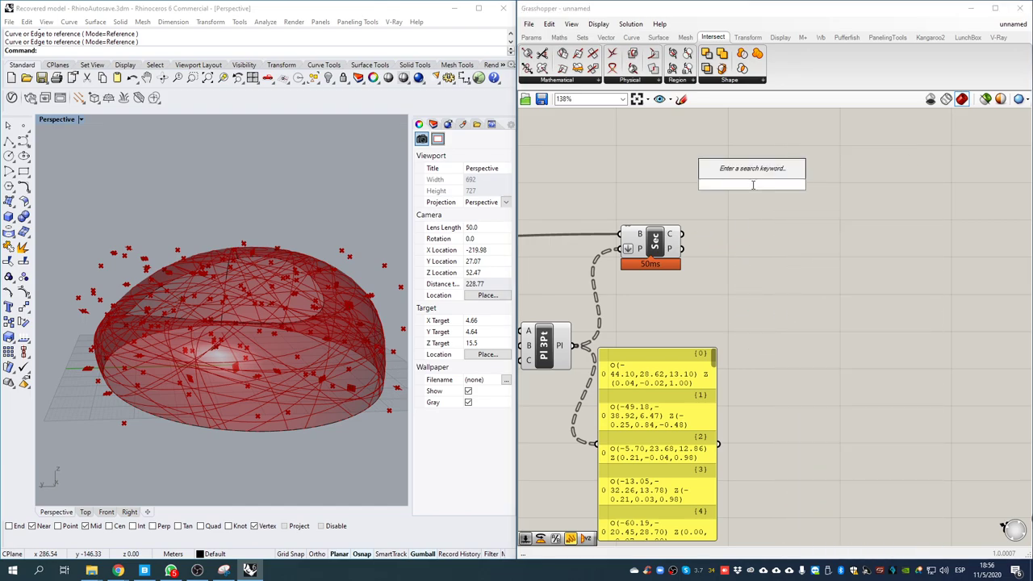
pyautogui.write('list')
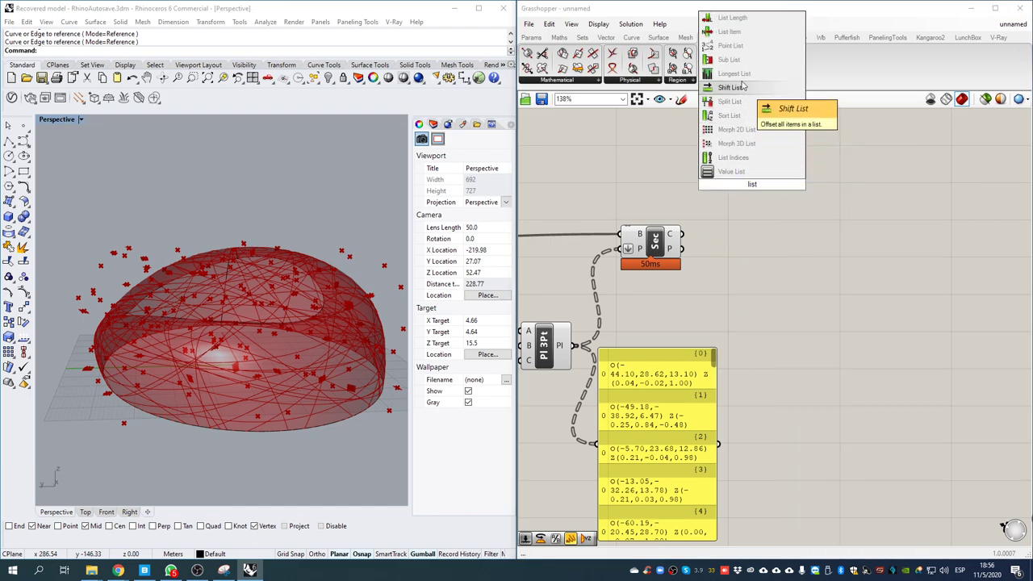
pyautogui.click(731, 32)
pyautogui.moveTo(685, 234); pyautogui.dragTo(820, 234)
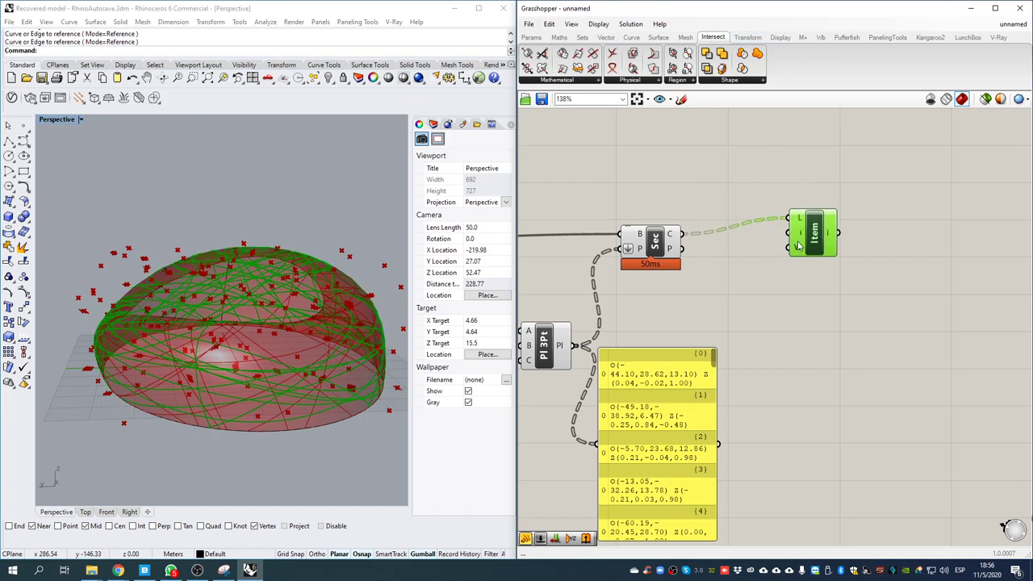
# - Set the Populate 3D Count slider to 214 and inspect the denser section curves
pyautogui.moveTo(287, 381); pyautogui.dragTo(605, 337, button='right')
pyautogui.moveTo(668, 309); pyautogui.dragTo(862, 260, button='right')
pyautogui.scroll(-2, 718, 325)
pyautogui.moveTo(674, 337); pyautogui.dragTo(807, 323, button='right')
pyautogui.scroll(5, 622, 450)
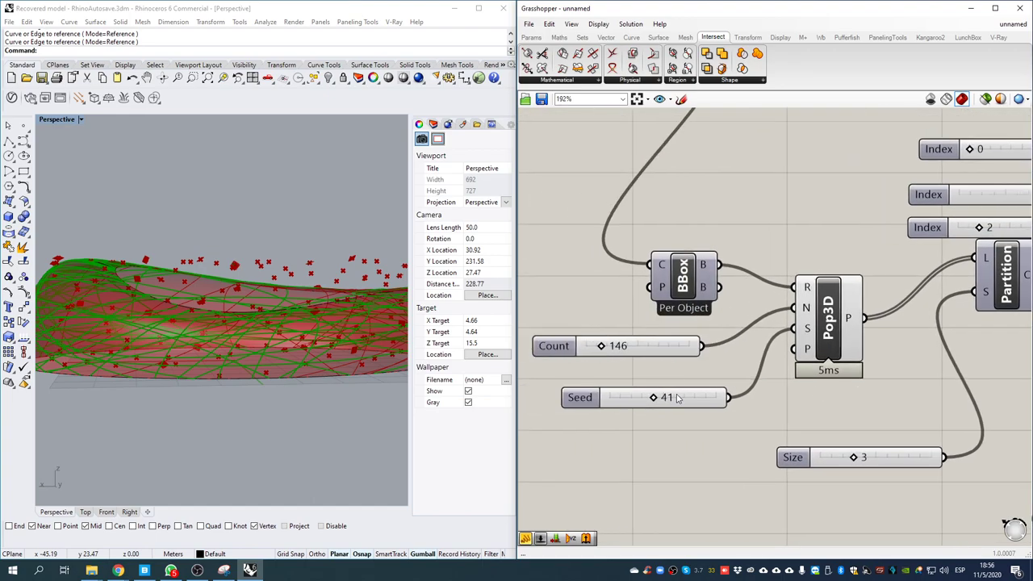
pyautogui.moveTo(579, 327); pyautogui.dragTo(588, 329)
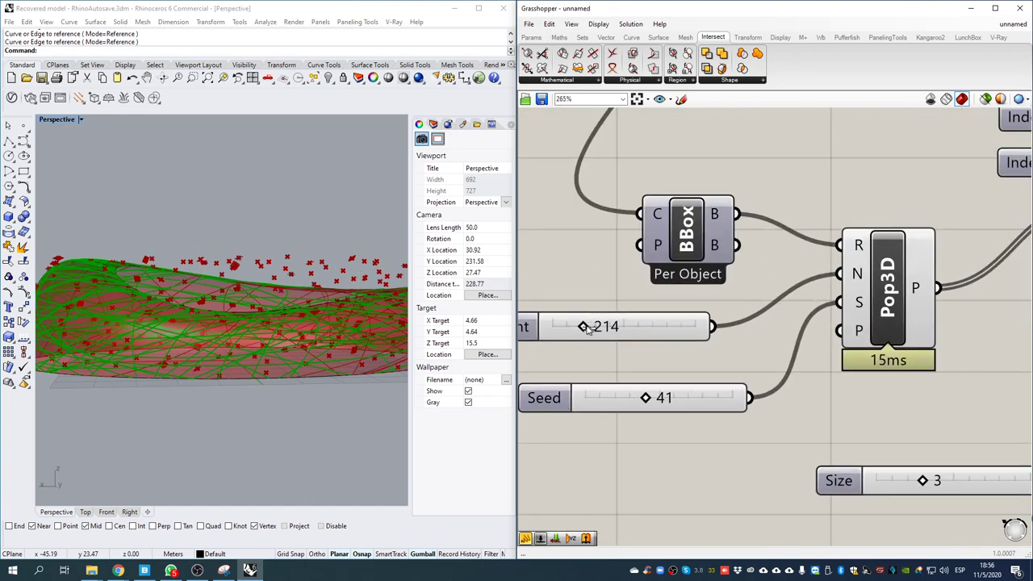
pyautogui.scroll(-8, 337, 297)
pyautogui.moveTo(337, 297); pyautogui.dragTo(292, 352, button='right')
# - Attach a panel to the output of the section curves' List Item component
pyautogui.moveTo(871, 264); pyautogui.dragTo(138, 479, button='right')
pyautogui.moveTo(1022, 277); pyautogui.dragTo(410, 515, button='right')
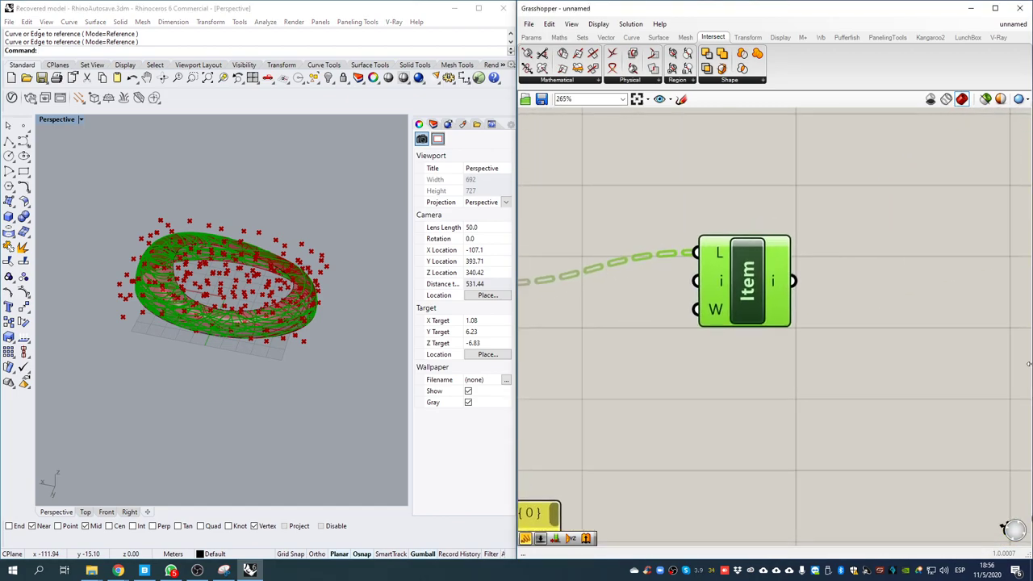
pyautogui.moveTo(998, 272); pyautogui.dragTo(818, 299, button='right')
pyautogui.doubleClick(824, 299)
pyautogui.write('panel')
pyautogui.press('Return')
pyautogui.moveTo(611, 309); pyautogui.dragTo(705, 295)
# - Enlarge the List Item panel, review the curves it lists and delete the panel
pyautogui.moveTo(834, 328); pyautogui.dragTo(834, 538)
pyautogui.moveTo(936, 250); pyautogui.dragTo(932, 438)
pyautogui.moveTo(829, 382); pyautogui.dragTo(835, 329)
pyautogui.press('Delete')
# - Add a Rectangle component on the canvas beyond the section curves' List Item component
pyautogui.moveTo(355, 304); pyautogui.dragTo(203, 301, button='right')
pyautogui.scroll(5, 253, 337)
pyautogui.moveTo(253, 337); pyautogui.dragTo(145, 323, button='right')
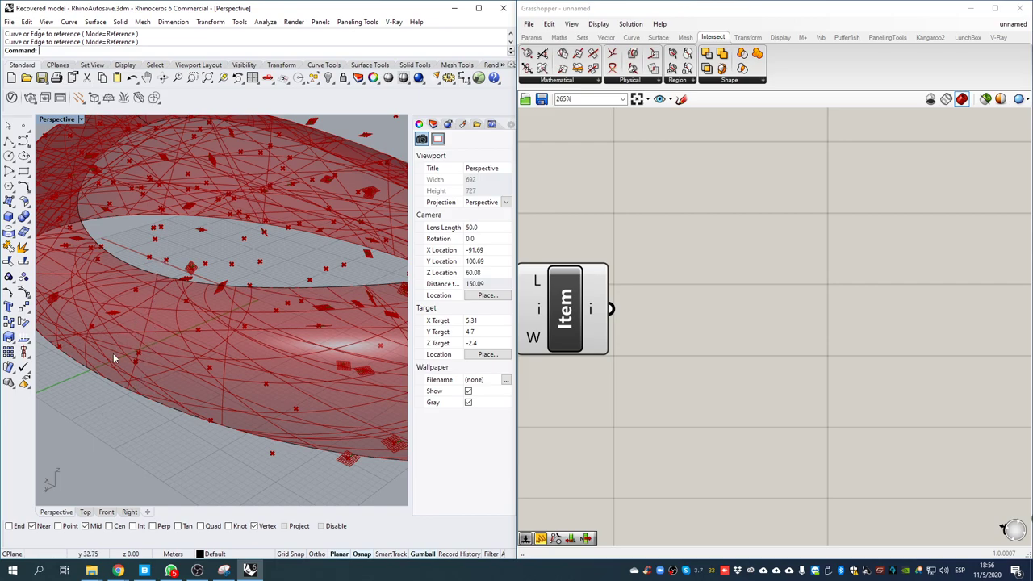
pyautogui.scroll(-5, 637, 253)
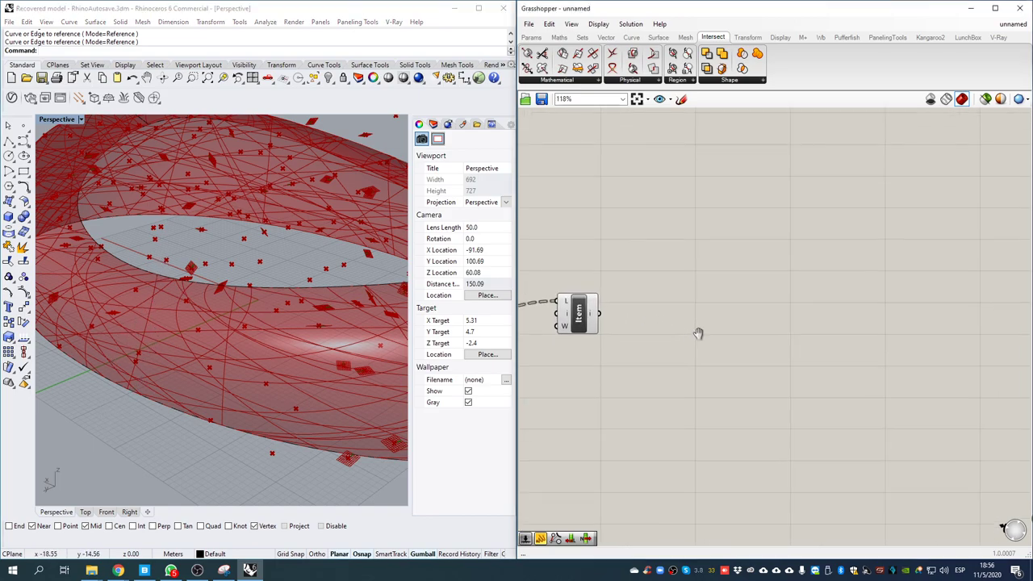
pyautogui.doubleClick(742, 286)
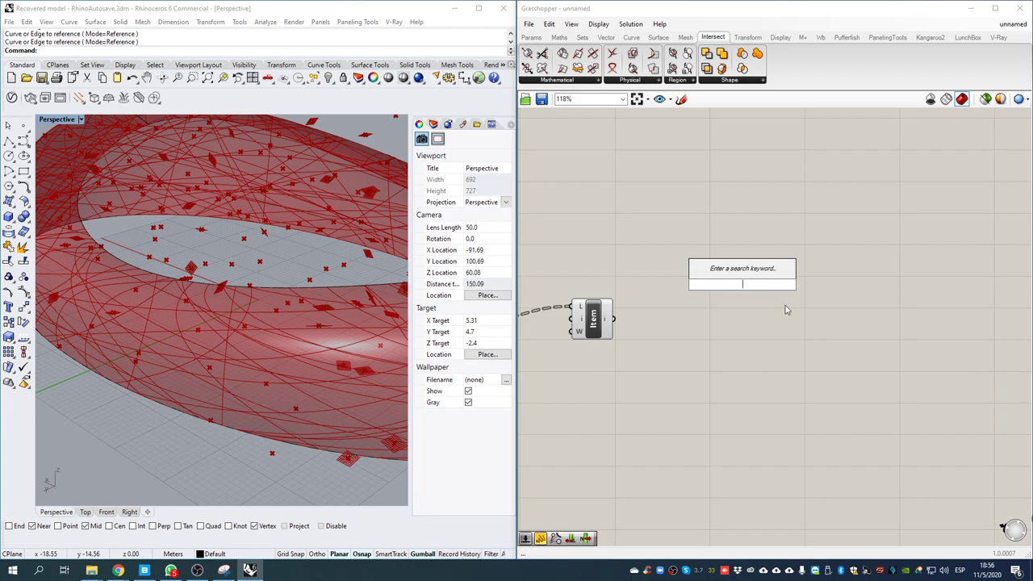
pyautogui.scroll(-8, 775, 367)
pyautogui.scroll(7, 777, 373)
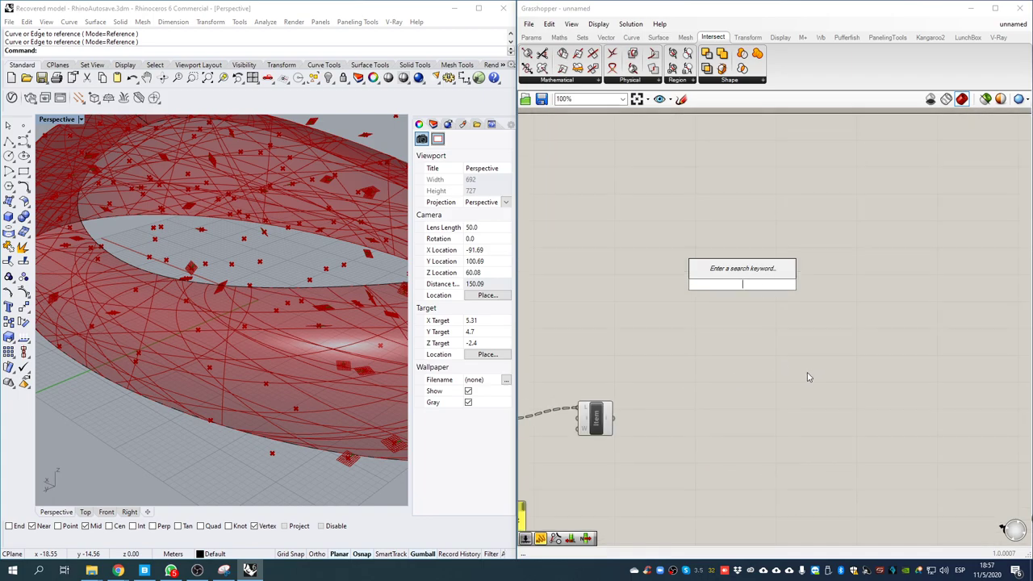
pyautogui.moveTo(705, 389); pyautogui.dragTo(684, 370, button='right')
pyautogui.doubleClick(702, 331)
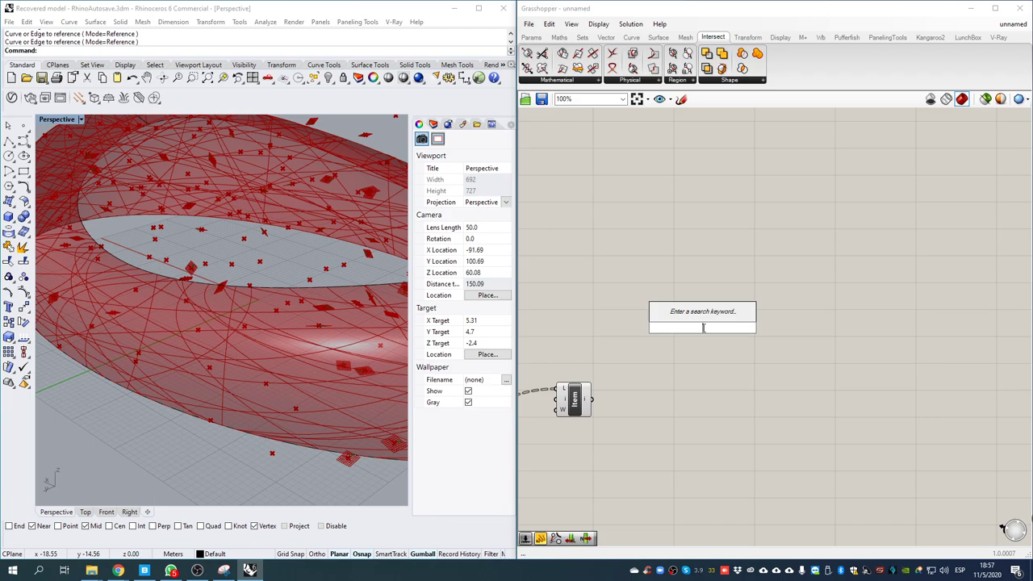
pyautogui.write('rect')
pyautogui.press('Return')
pyautogui.moveTo(724, 338); pyautogui.dragTo(851, 423)
# - Add a Perp Frame component and connect the List Item curves to its curve input
pyautogui.scroll(4, 785, 398)
pyautogui.moveTo(812, 426); pyautogui.dragTo(851, 402, button='right')
pyautogui.moveTo(549, 361); pyautogui.dragTo(810, 355, button='right')
pyautogui.doubleClick(880, 323)
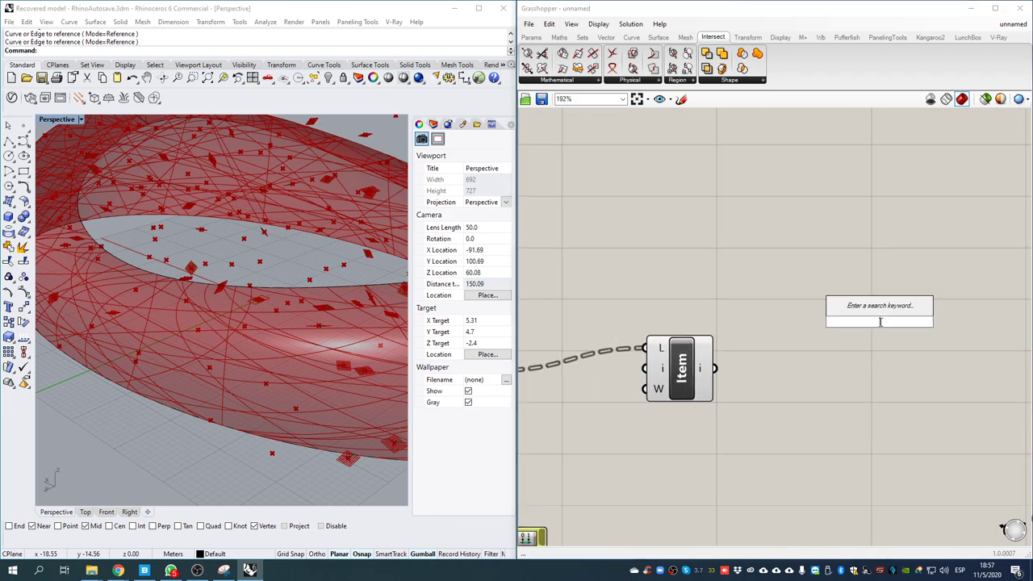
pyautogui.write('perp')
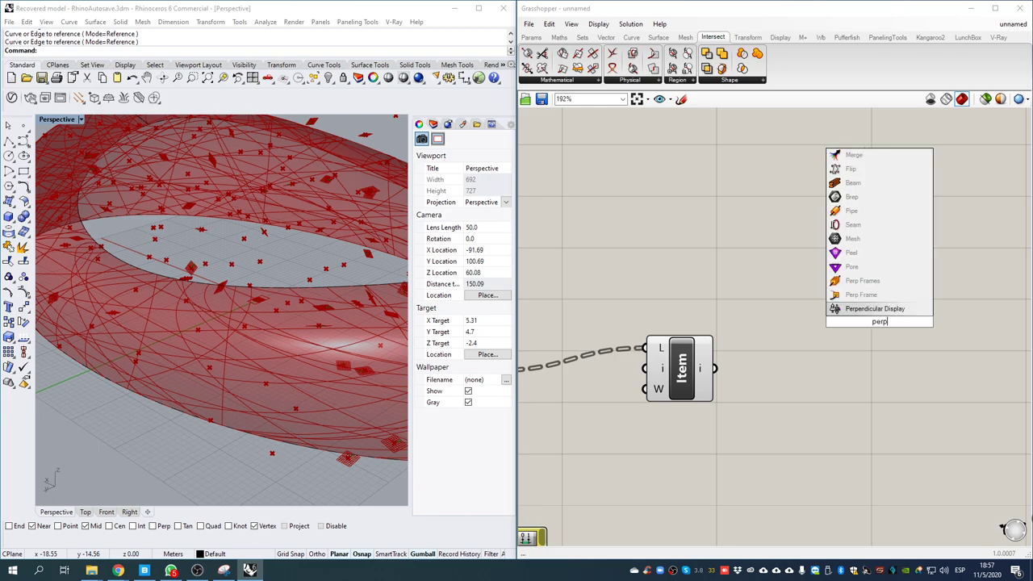
pyautogui.click(857, 295)
pyautogui.moveTo(738, 363); pyautogui.dragTo(845, 307)
# - Reparameterize the Perp Frame's curve input and feed its parameter input from a new slider set to 0
pyautogui.rightClick(854, 306)
pyautogui.click(900, 425)
pyautogui.moveTo(891, 334); pyautogui.dragTo(932, 435)
pyautogui.doubleClick(799, 469)
pyautogui.write('0')
pyautogui.press('Return')
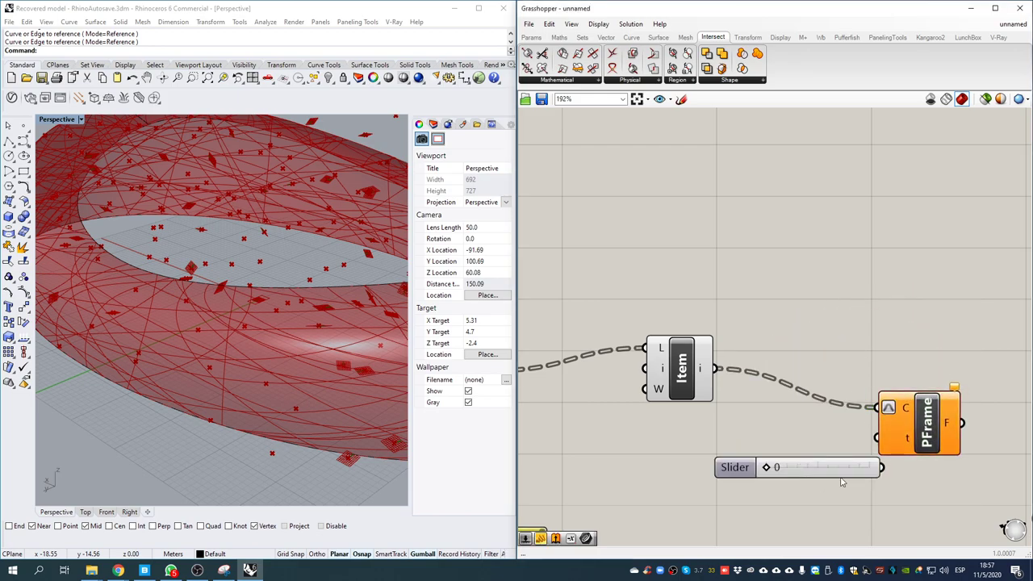
pyautogui.moveTo(878, 444); pyautogui.dragTo(772, 466)
# - Connect the perpendicular frames to the Rectangle component's plane input
pyautogui.moveTo(997, 444); pyautogui.dragTo(692, 408, button='right')
pyautogui.moveTo(760, 354); pyautogui.dragTo(838, 334, button='right')
pyautogui.moveTo(697, 377); pyautogui.dragTo(685, 284)
pyautogui.moveTo(865, 327); pyautogui.dragTo(835, 349, button='right')
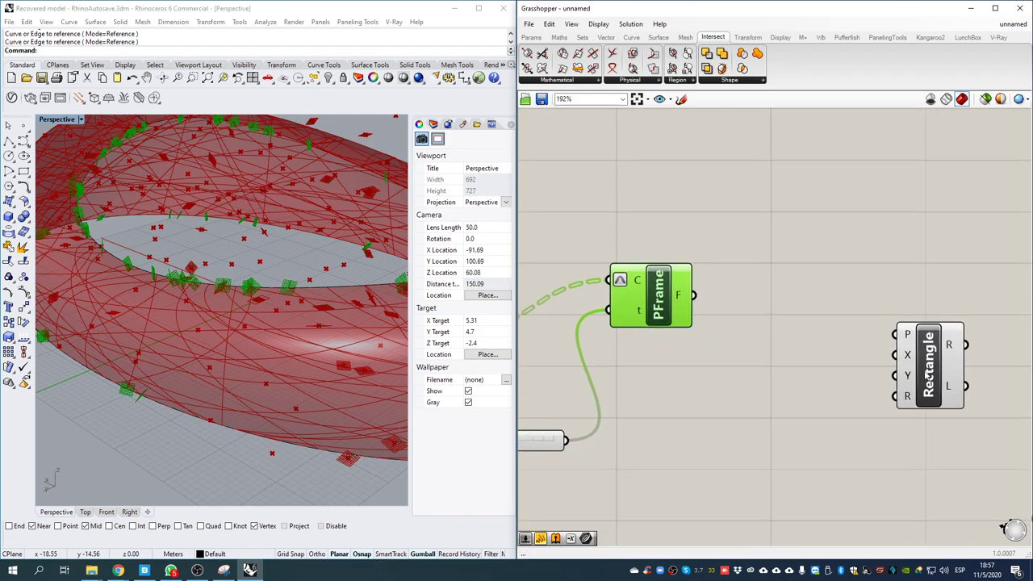
pyautogui.moveTo(694, 296); pyautogui.dragTo(896, 334)
pyautogui.moveTo(913, 376); pyautogui.dragTo(918, 426)
# - Add a Construct Domain component and connect its output to the Rectangle component's X and Y size inputs
pyautogui.scroll(3, 819, 364)
pyautogui.doubleClick(685, 355)
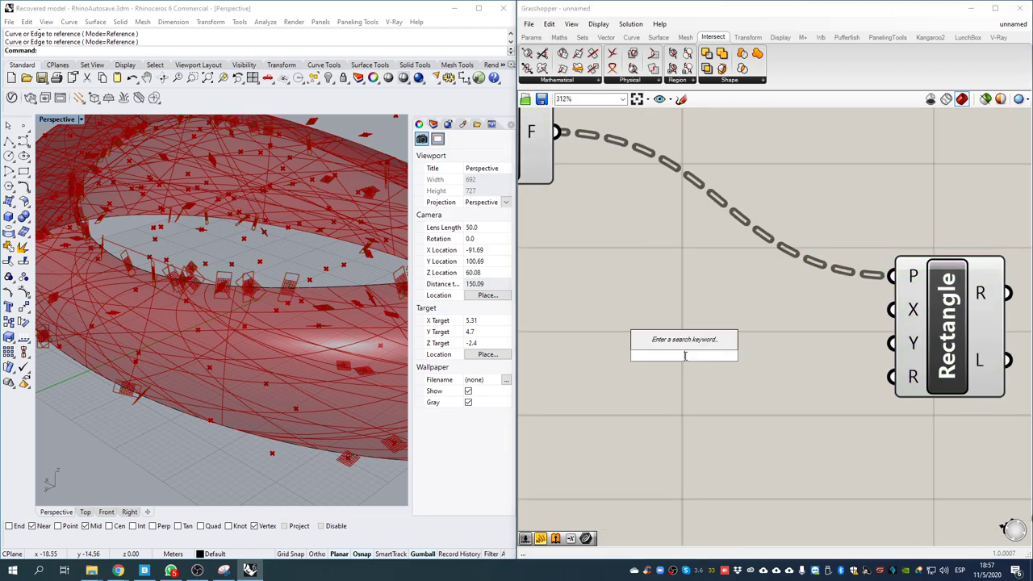
pyautogui.write('construct d')
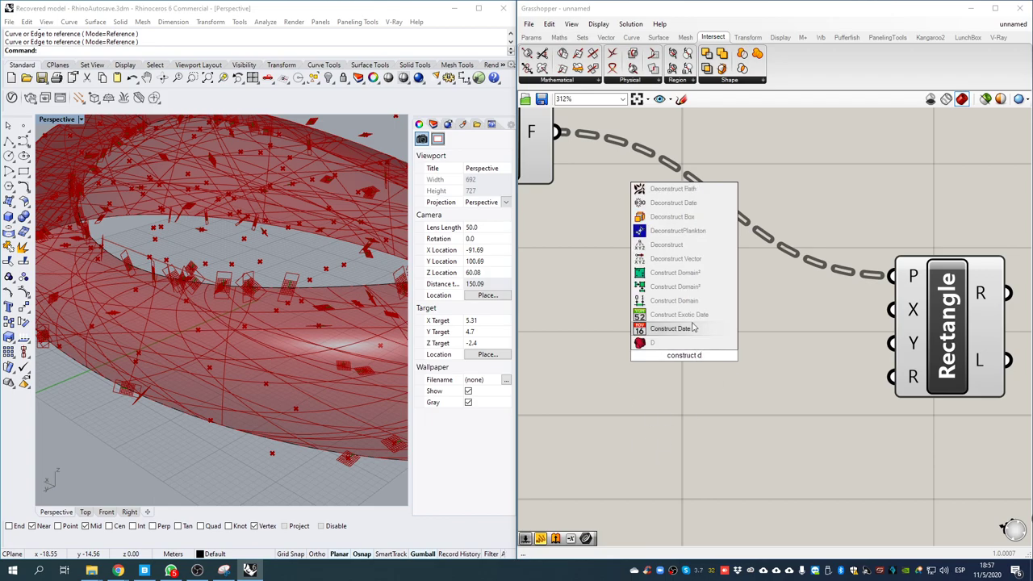
pyautogui.click(670, 300)
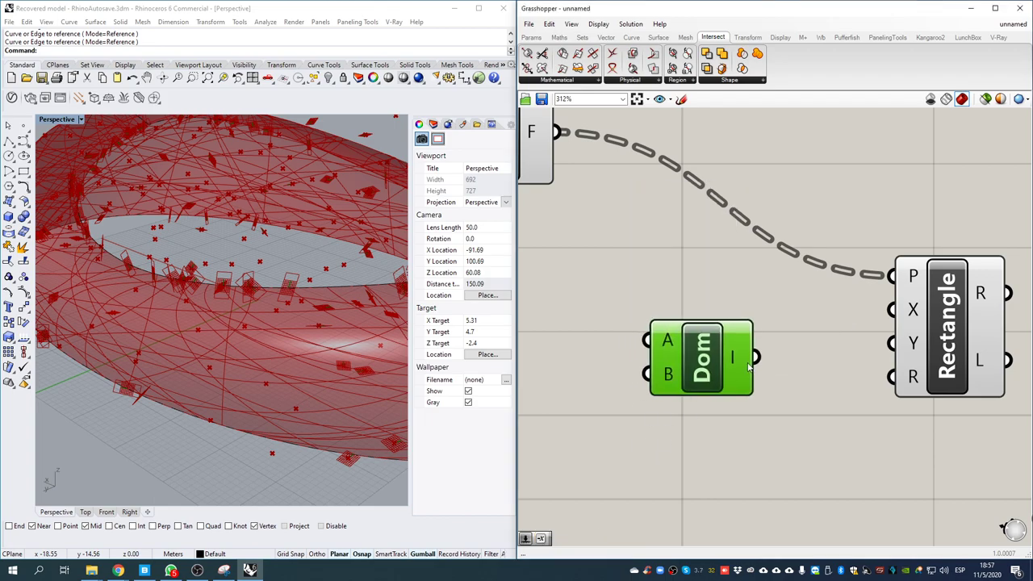
pyautogui.moveTo(757, 361); pyautogui.dragTo(891, 312)
pyautogui.moveTo(757, 359); pyautogui.dragTo(891, 345)
pyautogui.moveTo(692, 354); pyautogui.dragTo(826, 307, button='right')
pyautogui.moveTo(845, 316); pyautogui.dragTo(892, 388)
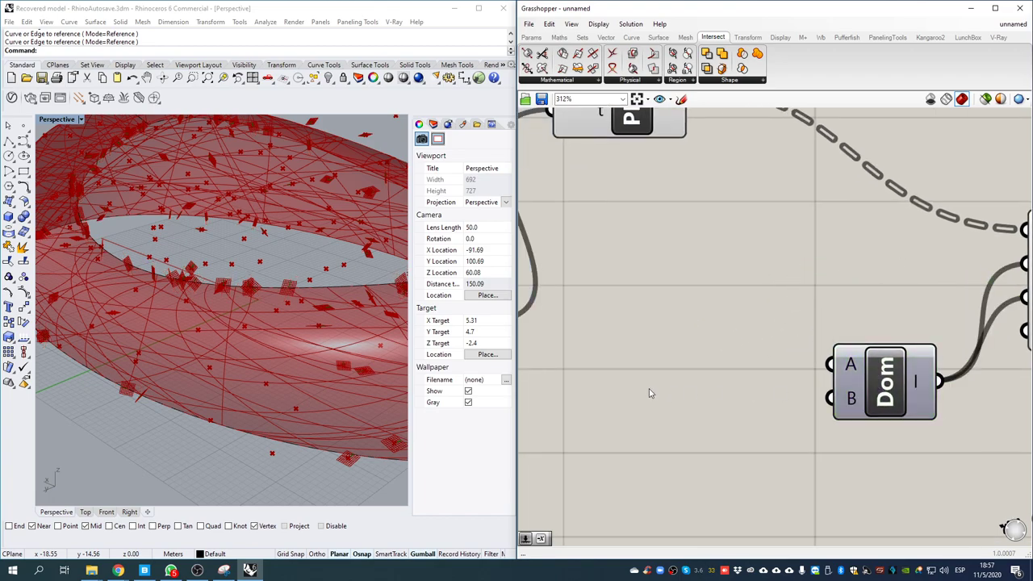
# - Create a number slider from the value 1.12 and place it ahead of the Construct Domain component
pyautogui.doubleClick(649, 388)
pyautogui.write('1.12')
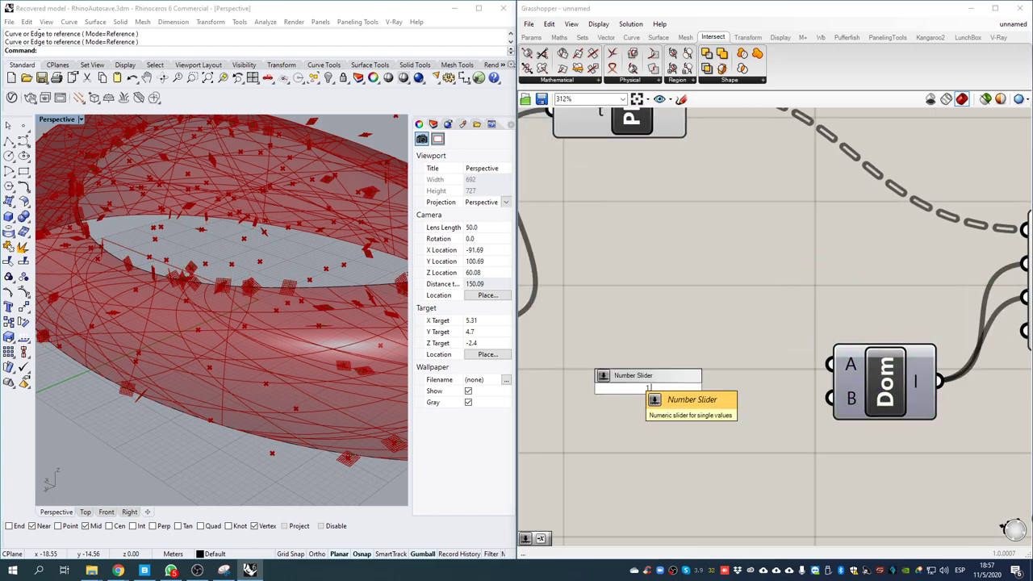
pyautogui.press('Return')
pyautogui.moveTo(692, 386); pyautogui.dragTo(649, 438)
pyautogui.hotkey('ctrl', 'c')
pyautogui.hotkey('ctrl', 'v')
pyautogui.press('Delete')
pyautogui.moveTo(686, 360); pyautogui.dragTo(595, 368)
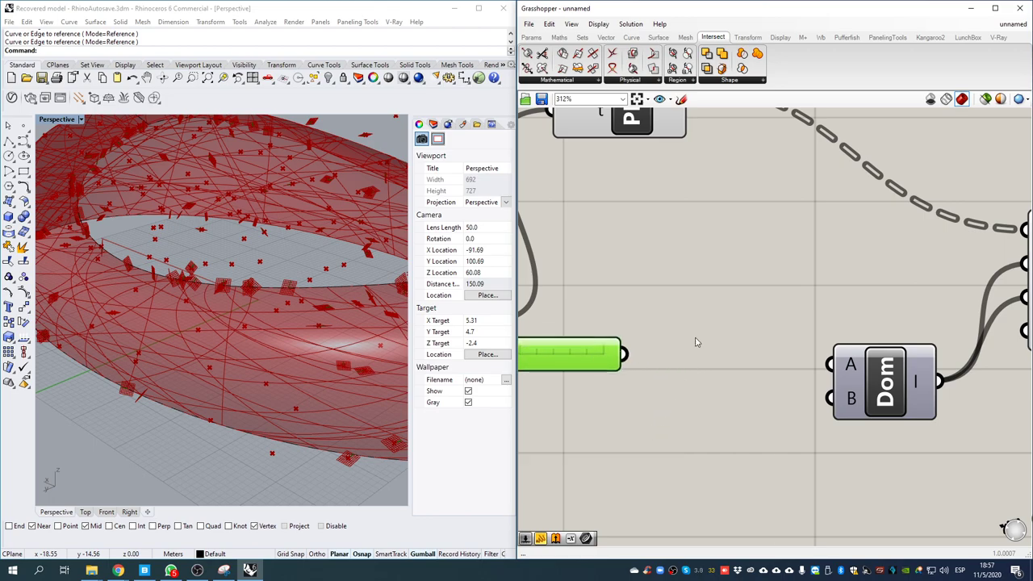
# - Add a Negative component fed by the slider, connecting its result to domain start A and the slider directly to domain end B
pyautogui.doubleClick(694, 339)
pyautogui.write('neg')
pyautogui.click(691, 325)
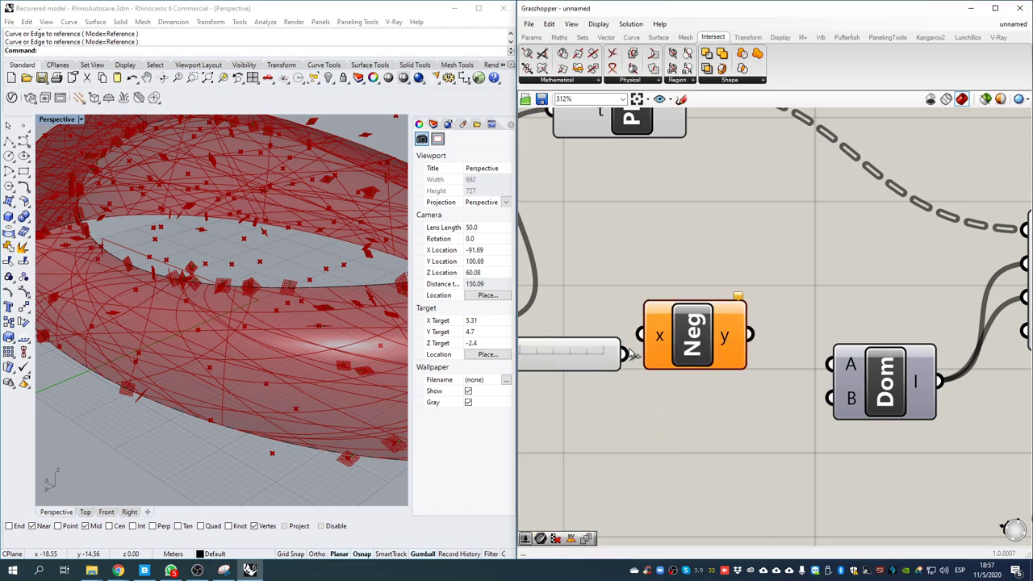
pyautogui.moveTo(749, 334); pyautogui.dragTo(832, 365)
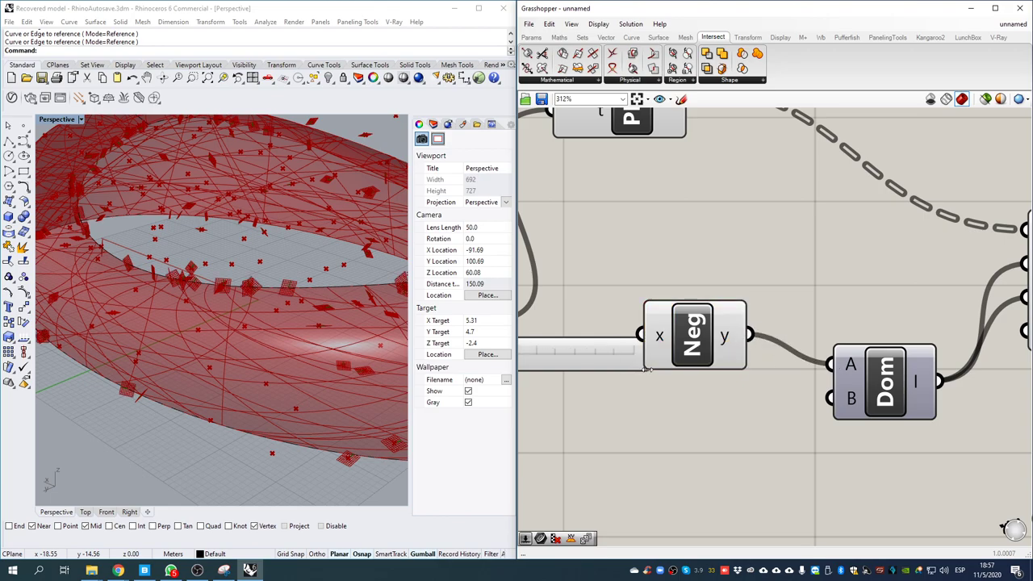
pyautogui.moveTo(623, 352); pyautogui.dragTo(830, 397)
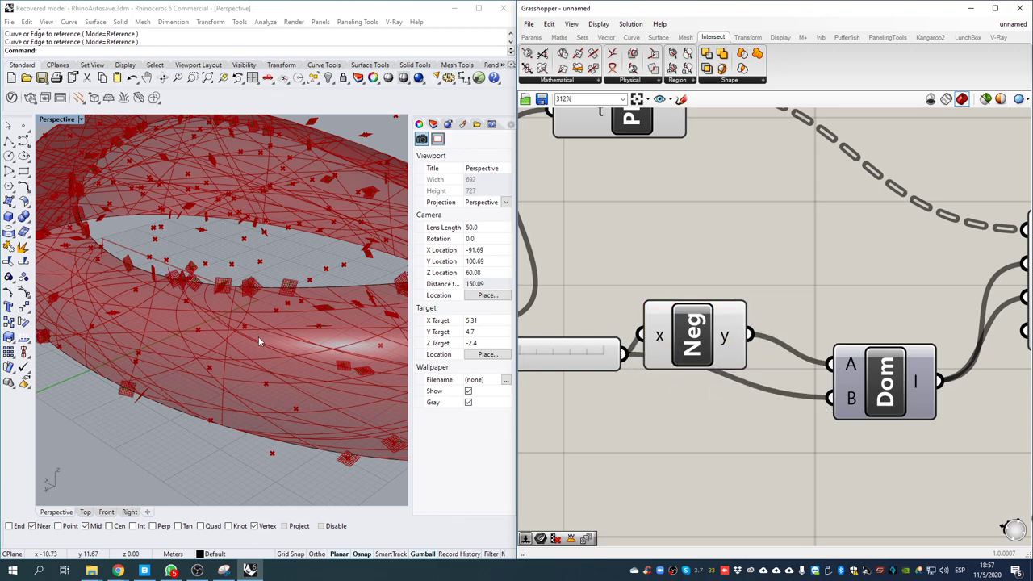
# - Set the rectangle size slider feeding the Negative component to 0.26
pyautogui.scroll(6, 259, 342)
pyautogui.scroll(-3, 292, 303)
pyautogui.moveTo(280, 339)
pyautogui.mouseDown(button='right')
pyautogui.moveTo(266, 321)
pyautogui.moveTo(261, 343)
pyautogui.mouseUp(button='right')
pyautogui.scroll(-1, 666, 324)
pyautogui.scroll(-1, 665, 325)
pyautogui.moveTo(526, 354); pyautogui.dragTo(693, 350, button='right')
pyautogui.scroll(4, 666, 348)
pyautogui.moveTo(689, 341); pyautogui.dragTo(669, 352)
pyautogui.scroll(-6, 669, 352)
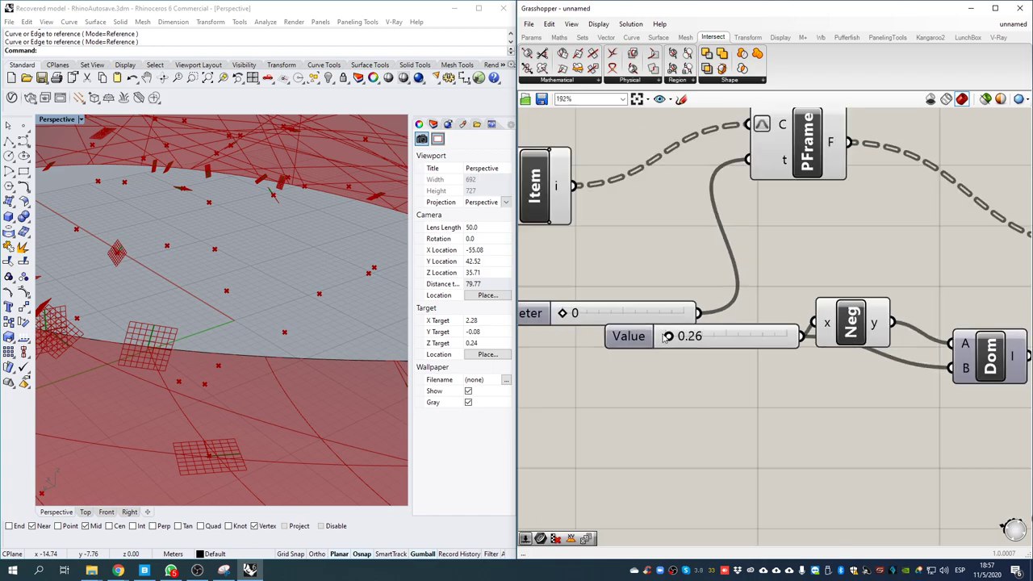
pyautogui.moveTo(747, 376); pyautogui.dragTo(746, 393)
# - Add a Sweep1 component with the List Item curves as rails and the Rectangle output as section curves
pyautogui.moveTo(647, 280); pyautogui.dragTo(791, 304, button='right')
pyautogui.doubleClick(904, 308)
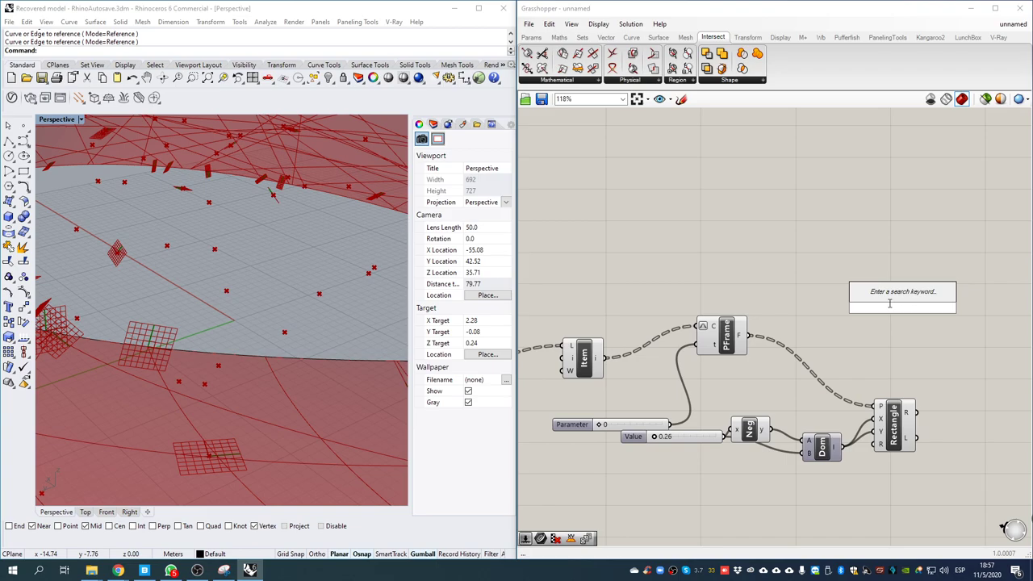
pyautogui.write('sweep')
pyautogui.click(890, 281)
pyautogui.moveTo(890, 297); pyautogui.dragTo(605, 356)
pyautogui.moveTo(893, 335); pyautogui.dragTo(883, 308)
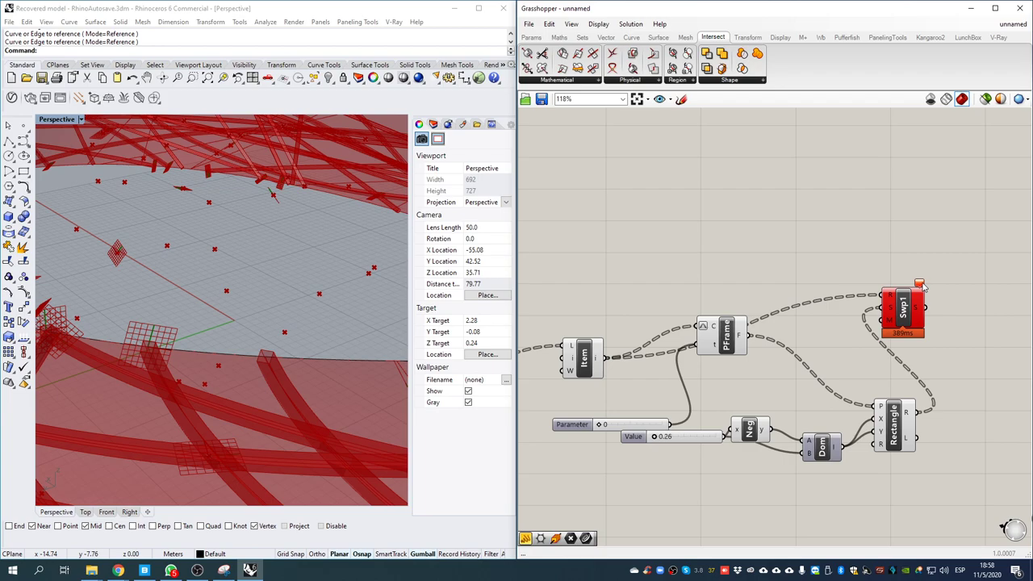
pyautogui.moveTo(917, 288)
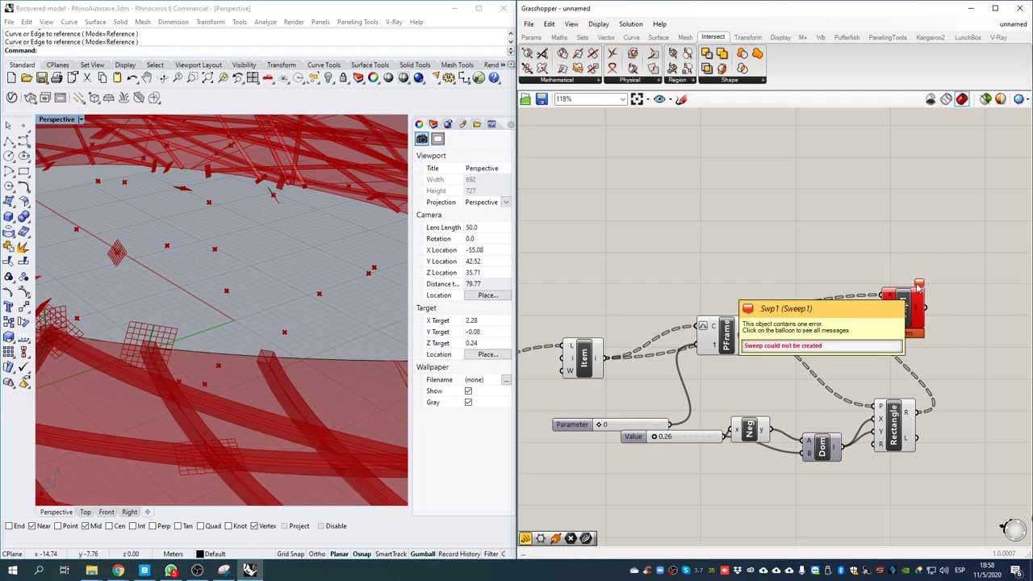
# - Bake the Sweep1 geometry into the Rhino document
pyautogui.scroll(-10, 275, 339)
pyautogui.moveTo(263, 361); pyautogui.dragTo(294, 328, button='right')
pyautogui.scroll(3, 880, 311)
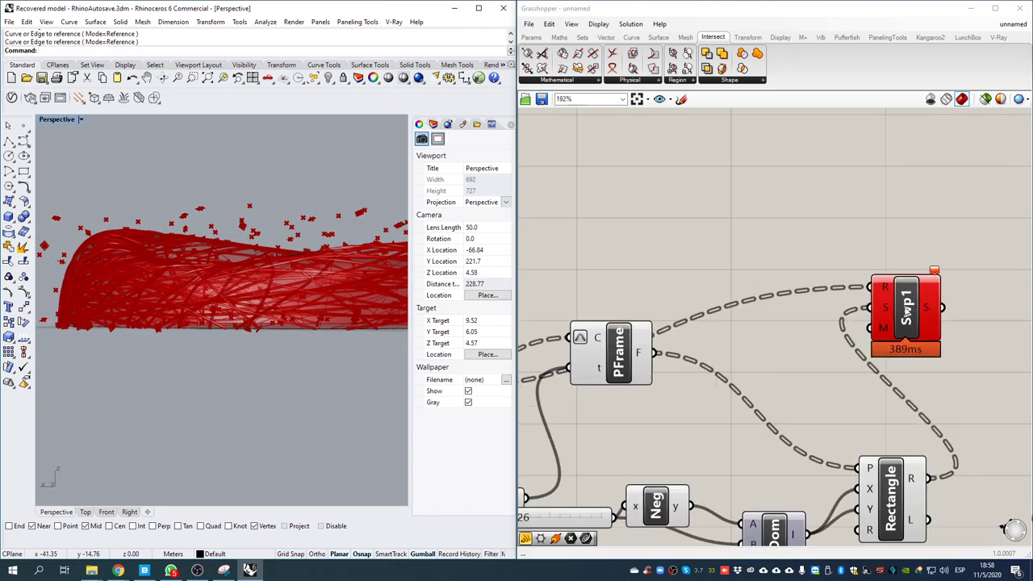
pyautogui.rightClick(906, 301)
pyautogui.click(924, 348)
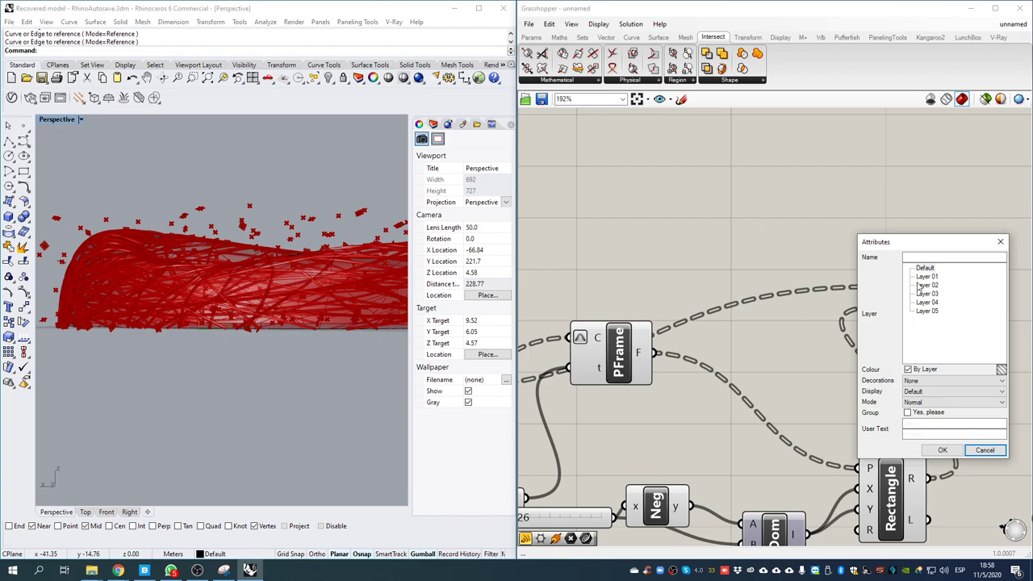
pyautogui.click(943, 450)
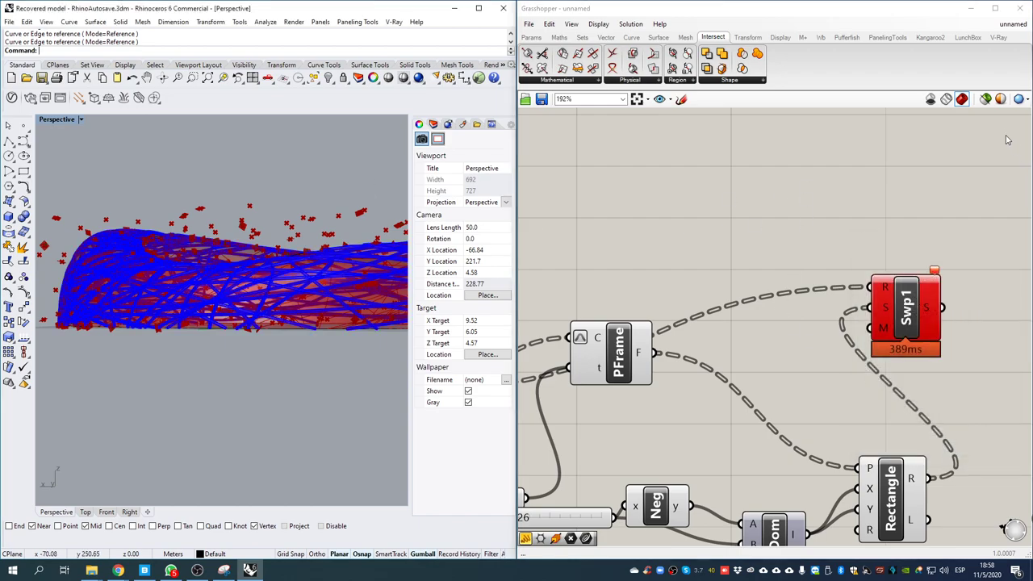
# - Limit the Grasshopper preview to selected components and view the baked lattice ring from several sides in Rendered display mode
pyautogui.click(986, 99)
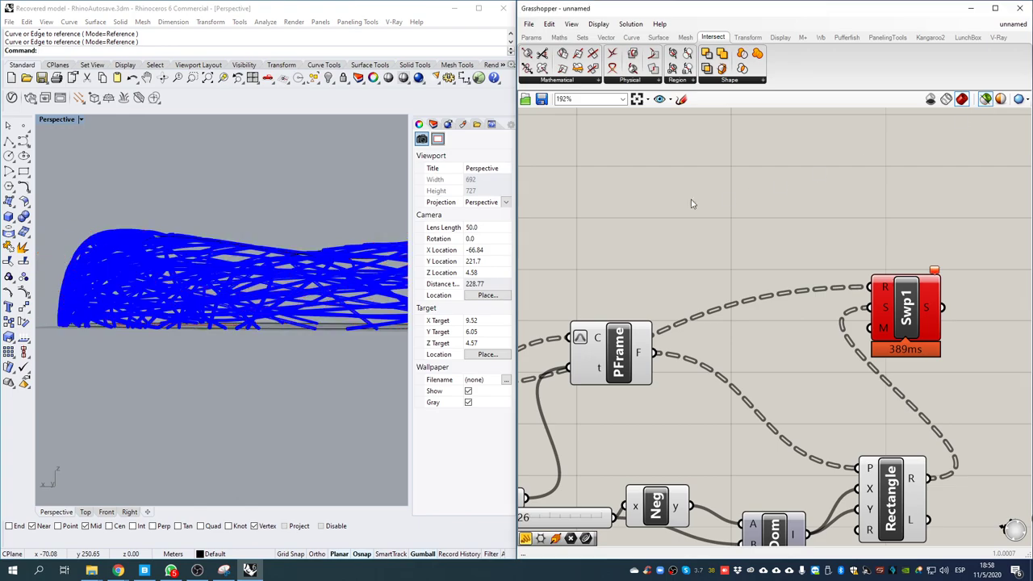
pyautogui.click(81, 120)
pyautogui.click(80, 169)
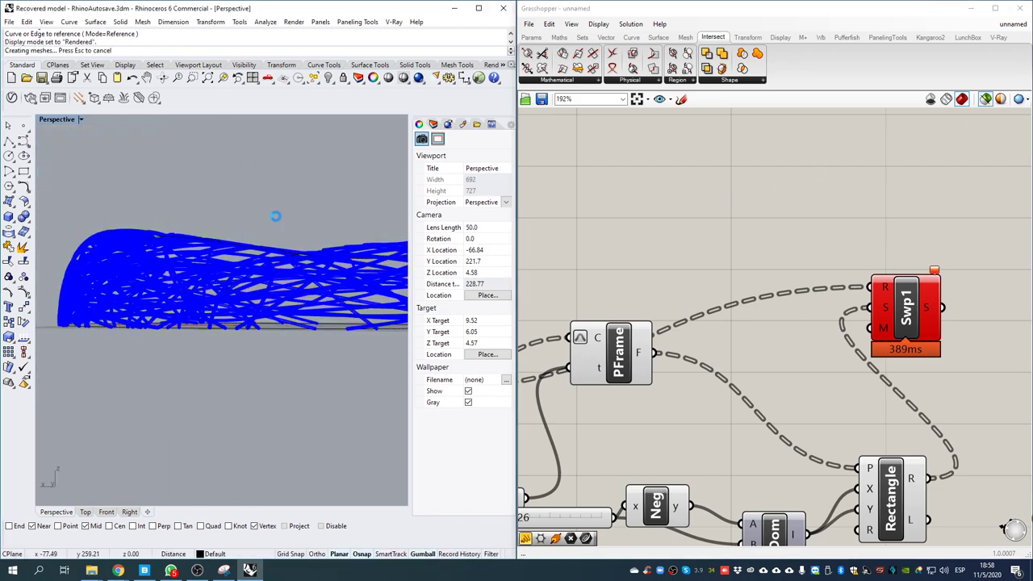
pyautogui.moveTo(245, 353); pyautogui.dragTo(242, 330, button='right')
pyautogui.moveTo(185, 274); pyautogui.dragTo(371, 283, button='right')
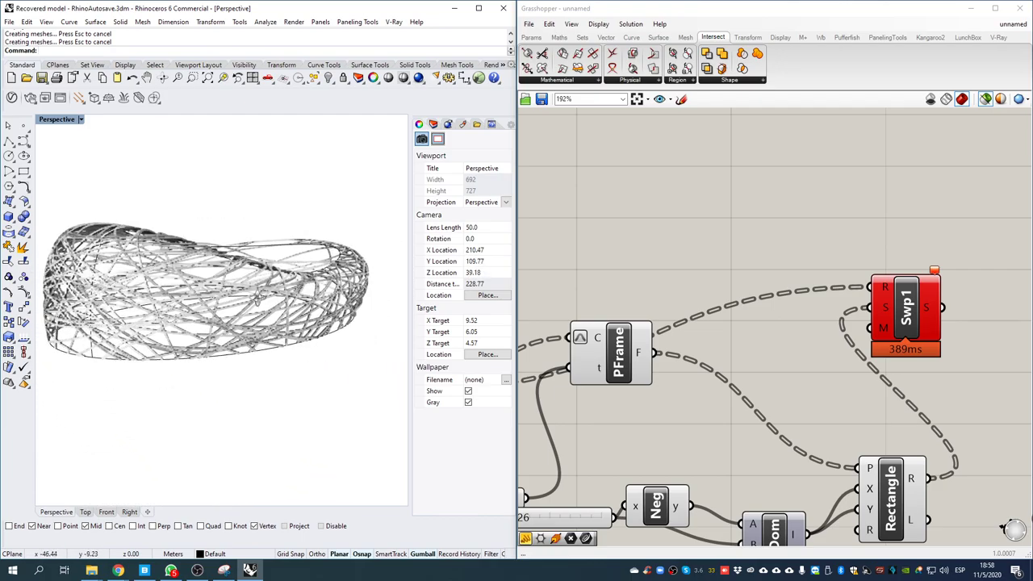
pyautogui.moveTo(263, 286); pyautogui.dragTo(187, 212, button='right')
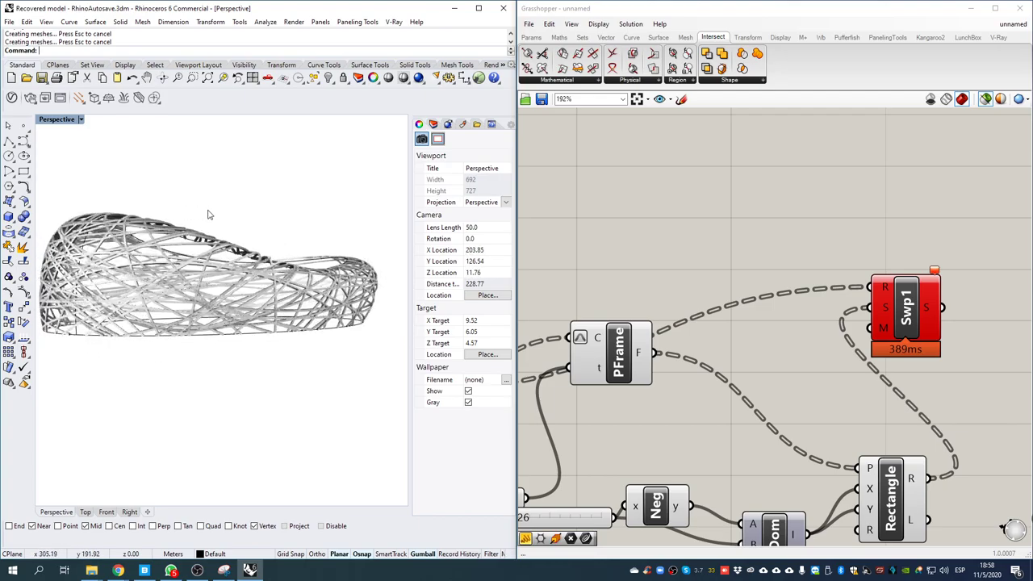
pyautogui.moveTo(262, 176); pyautogui.dragTo(403, 175, button='right')
pyautogui.moveTo(339, 217); pyautogui.dragTo(247, 246, button='right')
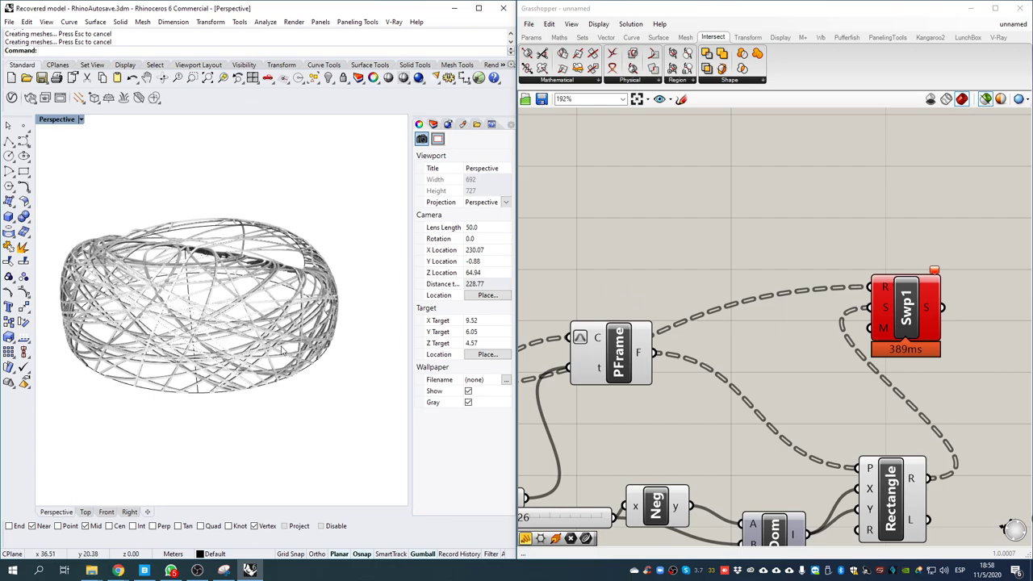
pyautogui.scroll(-5, 682, 250)
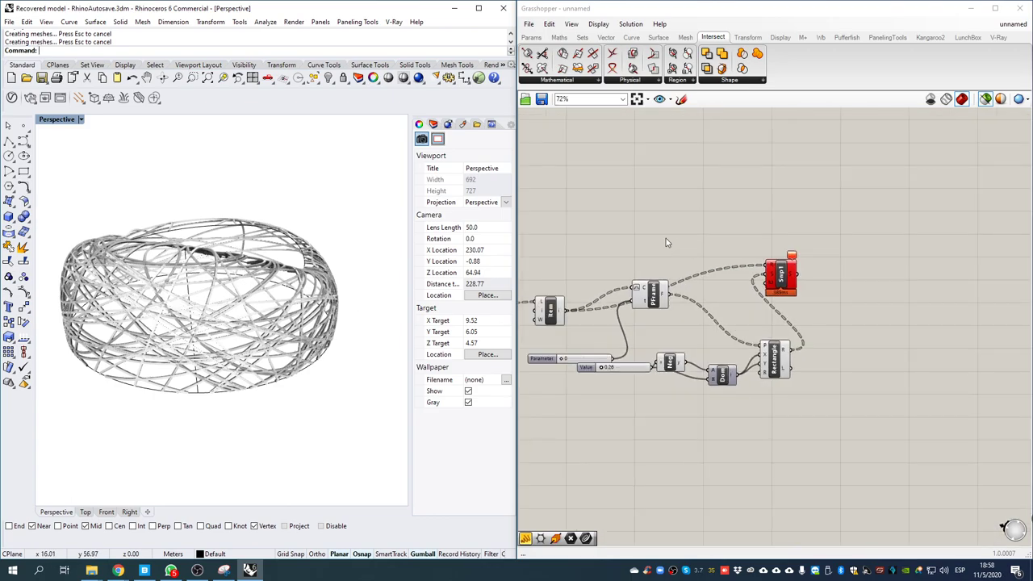
pyautogui.moveTo(670, 194); pyautogui.dragTo(726, 234, button='right')
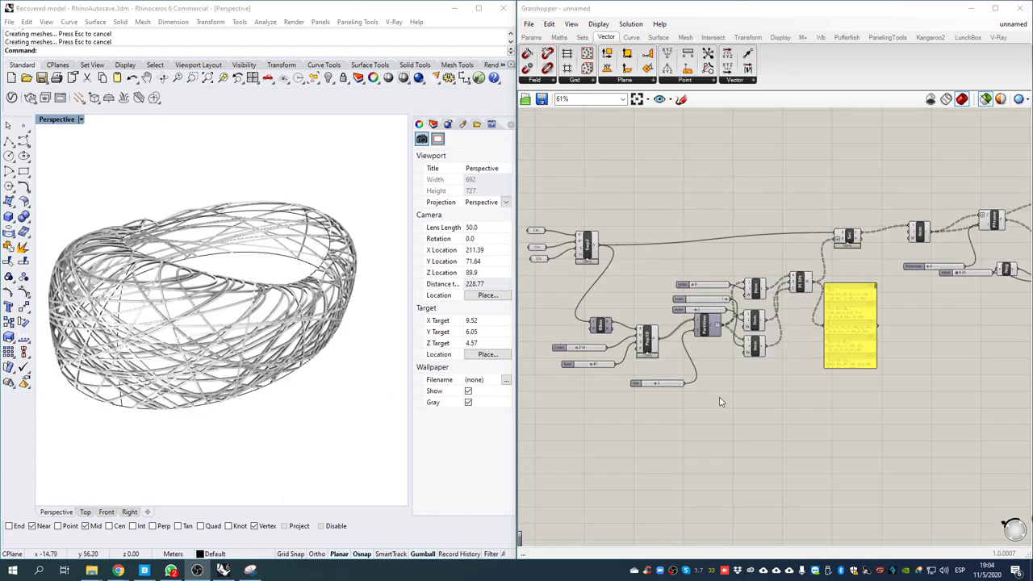
# - Delete all geometry from the Rhino model and all components from the Grasshopper canvas
pyautogui.moveTo(720, 402); pyautogui.dragTo(729, 420, button='right')
pyautogui.moveTo(389, 426); pyautogui.dragTo(68, 182)
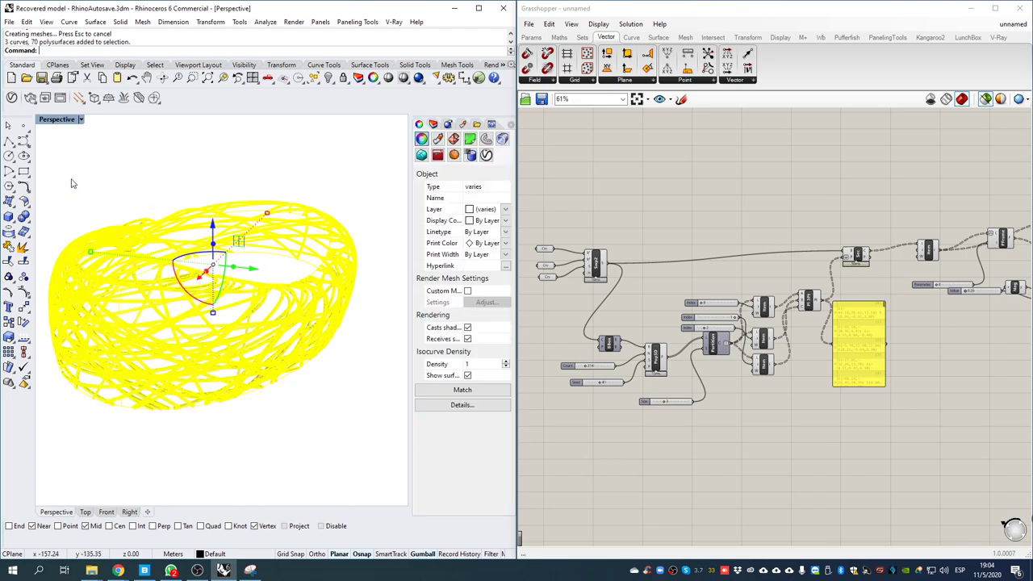
pyautogui.press('Delete')
pyautogui.scroll(-3, 843, 354)
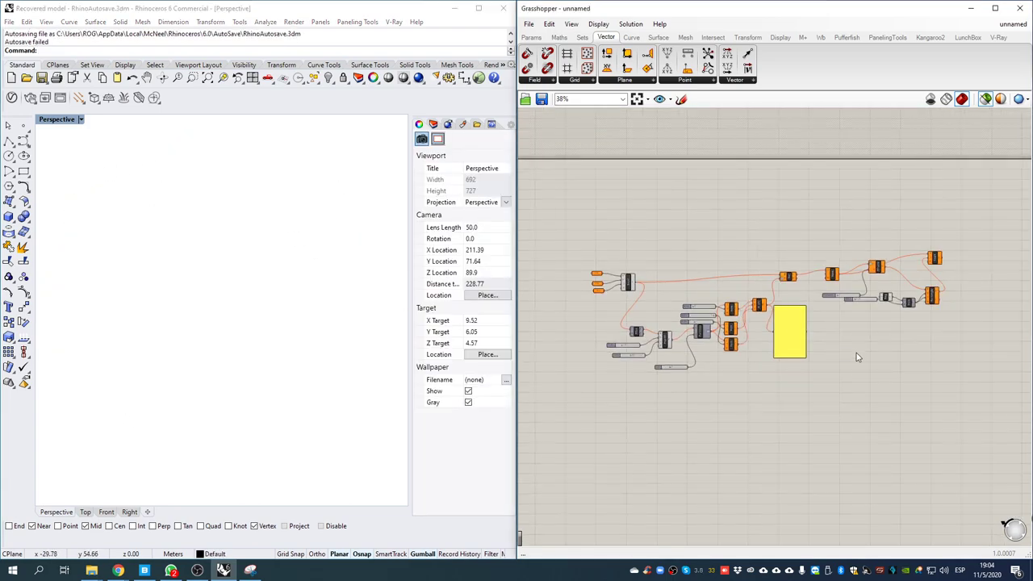
pyautogui.moveTo(978, 424); pyautogui.dragTo(554, 180)
pyautogui.press('Delete')
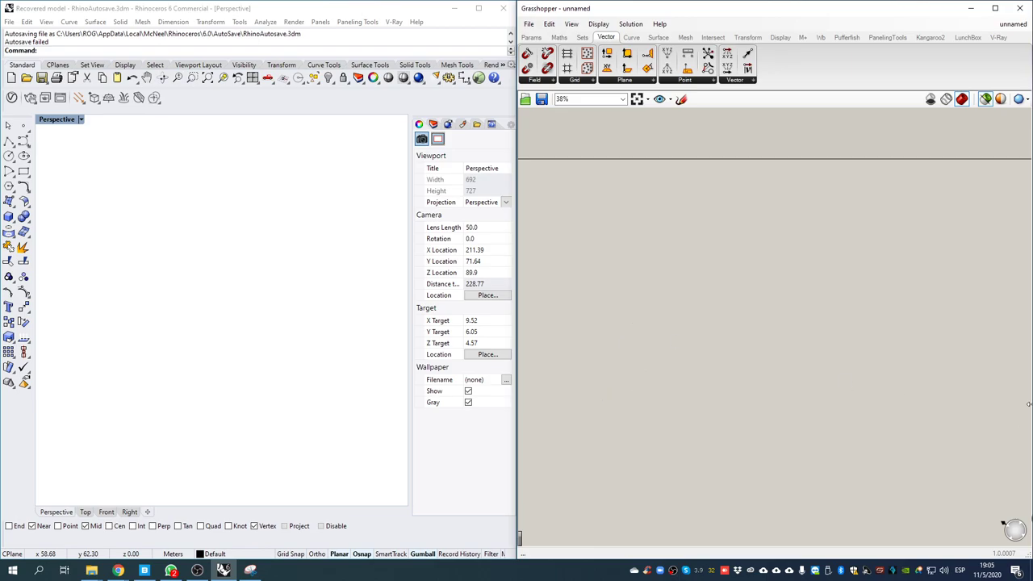
# - Set the Perspective viewport to Wireframe, restore the four-viewport layout, and make the Front view active
pyautogui.moveTo(193, 233); pyautogui.dragTo(75, 149, button='right')
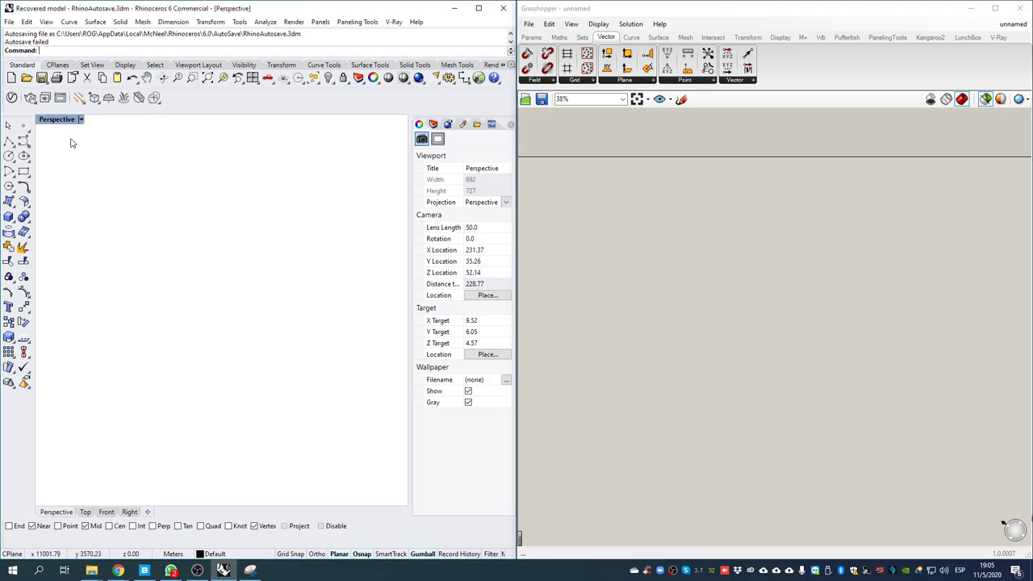
pyautogui.click(81, 120)
pyautogui.click(85, 144)
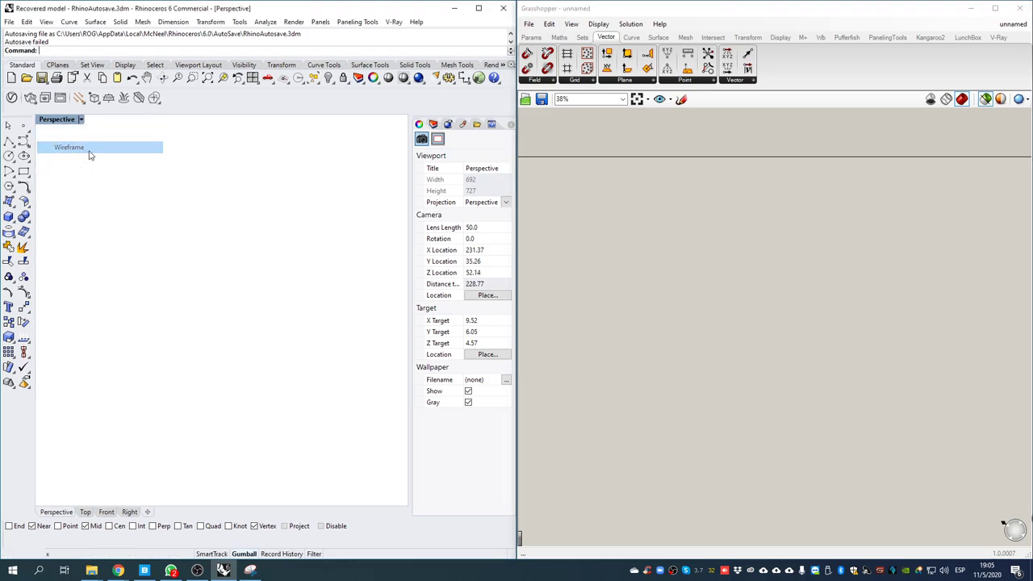
pyautogui.doubleClick(63, 120)
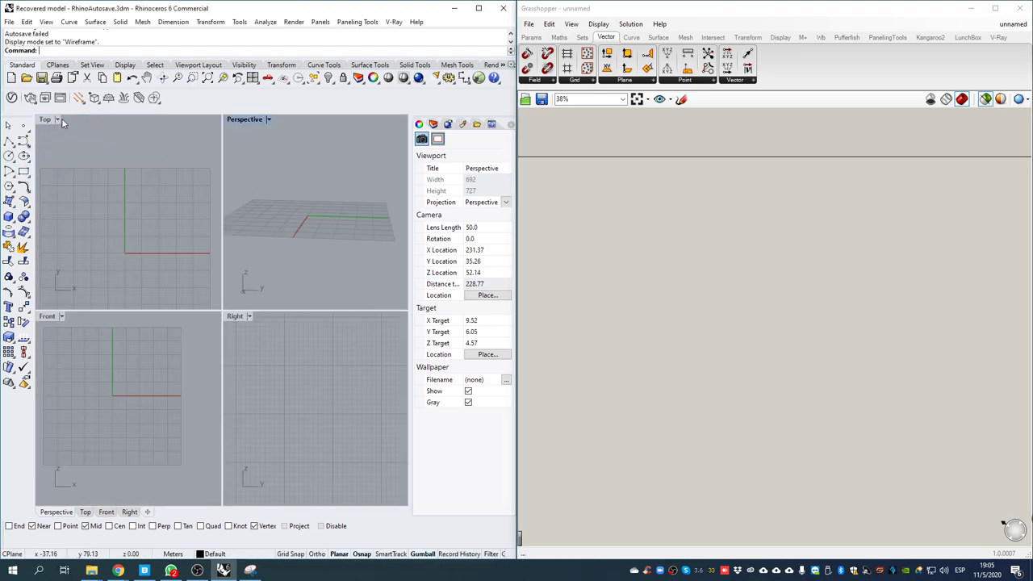
pyautogui.click(139, 387)
pyautogui.moveTo(139, 387); pyautogui.dragTo(126, 466, button='right')
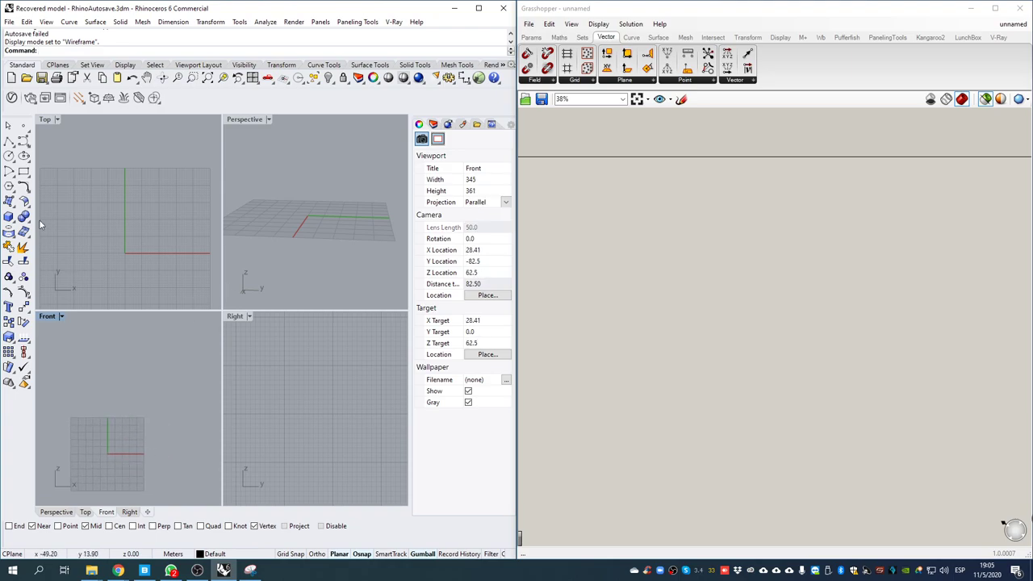
# - Draw a tall upright rectangle in the Front view from near the origin to about 20.7, 45.2, and nudge it slightly
pyautogui.click(24, 171)
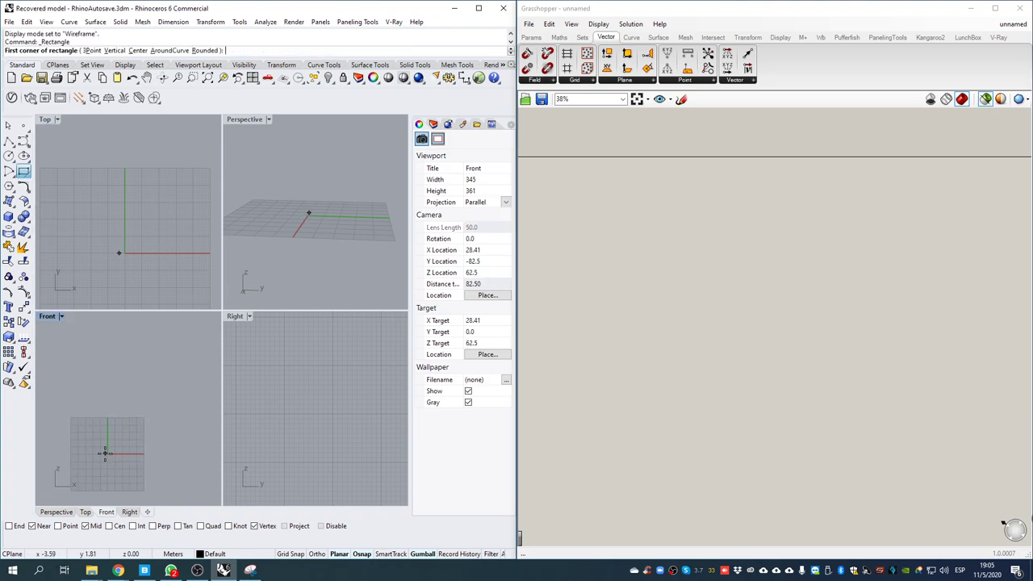
pyautogui.click(109, 455)
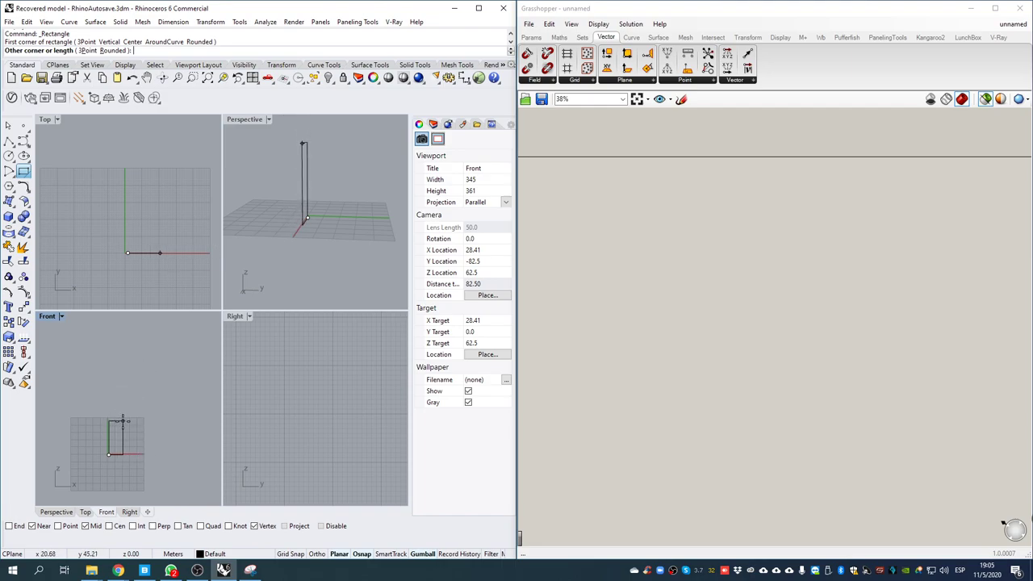
pyautogui.click(123, 421)
pyautogui.scroll(6, 122, 420)
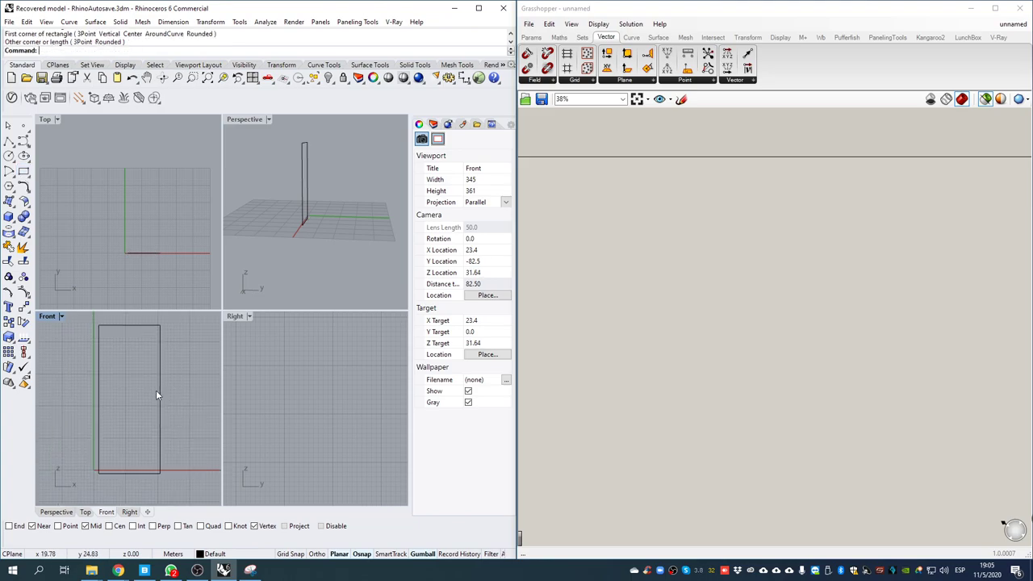
pyautogui.click(159, 413)
pyautogui.moveTo(152, 370); pyautogui.dragTo(150, 372)
# - Add a Curve parameter to the empty Grasshopper canvas
pyautogui.doubleClick(724, 287)
pyautogui.write('curve')
pyautogui.click(692, 277)
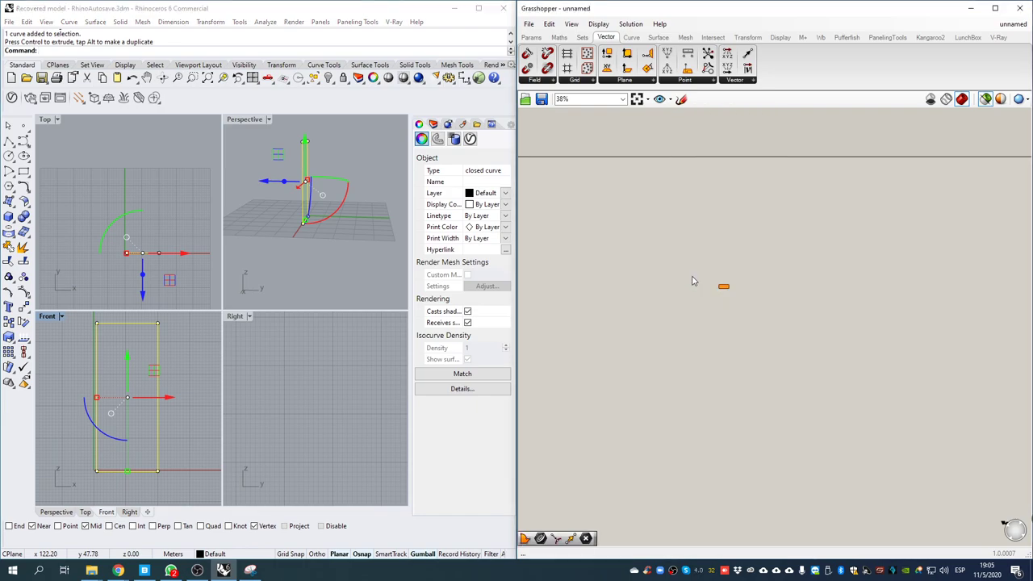
pyautogui.scroll(5, 726, 292)
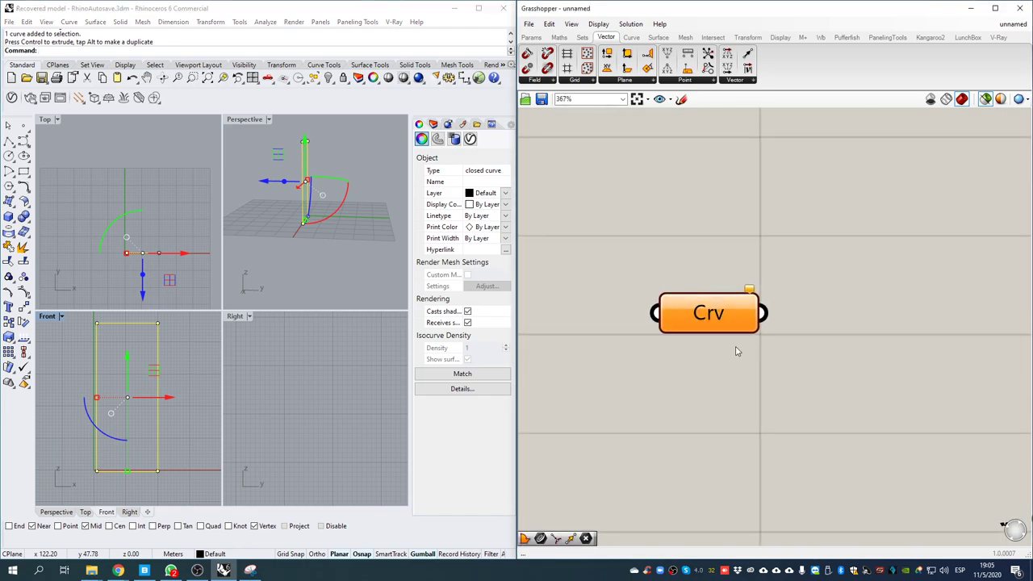
# - Reference the rectangle in the Curve parameter and feed it into a Boundary Surfaces component placed beside it
pyautogui.rightClick(734, 321)
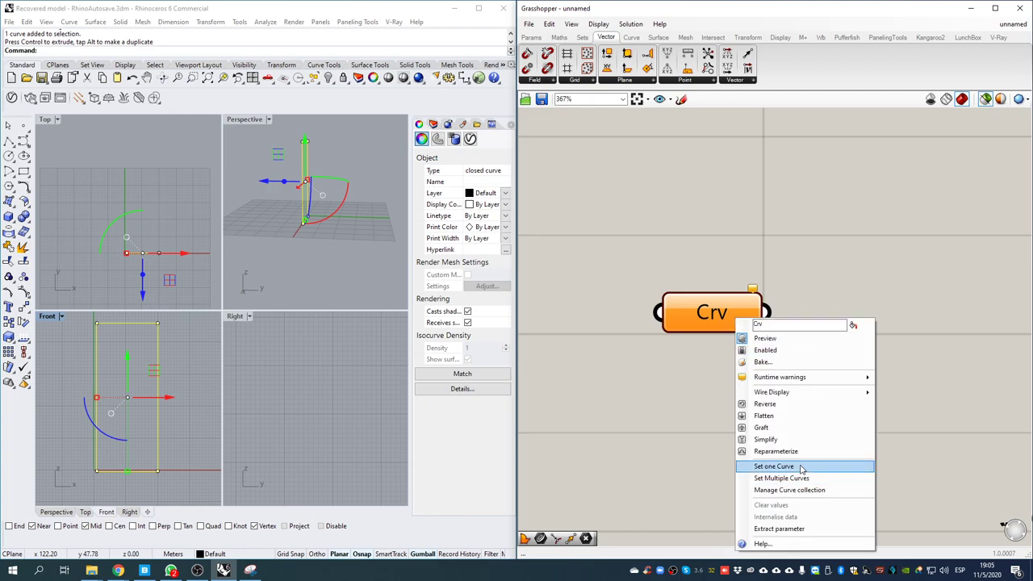
pyautogui.click(762, 466)
pyautogui.moveTo(961, 389); pyautogui.dragTo(824, 369, button='right')
pyautogui.doubleClick(839, 345)
pyautogui.write('boundary')
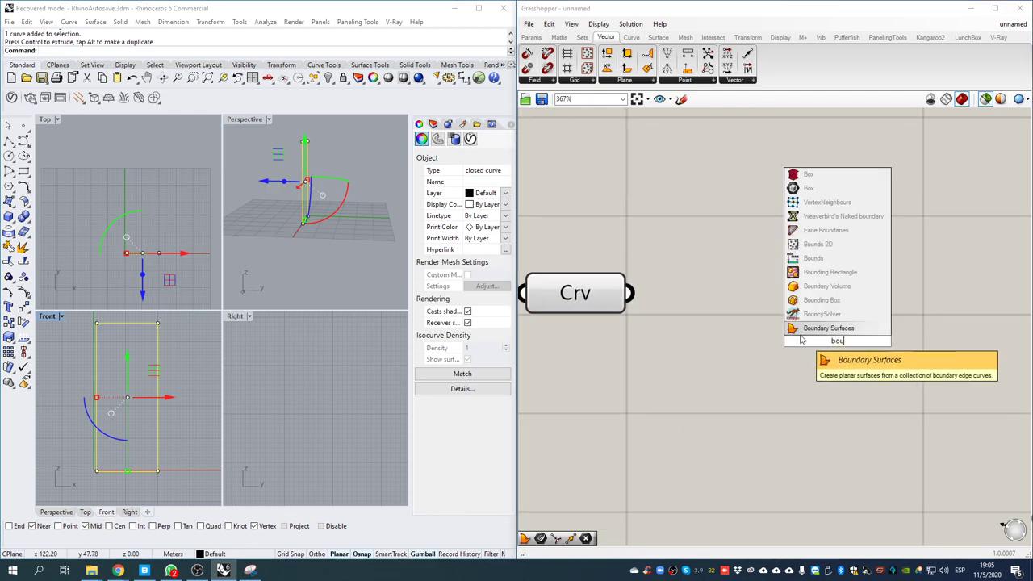
pyautogui.press('Return')
pyautogui.moveTo(635, 294); pyautogui.dragTo(769, 340)
pyautogui.moveTo(839, 355); pyautogui.dragTo(777, 298)
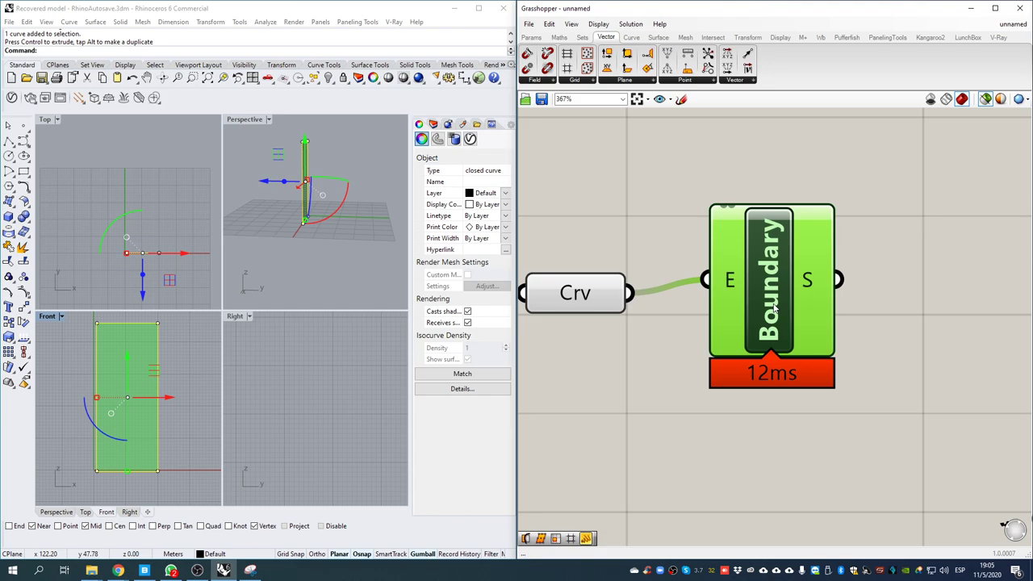
# - Add a LunchBox Quad Panels component and connect the boundary surface to its surface input
pyautogui.moveTo(804, 247); pyautogui.dragTo(686, 320, button='right')
pyautogui.scroll(-2, 810, 250)
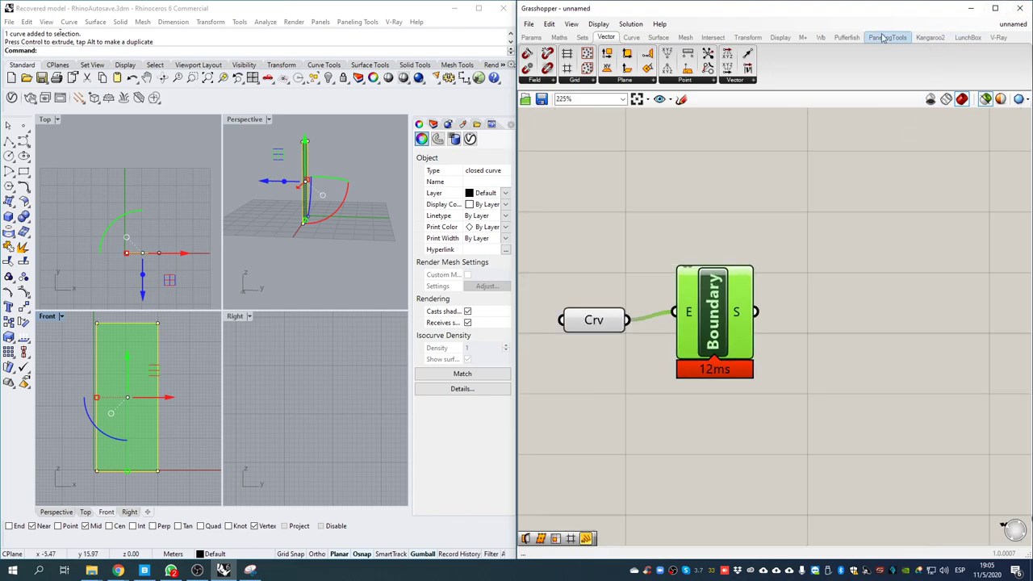
pyautogui.click(961, 40)
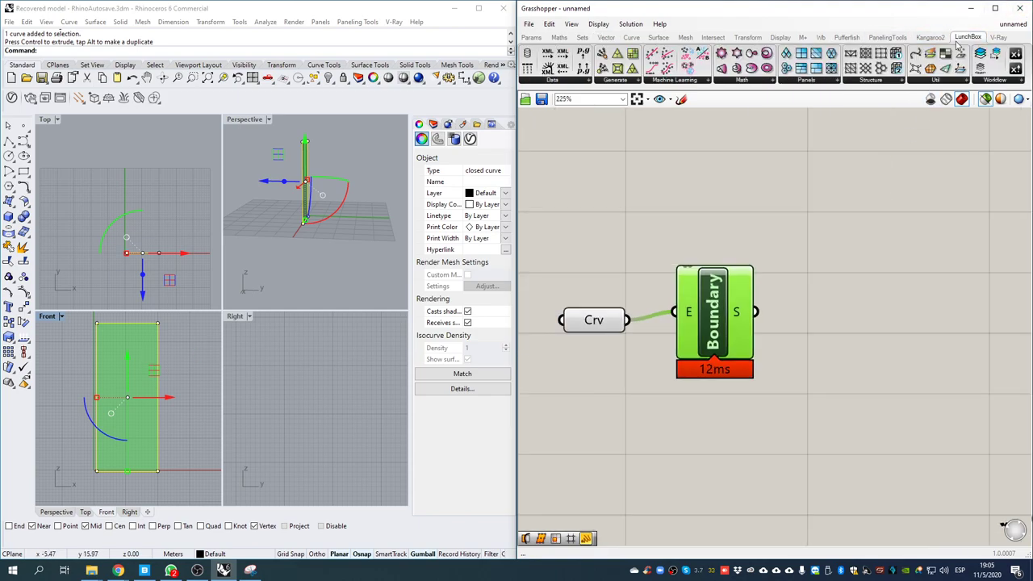
pyautogui.click(808, 81)
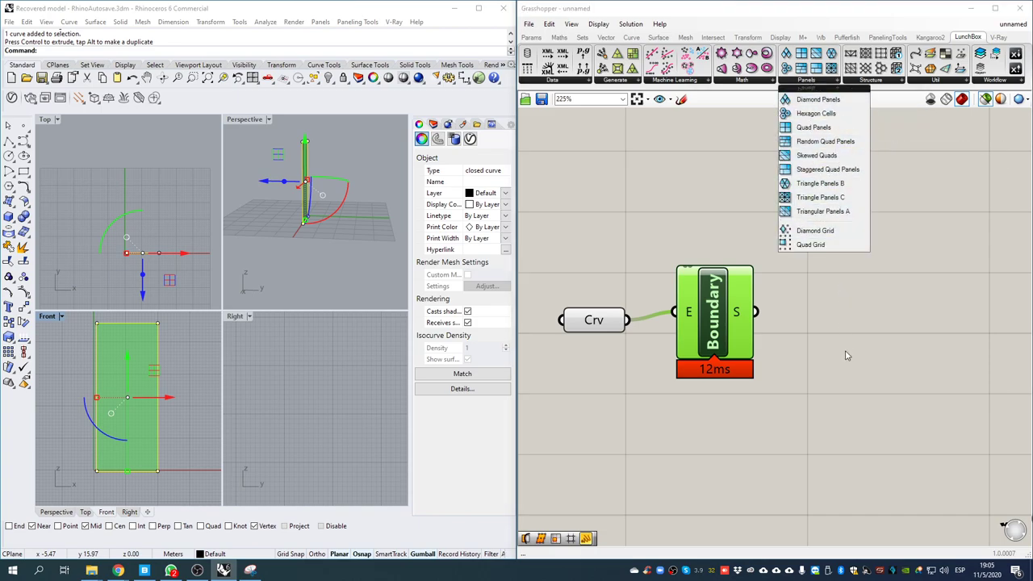
pyautogui.click(814, 127)
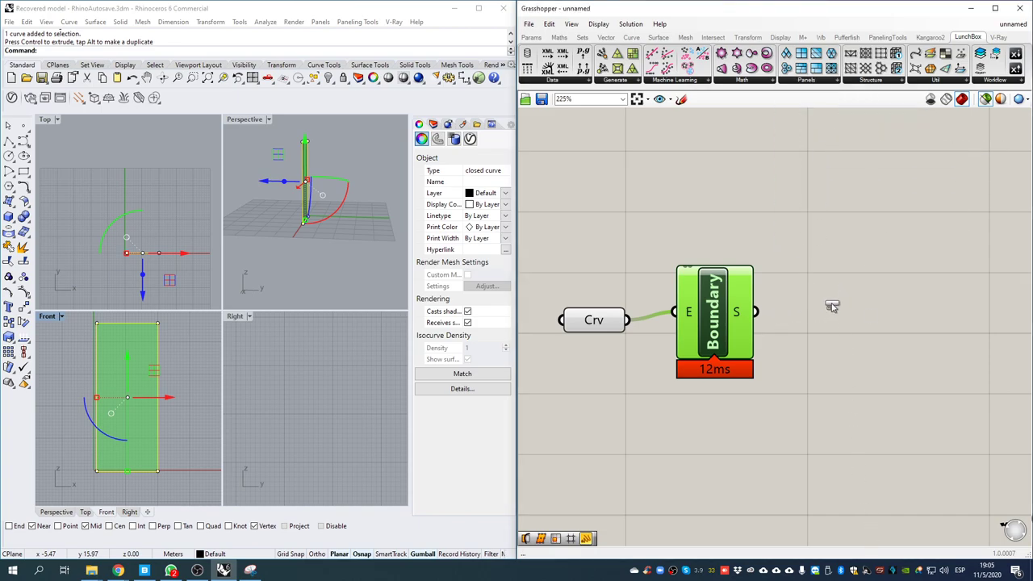
pyautogui.click(878, 302)
pyautogui.moveTo(880, 301); pyautogui.dragTo(895, 335)
pyautogui.moveTo(757, 314); pyautogui.dragTo(838, 320)
pyautogui.moveTo(894, 365); pyautogui.dragTo(888, 421)
pyautogui.moveTo(799, 447); pyautogui.dragTo(804, 370, button='right')
pyautogui.scroll(2, 754, 362)
pyautogui.moveTo(861, 403); pyautogui.dragTo(811, 415, button='right')
pyautogui.moveTo(882, 322); pyautogui.dragTo(917, 334)
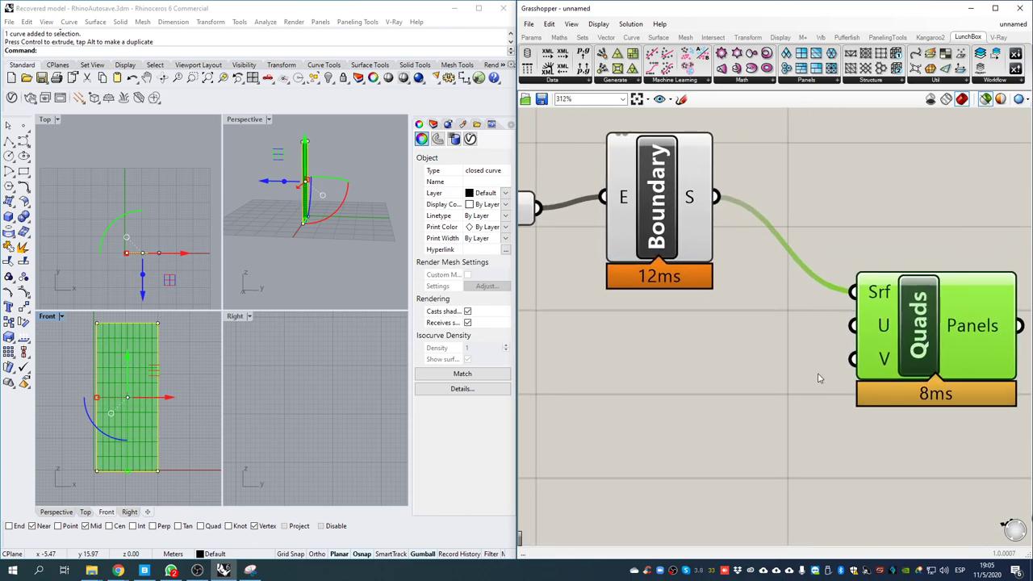
# - Add number sliders of 12 and 11 and connect them to the U and V inputs of Quads
pyautogui.doubleClick(703, 390)
pyautogui.write('12')
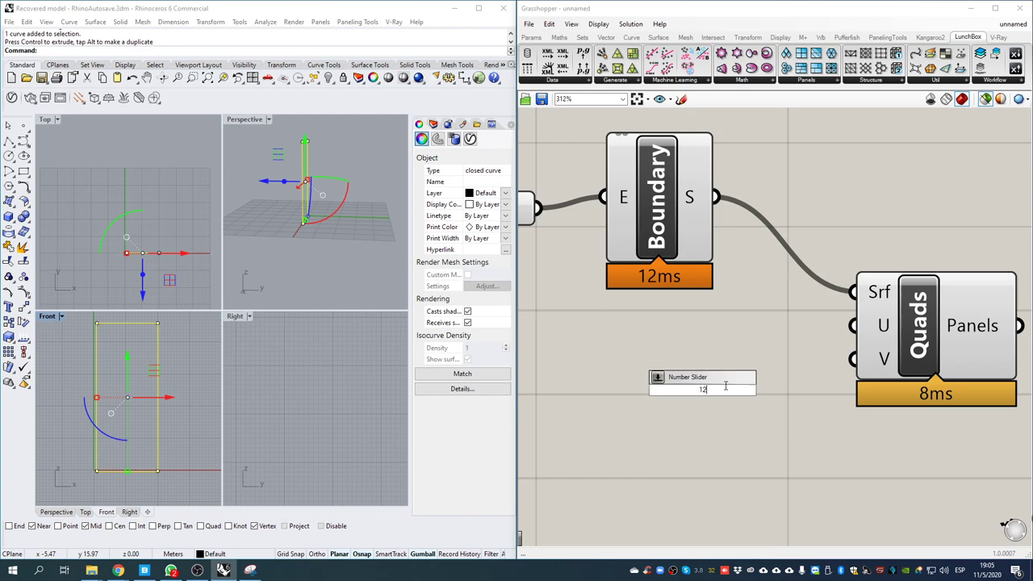
pyautogui.press('Return')
pyautogui.doubleClick(718, 423)
pyautogui.write('11')
pyautogui.press('Return')
pyautogui.moveTo(786, 393); pyautogui.dragTo(851, 329)
pyautogui.moveTo(824, 383); pyautogui.dragTo(771, 351)
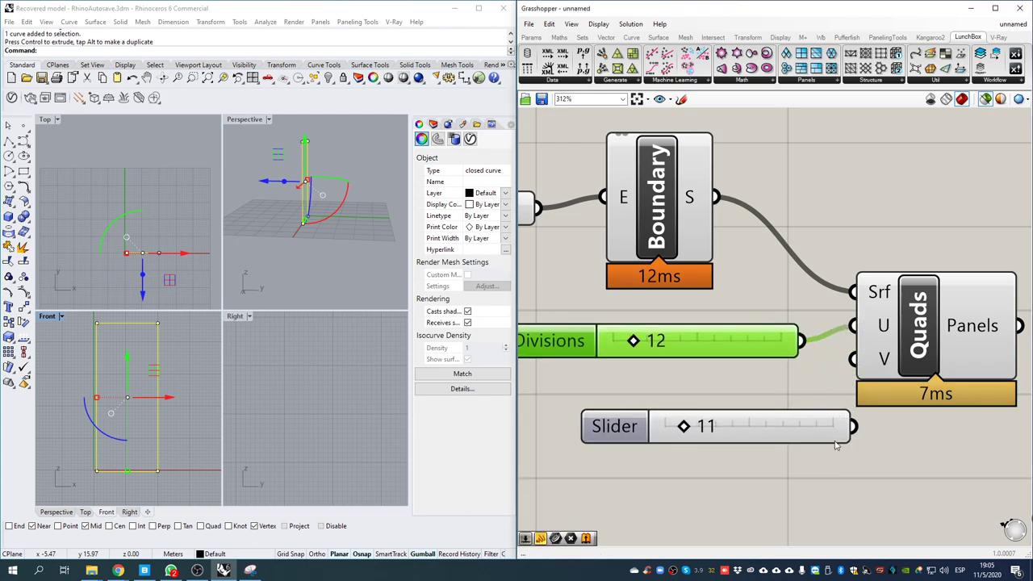
pyautogui.moveTo(853, 428); pyautogui.dragTo(854, 361)
pyautogui.moveTo(802, 426); pyautogui.dragTo(705, 399)
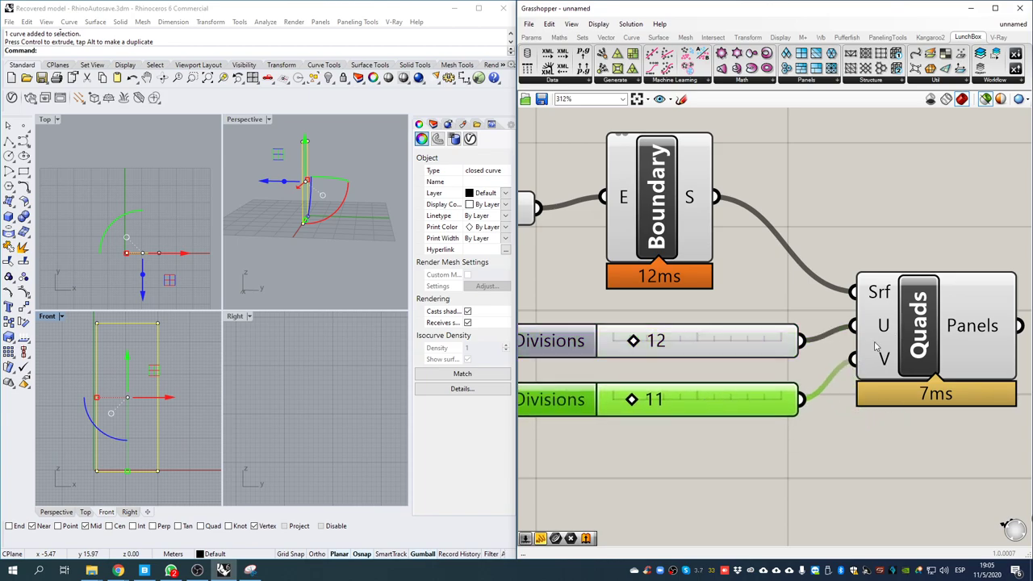
# - Preview the Quads component and set V Divisions to 16 and U Divisions to 9
pyautogui.click(910, 329)
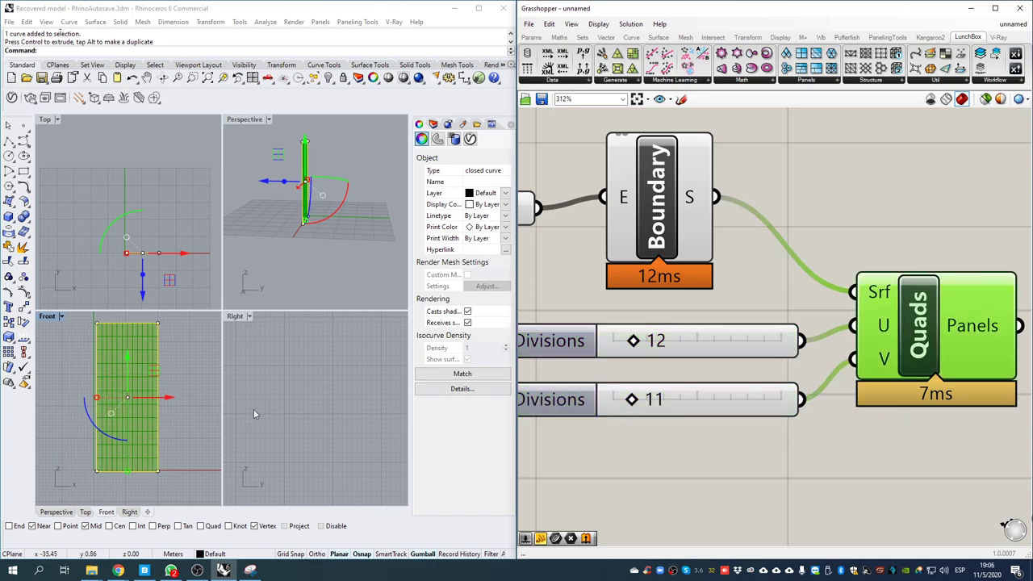
pyautogui.scroll(2, 114, 398)
pyautogui.scroll(4, 131, 395)
pyautogui.moveTo(637, 386); pyautogui.dragTo(768, 387, button='right')
pyautogui.moveTo(763, 404)
pyautogui.mouseDown()
pyautogui.moveTo(776, 407)
pyautogui.moveTo(770, 413)
pyautogui.mouseUp()
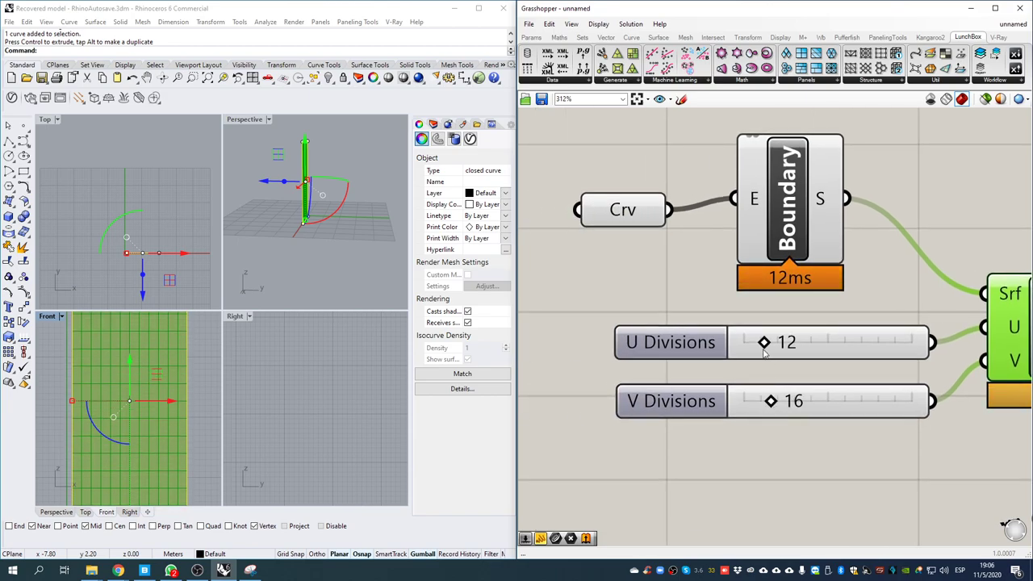
pyautogui.moveTo(765, 346); pyautogui.dragTo(762, 346)
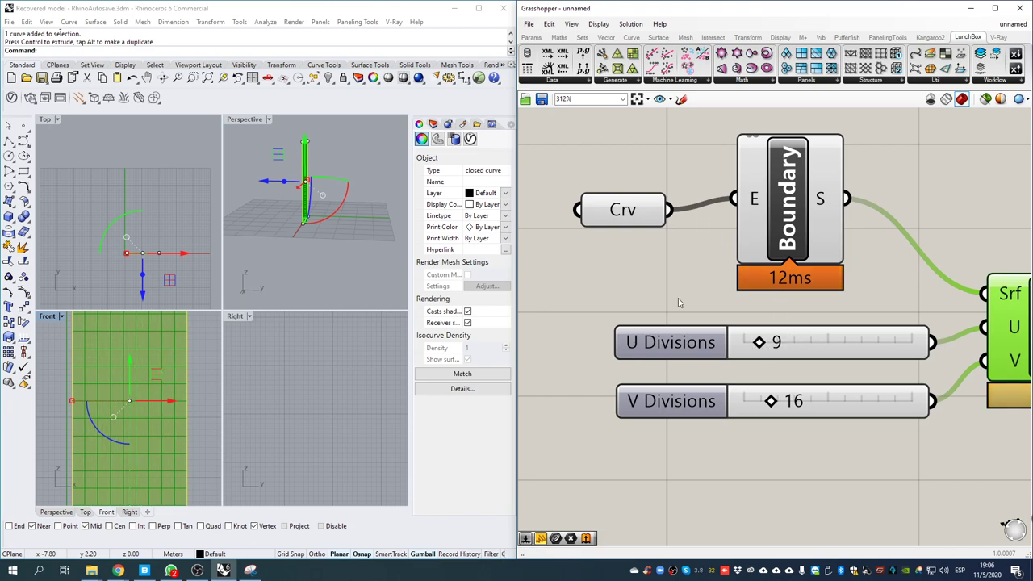
# - Maximize the Perspective viewport and frame the panelled rectangle from an upright angle
pyautogui.scroll(-3, 912, 271)
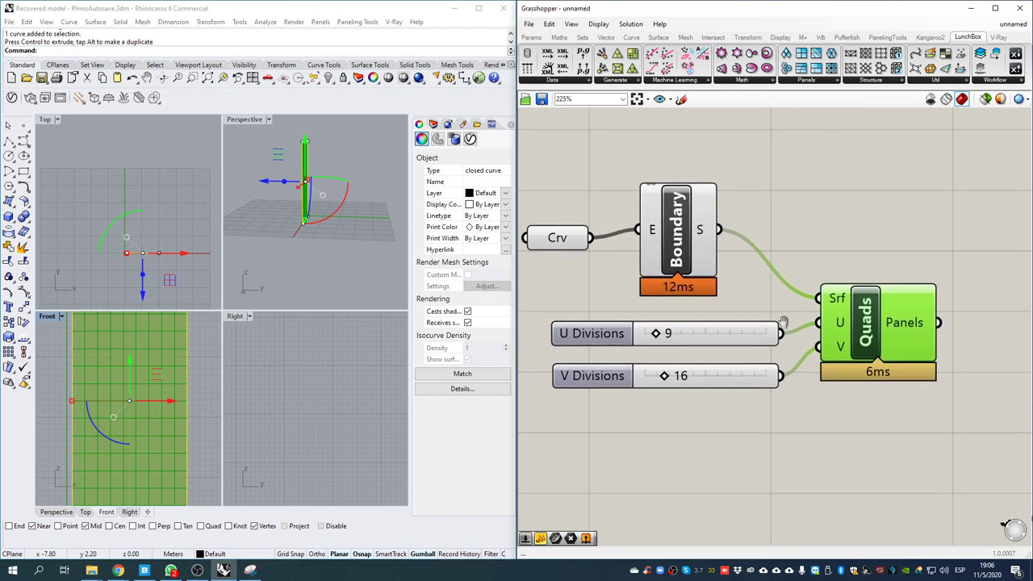
pyautogui.moveTo(352, 181); pyautogui.dragTo(268, 119, button='right')
pyautogui.doubleClick(245, 120)
pyautogui.moveTo(258, 209); pyautogui.dragTo(247, 310, button='right')
pyautogui.scroll(-2, 246, 310)
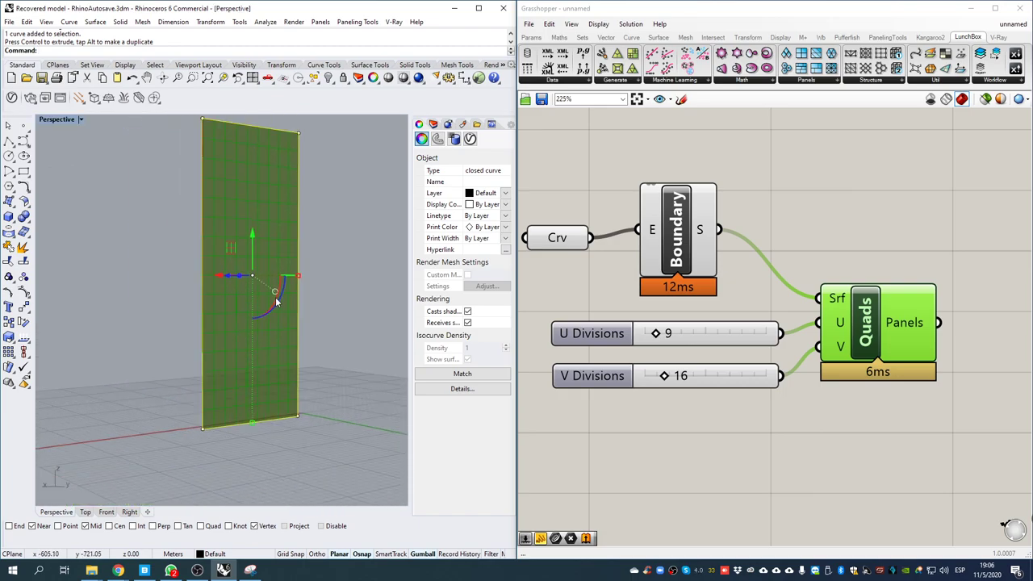
# - Inspect the Panels output of Quads in a temporary, enlarged text panel, and delete that panel
pyautogui.moveTo(1013, 294); pyautogui.dragTo(807, 305, button='right')
pyautogui.doubleClick(823, 304)
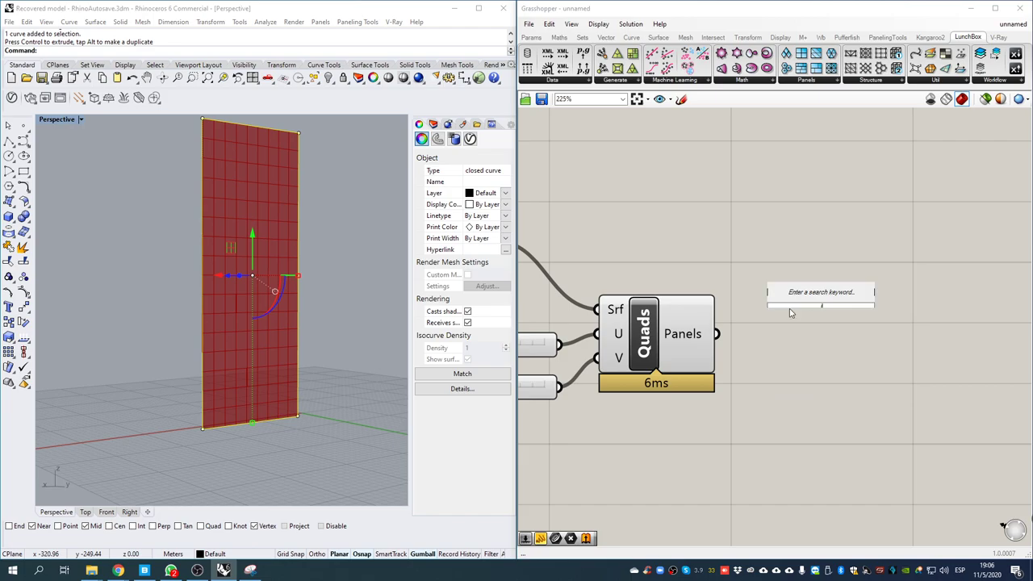
pyautogui.write('"')
pyautogui.press('Return')
pyautogui.moveTo(716, 334); pyautogui.dragTo(724, 301)
pyautogui.moveTo(807, 310); pyautogui.dragTo(909, 284)
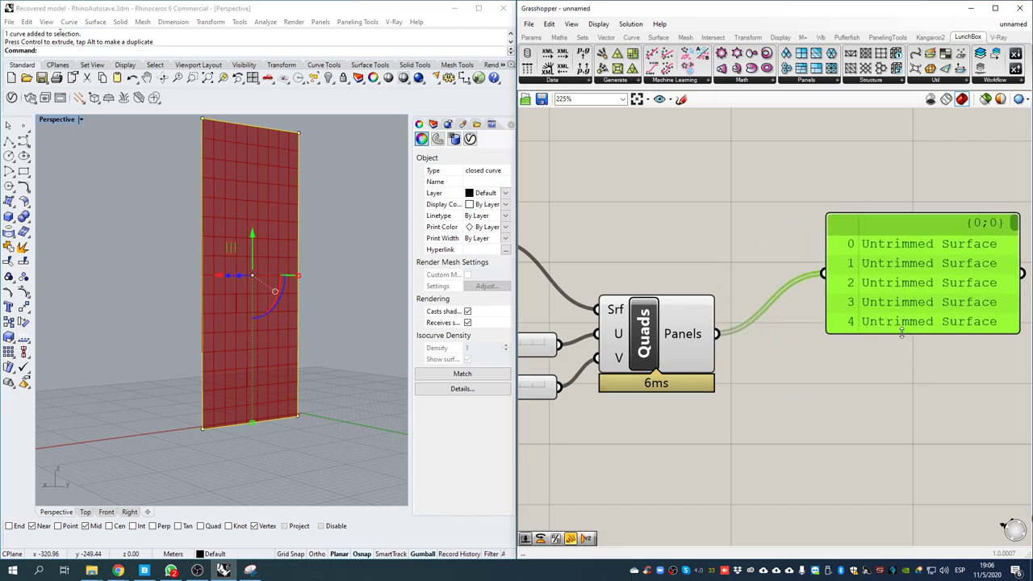
pyautogui.moveTo(902, 333); pyautogui.dragTo(939, 430)
pyautogui.moveTo(270, 281); pyautogui.dragTo(270, 201, button='right')
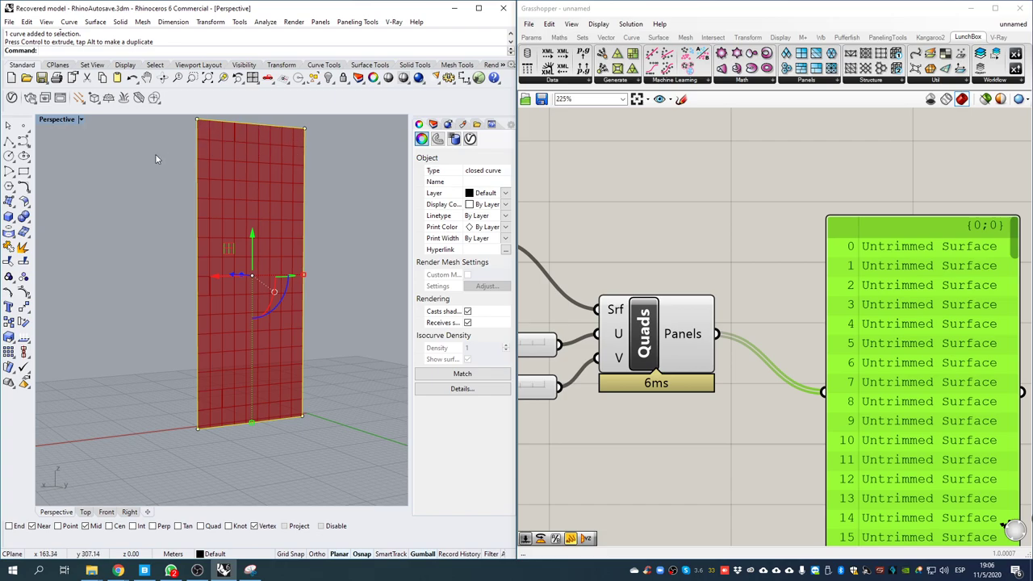
pyautogui.click(883, 331)
pyautogui.press('Delete')
# - Add a Random Reduce component and connect the Panels output of Quads to its list input
pyautogui.doubleClick(843, 281)
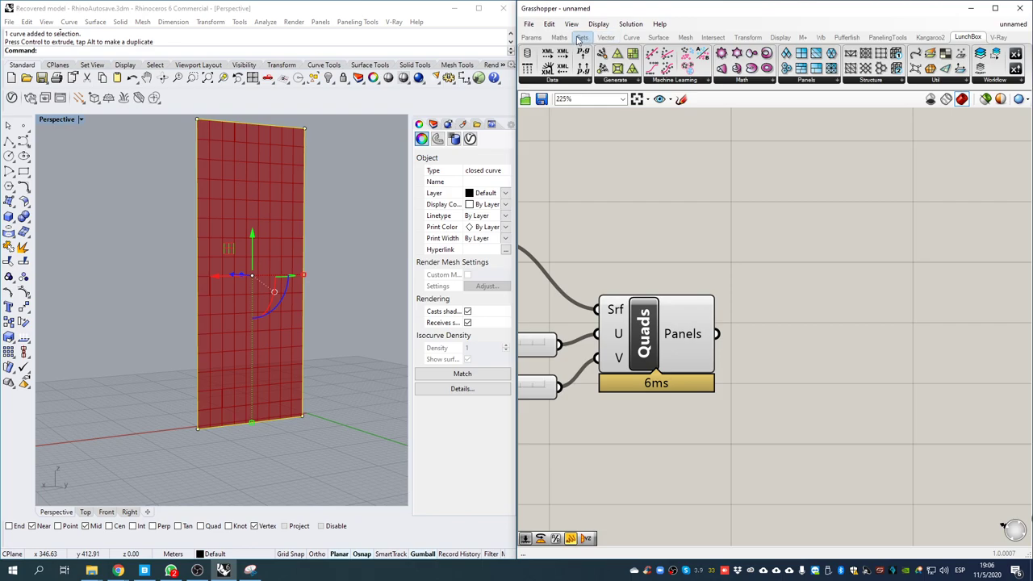
pyautogui.click(580, 38)
pyautogui.click(617, 81)
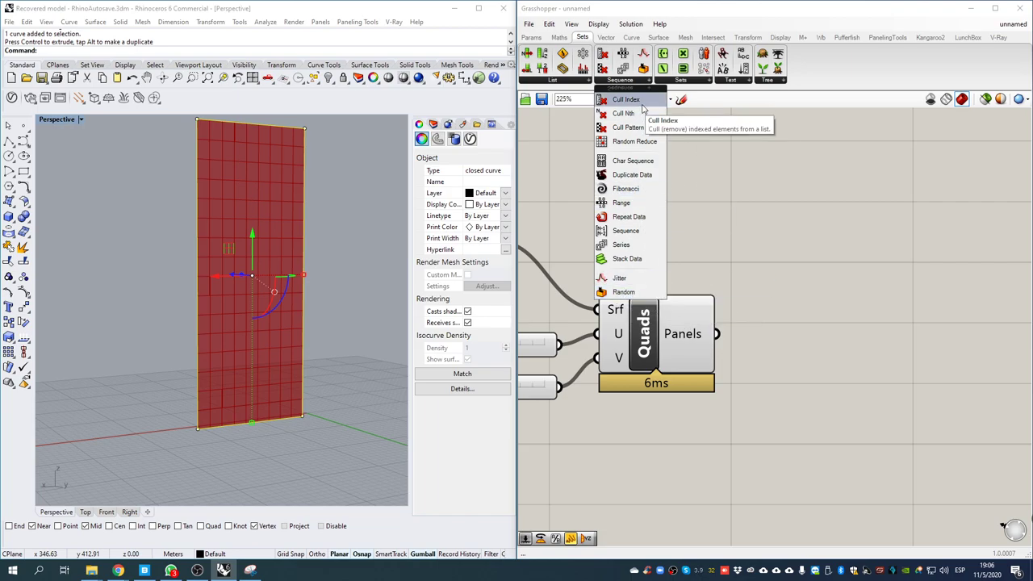
pyautogui.moveTo(634, 142); pyautogui.dragTo(870, 402)
pyautogui.moveTo(795, 387); pyautogui.dragTo(736, 350, button='right')
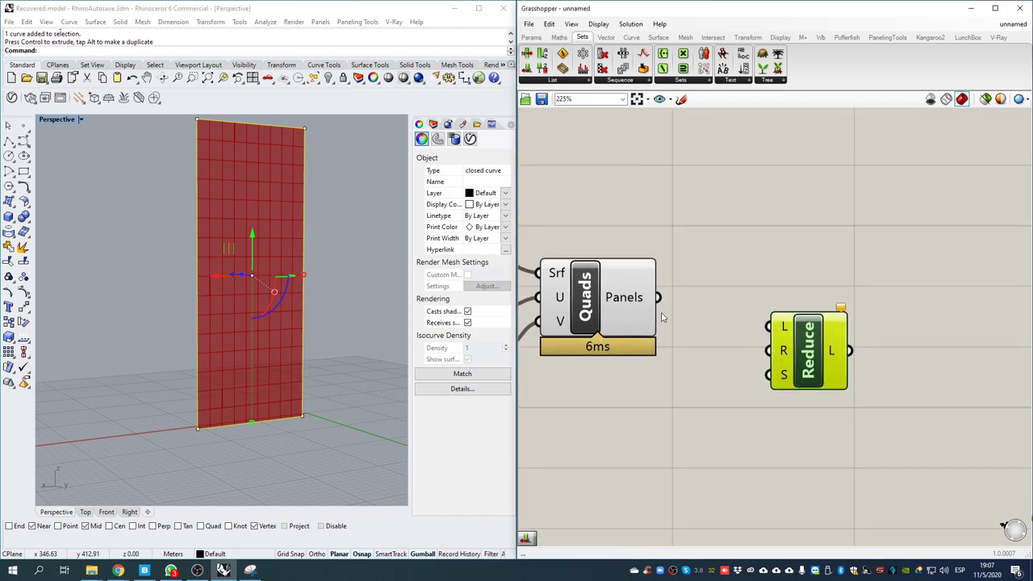
pyautogui.moveTo(660, 299); pyautogui.dragTo(791, 339)
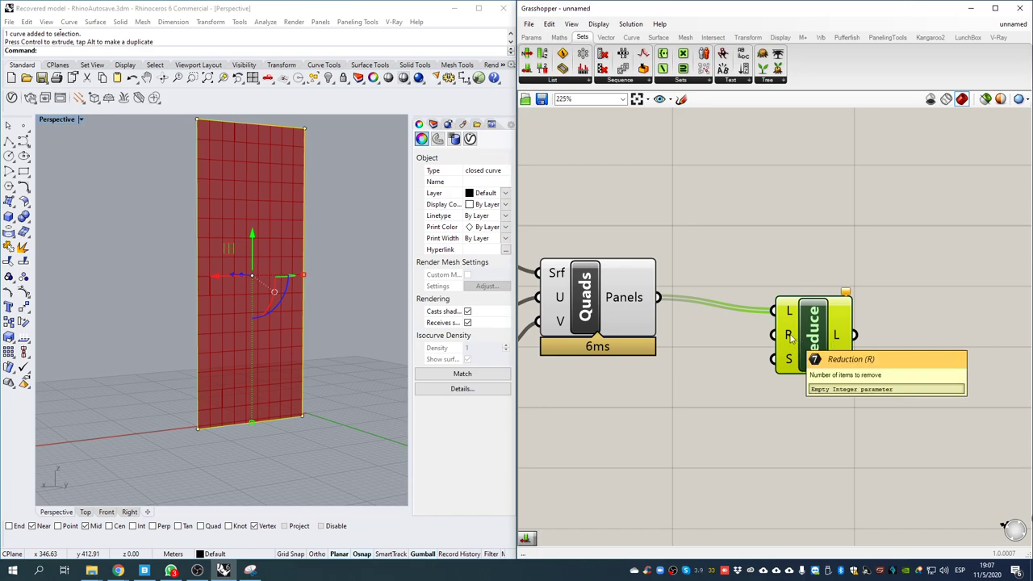
# - Add a number slider of 15 and connect it to the reduction input of Random Reduce
pyautogui.doubleClick(658, 397)
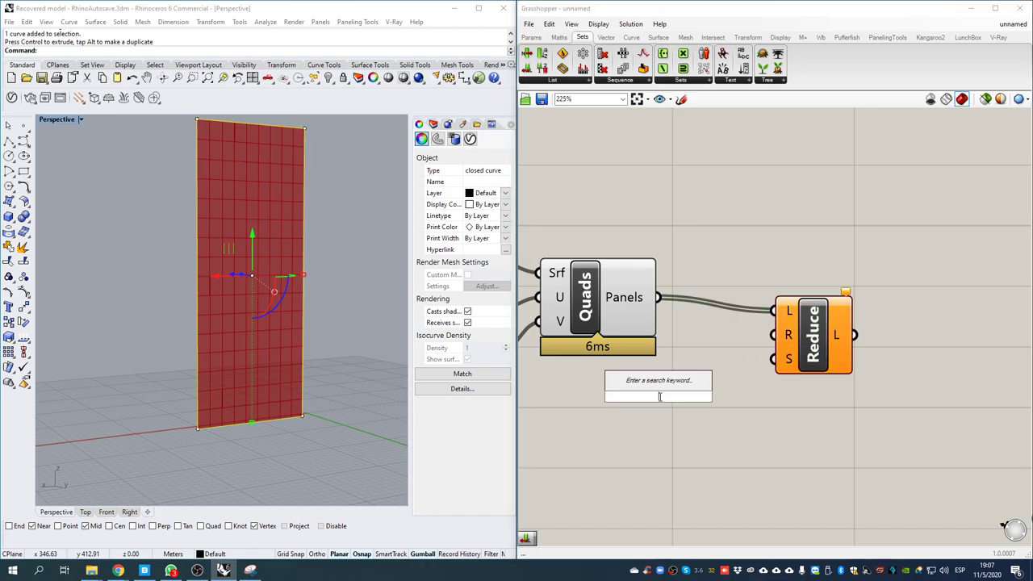
pyautogui.write('15')
pyautogui.press('Return')
pyautogui.moveTo(719, 403); pyautogui.dragTo(775, 336)
# - Select the Random Reduce component and limit the geometry preview to selected components
pyautogui.click(828, 340)
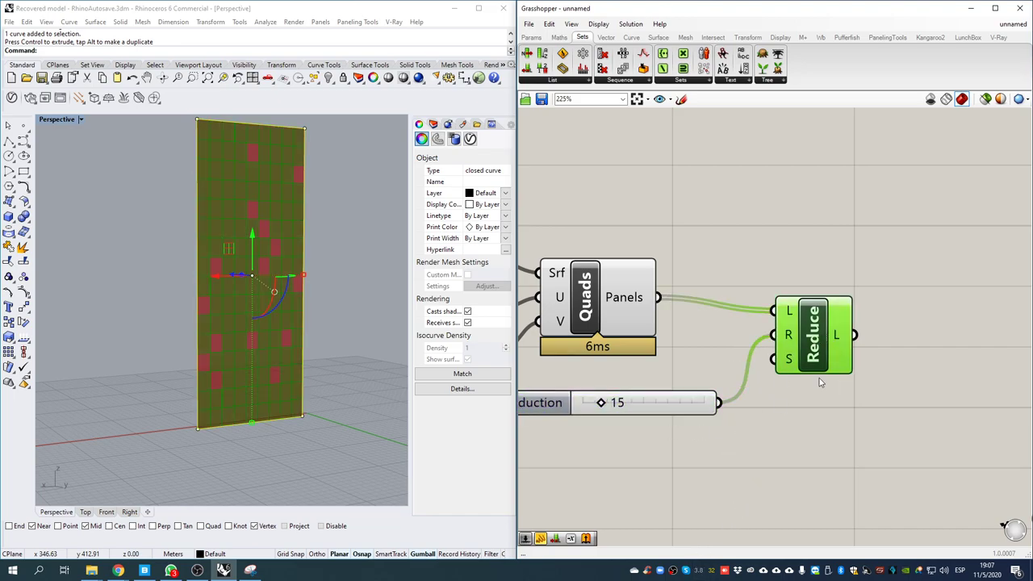
pyautogui.click(986, 98)
pyautogui.moveTo(319, 350); pyautogui.dragTo(247, 300, button='right')
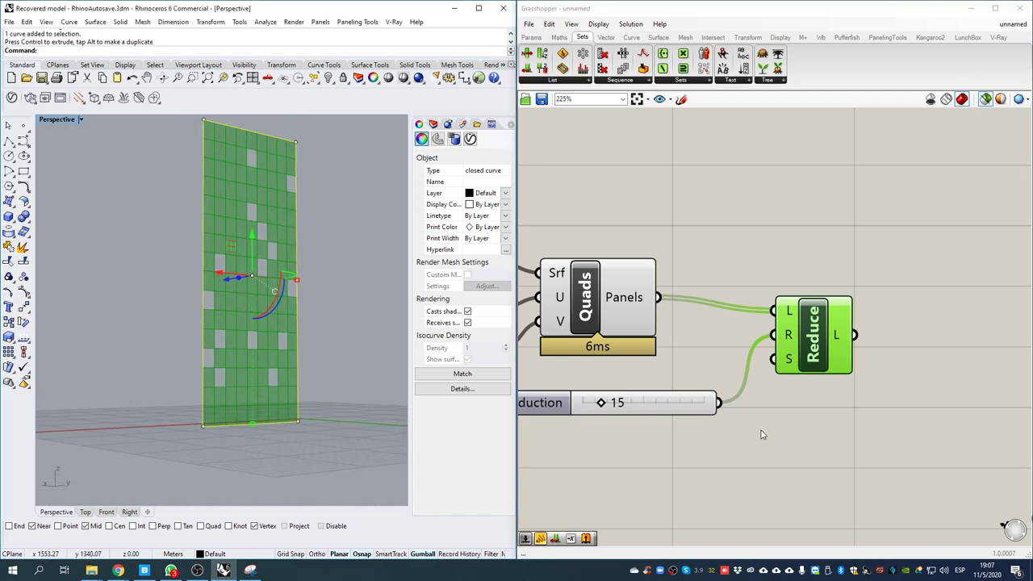
# - Add another number slider of 15 and connect it to the seed input of Random Reduce
pyautogui.doubleClick(637, 446)
pyautogui.write('15')
pyautogui.press('Return')
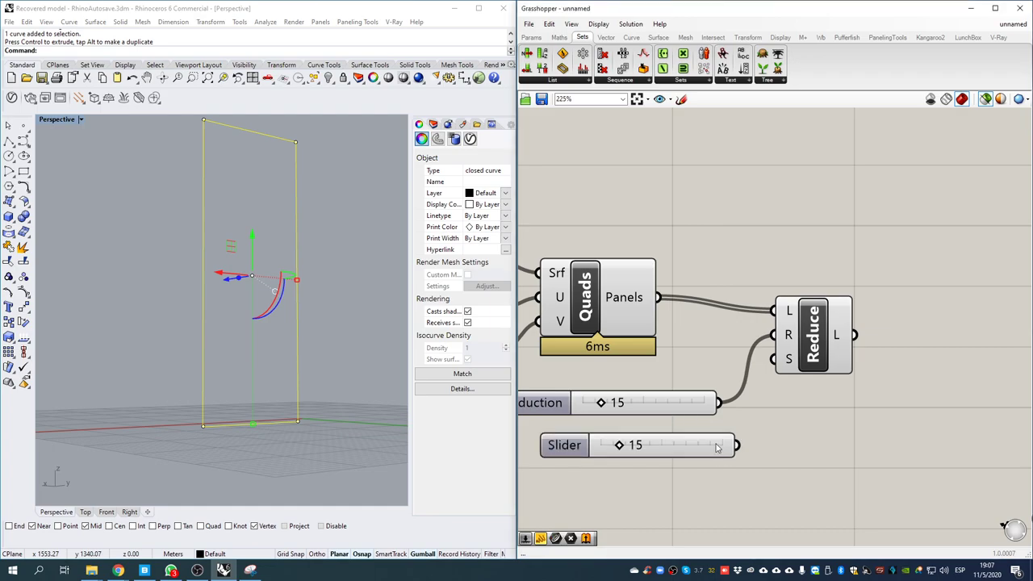
pyautogui.moveTo(736, 444); pyautogui.dragTo(773, 358)
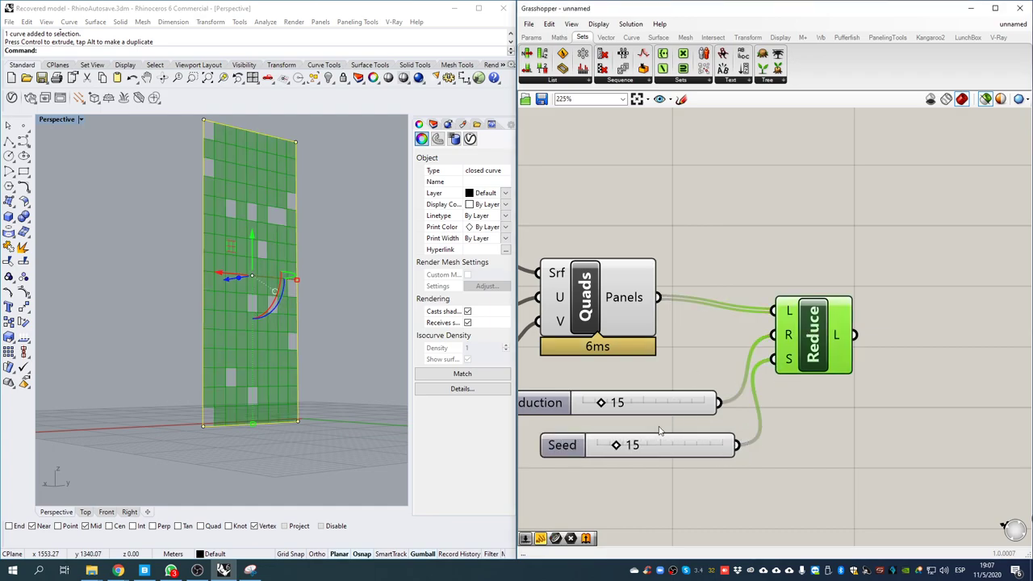
# - Adjust the random removal of panels by setting Reduction to 29 and Seed to 31
pyautogui.moveTo(629, 383); pyautogui.dragTo(685, 373, button='right')
pyautogui.moveTo(673, 436); pyautogui.dragTo(705, 437)
pyautogui.moveTo(661, 394); pyautogui.dragTo(678, 394)
pyautogui.moveTo(704, 436); pyautogui.dragTo(692, 436)
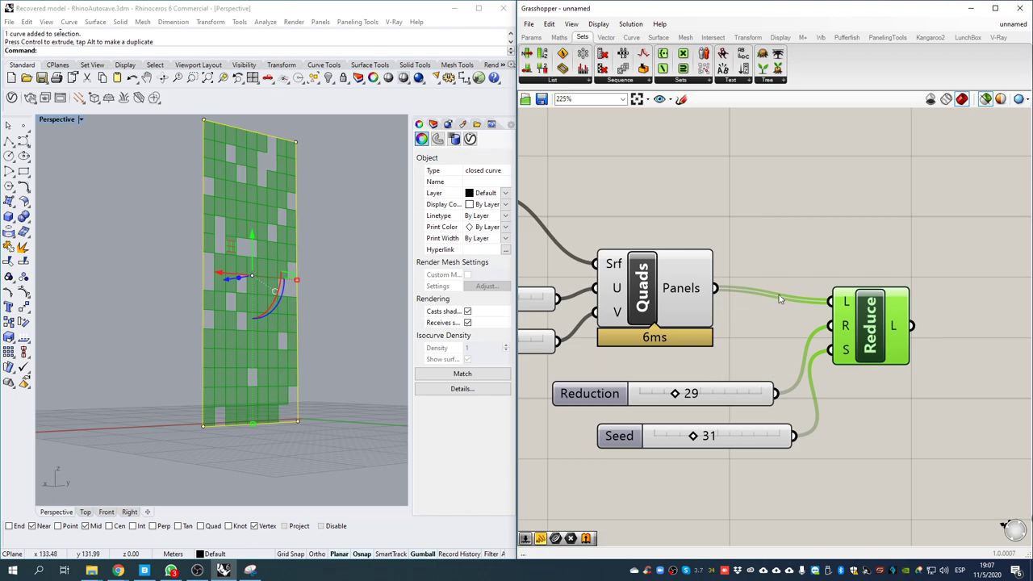
# - Move Random Reduce and its two sliders further down the canvas and disable their preview
pyautogui.moveTo(261, 276)
pyautogui.mouseDown(button='right')
pyautogui.moveTo(309, 288)
pyautogui.moveTo(254, 289)
pyautogui.mouseUp(button='right')
pyautogui.moveTo(843, 481); pyautogui.dragTo(721, 349)
pyautogui.moveTo(875, 309); pyautogui.dragTo(879, 491)
pyautogui.middleClick(879, 491)
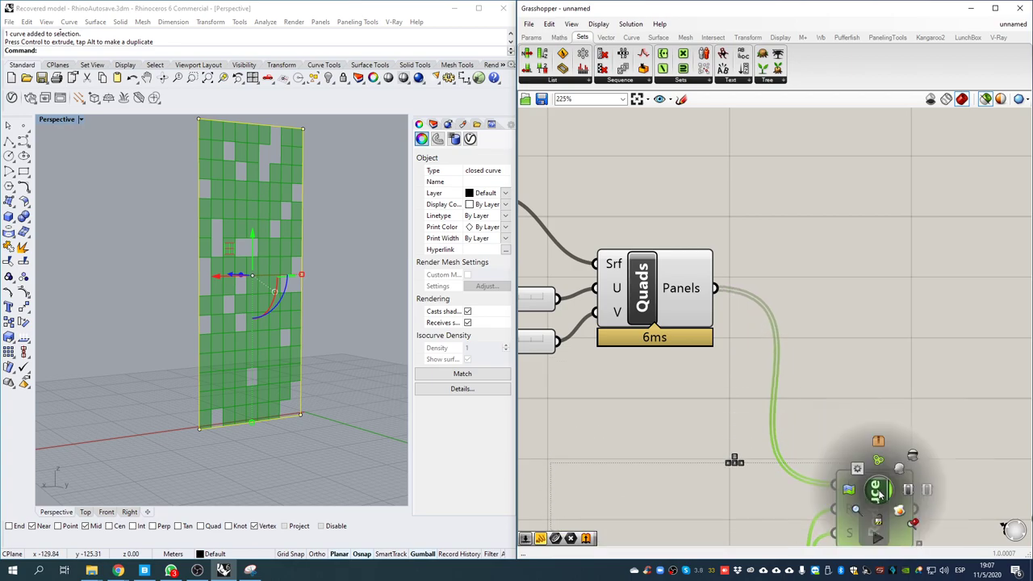
pyautogui.click(907, 460)
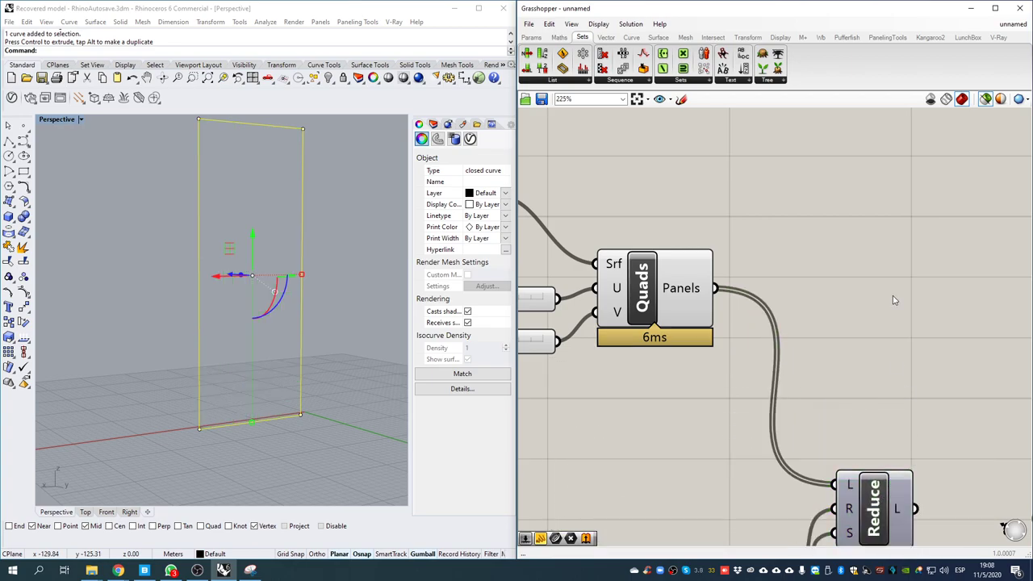
# - Turn off the selected-only preview and examine the full quad panel grid in the Perspective viewport
pyautogui.click(986, 98)
pyautogui.moveTo(234, 328); pyautogui.dragTo(189, 254, button='right')
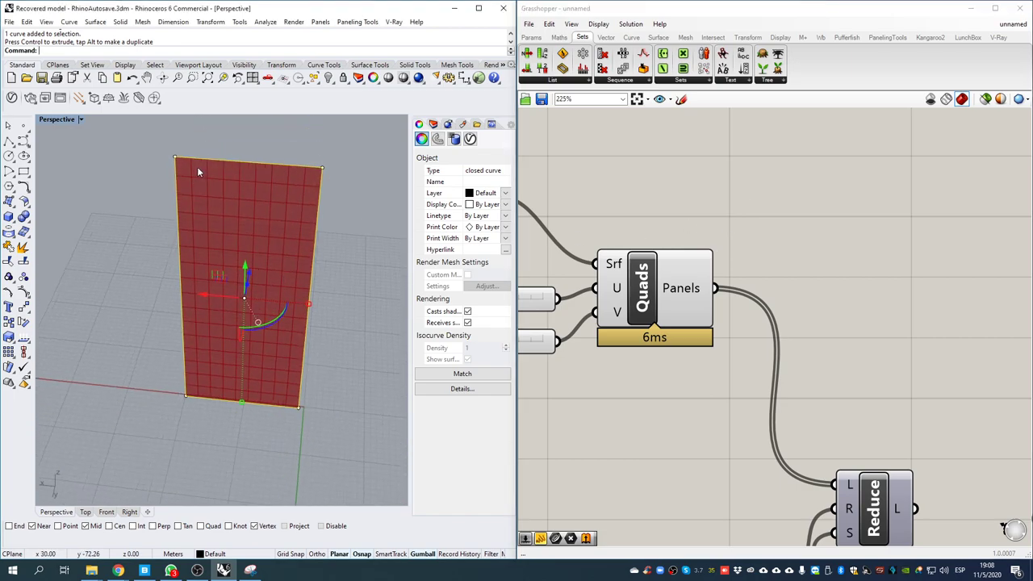
pyautogui.scroll(4, 200, 174)
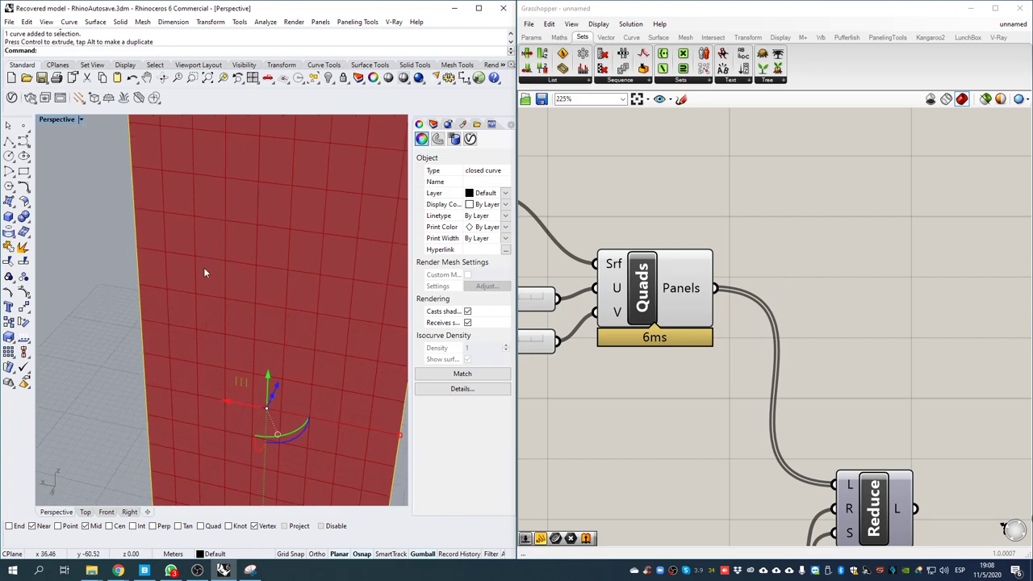
pyautogui.scroll(-5, 275, 256)
pyautogui.moveTo(275, 256); pyautogui.dragTo(307, 310, button='right')
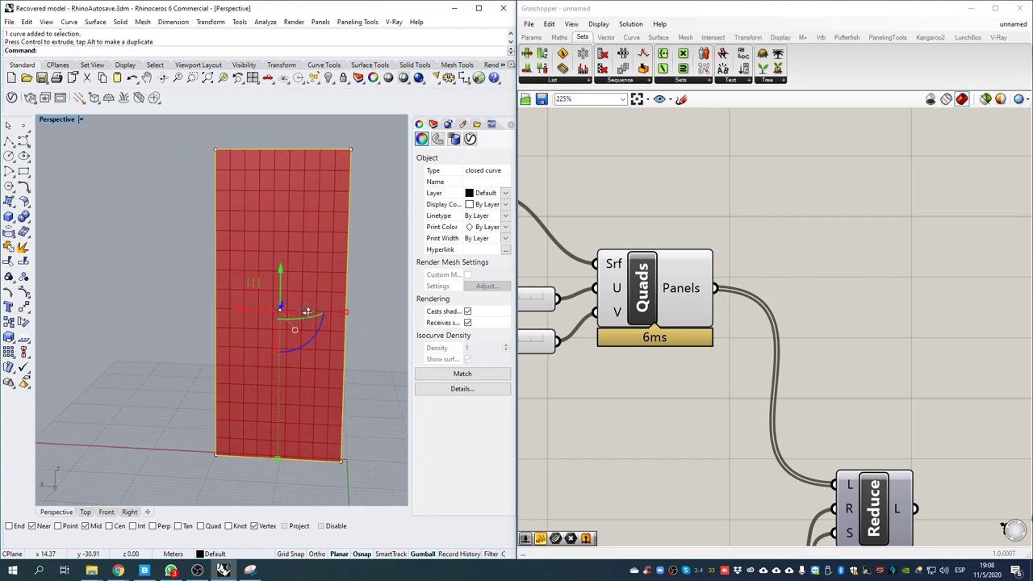
# - Shift Random Reduce slightly aside and add a Rotate component in the free area above and beyond Quads
pyautogui.moveTo(782, 300); pyautogui.dragTo(734, 301, button='right')
pyautogui.moveTo(840, 523); pyautogui.dragTo(864, 523)
pyautogui.moveTo(802, 348); pyautogui.dragTo(773, 372, button='right')
pyautogui.click(813, 239)
pyautogui.doubleClick(814, 243)
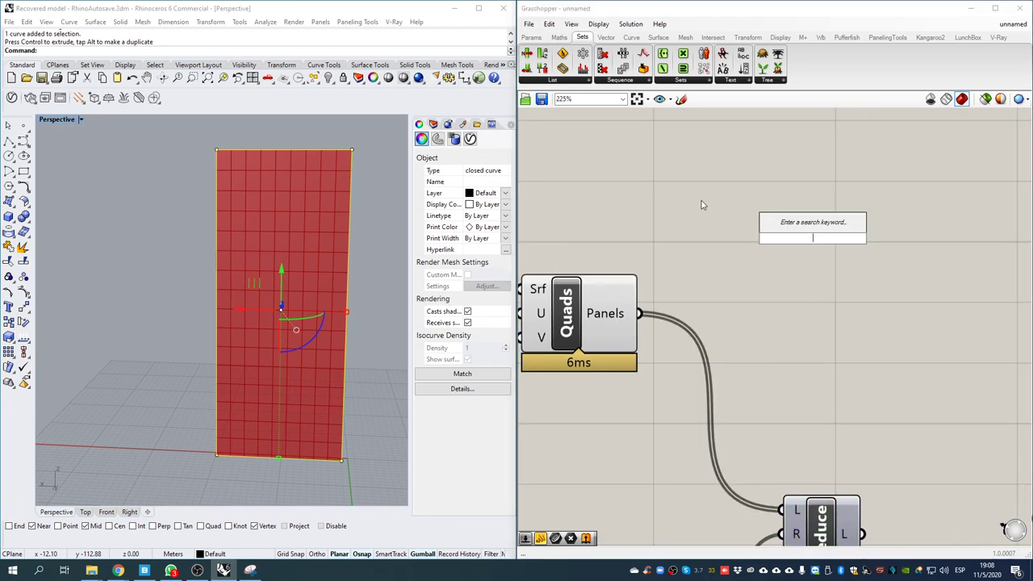
pyautogui.click(761, 210)
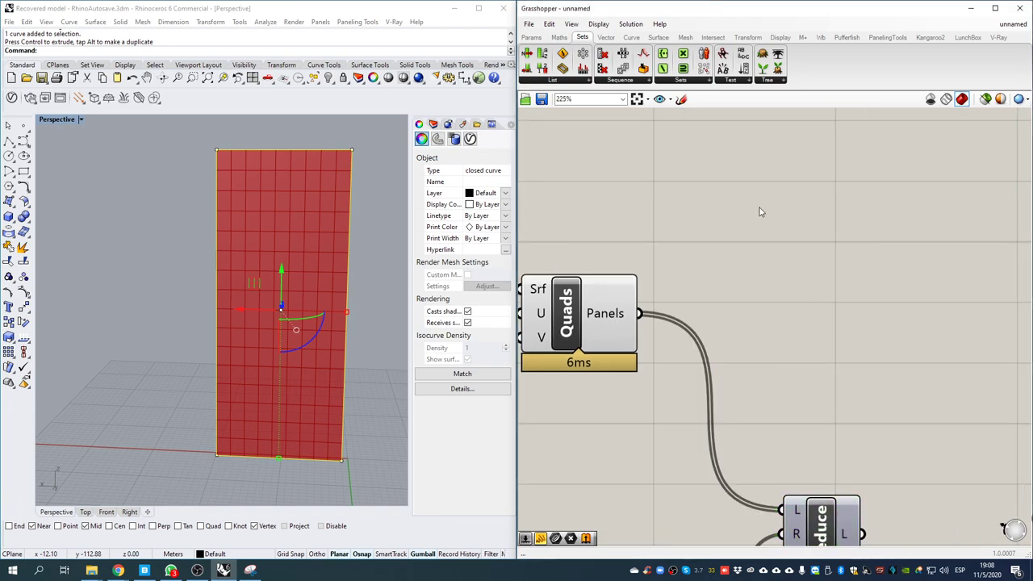
pyautogui.doubleClick(760, 206)
pyautogui.write('ro')
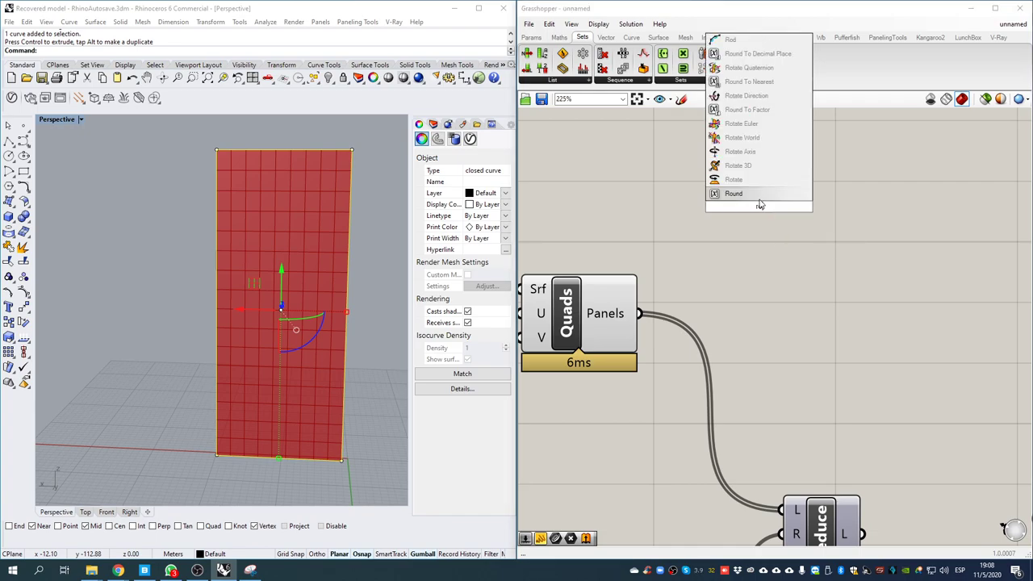
pyautogui.write('tate')
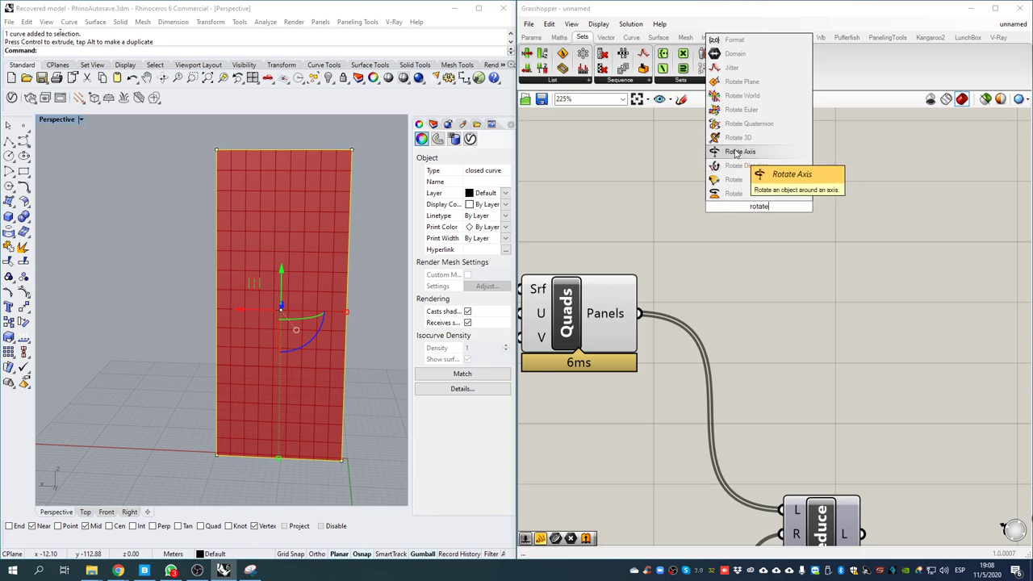
pyautogui.click(737, 195)
pyautogui.moveTo(780, 211); pyautogui.dragTo(854, 217)
pyautogui.moveTo(738, 278); pyautogui.dragTo(762, 325, button='right')
pyautogui.moveTo(874, 264); pyautogui.dragTo(914, 236)
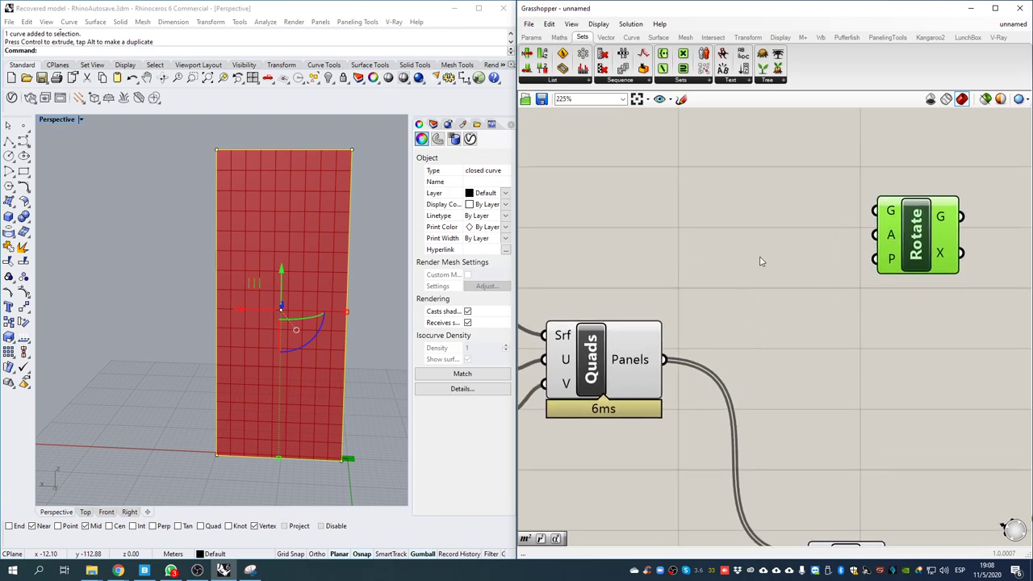
# - Add an Area component between Quads and Rotate and feed it the Panels output of Quads
pyautogui.doubleClick(750, 274)
pyautogui.write('area')
pyautogui.click(749, 261)
pyautogui.moveTo(667, 363); pyautogui.dragTo(709, 274)
pyautogui.click(755, 258)
pyautogui.moveTo(891, 323); pyautogui.dragTo(782, 340, button='right')
pyautogui.moveTo(832, 258); pyautogui.dragTo(888, 190)
pyautogui.moveTo(652, 276); pyautogui.dragTo(627, 289)
pyautogui.moveTo(636, 297)
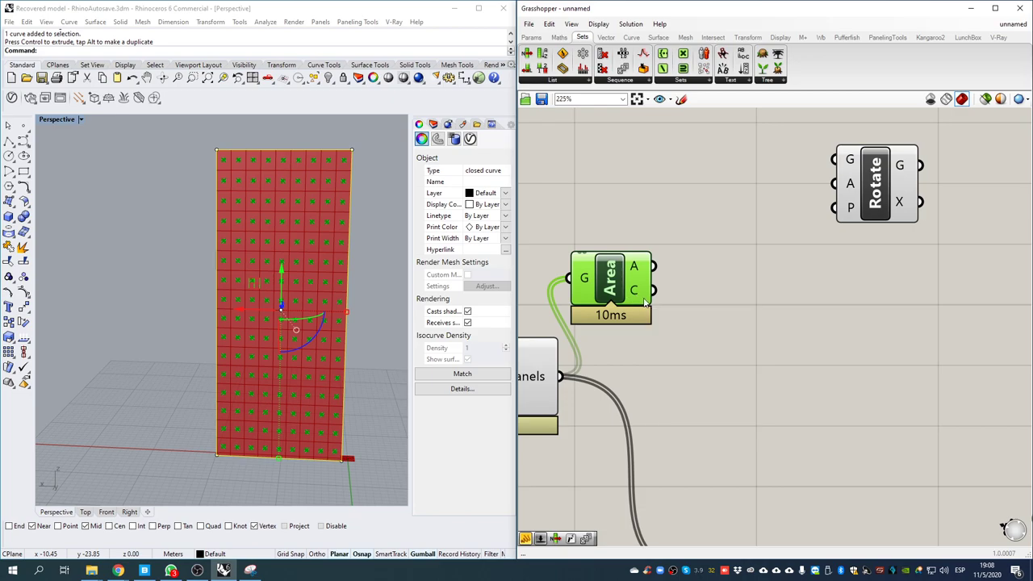
# - Add an XY Plane component, connect Area's centroid output to its origin, and inspect the resulting planes on the facade
pyautogui.doubleClick(724, 312)
pyautogui.write('xy')
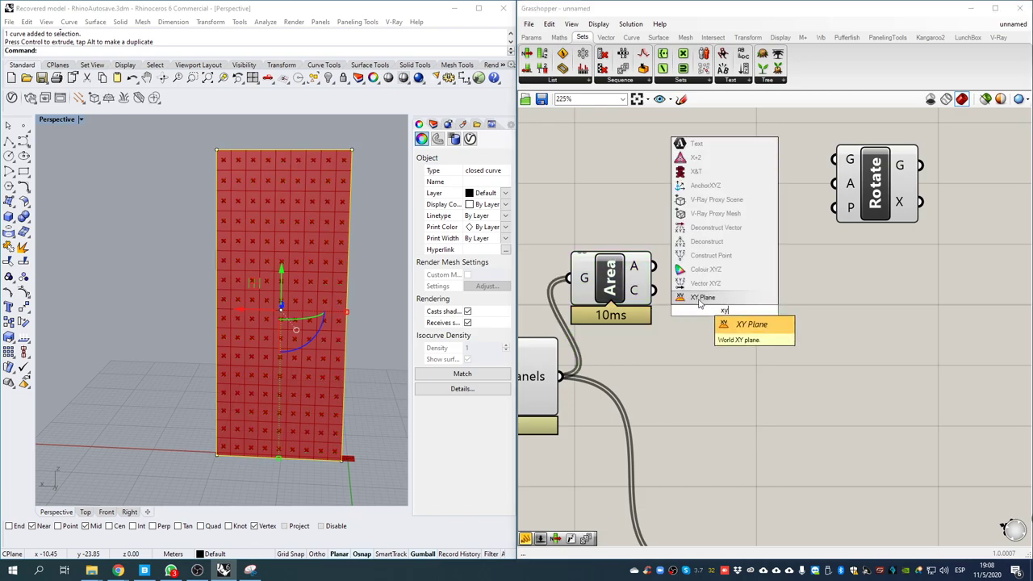
pyautogui.click(699, 299)
pyautogui.moveTo(653, 290); pyautogui.dragTo(685, 312)
pyautogui.click(728, 313)
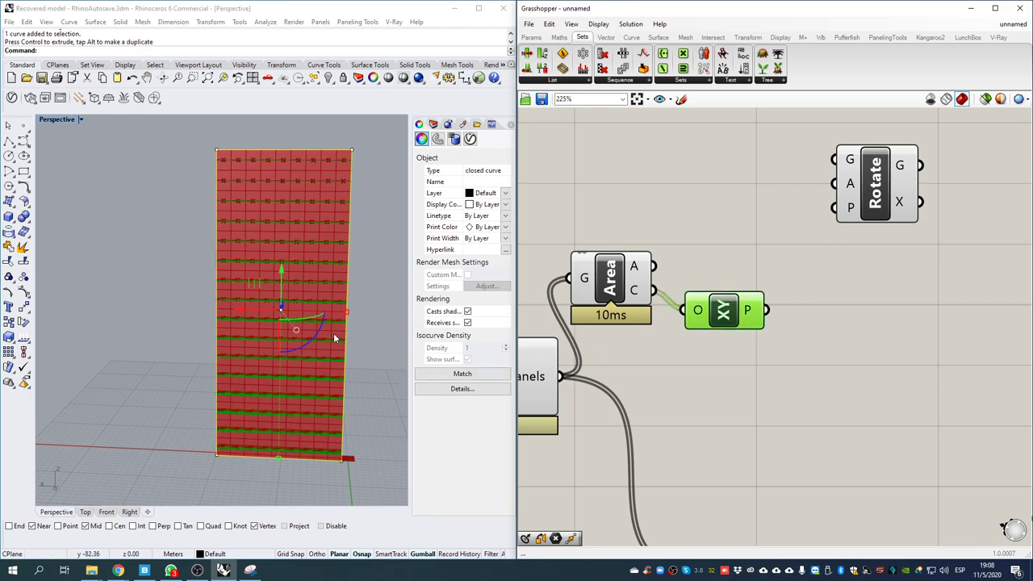
pyautogui.moveTo(347, 340); pyautogui.dragTo(300, 421, button='right')
pyautogui.scroll(6, 300, 421)
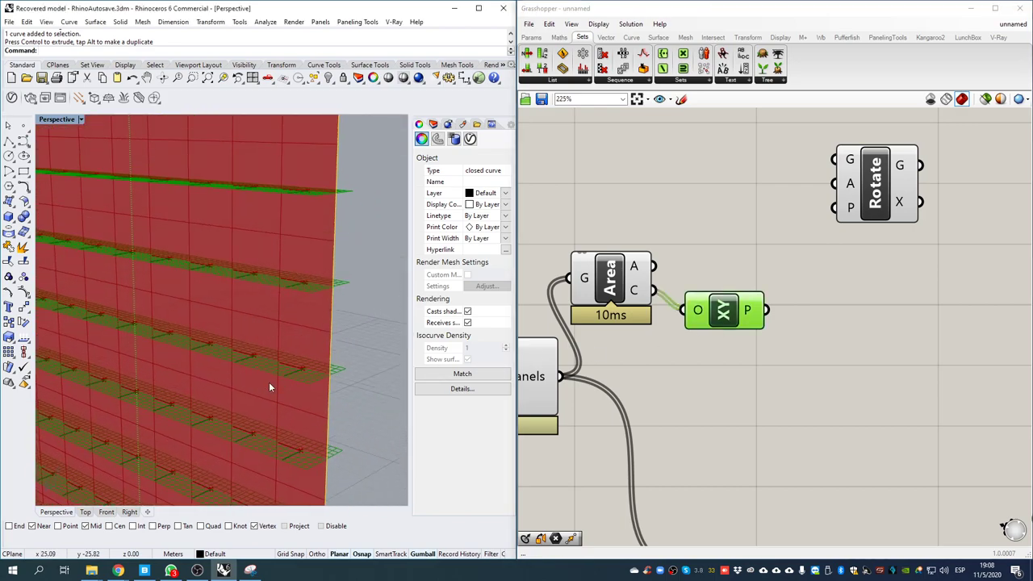
# - Space out the XY Plane and Rotate components on the canvas to make room for an angle input
pyautogui.moveTo(728, 272); pyautogui.dragTo(702, 354, button='right')
pyautogui.moveTo(837, 273); pyautogui.dragTo(907, 280)
pyautogui.moveTo(704, 378); pyautogui.dragTo(657, 374, button='right')
pyautogui.moveTo(646, 388); pyautogui.dragTo(682, 369)
pyautogui.moveTo(758, 373); pyautogui.dragTo(656, 390, button='right')
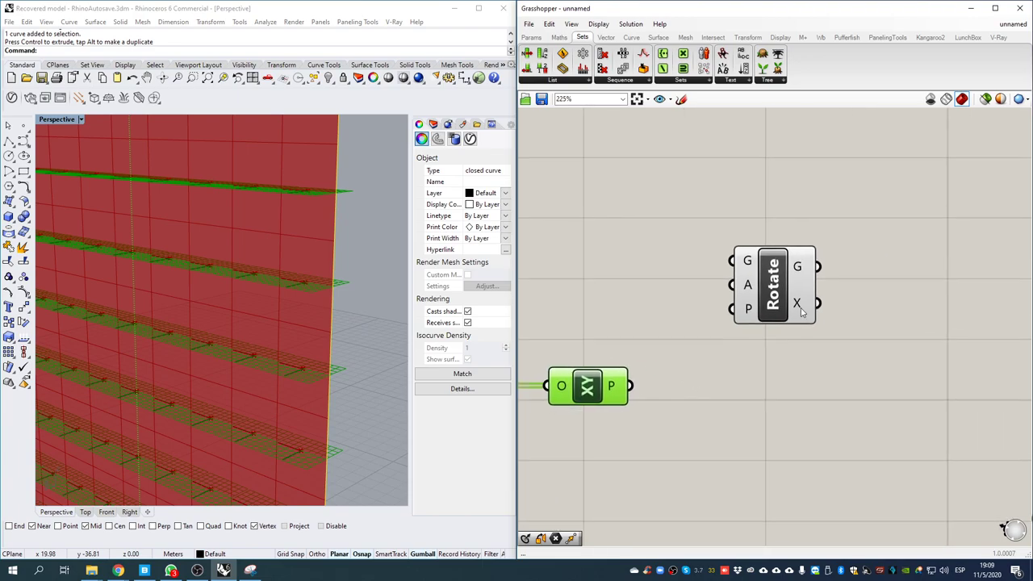
pyautogui.moveTo(802, 309); pyautogui.dragTo(838, 312)
pyautogui.moveTo(726, 345); pyautogui.dragTo(859, 362, button='right')
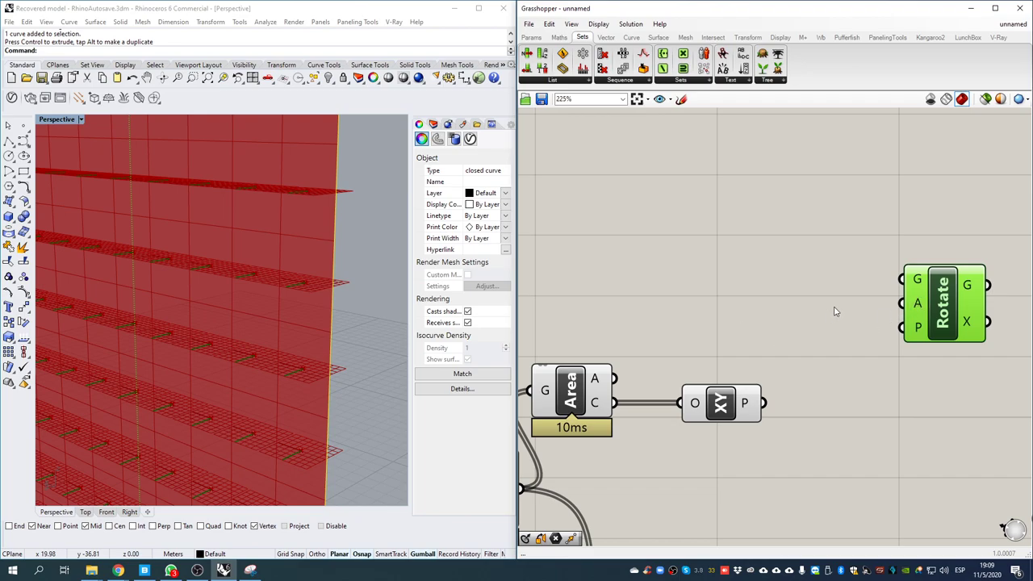
# - Add a Radians component feeding Rotate's angle input and drive it with a number slider of 15
pyautogui.doubleClick(791, 329)
pyautogui.write('radi')
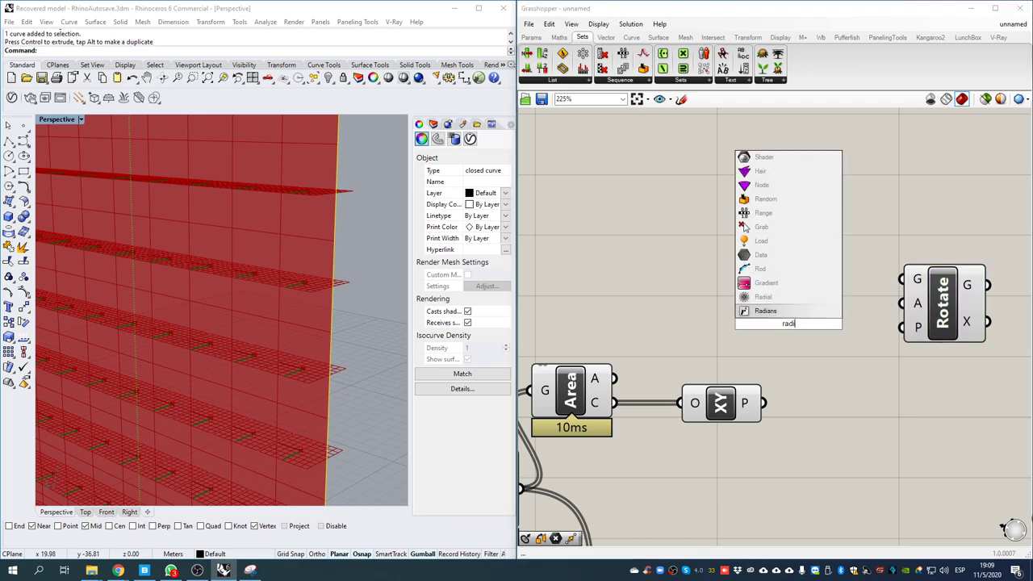
pyautogui.press('Return')
pyautogui.moveTo(832, 323); pyautogui.dragTo(902, 304)
pyautogui.doubleClick(601, 310)
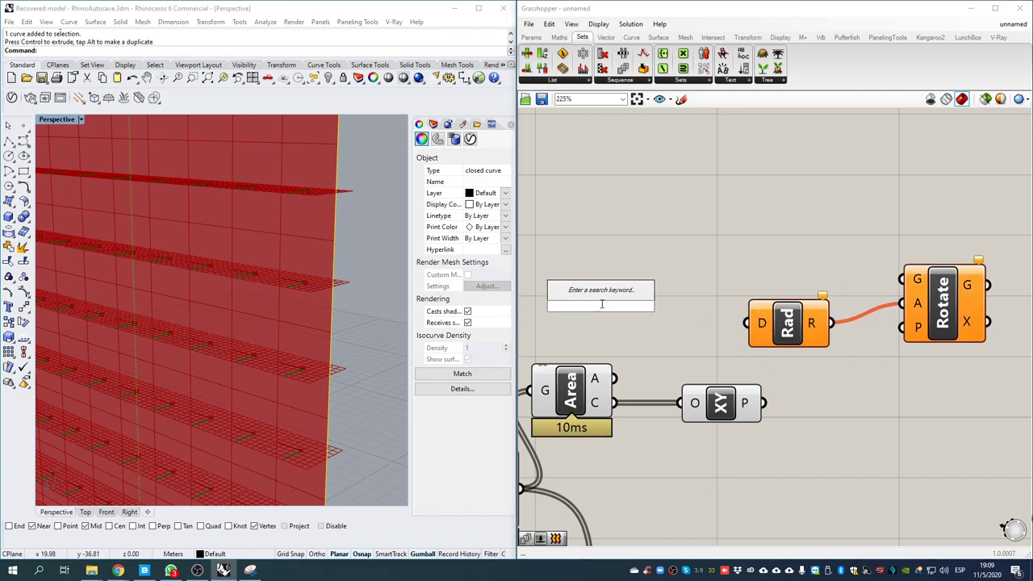
pyautogui.write('15')
pyautogui.press('Return')
pyautogui.moveTo(714, 306); pyautogui.dragTo(747, 323)
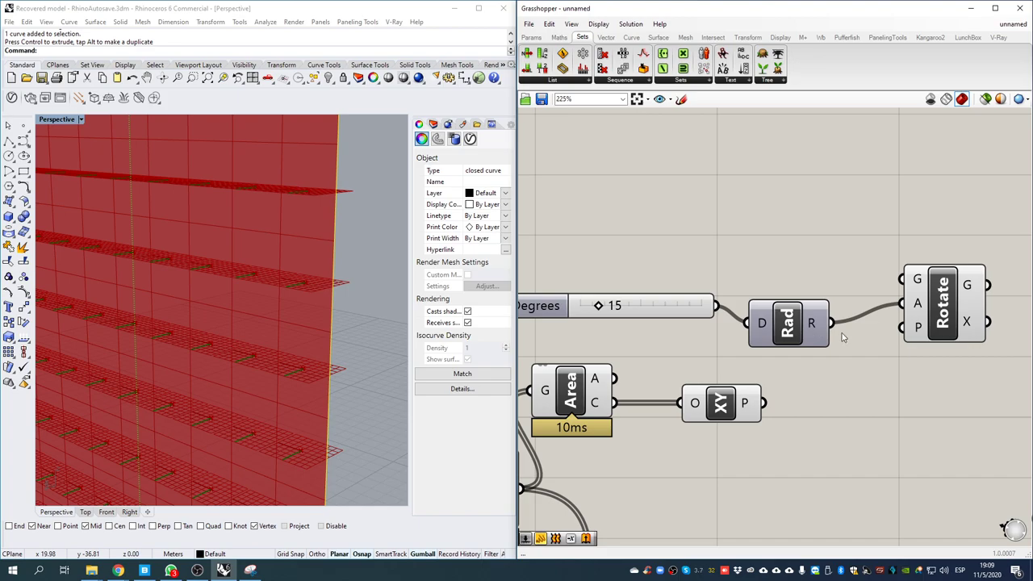
# - Connect the Panels output of Quads to Rotate's geometry input and the XY Plane output to its plane input
pyautogui.scroll(-2, 798, 360)
pyautogui.moveTo(631, 425); pyautogui.dragTo(747, 411, button='right')
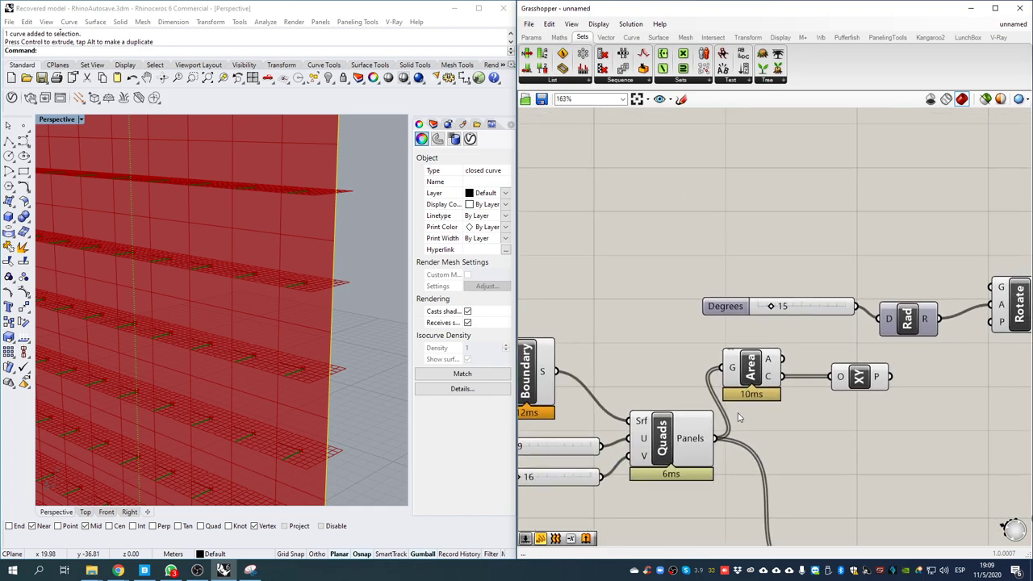
pyautogui.moveTo(782, 466); pyautogui.dragTo(720, 473, button='right')
pyautogui.moveTo(823, 383); pyautogui.dragTo(654, 444)
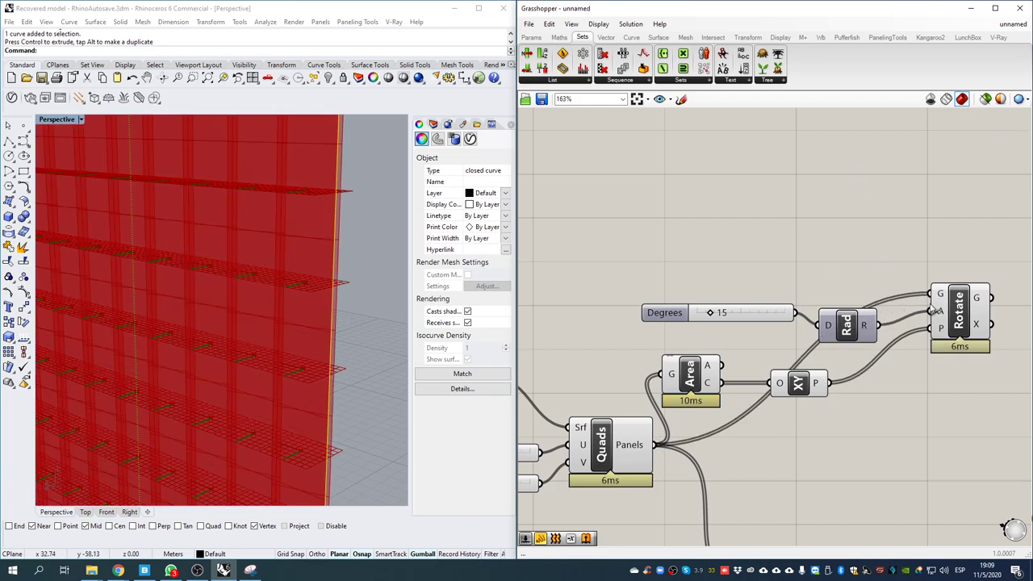
# - Preview only the rotated panels in the Perspective viewport and set the Degrees slider to 38
pyautogui.click(956, 331)
pyautogui.click(985, 99)
pyautogui.scroll(-3, 268, 305)
pyautogui.moveTo(268, 310); pyautogui.dragTo(336, 419, button='right')
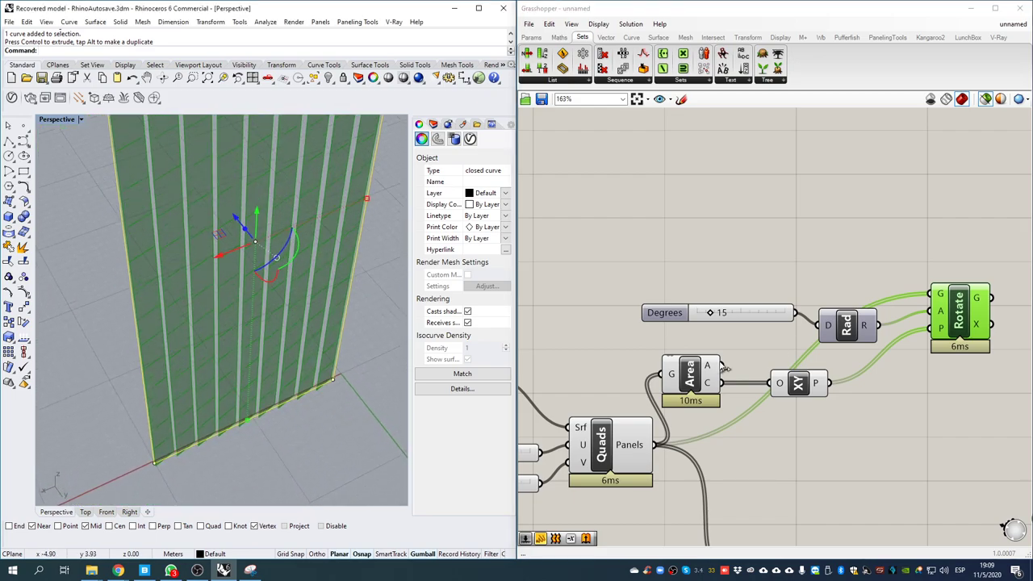
pyautogui.scroll(2, 741, 360)
pyautogui.moveTo(702, 358); pyautogui.dragTo(729, 383)
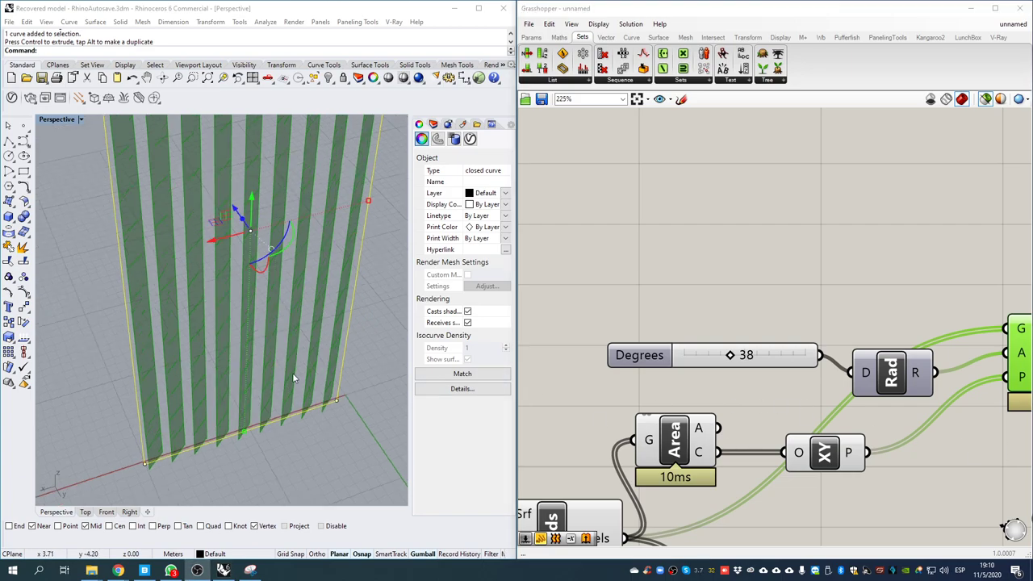
pyautogui.moveTo(301, 433); pyautogui.dragTo(282, 336, button='right')
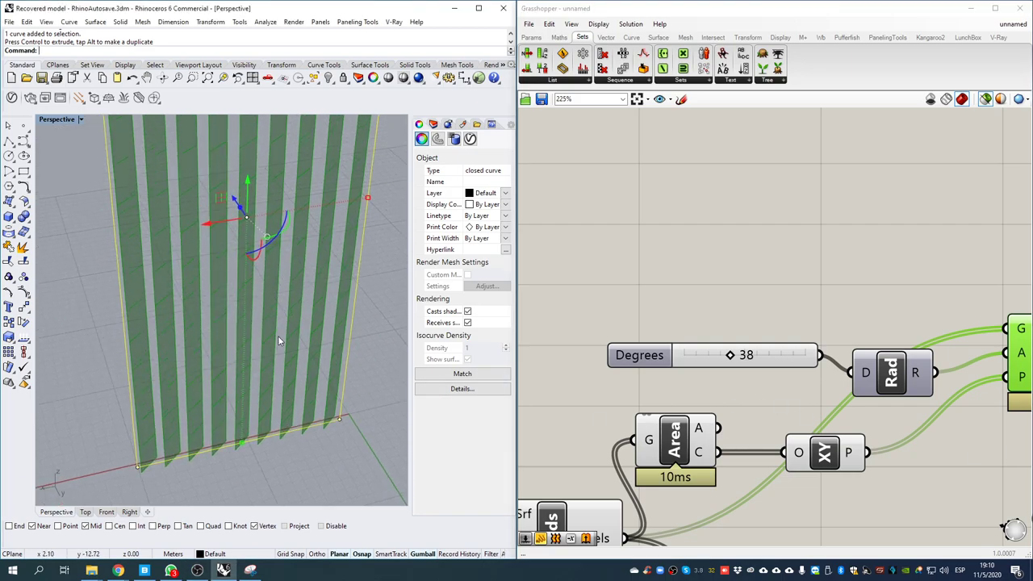
# - Rearrange Quads, Radians and the Degrees slider for clearer wiring, and preview the Rotate result again
pyautogui.scroll(-2, 678, 244)
pyautogui.moveTo(711, 319); pyautogui.dragTo(704, 182, button='right')
pyautogui.moveTo(599, 332); pyautogui.dragTo(598, 353)
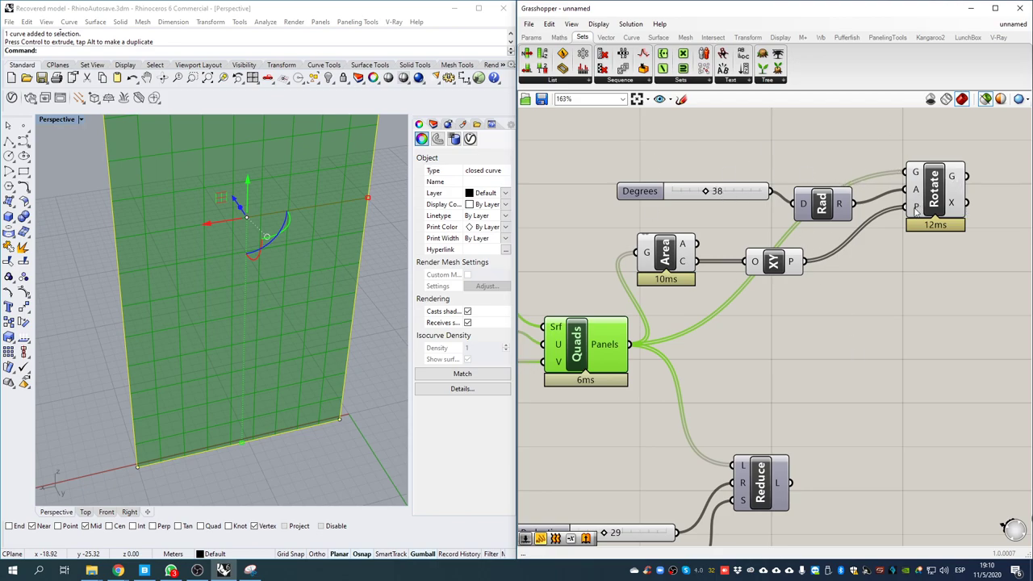
pyautogui.click(878, 311)
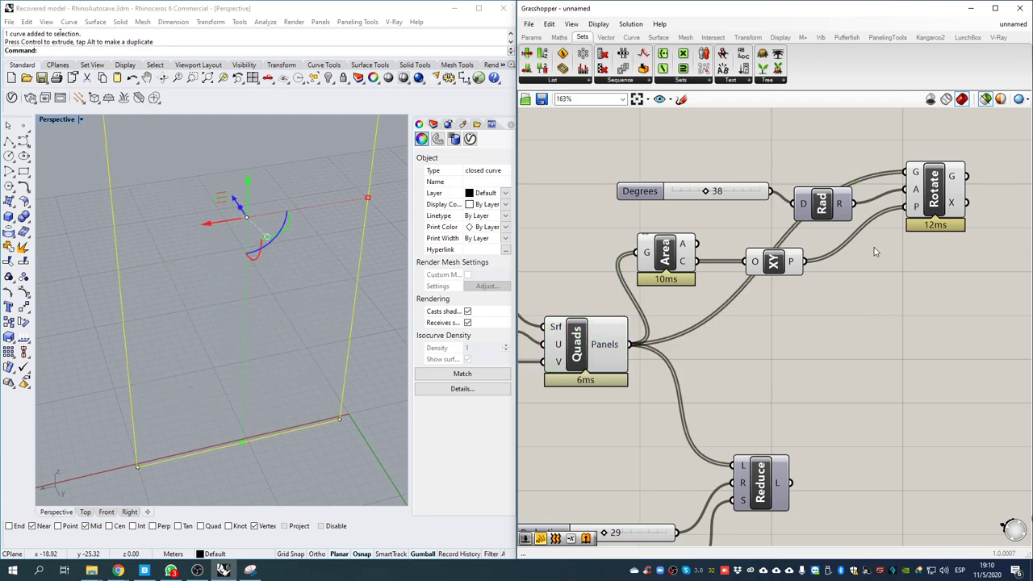
pyautogui.moveTo(829, 211); pyautogui.dragTo(830, 187)
pyautogui.moveTo(706, 193); pyautogui.dragTo(685, 155)
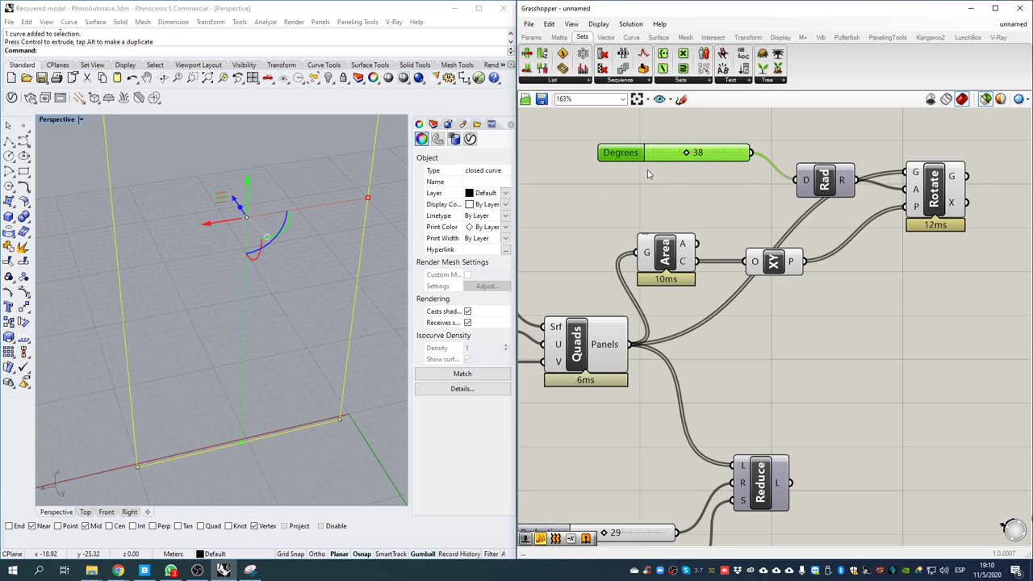
pyautogui.click(928, 187)
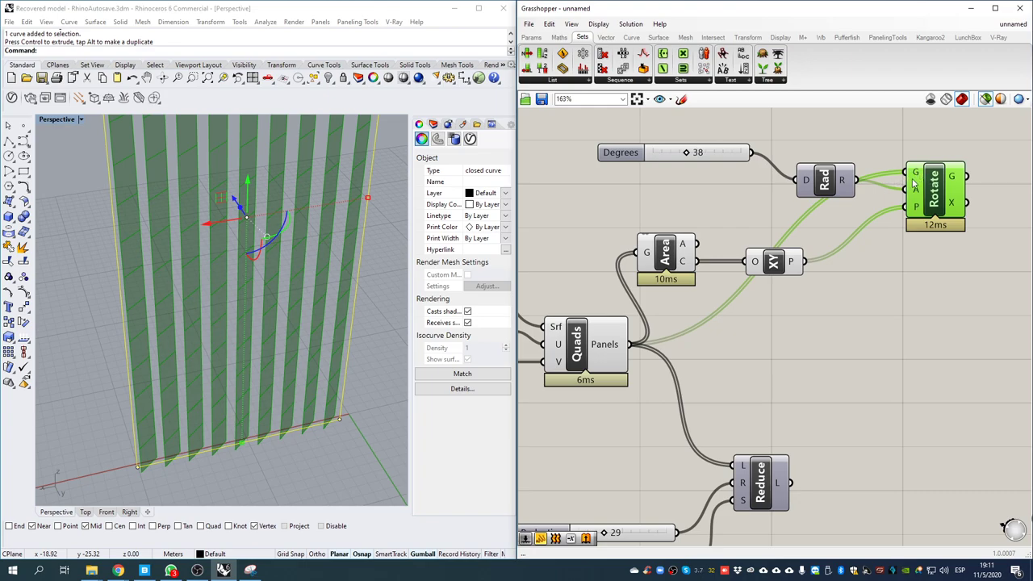
# - Add a Merge component feeding Radians' degrees input in place of the slider's direct connection
pyautogui.moveTo(736, 161); pyautogui.dragTo(628, 154)
pyautogui.doubleClick(712, 180)
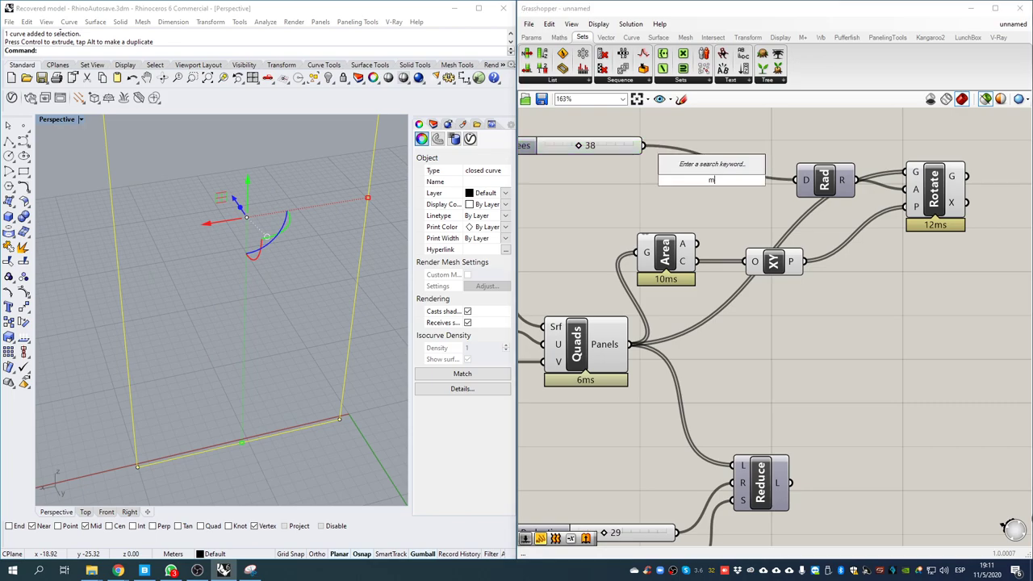
pyautogui.write('merge')
pyautogui.press('Return')
pyautogui.moveTo(708, 192); pyautogui.dragTo(705, 167)
pyautogui.moveTo(722, 164); pyautogui.dragTo(780, 250, button='right')
pyautogui.moveTo(780, 251); pyautogui.dragTo(784, 237)
pyautogui.click(684, 229)
pyautogui.moveTo(683, 231); pyautogui.dragTo(643, 178)
pyautogui.moveTo(804, 236); pyautogui.dragTo(765, 244)
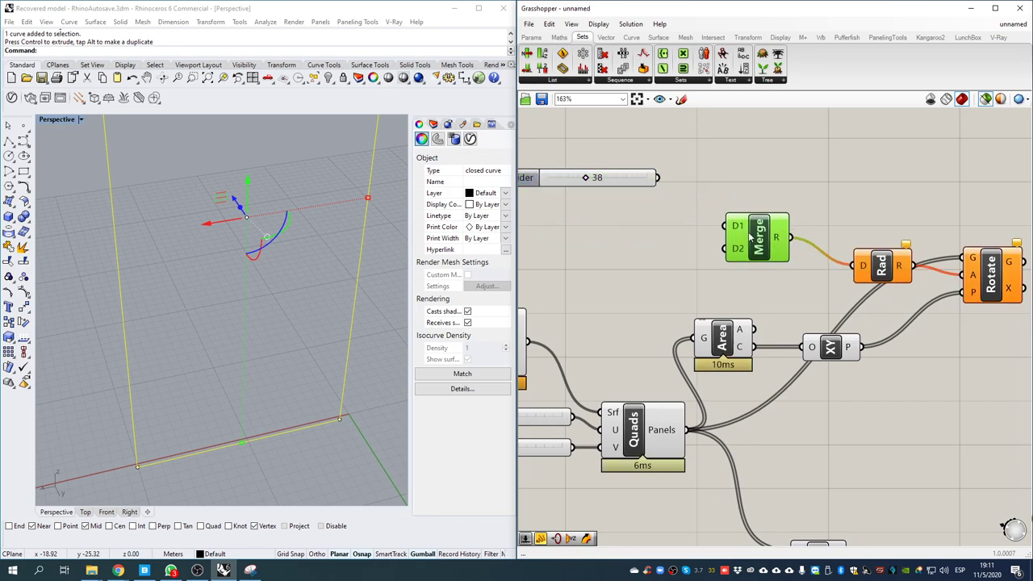
# - Extend the Merge component with extra inputs up to D5
pyautogui.scroll(6, 731, 236)
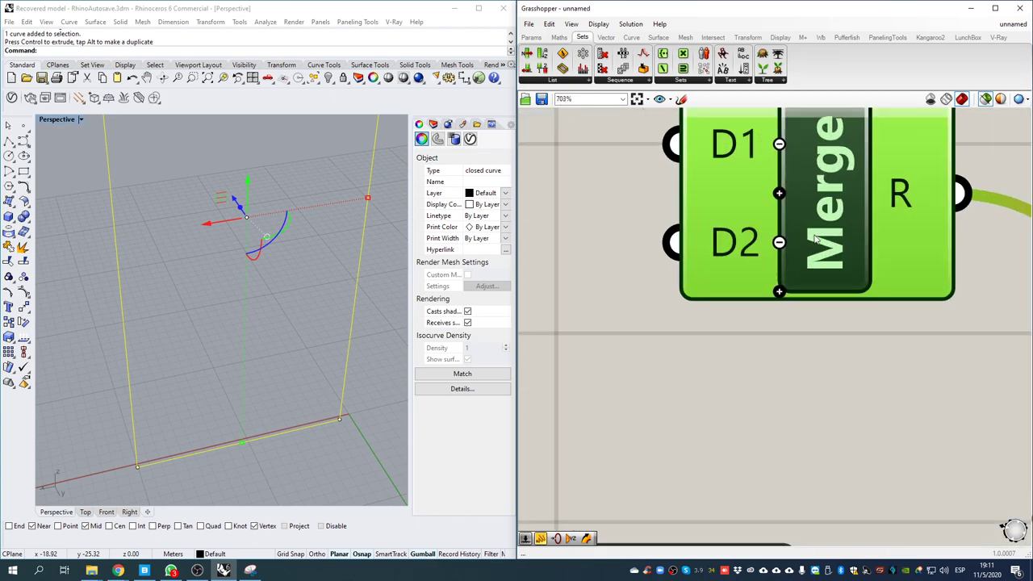
pyautogui.click(753, 368)
pyautogui.click(753, 380)
pyautogui.click(753, 417)
pyautogui.scroll(-6, 765, 344)
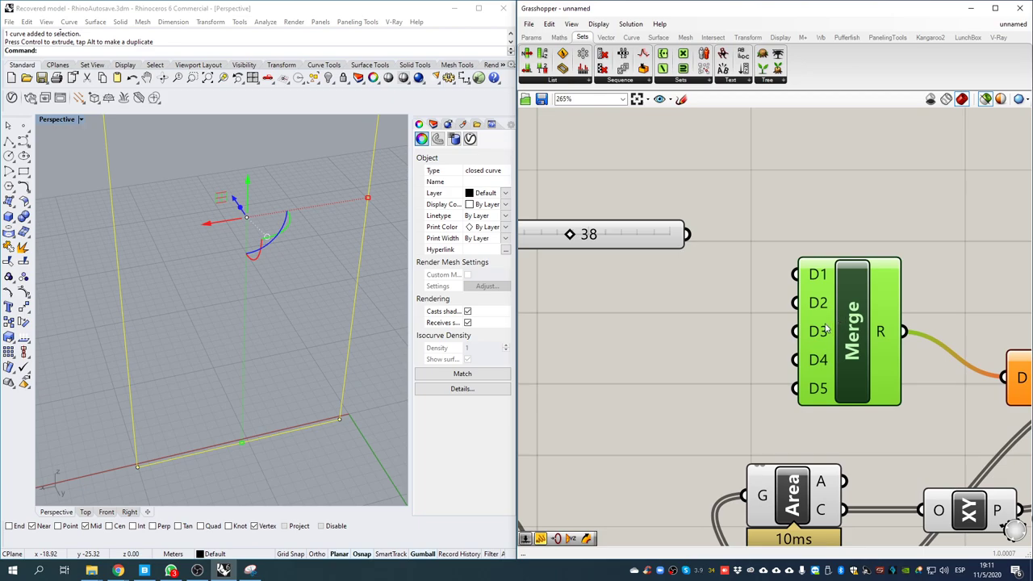
# - Duplicate the slider of 38 into five sliders and connect them to Merge inputs D1 through D5
pyautogui.moveTo(721, 270); pyautogui.dragTo(664, 377)
pyautogui.hotkey('ctrl', 'v')
pyautogui.hotkey('ctrl', 'c')
pyautogui.hotkey('ctrl', 'v')
pyautogui.moveTo(683, 258); pyautogui.dragTo(807, 294)
pyautogui.moveTo(683, 286); pyautogui.dragTo(805, 311)
pyautogui.moveTo(688, 309); pyautogui.dragTo(806, 328)
pyautogui.moveTo(687, 342); pyautogui.dragTo(806, 345)
pyautogui.moveTo(688, 370); pyautogui.dragTo(805, 364)
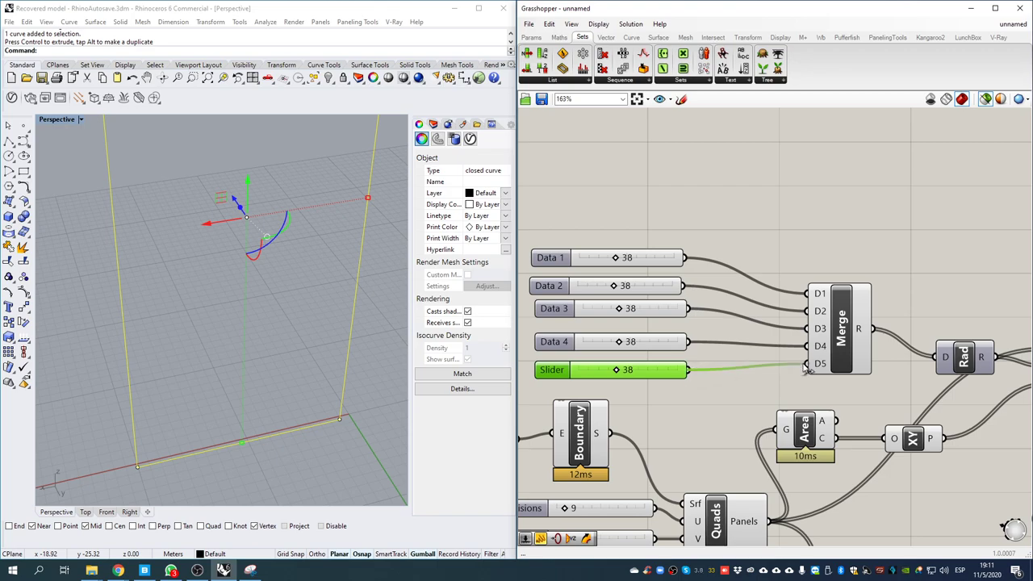
# - Vary the rotation angles by setting Data 2 to 54, Data 3 to 44, Data 4 to 12 and Data 5 to 33
pyautogui.scroll(-3, 808, 355)
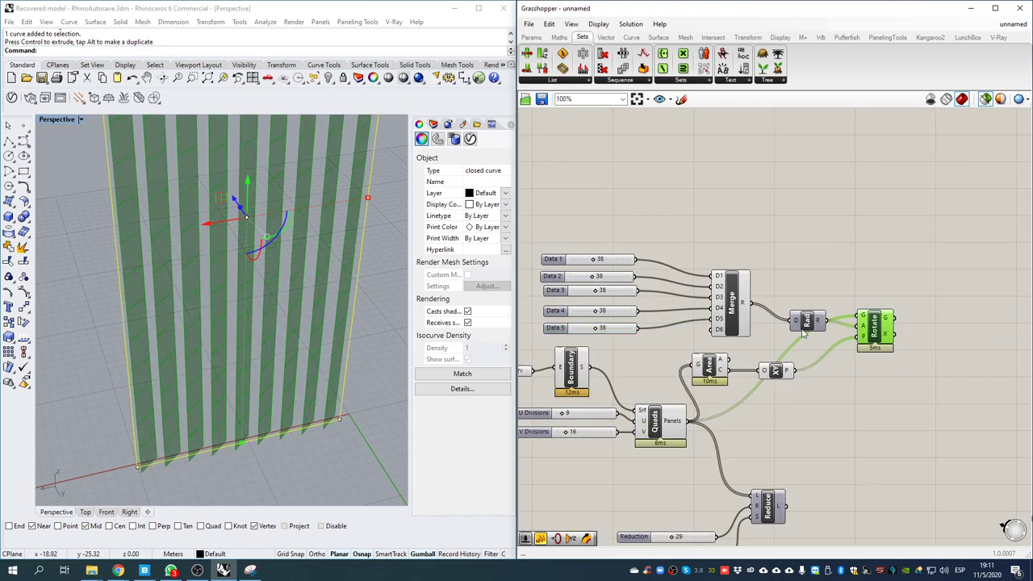
pyautogui.moveTo(622, 267); pyautogui.dragTo(731, 292, button='right')
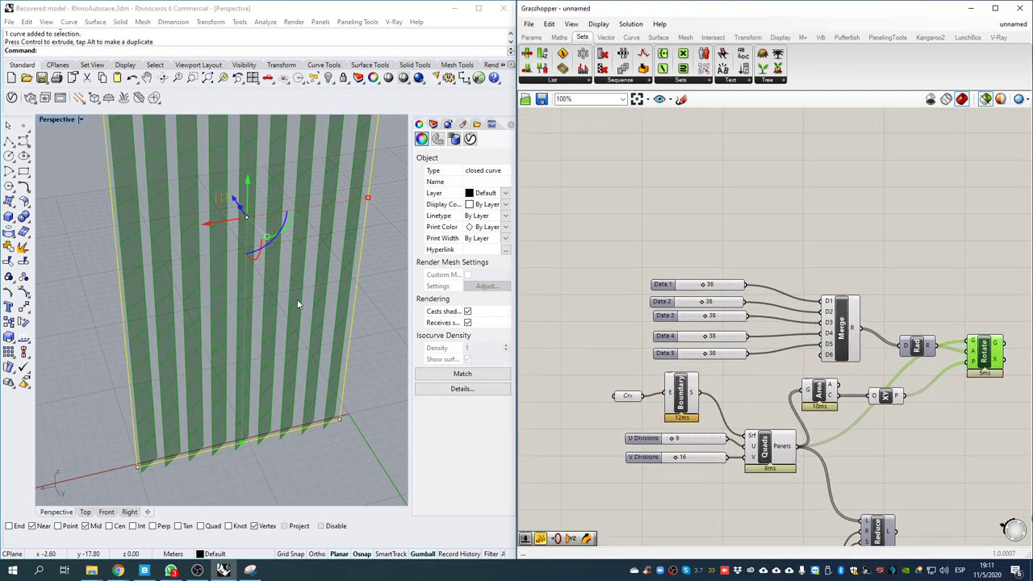
pyautogui.scroll(3, 709, 278)
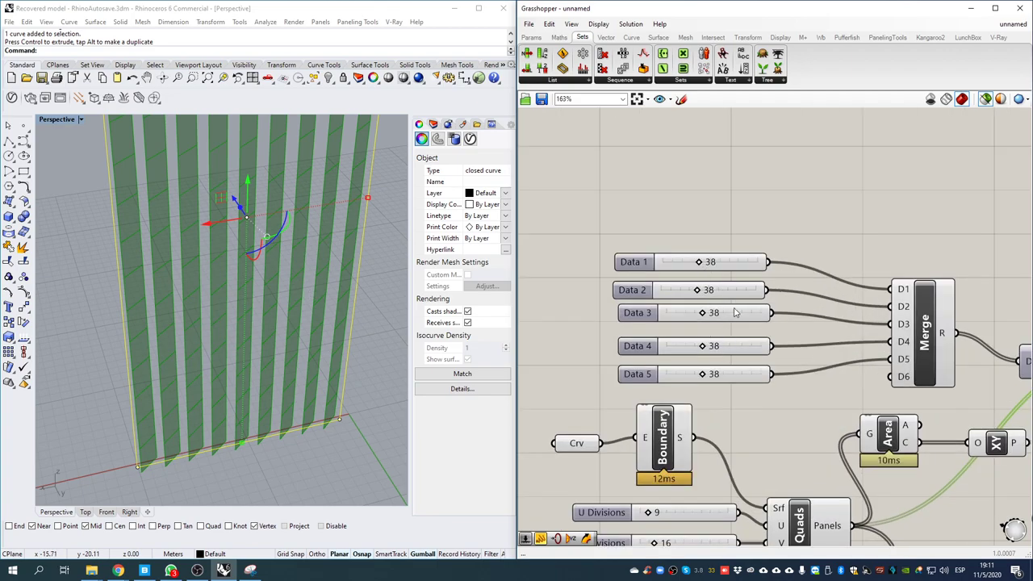
pyautogui.moveTo(689, 304); pyautogui.dragTo(720, 322, button='right')
pyautogui.moveTo(731, 311); pyautogui.dragTo(743, 337)
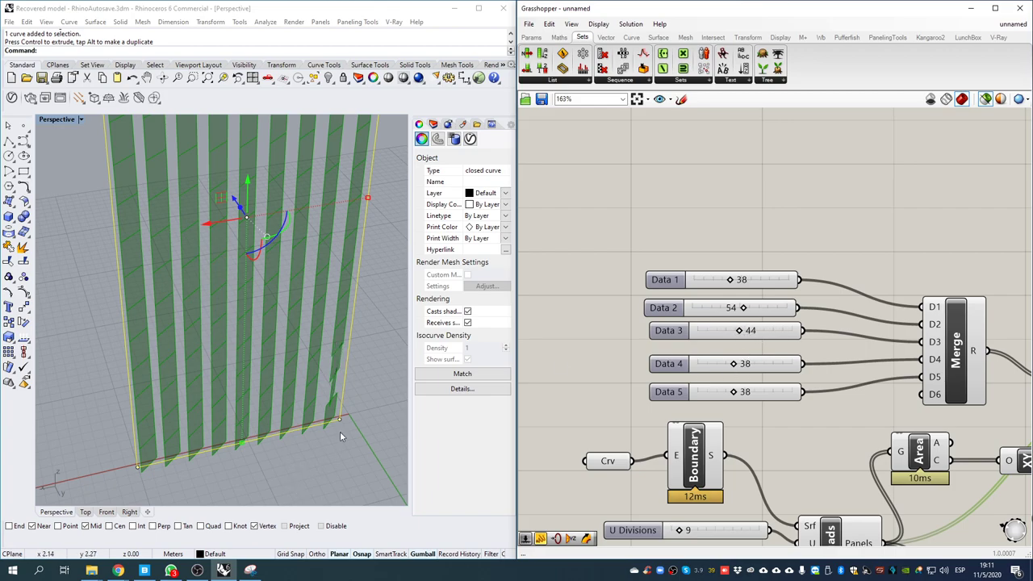
pyautogui.moveTo(735, 364); pyautogui.dragTo(728, 393)
pyautogui.moveTo(329, 352); pyautogui.dragTo(381, 342, button='right')
# - Add a Panel showing the Merge result and resize it to list all the angle values
pyautogui.scroll(-2, 801, 265)
pyautogui.moveTo(899, 336); pyautogui.dragTo(650, 340, button='right')
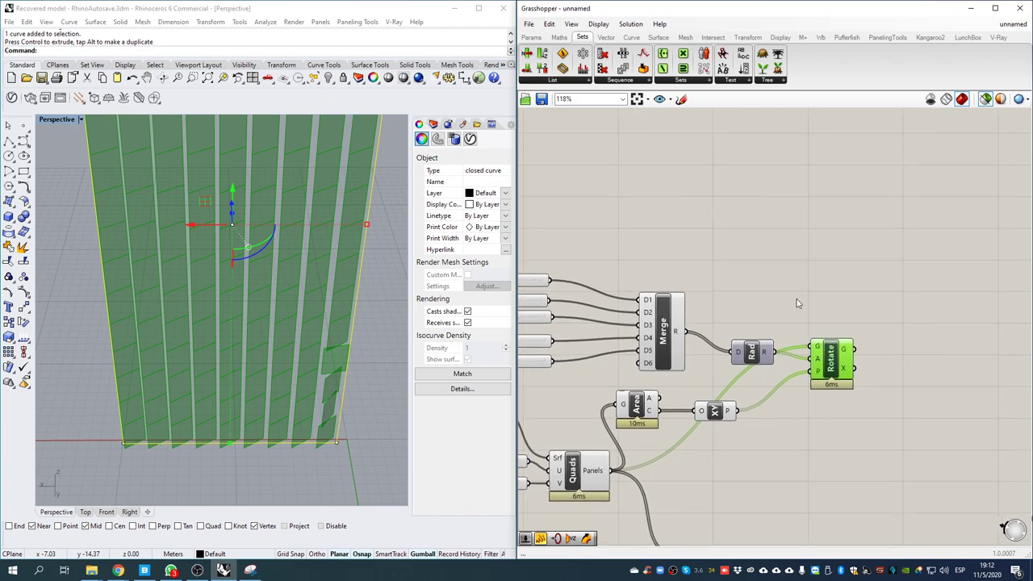
pyautogui.doubleClick(822, 253)
pyautogui.write('panel')
pyautogui.press('Return')
pyautogui.moveTo(686, 330); pyautogui.dragTo(772, 253)
pyautogui.moveTo(830, 279)
pyautogui.mouseDown()
pyautogui.moveTo(836, 216)
pyautogui.moveTo(836, 259)
pyautogui.mouseUp()
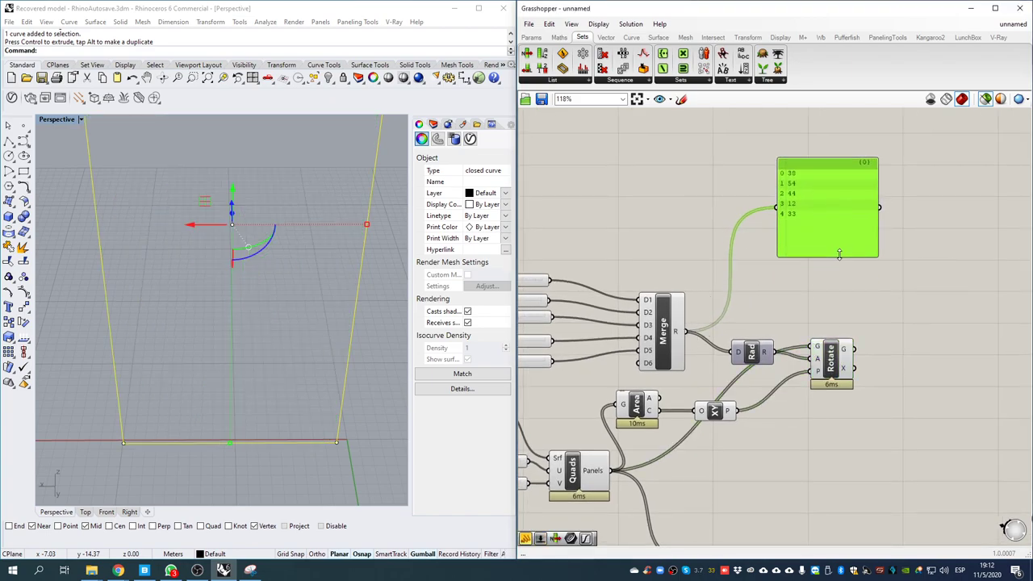
# - Add another Panel connected to Rotate's geometry output and adjust its size
pyautogui.doubleClick(914, 349)
pyautogui.write('panel')
pyautogui.press('Return')
pyautogui.moveTo(854, 348); pyautogui.dragTo(896, 349)
pyautogui.moveTo(993, 325); pyautogui.dragTo(992, 306)
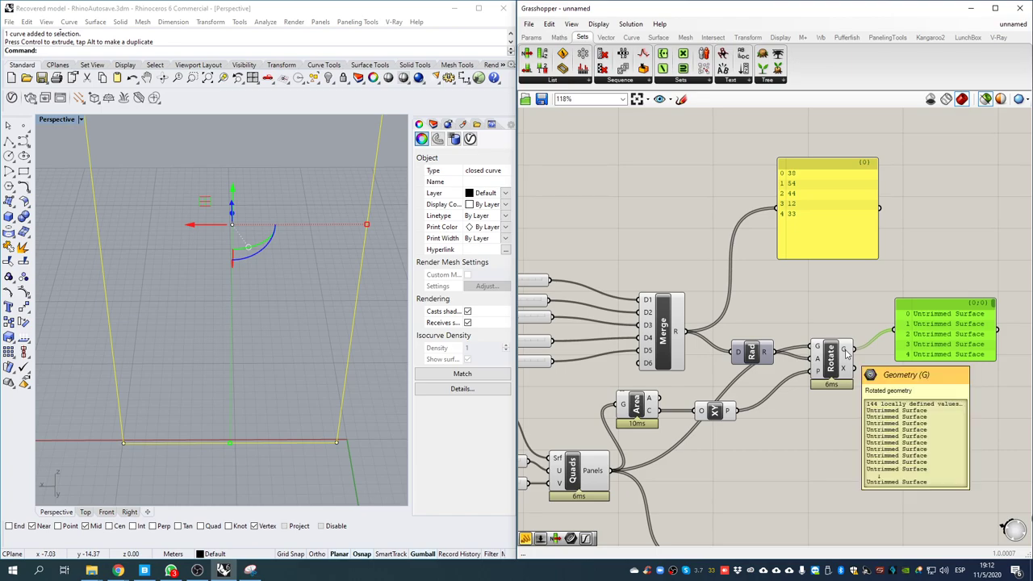
# - Enlarge the Panel listing Rotate's geometry, then preview the rotated facade panels
pyautogui.moveTo(948, 360); pyautogui.dragTo(938, 502)
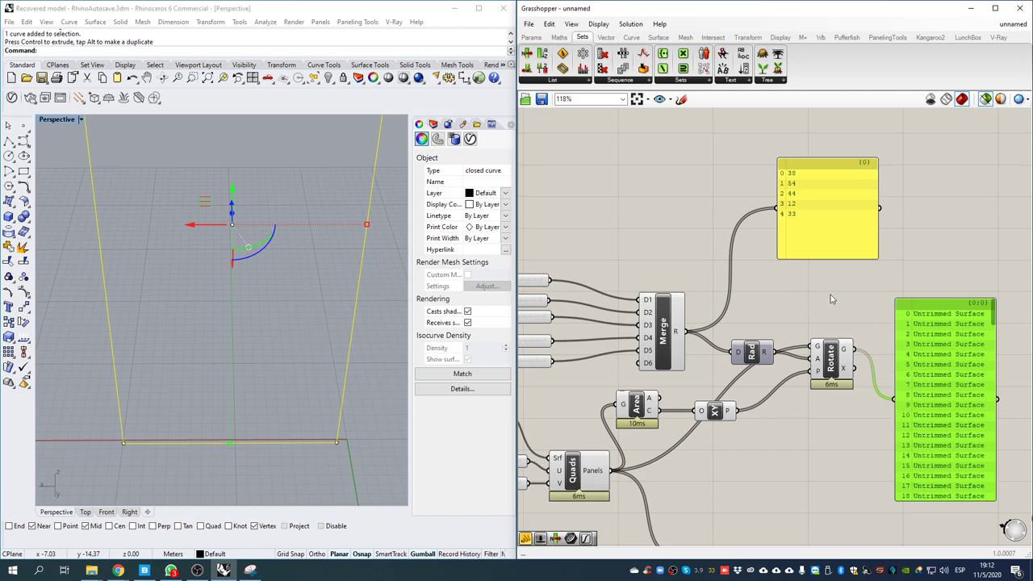
pyautogui.click(822, 372)
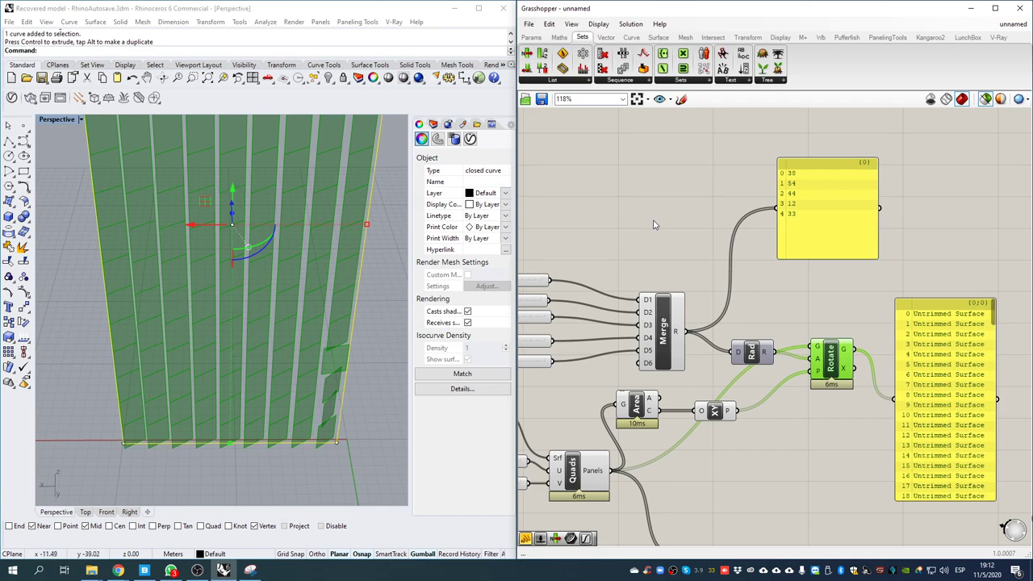
pyautogui.moveTo(673, 322); pyautogui.dragTo(752, 324, button='right')
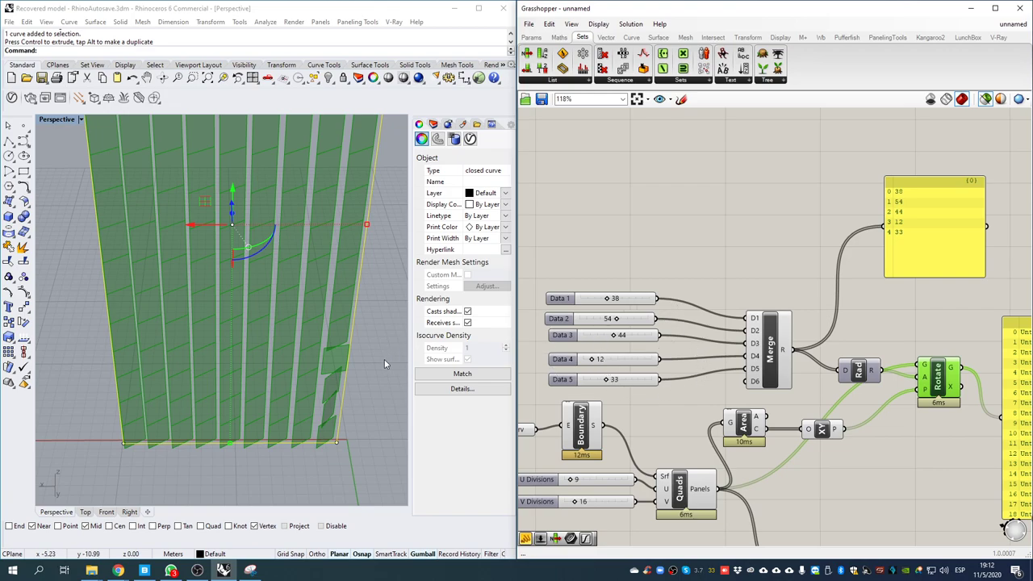
pyautogui.scroll(-4, 343, 399)
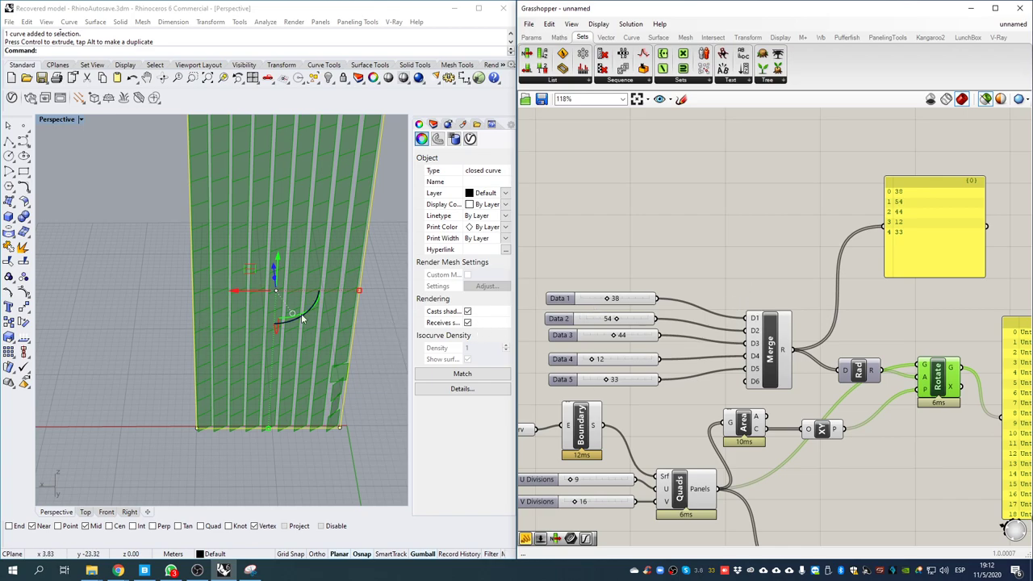
pyautogui.moveTo(933, 355); pyautogui.dragTo(900, 303, button='right')
# - Move the Merge component and its five sliders away from the rest of the definition to free canvas space
pyautogui.moveTo(730, 204); pyautogui.dragTo(587, 330)
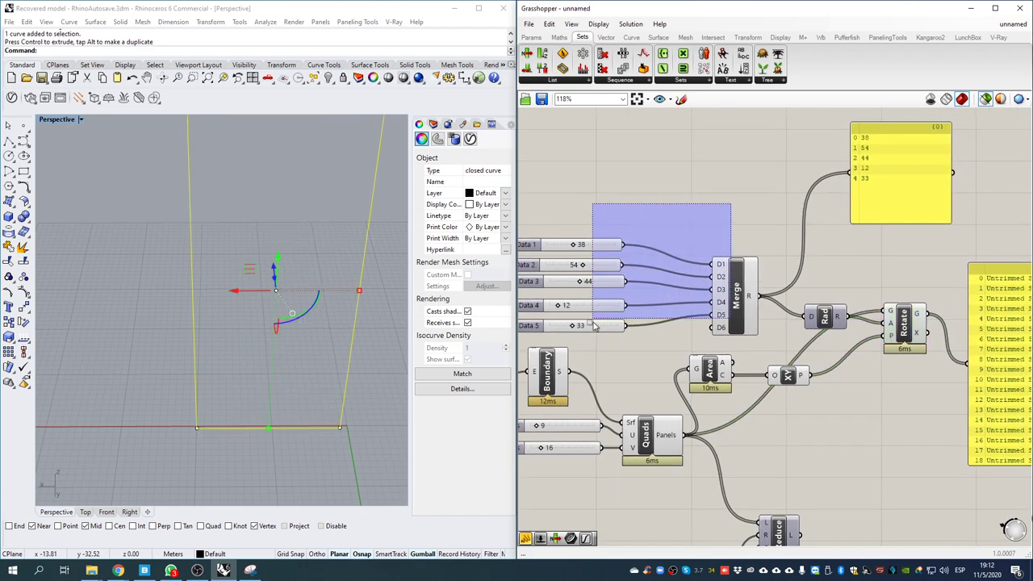
pyautogui.moveTo(733, 298); pyautogui.dragTo(627, 193)
pyautogui.moveTo(714, 240); pyautogui.dragTo(791, 277, button='right')
pyautogui.click(909, 308)
pyautogui.moveTo(931, 366); pyautogui.dragTo(959, 322, button='right')
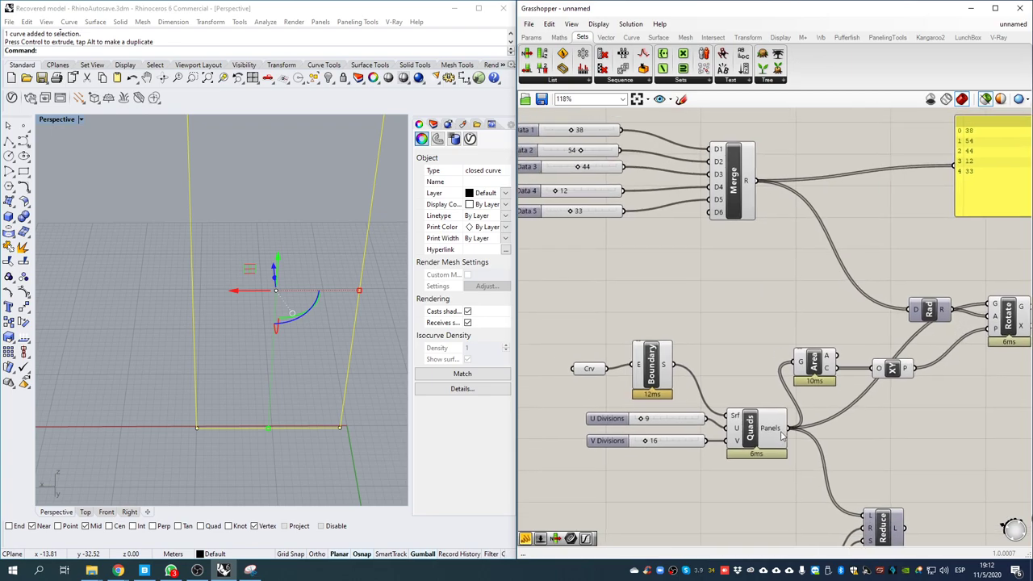
# - Add a List Length component and connect the Quads Panels output to it
pyautogui.doubleClick(875, 441)
pyautogui.write('listlenght')
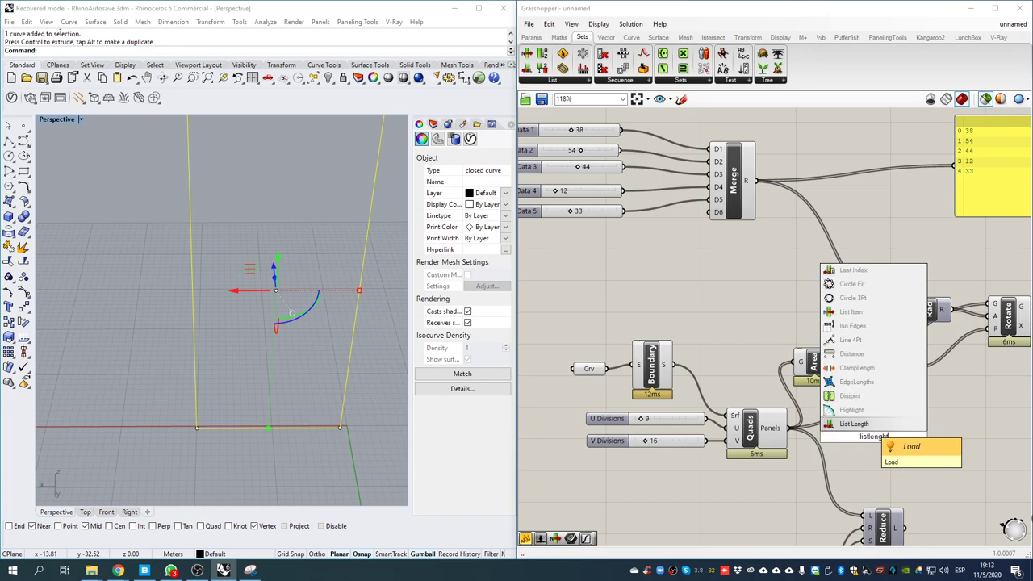
pyautogui.press('Return')
pyautogui.moveTo(789, 428); pyautogui.dragTo(904, 452)
# - Check the number of quad panels in a temporary Panel, then delete that Panel
pyautogui.doubleClick(951, 442)
pyautogui.write('//')
pyautogui.press('Return')
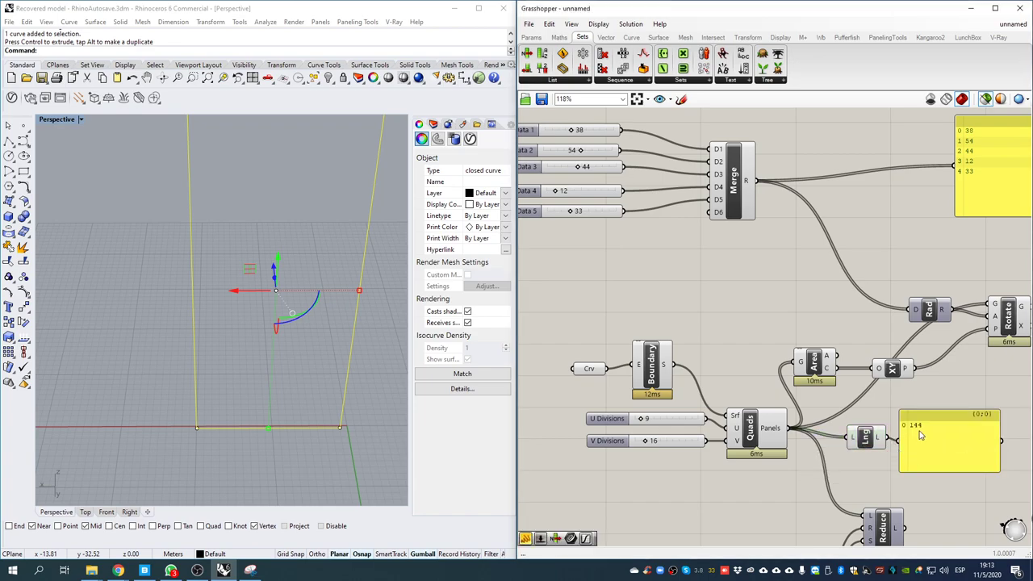
pyautogui.click(929, 448)
pyautogui.press('Delete')
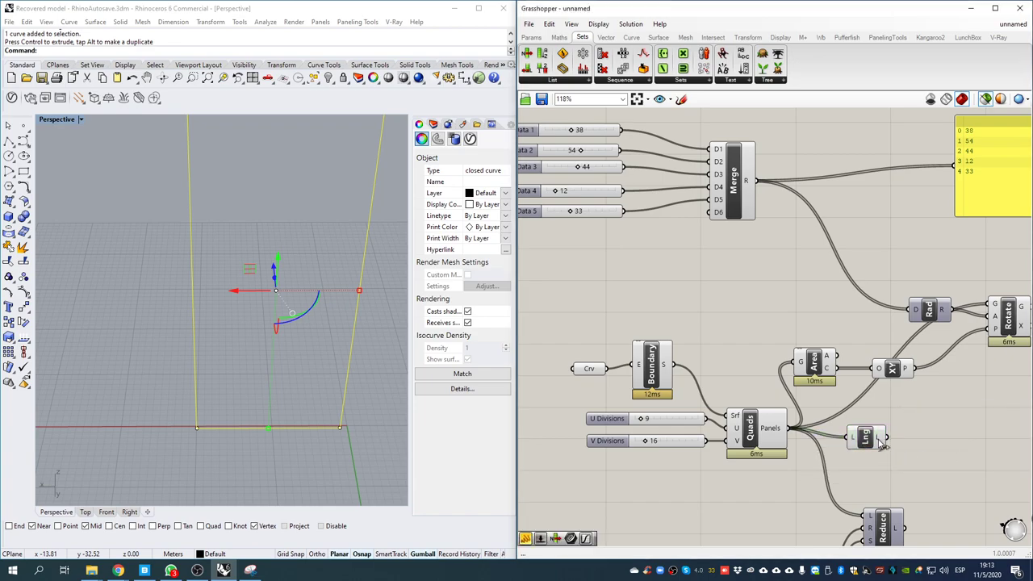
# - Relocate List Length above Boundary and add a Repeat Data component fed by the Merge result
pyautogui.moveTo(881, 444); pyautogui.dragTo(692, 316)
pyautogui.doubleClick(764, 285)
pyautogui.write('repe')
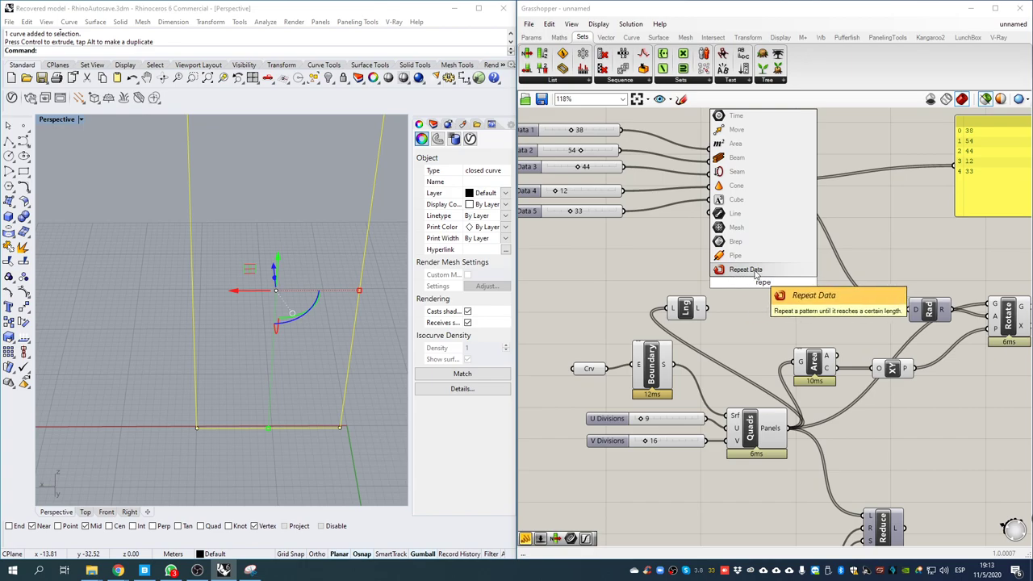
pyautogui.click(756, 271)
pyautogui.moveTo(759, 278); pyautogui.dragTo(815, 252)
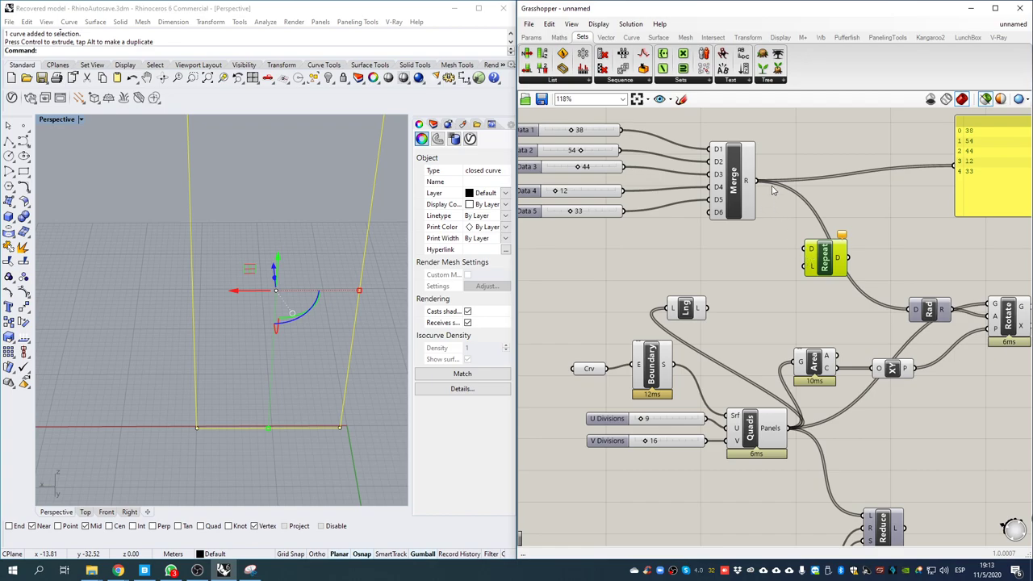
pyautogui.moveTo(758, 181); pyautogui.dragTo(815, 281)
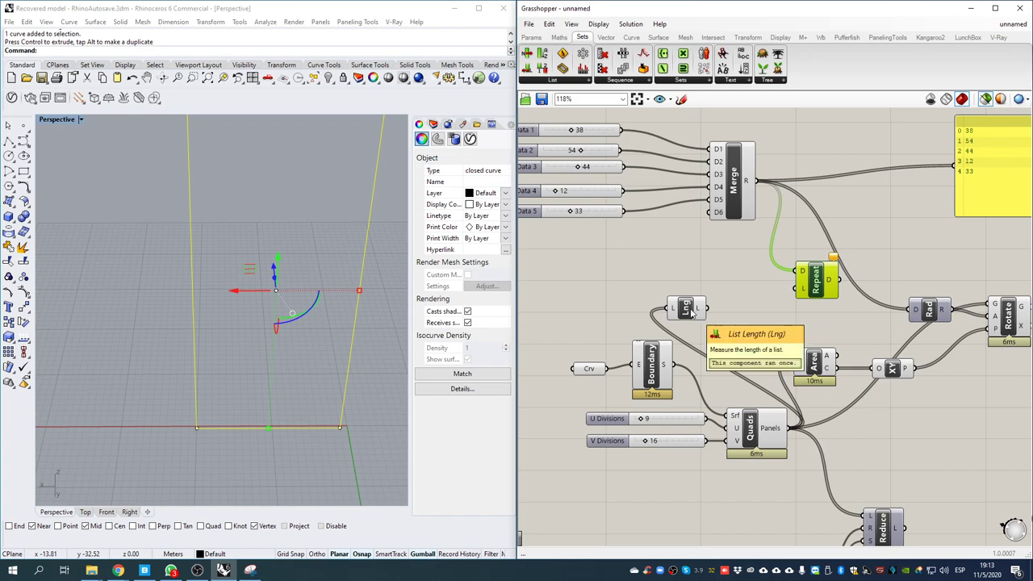
# - Try dividing the quad panel count by the number of angles, using Division and a second List Length on the Merge result
pyautogui.doubleClick(723, 304)
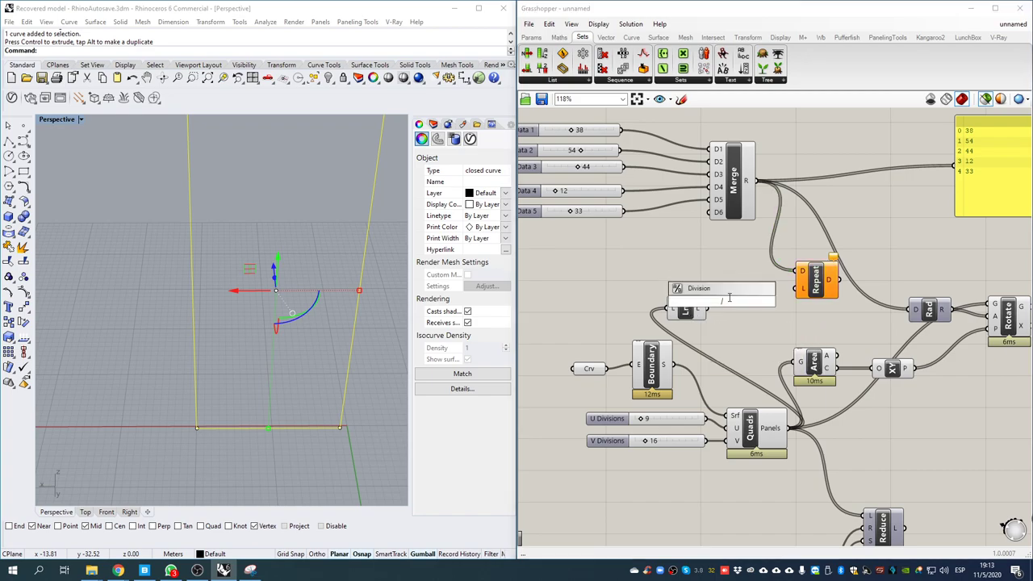
pyautogui.press('Return')
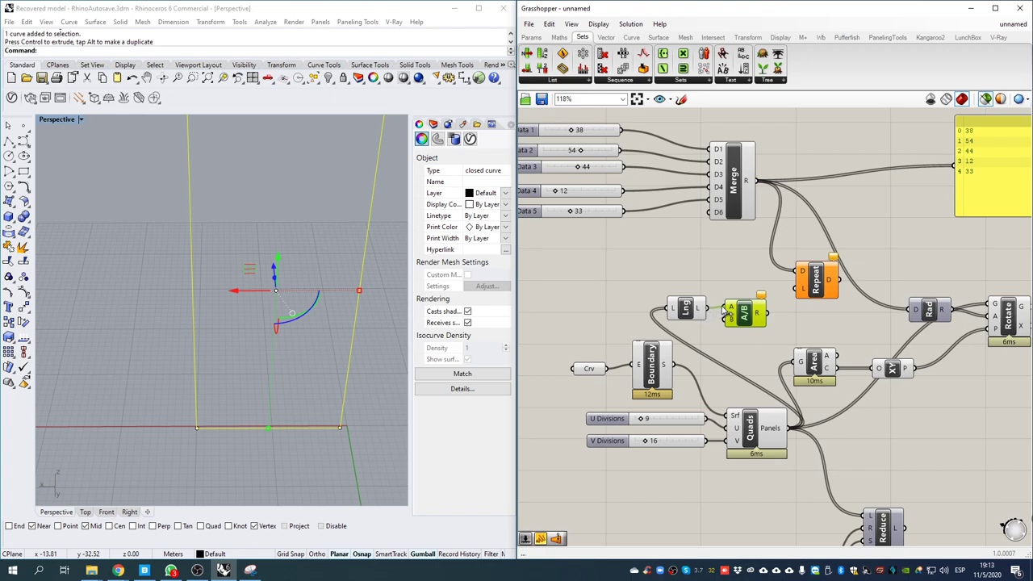
pyautogui.moveTo(724, 320); pyautogui.dragTo(670, 273)
pyautogui.doubleClick(826, 117)
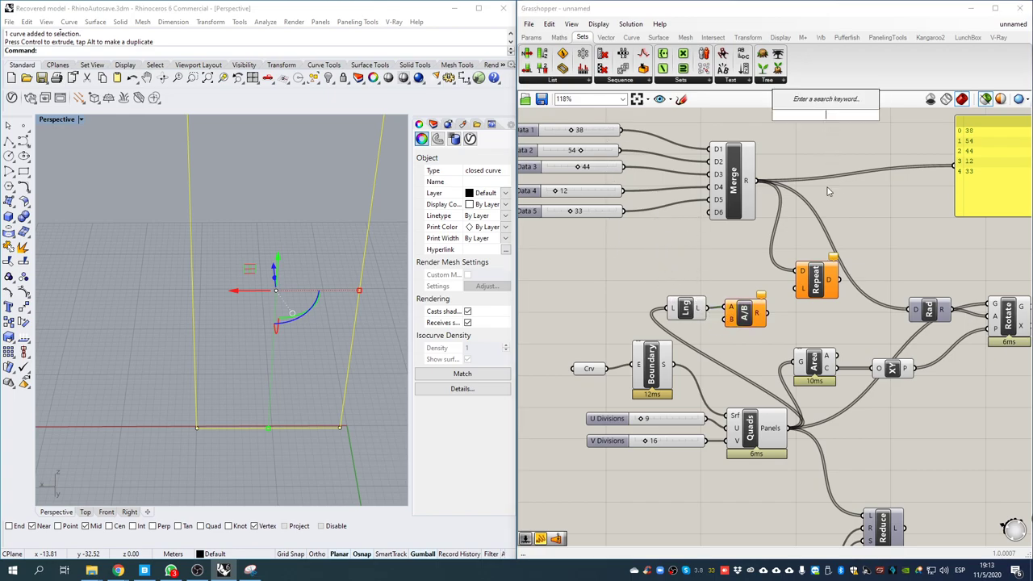
pyautogui.write('listlenfg')
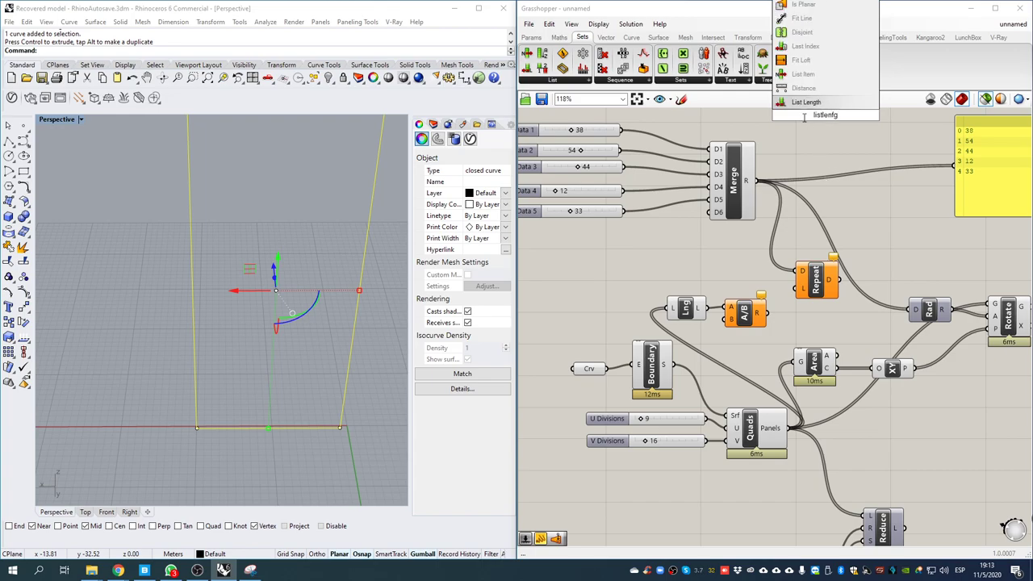
pyautogui.click(806, 102)
pyautogui.moveTo(757, 183); pyautogui.dragTo(730, 324)
pyautogui.click(747, 322)
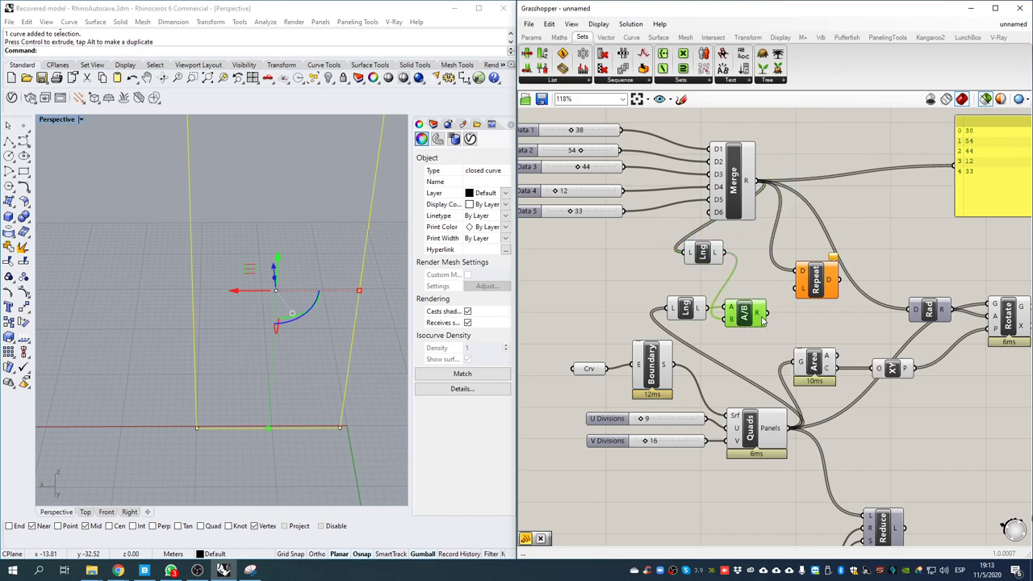
# - Try using the Division result as Repeat Data's length and inspect the repeated list
pyautogui.moveTo(767, 313); pyautogui.dragTo(799, 289)
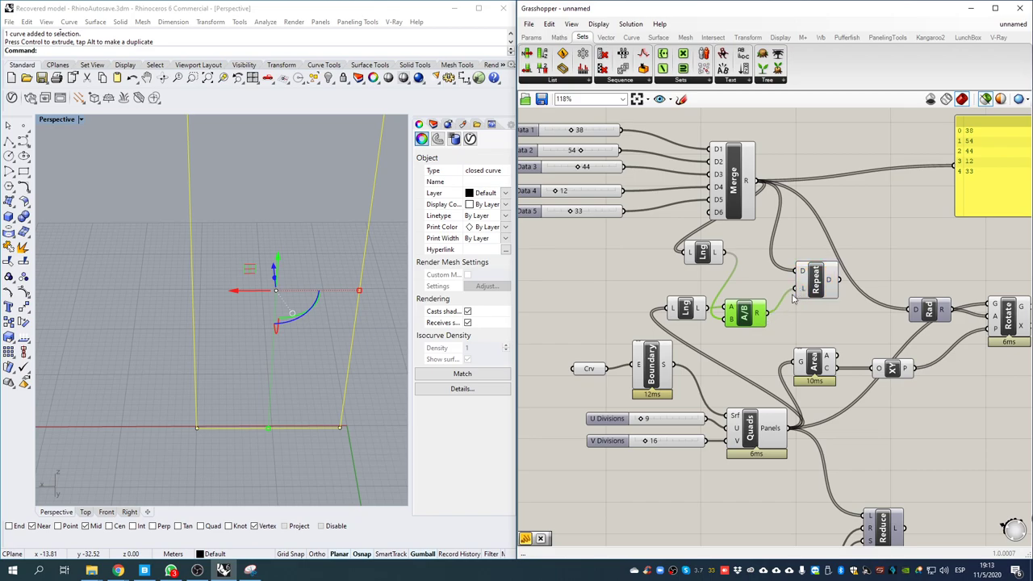
pyautogui.click(824, 285)
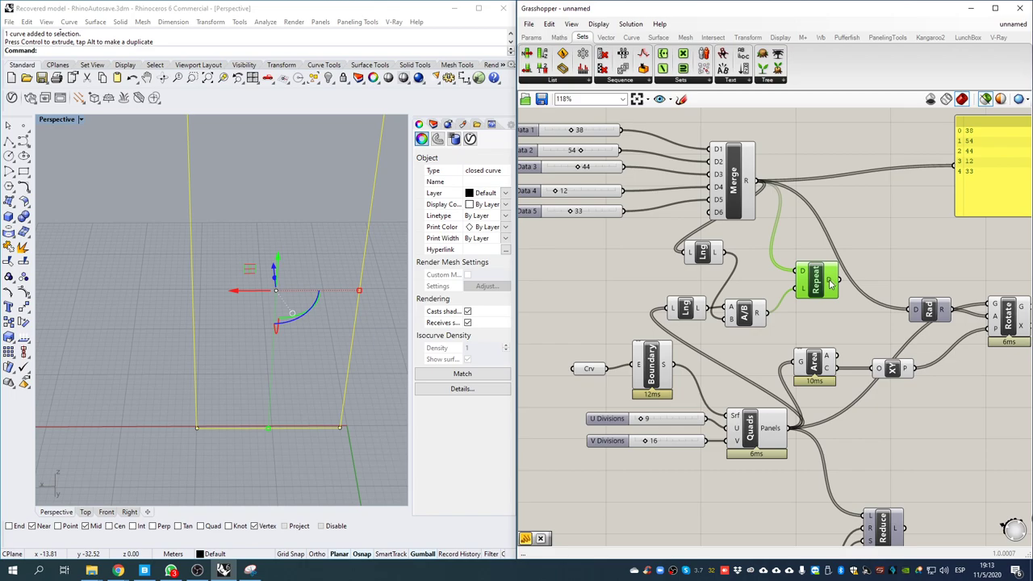
pyautogui.moveTo(830, 283)
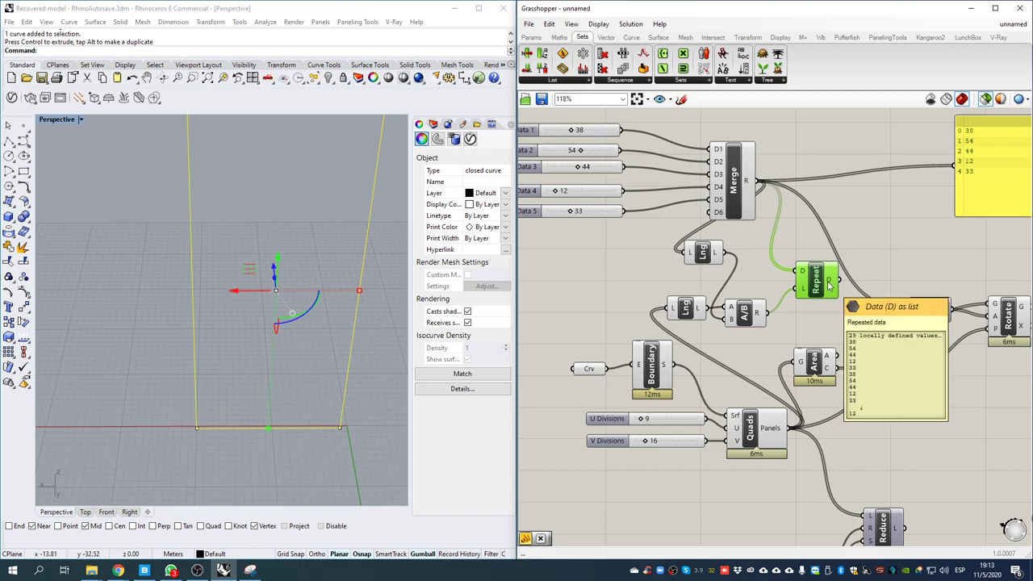
pyautogui.moveTo(824, 296); pyautogui.dragTo(767, 312, button='right')
pyautogui.moveTo(768, 313); pyautogui.dragTo(767, 334)
pyautogui.moveTo(702, 336); pyautogui.dragTo(705, 330)
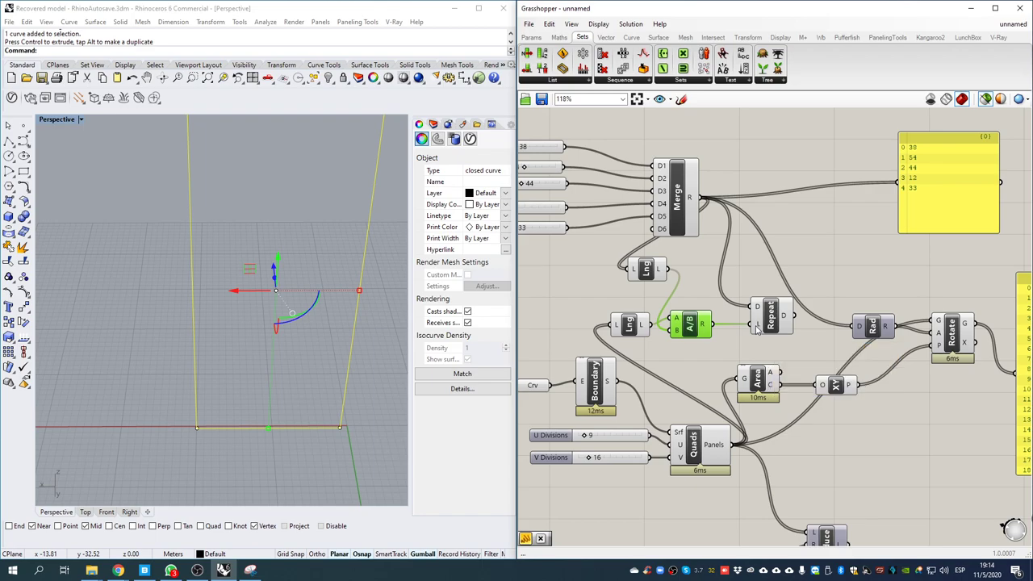
pyautogui.moveTo(760, 310)
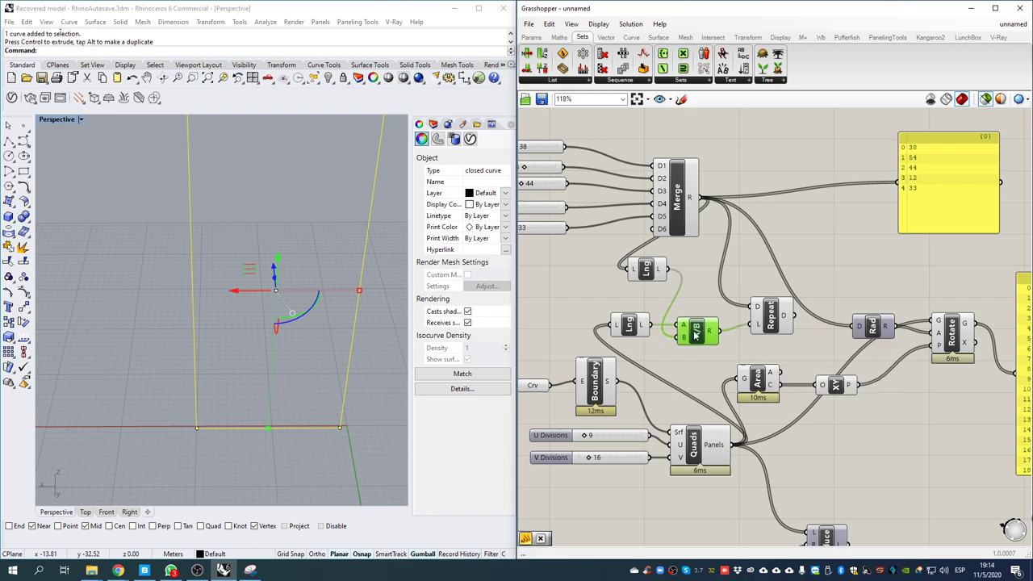
# - Delete Division and the second List Length, and connect the quad panels' List Length directly to Repeat Data's length input
pyautogui.press('Delete')
pyautogui.moveTo(651, 325); pyautogui.dragTo(737, 311)
pyautogui.click(643, 272)
pyautogui.press('Delete')
pyautogui.click(771, 317)
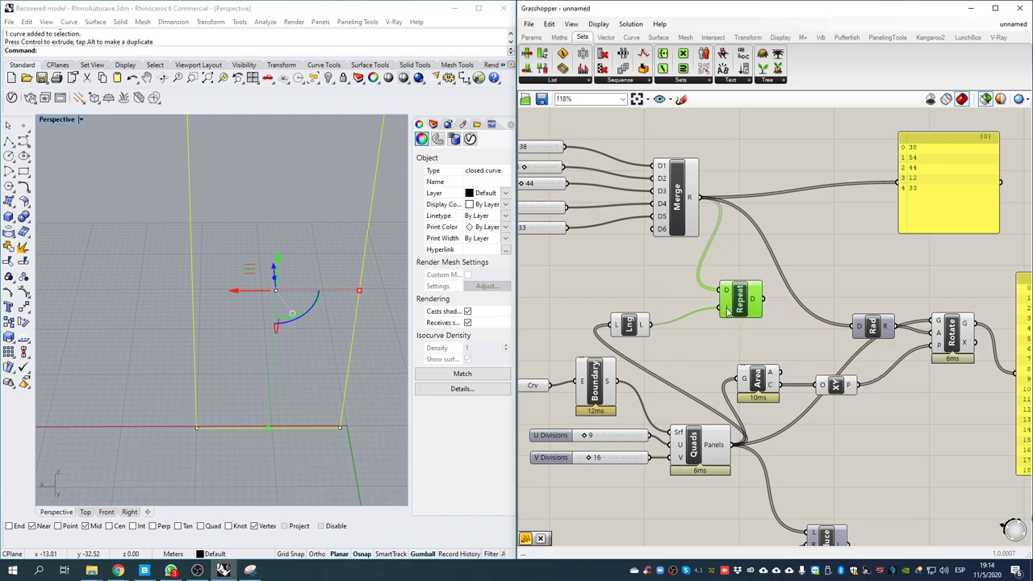
pyautogui.moveTo(754, 305)
# - Check the whole repeated angle list in a temporary Panel, then delete that Panel
pyautogui.doubleClick(853, 277)
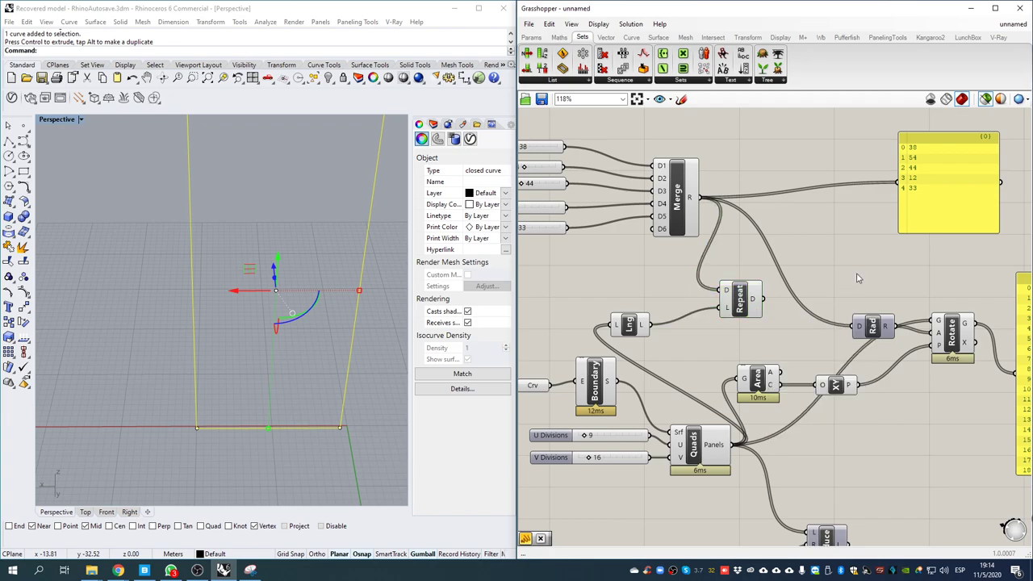
pyautogui.write('panel')
pyautogui.press('Return')
pyautogui.moveTo(765, 302); pyautogui.dragTo(840, 472)
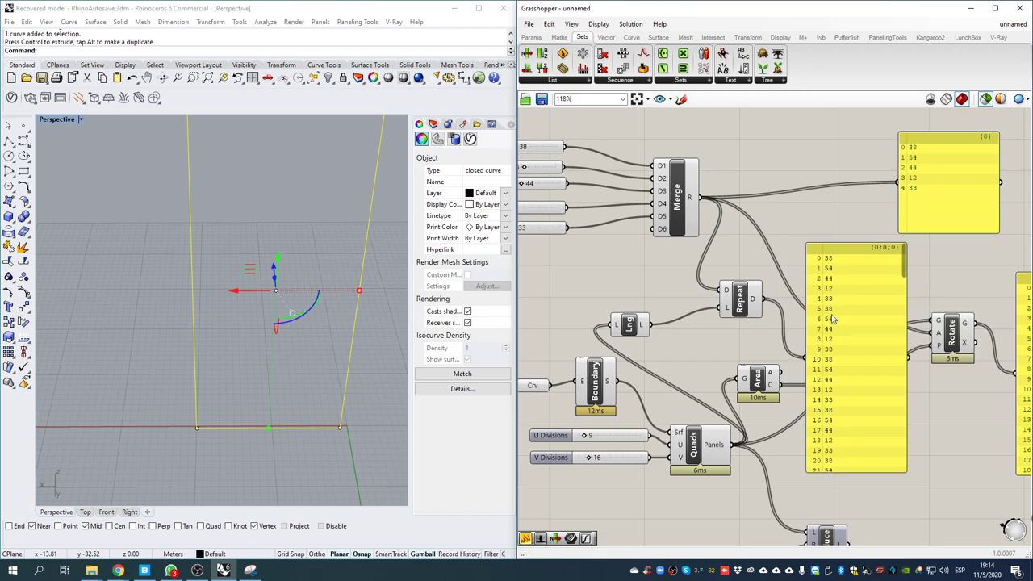
pyautogui.moveTo(904, 273); pyautogui.dragTo(907, 490)
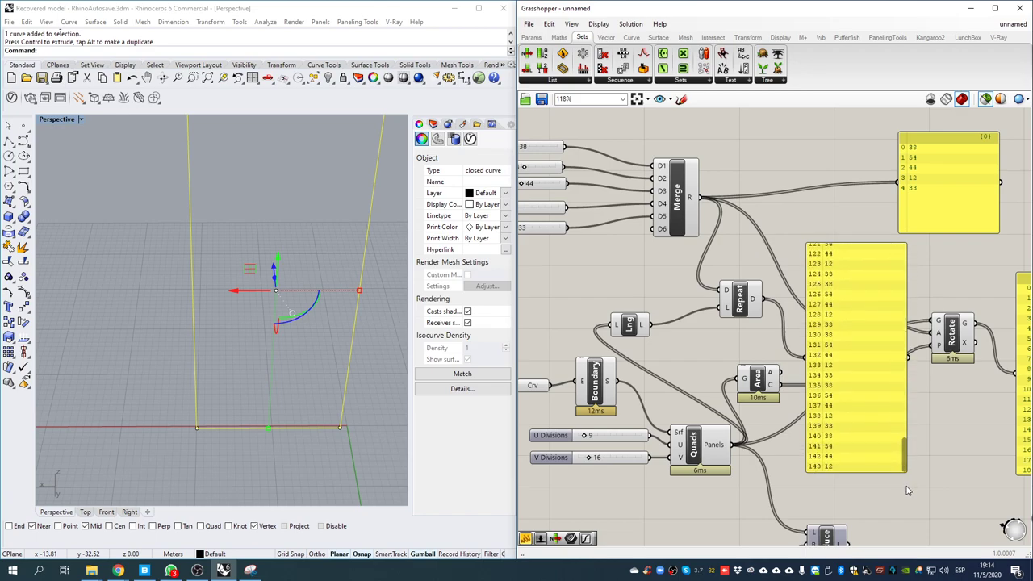
pyautogui.moveTo(874, 384); pyautogui.dragTo(867, 413)
pyautogui.press('Delete')
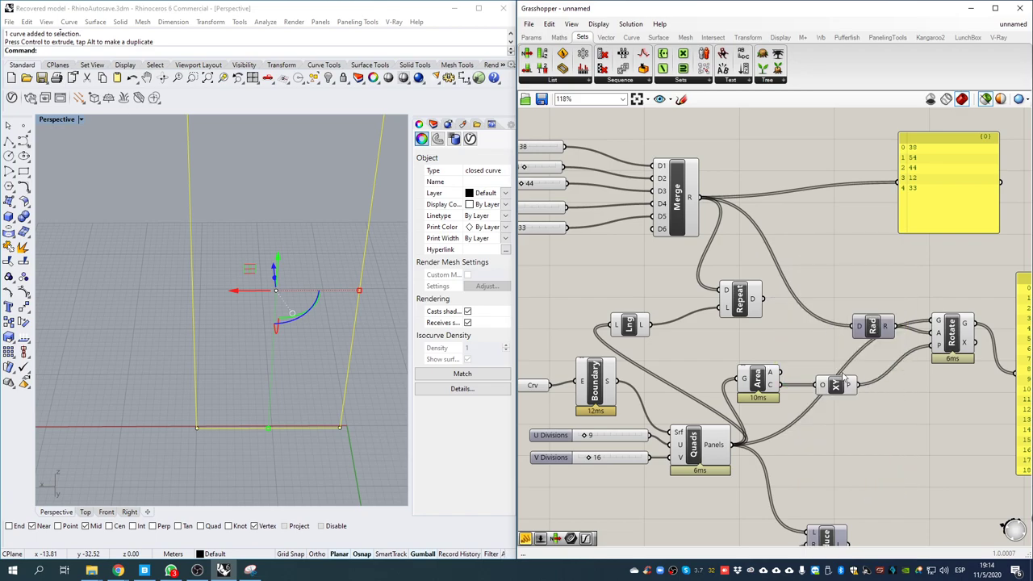
# - Replace the Merge connection into Radians with the Repeat Data output and preview the Rotate result
pyautogui.moveTo(762, 299); pyautogui.dragTo(860, 328)
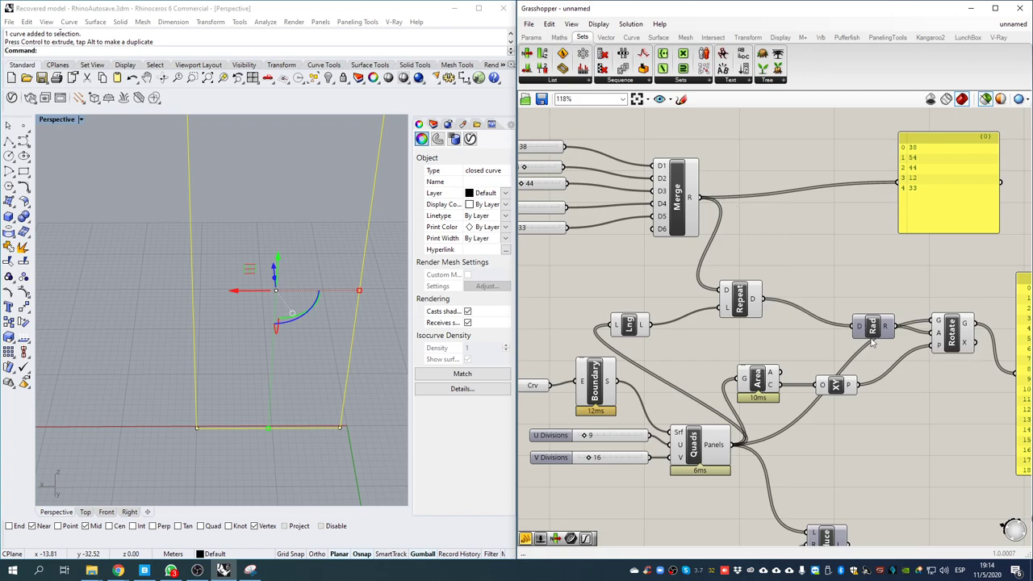
pyautogui.click(960, 335)
pyautogui.moveTo(260, 260); pyautogui.dragTo(495, 251, button='right')
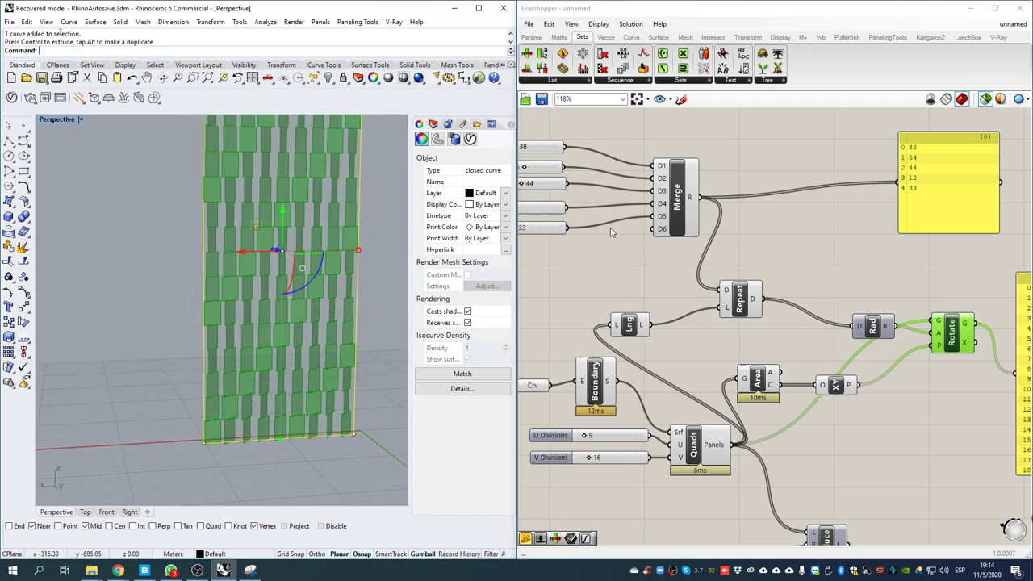
# - Set Data 2 to 37, Data 4 to 58 and Data 3 to 10, and examine the rotated panels up close
pyautogui.scroll(5, 609, 231)
pyautogui.moveTo(714, 254); pyautogui.dragTo(682, 252)
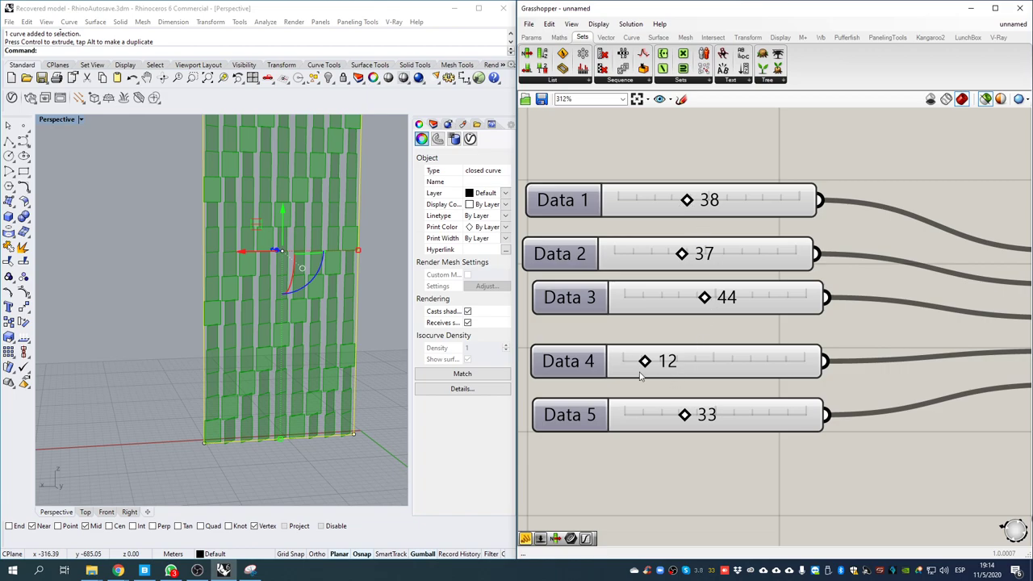
pyautogui.moveTo(645, 361); pyautogui.dragTo(728, 360)
pyautogui.moveTo(705, 301); pyautogui.dragTo(645, 325)
pyautogui.moveTo(335, 304); pyautogui.dragTo(293, 299, button='right')
pyautogui.scroll(5, 261, 300)
pyautogui.scroll(4, 261, 297)
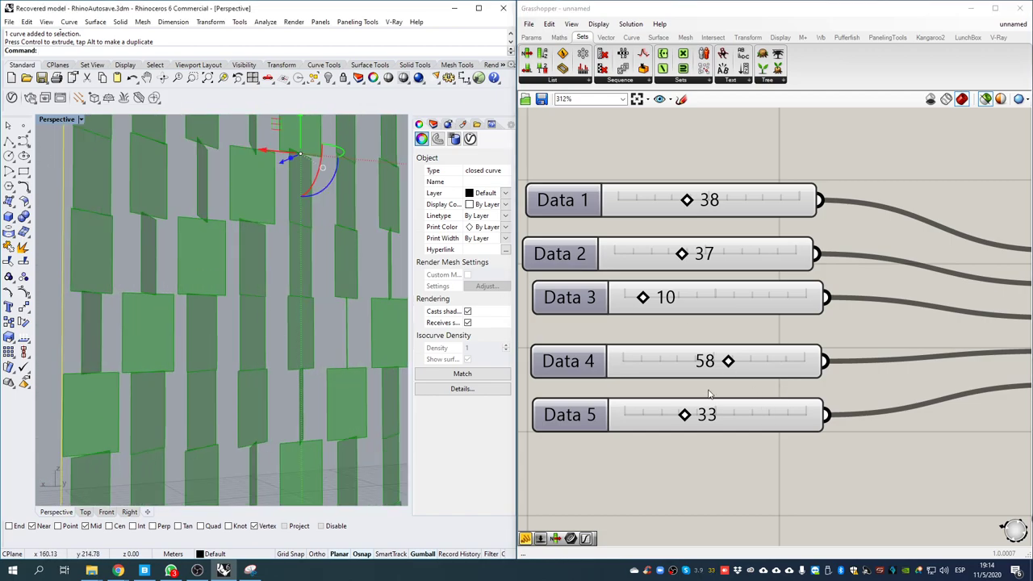
# - Set Data 2 to 31 and view the whole facade
pyautogui.click(681, 255)
pyautogui.moveTo(680, 255); pyautogui.dragTo(672, 262)
pyautogui.scroll(-6, 334, 298)
pyautogui.moveTo(334, 297); pyautogui.dragTo(294, 331, button='right')
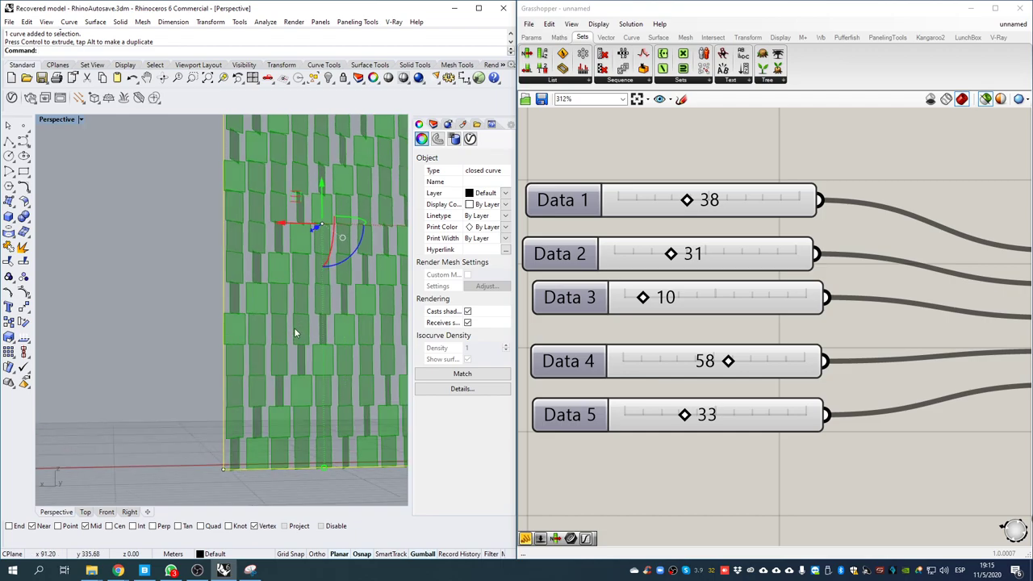
pyautogui.keyDown('shift'); pyautogui.moveTo(326, 252); pyautogui.dragTo(337, 323, button='right'); pyautogui.keyUp('shift')
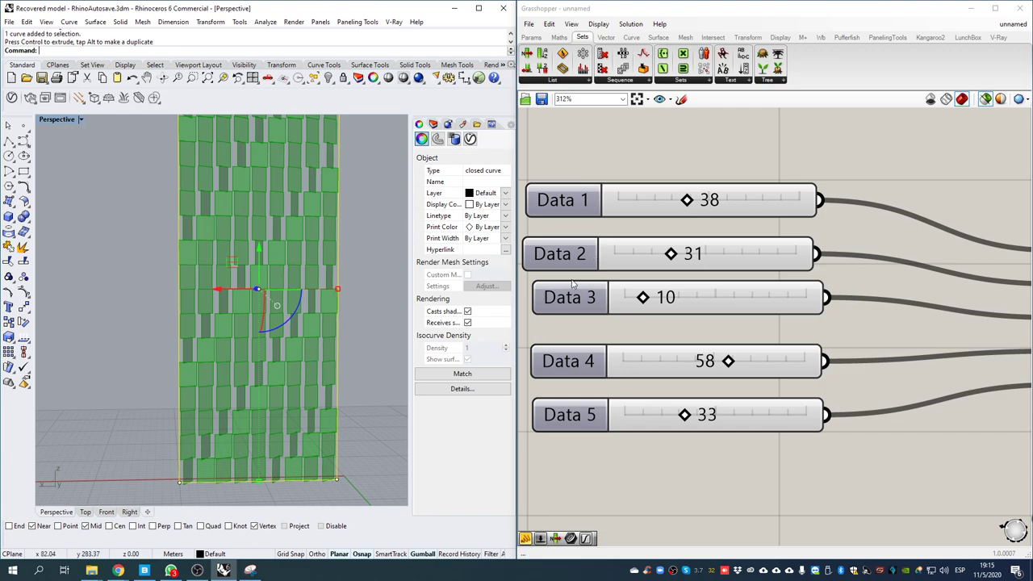
# - Delete the Panel listing Rotate's geometry and preview the Rotate component's panels
pyautogui.scroll(-2, 824, 350)
pyautogui.moveTo(1023, 352); pyautogui.dragTo(783, 357, button='right')
pyautogui.moveTo(942, 364); pyautogui.dragTo(678, 323, button='right')
pyautogui.moveTo(828, 318); pyautogui.dragTo(648, 299, button='right')
pyautogui.moveTo(860, 378); pyautogui.dragTo(877, 249, button='right')
pyautogui.moveTo(892, 362); pyautogui.dragTo(945, 433)
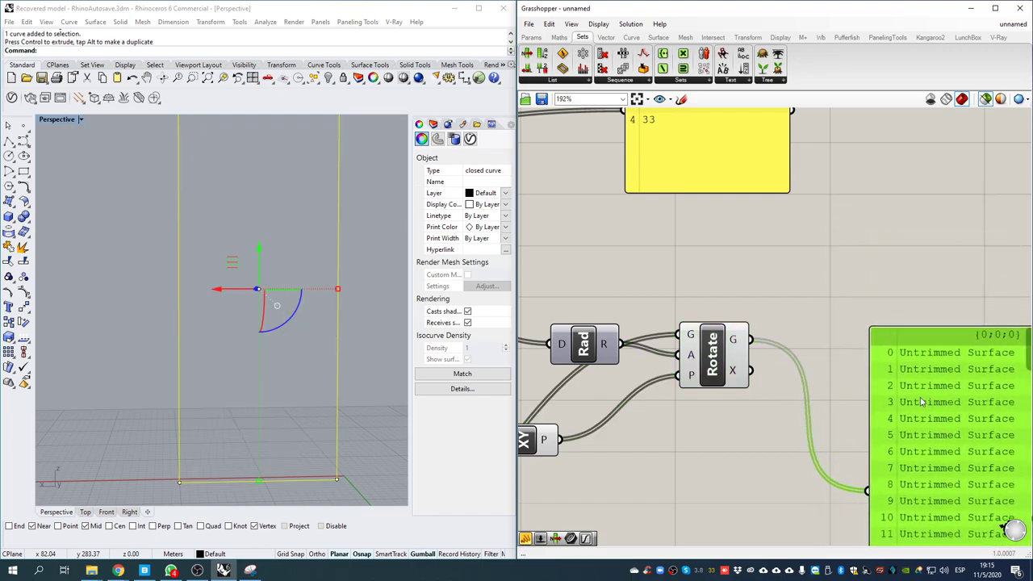
pyautogui.press('Delete')
pyautogui.click(723, 353)
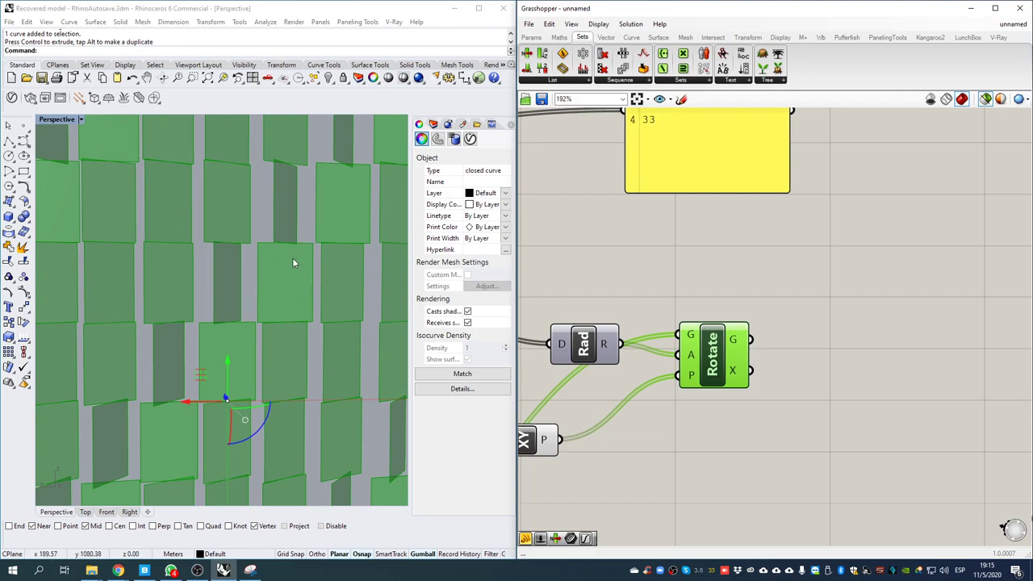
# - Add a Deconstruct Brep component fed by Rotate's geometry and inspect its faces, edges and vertices outputs
pyautogui.moveTo(823, 330); pyautogui.dragTo(748, 346, button='right')
pyautogui.doubleClick(844, 314)
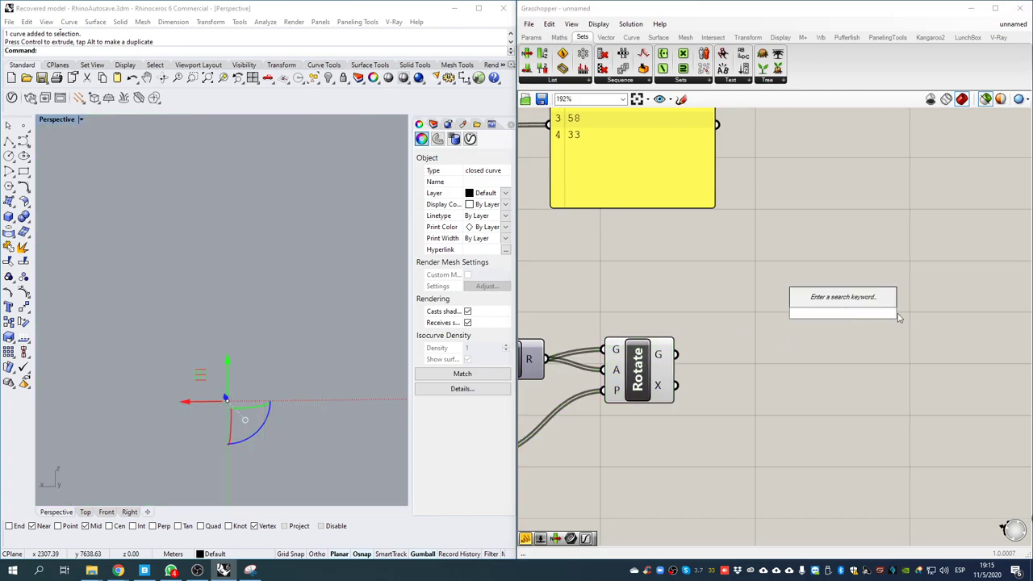
pyautogui.write('brep deconstr')
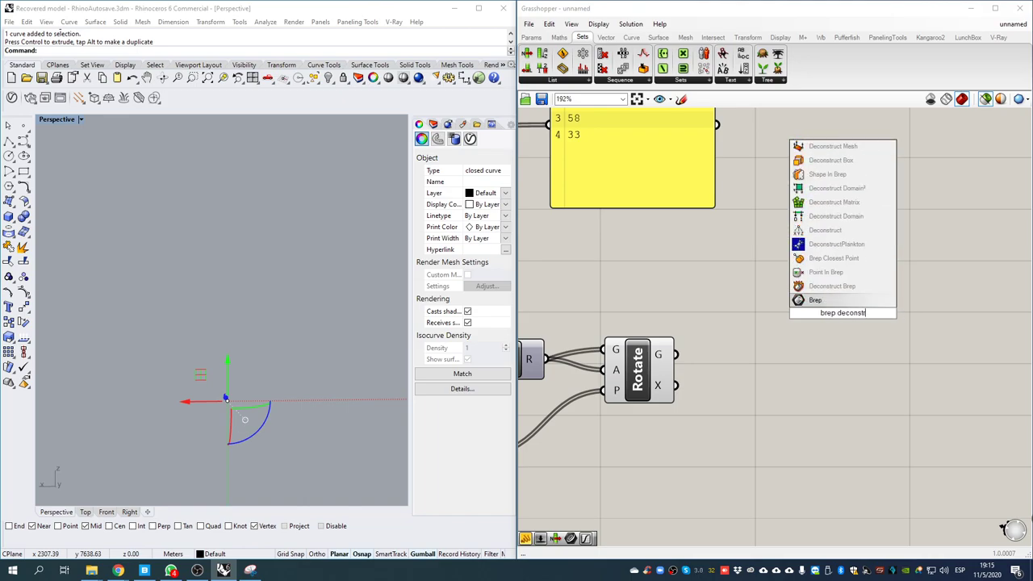
pyautogui.click(831, 286)
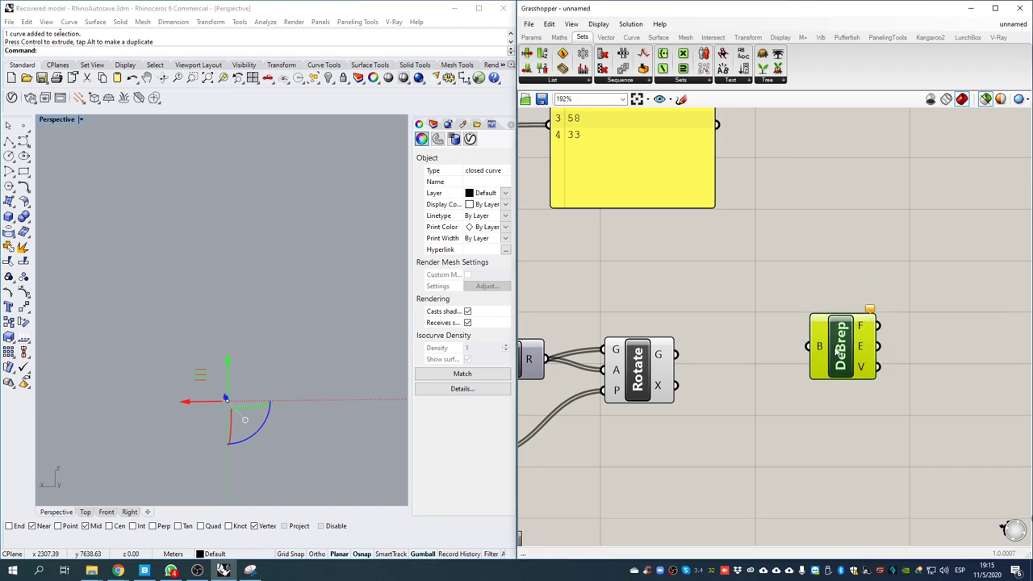
pyautogui.moveTo(843, 357); pyautogui.dragTo(799, 378)
pyautogui.moveTo(676, 355); pyautogui.dragTo(802, 361)
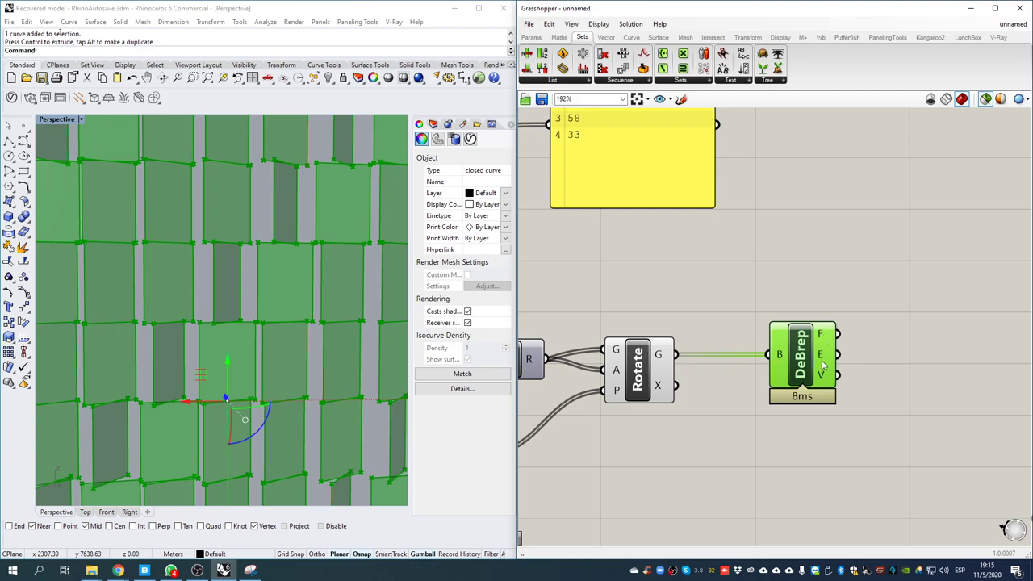
pyautogui.moveTo(823, 334)
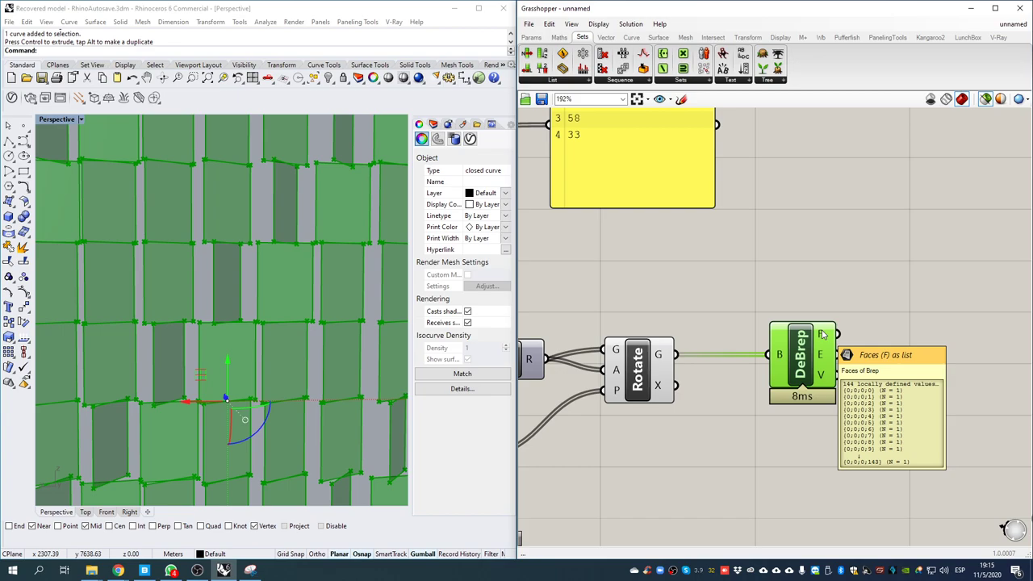
pyautogui.moveTo(821, 359)
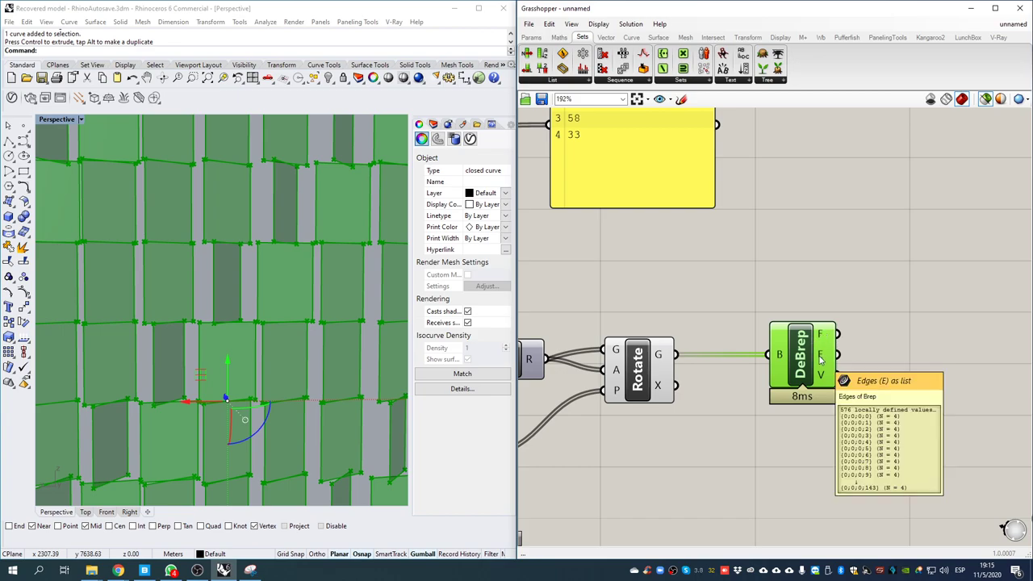
pyautogui.moveTo(822, 384)
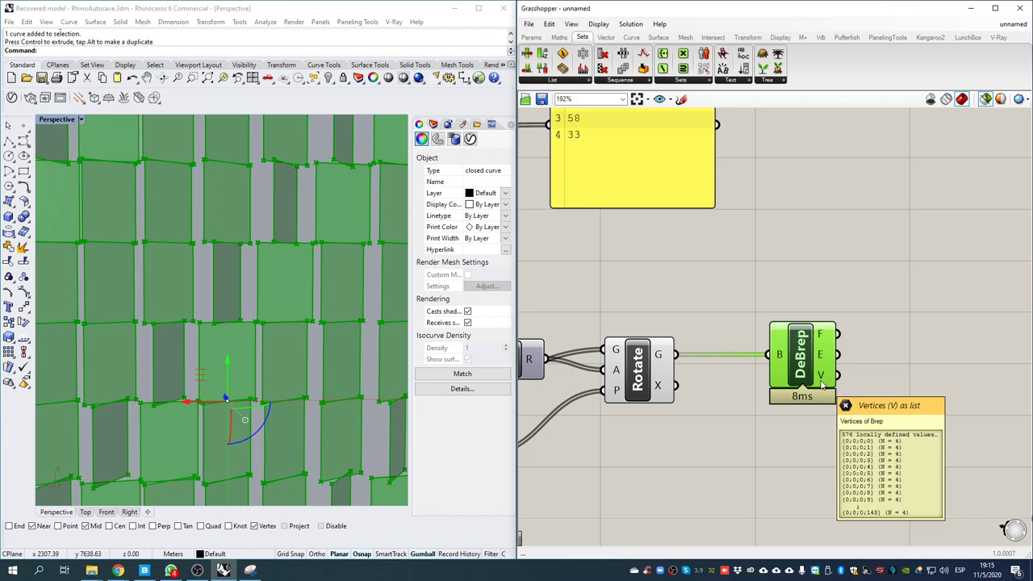
# - Add a Join Curves component, connect Deconstruct Brep's edges to it and view the panel outlines on the facade
pyautogui.moveTo(817, 353); pyautogui.dragTo(747, 334, button='right')
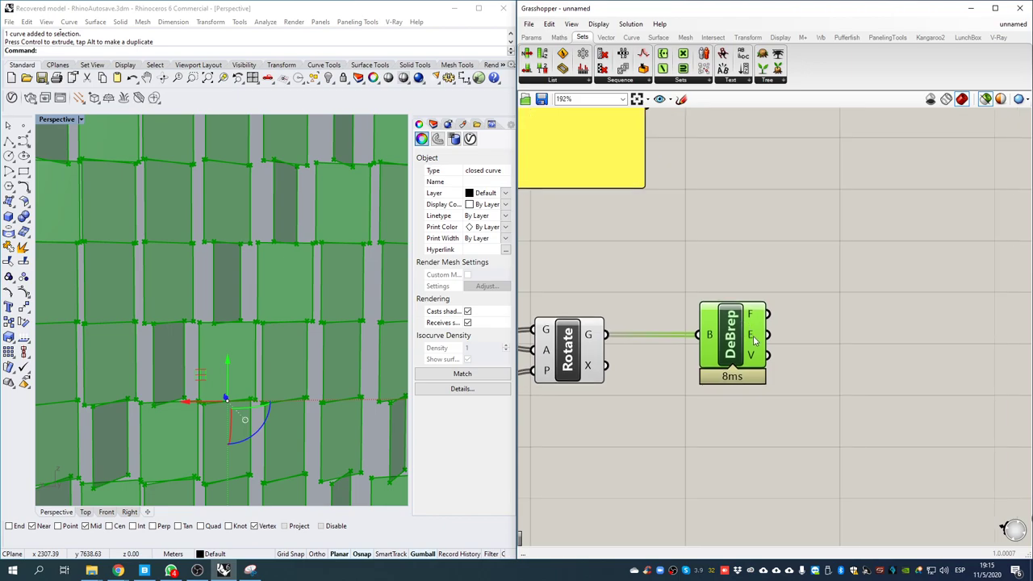
pyautogui.moveTo(755, 341)
pyautogui.doubleClick(817, 342)
pyautogui.write('join')
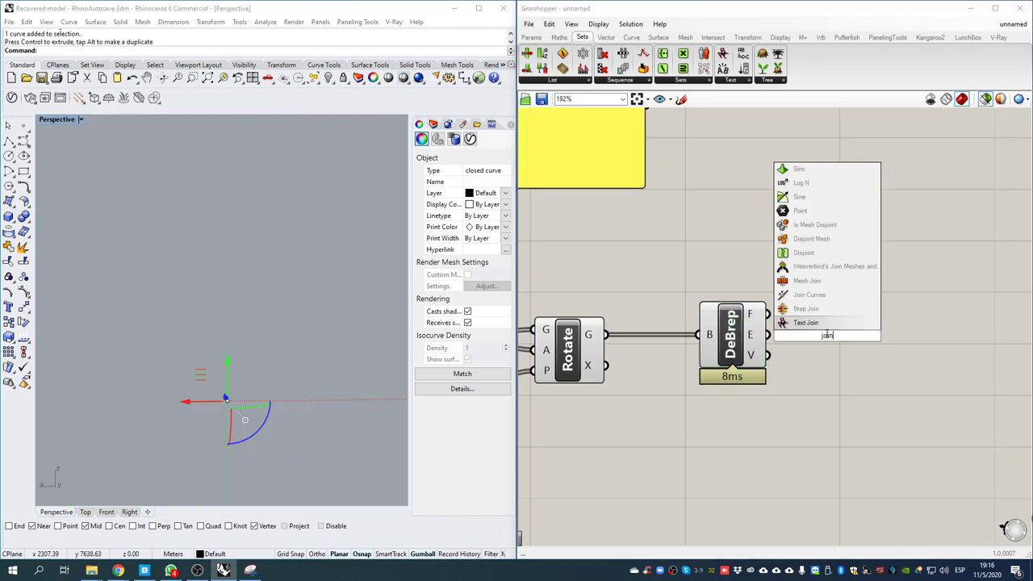
pyautogui.click(808, 309)
pyautogui.moveTo(767, 334); pyautogui.dragTo(850, 367)
pyautogui.moveTo(341, 362); pyautogui.dragTo(209, 372, button='right')
pyautogui.moveTo(857, 314); pyautogui.dragTo(829, 258, button='right')
pyautogui.moveTo(831, 313); pyautogui.dragTo(865, 297)
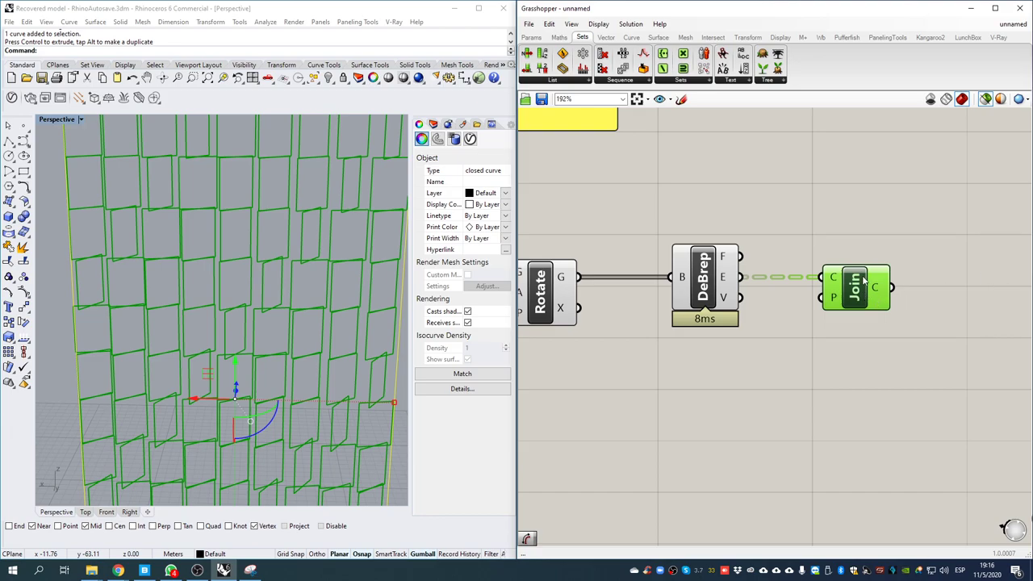
pyautogui.moveTo(293, 292); pyautogui.dragTo(333, 252, button='right')
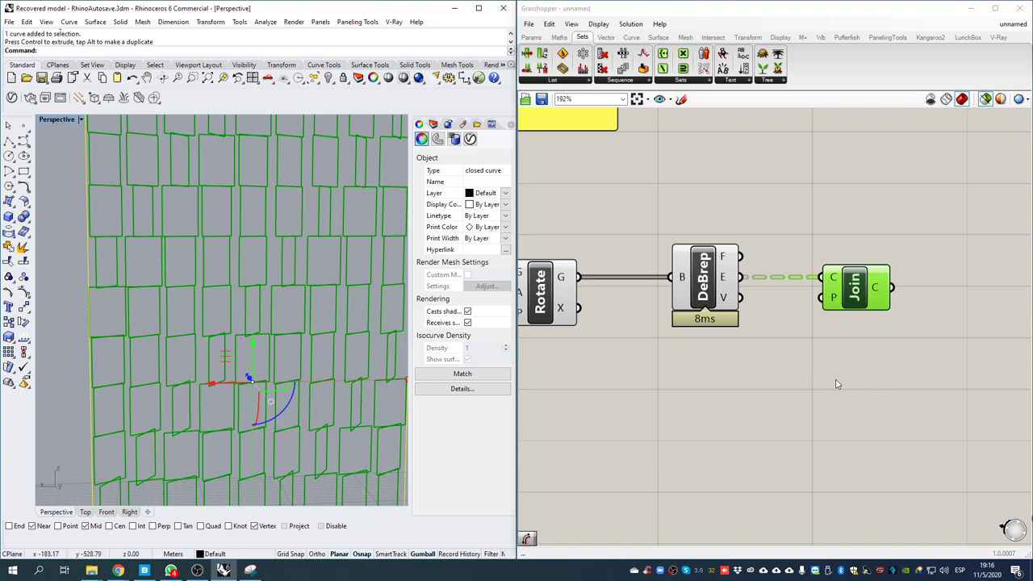
# - Add an Area component below Deconstruct Brep and feed it Rotate's geometry
pyautogui.doubleClick(812, 364)
pyautogui.write('area')
pyautogui.press('Return')
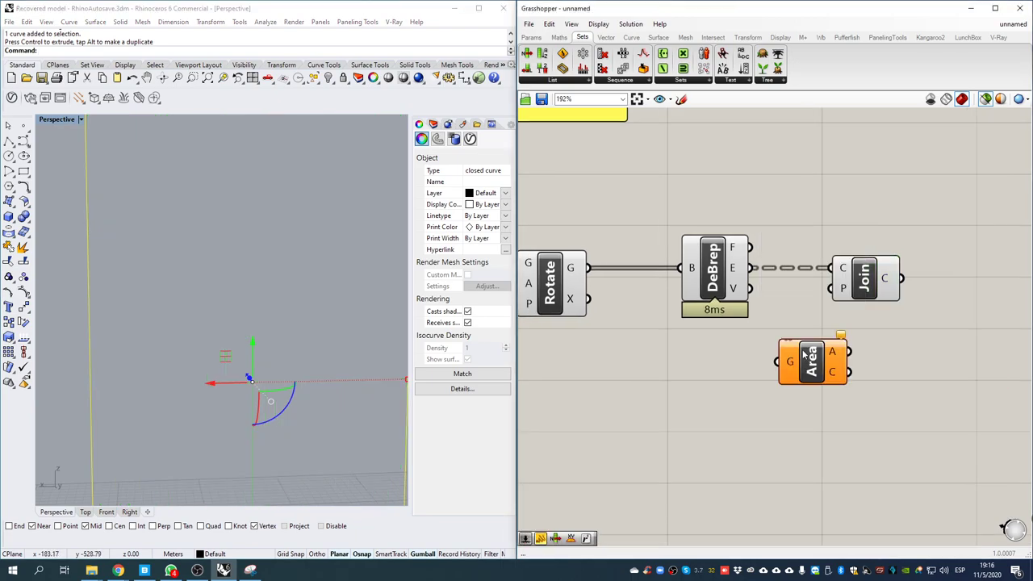
pyautogui.moveTo(589, 268); pyautogui.dragTo(775, 394)
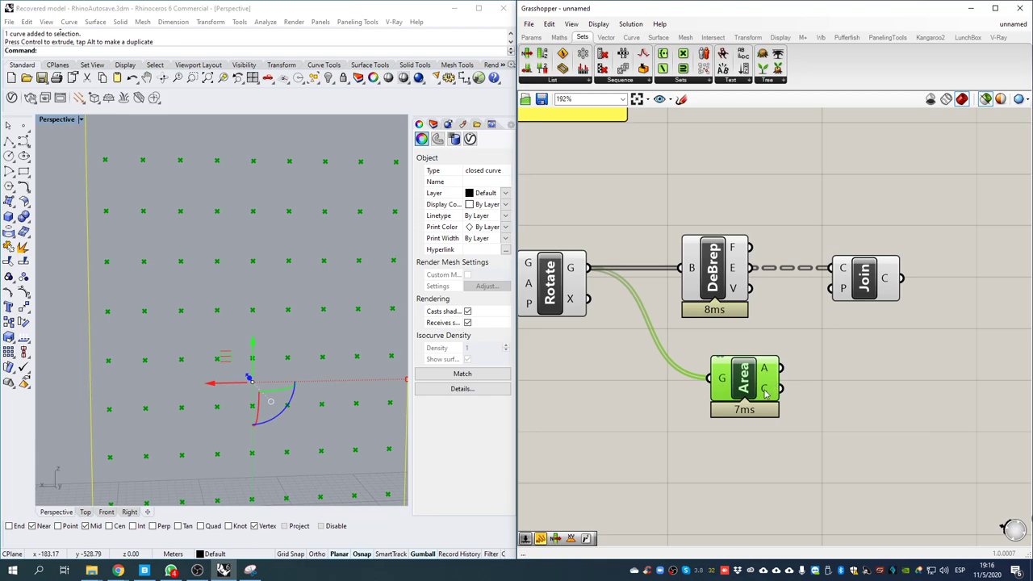
# - Insert a Graft Tree component between Rotate's geometry output and the Area component
pyautogui.rightClick(769, 389)
pyautogui.doubleClick(829, 357)
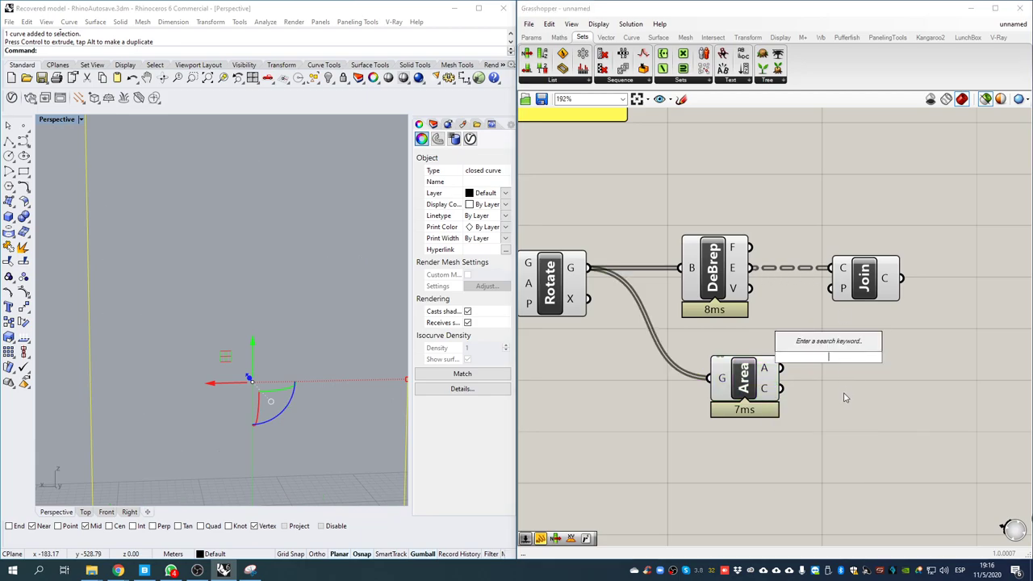
pyautogui.moveTo(731, 376); pyautogui.dragTo(784, 392)
pyautogui.doubleClick(641, 386)
pyautogui.write('graft')
pyautogui.press('Return')
pyautogui.moveTo(587, 267); pyautogui.dragTo(609, 384)
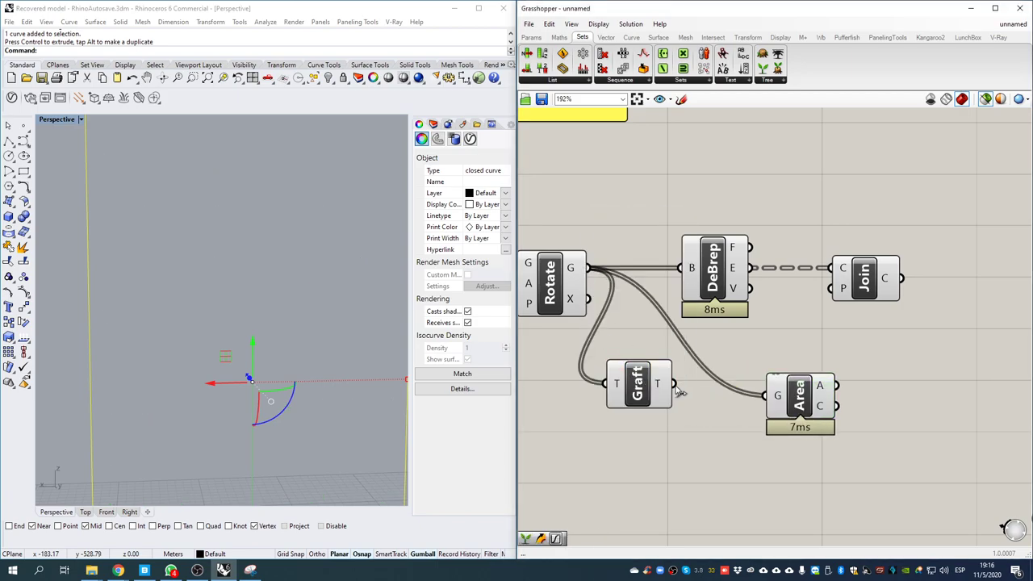
pyautogui.moveTo(675, 384); pyautogui.dragTo(766, 396)
pyautogui.moveTo(823, 413); pyautogui.dragTo(792, 382)
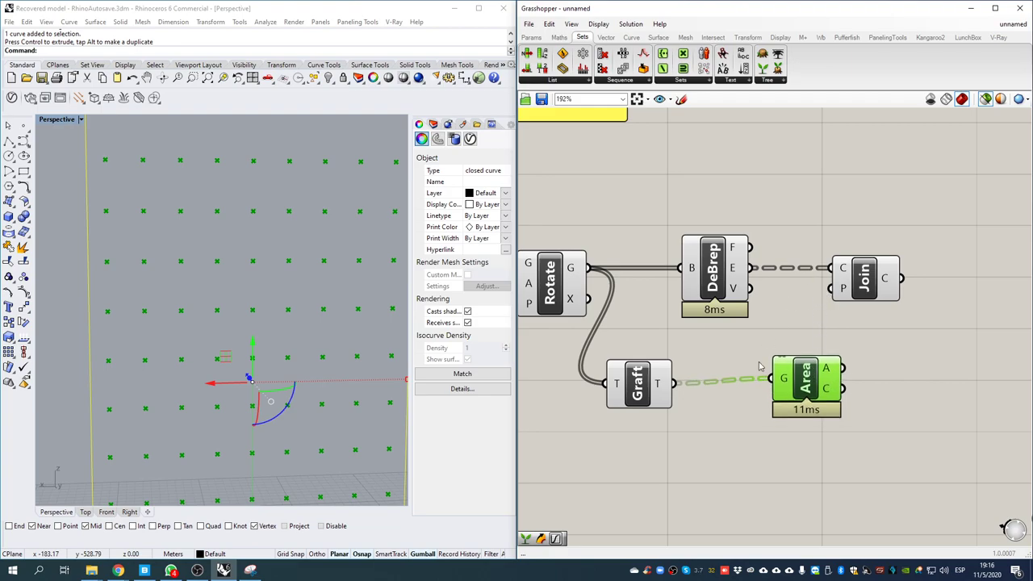
# - Add a Scale component taking the joined curves as geometry and Area's centroids as the scaling centres
pyautogui.moveTo(880, 377); pyautogui.dragTo(794, 416, button='right')
pyautogui.click(779, 325)
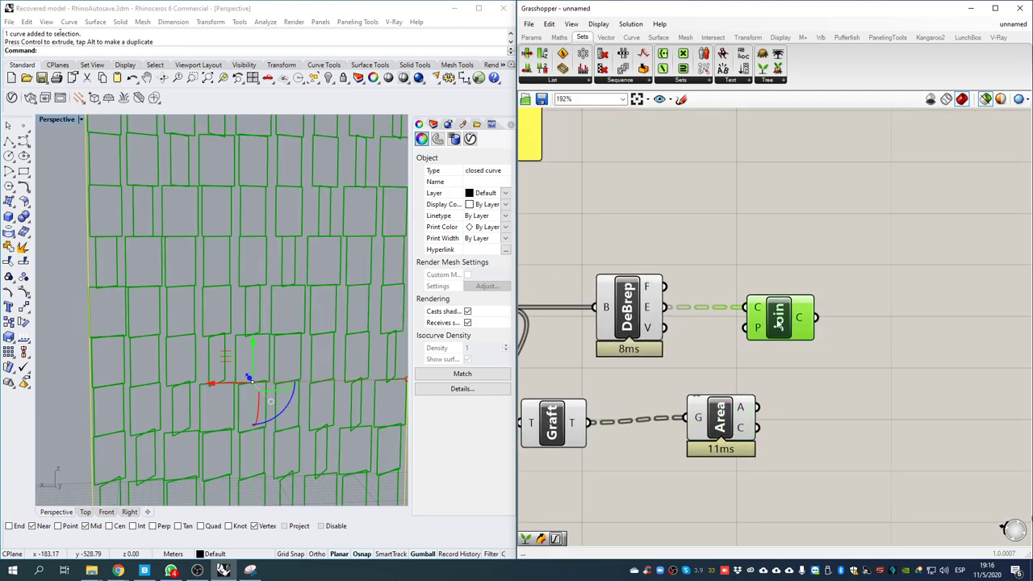
pyautogui.moveTo(741, 424); pyautogui.dragTo(760, 430)
pyautogui.doubleClick(888, 387)
pyautogui.write('sc')
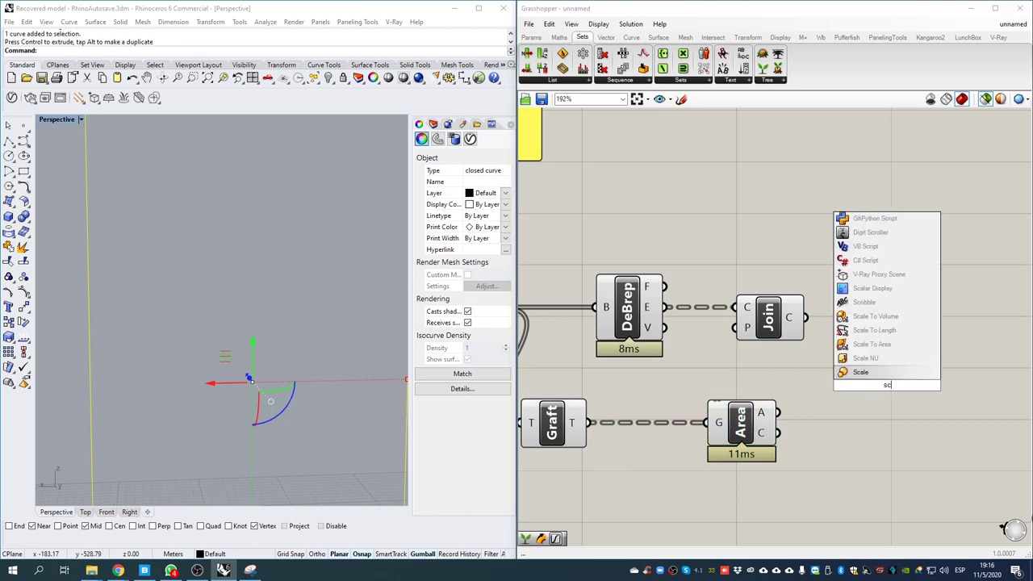
pyautogui.click(873, 371)
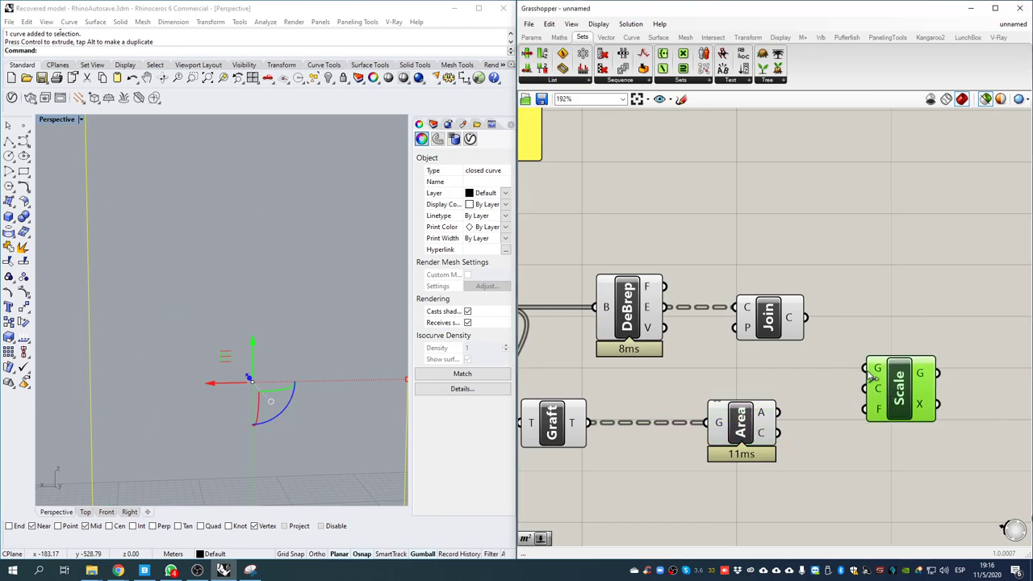
pyautogui.scroll(-3, 892, 367)
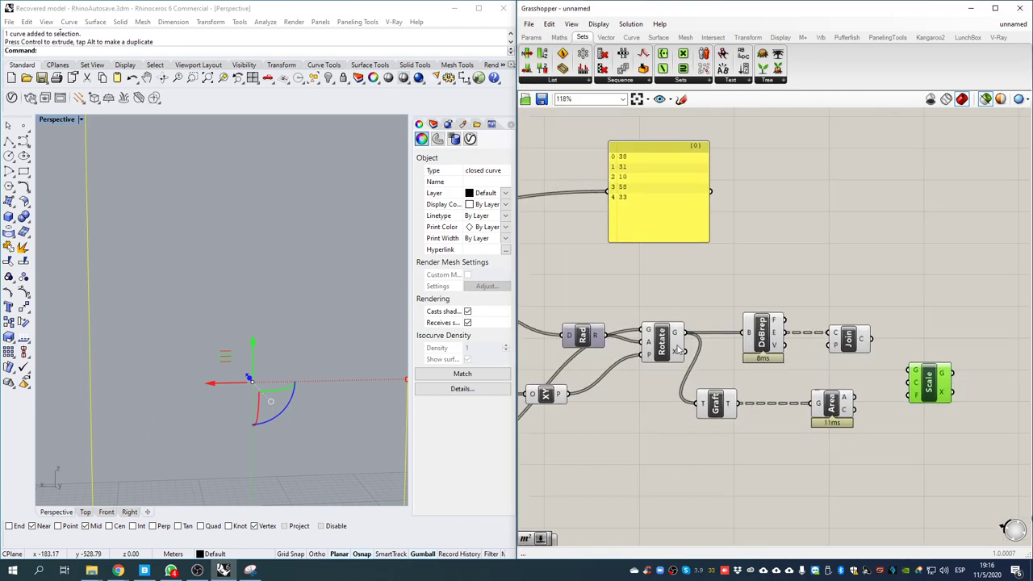
pyautogui.click(860, 345)
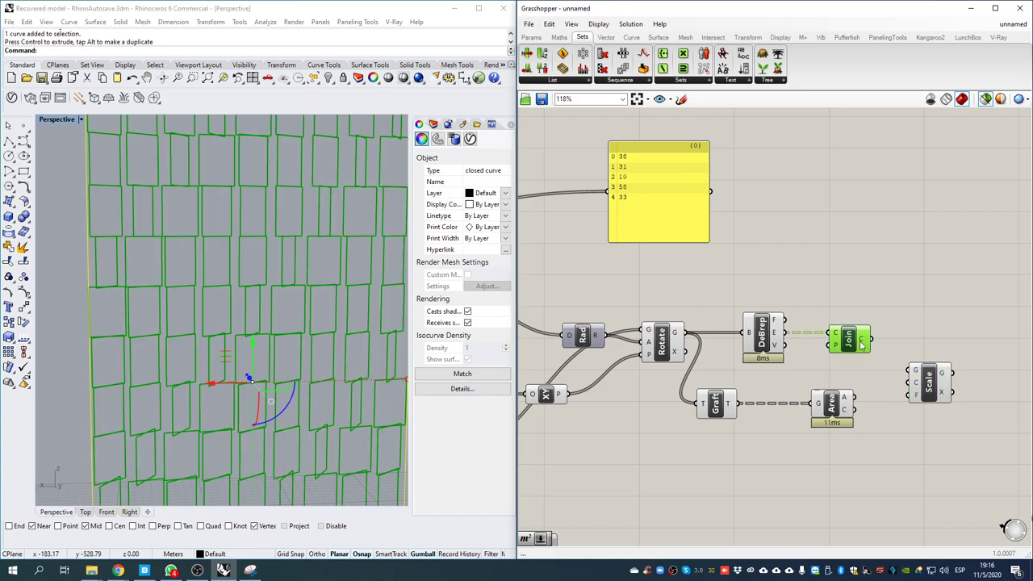
pyautogui.moveTo(868, 340); pyautogui.dragTo(853, 411)
pyautogui.moveTo(929, 380); pyautogui.dragTo(934, 397)
# - Create a number slider set to 0.91 and connect it to Scale's factor input
pyautogui.doubleClick(847, 485)
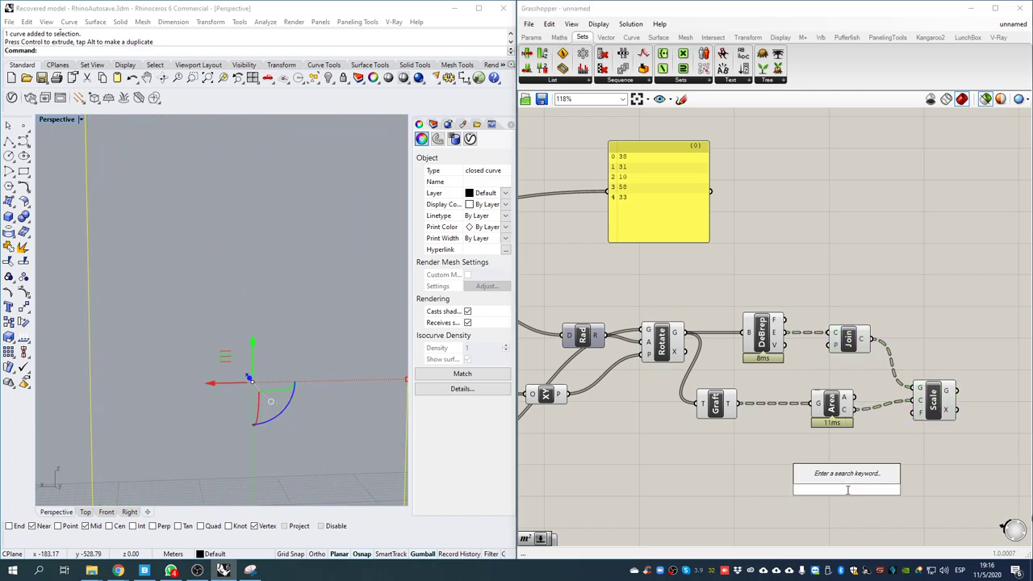
pyautogui.write('9')
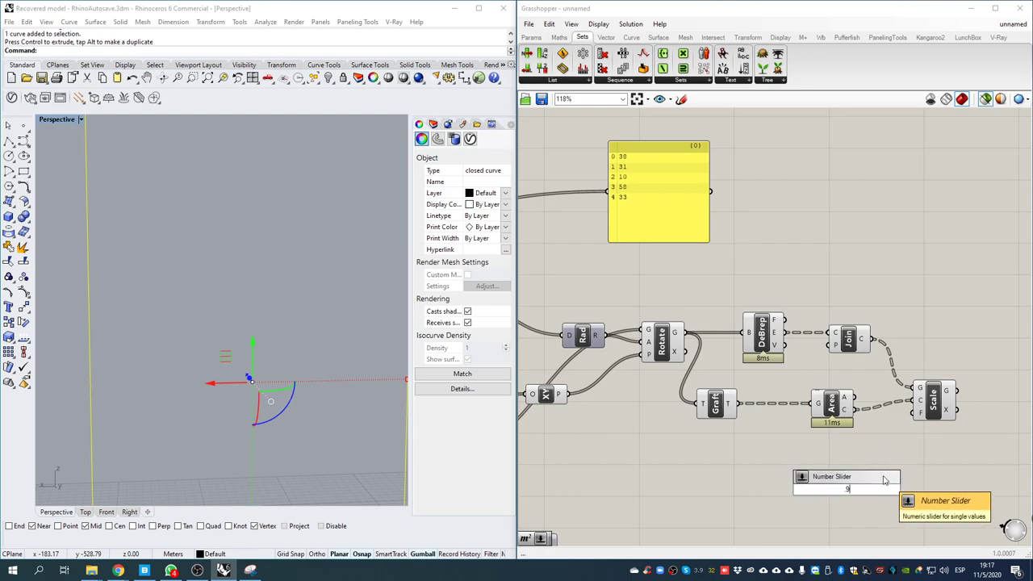
pyautogui.write('1')
pyautogui.press('Return')
pyautogui.moveTo(899, 489); pyautogui.dragTo(920, 413)
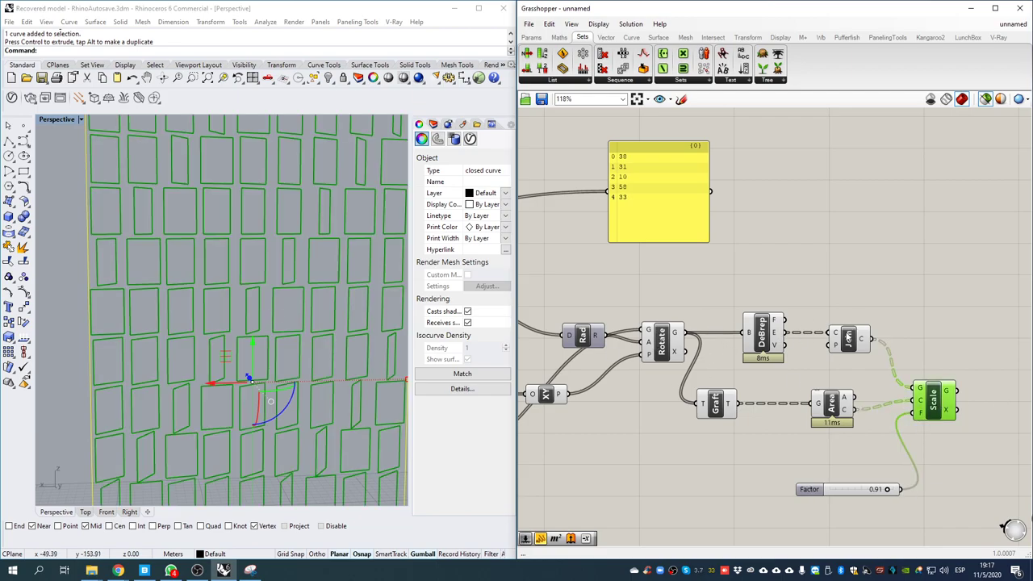
# - Preview the Join and Scale curves together and set the Factor slider to 0.77
pyautogui.keyDown('shift'); pyautogui.click(849, 337); pyautogui.keyUp('shift')
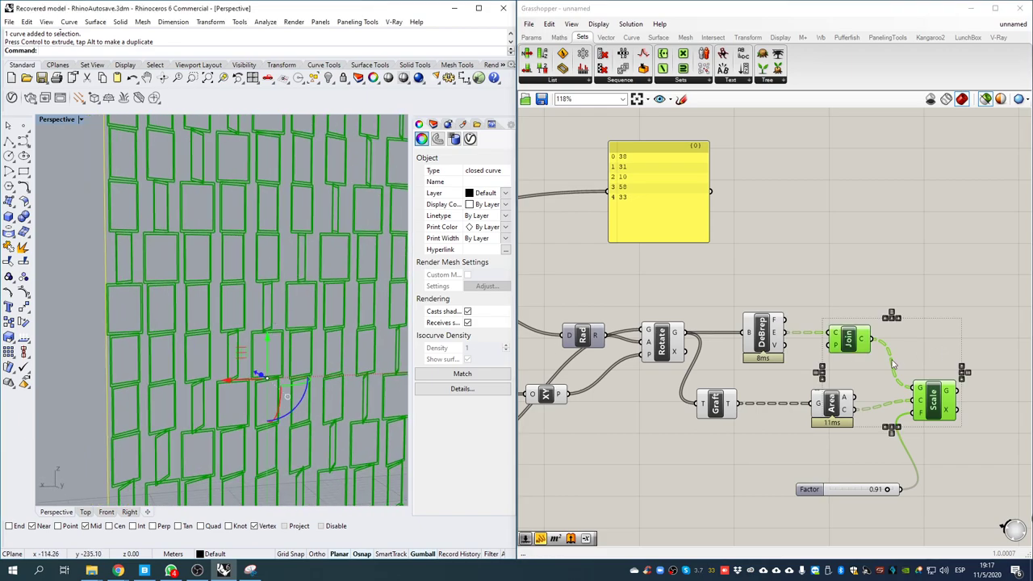
pyautogui.moveTo(888, 489); pyautogui.dragTo(879, 515)
pyautogui.moveTo(331, 367)
pyautogui.mouseDown(button='right')
pyautogui.moveTo(362, 331)
pyautogui.moveTo(311, 369)
pyautogui.mouseUp(button='right')
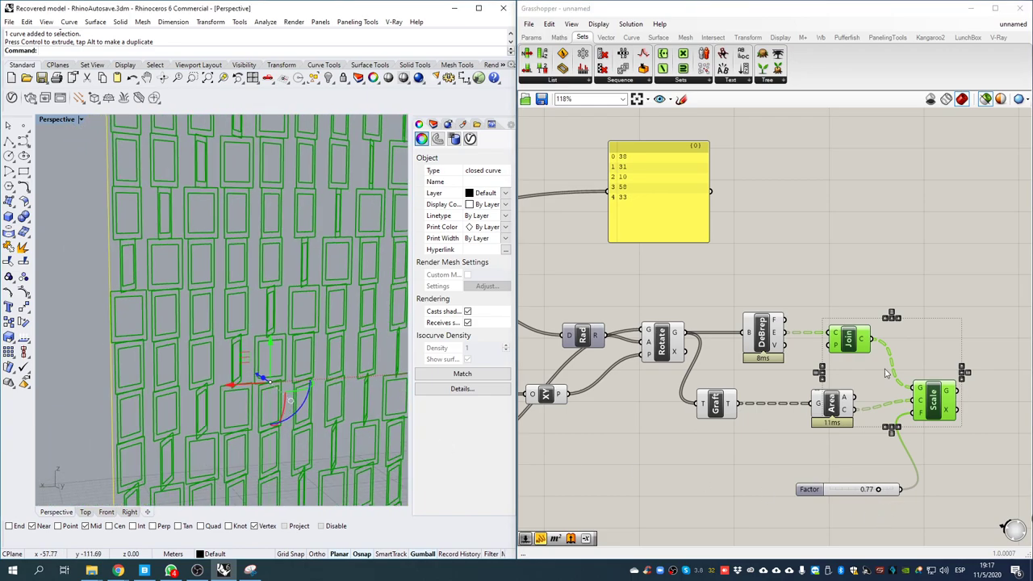
# - Switch Rhino to the four-view layout and place a point object on the facade's upper part in the Front view
pyautogui.moveTo(854, 436); pyautogui.dragTo(832, 323, button='right')
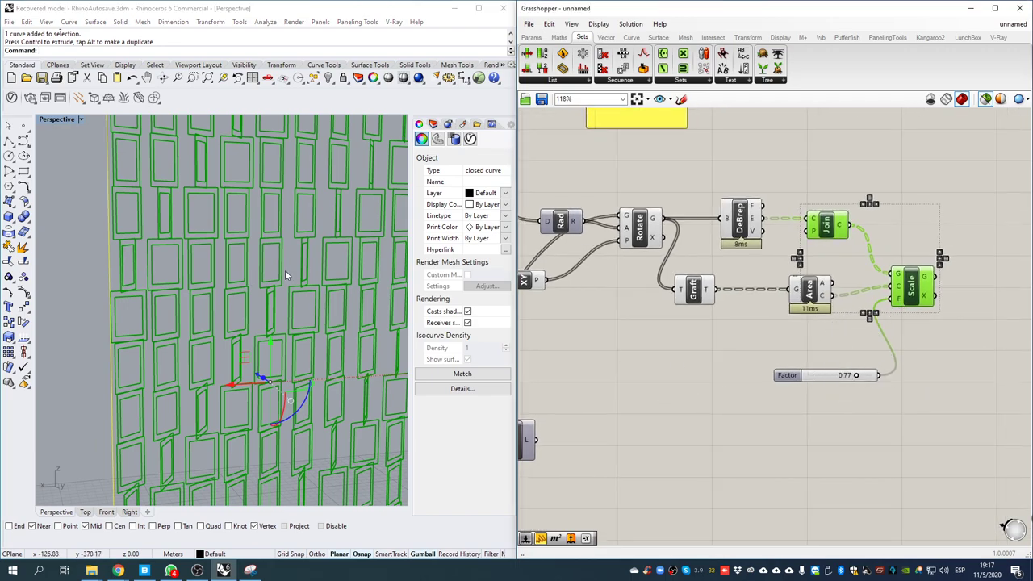
pyautogui.scroll(-10, 281, 274)
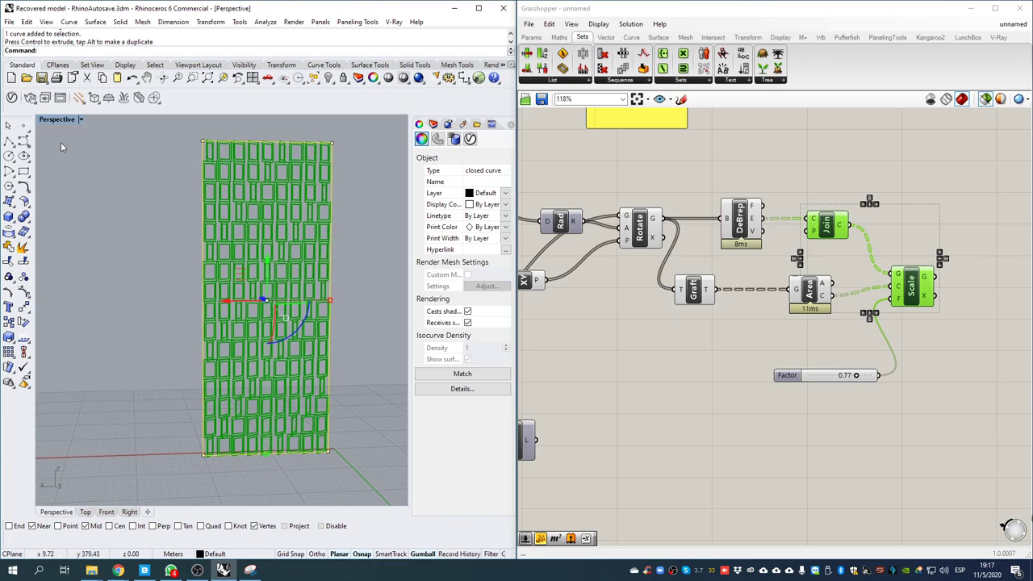
pyautogui.doubleClick(64, 119)
pyautogui.scroll(3, 115, 367)
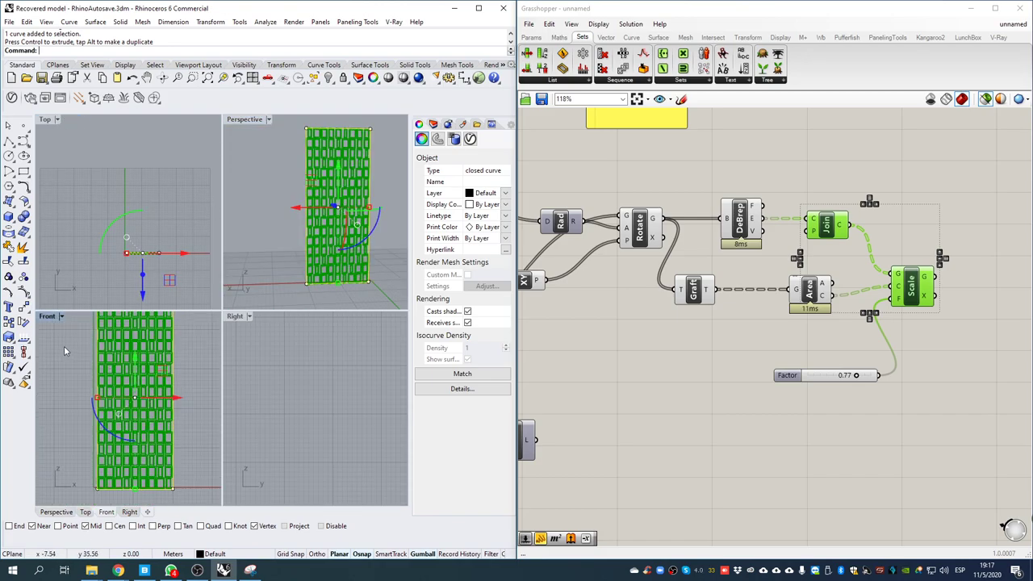
pyautogui.click(64, 346)
pyautogui.click(23, 125)
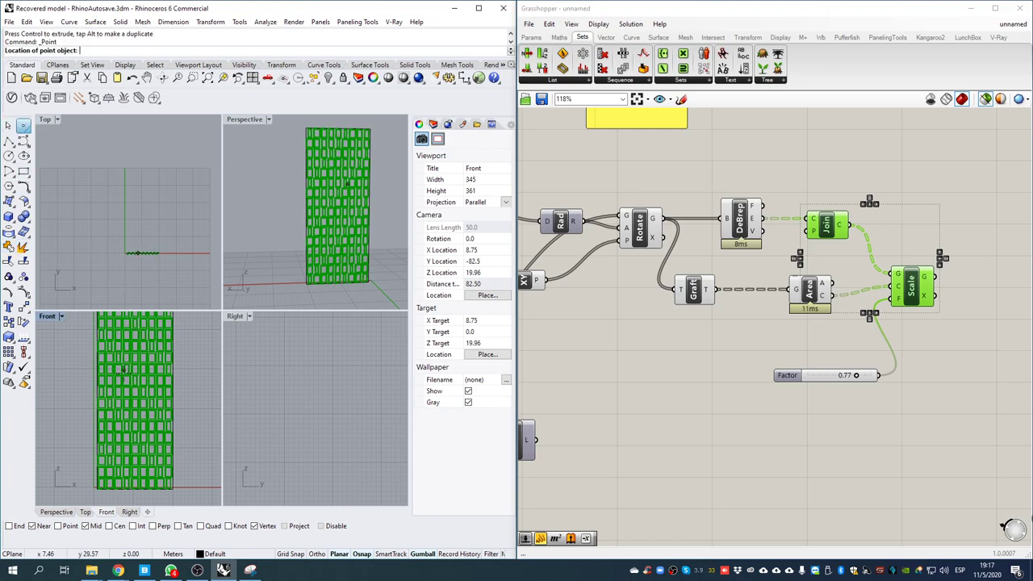
pyautogui.scroll(3, 154, 328)
pyautogui.click(166, 388)
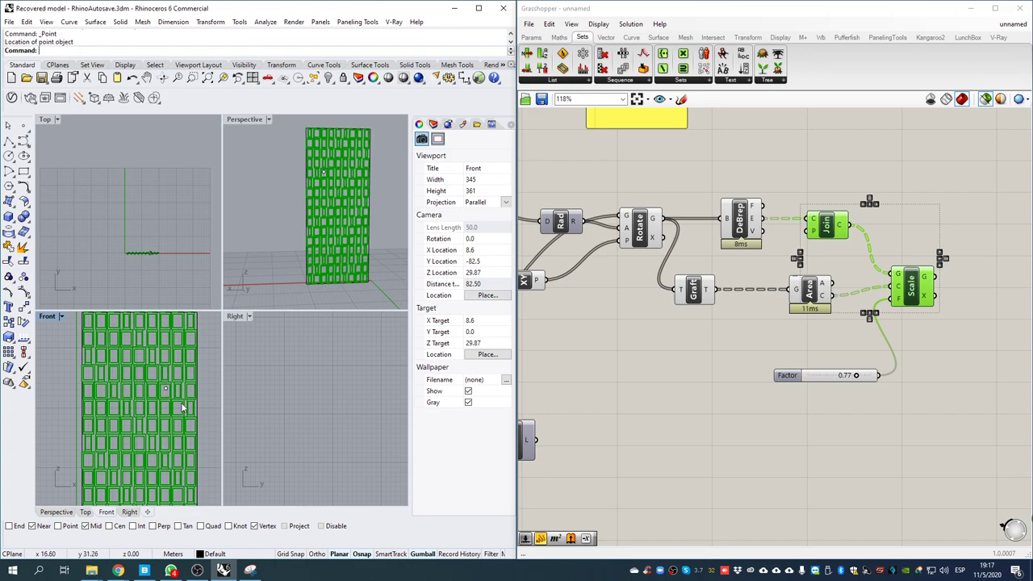
# - Add a Point parameter below the Scale components and reference the point object on the facade in it
pyautogui.doubleClick(697, 426)
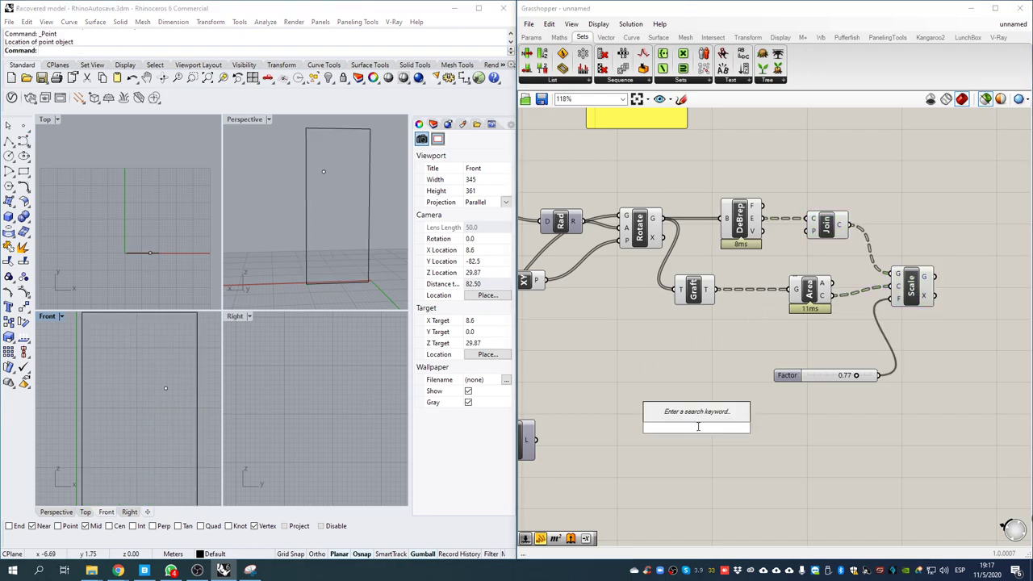
pyautogui.write('point')
pyautogui.click(690, 417)
pyautogui.rightClick(698, 427)
pyautogui.click(698, 426)
pyautogui.rightClick(696, 427)
pyautogui.click(720, 427)
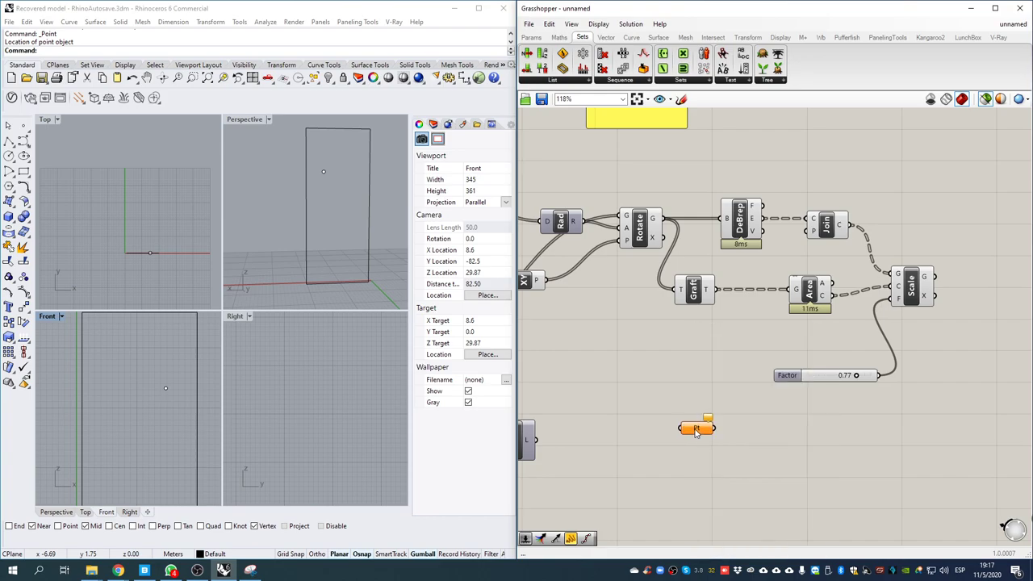
pyautogui.rightClick(696, 432)
pyautogui.click(731, 479)
pyautogui.click(166, 388)
# - Add a Distance component, feeding the Area centroids into input A and the attractor Point into input B
pyautogui.doubleClick(787, 455)
pyautogui.write('dist')
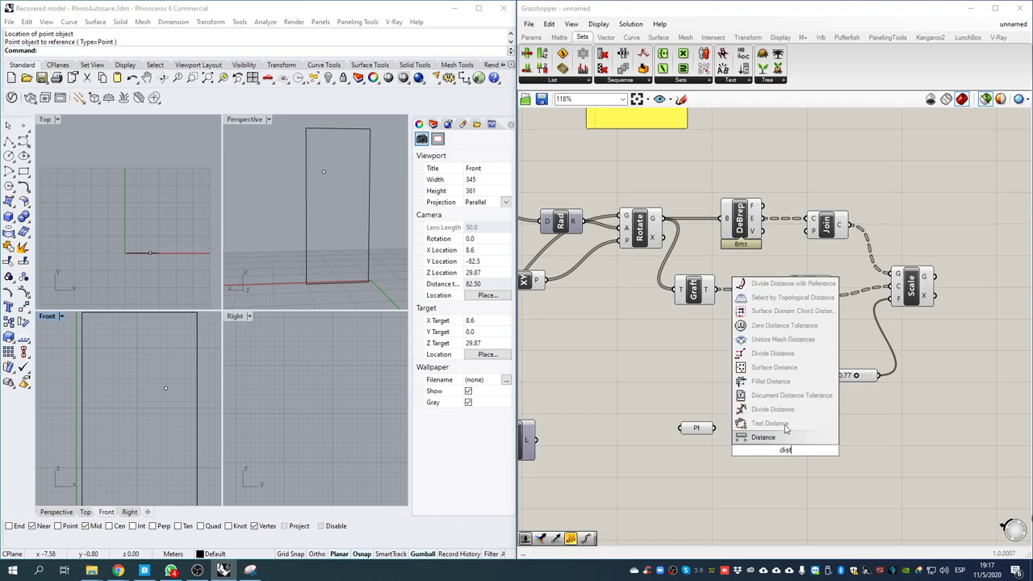
pyautogui.press('Return')
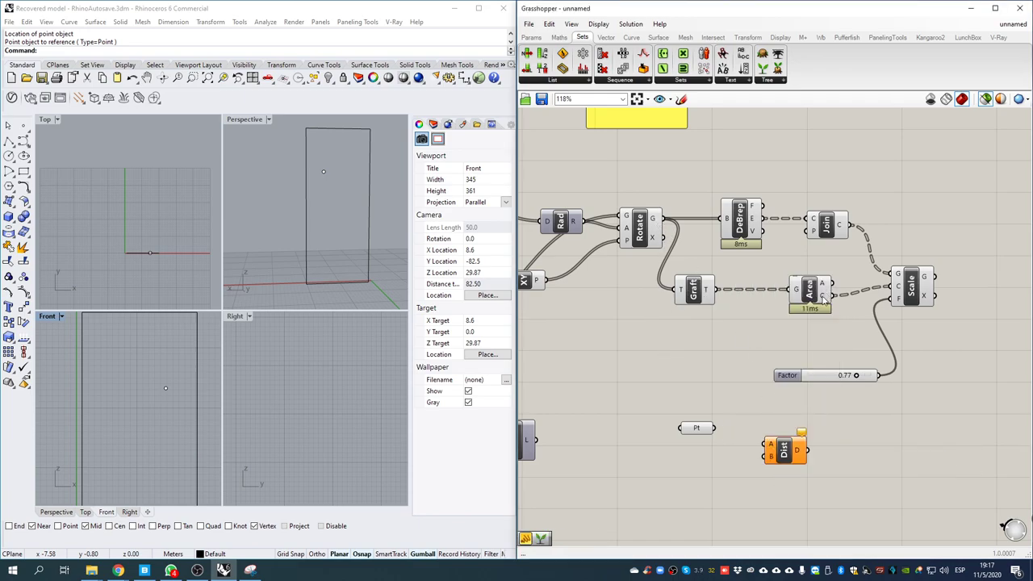
pyautogui.moveTo(827, 297); pyautogui.dragTo(768, 456)
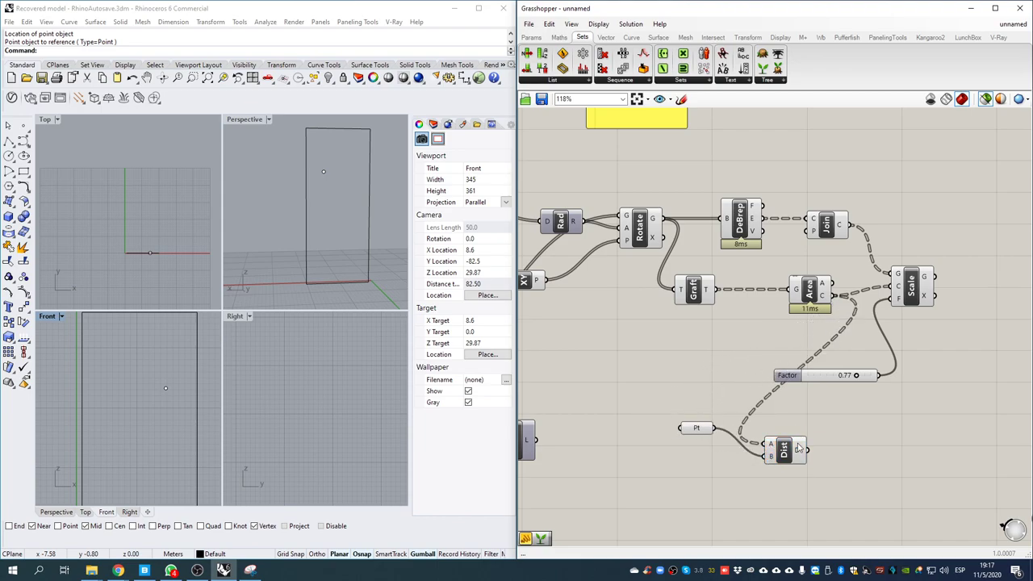
pyautogui.moveTo(783, 457); pyautogui.dragTo(813, 436, button='right')
# - Add a Flatten Tree component beside Distance and connect the distance output to its tree input
pyautogui.moveTo(898, 443); pyautogui.dragTo(801, 443, button='right')
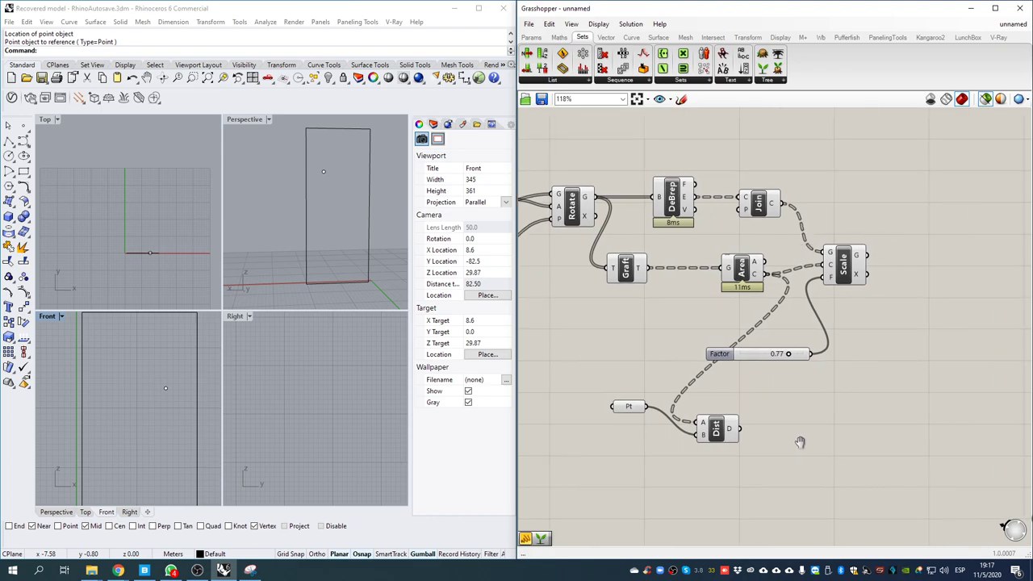
pyautogui.doubleClick(771, 434)
pyautogui.write('fl')
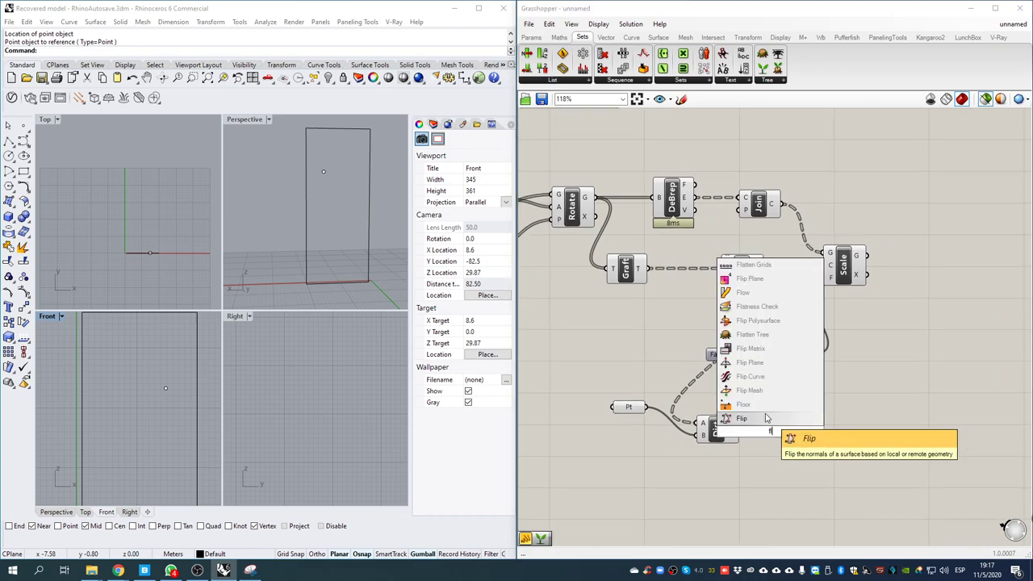
pyautogui.click(779, 459)
pyautogui.doubleClick(777, 429)
pyautogui.write('fla')
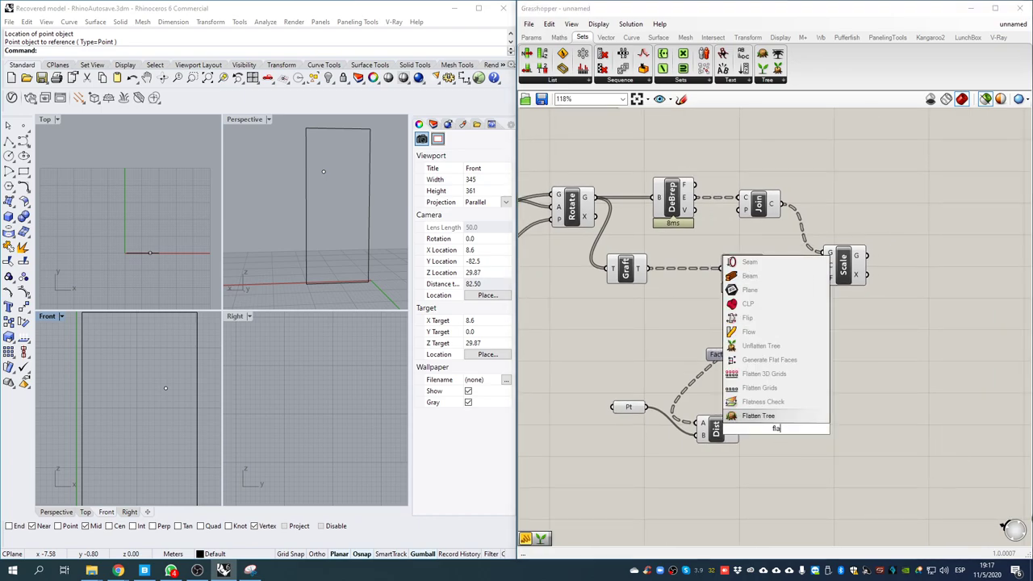
pyautogui.click(775, 417)
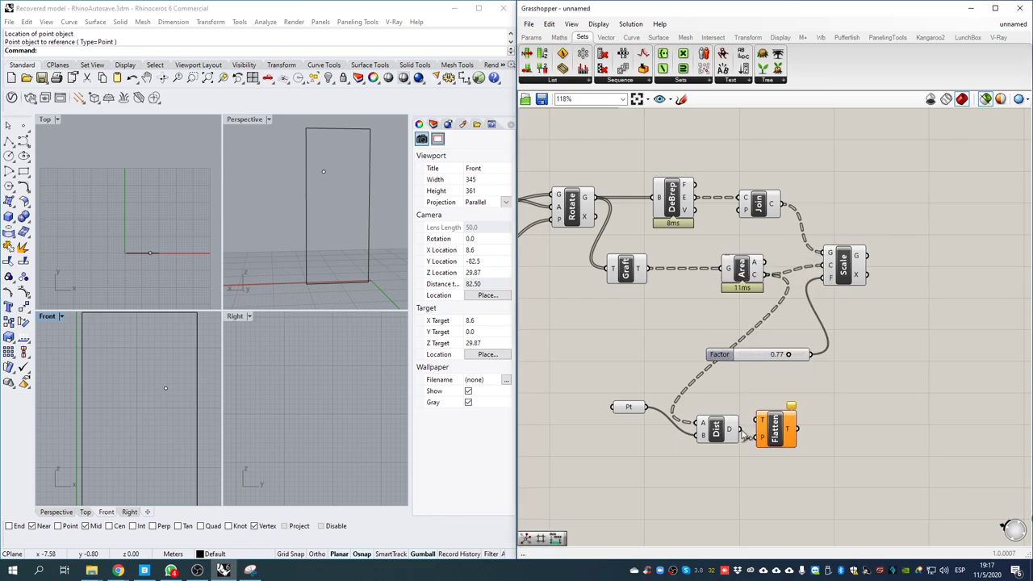
pyautogui.click(791, 440)
# - Move the Scale component well away from Area and shift Flatten slightly from Distance to make room on the canvas
pyautogui.moveTo(878, 436); pyautogui.dragTo(800, 397, button='right')
pyautogui.click(822, 432)
pyautogui.moveTo(770, 274); pyautogui.dragTo(942, 274)
pyautogui.hscroll(2, 713, 343)
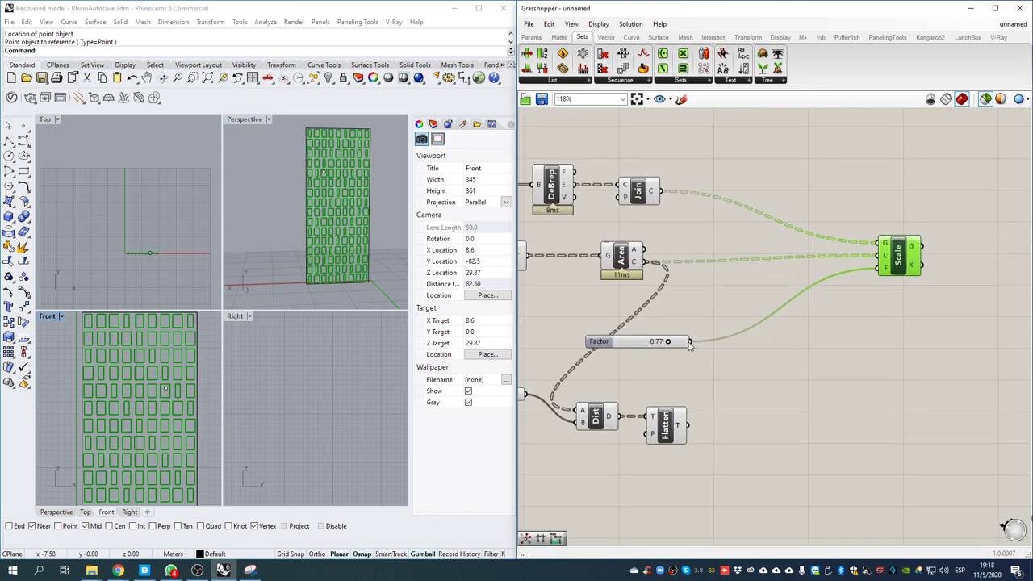
pyautogui.moveTo(664, 428); pyautogui.dragTo(690, 428)
pyautogui.click(821, 427)
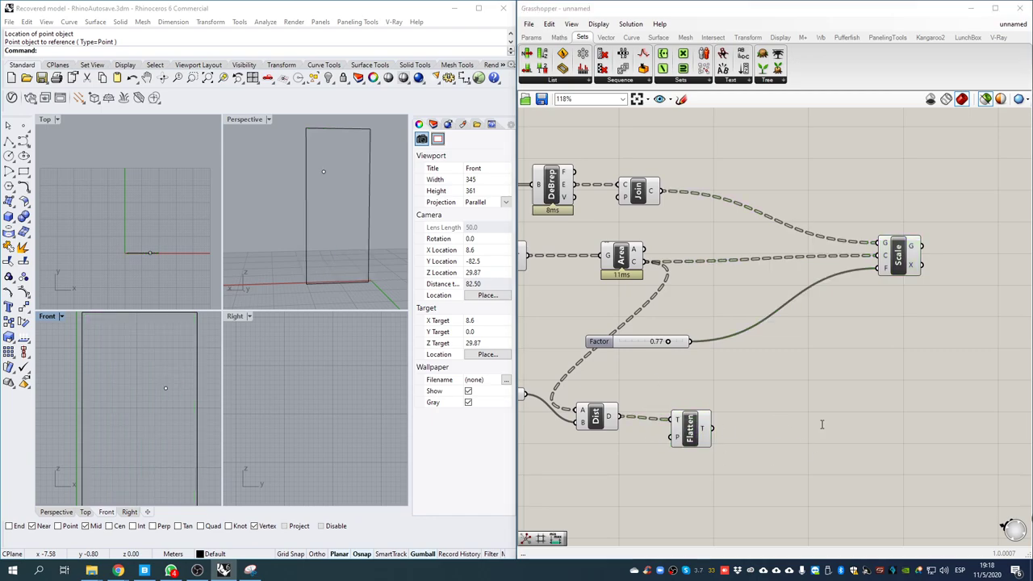
# - Add a Construct Domain component and place it below and beyond the Flatten component
pyautogui.doubleClick(821, 426)
pyautogui.write('construct')
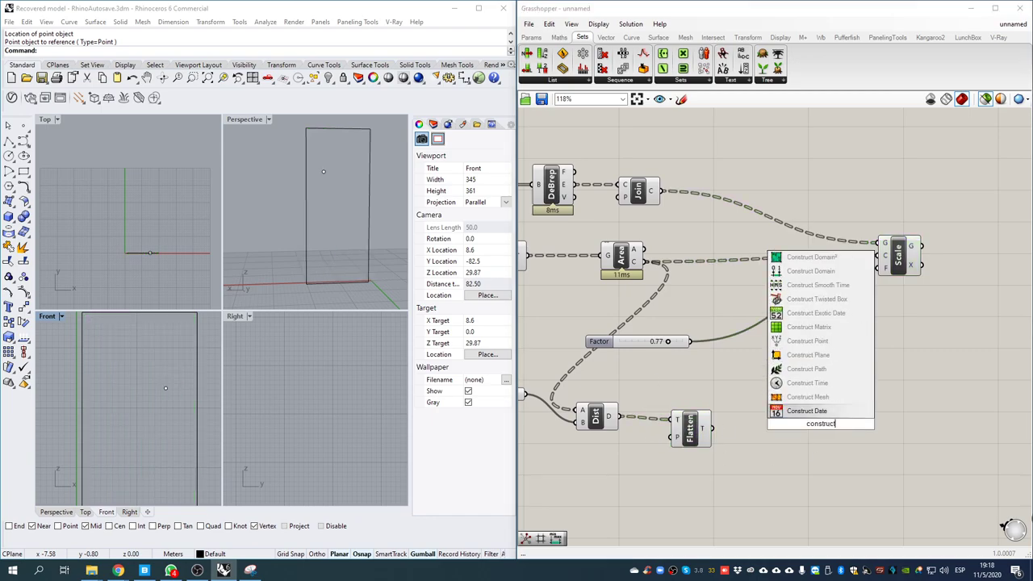
pyautogui.click(810, 272)
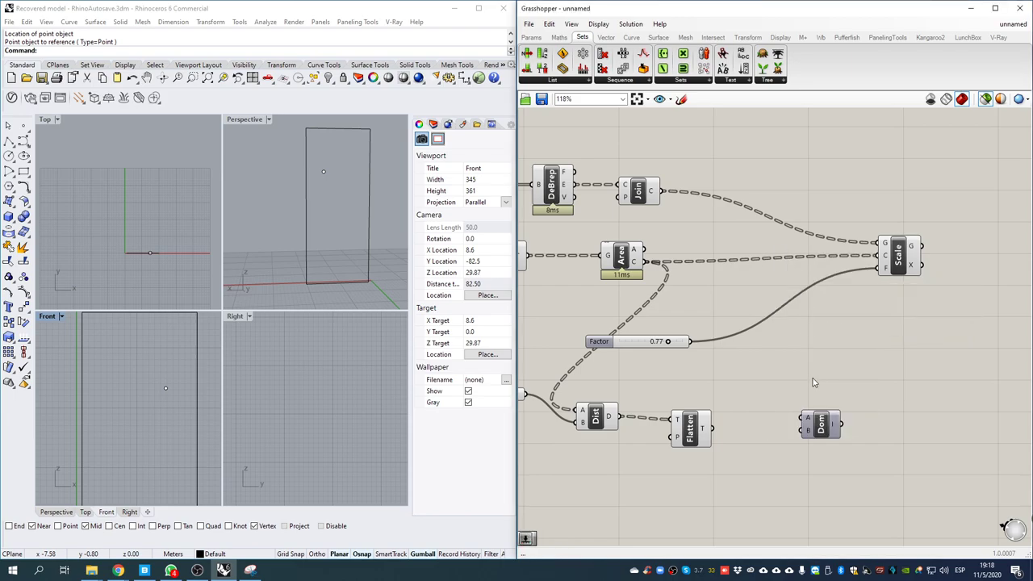
pyautogui.moveTo(821, 430); pyautogui.dragTo(817, 487)
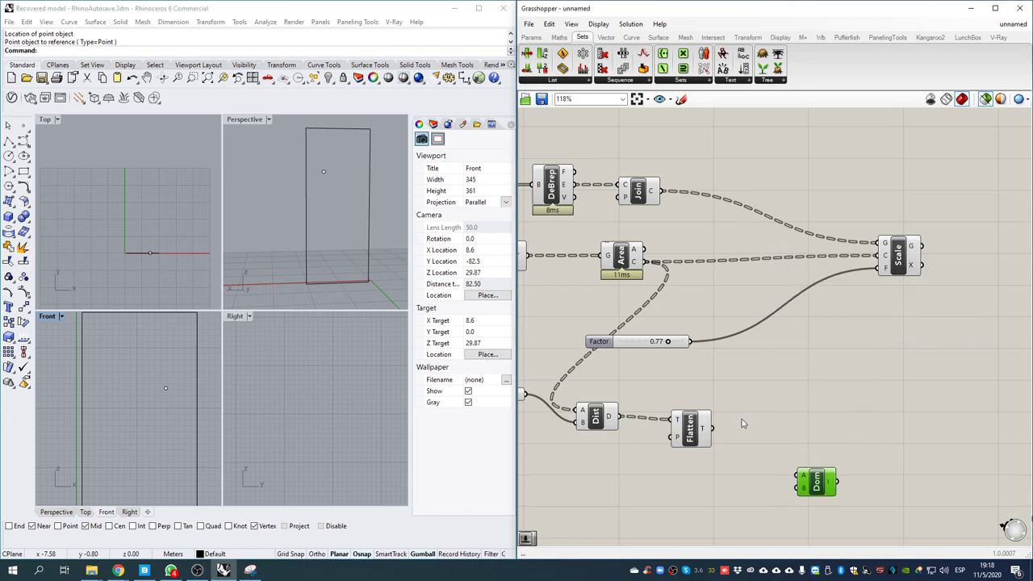
# - Create number sliders set to 0.2 and 0.96 and connect them to the domain's start and end inputs
pyautogui.doubleClick(690, 475)
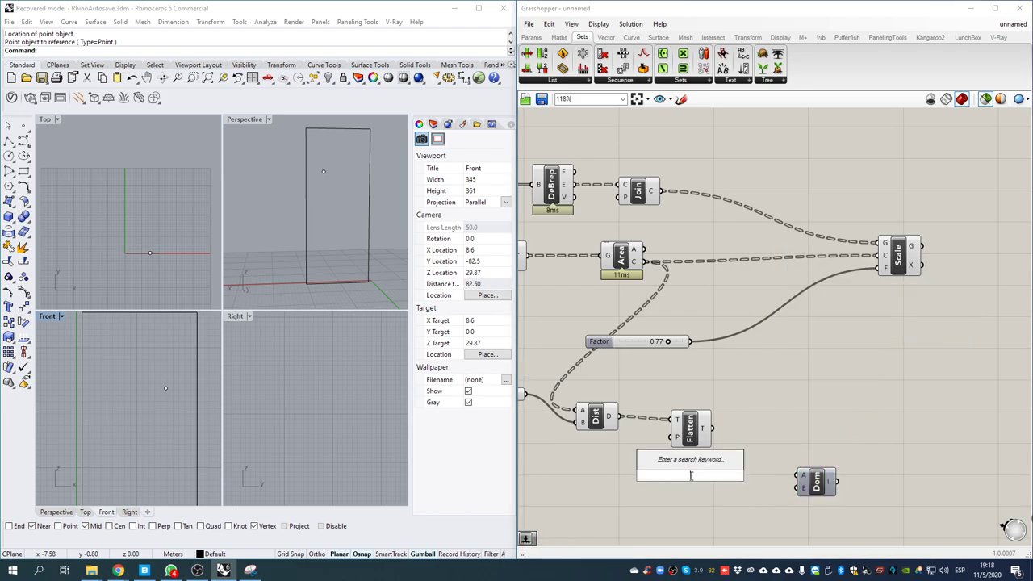
pyautogui.write('0')
pyautogui.press('Return')
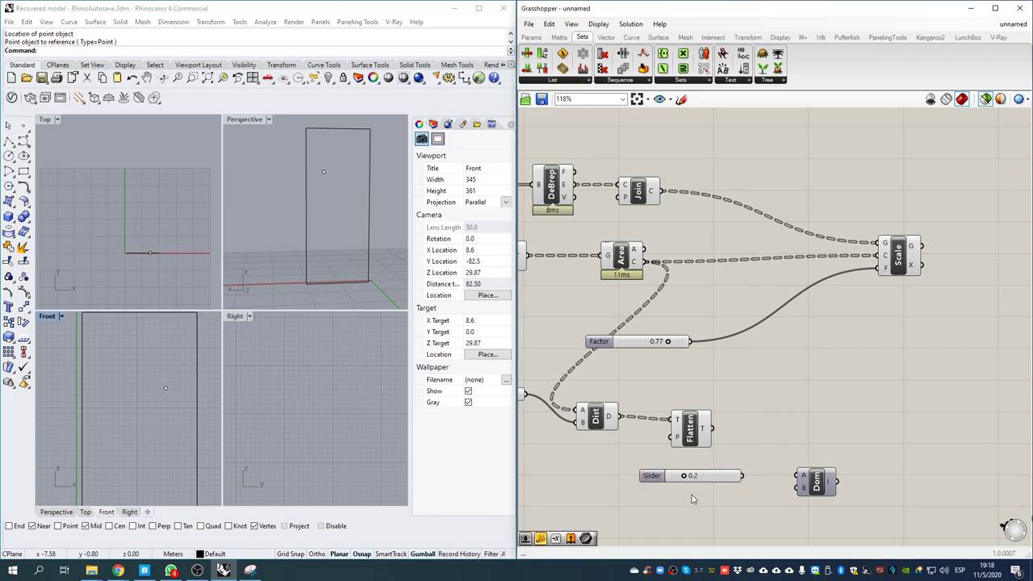
pyautogui.doubleClick(692, 488)
pyautogui.write('0.96')
pyautogui.press('Return')
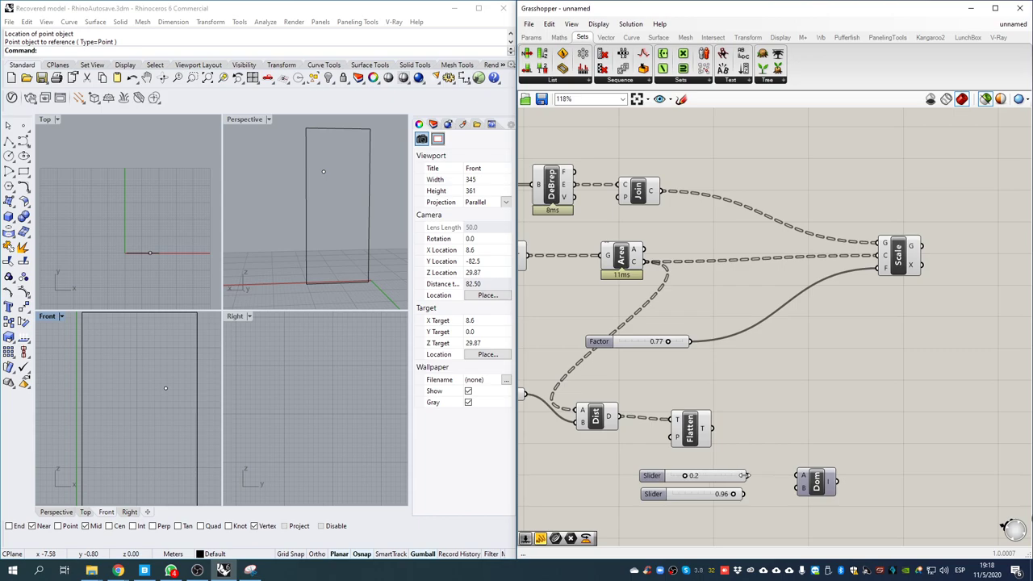
pyautogui.moveTo(747, 476); pyautogui.dragTo(803, 489)
# - Add a Remap Numbers component and connect the unflattened Distance output to its value input
pyautogui.doubleClick(891, 433)
pyautogui.write('remap')
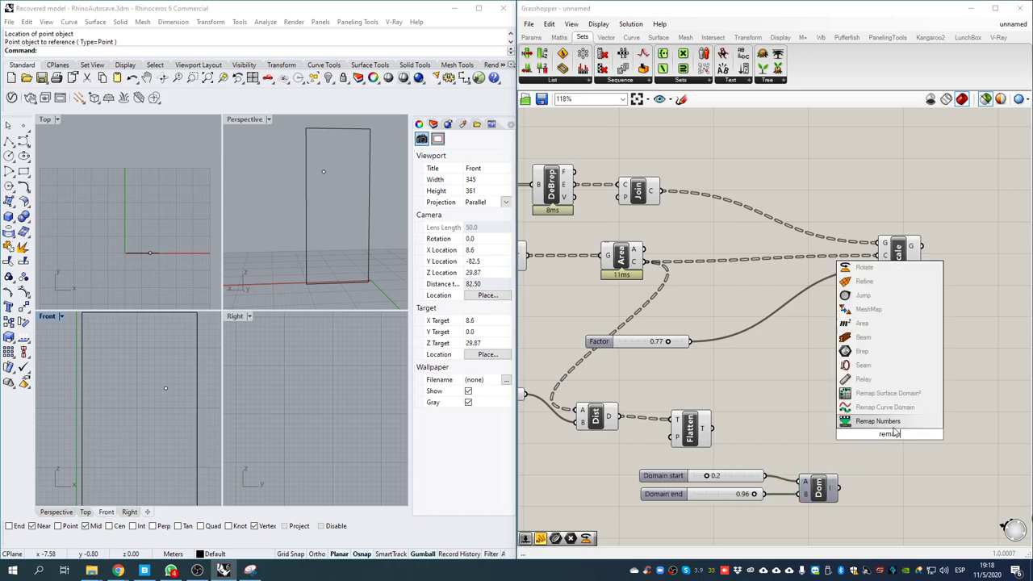
pyautogui.click(878, 422)
pyautogui.moveTo(896, 419); pyautogui.dragTo(702, 412)
pyautogui.scroll(-1, 888, 420)
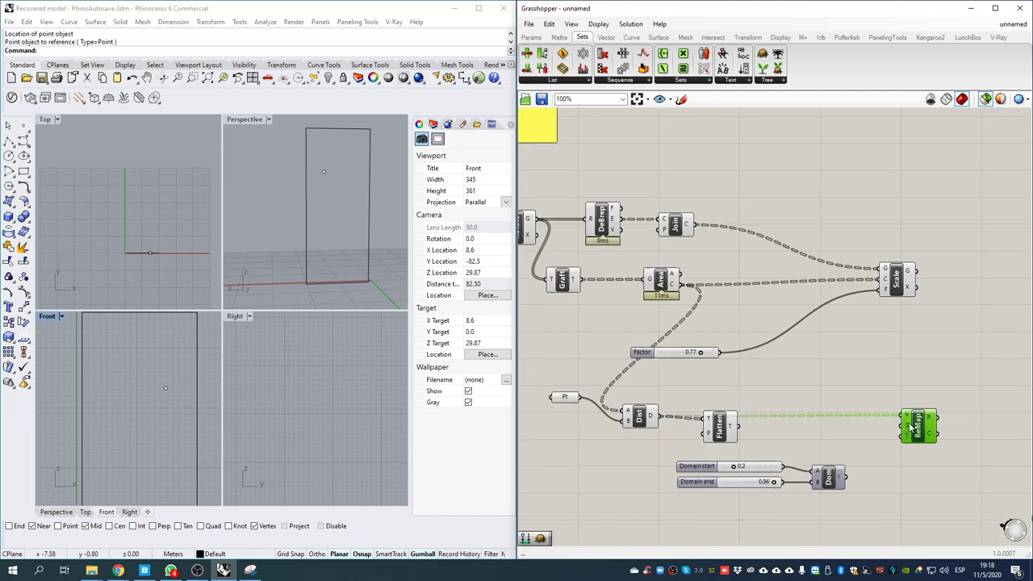
# - Add a Bounds component fed by the flattened distances and connect its domain to Remap's source input
pyautogui.moveTo(908, 427)
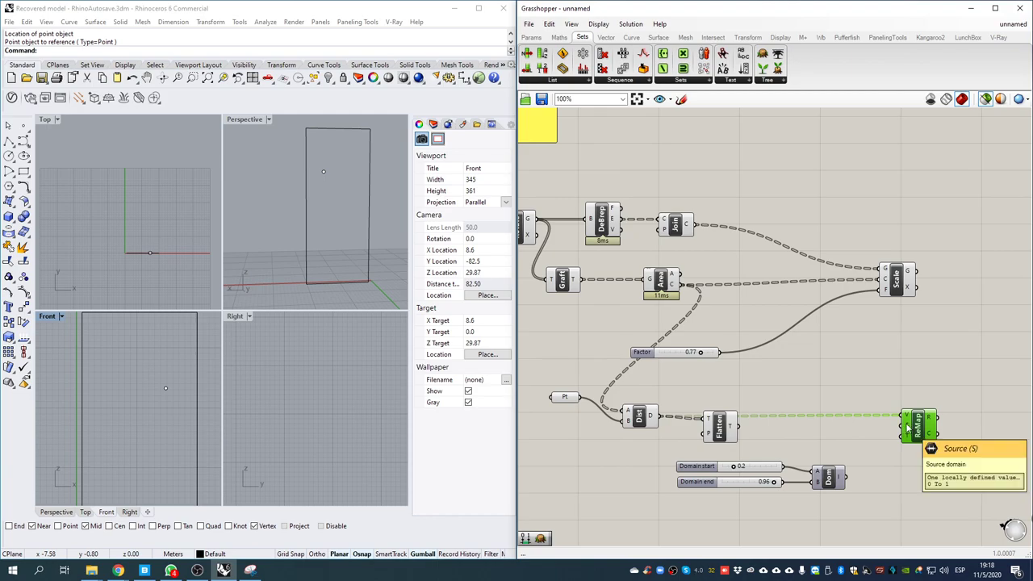
pyautogui.doubleClick(781, 436)
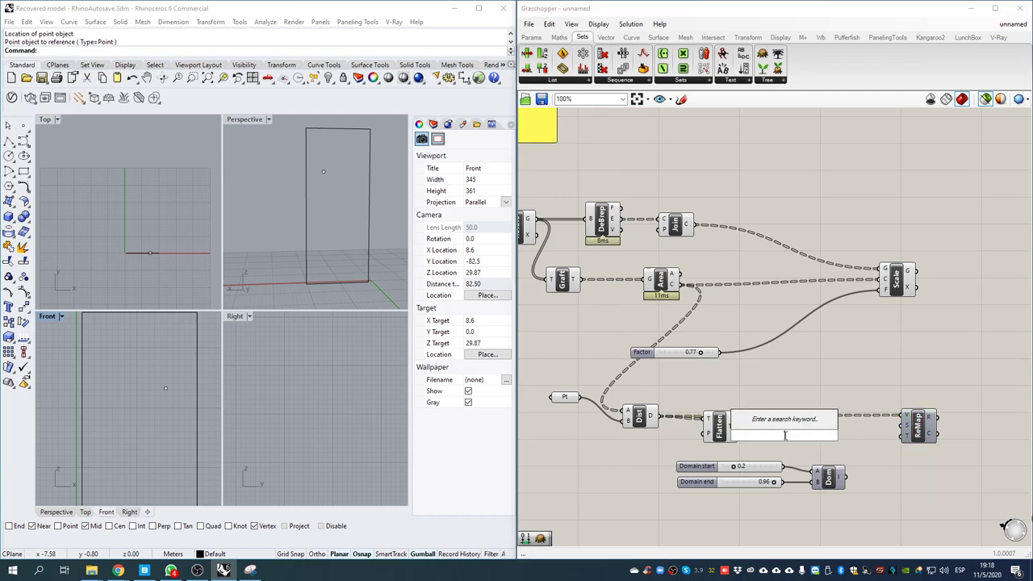
pyautogui.write('bounds')
pyautogui.click(759, 423)
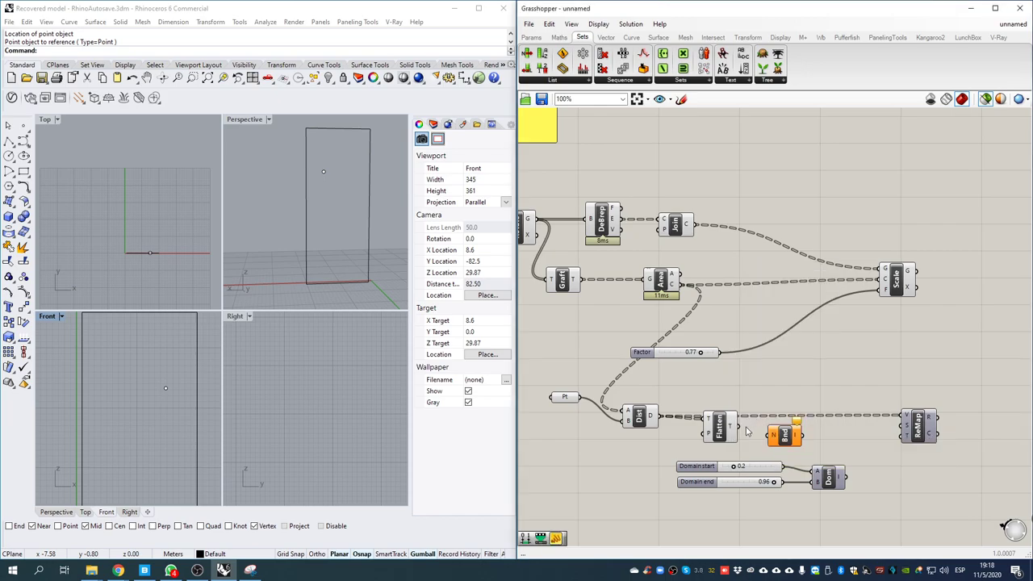
pyautogui.moveTo(755, 436); pyautogui.dragTo(904, 427)
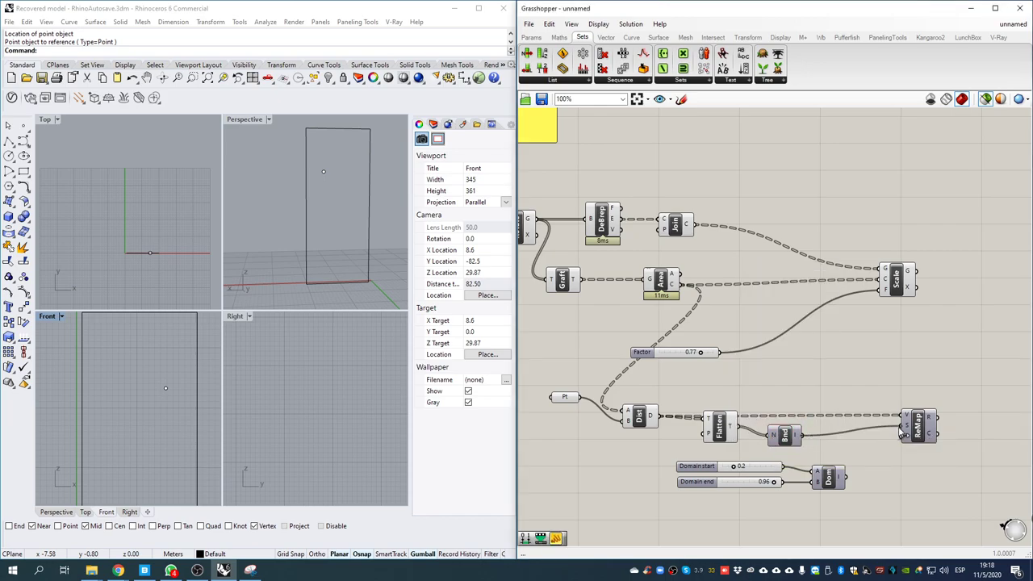
# - Connect the constructed domain to Remap's target and the mapped values to Scale's factor input in place of the slider
pyautogui.moveTo(846, 478); pyautogui.dragTo(880, 289)
pyautogui.click(896, 287)
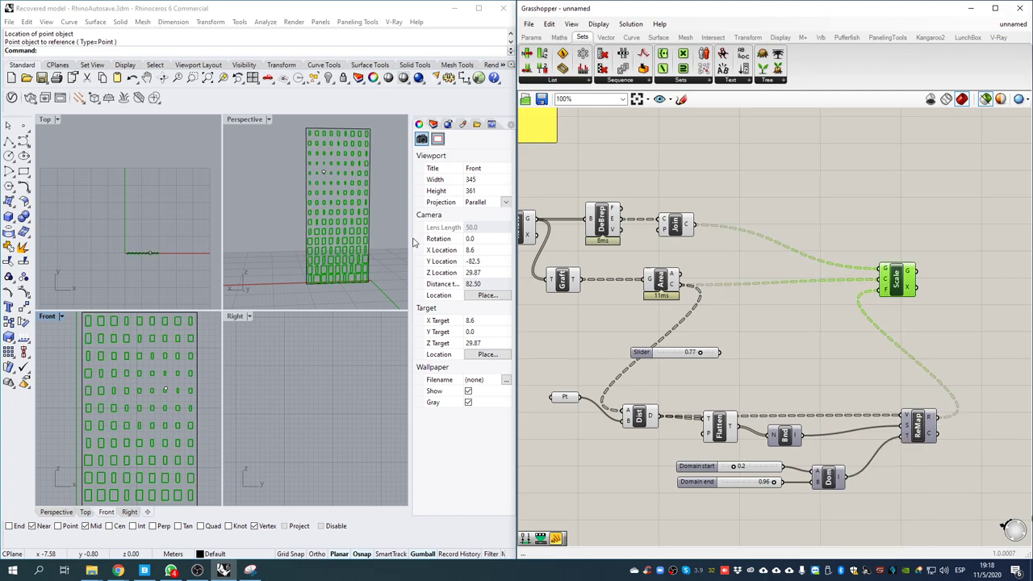
pyautogui.moveTo(157, 371); pyautogui.dragTo(142, 354, button='right')
pyautogui.scroll(-4, 139, 360)
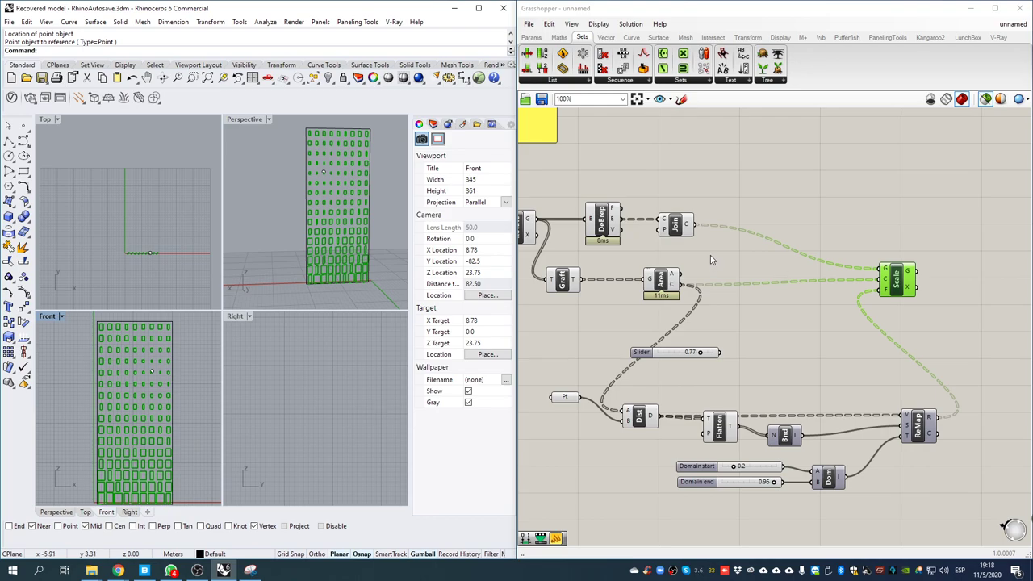
# - Preview the Join curves together with Scale's and move the attractor point to the facade's lower part in the Front view
pyautogui.keyDown('shift'); pyautogui.click(676, 224); pyautogui.keyUp('shift')
pyautogui.scroll(3, 155, 378)
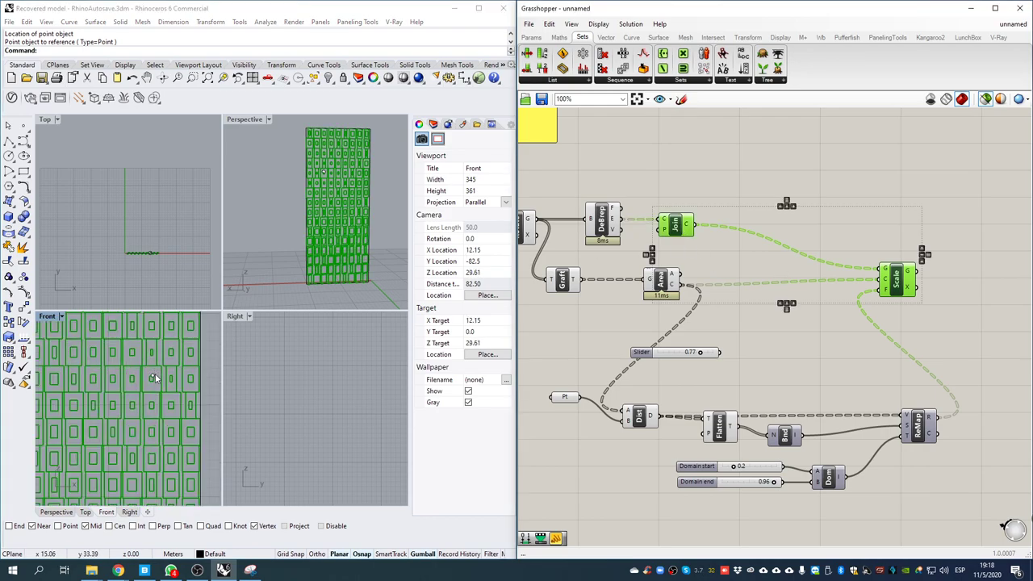
pyautogui.click(153, 377)
pyautogui.scroll(-6, 160, 368)
pyautogui.moveTo(186, 344); pyautogui.dragTo(129, 479)
pyautogui.scroll(2, 122, 396)
pyautogui.moveTo(141, 410); pyautogui.dragTo(121, 390, button='right')
# - Set the Domain start slider to 0.3 and maximize the Perspective view on the panel outlines
pyautogui.moveTo(777, 332); pyautogui.dragTo(782, 290, button='right')
pyautogui.scroll(5, 735, 425)
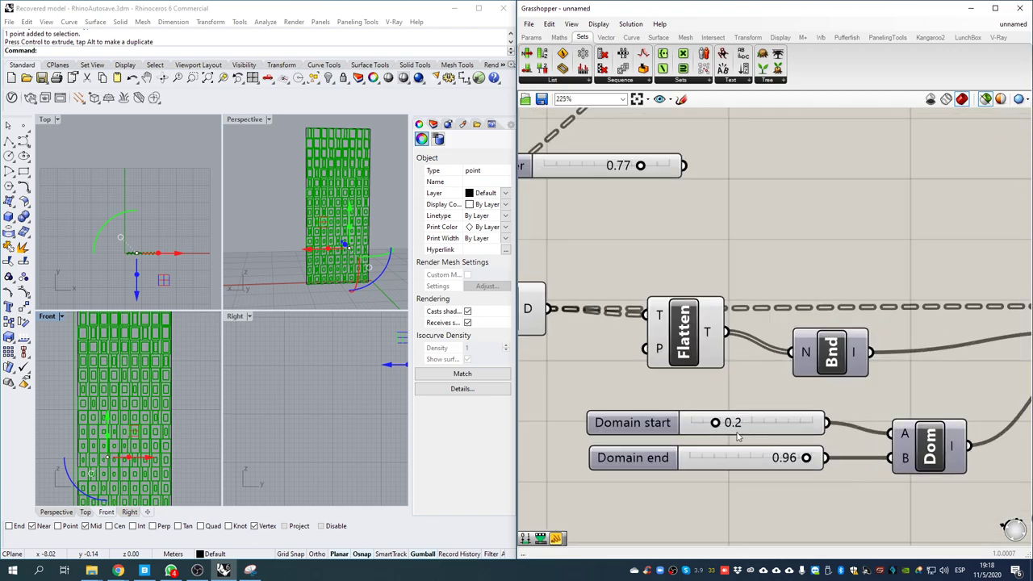
pyautogui.moveTo(716, 421); pyautogui.dragTo(723, 424)
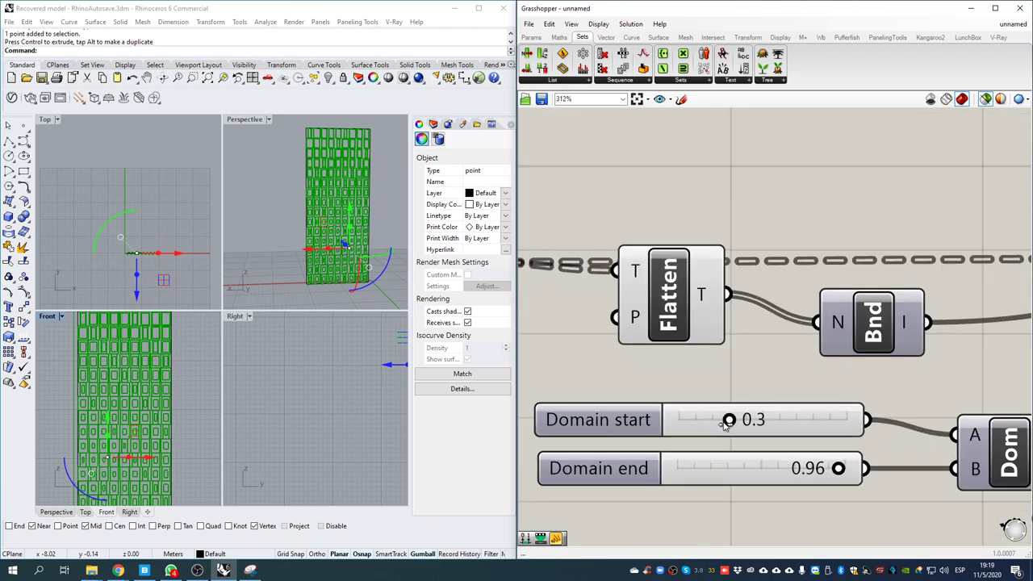
pyautogui.doubleClick(233, 121)
pyautogui.moveTo(307, 275); pyautogui.dragTo(232, 396, button='right')
pyautogui.scroll(6, 270, 266)
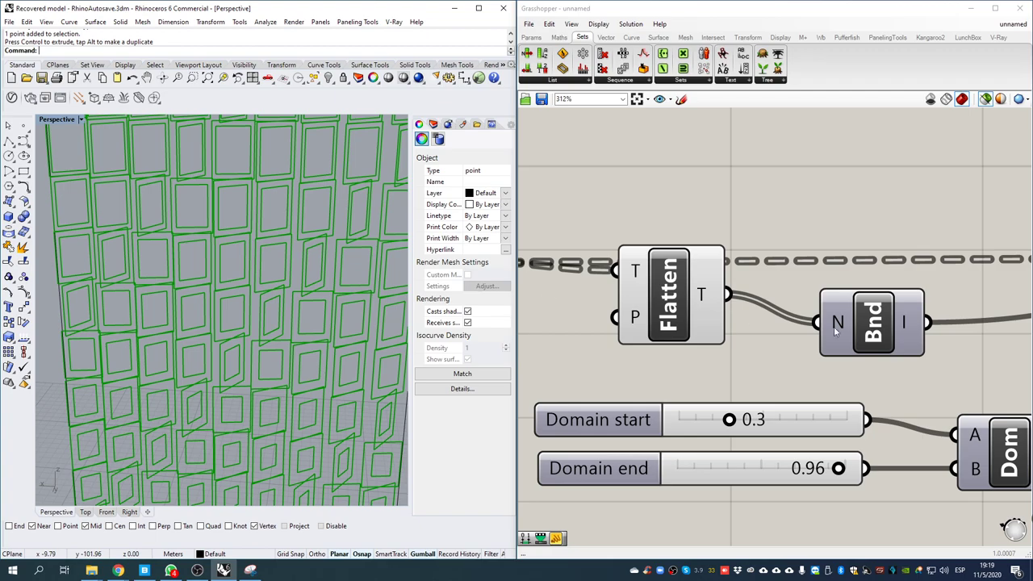
pyautogui.scroll(-5, 803, 326)
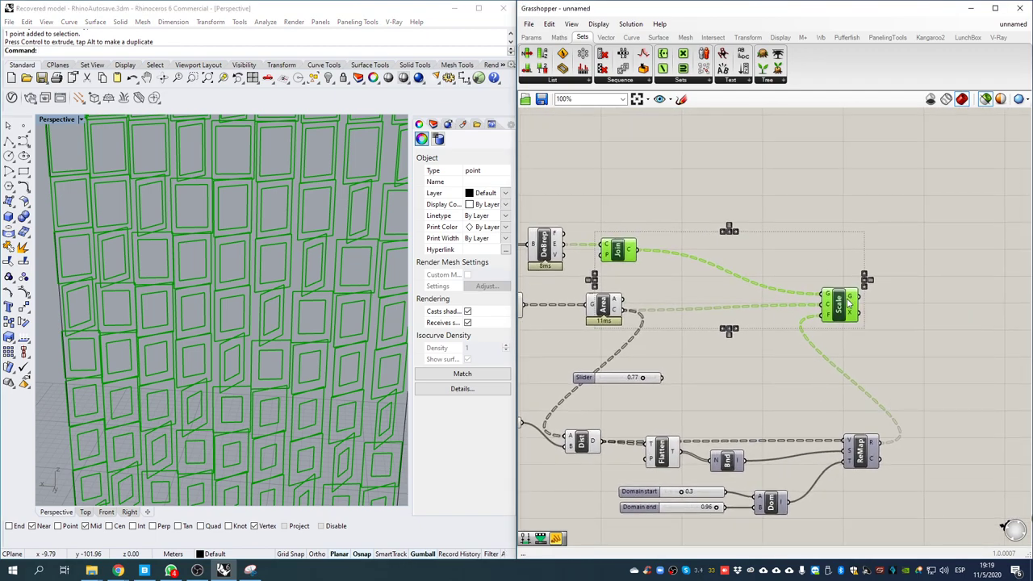
pyautogui.moveTo(575, 250); pyautogui.dragTo(683, 273, button='right')
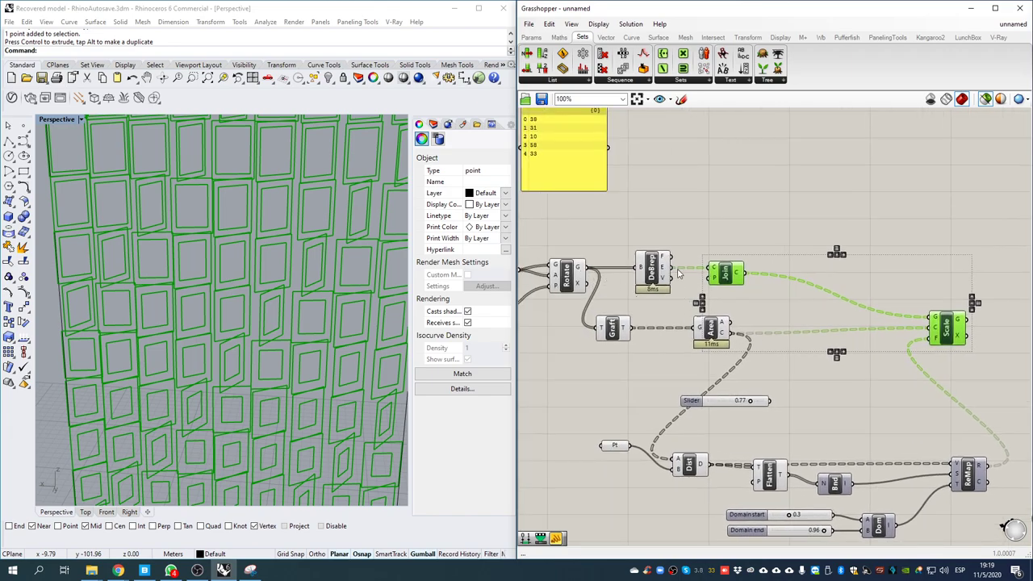
pyautogui.doubleClick(668, 228)
pyautogui.write('gras')
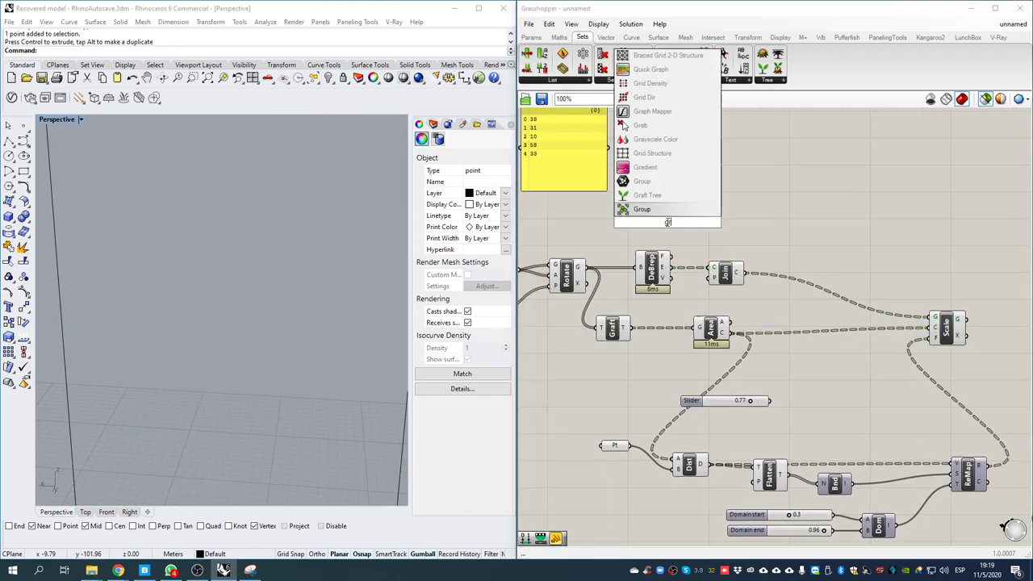
pyautogui.press('BackSpace')
pyautogui.write('ft')
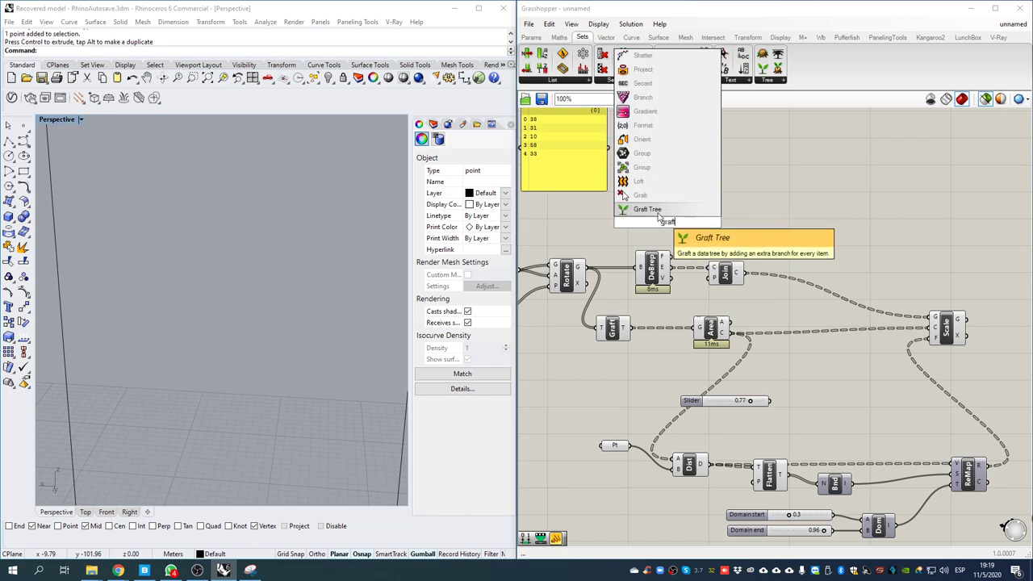
pyautogui.click(659, 212)
pyautogui.moveTo(580, 268); pyautogui.dragTo(658, 228)
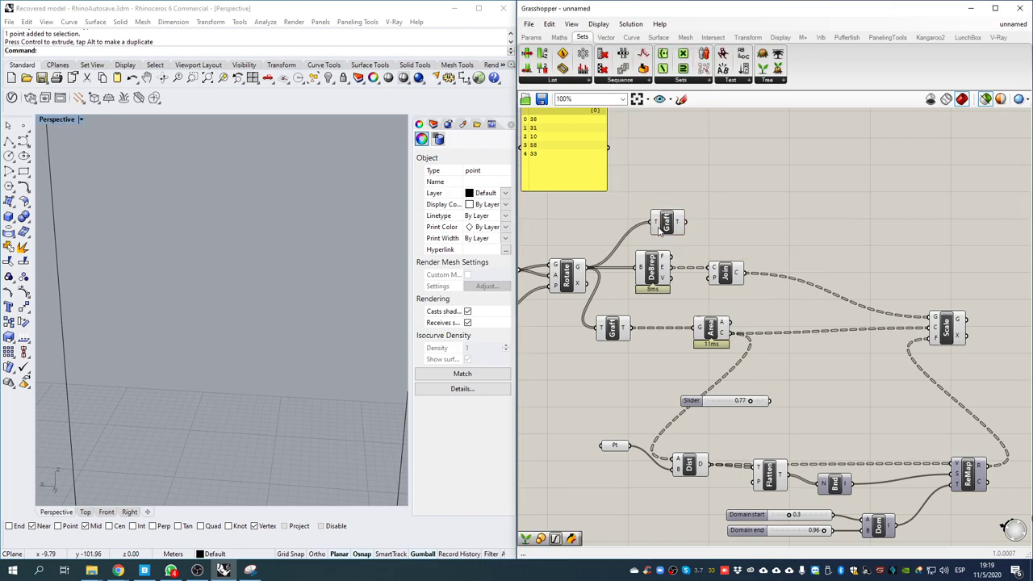
pyautogui.click(577, 283)
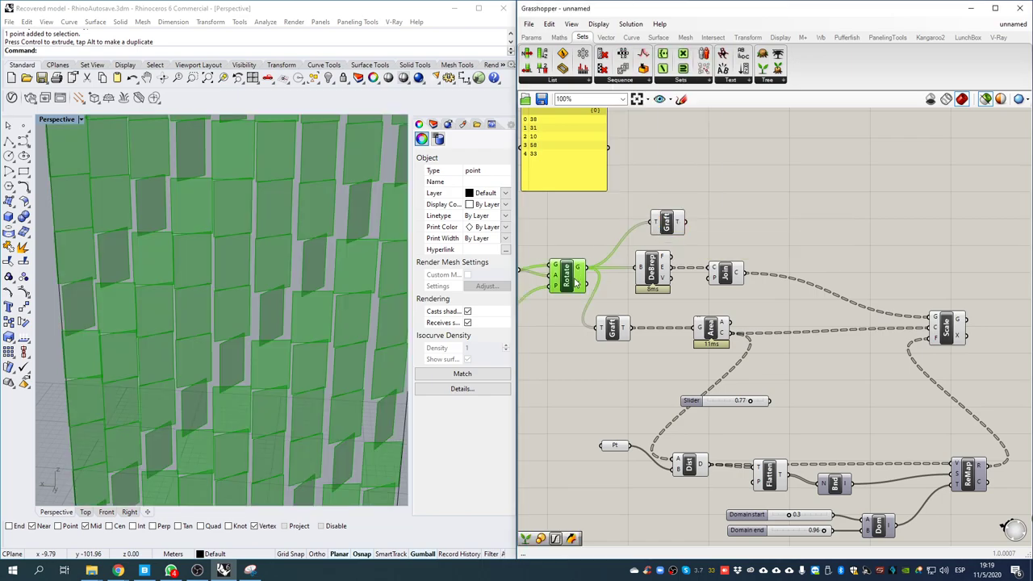
pyautogui.click(669, 224)
pyautogui.press('Delete')
# - Add a Loft component above Scale and connect both the Join and Scale curves to its curve input
pyautogui.click(725, 273)
pyautogui.keyDown('shift'); pyautogui.click(953, 326); pyautogui.keyUp('shift')
pyautogui.click(940, 246)
pyautogui.doubleClick(942, 223)
pyautogui.write('loft')
pyautogui.press('Return')
pyautogui.moveTo(750, 276); pyautogui.dragTo(929, 220)
pyautogui.keyDown('shift'); pyautogui.moveTo(959, 320); pyautogui.dragTo(929, 219); pyautogui.keyUp('shift')
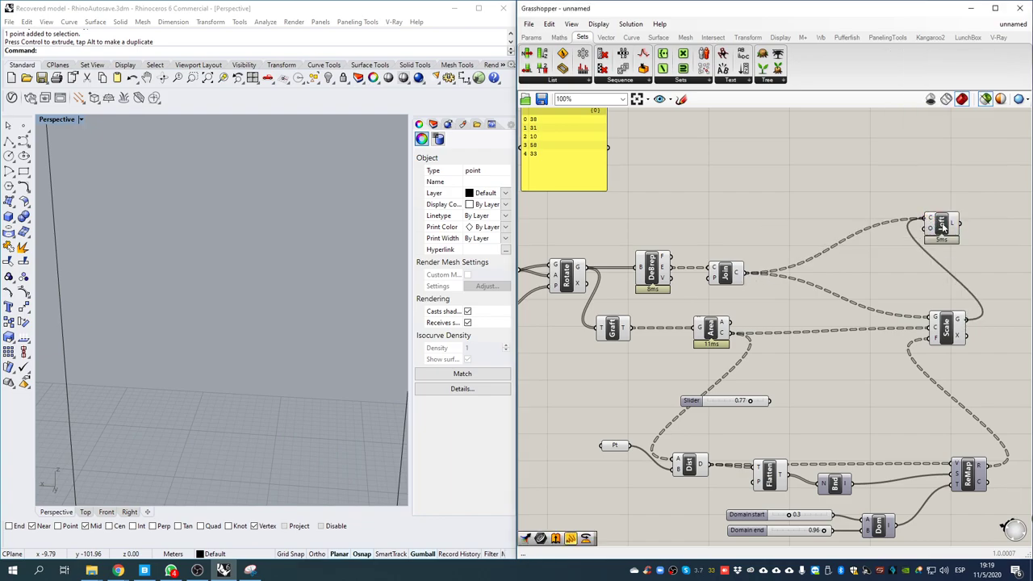
# - Preview the Loft result and examine the lofted panel frames up close in the Perspective view
pyautogui.click(942, 228)
pyautogui.scroll(-4, 243, 295)
pyautogui.moveTo(243, 295); pyautogui.dragTo(262, 330, button='right')
pyautogui.scroll(10, 242, 298)
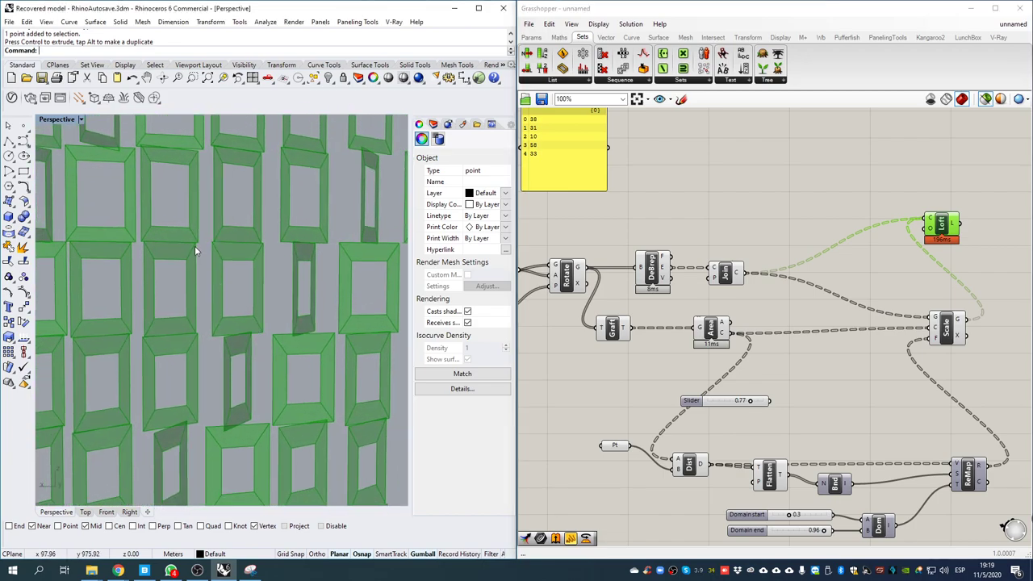
# - Add a Populate Geometry component beyond Loft and connect the Loft result to its geometry input
pyautogui.scroll(-3, 810, 235)
pyautogui.moveTo(854, 302); pyautogui.dragTo(688, 334, button='right')
pyautogui.scroll(4, 727, 265)
pyautogui.moveTo(735, 266); pyautogui.dragTo(836, 280)
pyautogui.moveTo(736, 411); pyautogui.dragTo(1030, 367, button='right')
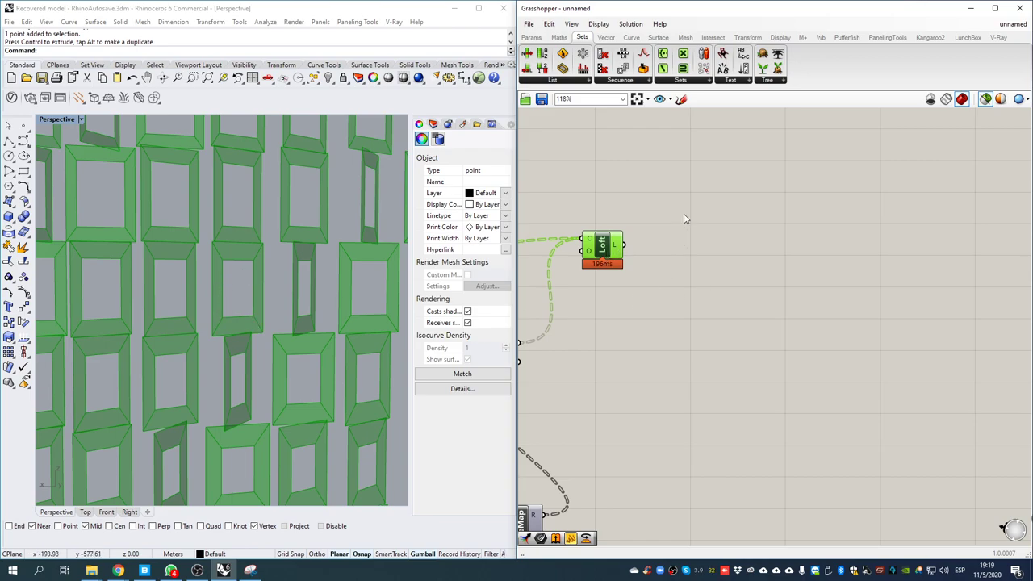
pyautogui.click(586, 81)
pyautogui.click(606, 38)
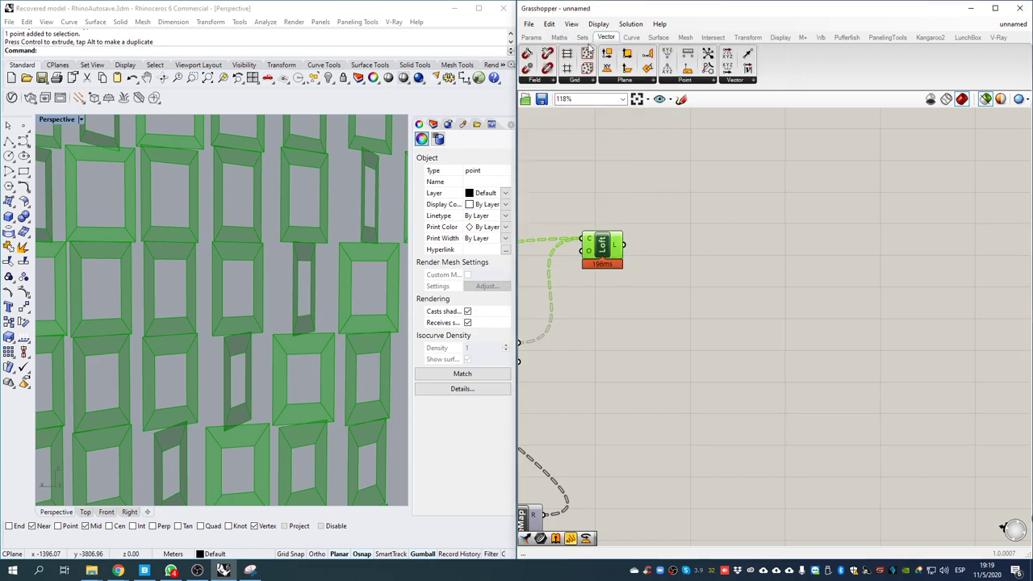
pyautogui.click(578, 81)
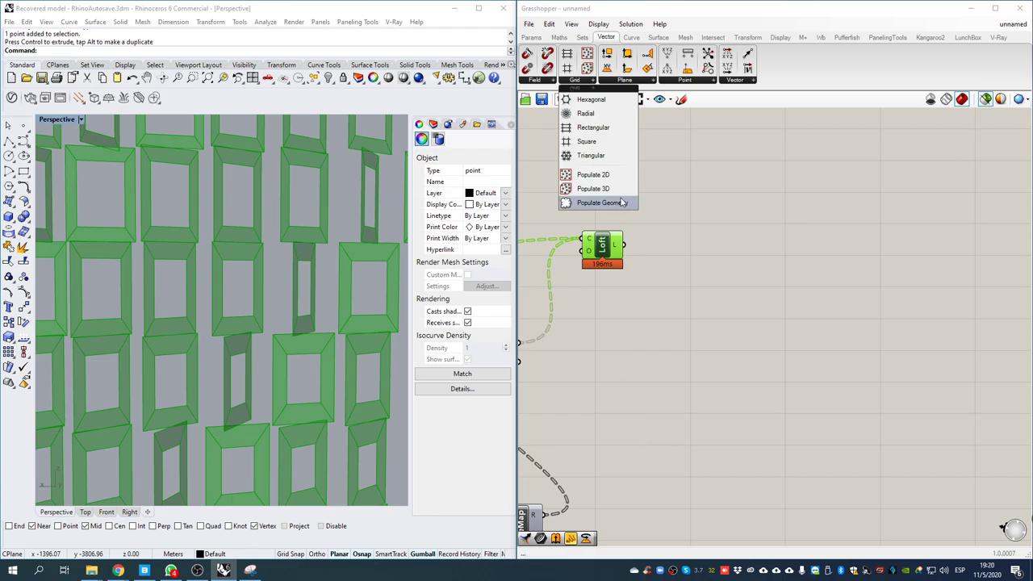
pyautogui.moveTo(604, 203); pyautogui.dragTo(637, 252)
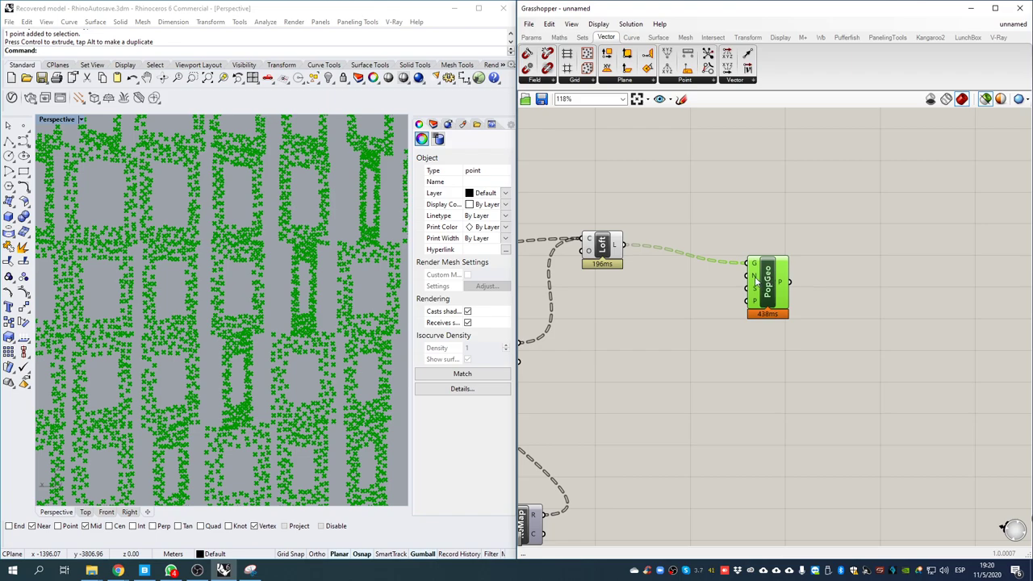
# - Add a slider set to 3 and connect it to the count input of Populate Geometry
pyautogui.doubleClick(675, 299)
pyautogui.write('3')
pyautogui.press('Return')
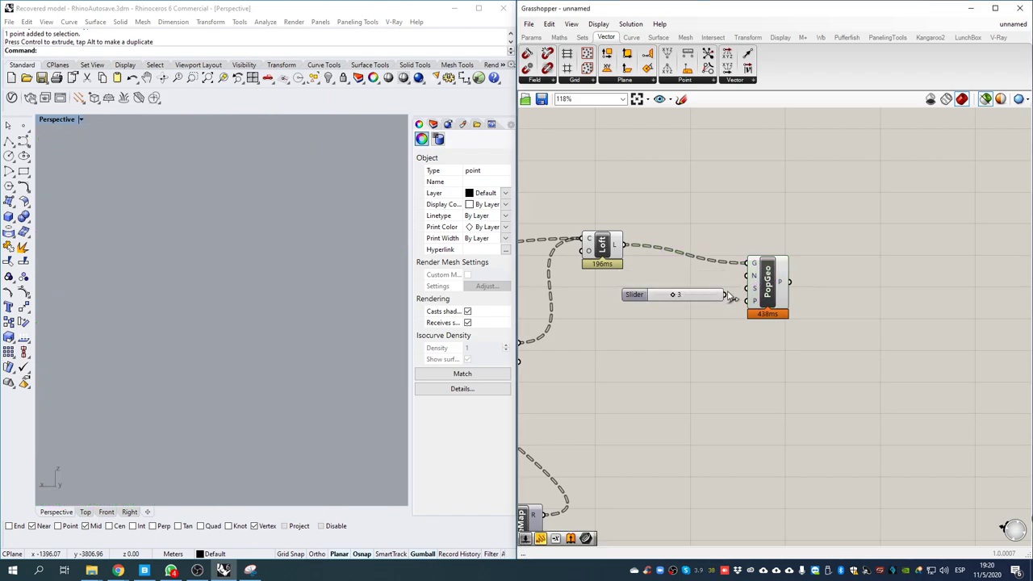
pyautogui.moveTo(724, 296); pyautogui.dragTo(746, 276)
pyautogui.moveTo(695, 300); pyautogui.dragTo(660, 311)
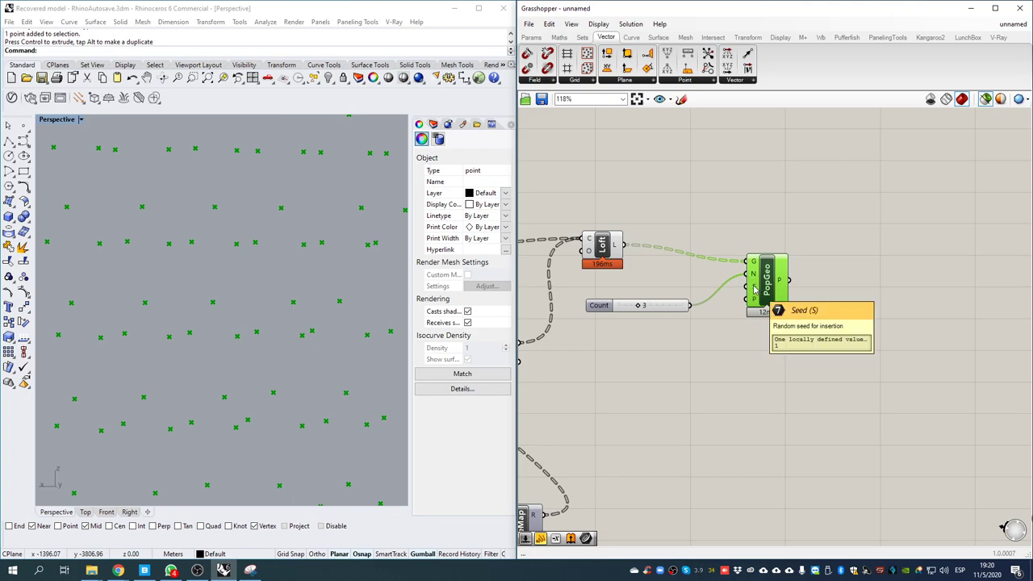
# - Add a Plane 3Pt component and place it well beyond Populate Geometry, leaving room between the two
pyautogui.moveTo(854, 262); pyautogui.dragTo(829, 287, button='right')
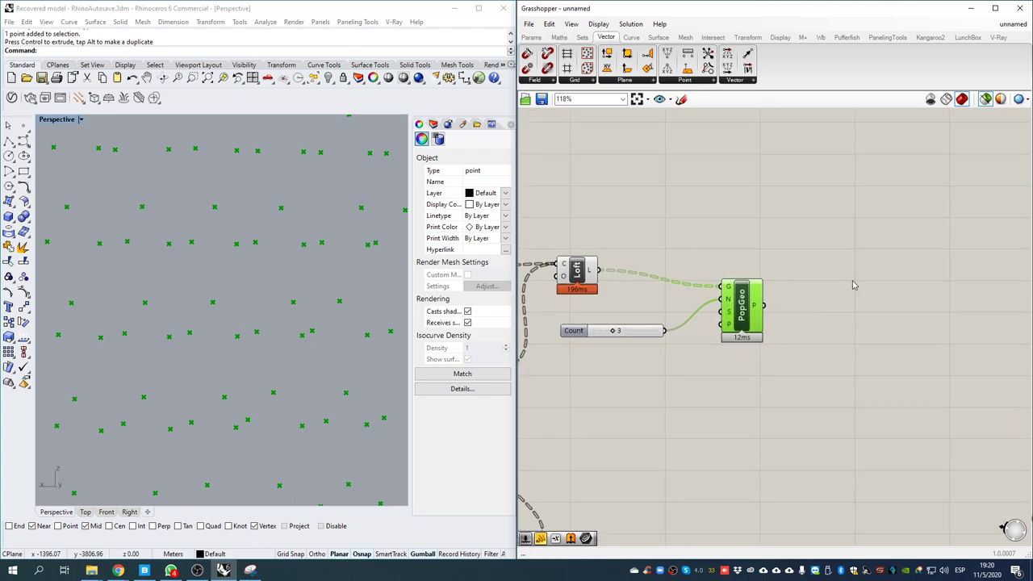
pyautogui.doubleClick(852, 280)
pyautogui.write('plan')
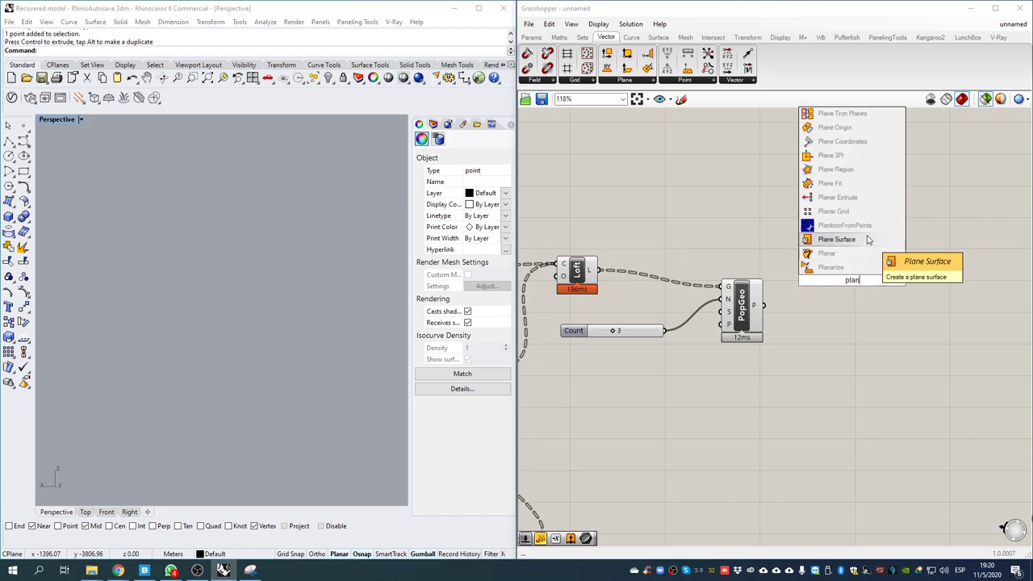
pyautogui.click(865, 156)
pyautogui.click(751, 305)
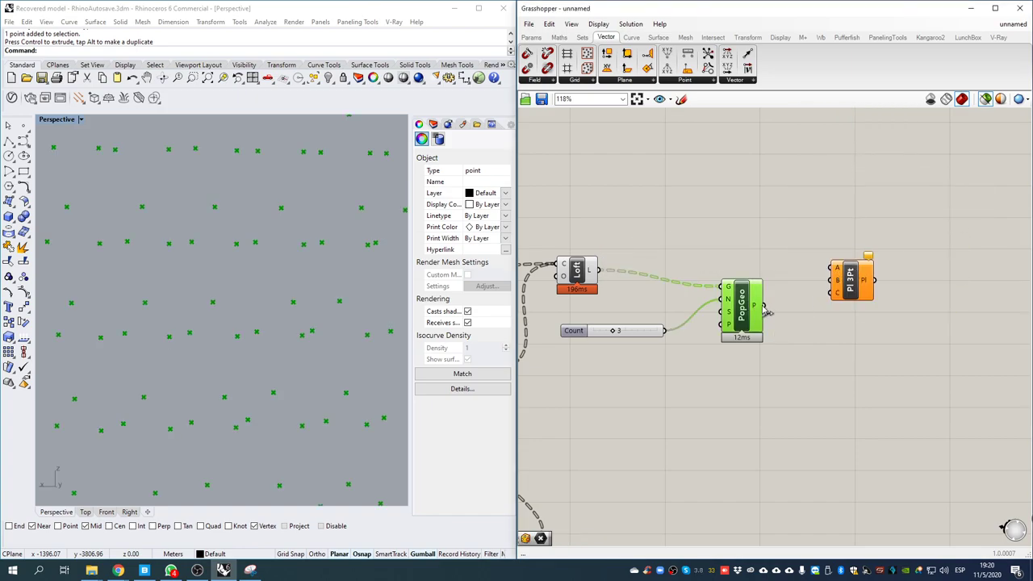
pyautogui.moveTo(756, 310)
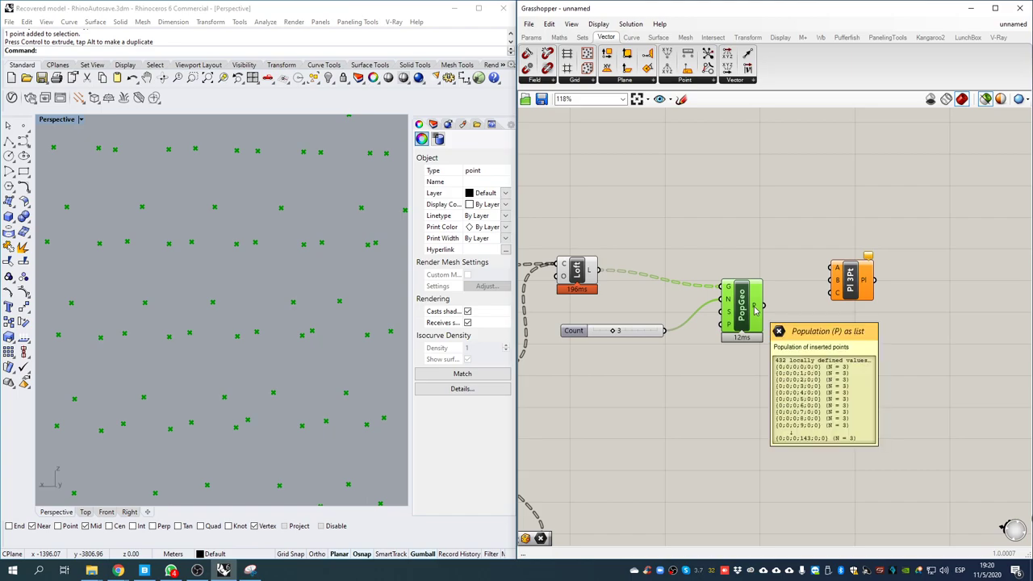
pyautogui.moveTo(851, 282); pyautogui.dragTo(929, 277)
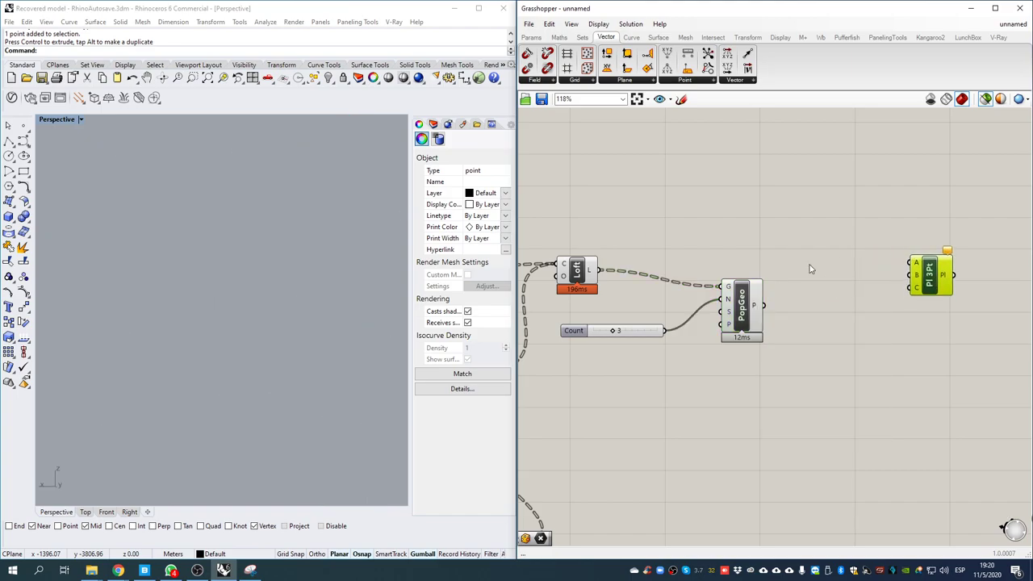
# - Add a List Item component between Populate Geometry and Plane 3Pt and duplicate it to have three stacked
pyautogui.moveTo(830, 272); pyautogui.dragTo(815, 307, button='right')
pyautogui.doubleClick(797, 244)
pyautogui.write('list item')
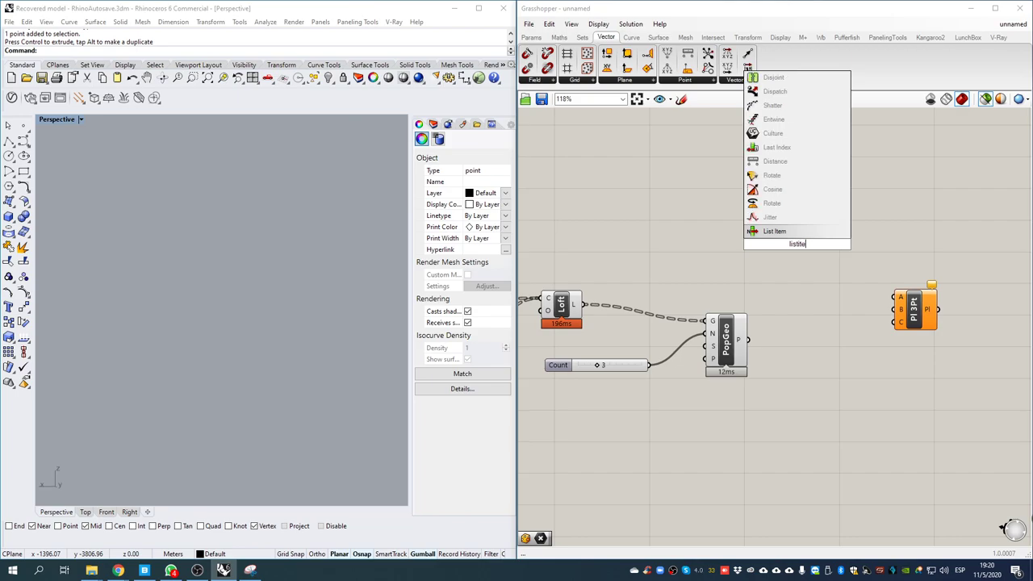
pyautogui.click(782, 235)
pyautogui.moveTo(807, 242); pyautogui.dragTo(814, 353)
pyautogui.hotkey('ctrl', 'c')
pyautogui.hotkey('ctrl', 'v')
pyautogui.hotkey('ctrl', 'c')
pyautogui.hotkey('ctrl', 'v')
# - Add an index slider set to 0 and connect it to the uppermost List Item
pyautogui.doubleClick(729, 263)
pyautogui.write('0')
pyautogui.press('Return')
pyautogui.click(758, 267)
pyautogui.moveTo(759, 270); pyautogui.dragTo(794, 256)
# - Add index sliders set to 1 and 2 for the other two List Items
pyautogui.doubleClick(701, 286)
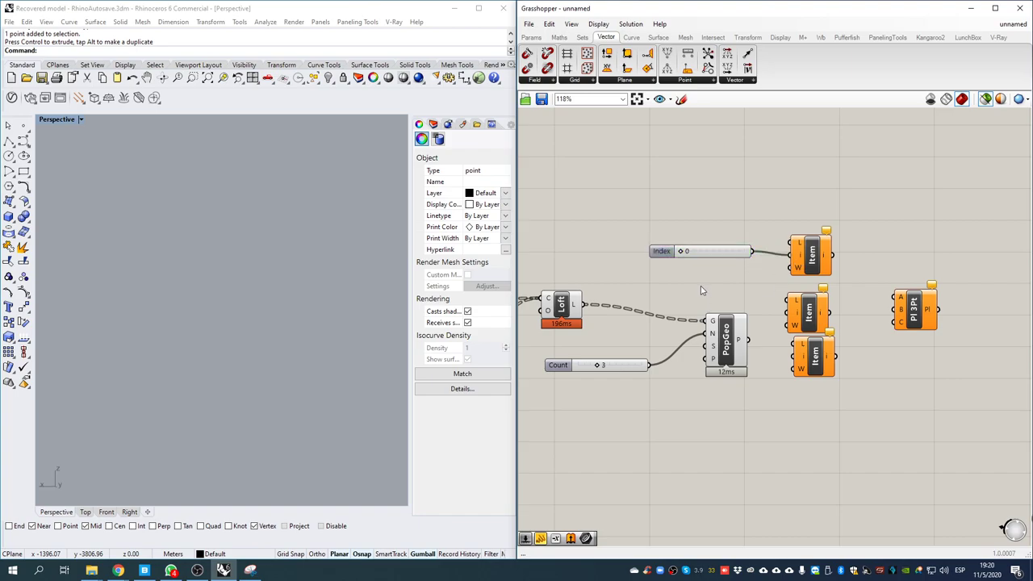
pyautogui.write('1')
pyautogui.press('Return')
pyautogui.moveTo(752, 286); pyautogui.dragTo(791, 299)
pyautogui.doubleClick(709, 308)
pyautogui.write('2')
pyautogui.press('Return')
# - Feed the populated points into all three List Items and connect their outputs to Plane 3Pt inputs A, B and C
pyautogui.moveTo(751, 339); pyautogui.dragTo(899, 298)
pyautogui.moveTo(834, 310); pyautogui.dragTo(899, 310)
pyautogui.moveTo(837, 356); pyautogui.dragTo(896, 323)
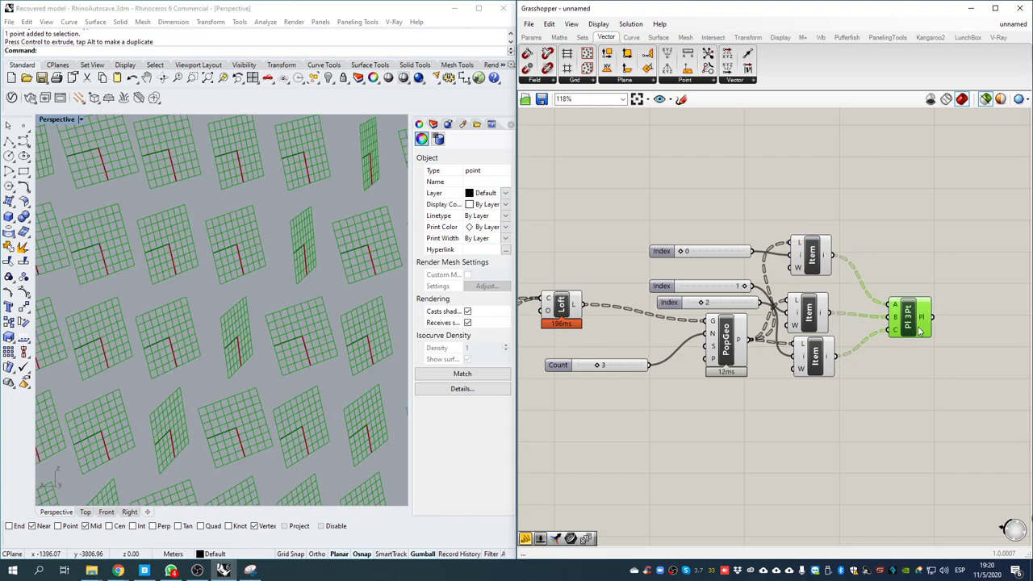
pyautogui.scroll(-5, 306, 313)
pyautogui.moveTo(309, 350)
pyautogui.mouseDown(button='right')
pyautogui.moveTo(157, 396)
pyautogui.moveTo(149, 327)
pyautogui.moveTo(191, 329)
pyautogui.moveTo(293, 448)
pyautogui.moveTo(314, 333)
pyautogui.mouseUp(button='right')
# - Add a Vector parameter after Plane 3Pt and connect the plane output to it
pyautogui.moveTo(916, 324); pyautogui.dragTo(844, 299, button='right')
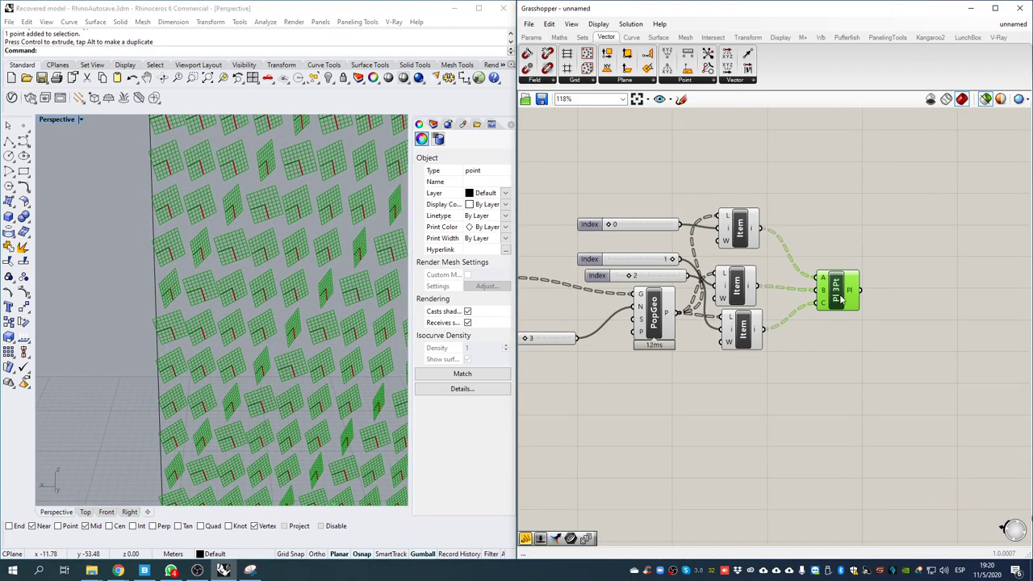
pyautogui.scroll(1, 845, 299)
pyautogui.doubleClick(914, 288)
pyautogui.write('vect')
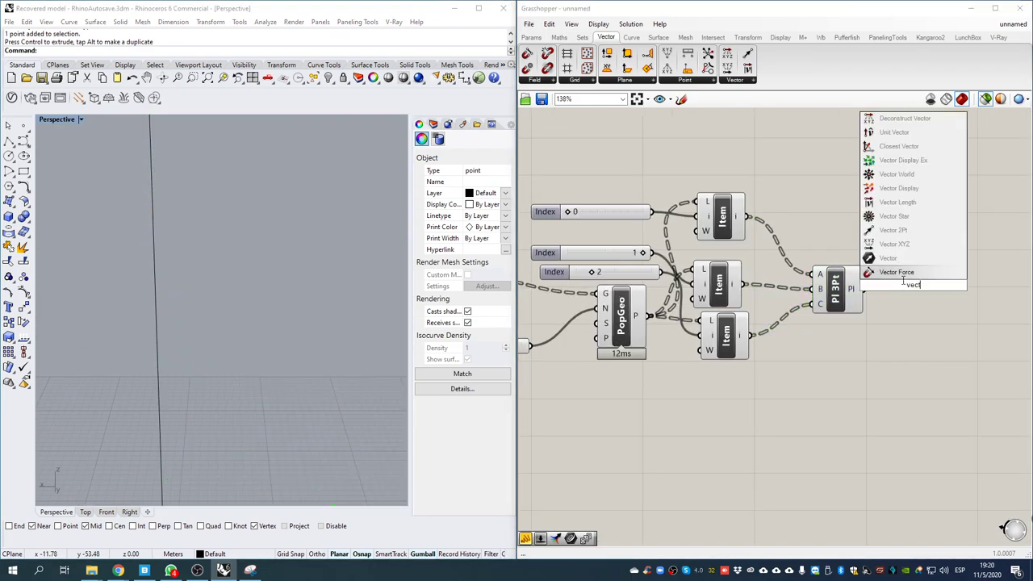
pyautogui.click(886, 258)
pyautogui.moveTo(904, 293); pyautogui.dragTo(900, 304)
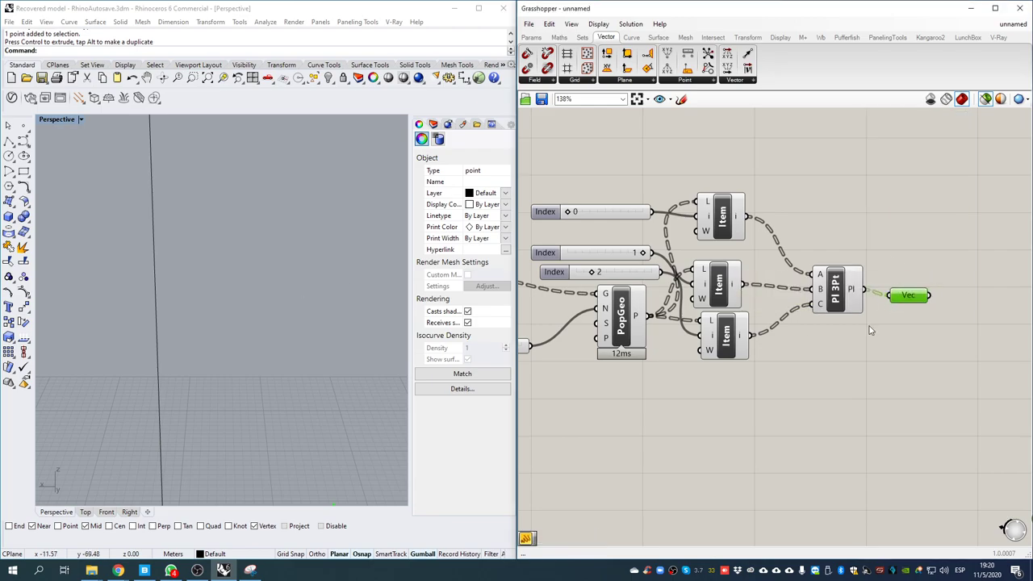
# - Add an Extrude component below Plane 3Pt and connect the Loft surfaces to its base input
pyautogui.click(848, 289)
pyautogui.scroll(-5, 298, 307)
pyautogui.moveTo(299, 306); pyautogui.dragTo(348, 295, button='right')
pyautogui.moveTo(911, 277); pyautogui.dragTo(830, 255, button='right')
pyautogui.scroll(-4, 796, 350)
pyautogui.click(864, 318)
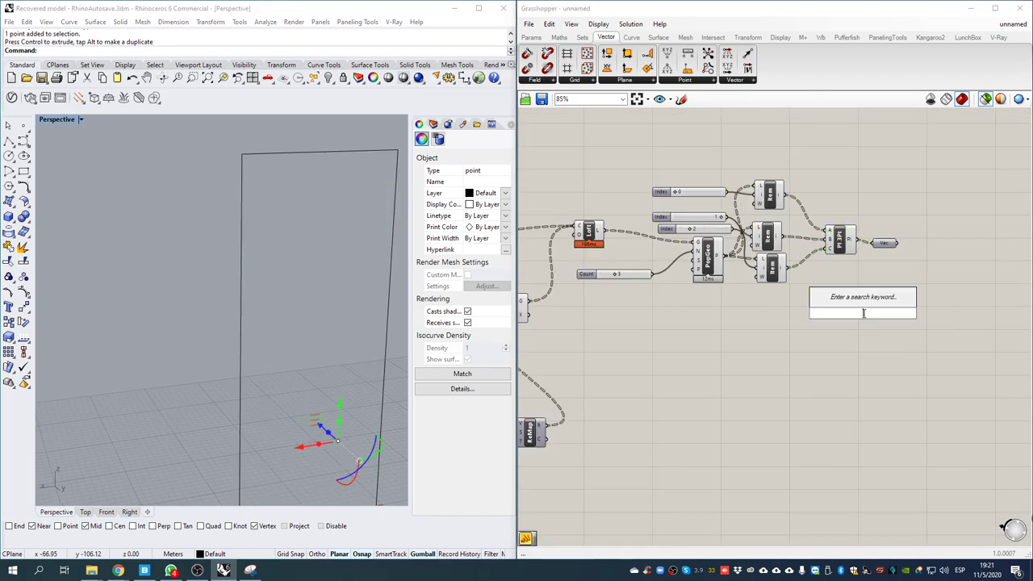
pyautogui.doubleClick(864, 318)
pyautogui.write('extr')
pyautogui.click(857, 299)
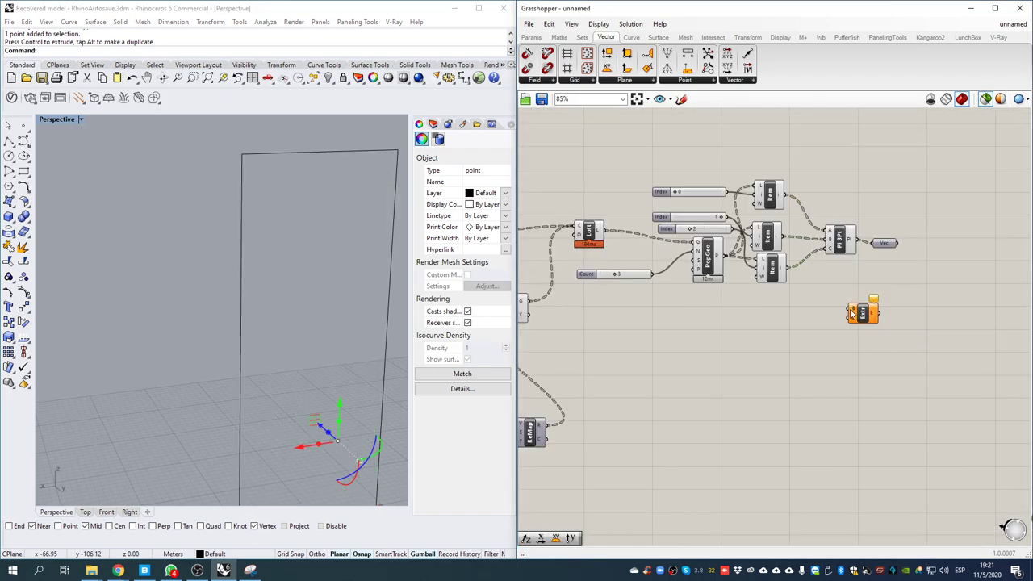
pyautogui.scroll(-1, 852, 315)
pyautogui.moveTo(849, 311); pyautogui.dragTo(636, 243)
# - Place Extrude beyond the Vector parameter and move the Vector parameter down below Plane 3Pt
pyautogui.scroll(5, 860, 315)
pyautogui.moveTo(862, 316); pyautogui.dragTo(1022, 298)
pyautogui.moveTo(925, 307); pyautogui.dragTo(781, 339, button='right')
pyautogui.moveTo(876, 329); pyautogui.dragTo(909, 281)
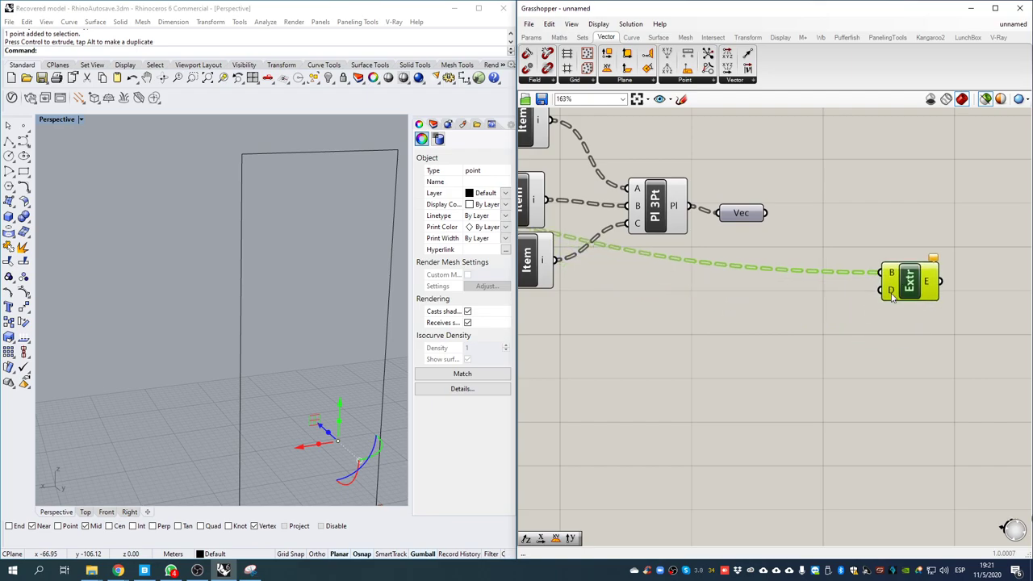
pyautogui.moveTo(741, 213); pyautogui.dragTo(787, 298)
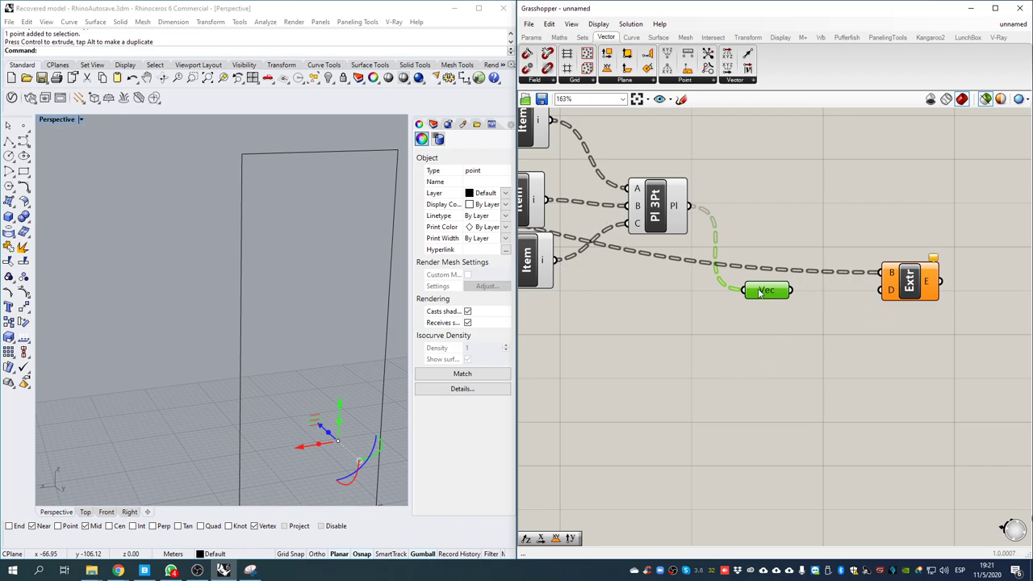
pyautogui.moveTo(760, 293); pyautogui.dragTo(728, 296)
# - Add an Amplitude component between the Vector parameter and Extrude, and connect the vector to its V input
pyautogui.doubleClick(791, 333)
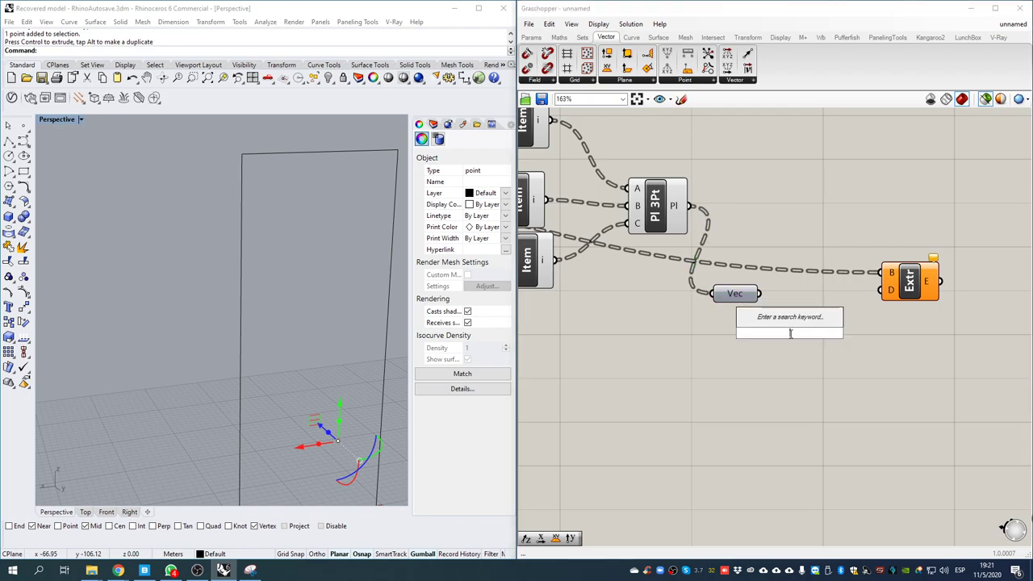
pyautogui.write('amplitud')
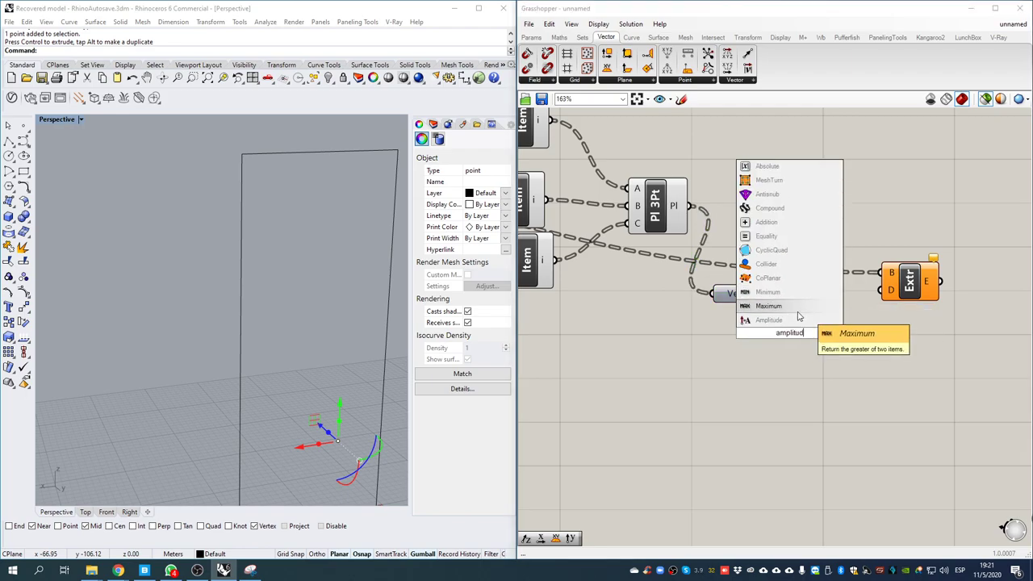
pyautogui.click(789, 322)
pyautogui.moveTo(790, 327); pyautogui.dragTo(841, 324)
pyautogui.moveTo(761, 294); pyautogui.dragTo(808, 337)
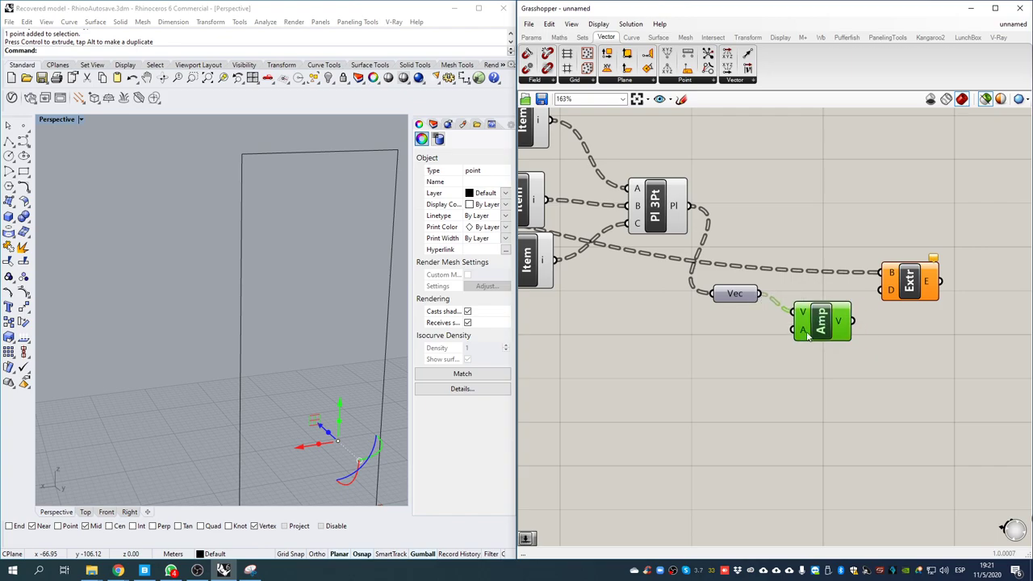
# - Drive Amplitude's A input with a 0.11 slider and connect its resulting vector to Extrude's direction input
pyautogui.doubleClick(730, 360)
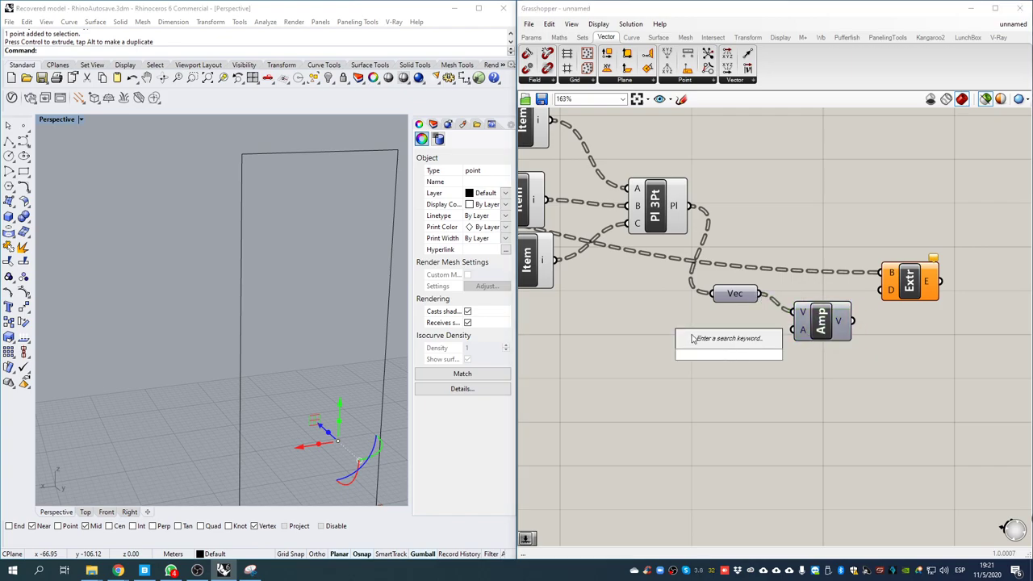
pyautogui.write('.1')
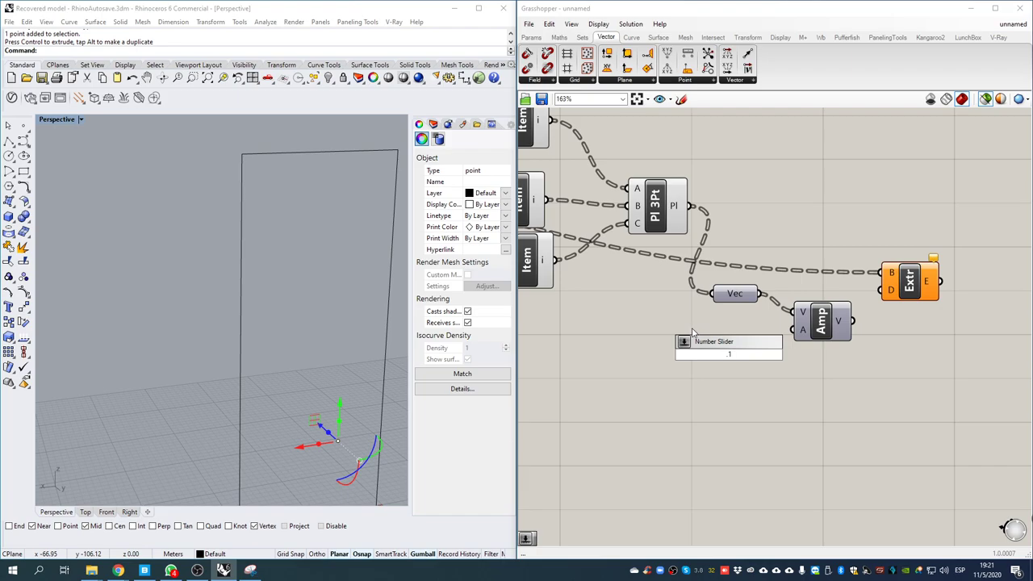
pyautogui.press('Return')
pyautogui.moveTo(794, 339); pyautogui.dragTo(793, 330)
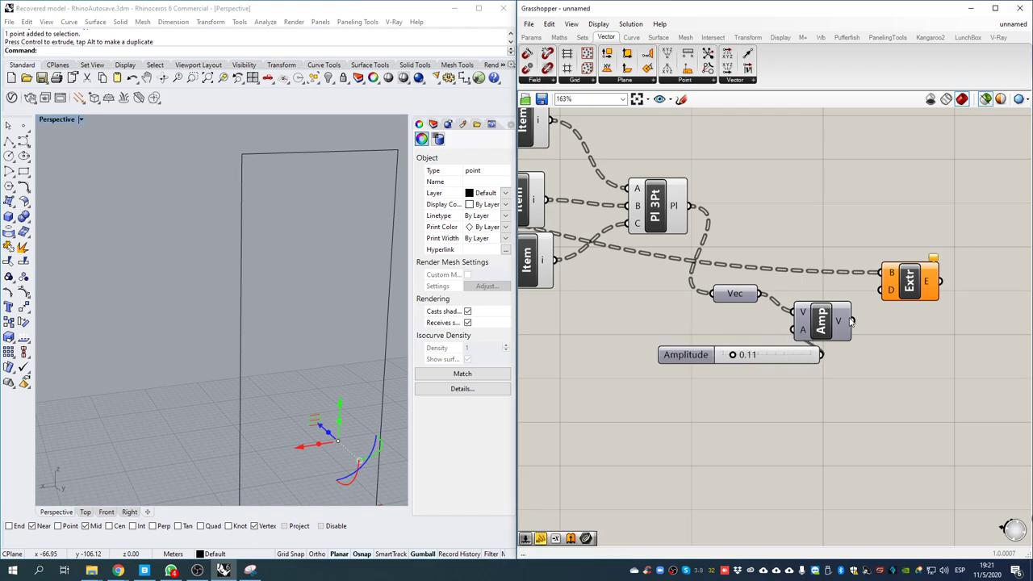
pyautogui.moveTo(885, 300); pyautogui.dragTo(885, 297)
pyautogui.click(920, 296)
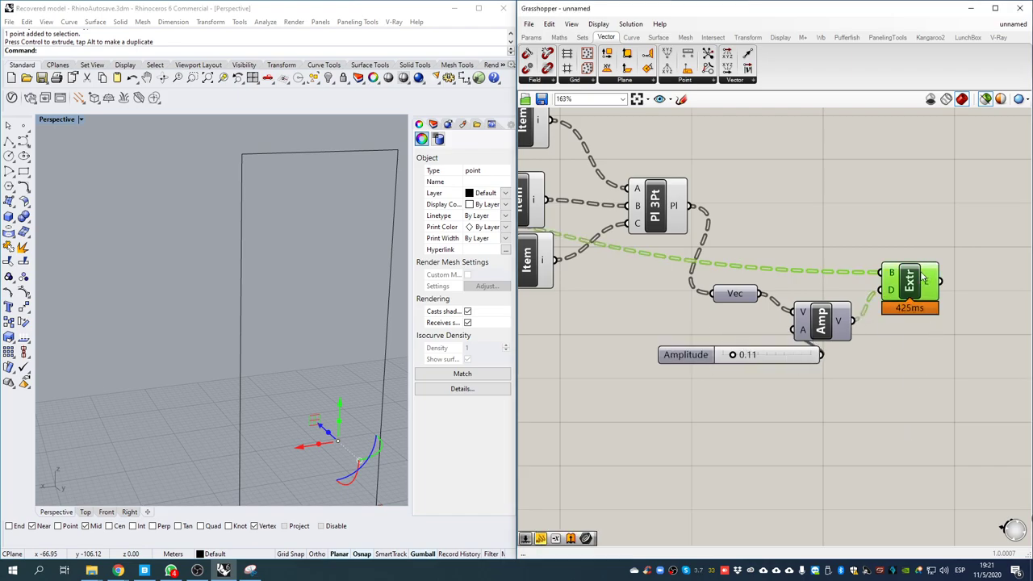
# - Set the Amplitude slider to 0.34 to thicken the extruded panel frames
pyautogui.scroll(5, 284, 215)
pyautogui.scroll(6, 294, 240)
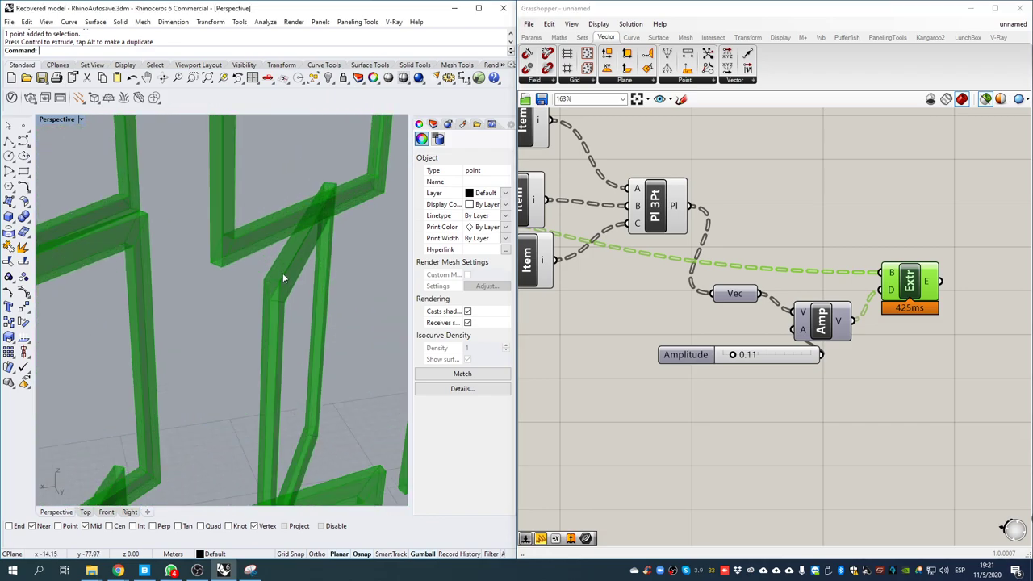
pyautogui.scroll(-2, 282, 273)
pyautogui.moveTo(733, 358); pyautogui.dragTo(749, 364)
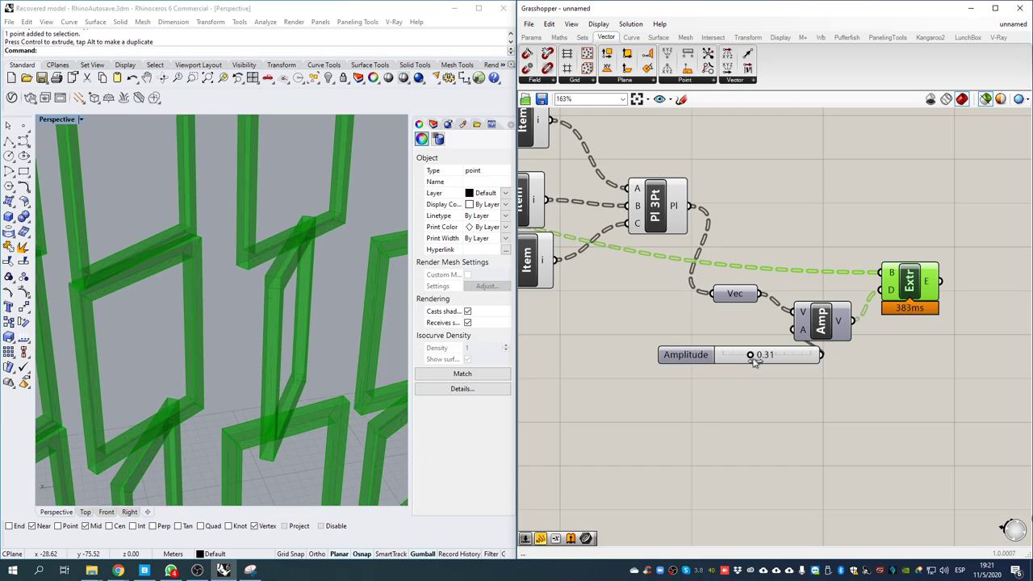
# - Examine the extruded frames across the whole facade and look over the complete Grasshopper definition
pyautogui.scroll(-8, 269, 315)
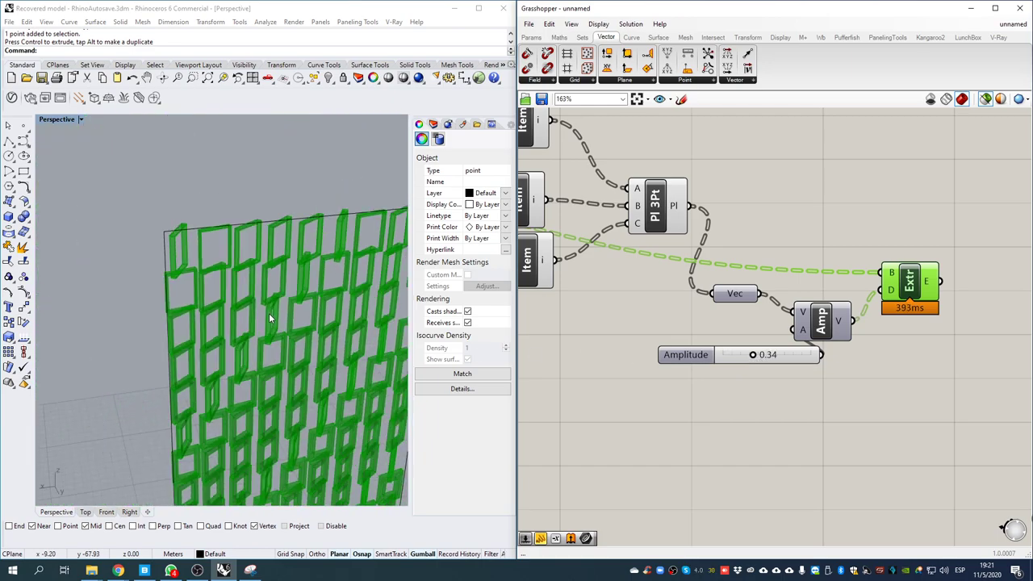
pyautogui.moveTo(288, 302); pyautogui.dragTo(170, 331, button='right')
pyautogui.scroll(5, 265, 321)
pyautogui.scroll(-3, 307, 336)
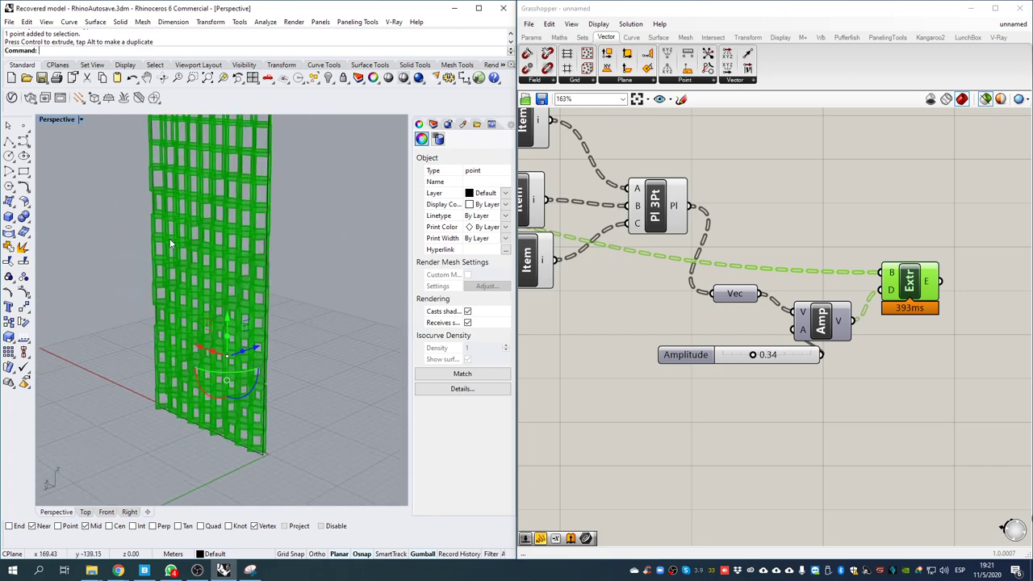
pyautogui.scroll(-8, 701, 299)
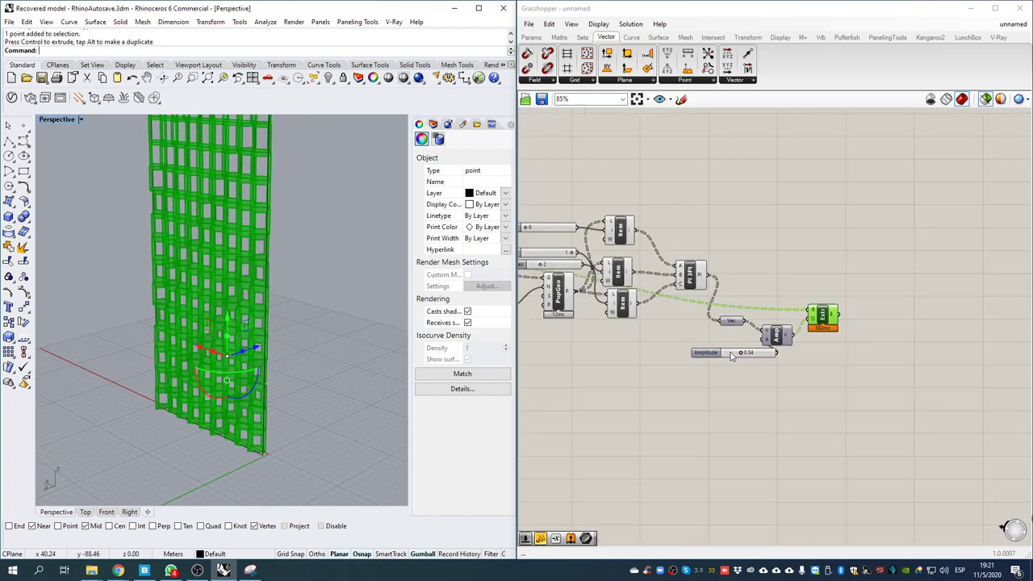
pyautogui.moveTo(585, 268); pyautogui.dragTo(649, 274, button='right')
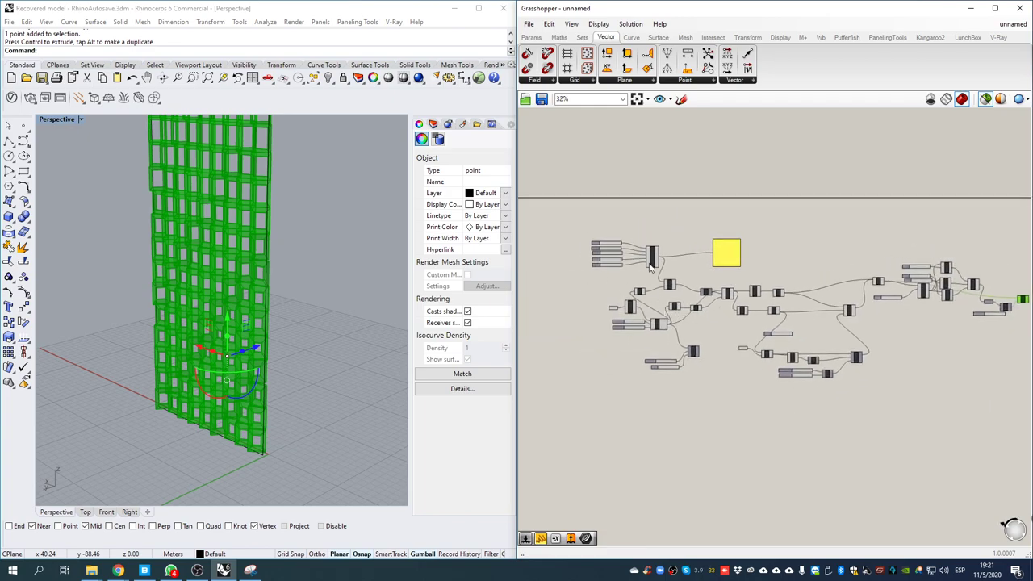
pyautogui.moveTo(336, 285)
pyautogui.mouseDown(button='right')
pyautogui.moveTo(362, 289)
pyautogui.moveTo(332, 291)
pyautogui.mouseUp(button='right')
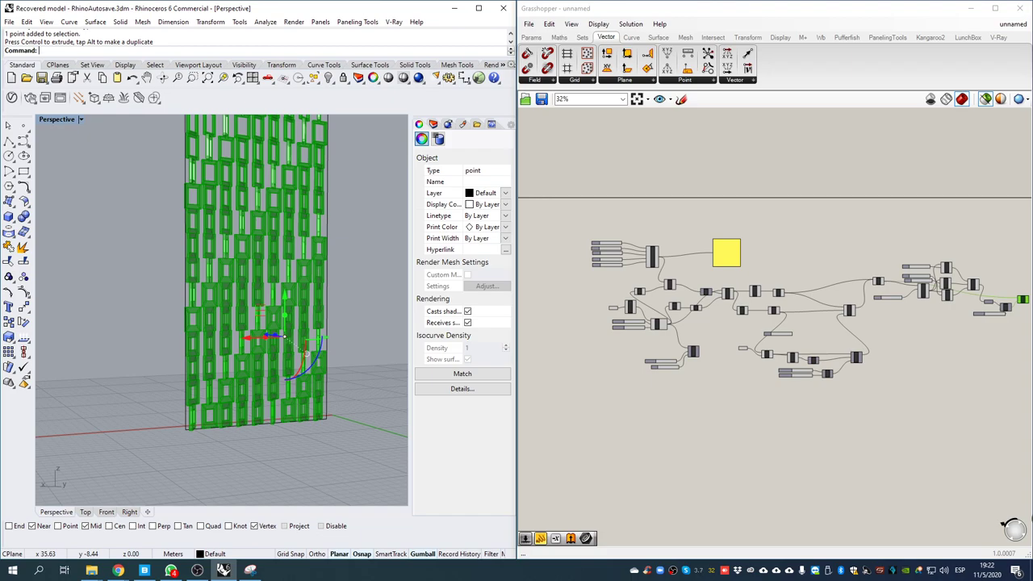
# - Switch to Chrome's "parametric pavilion" search and open the image of the arched wooden pavilion
pyautogui.moveTo(118, 571)
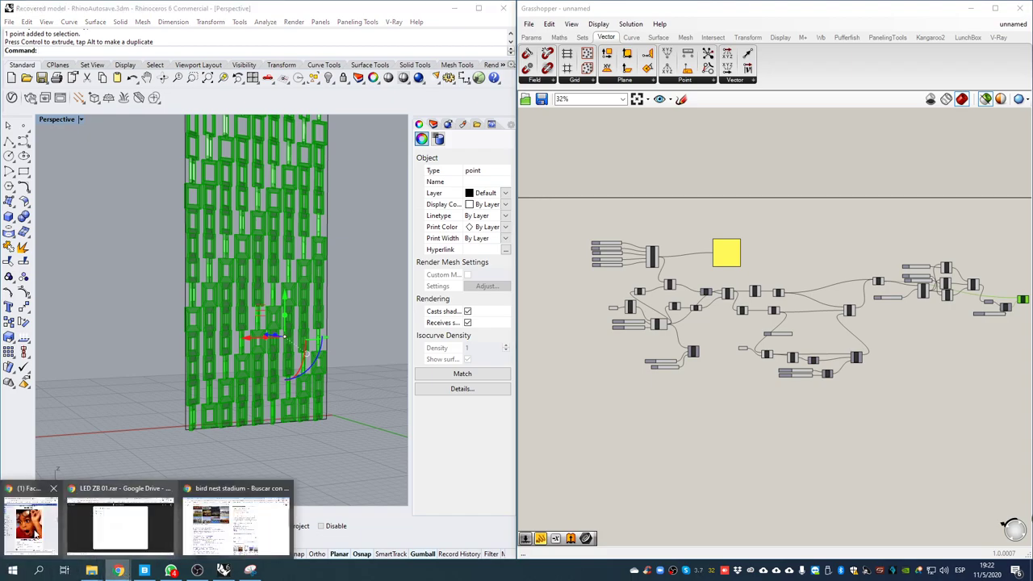
pyautogui.click(202, 526)
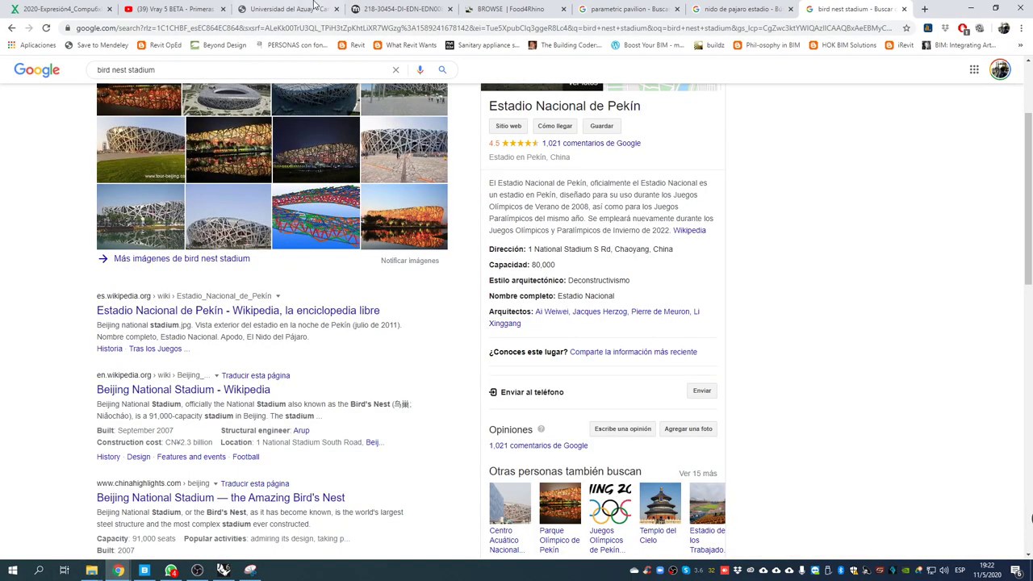
pyautogui.click(641, 10)
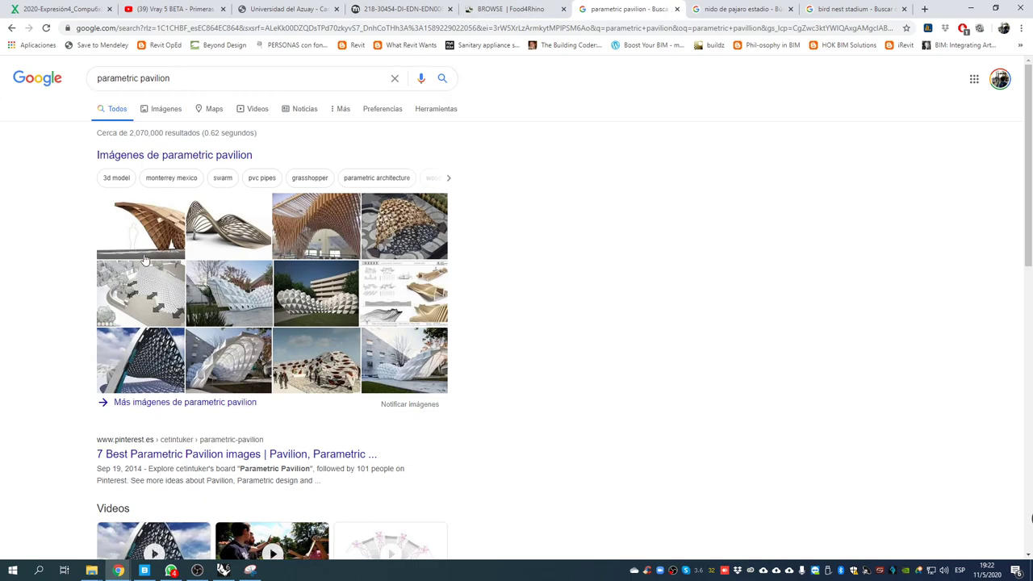
pyautogui.click(134, 224)
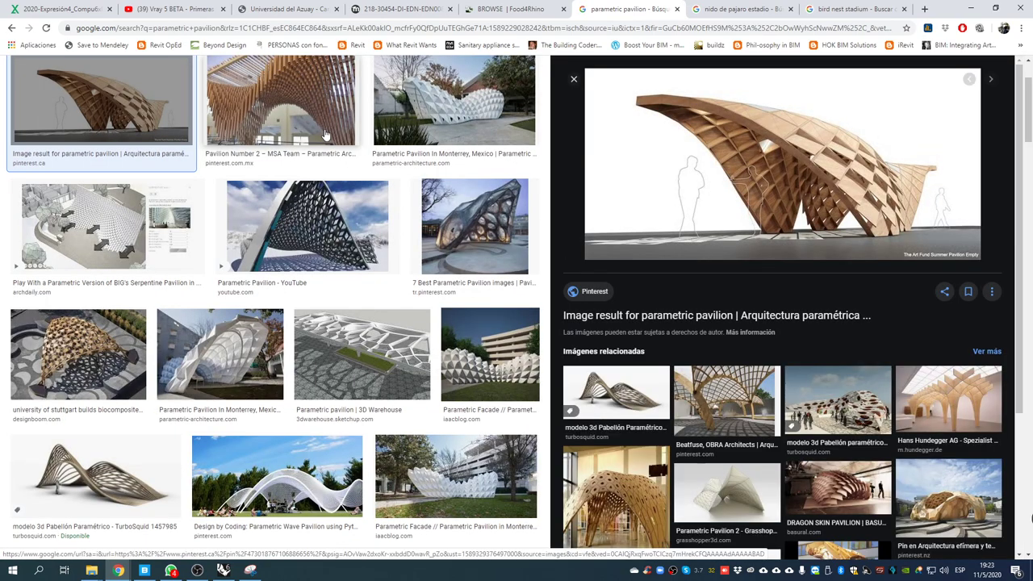
# - Preview the Parametric Wave Pavilion and the Monterrey Parametric Facade images, and look through the other parametric pavilion results
pyautogui.click(276, 482)
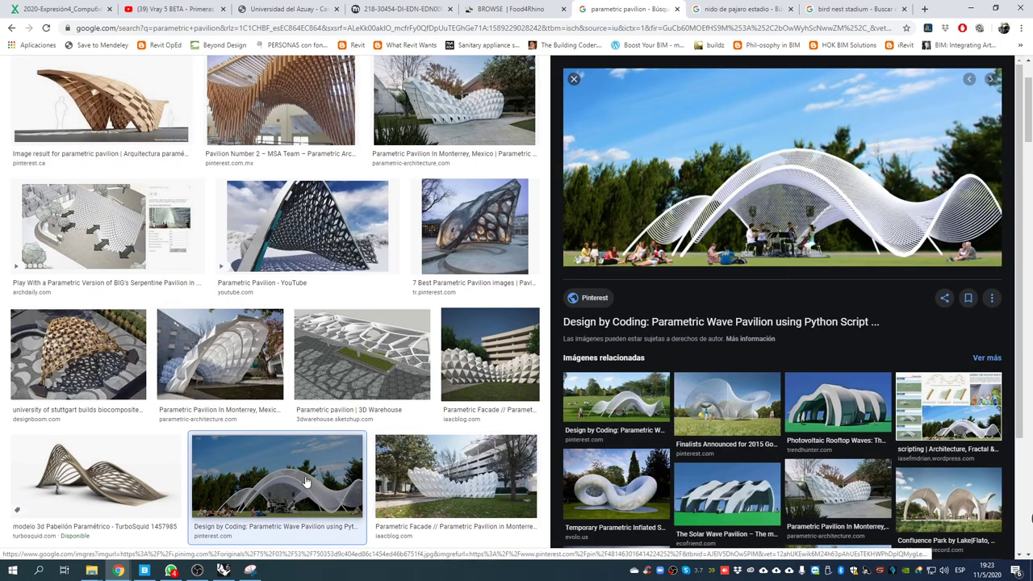
pyautogui.click(382, 472)
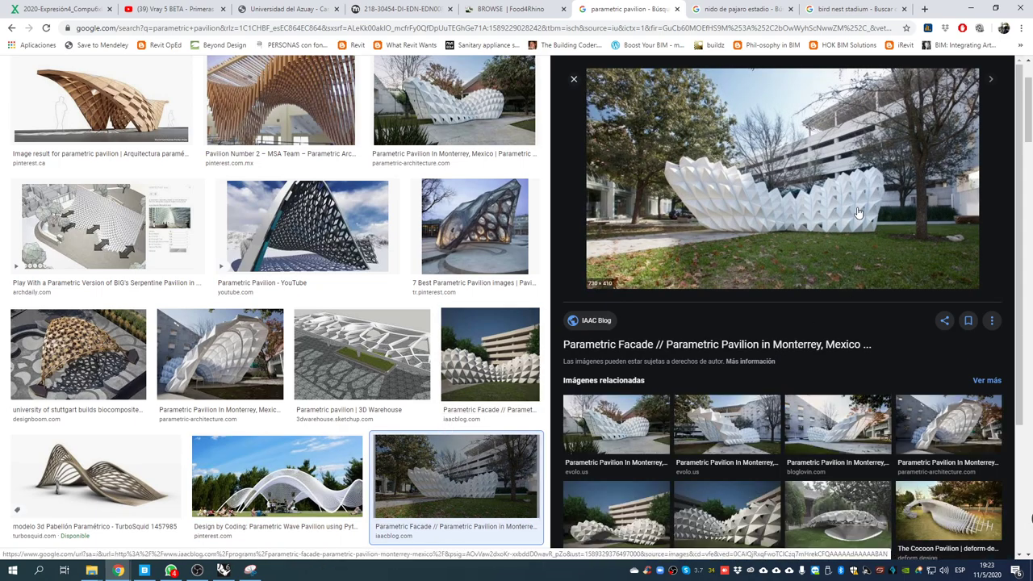
pyautogui.scroll(-3, 279, 387)
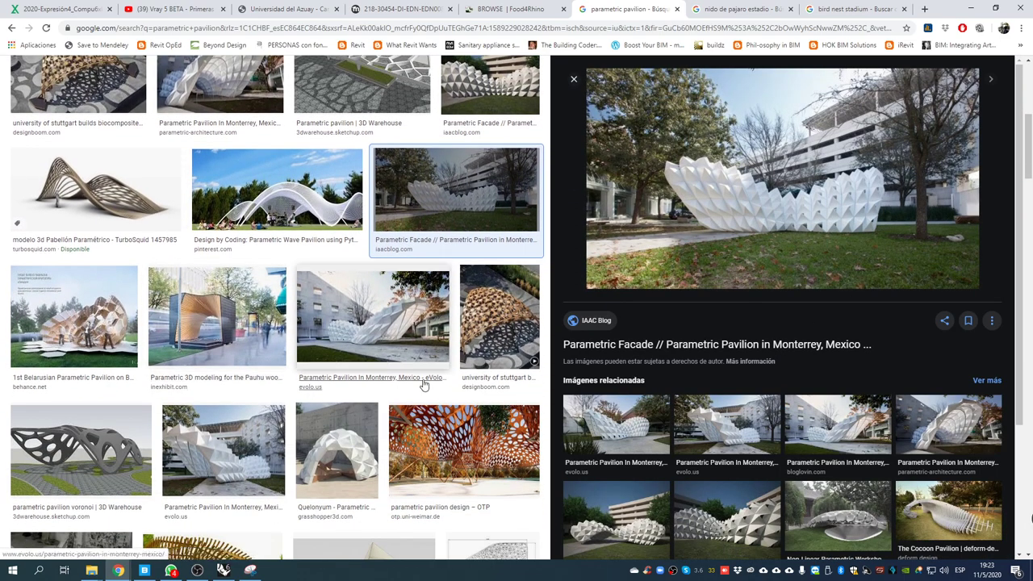
pyautogui.scroll(-2, 424, 386)
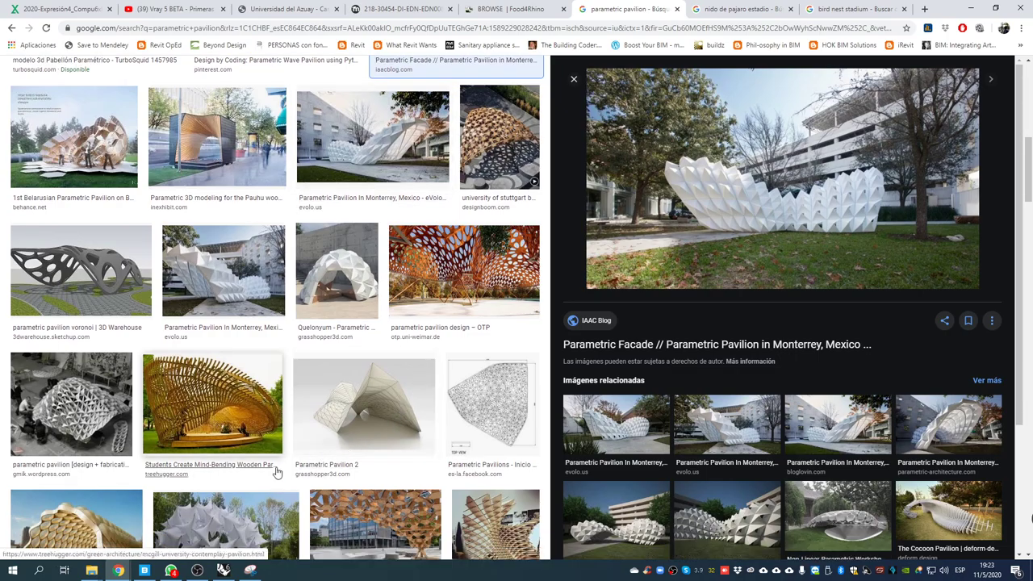
pyautogui.scroll(10, 276, 473)
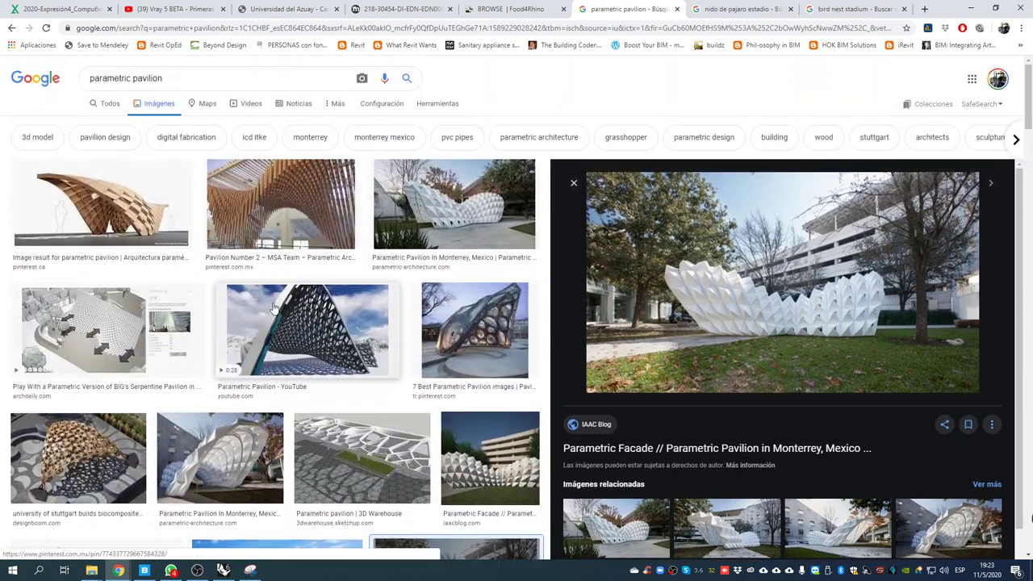
# - Search Google Images for "serpentine pavilion"
pyautogui.moveTo(163, 79); pyautogui.dragTo(87, 79)
pyautogui.write('se')
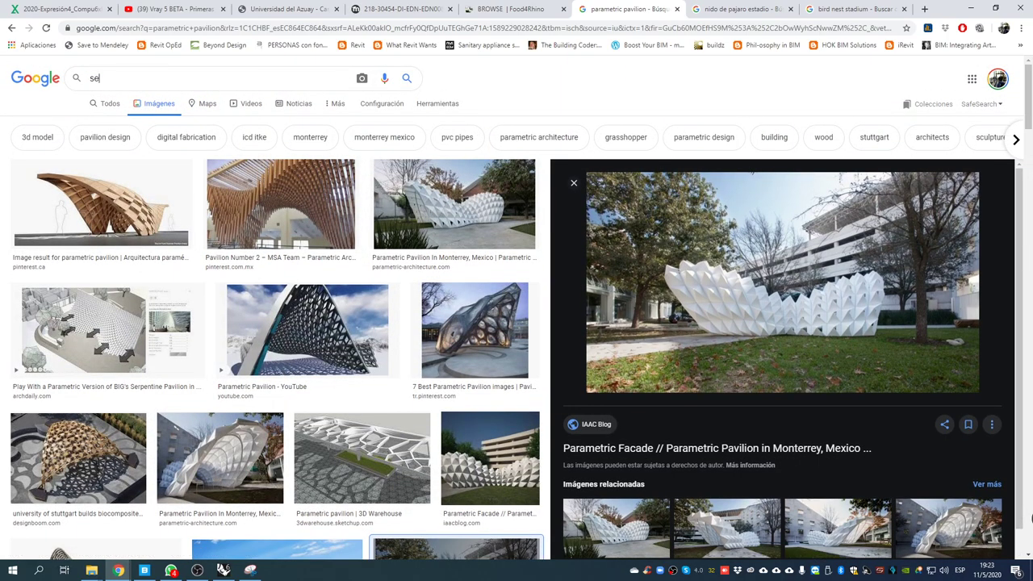
pyautogui.write('rpentine pavi')
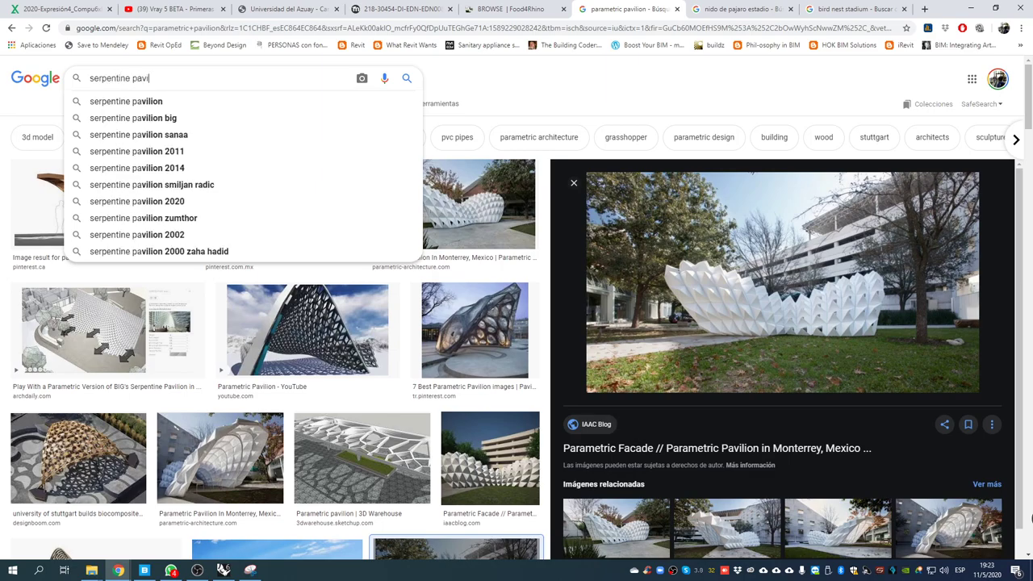
pyautogui.write('lion')
pyautogui.press('Return')
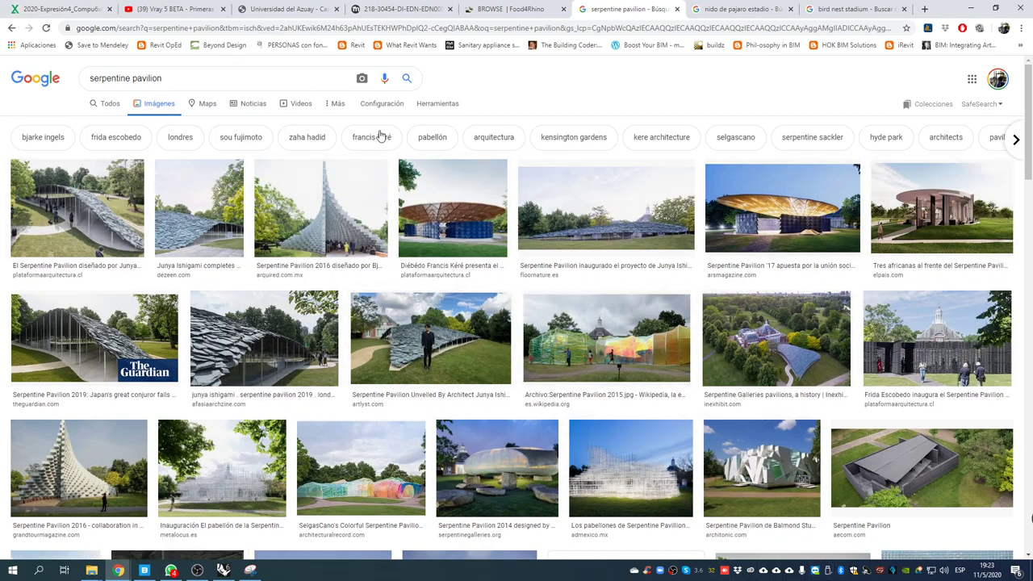
# - Preview the 2016 Serpentine Pavilion image from arquiRED and the Unzipped Toronto block wall image, closing each preview
pyautogui.click(344, 200)
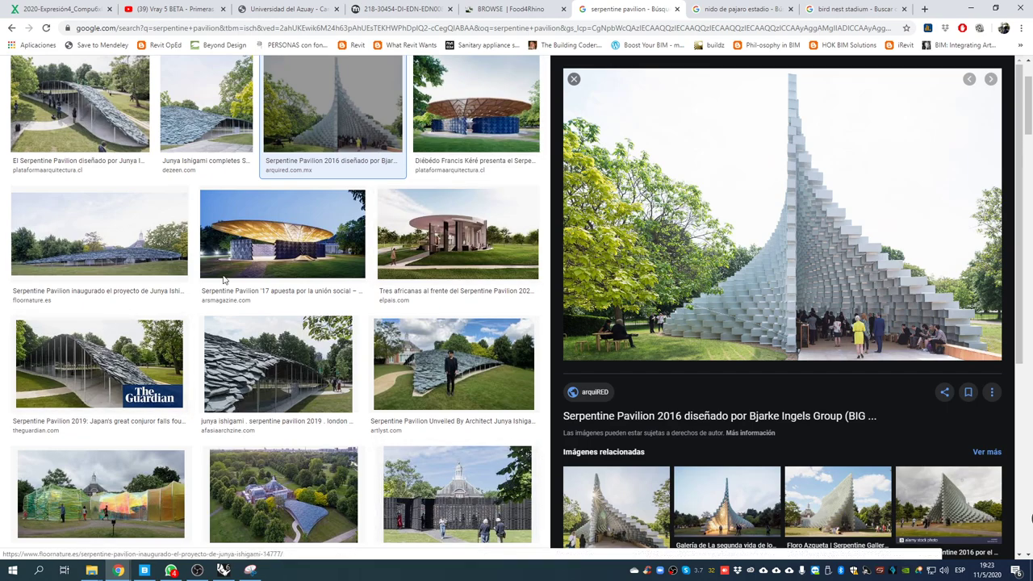
pyautogui.click(575, 79)
pyautogui.scroll(-1, 267, 307)
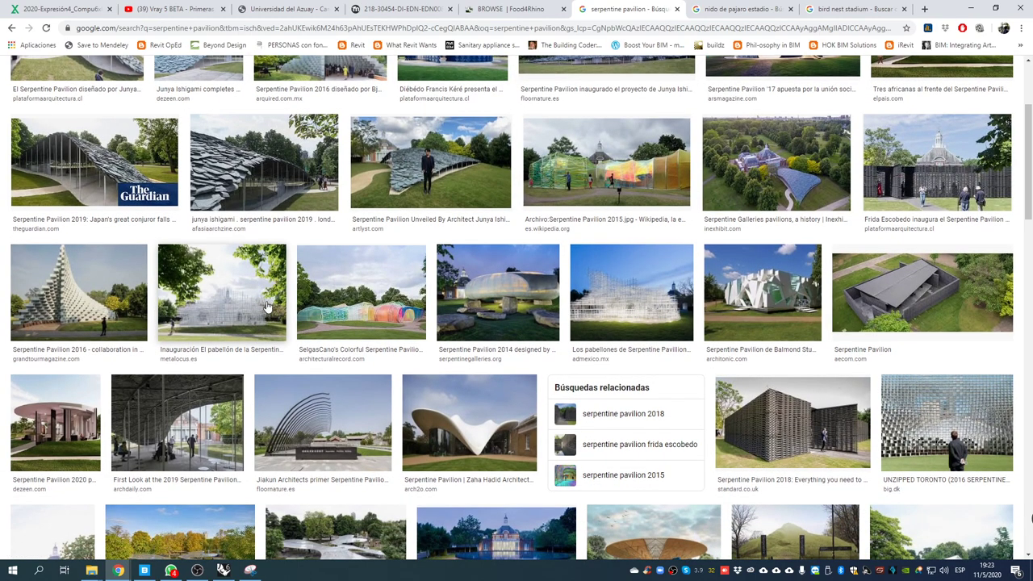
pyautogui.scroll(-1, 643, 362)
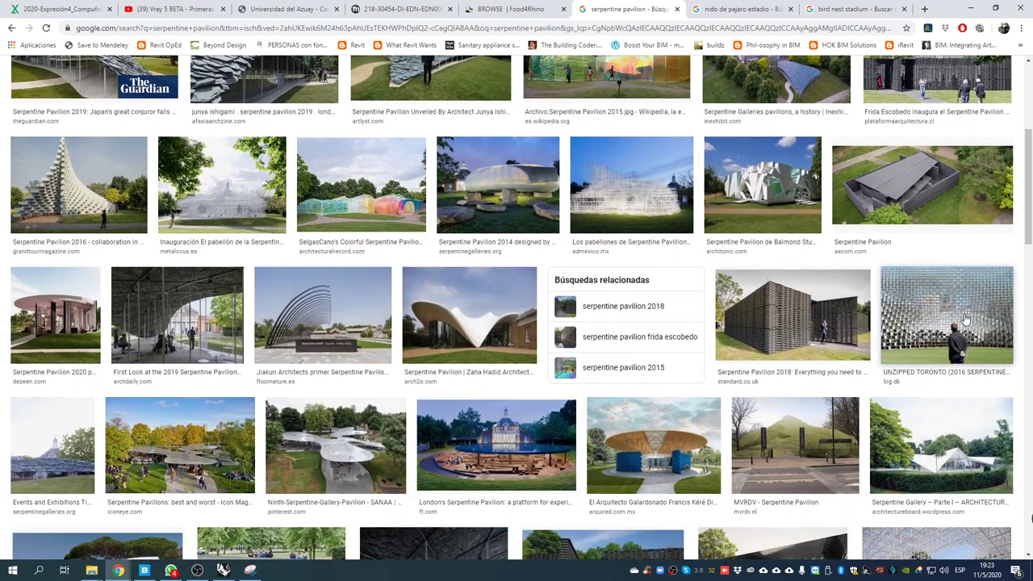
pyautogui.click(967, 320)
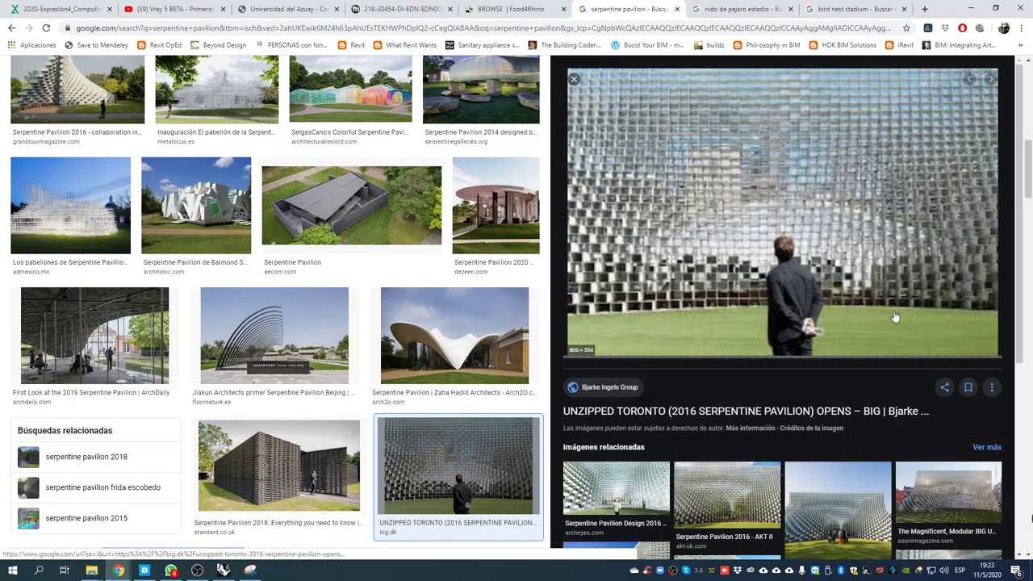
pyautogui.click(572, 79)
# - Find Curbed's image of the white lattice Serpentine pavilion among the further results and preview it
pyautogui.scroll(-3, 329, 301)
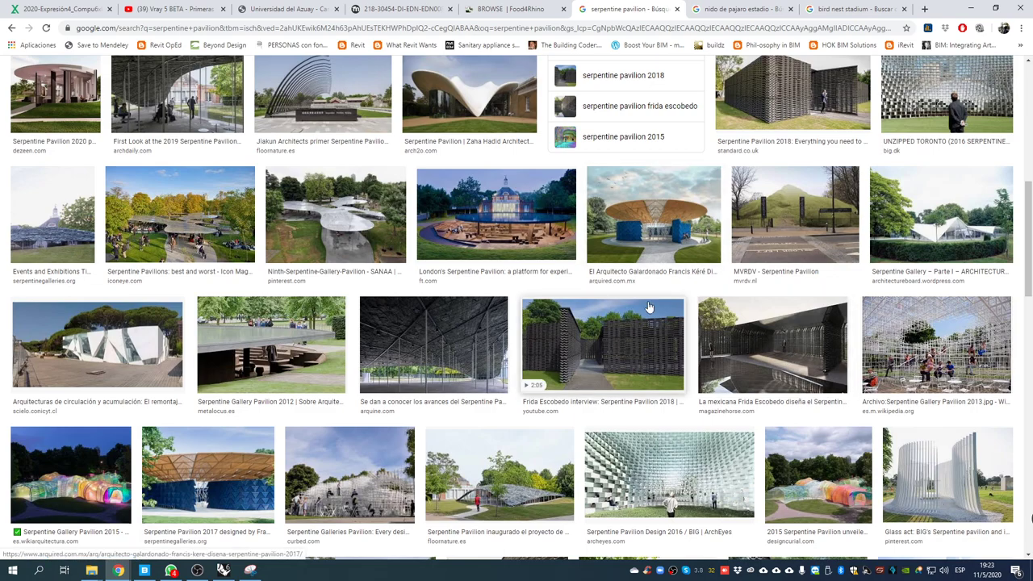
pyautogui.scroll(-2, 649, 307)
pyautogui.click(349, 359)
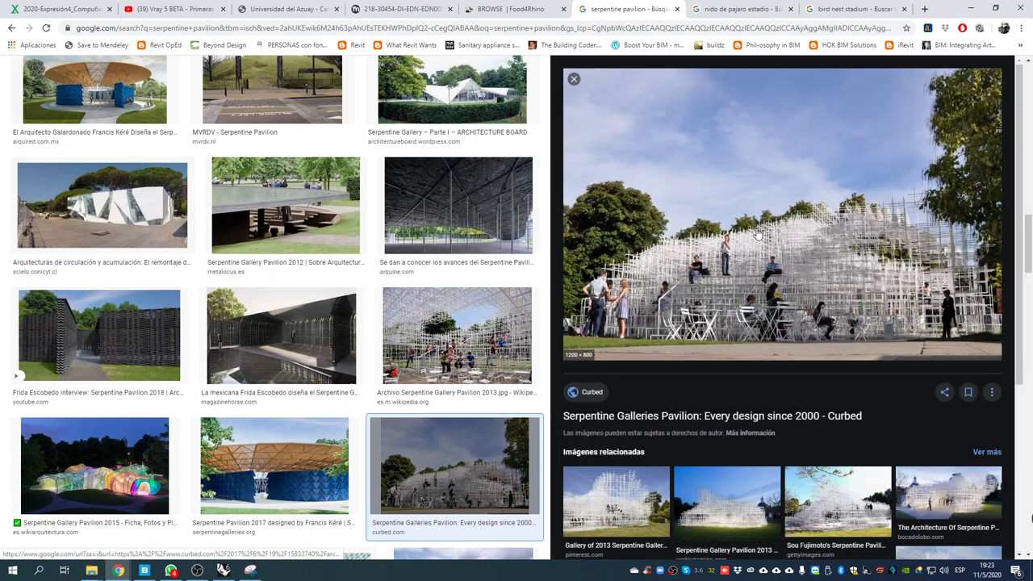